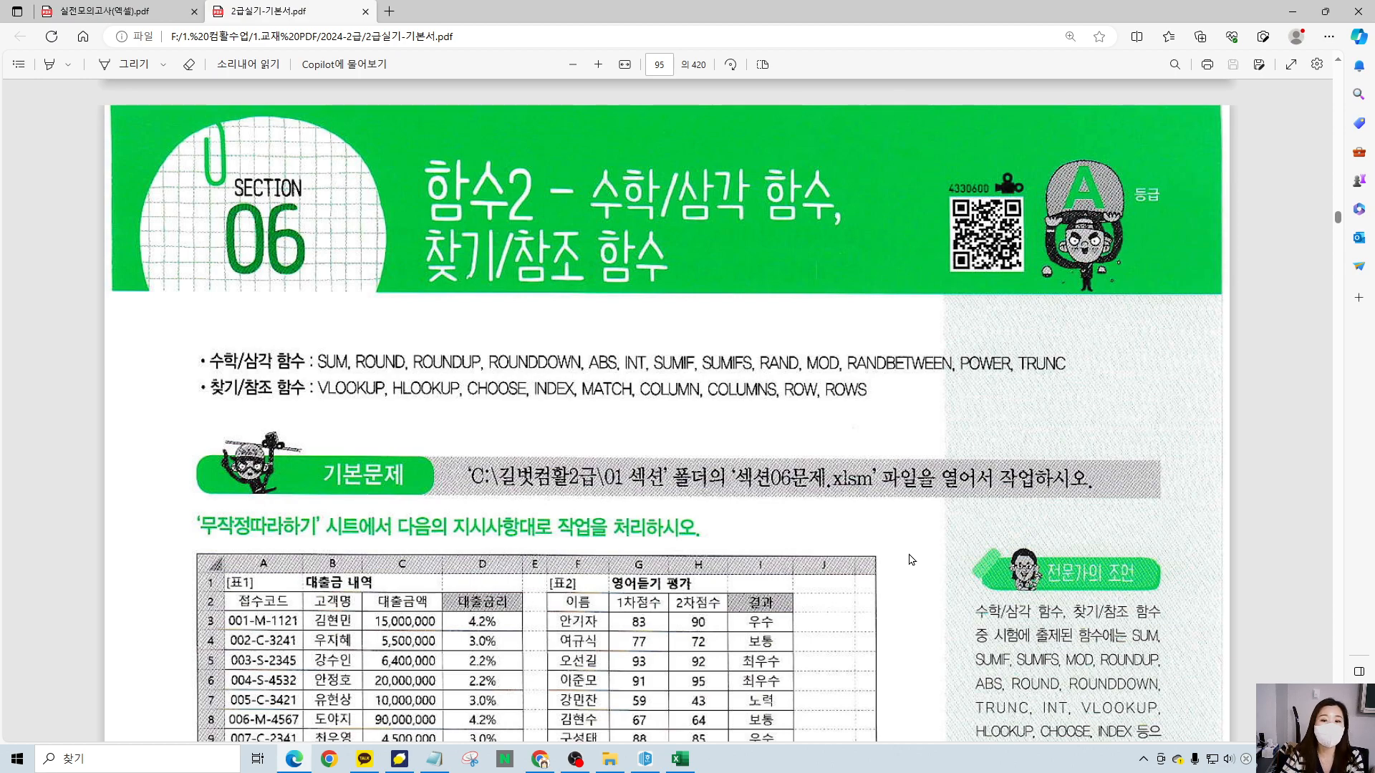
- Outline VLOOKUP in task 1 and HLOOKUP in task 2 in red, link them with a line, and clear the marks
scroll(895, 530, "down", 6)
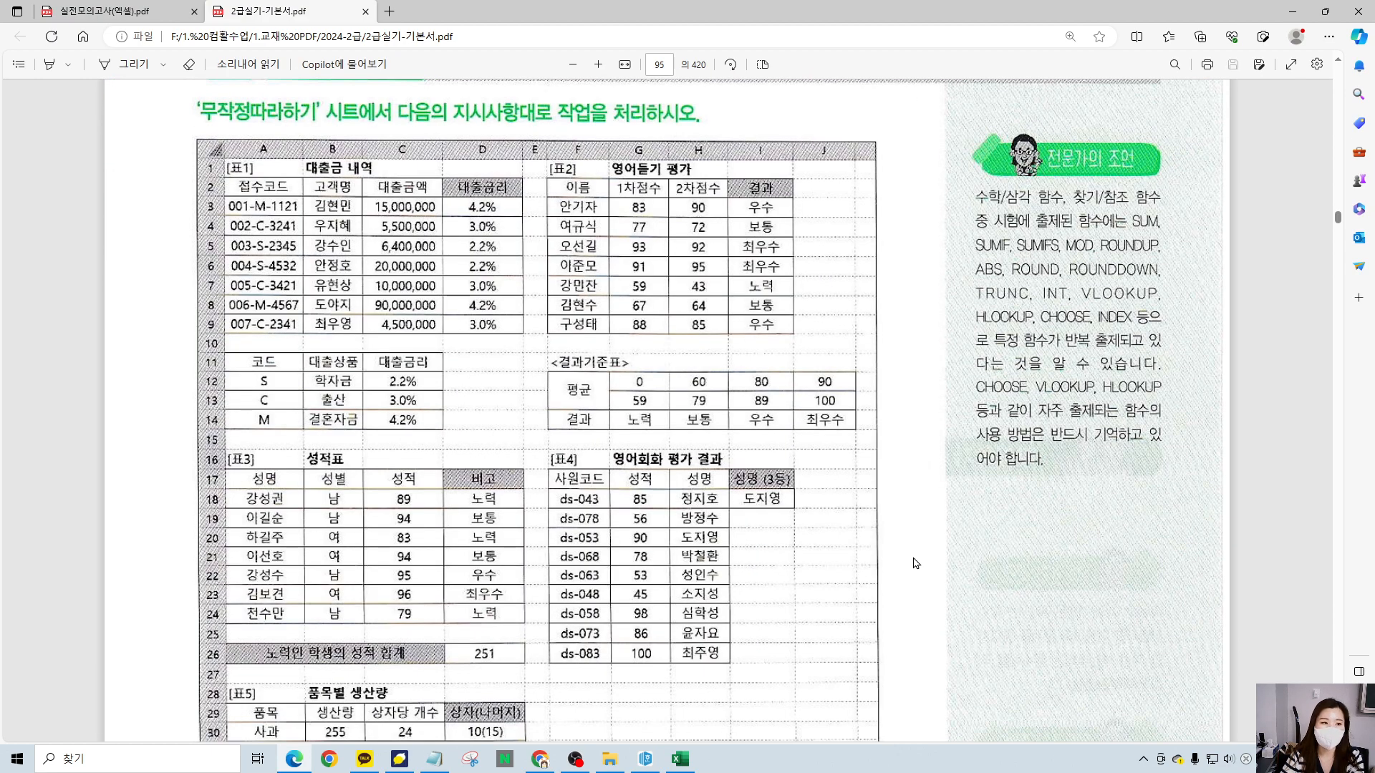
scroll(915, 564, "down", 7)
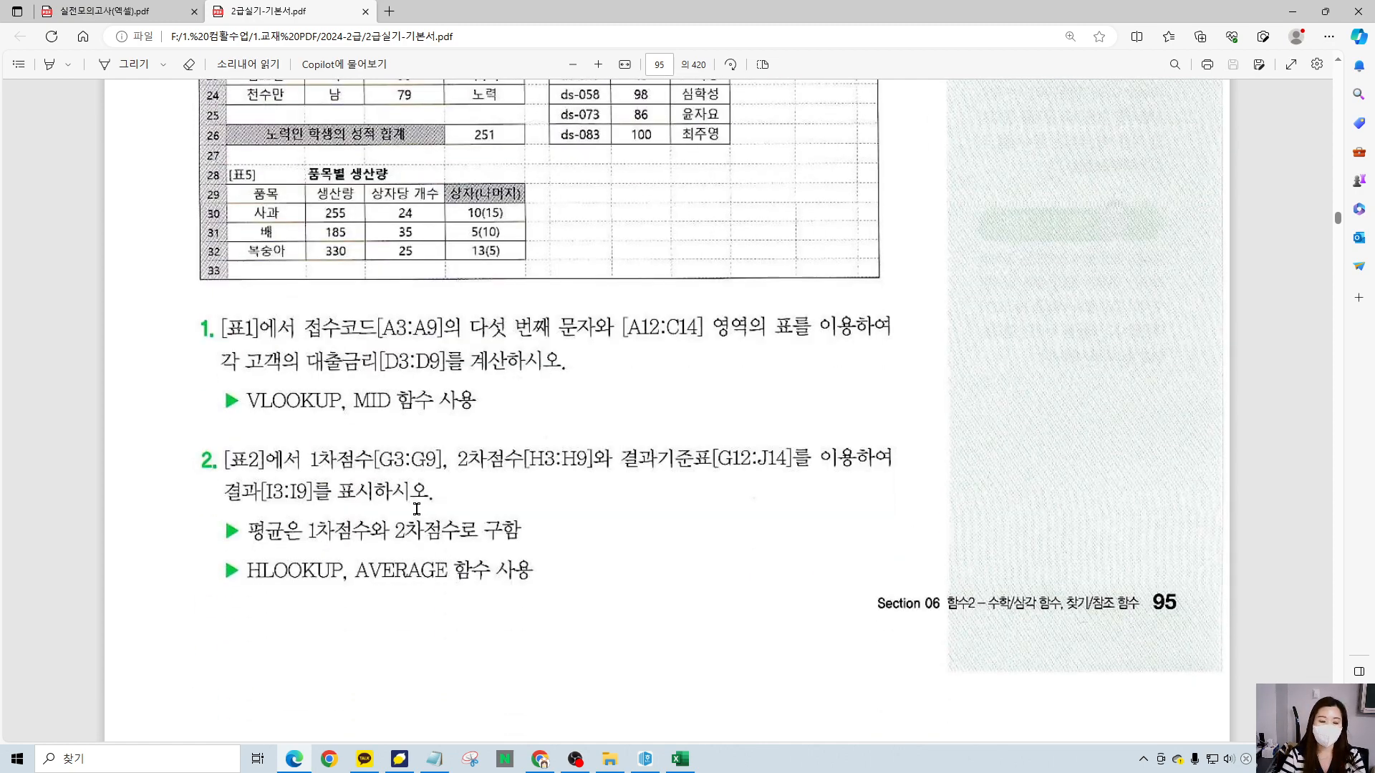
key("ctrl+2")
left_click_drag(214, 378, 340, 425)
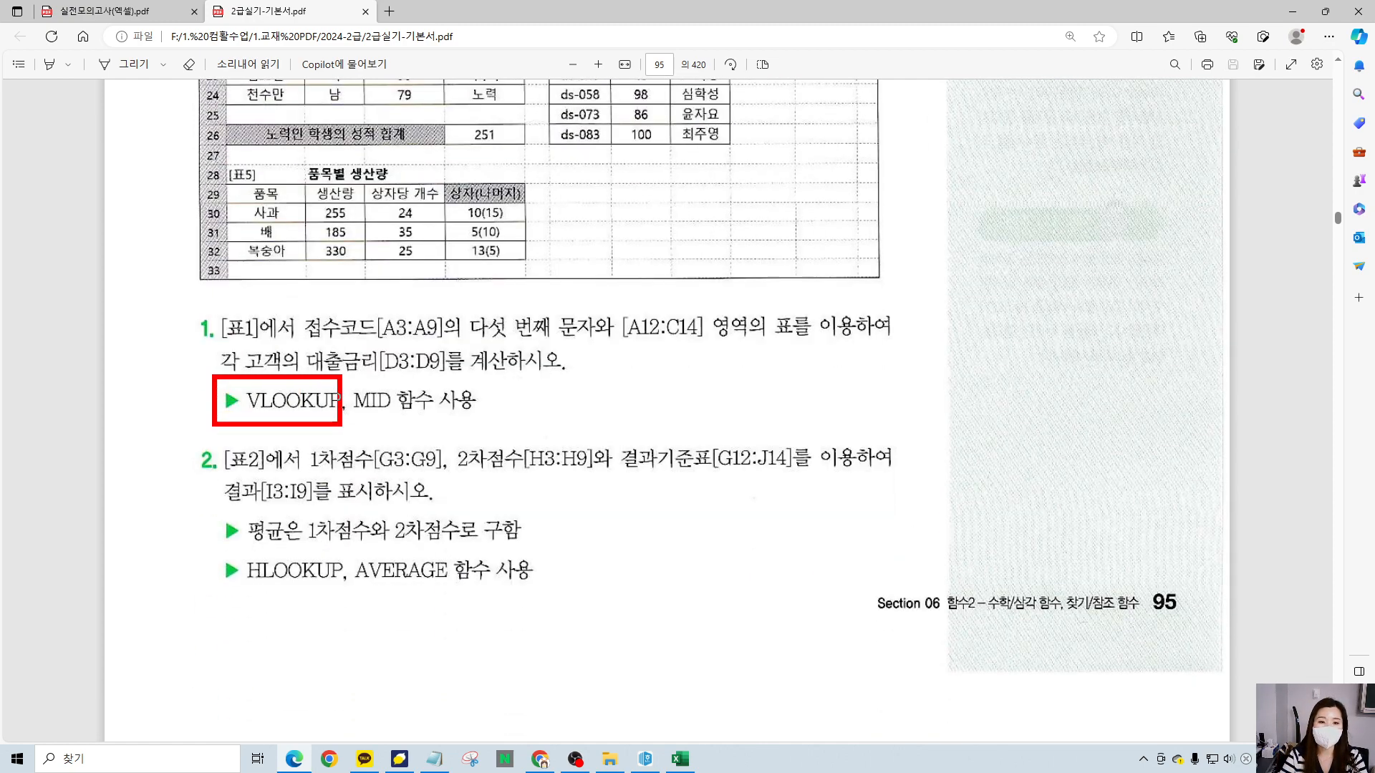
left_click_drag(226, 541, 344, 601)
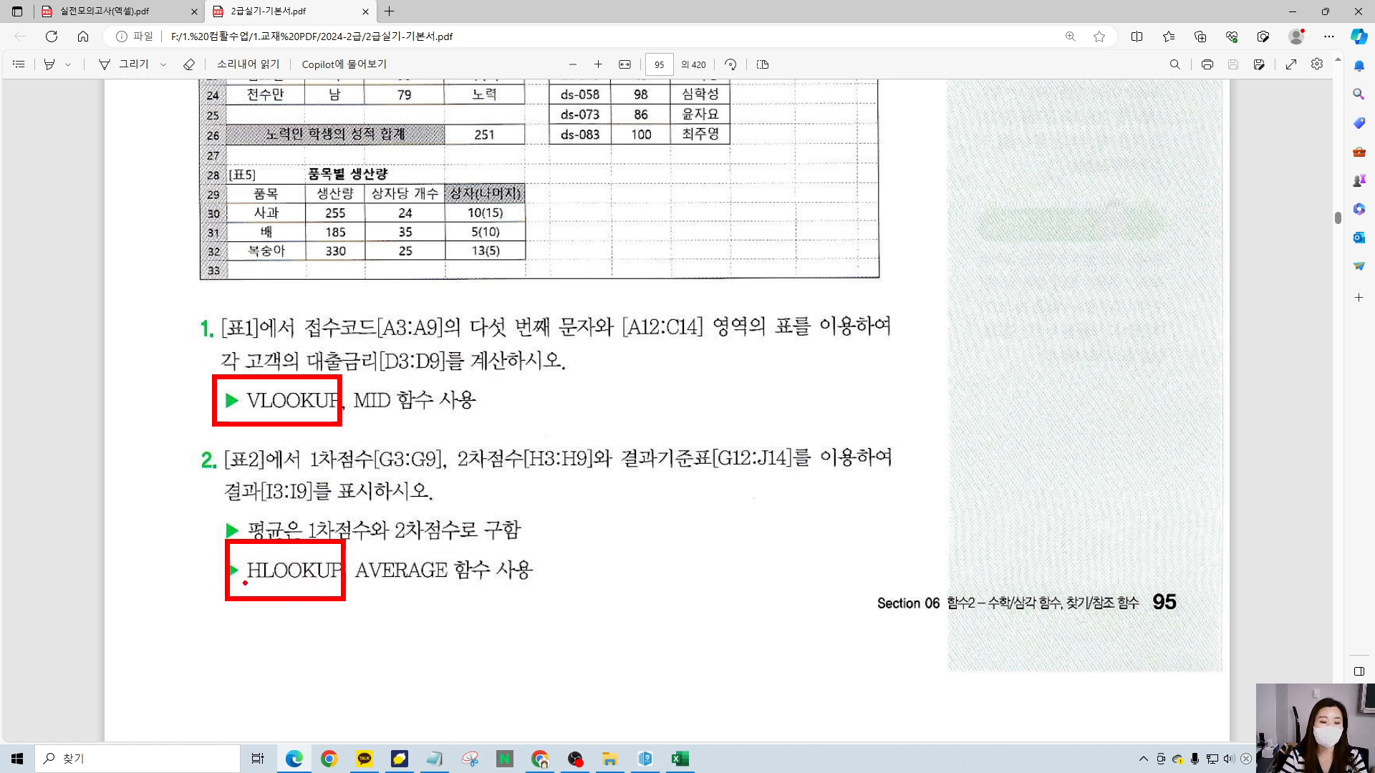
mouse_move(227, 581)
left_mouse_down()
mouse_move(166, 423)
mouse_move(229, 402)
left_mouse_up()
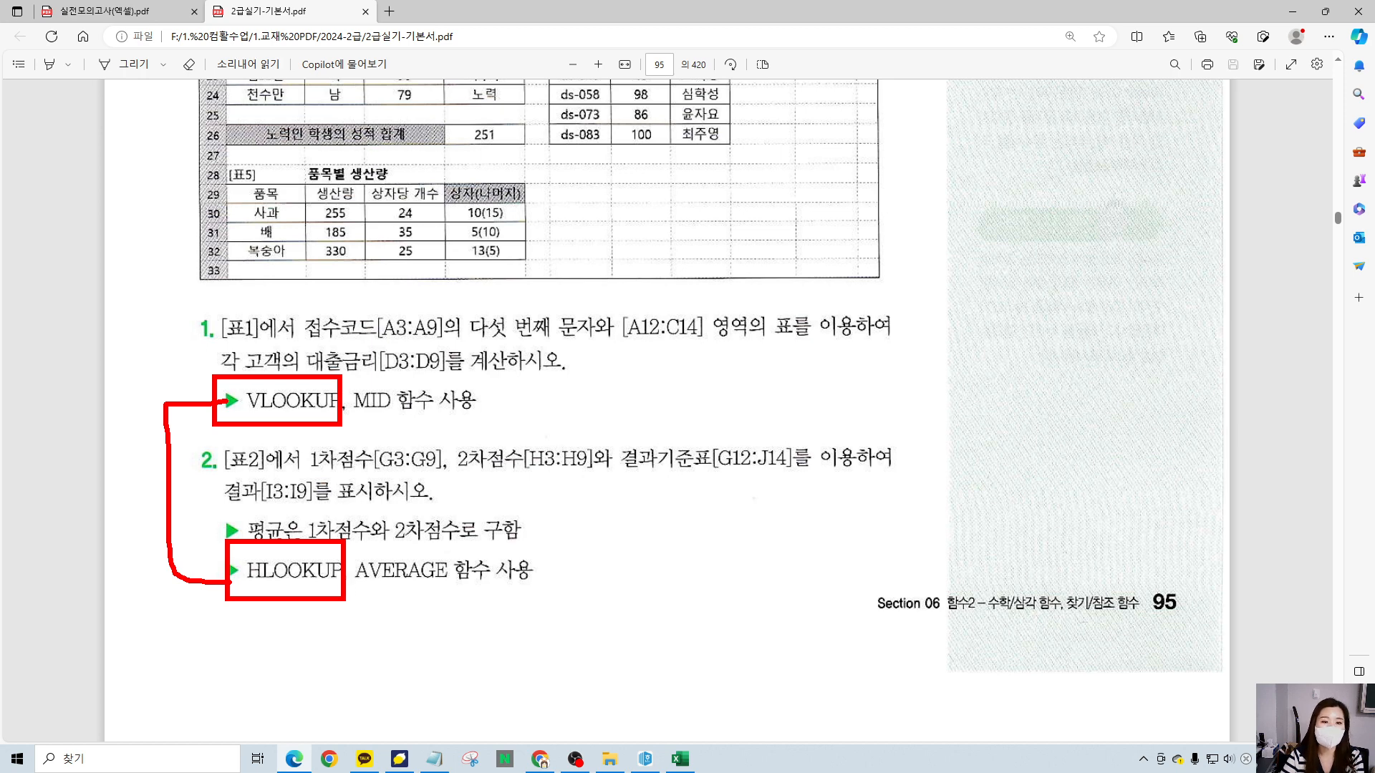
key("Escape")
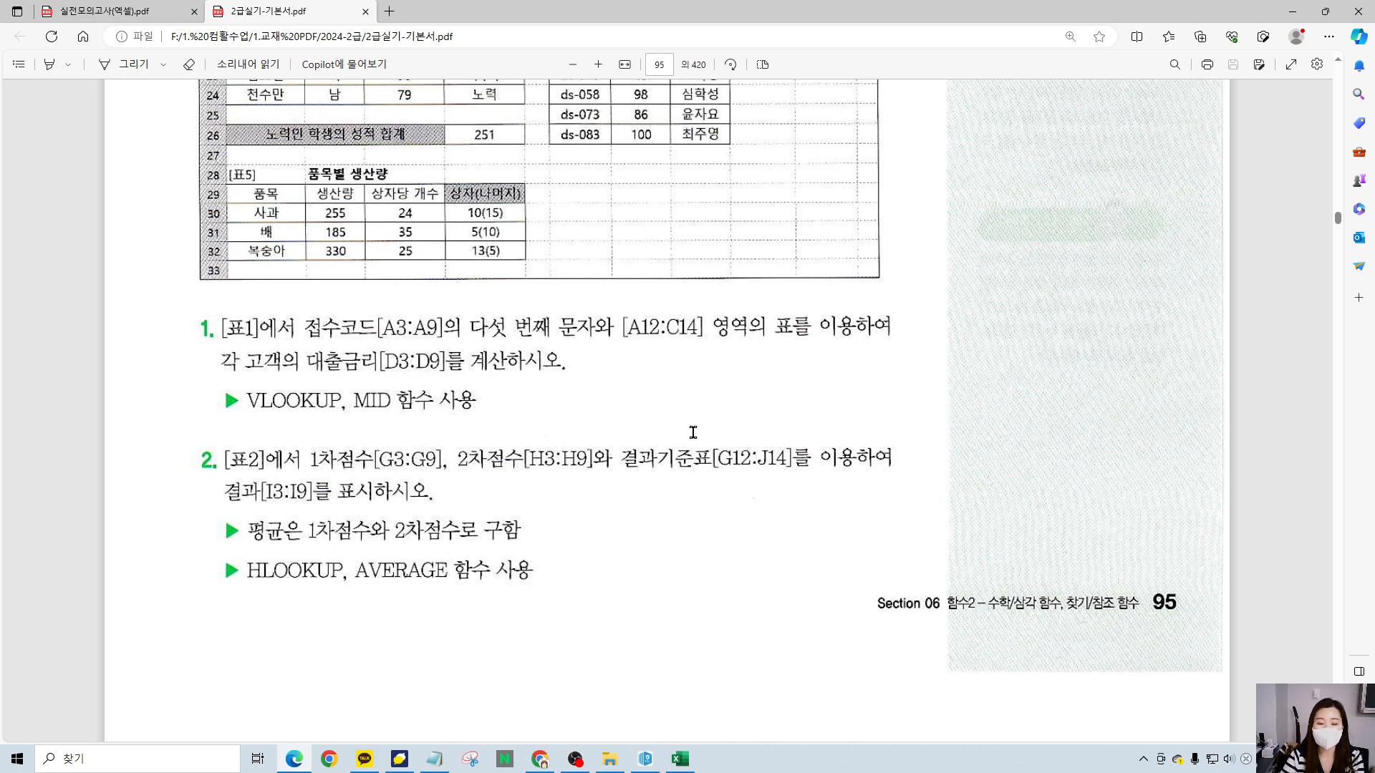
- Mark task 1's key phrases in red: A3:A9, the fifth character, table A12:C14, result range D3:D9, and VLOOKUP, MID; clear the marks
left_click(679, 761)
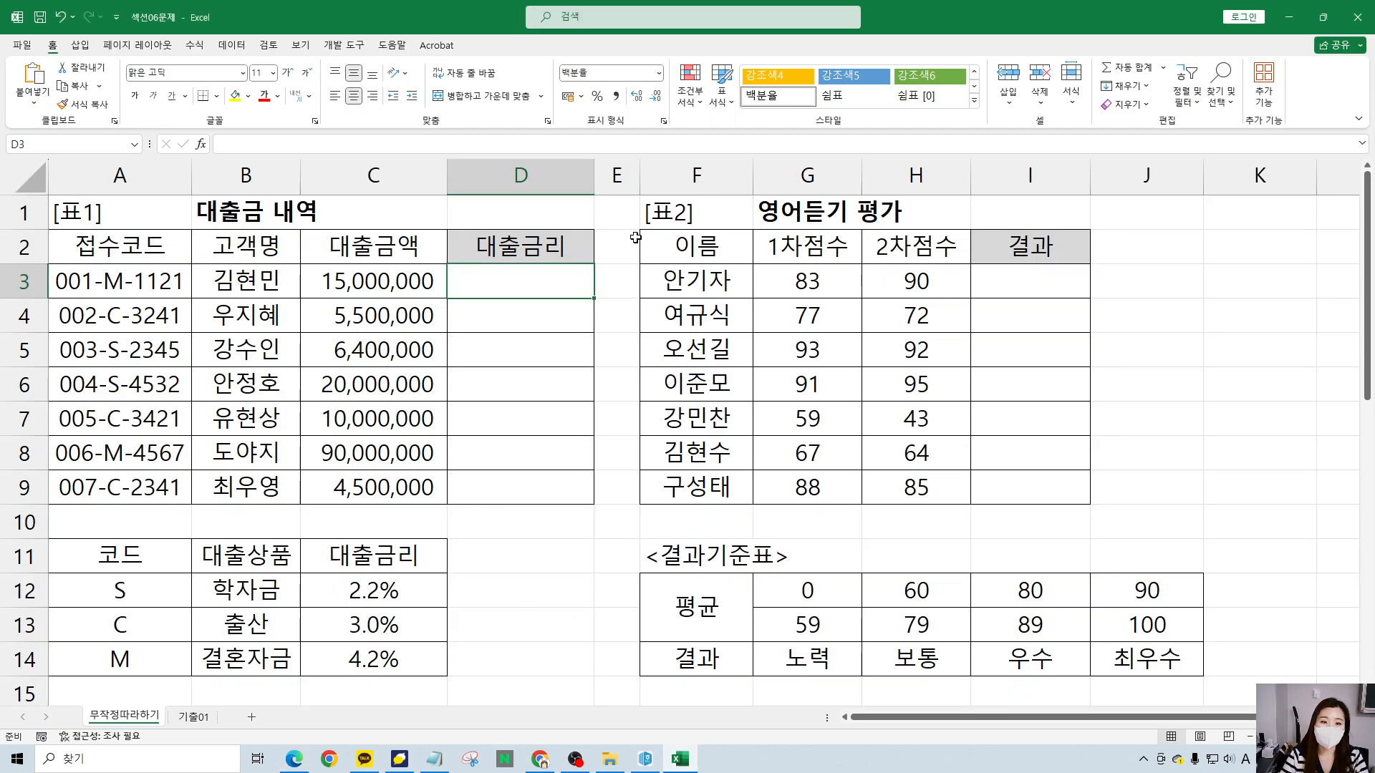
left_click(295, 759)
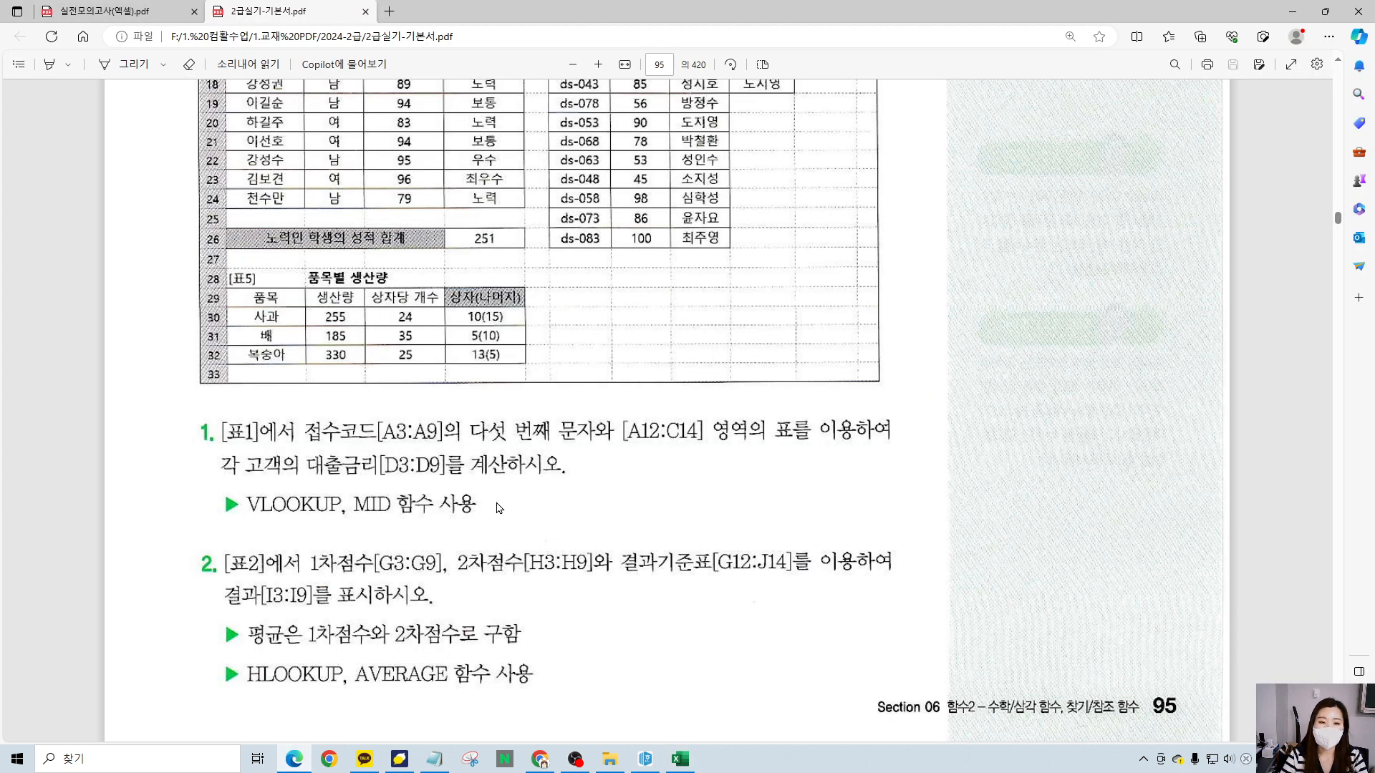
left_click_drag(309, 449, 433, 446)
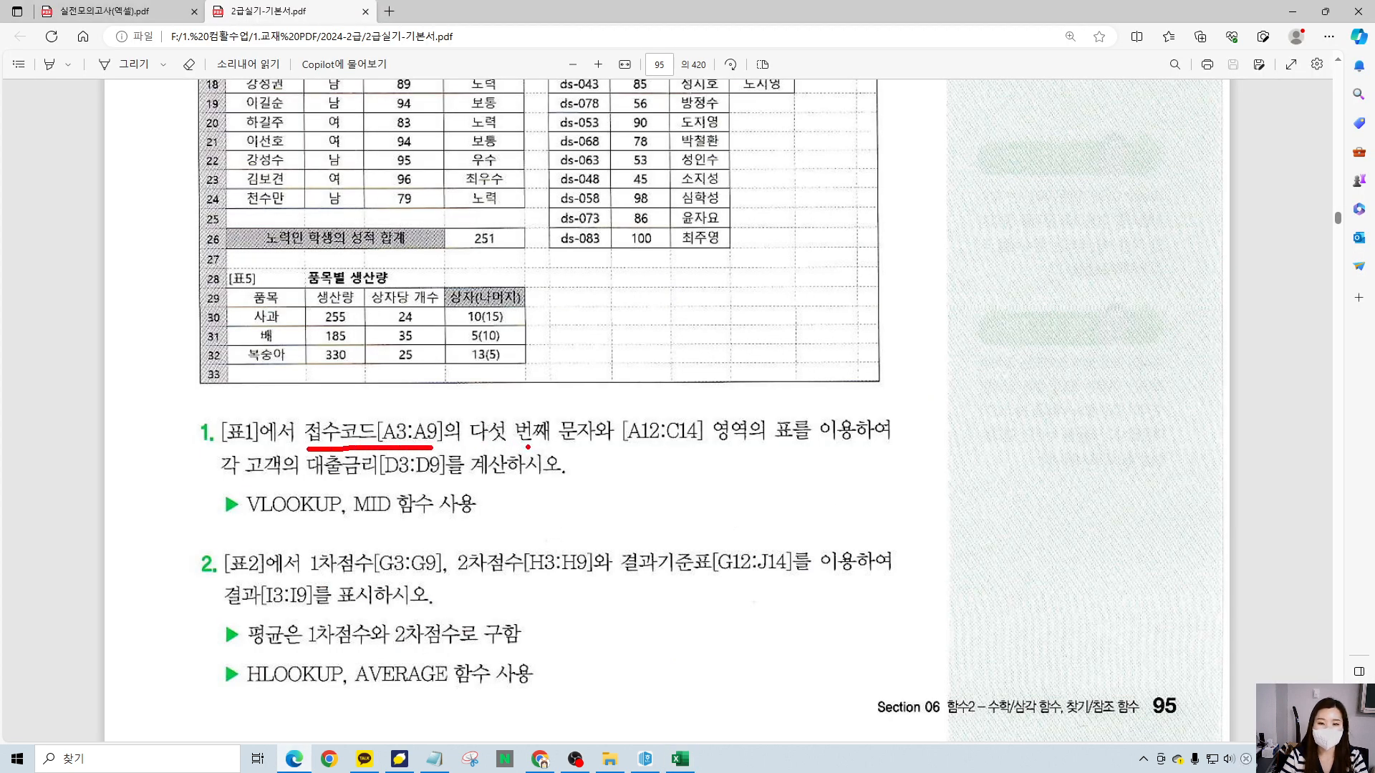
mouse_move(528, 447)
left_mouse_down()
mouse_move(487, 454)
mouse_move(515, 389)
mouse_move(606, 429)
mouse_move(573, 457)
left_mouse_up()
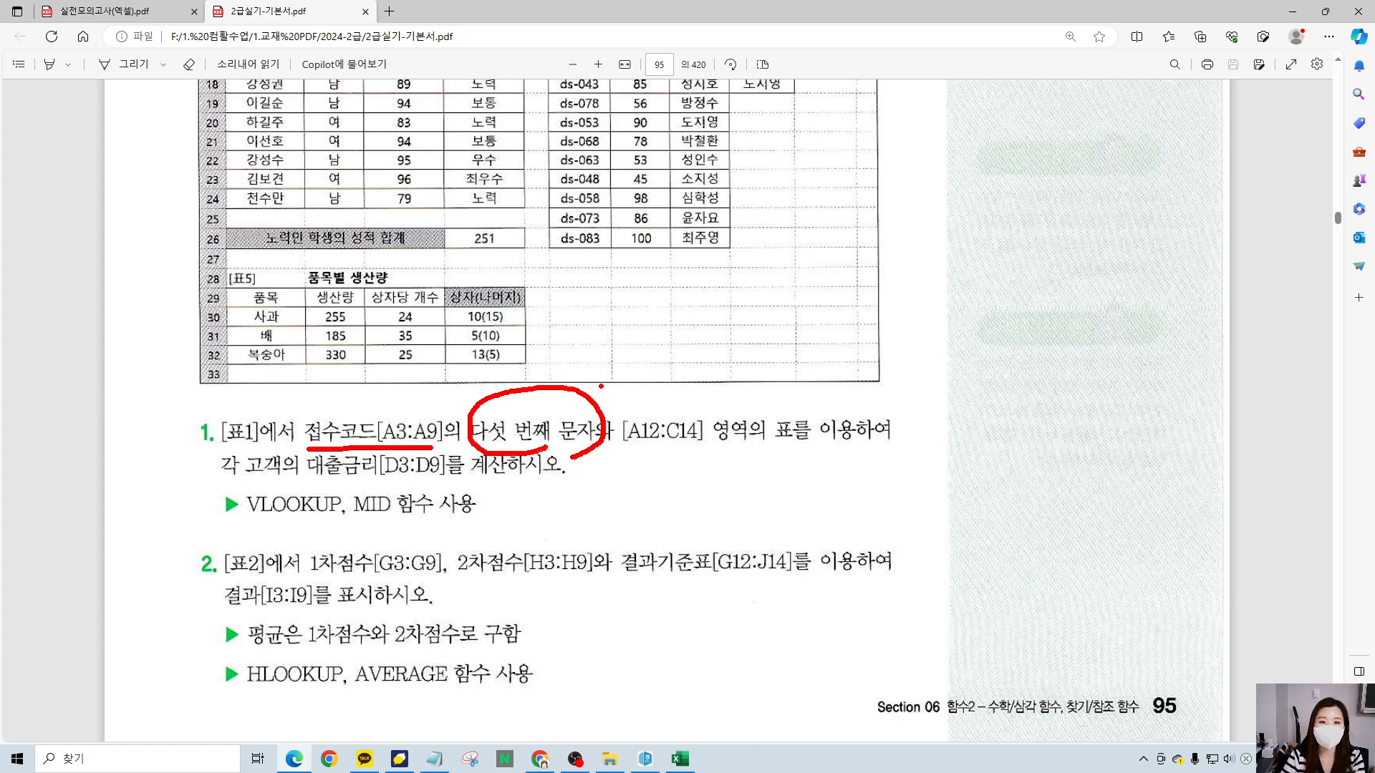
mouse_move(584, 333)
left_mouse_down()
mouse_move(583, 349)
mouse_move(629, 333)
left_mouse_up()
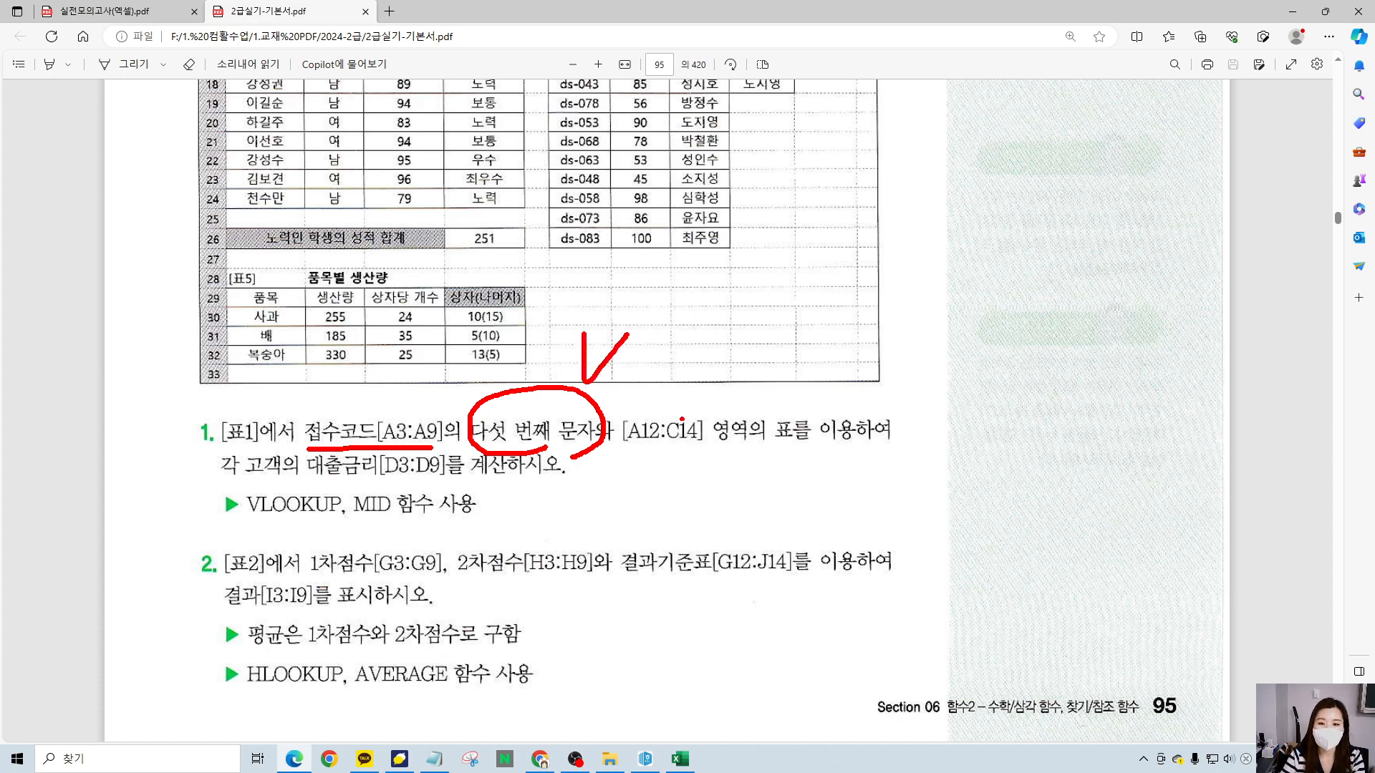
left_click_drag(627, 450, 869, 444)
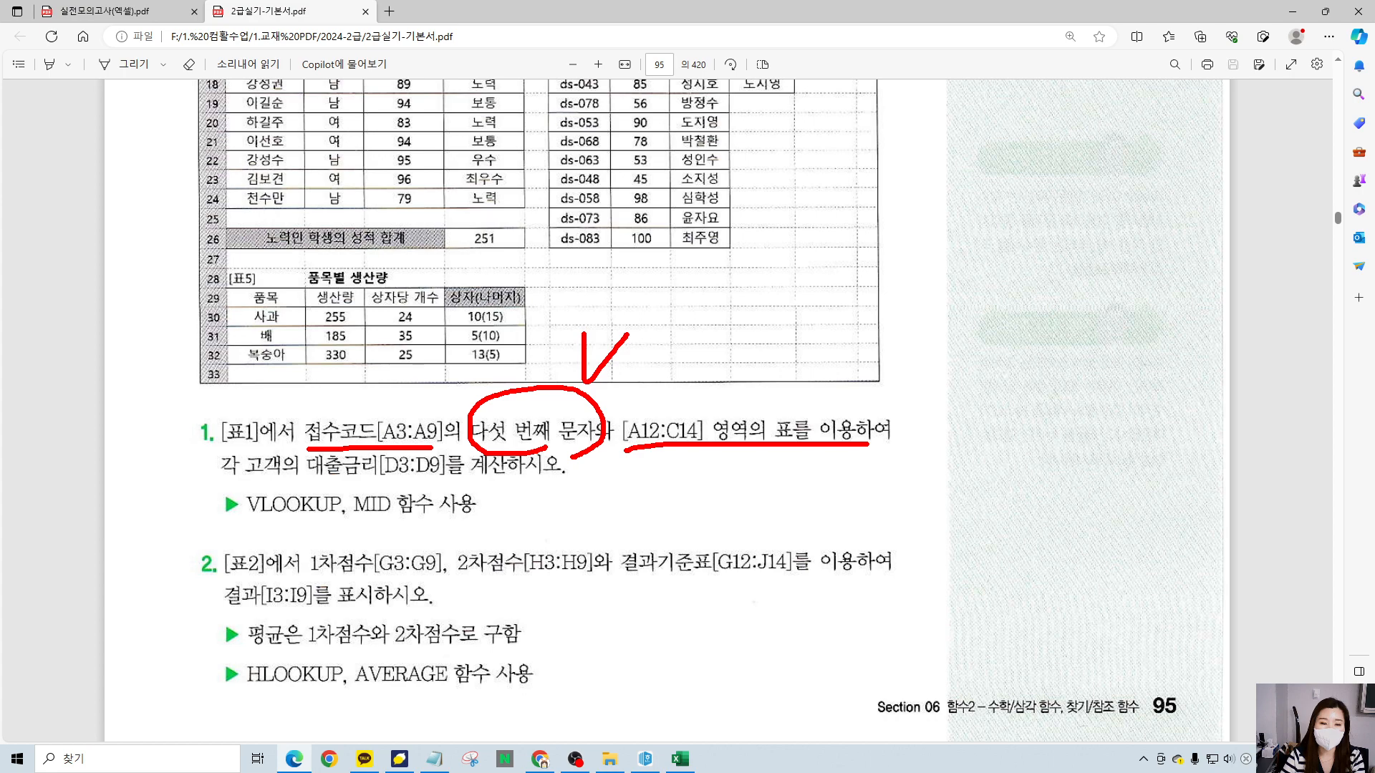
left_click_drag(307, 485, 571, 487)
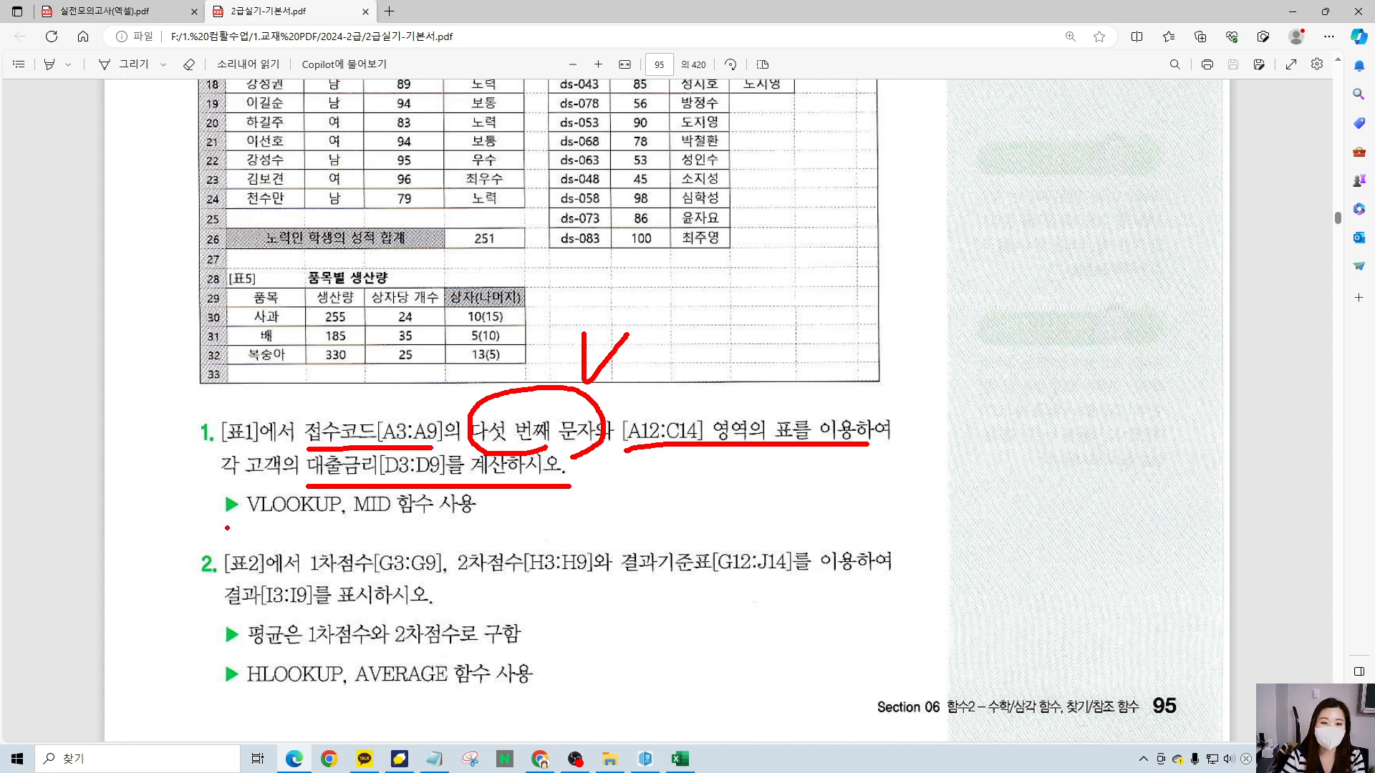
left_click_drag(228, 529, 385, 529)
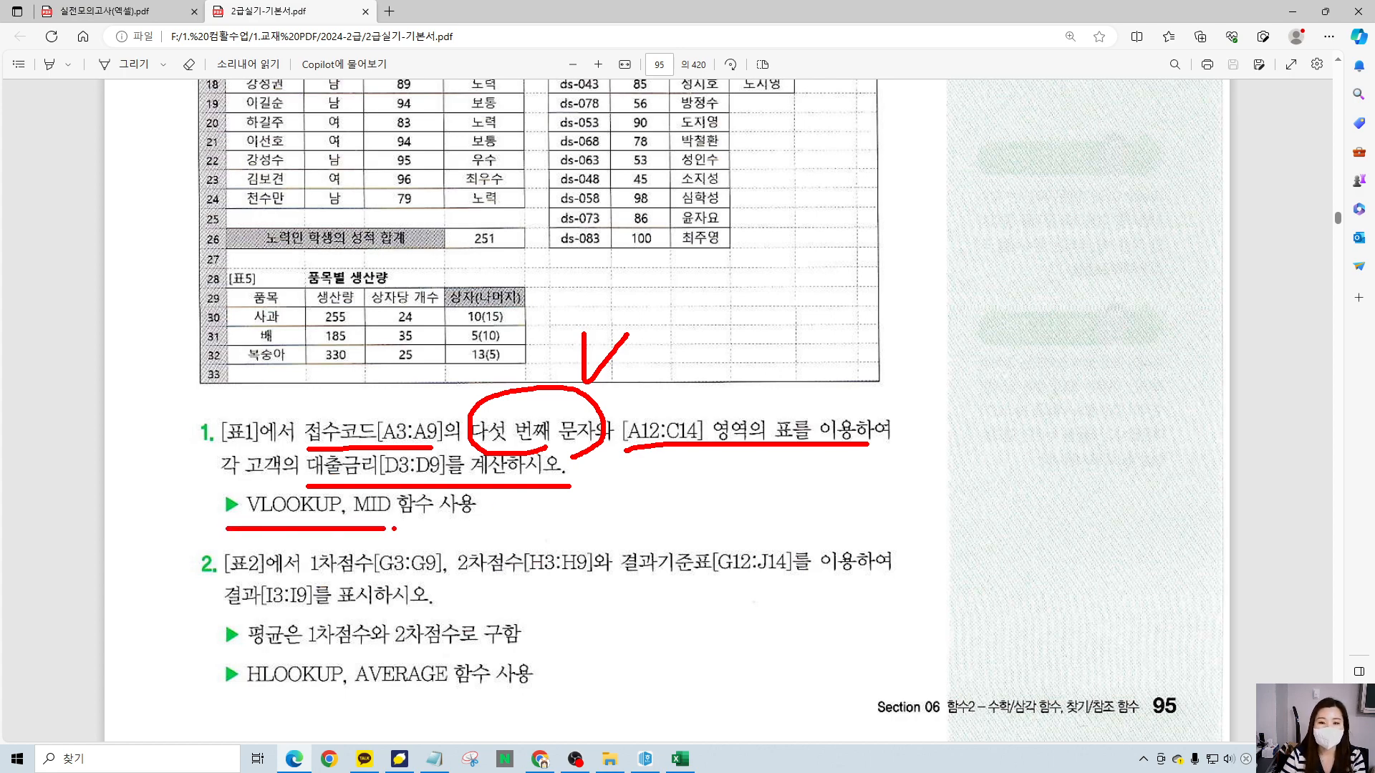
key("e")
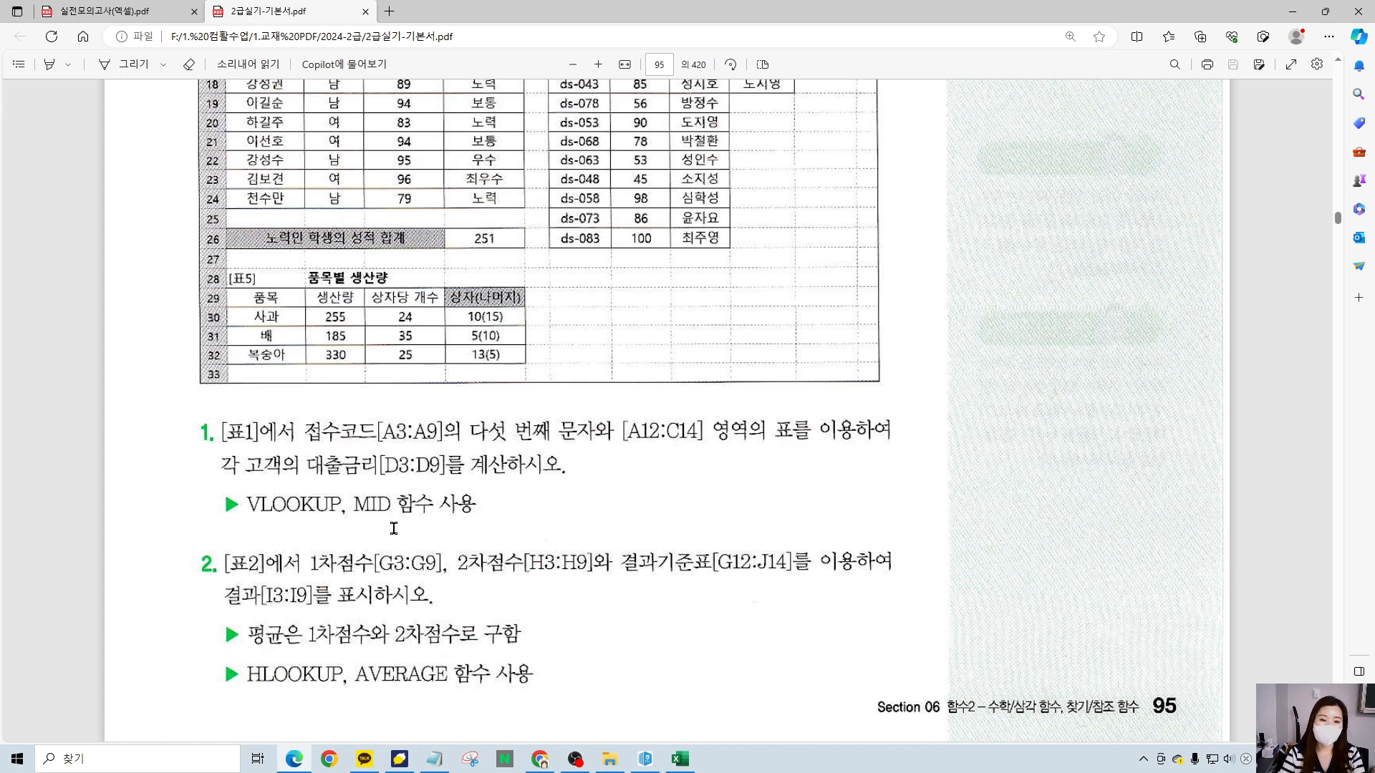
- Circle MID in task 1, underline and tick the fifth-character phrase, and clear the marks
mouse_move(406, 524)
left_mouse_down()
mouse_move(364, 523)
mouse_move(338, 489)
mouse_move(398, 478)
mouse_move(393, 523)
left_mouse_up()
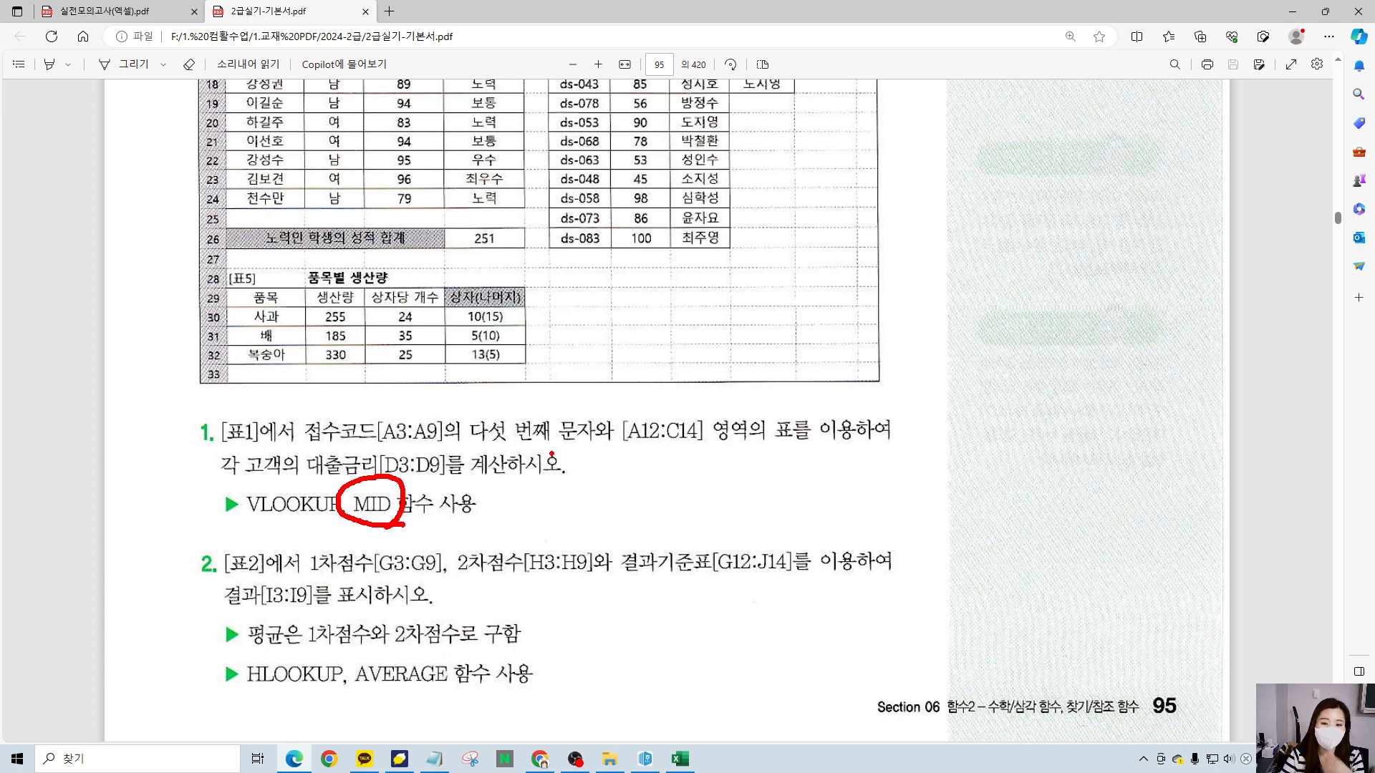
left_click_drag(469, 444, 628, 445)
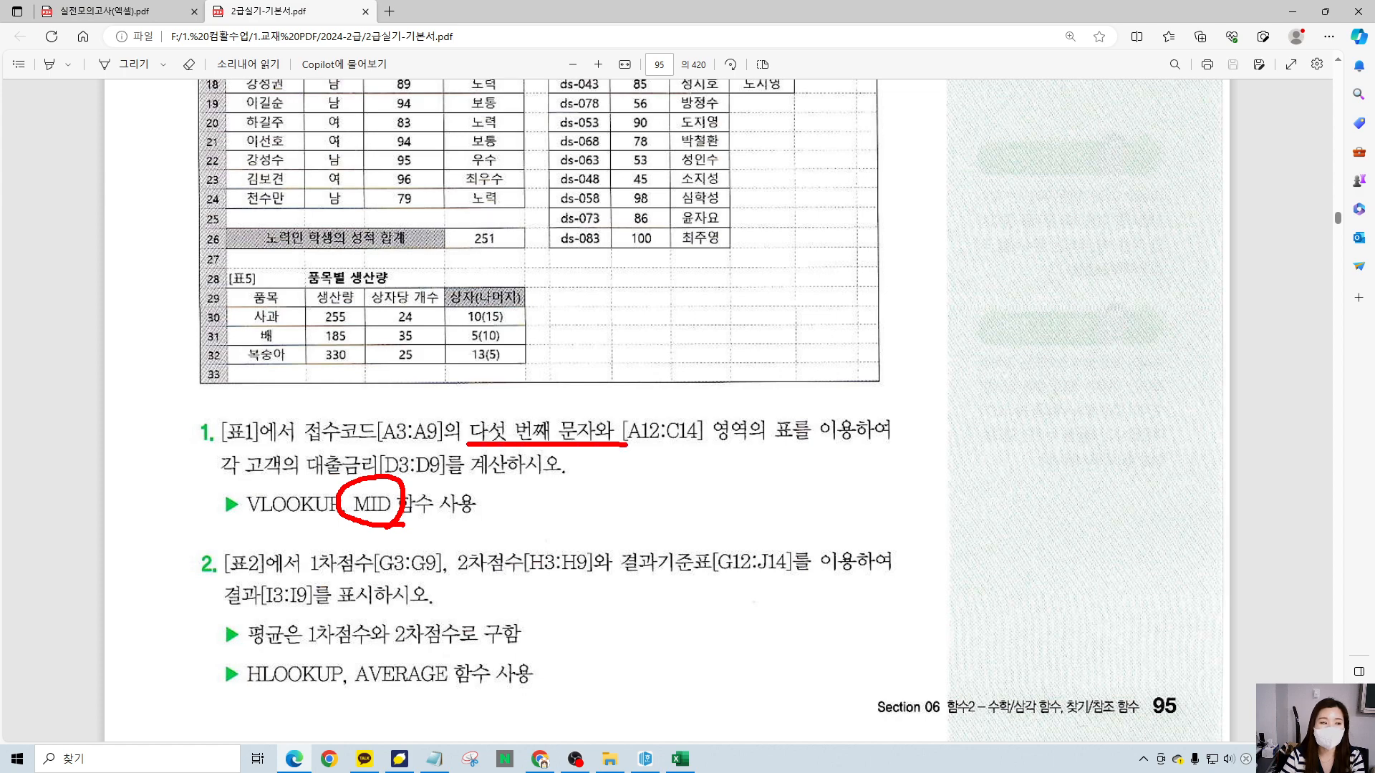
left_click_drag(561, 373, 623, 347)
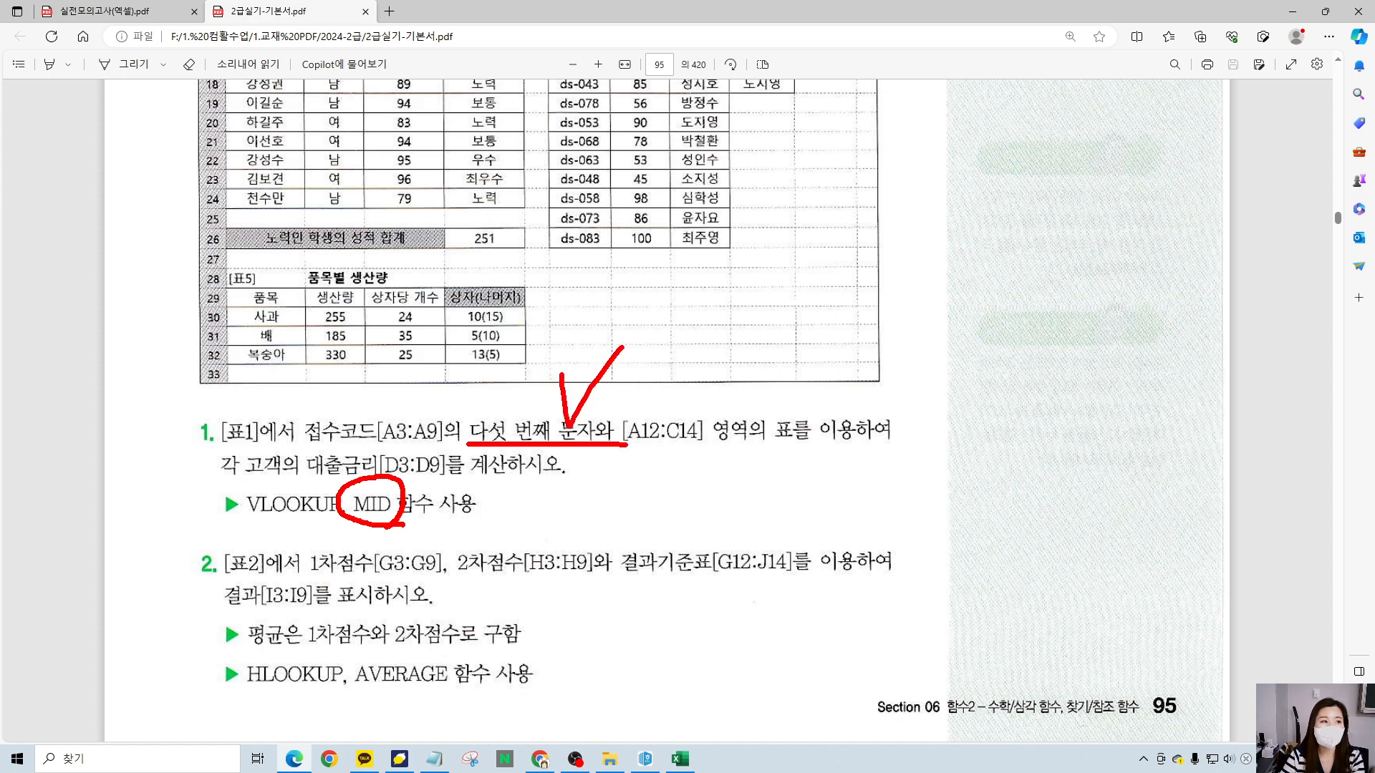
key("Escape")
- Switch to the Excel workbook and mark the fifth characters in A3:A9, the rate table A11:C14 and the empty D3:D9 cells, clearing the marks
left_click_drag(987, 5, 0, 147)
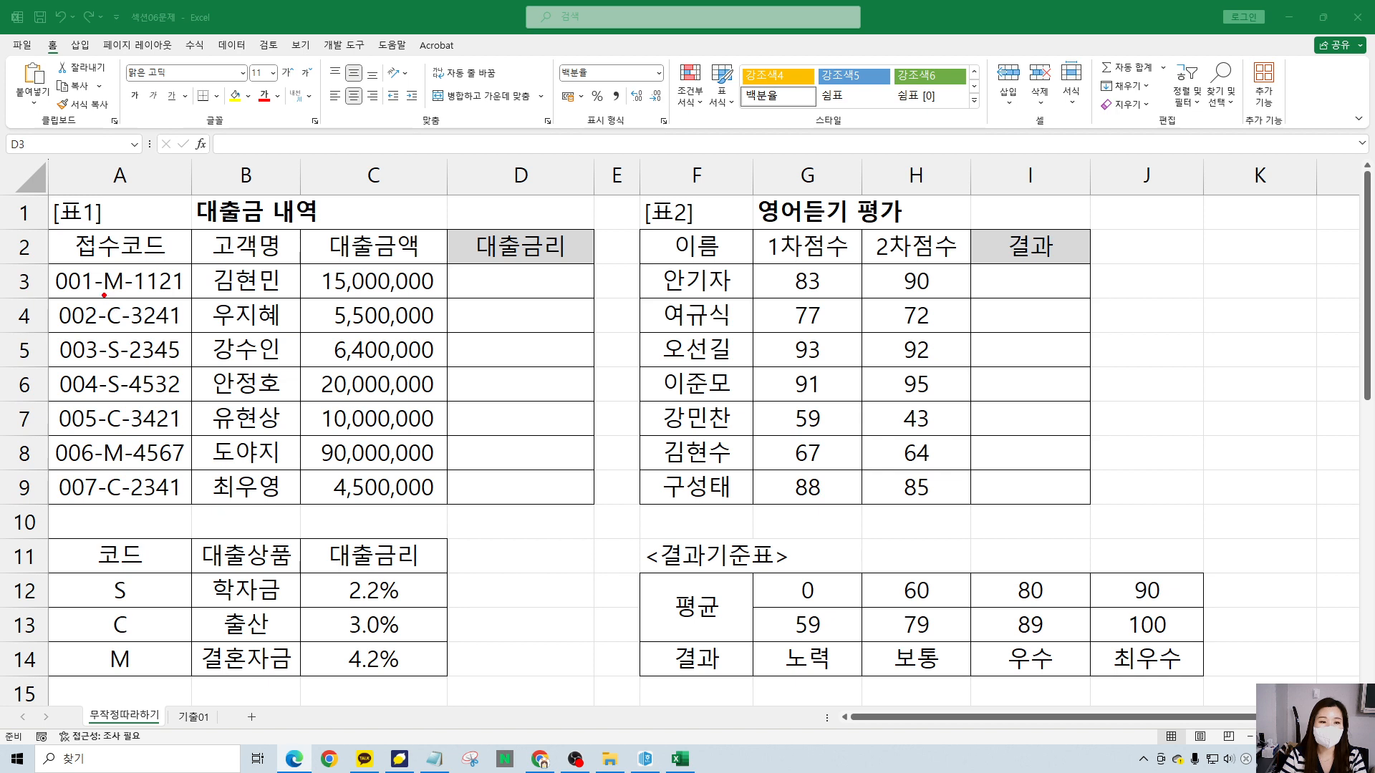
mouse_move(109, 259)
left_mouse_down()
mouse_move(102, 401)
mouse_move(122, 259)
left_mouse_up()
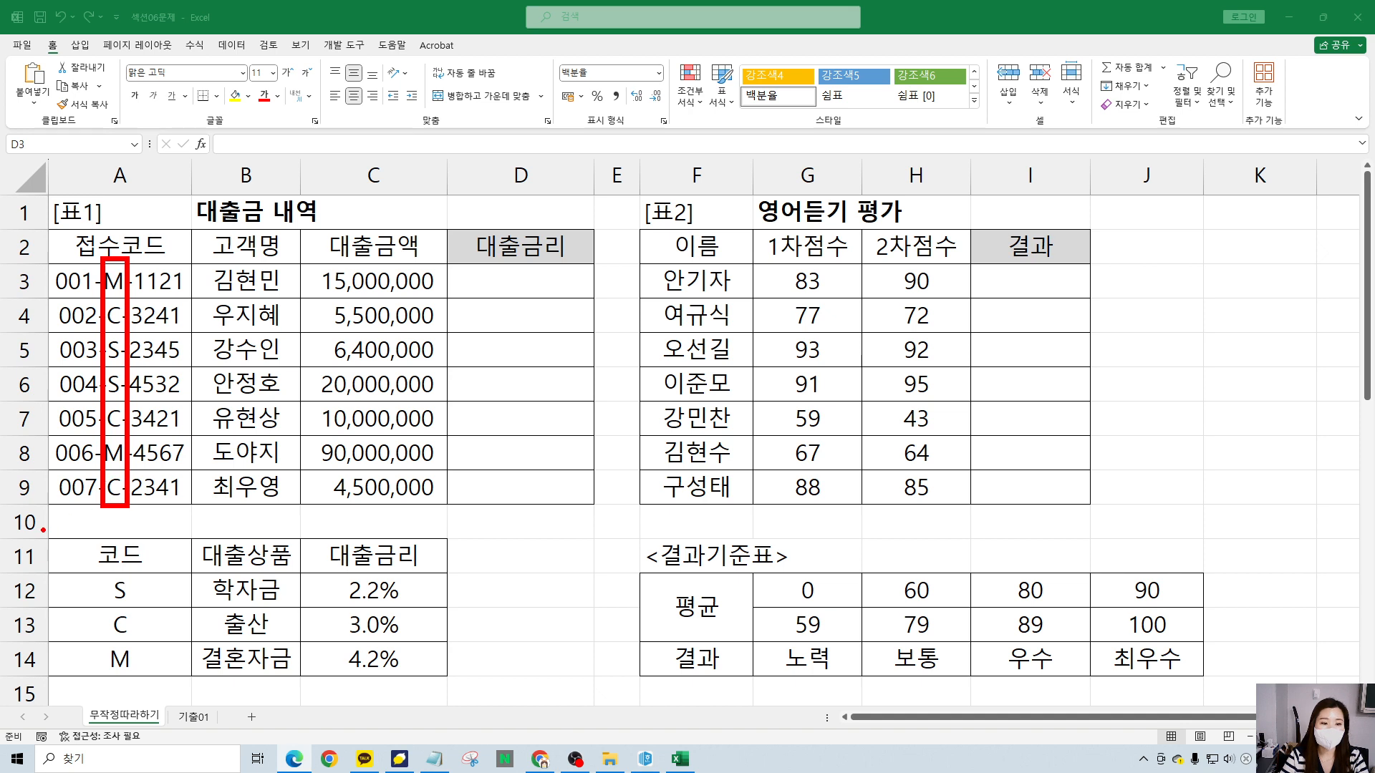
mouse_move(34, 531)
left_mouse_down()
mouse_move(129, 610)
mouse_move(455, 684)
left_mouse_up()
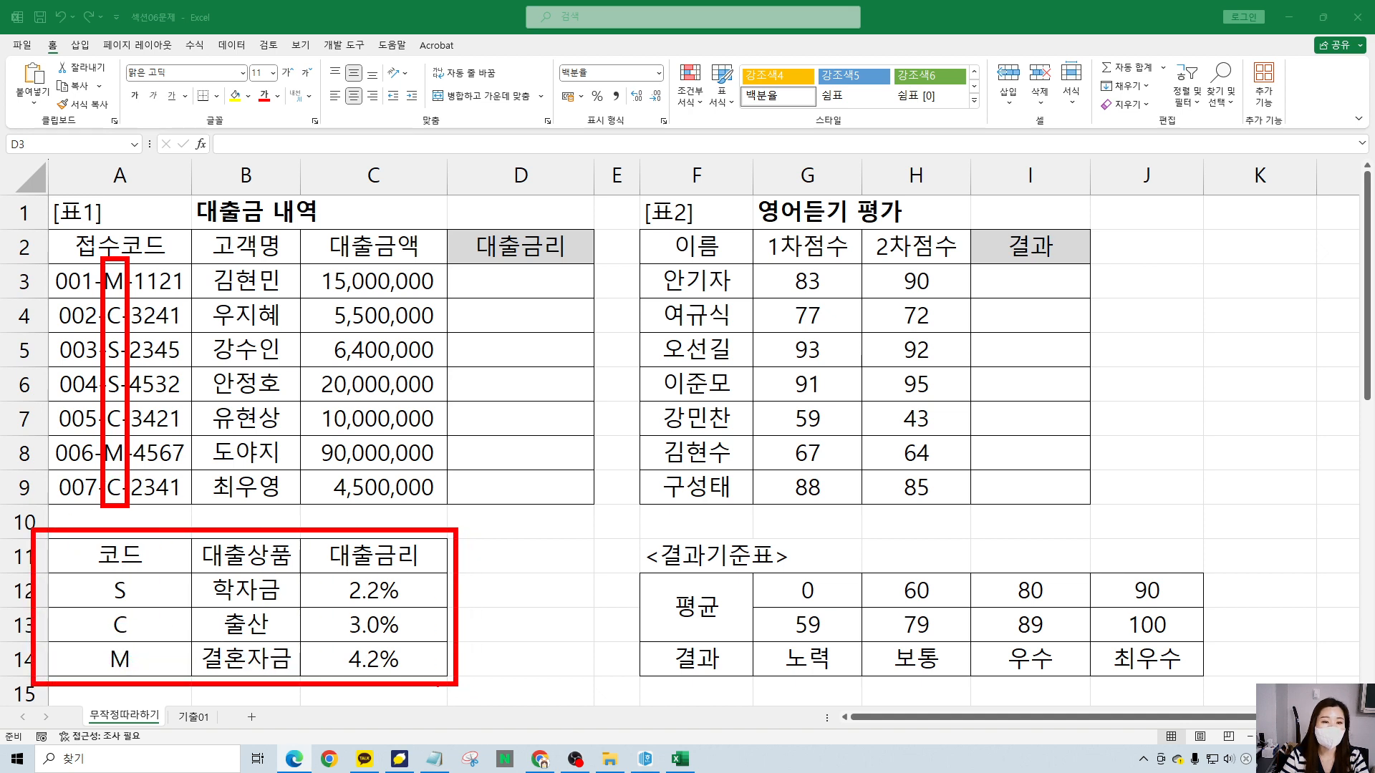
mouse_move(559, 456)
left_mouse_down()
mouse_move(473, 424)
mouse_move(527, 274)
mouse_move(537, 519)
left_mouse_up()
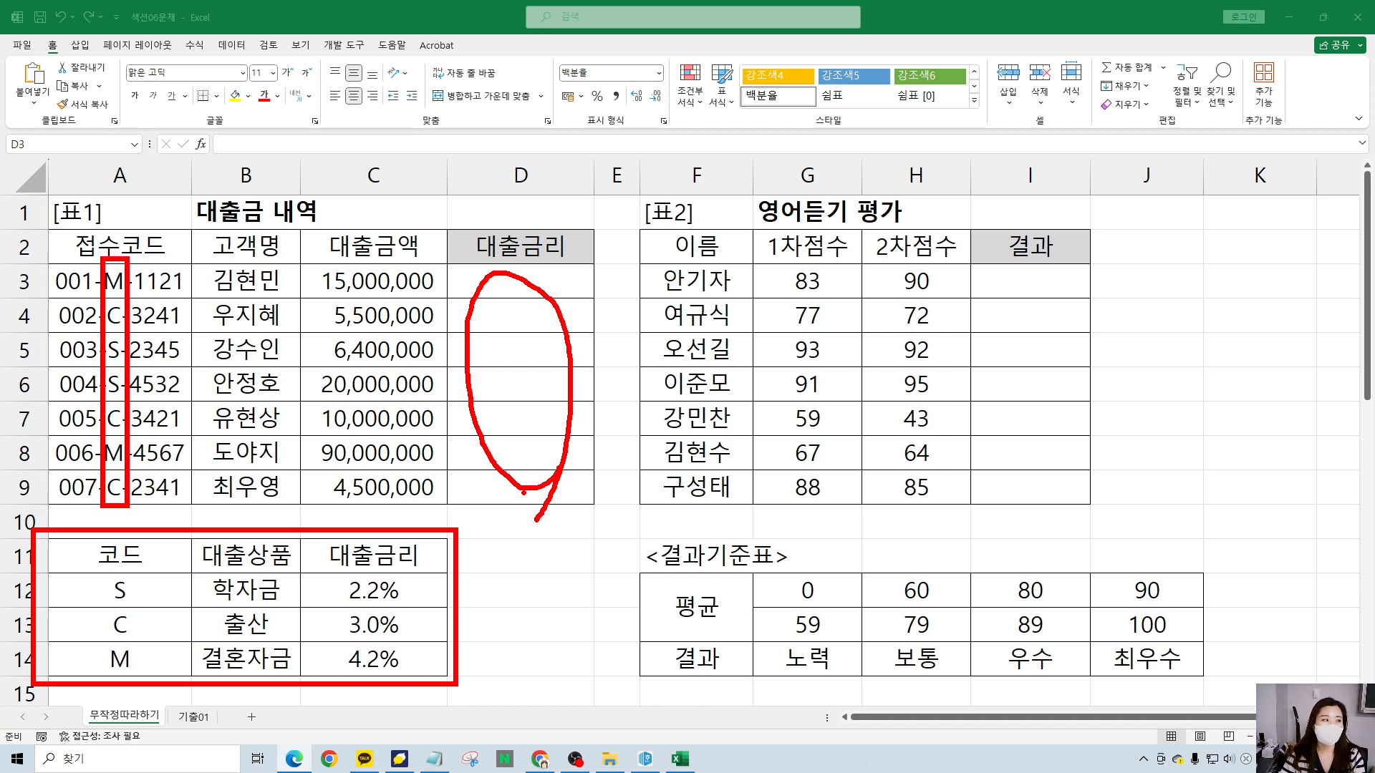
key("Escape")
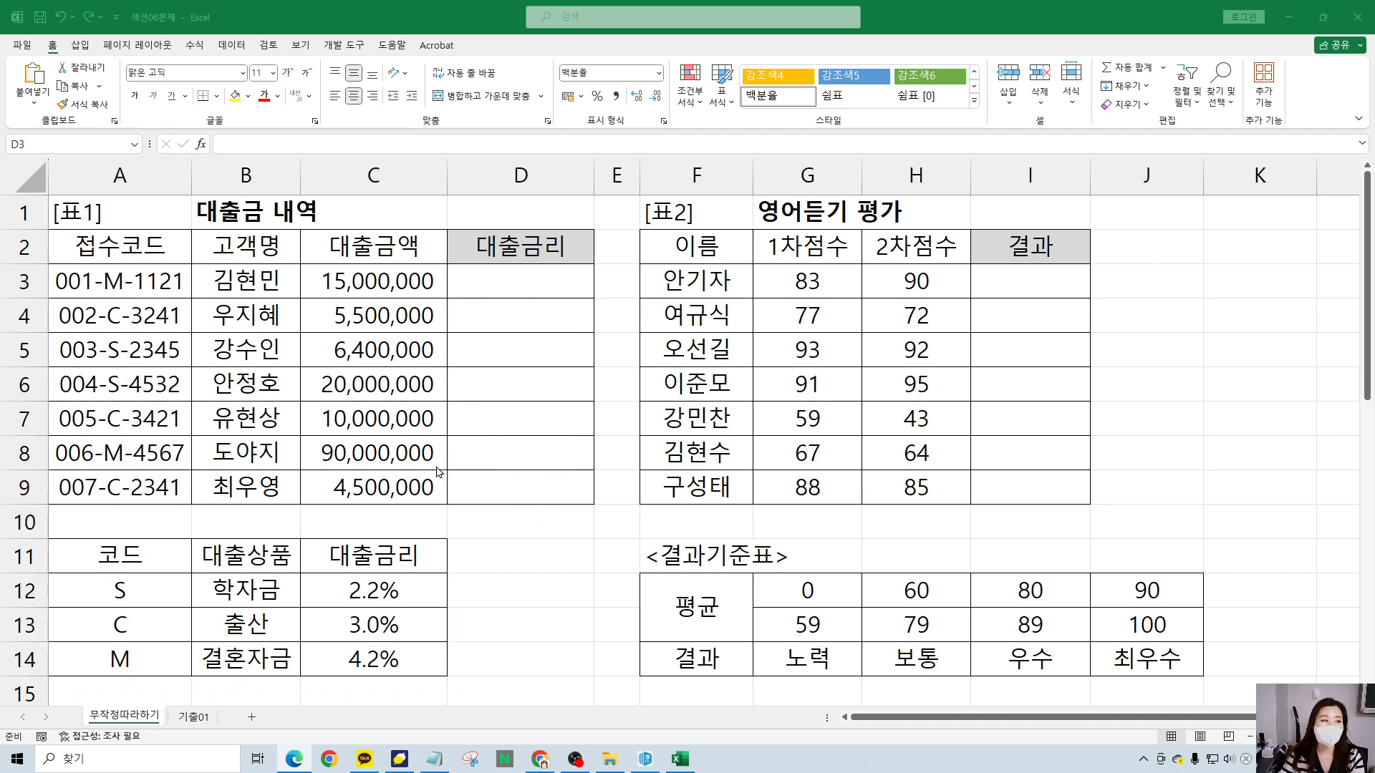
- Outline the rate table A11:C14 in red, annotate it with the handwritten word "세로", and clear the marks
key("ctrl+2")
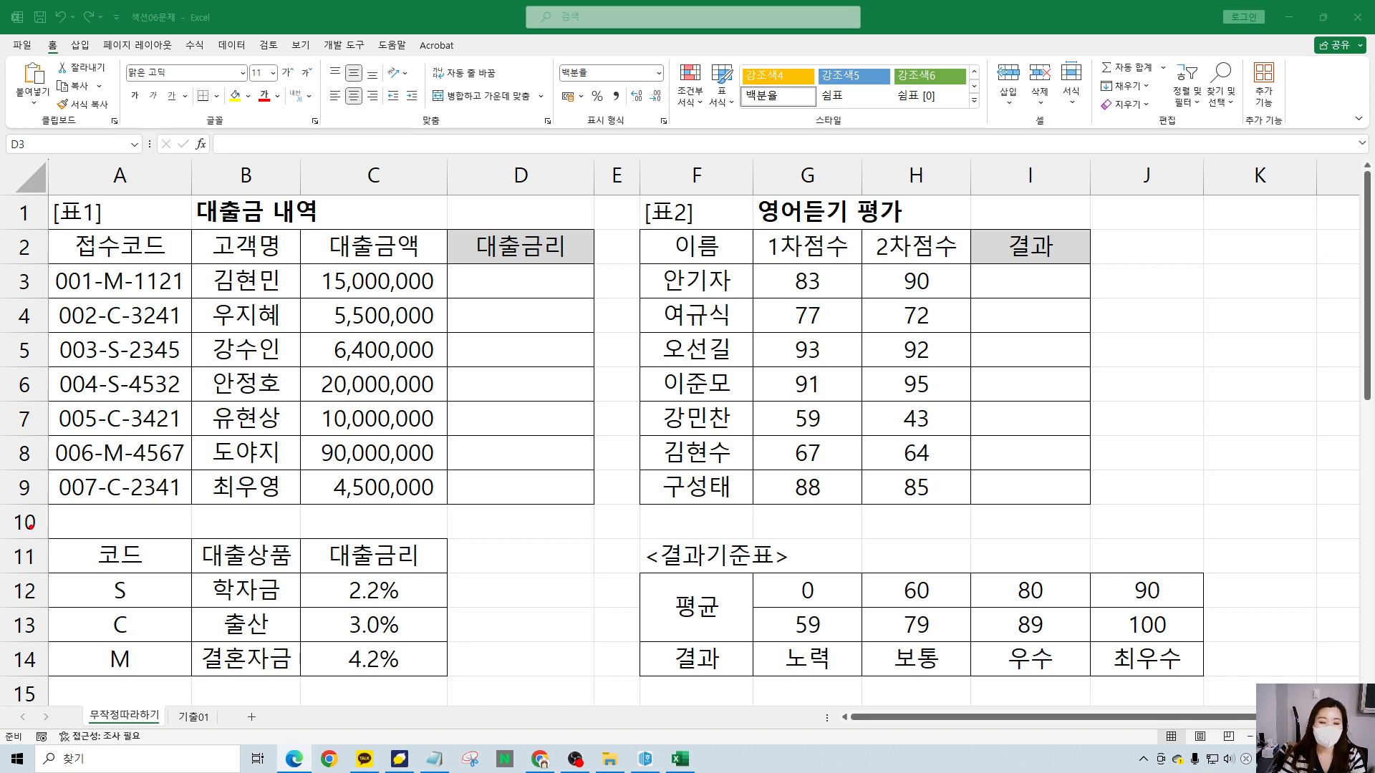
left_click_drag(31, 526, 476, 699)
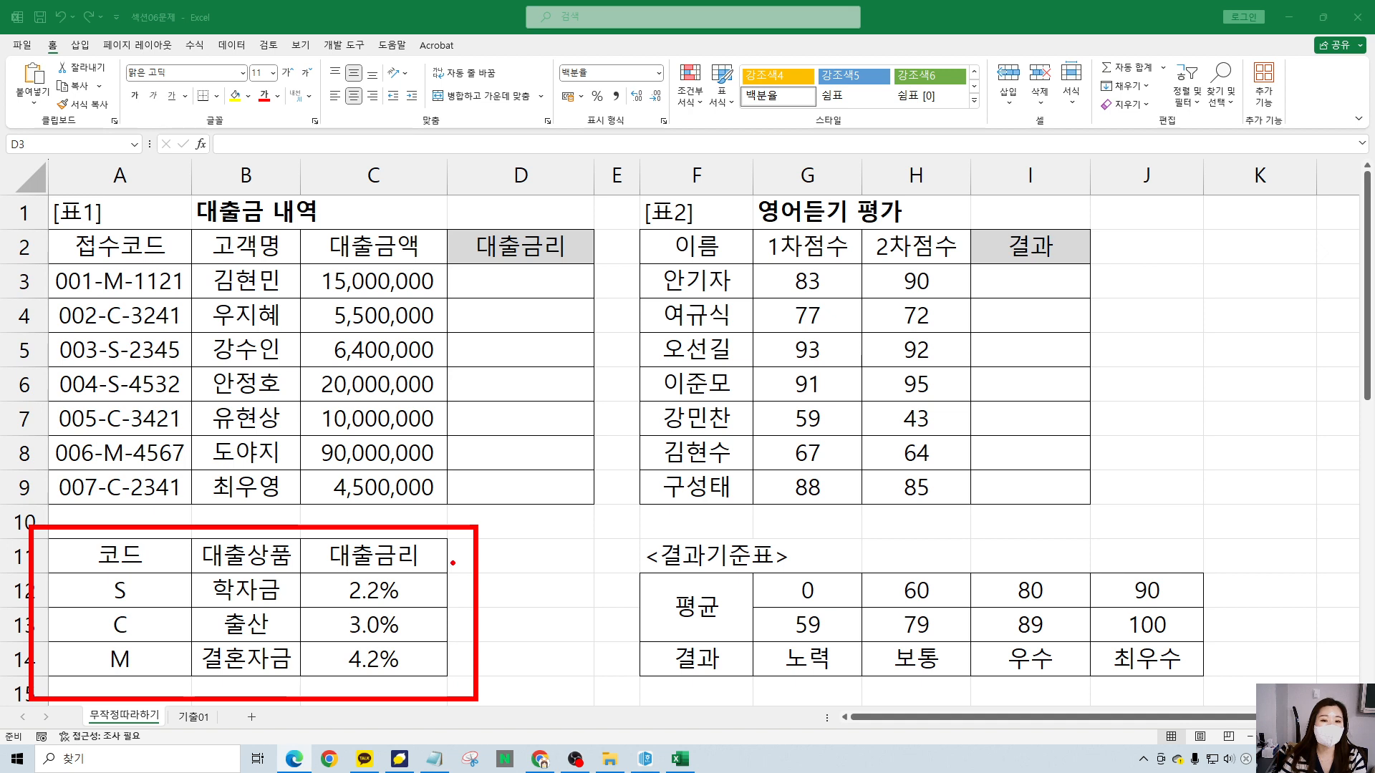
left_click_drag(429, 543, 480, 471)
left_click_drag(499, 410, 495, 462)
mouse_move(504, 439)
left_mouse_down()
mouse_move(535, 467)
mouse_move(555, 429)
mouse_move(571, 454)
left_mouse_up()
left_click_drag(583, 405, 603, 457)
mouse_move(616, 386)
left_mouse_down()
mouse_move(667, 383)
mouse_move(692, 424)
mouse_move(673, 459)
mouse_move(792, 426)
left_mouse_up()
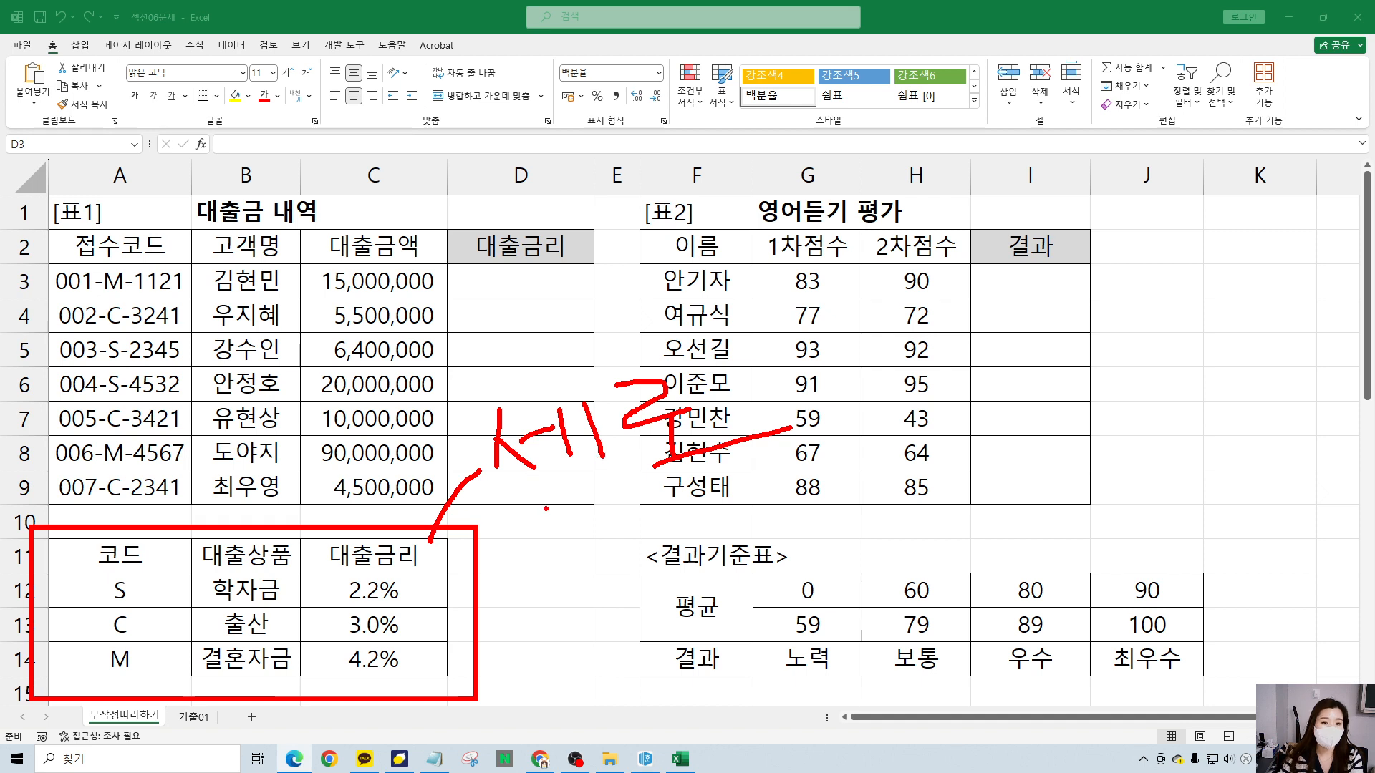
key("Escape")
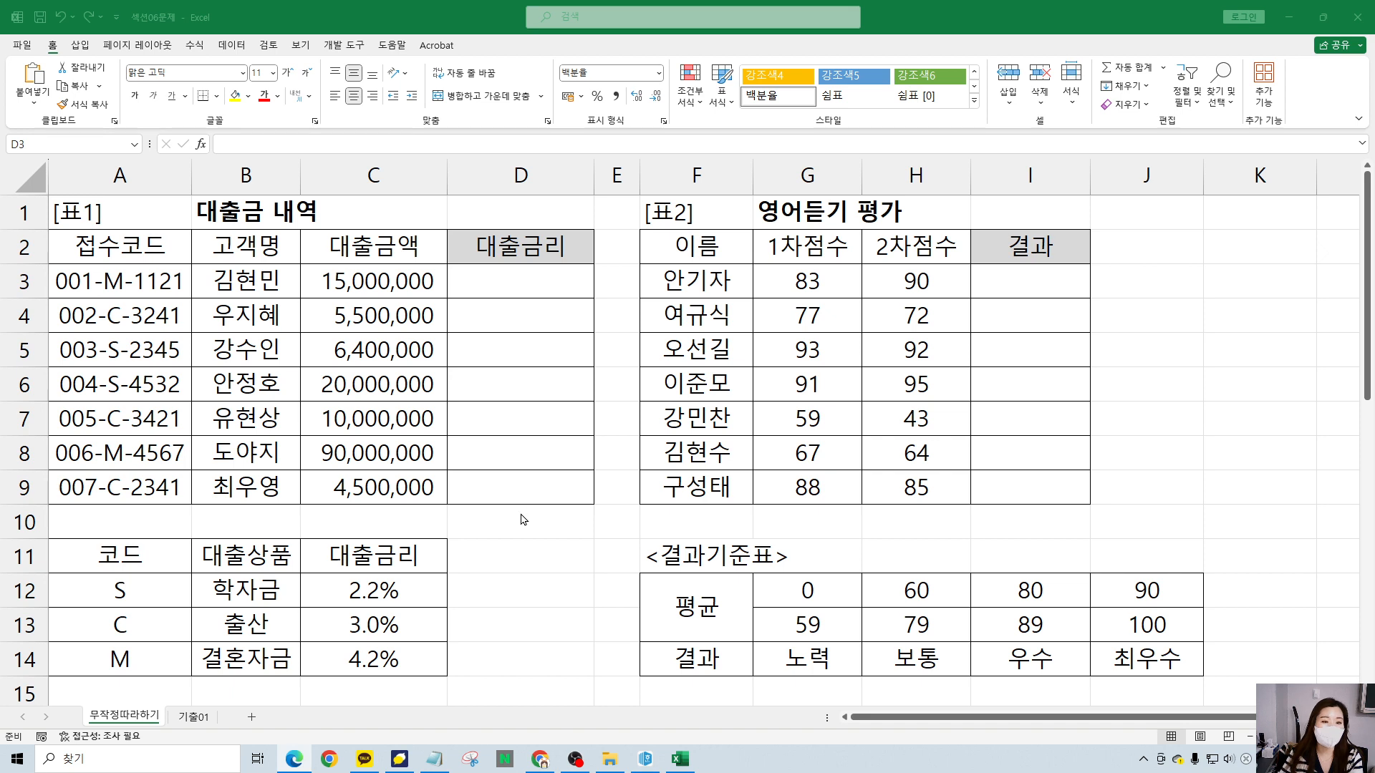
- Outline the rate table's header row A11:C11 and draw a downward arrow through each of its three columns
key("ctrl+2")
left_click_drag(49, 533, 450, 578)
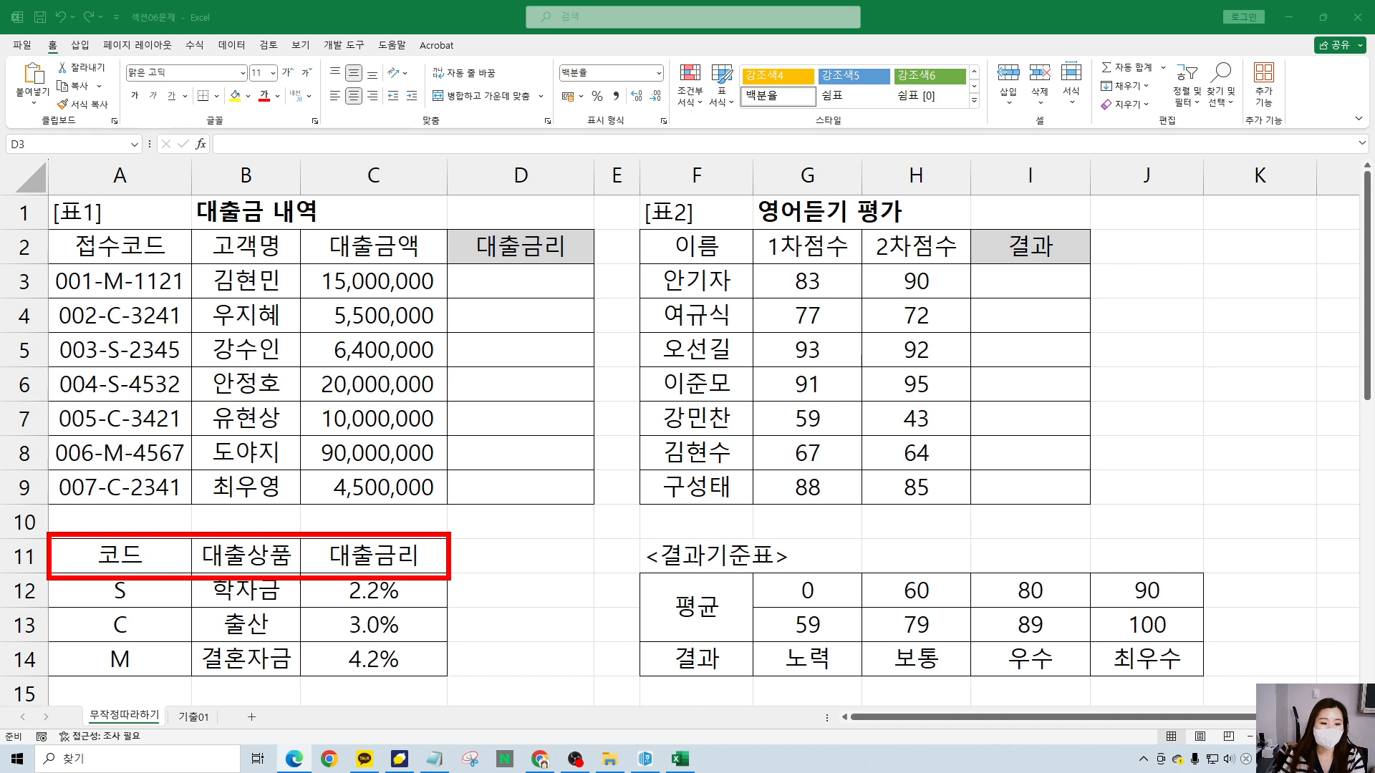
mouse_move(86, 575)
left_mouse_down()
mouse_move(85, 675)
mouse_move(63, 651)
mouse_move(101, 655)
left_mouse_up()
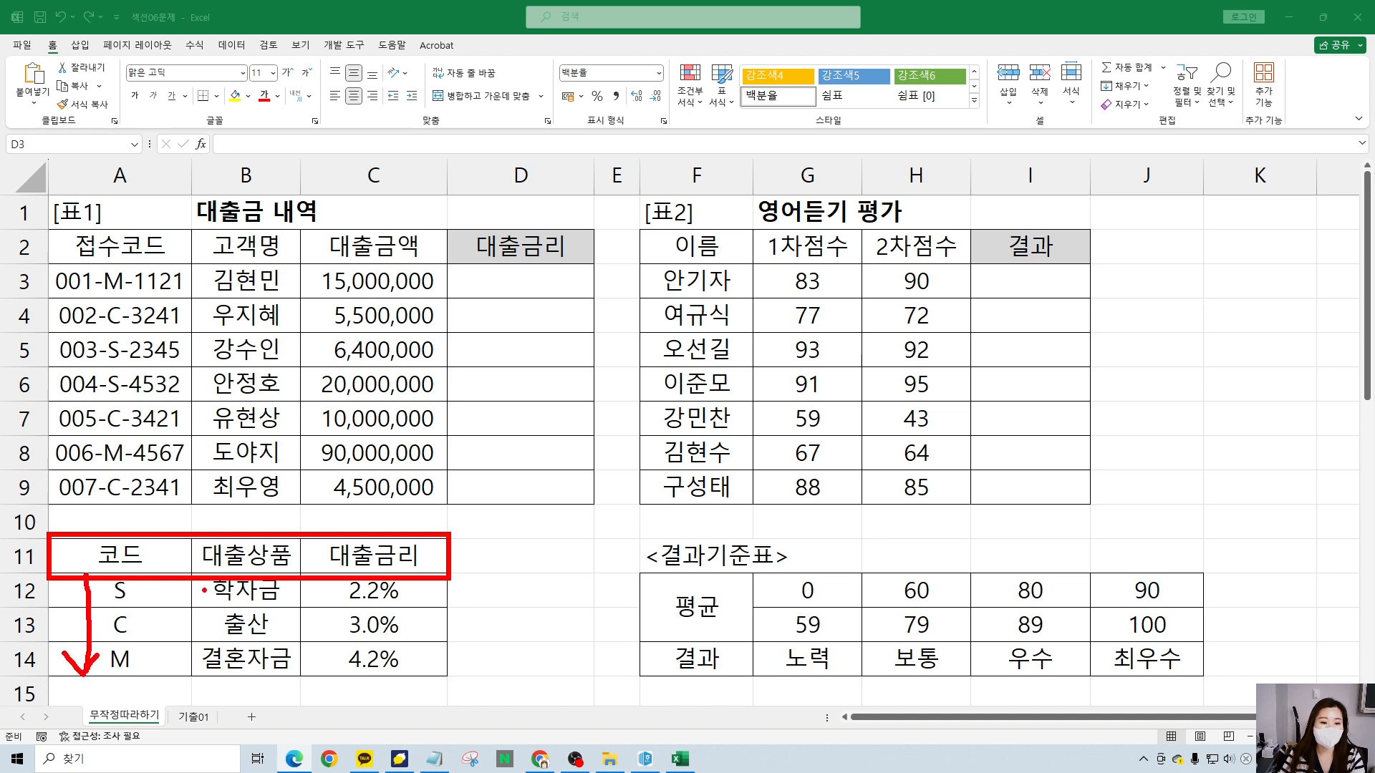
left_click_drag(202, 578, 195, 686)
left_click_drag(194, 686, 225, 646)
left_click_drag(320, 580, 323, 679)
left_click_drag(323, 679, 350, 645)
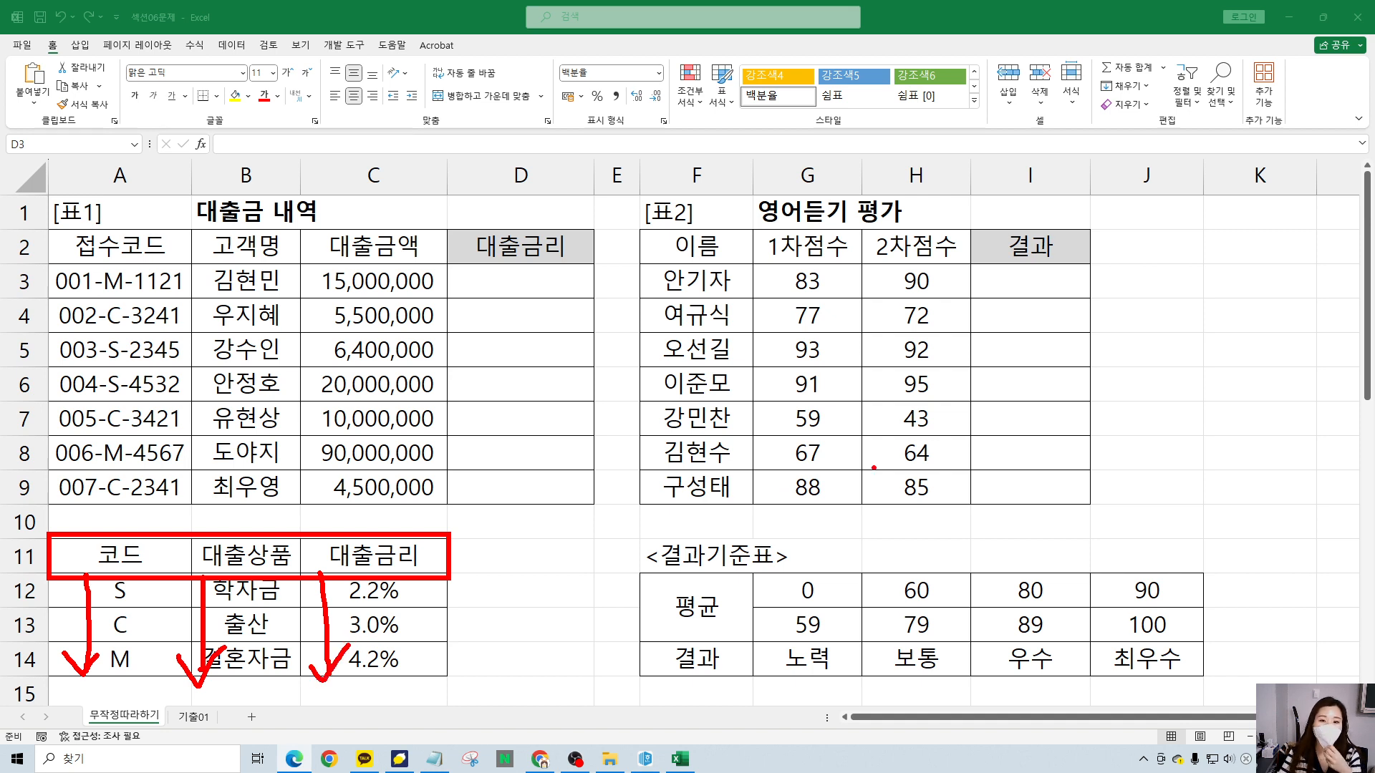
- Circle the <결과기준표> heading, clear the marks, outline its 평균 and 결과 labels, and draw rightward arrows above and below the table
mouse_move(788, 573)
left_mouse_down()
mouse_move(690, 578)
mouse_move(628, 533)
mouse_move(791, 572)
left_mouse_up()
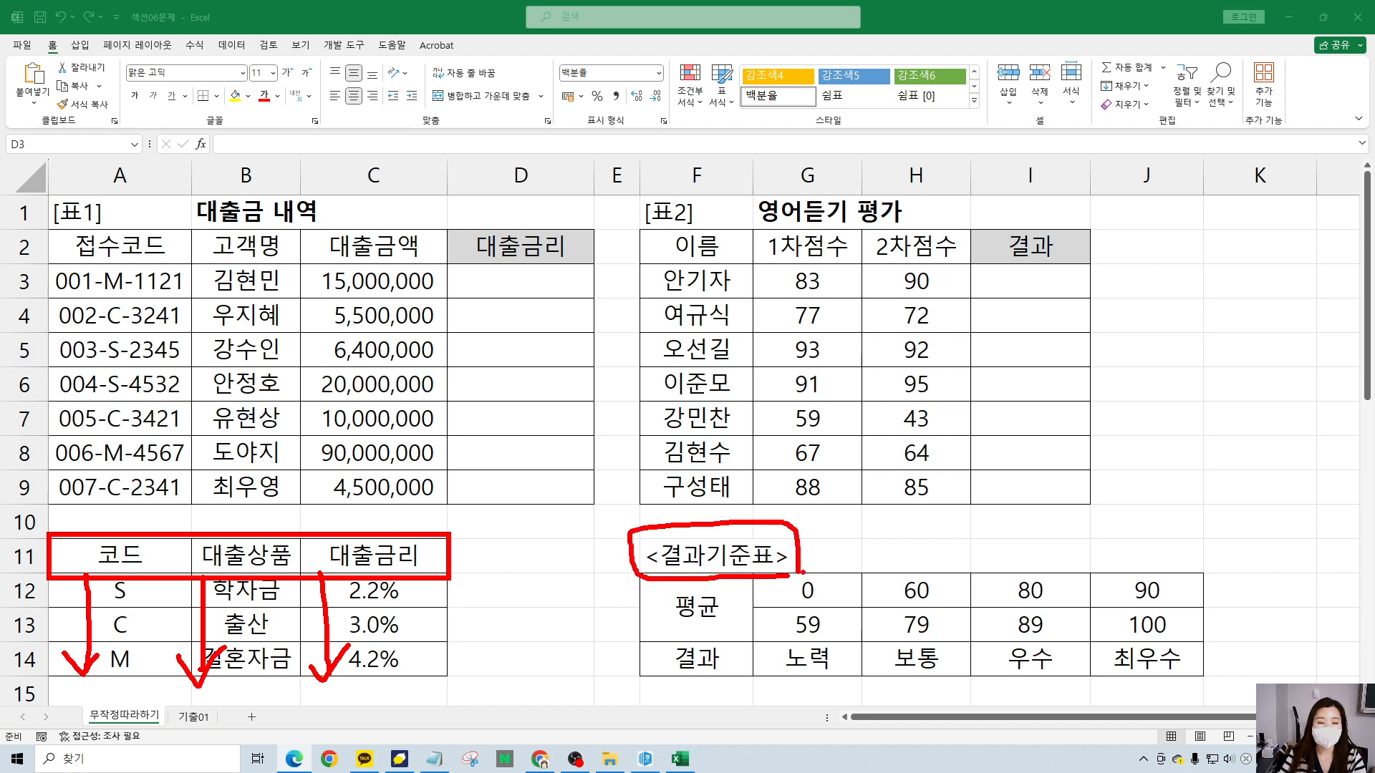
key("e")
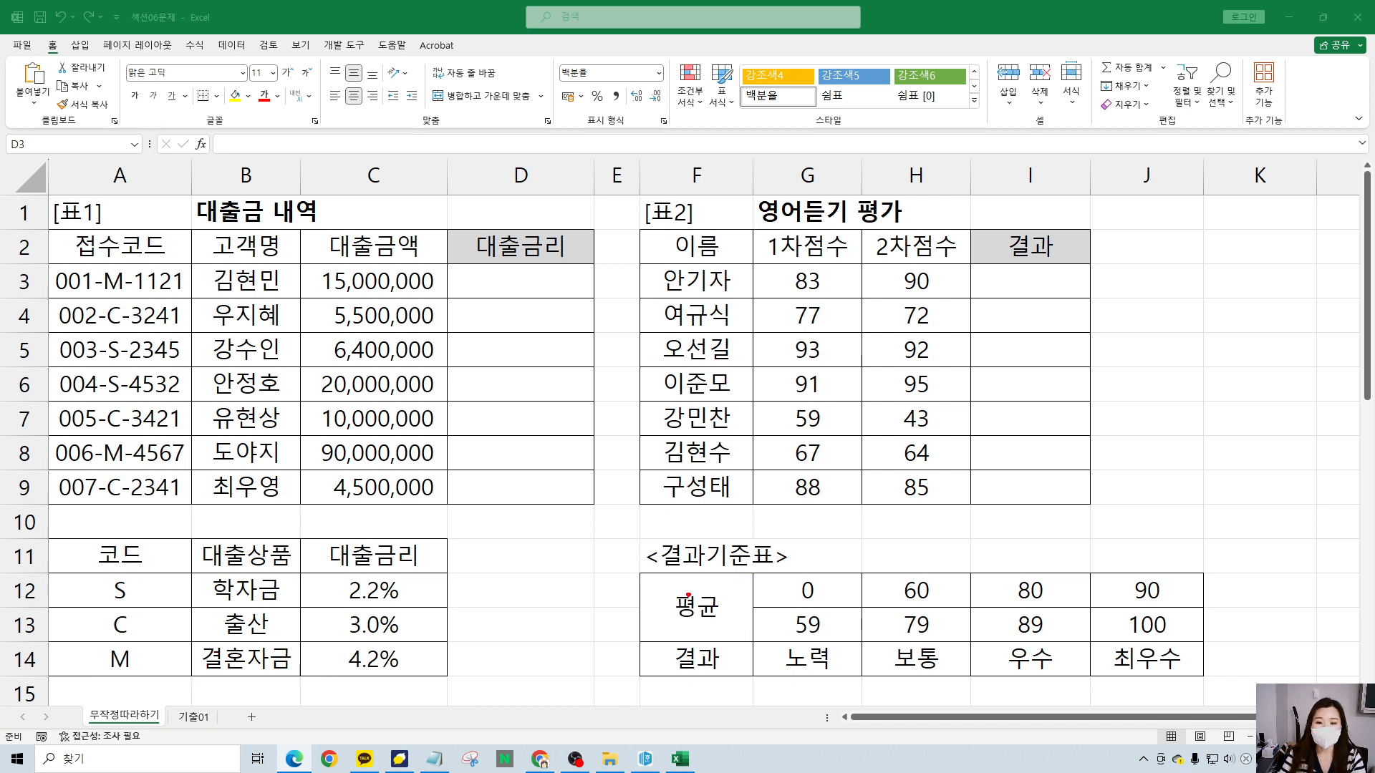
left_click_drag(655, 573, 749, 684)
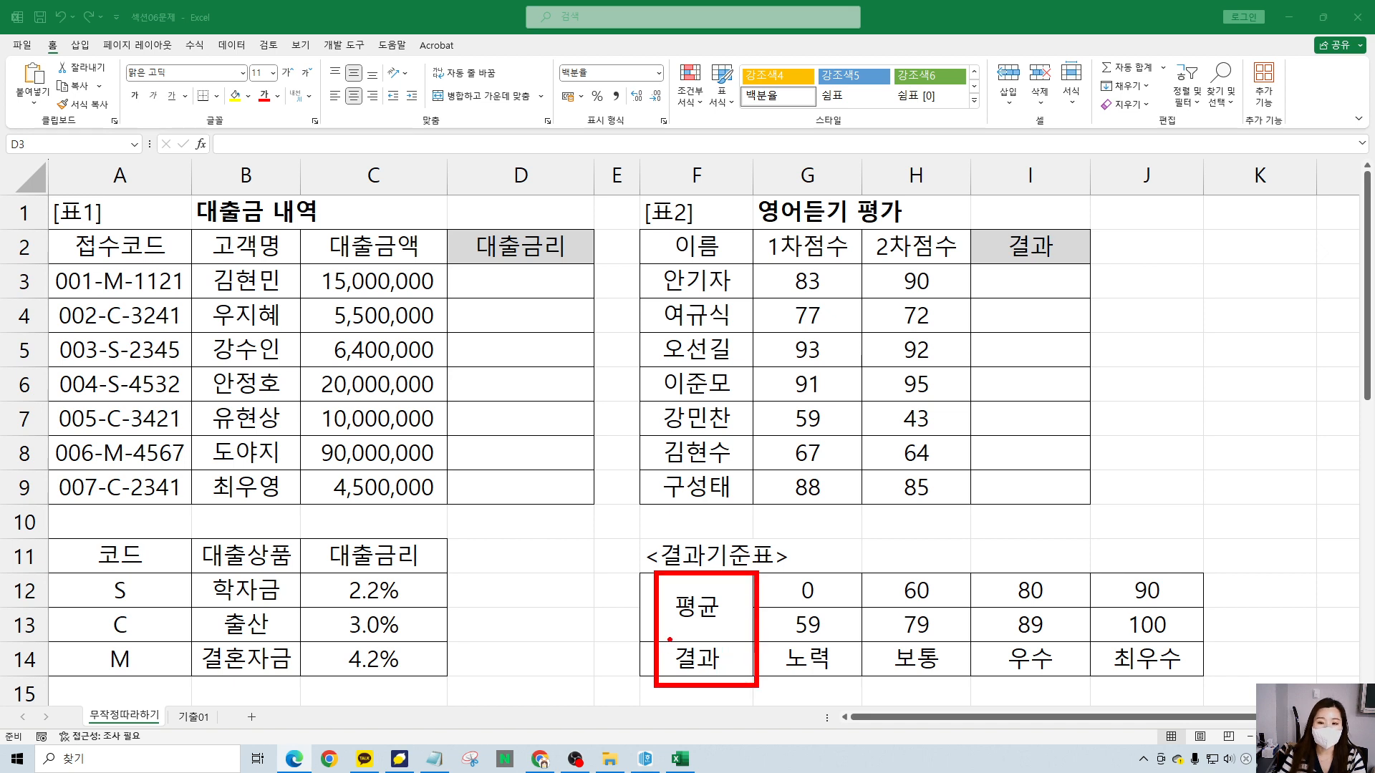
left_click_drag(803, 561, 1254, 557)
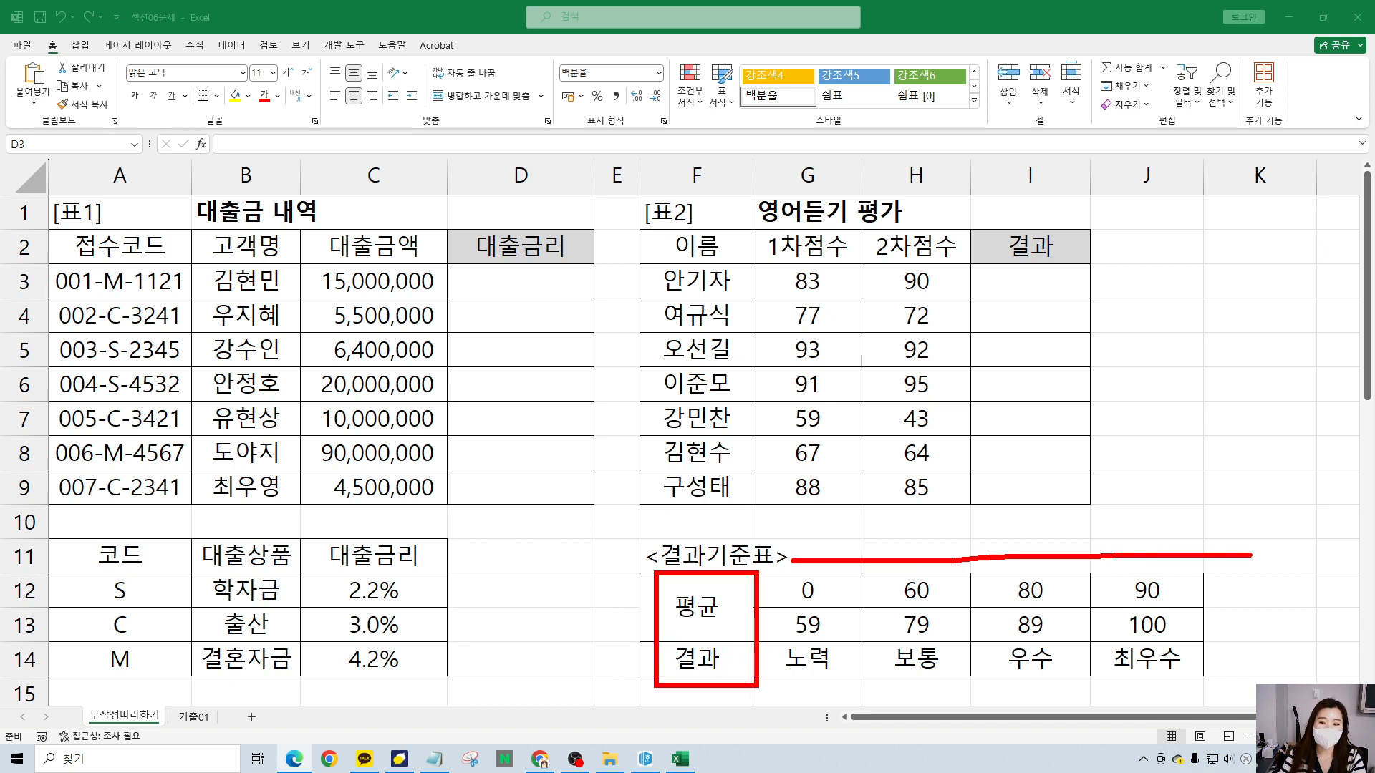
mouse_move(1188, 523)
left_mouse_down()
mouse_move(1246, 555)
mouse_move(1233, 611)
left_mouse_up()
mouse_move(781, 690)
left_mouse_down()
mouse_move(1232, 691)
mouse_move(1207, 748)
left_mouse_up()
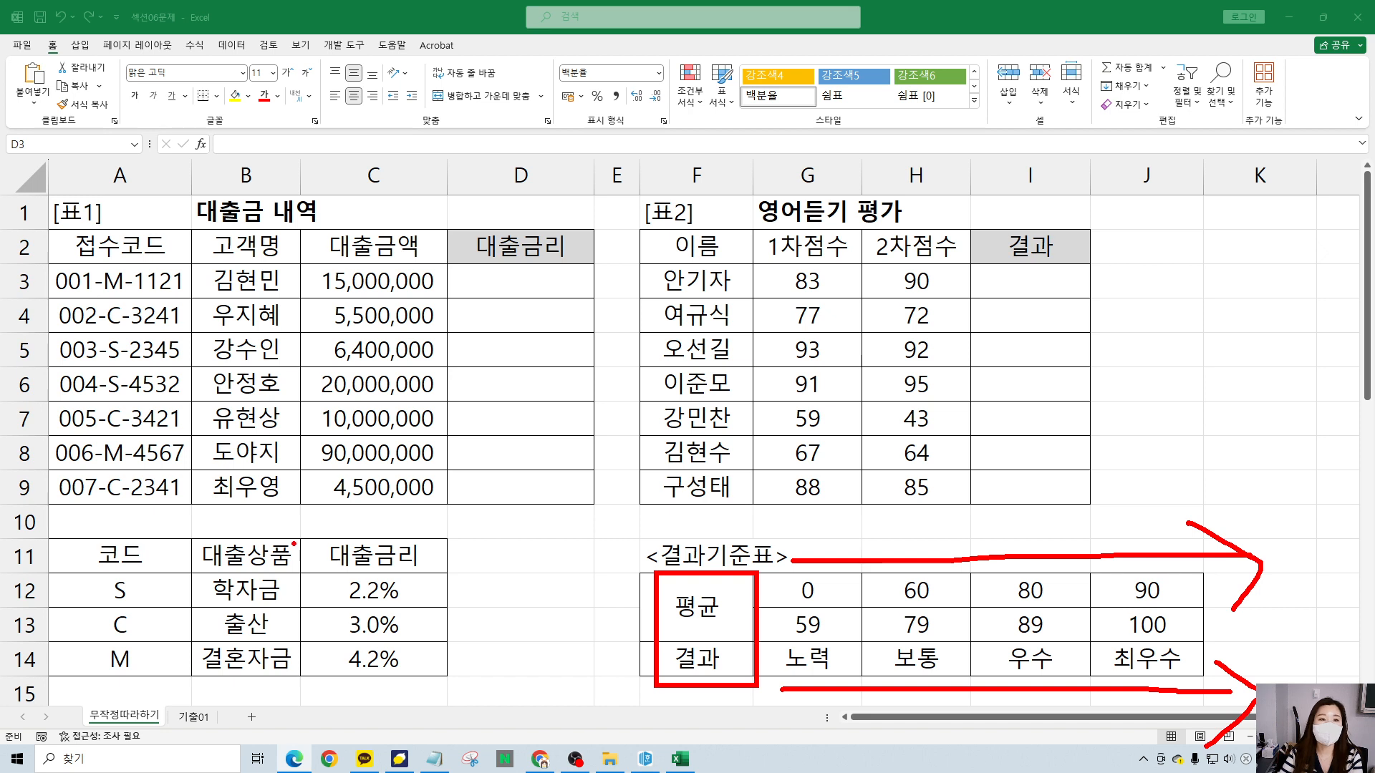
- Clear the marks, circle the rate table A11:C14, outline the <결과기준표> table, handwrite an annotation above it, and clear everything drawn
key("e")
mouse_move(383, 686)
left_mouse_down()
mouse_move(48, 656)
mouse_move(361, 505)
mouse_move(436, 653)
mouse_move(319, 698)
left_mouse_up()
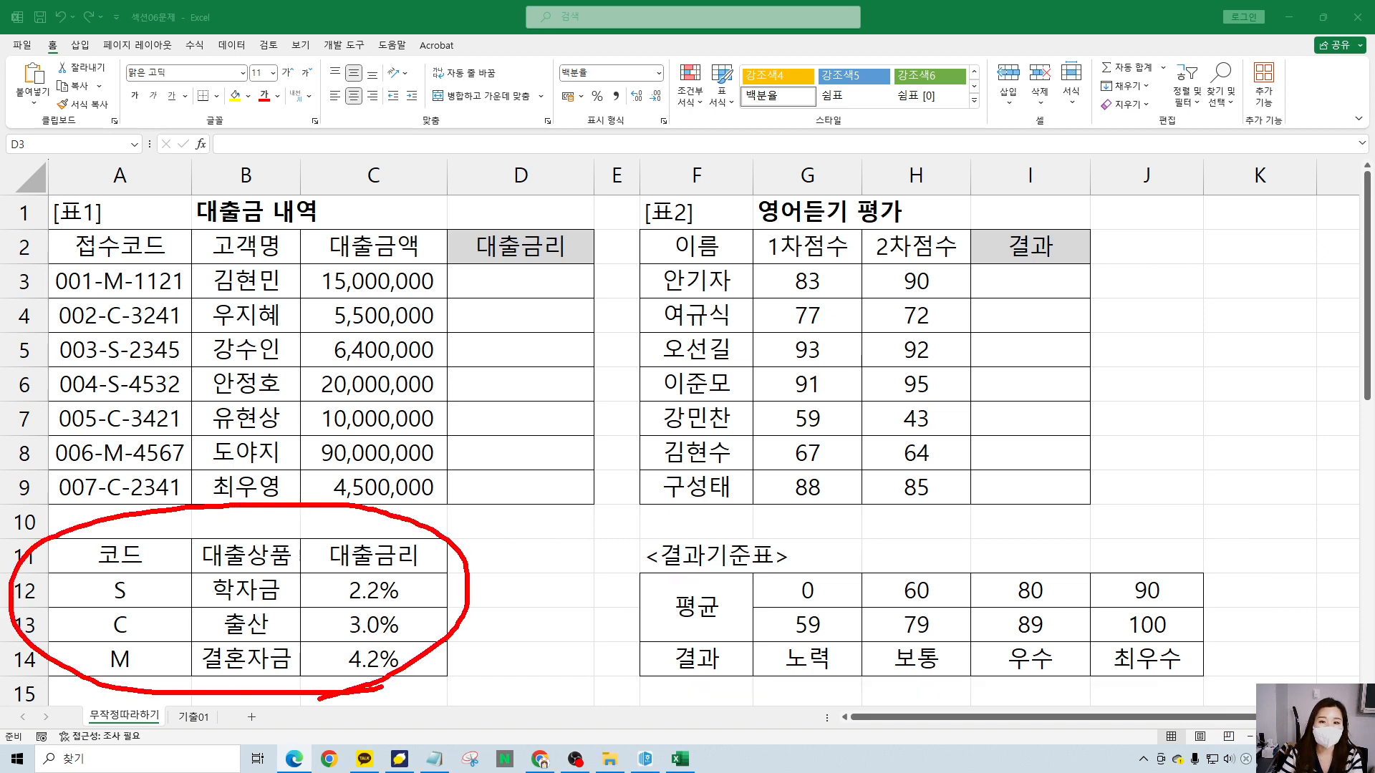
mouse_move(622, 532)
left_mouse_down()
mouse_move(958, 664)
mouse_move(1210, 700)
left_mouse_up()
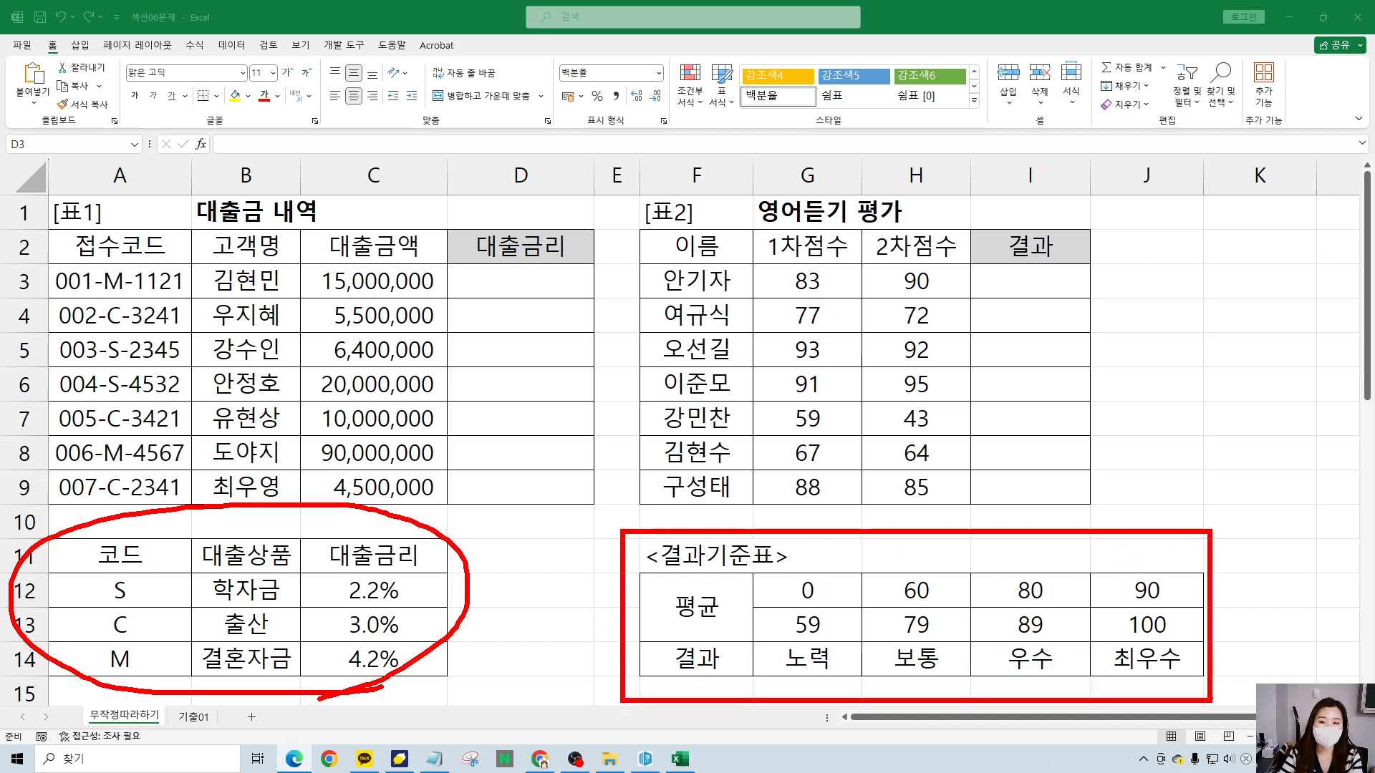
mouse_move(1068, 428)
left_mouse_down()
mouse_move(1130, 446)
mouse_move(1128, 512)
left_mouse_up()
mouse_move(1152, 432)
left_mouse_down()
mouse_move(1169, 520)
mouse_move(1201, 470)
left_mouse_up()
mouse_move(1183, 406)
left_mouse_down()
mouse_move(1181, 460)
mouse_move(1257, 461)
left_mouse_up()
mouse_move(1232, 469)
left_mouse_down()
mouse_move(1231, 520)
mouse_move(1316, 514)
left_mouse_up()
key("Escape")
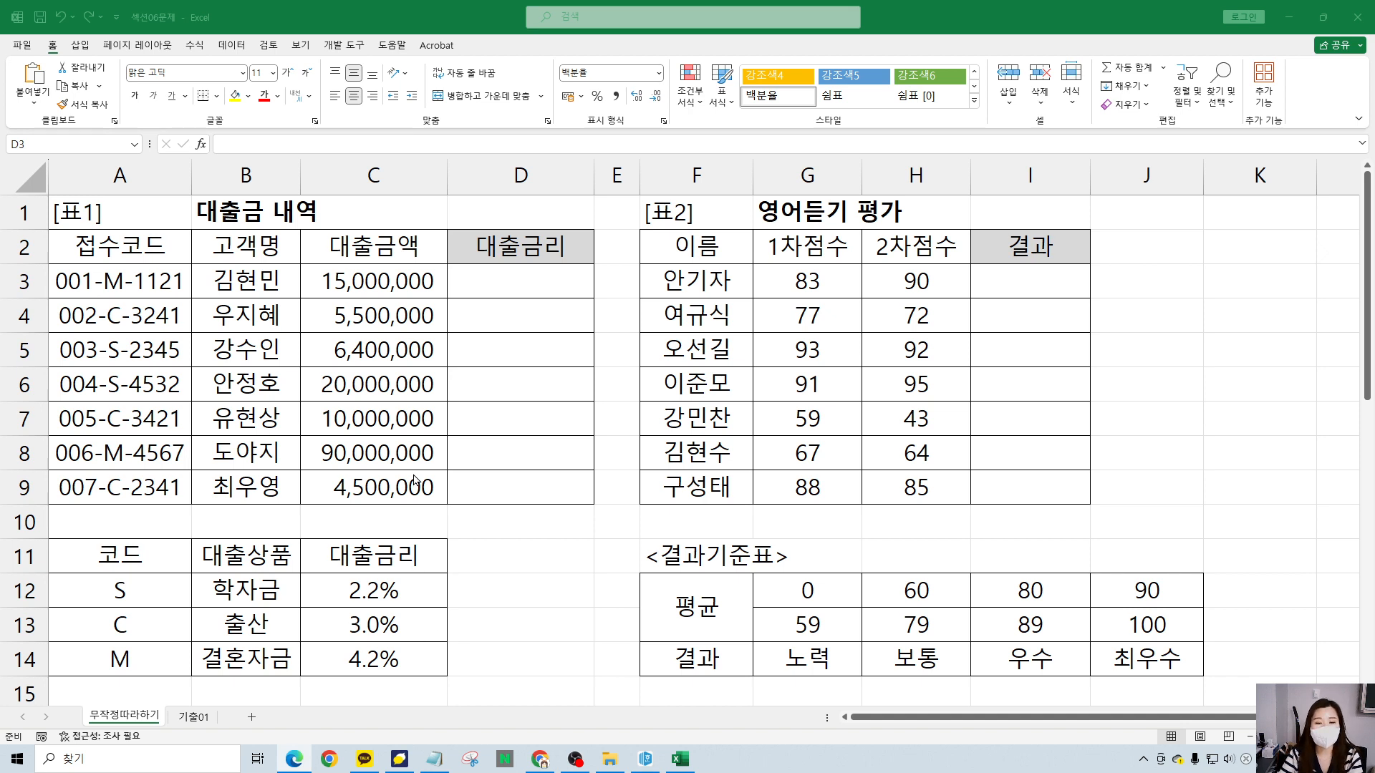
- Handwrite a red V above the rate table and a red H above the <결과기준표> table, and clear both letters
mouse_move(437, 467)
left_mouse_down()
mouse_move(460, 515)
mouse_move(488, 454)
left_mouse_up()
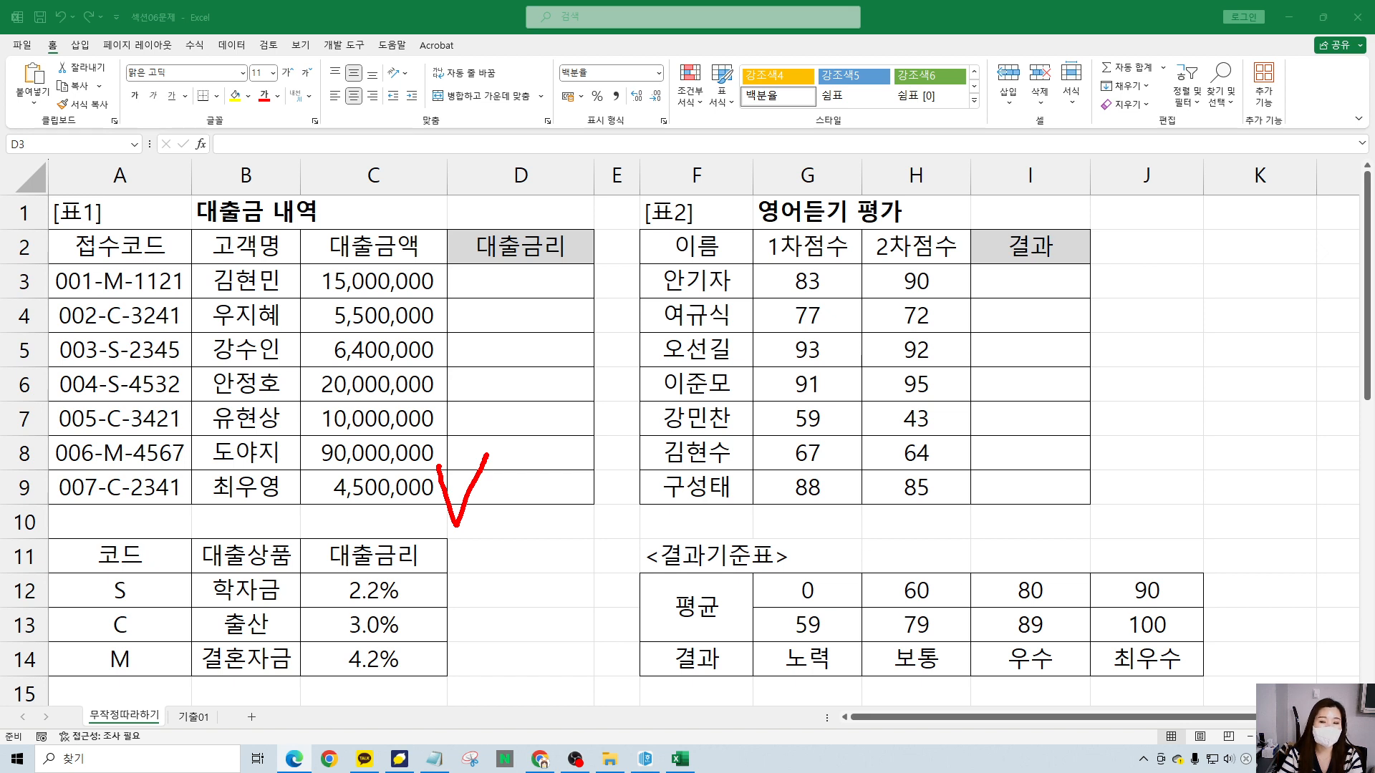
mouse_move(949, 476)
left_mouse_down()
mouse_move(958, 555)
mouse_move(1006, 504)
mouse_move(1013, 552)
left_mouse_up()
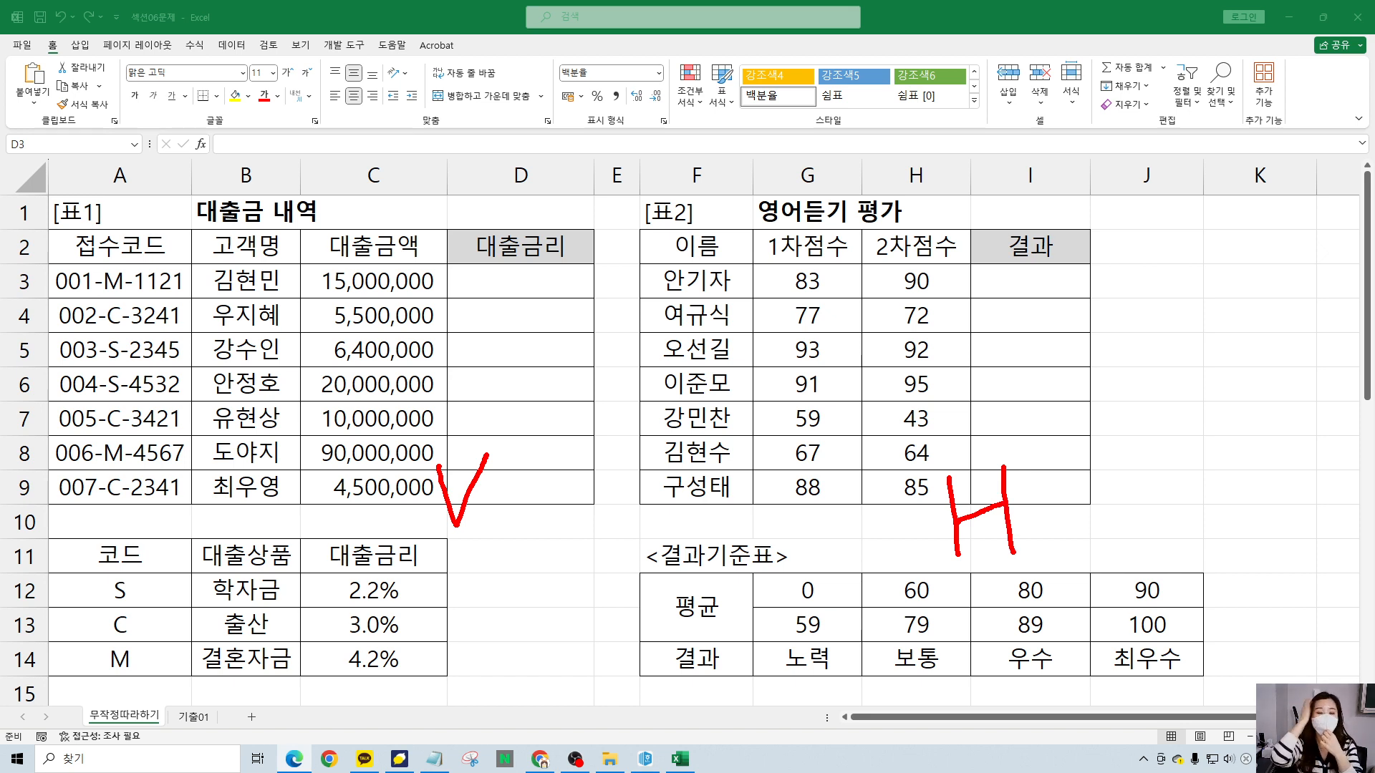
key("e")
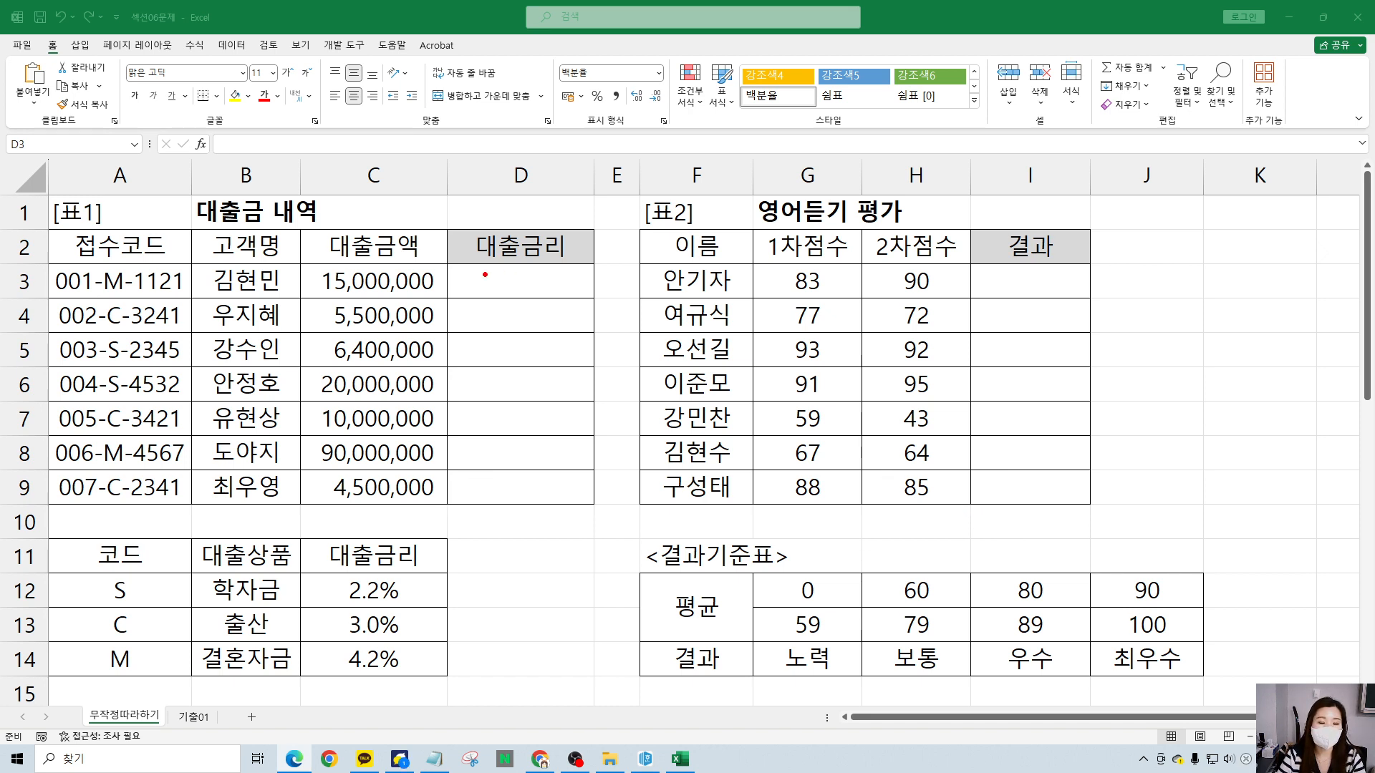
- Outline the letter M in A3 and the whole rate table A11:C14 in red, and clear the marks
left_click_drag(97, 263, 131, 296)
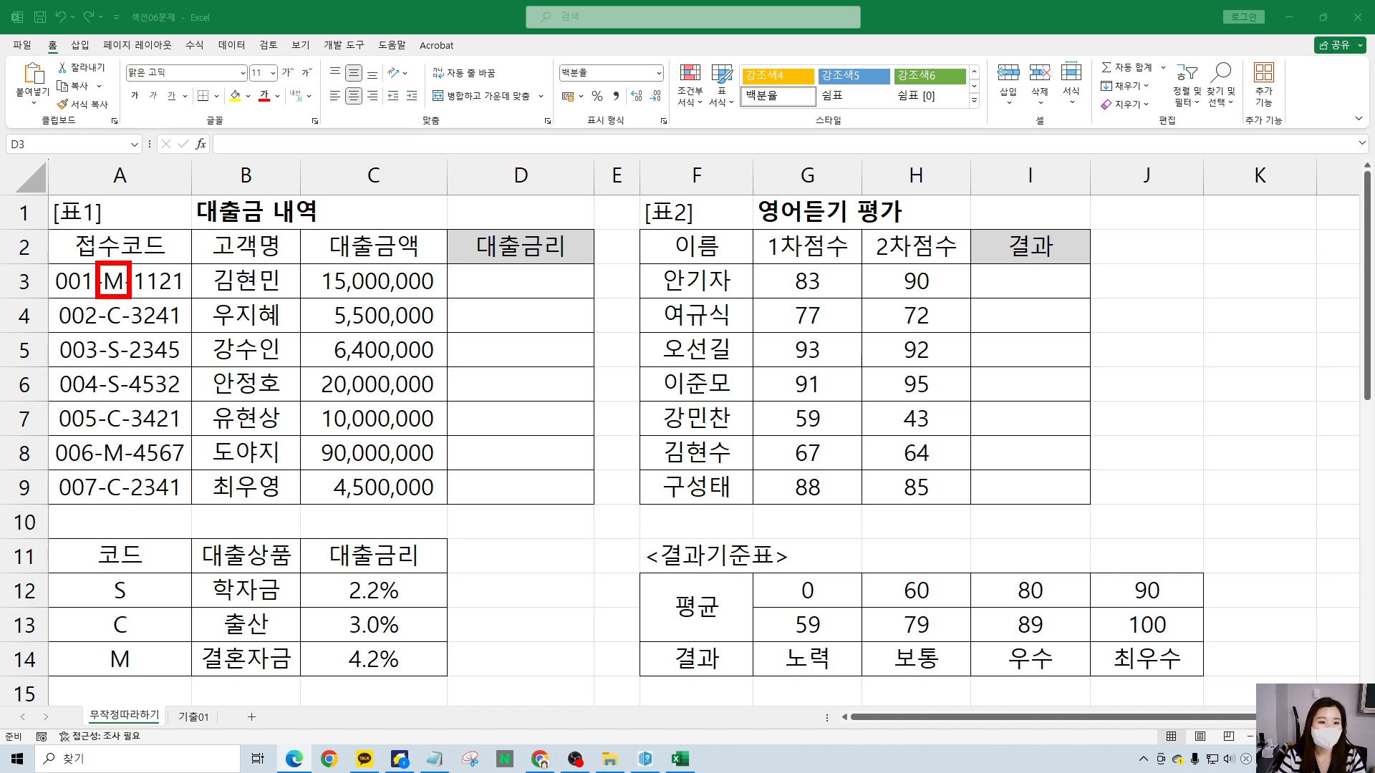
mouse_move(40, 534)
left_mouse_down()
mouse_move(361, 682)
mouse_move(456, 686)
left_mouse_up()
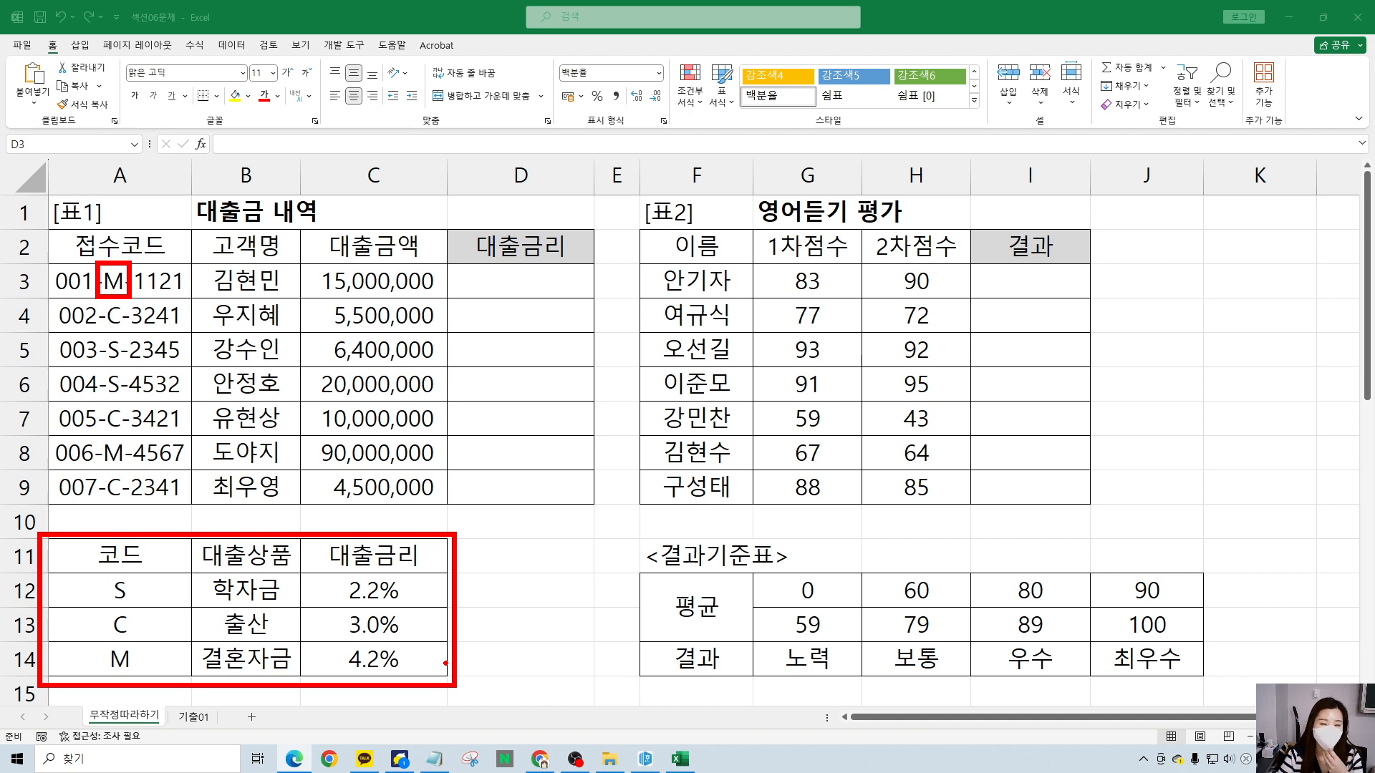
key("Escape")
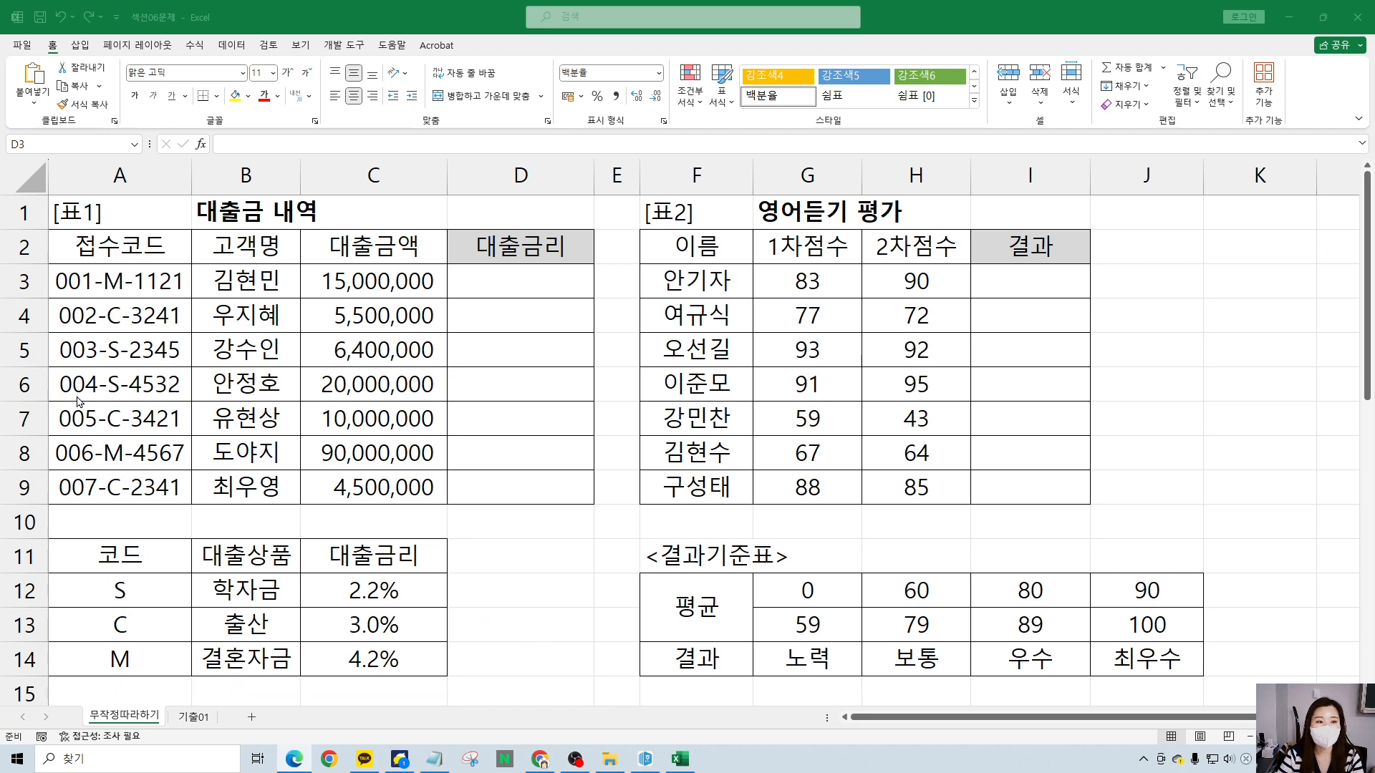
- Outline the M in A3 and the rate rows A12:C14 in red, and box the codes A12:A14 in blue with an arrow pointing at them
key("ctrl+2")
left_click_drag(102, 262, 130, 300)
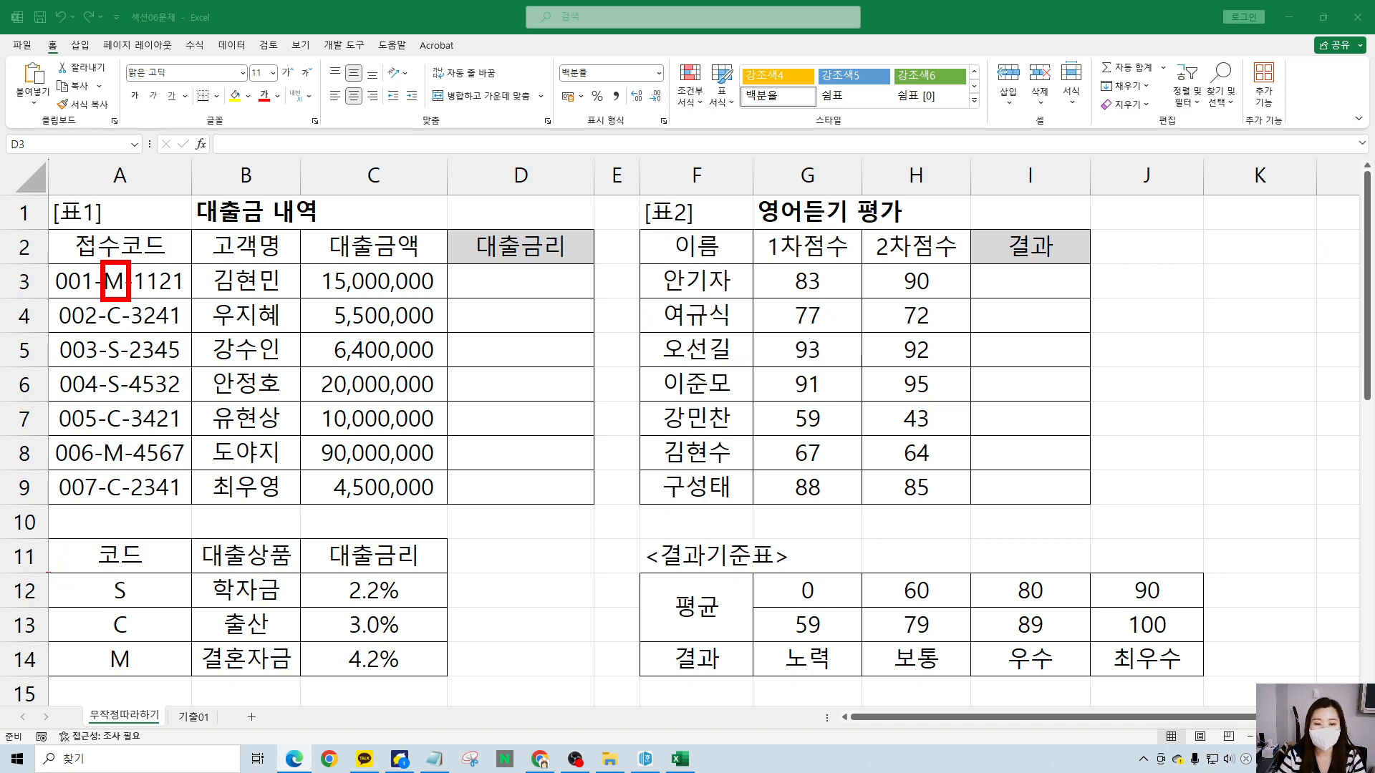
mouse_move(48, 572)
left_mouse_down()
mouse_move(176, 677)
mouse_move(452, 682)
left_mouse_up()
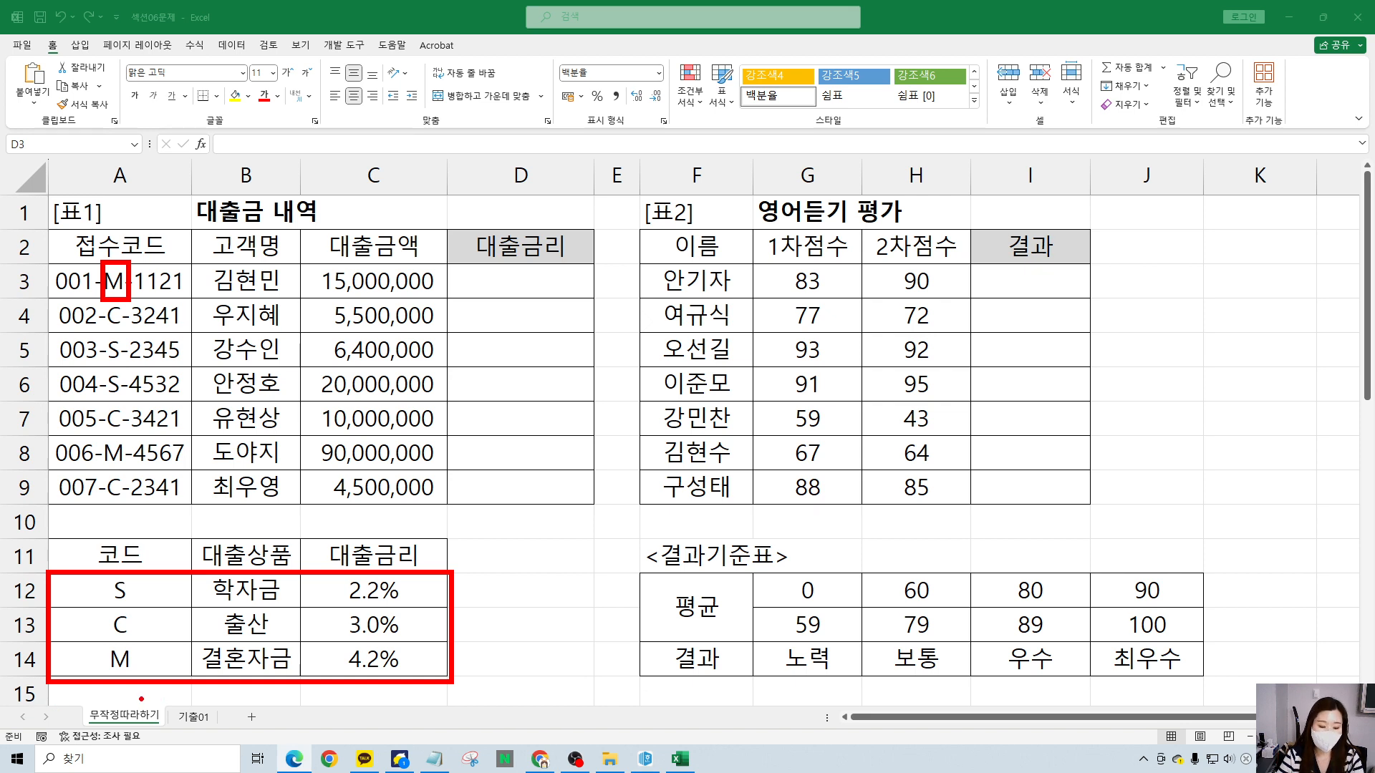
left_click_drag(89, 564, 164, 692)
left_click_drag(151, 517, 232, 486)
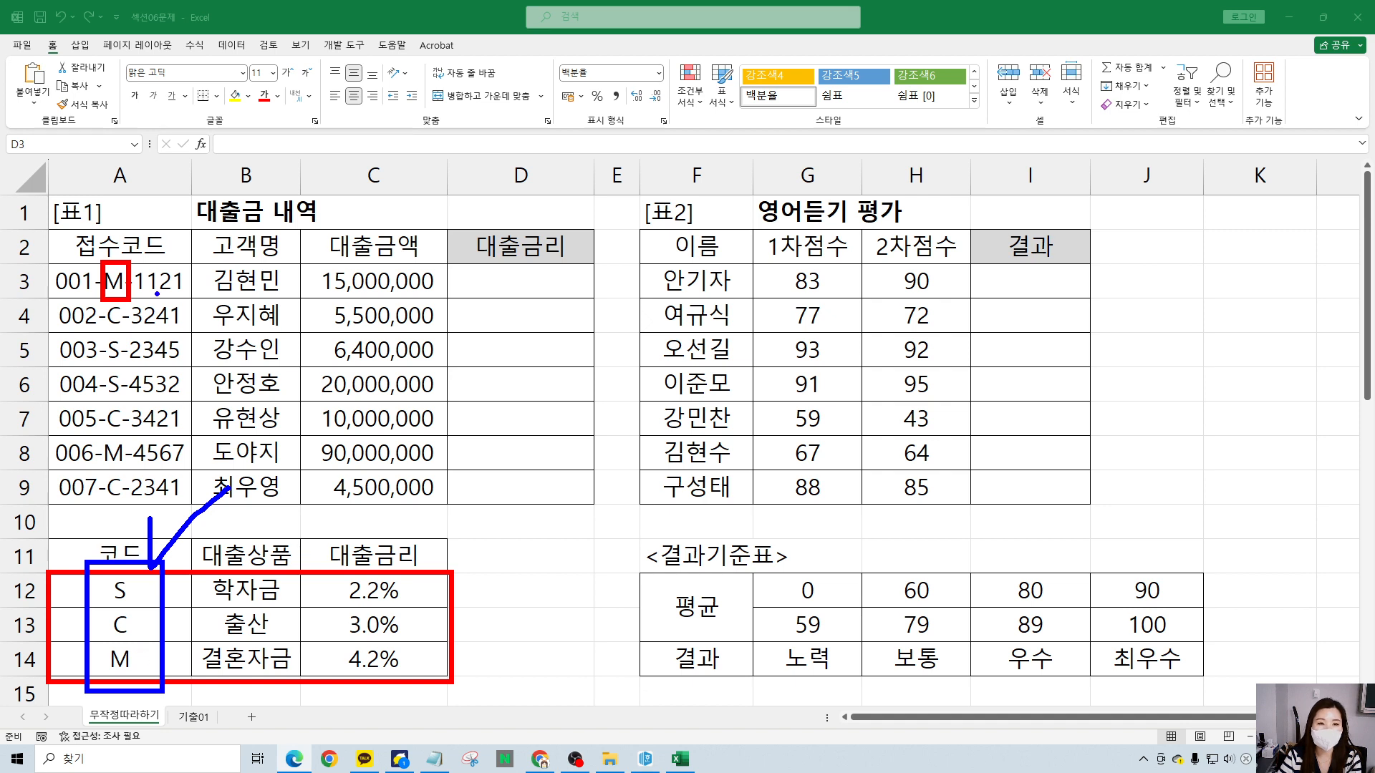
- Link the M in A3 to the code column with blue arrows, circle M and its 4.2% rate, draw an arrow to D3, and clear the marks
mouse_move(125, 208)
left_mouse_down()
mouse_move(126, 232)
mouse_move(177, 190)
left_mouse_up()
mouse_move(121, 301)
left_mouse_down()
mouse_move(106, 536)
mouse_move(127, 513)
left_mouse_up()
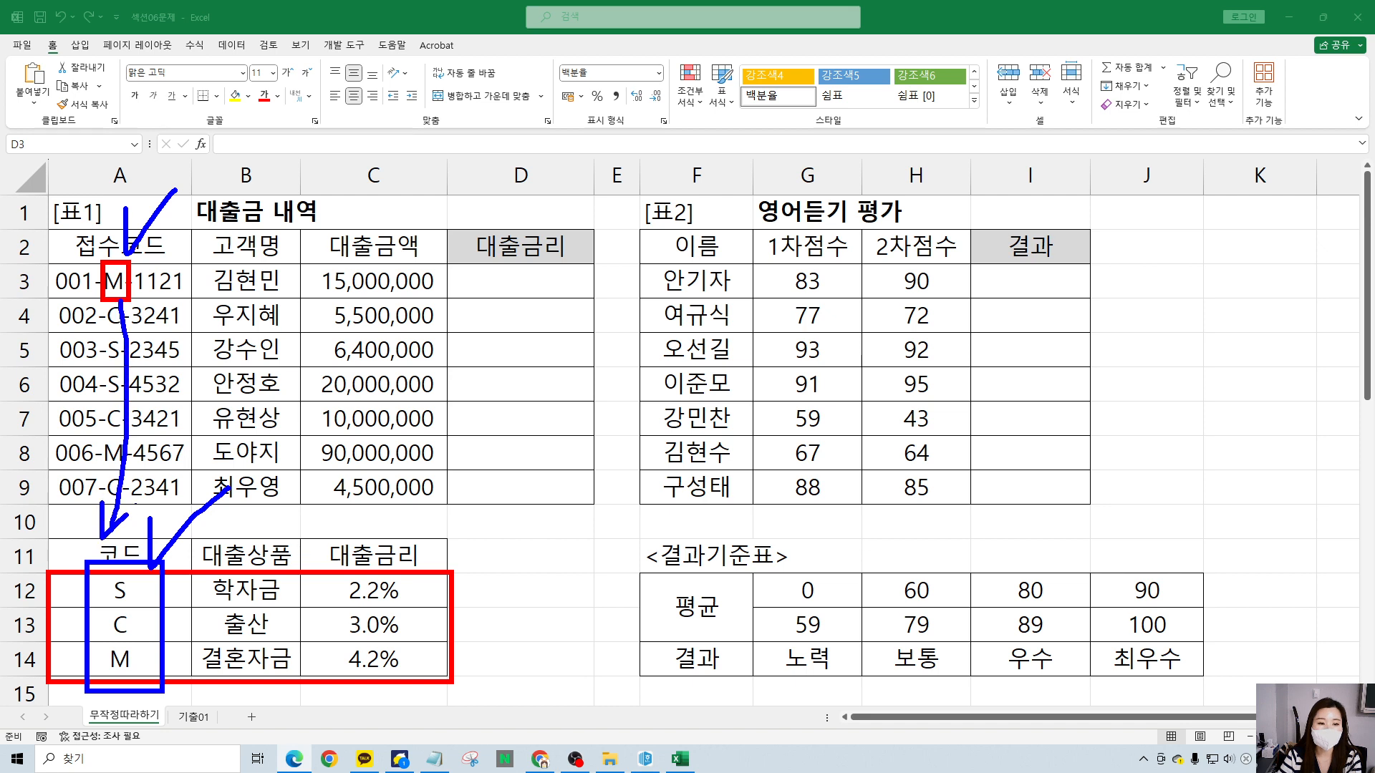
mouse_move(118, 296)
left_mouse_down()
mouse_move(102, 319)
mouse_move(161, 314)
left_mouse_up()
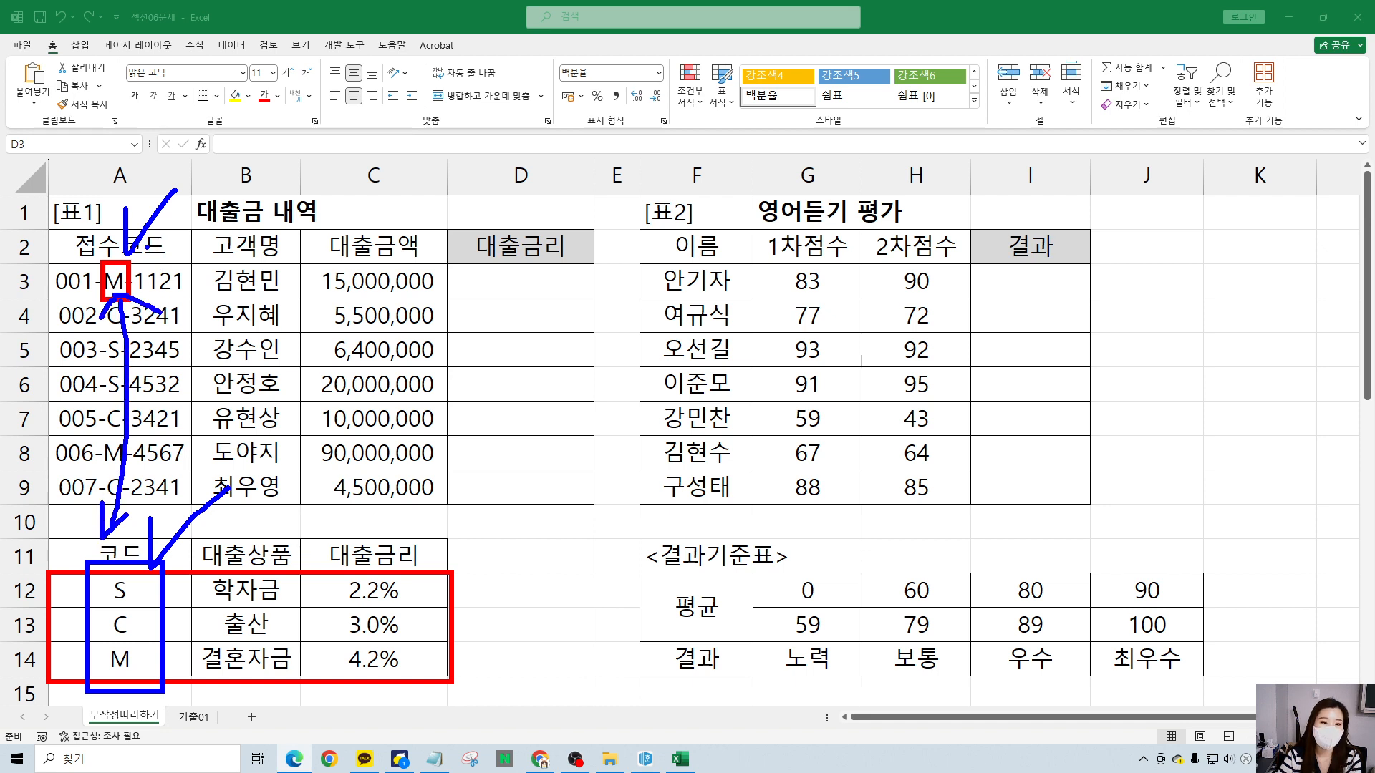
mouse_move(154, 676)
left_mouse_down()
mouse_move(132, 688)
mouse_move(100, 643)
mouse_move(147, 687)
mouse_move(211, 672)
mouse_move(391, 683)
mouse_move(314, 692)
mouse_move(429, 653)
mouse_move(387, 692)
mouse_move(520, 280)
mouse_move(505, 304)
mouse_move(525, 287)
mouse_move(540, 312)
left_mouse_up()
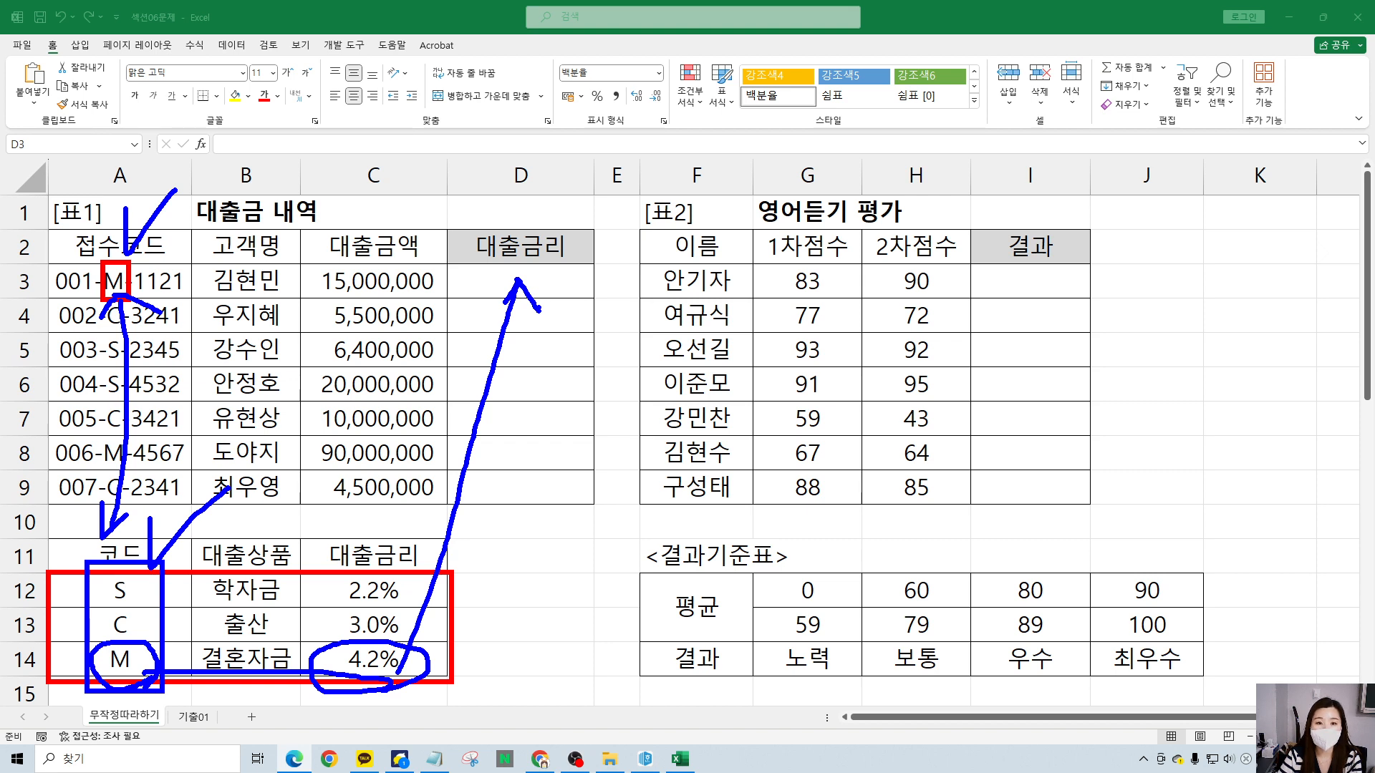
key("Escape")
- Start a VLOOKUP formula in D3, the first empty 대출금리 cell
left_click(508, 284)
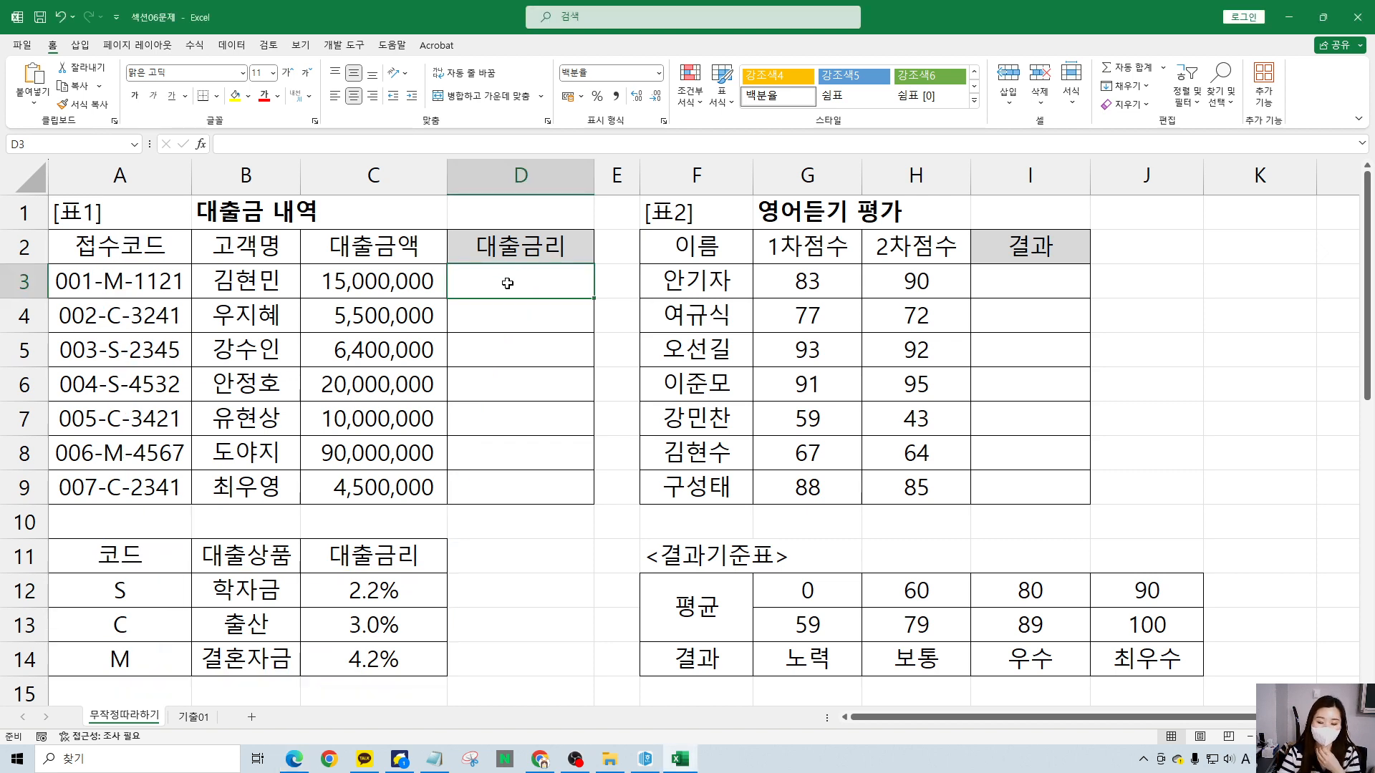
type("=vlo")
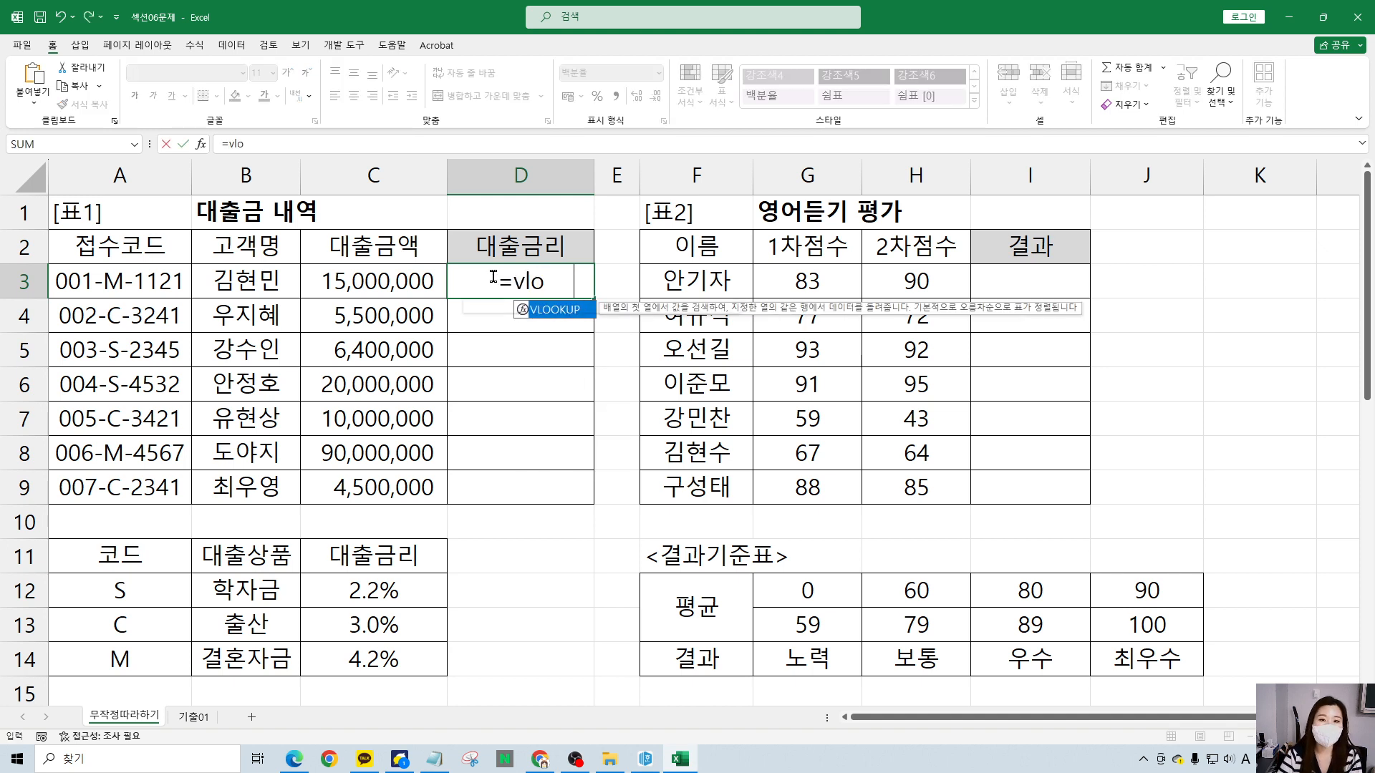
key("Tab")
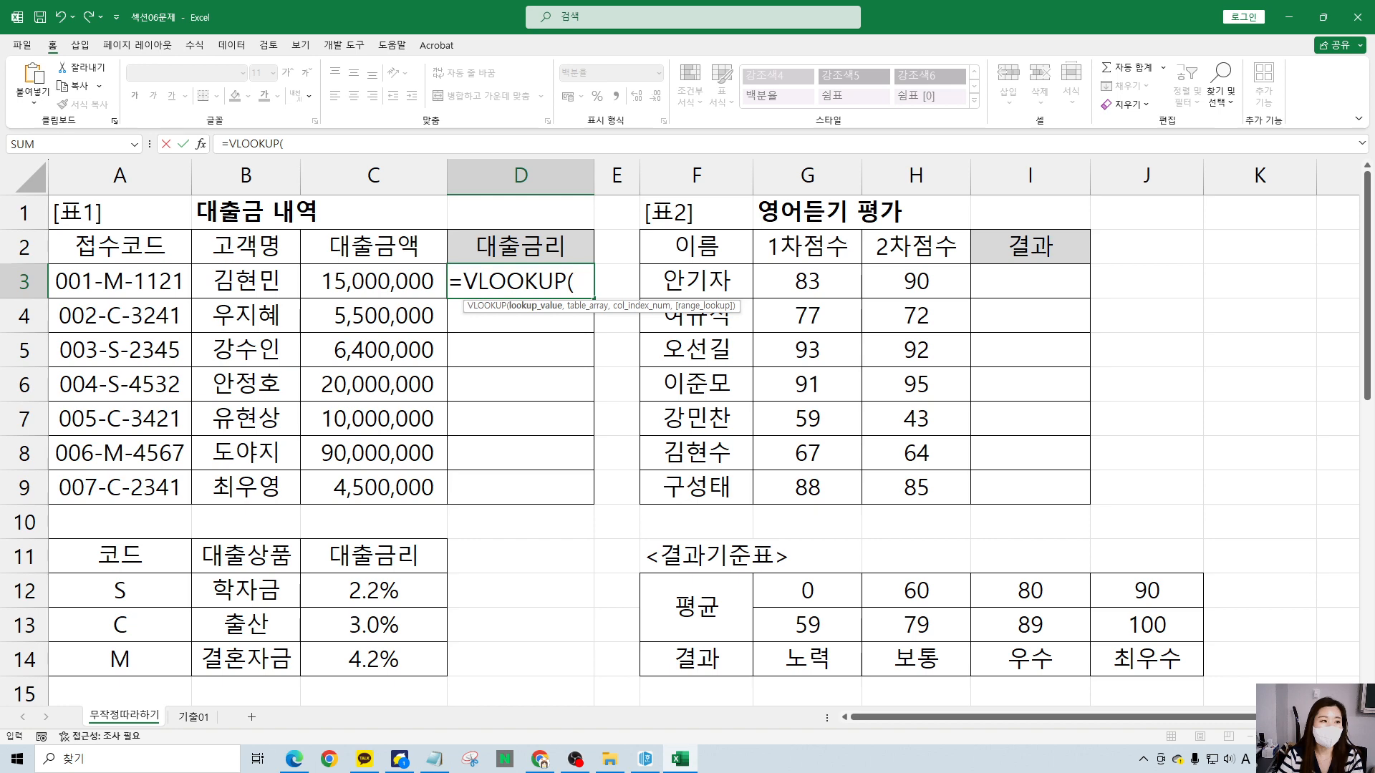
- Switch to the exercise PDF, underline VLOOKUP and HLOOKUP in tasks 1 and 2, and draw check marks at MID and AVERAGE
key("alt+Tab")
scroll(588, 429, "down", 3)
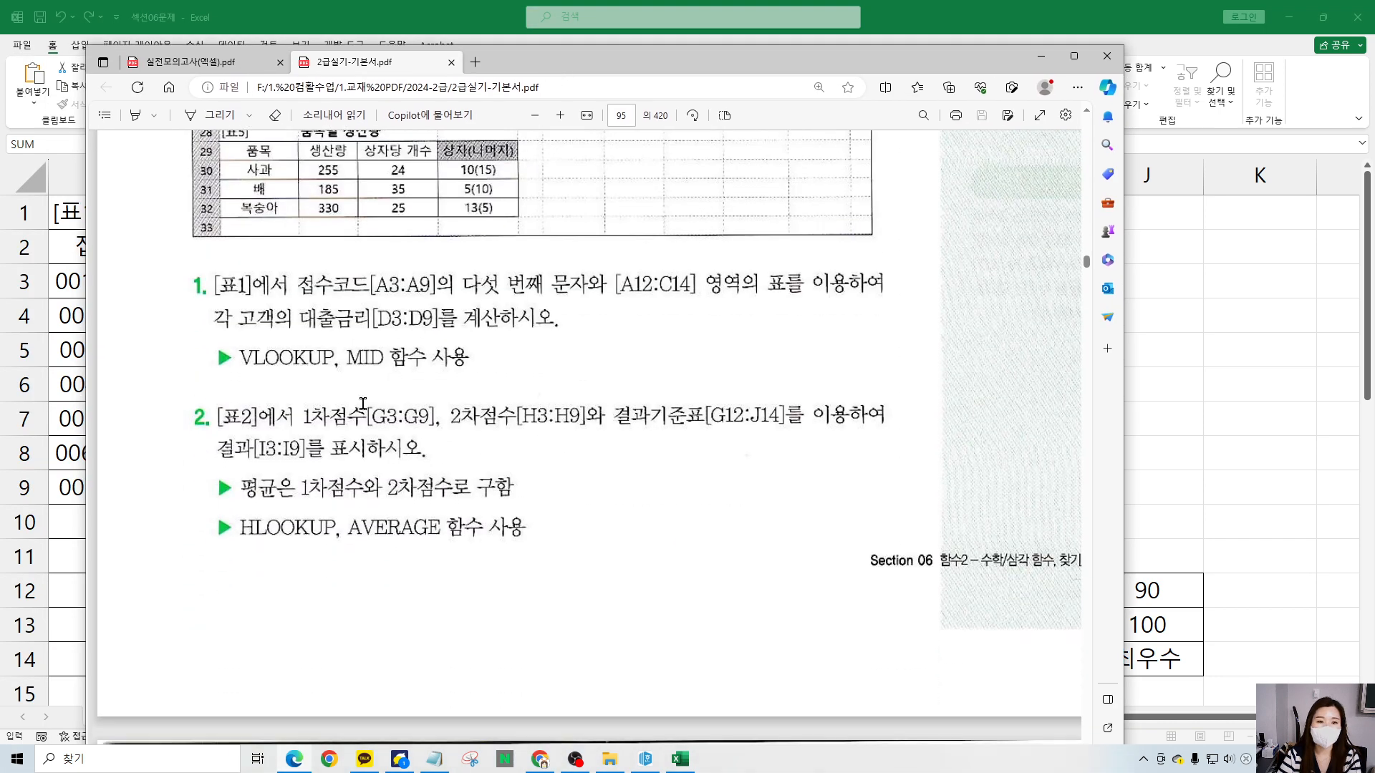
left_click_drag(192, 380, 312, 371)
left_click_drag(222, 554, 333, 552)
left_click_drag(365, 370, 412, 373)
left_click_drag(405, 542, 469, 509)
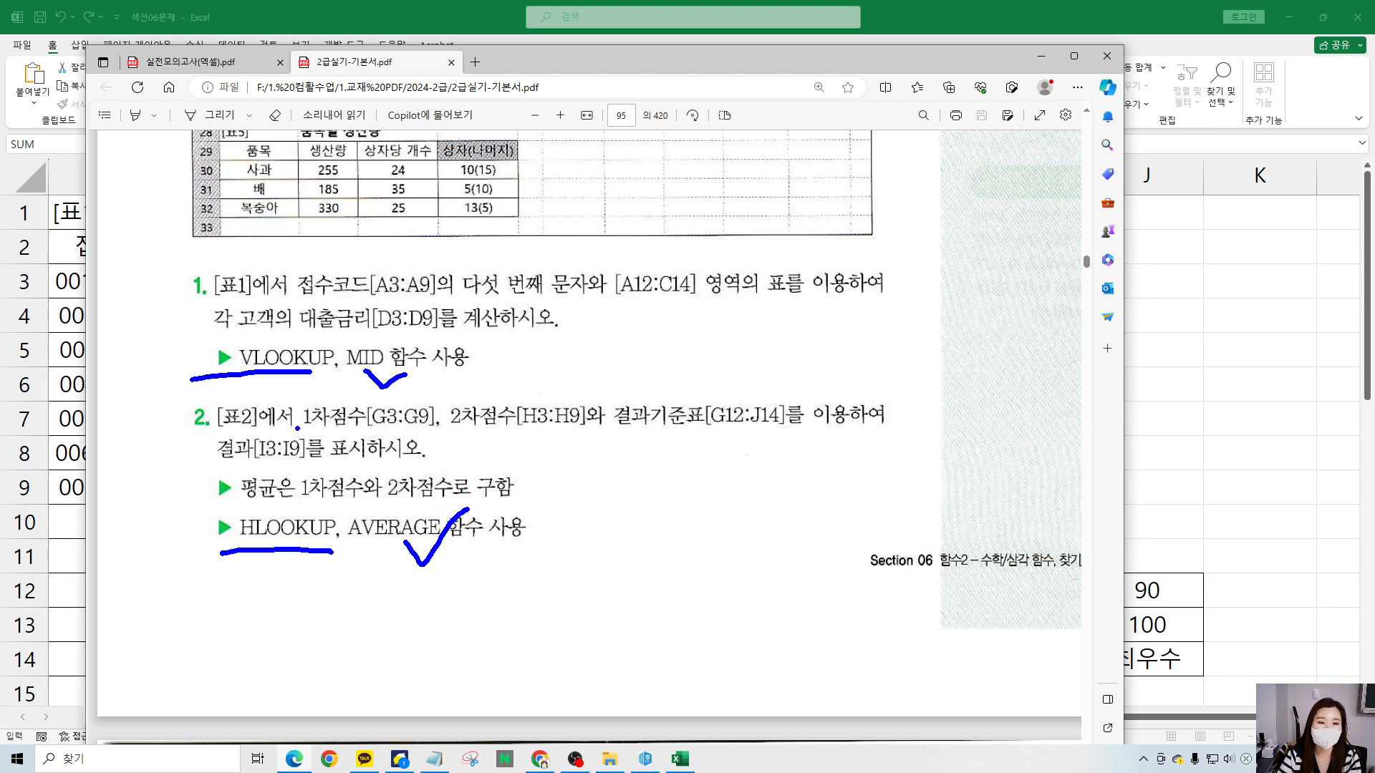
- Circle MID and AVERAGE, draw arrows from them to VLOOKUP and HLOOKUP respectively, and clear the marks from the PDF
mouse_move(378, 386)
left_mouse_down()
mouse_move(362, 388)
mouse_move(403, 335)
mouse_move(376, 383)
left_mouse_up()
mouse_move(451, 546)
left_mouse_down()
mouse_move(361, 557)
mouse_move(428, 502)
mouse_move(412, 579)
left_mouse_up()
mouse_move(384, 378)
left_mouse_down()
mouse_move(285, 326)
mouse_move(337, 315)
left_mouse_up()
mouse_move(381, 510)
left_mouse_down()
mouse_move(318, 456)
mouse_move(281, 503)
left_mouse_up()
left_click_drag(278, 457, 281, 503)
left_click_drag(285, 503, 322, 487)
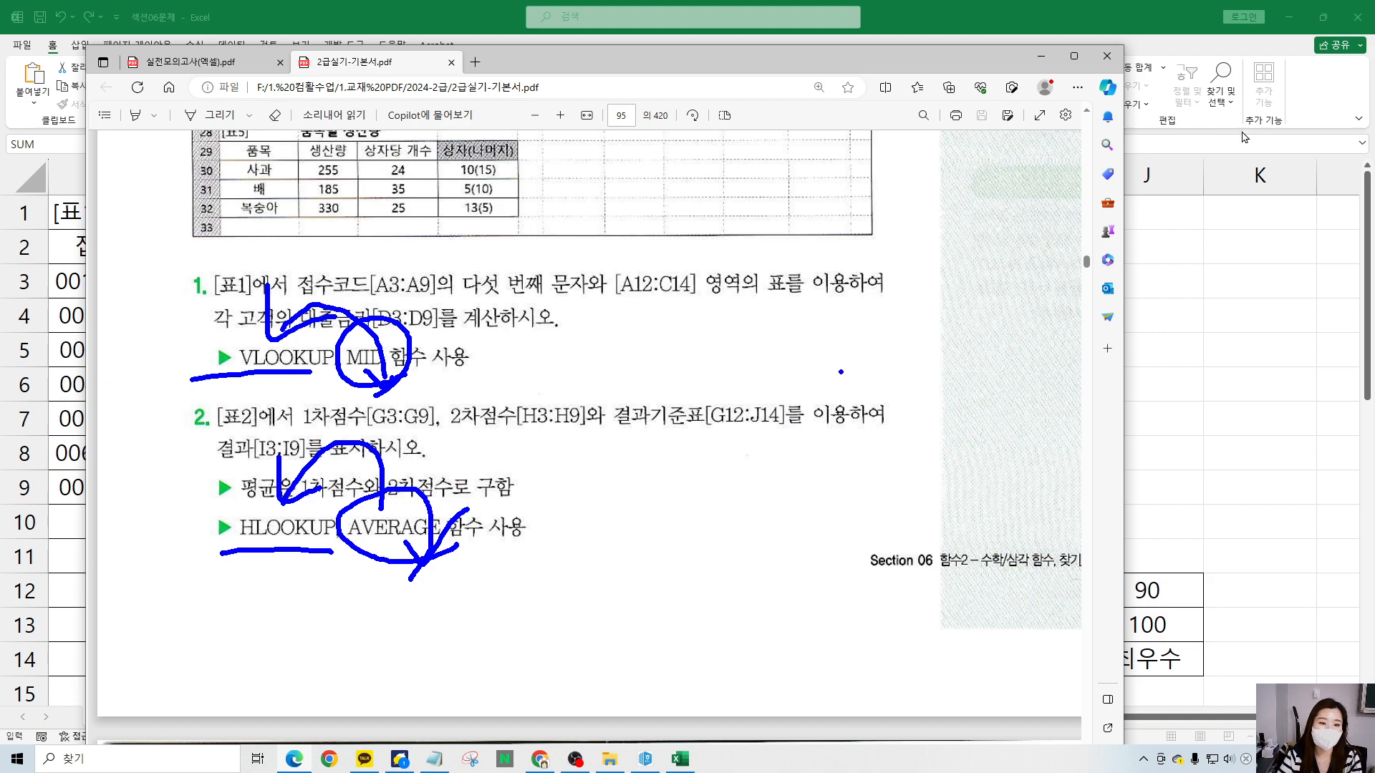
key("Escape")
- Return to the unfinished VLOOKUP formula in D3 and underline lookup_value and table_array in its argument hint
left_click(1041, 56)
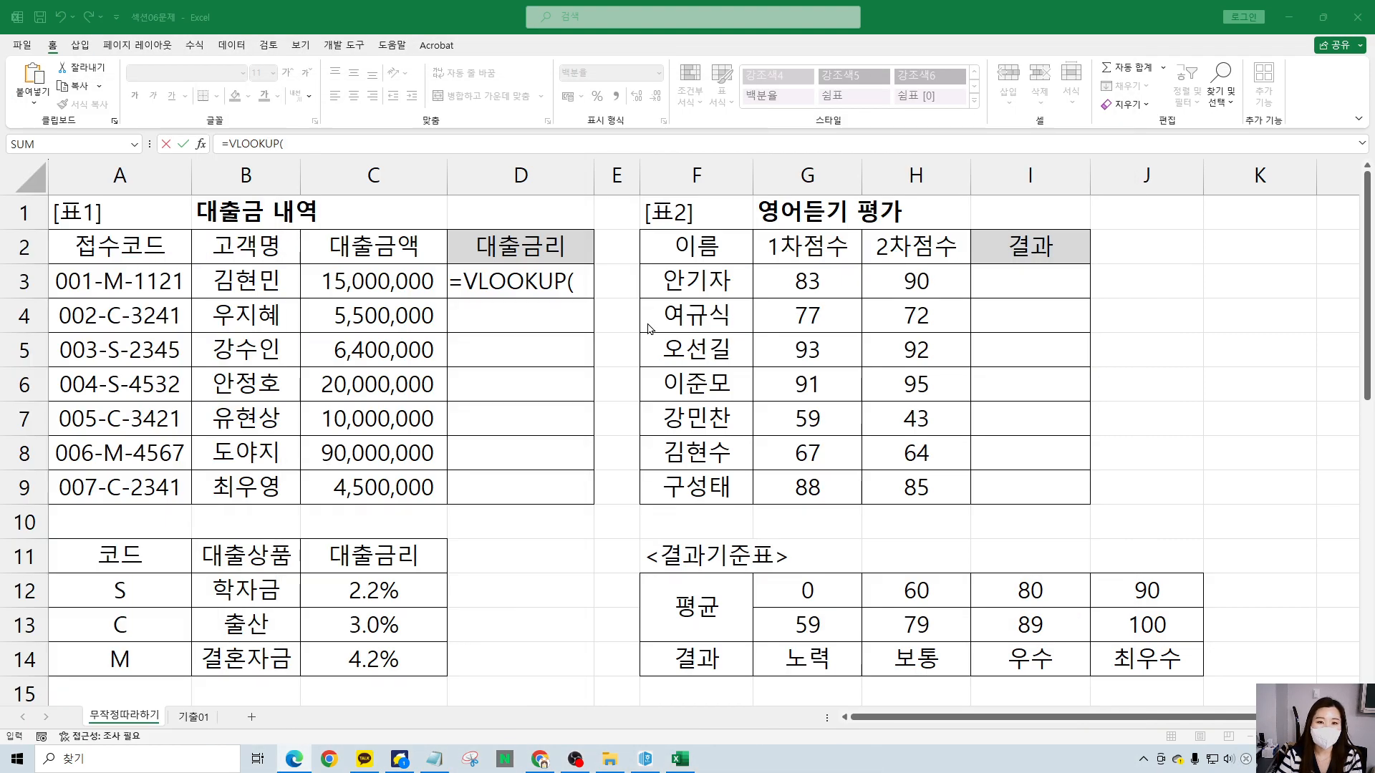
left_click(577, 281)
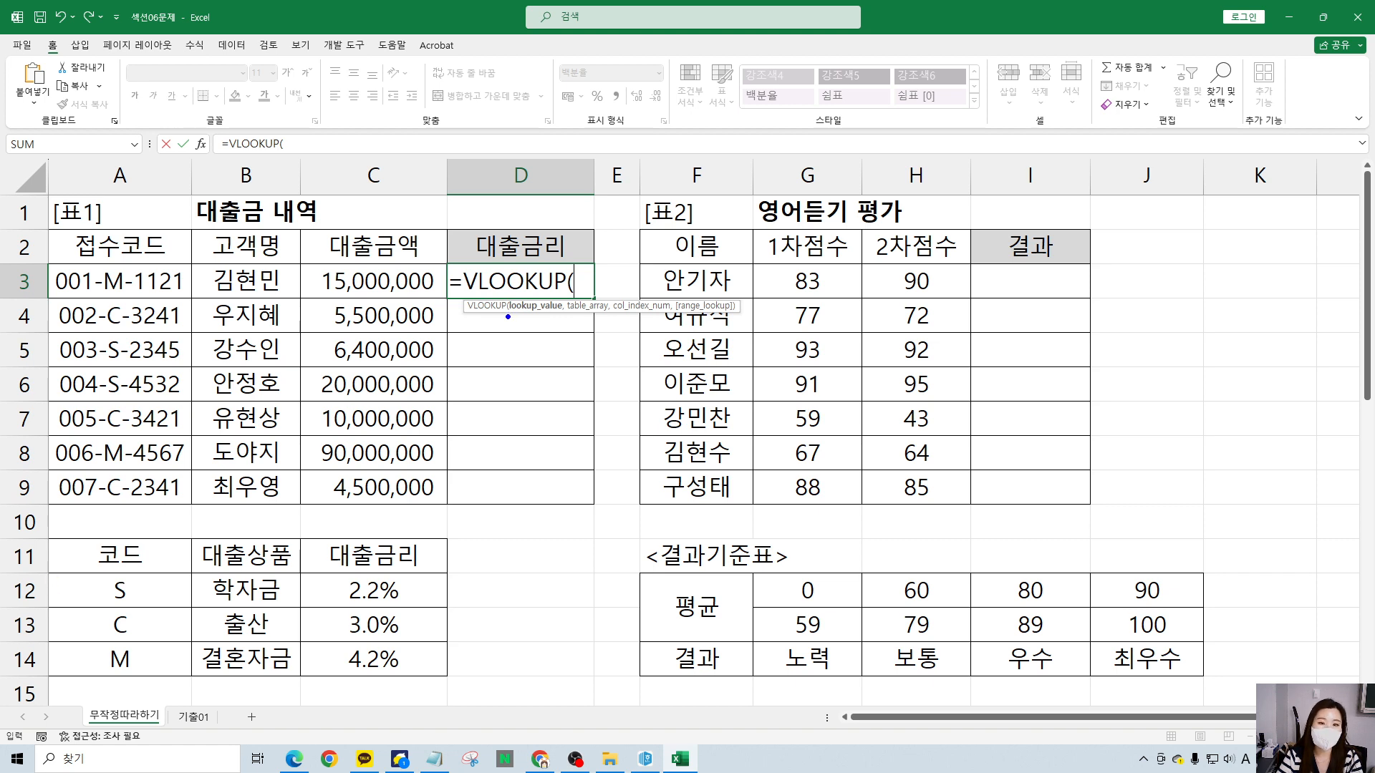
left_click_drag(507, 317, 561, 317)
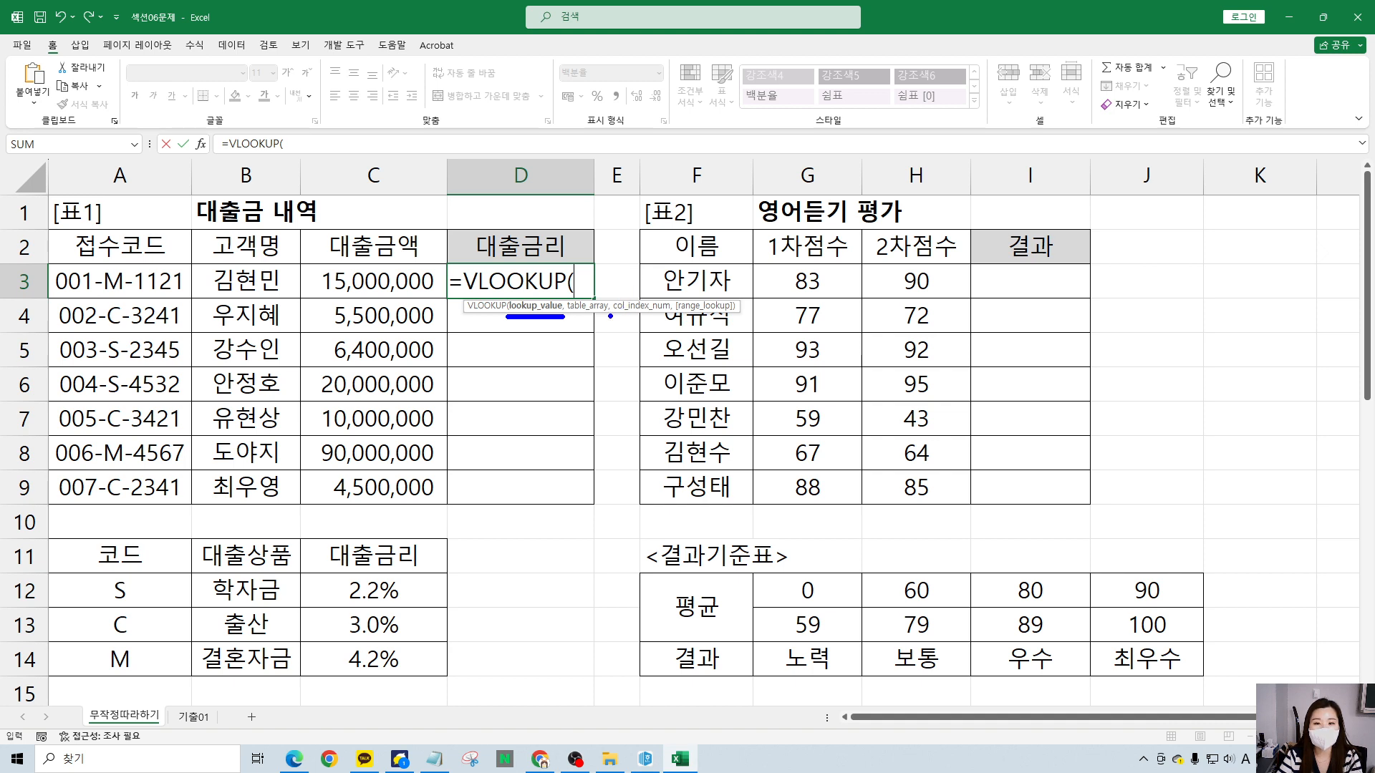
left_click_drag(575, 318, 610, 313)
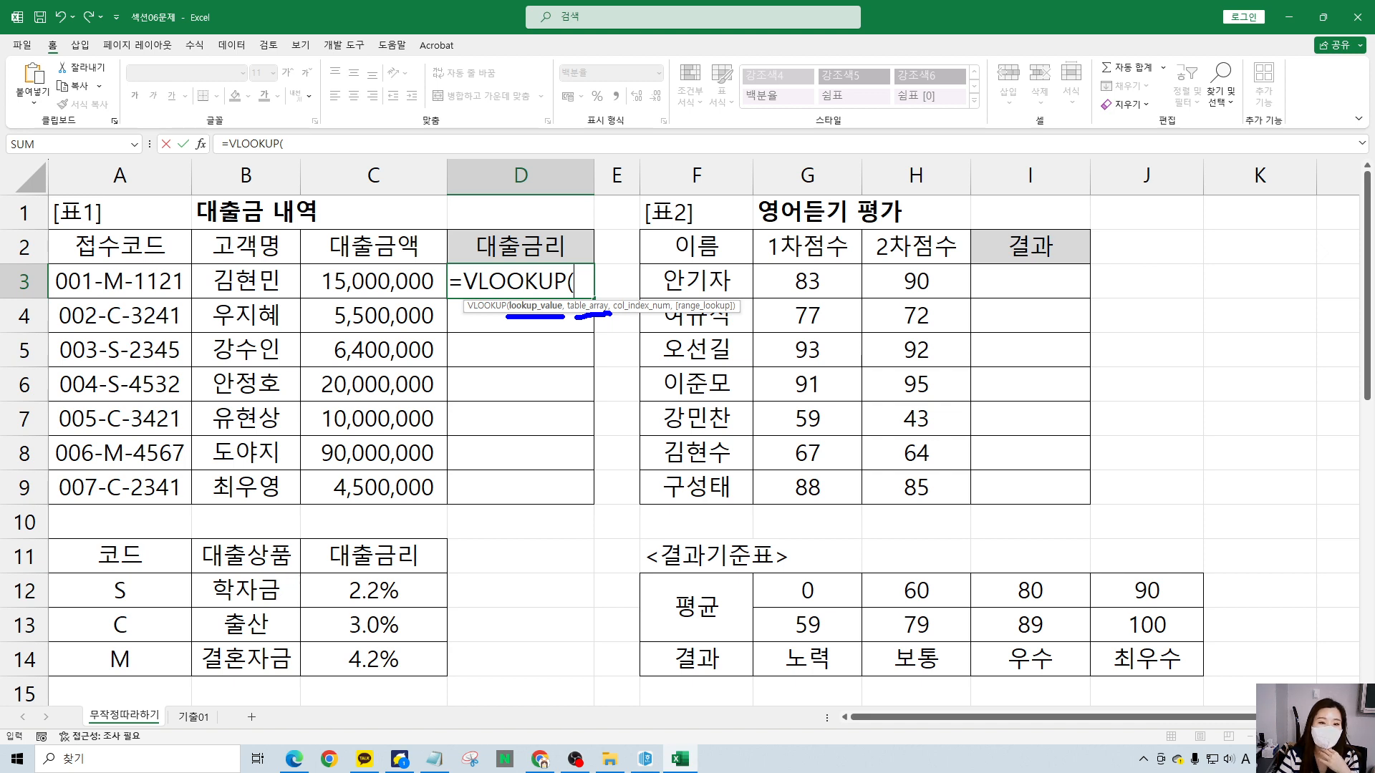
- Strike through the header A11:C11, outline A12:C14, circle its codes, and link them to the spot after VLOOKUP( with a double-headed arrow
left_click_drag(75, 553, 434, 548)
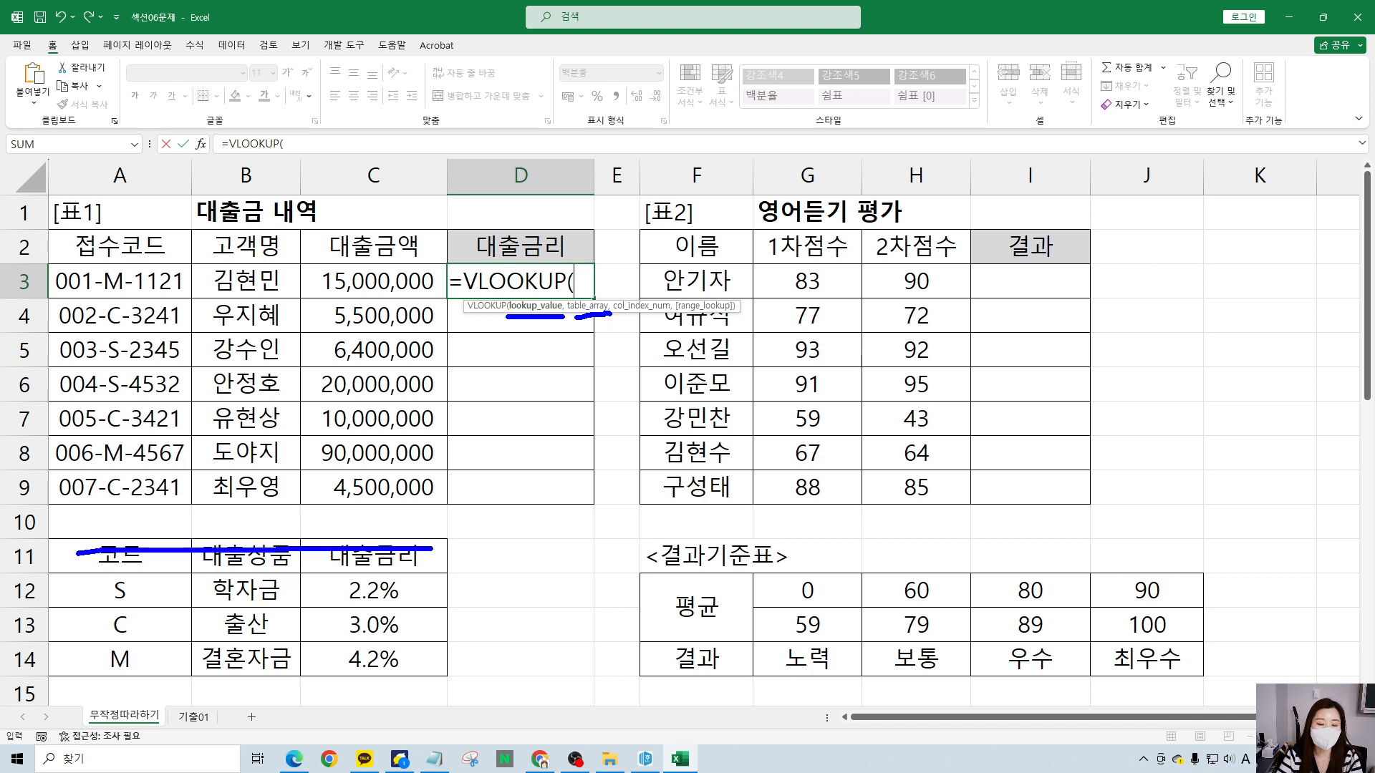
mouse_move(93, 571)
left_mouse_down()
mouse_move(241, 680)
mouse_move(97, 571)
left_mouse_up()
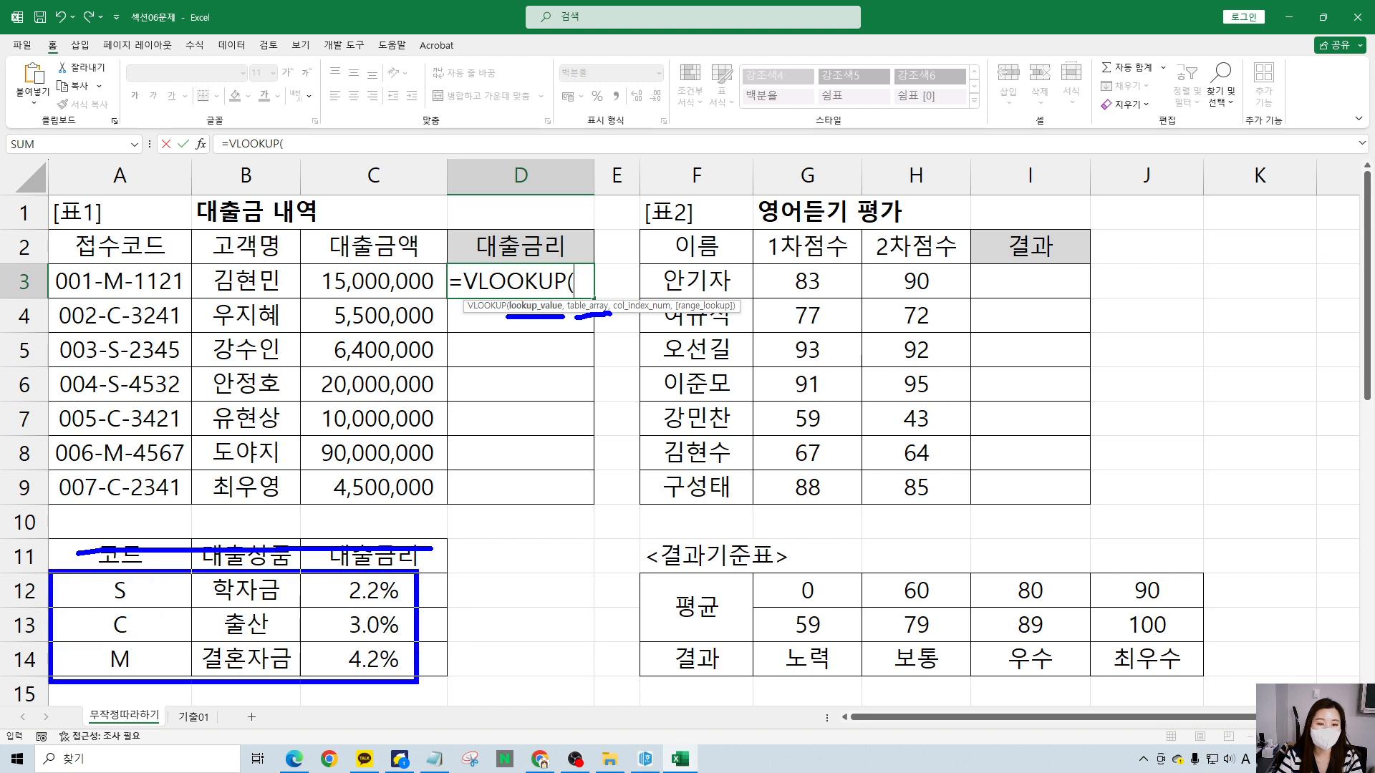
left_click_drag(416, 681, 449, 682)
mouse_move(157, 687)
left_mouse_down()
mouse_move(85, 654)
mouse_move(111, 566)
mouse_move(150, 718)
left_mouse_up()
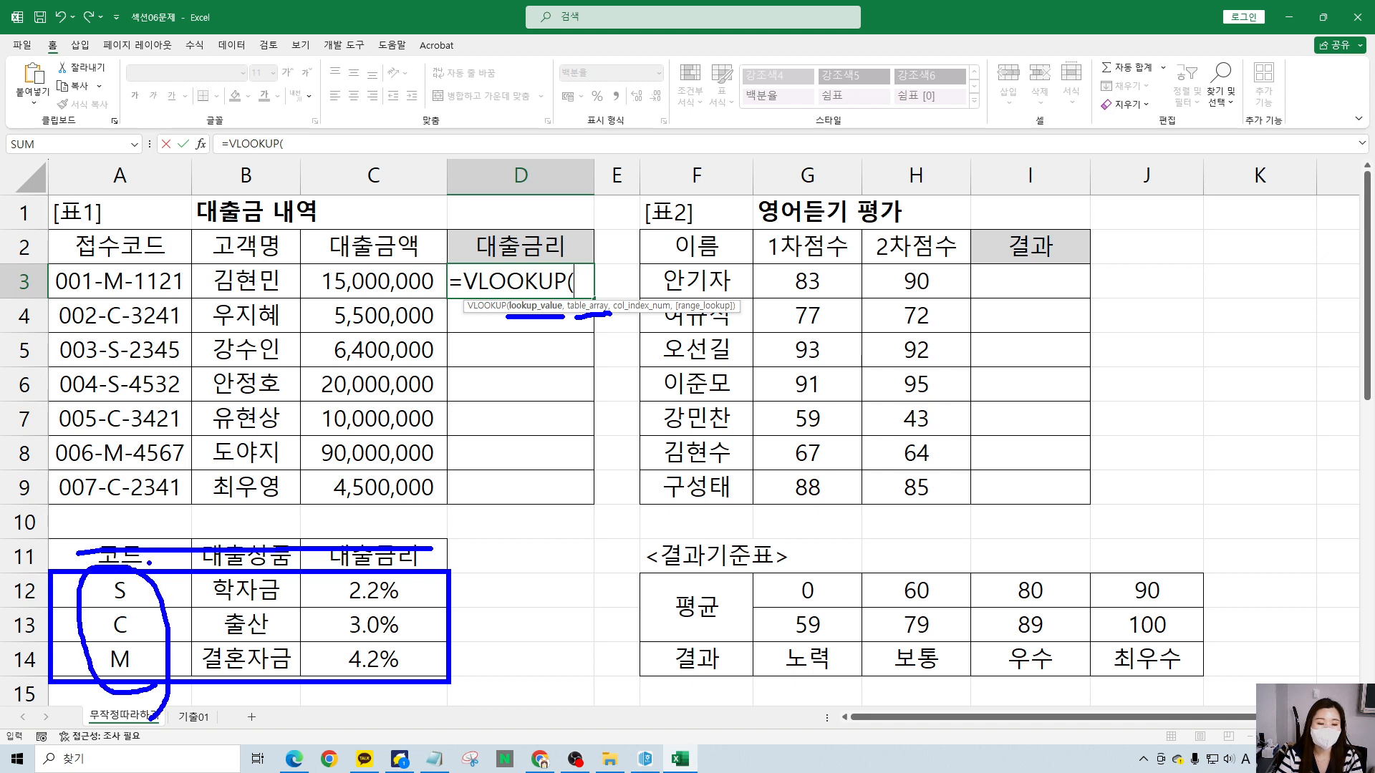
mouse_move(601, 294)
left_mouse_down()
mouse_move(587, 294)
mouse_move(619, 290)
mouse_move(233, 447)
mouse_move(128, 555)
left_mouse_up()
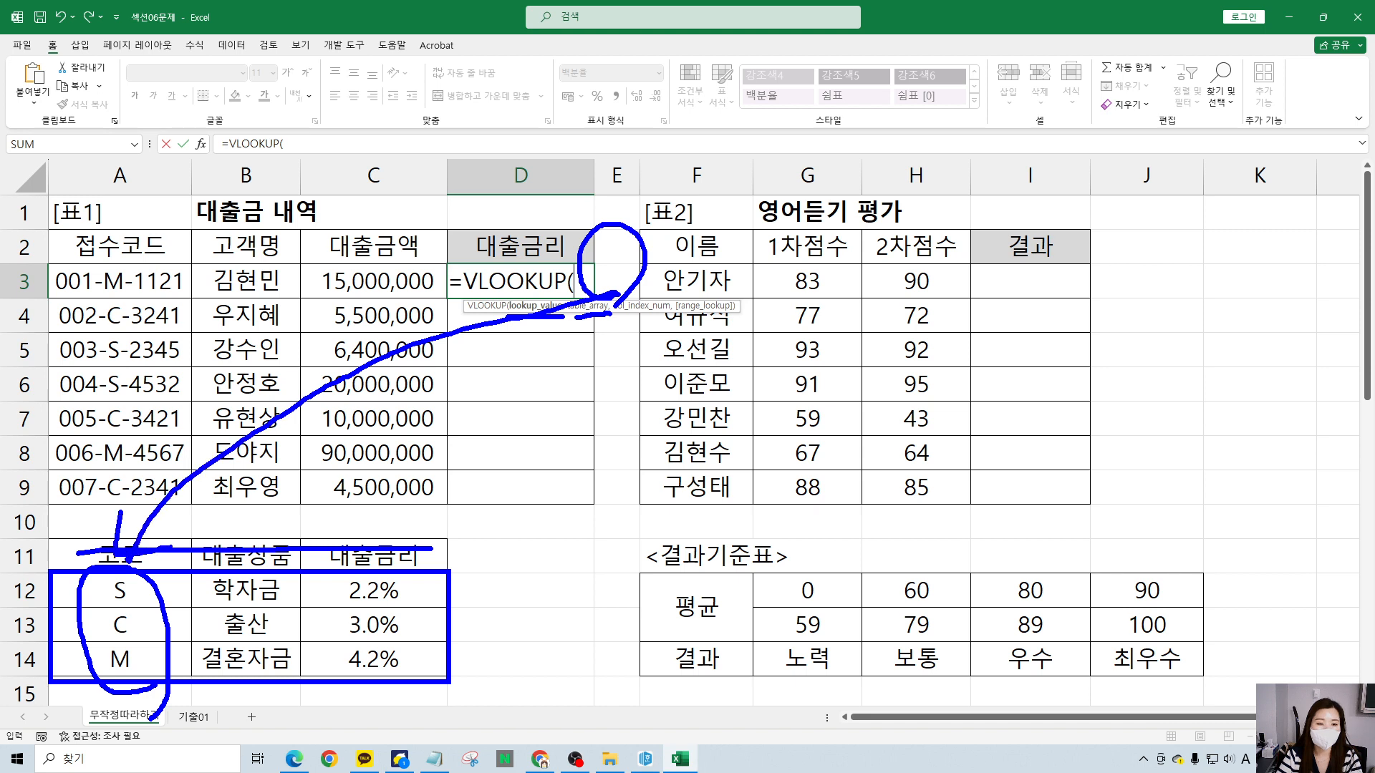
mouse_move(560, 281)
left_mouse_down()
mouse_move(595, 295)
mouse_move(587, 349)
left_mouse_up()
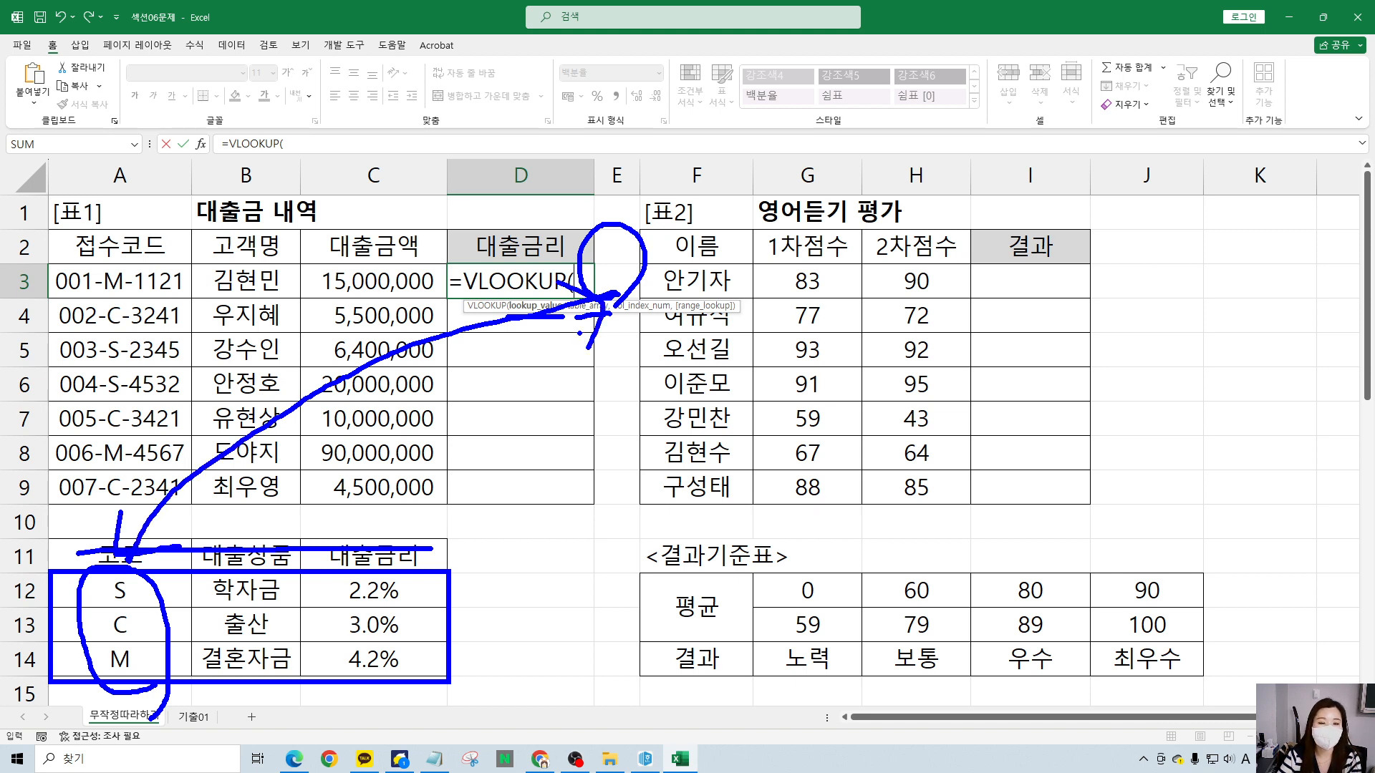
- Mark the range_lookup argument, outline the area over G2:G3, draw check marks there and at the circled lookup-value spot, and clear all marks
mouse_move(674, 308)
left_mouse_down()
mouse_move(691, 296)
mouse_move(814, 308)
mouse_move(888, 252)
mouse_move(742, 304)
left_mouse_up()
mouse_move(802, 166)
left_mouse_down()
mouse_move(854, 229)
mouse_move(945, 120)
left_mouse_up()
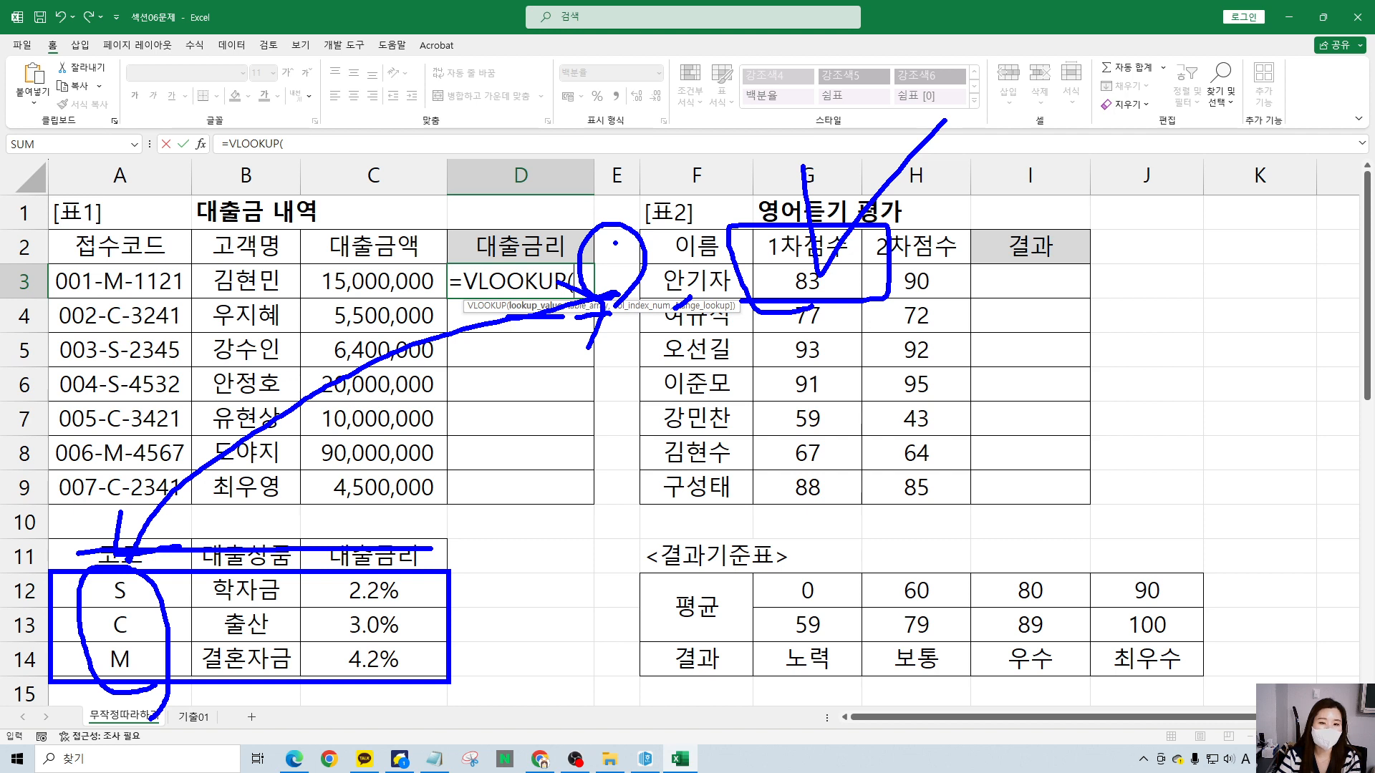
mouse_move(597, 163)
left_mouse_down()
mouse_move(602, 226)
mouse_move(704, 104)
left_mouse_up()
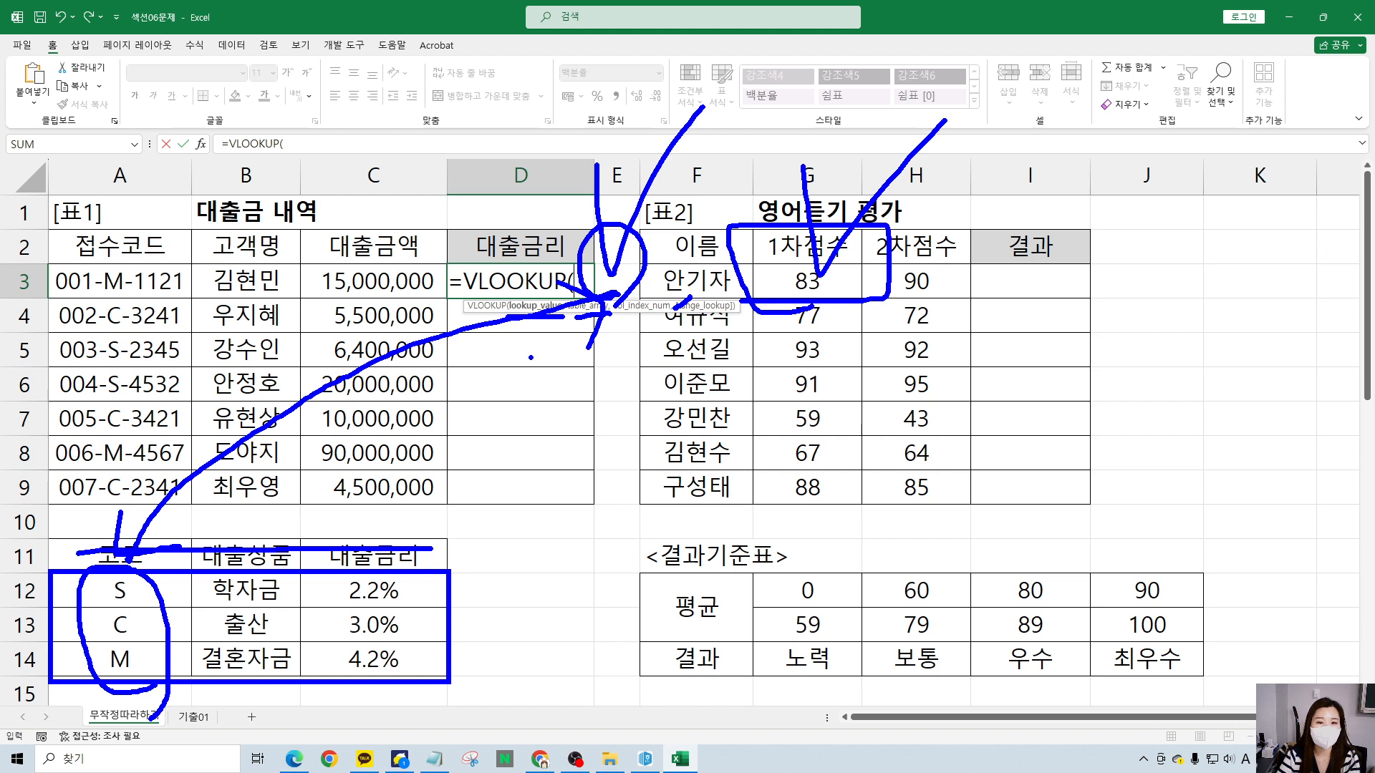
key("Escape")
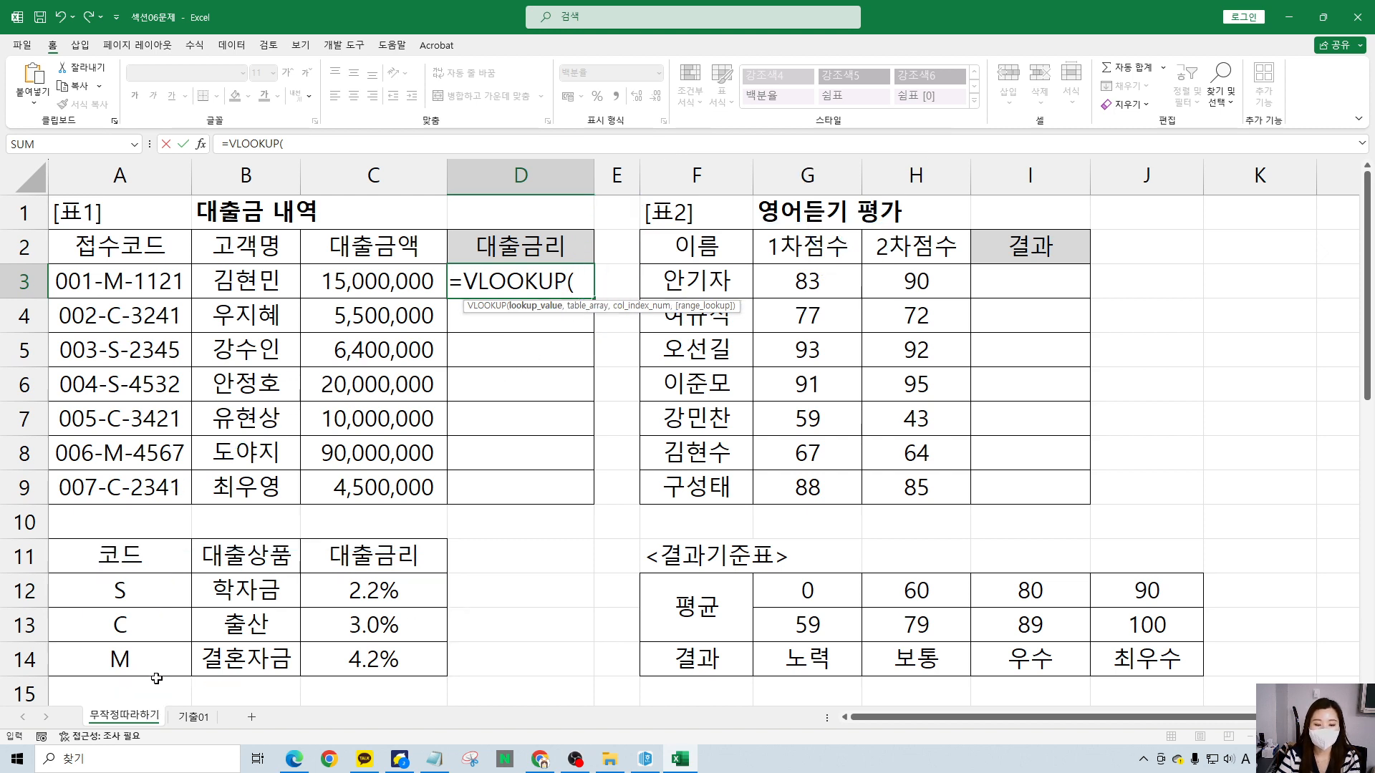
- Outline the codes in A12:A14, circle the M in A3, draw arrows from it to the codes and the lookup-value spot, and clear the marks
mouse_move(72, 574)
left_mouse_down()
mouse_move(120, 598)
mouse_move(168, 682)
left_mouse_up()
mouse_move(140, 286)
left_mouse_down()
mouse_move(115, 299)
mouse_move(93, 262)
mouse_move(138, 274)
mouse_move(125, 558)
mouse_move(172, 470)
left_mouse_up()
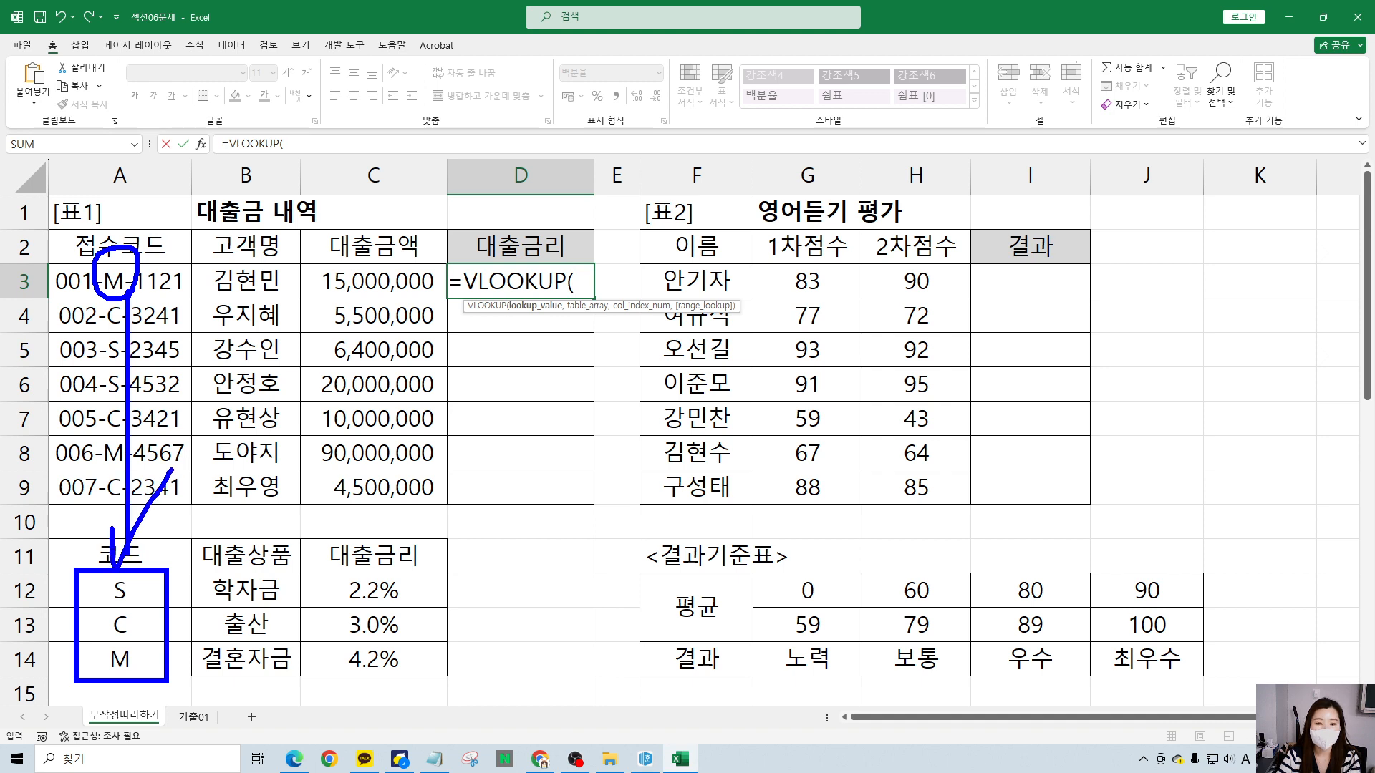
mouse_move(166, 681)
left_mouse_down()
mouse_move(143, 696)
mouse_move(79, 634)
mouse_move(169, 672)
left_mouse_up()
mouse_move(125, 257)
left_mouse_down()
mouse_move(126, 193)
mouse_move(290, 67)
mouse_move(610, 144)
mouse_move(626, 290)
mouse_move(581, 254)
mouse_move(635, 296)
left_mouse_up()
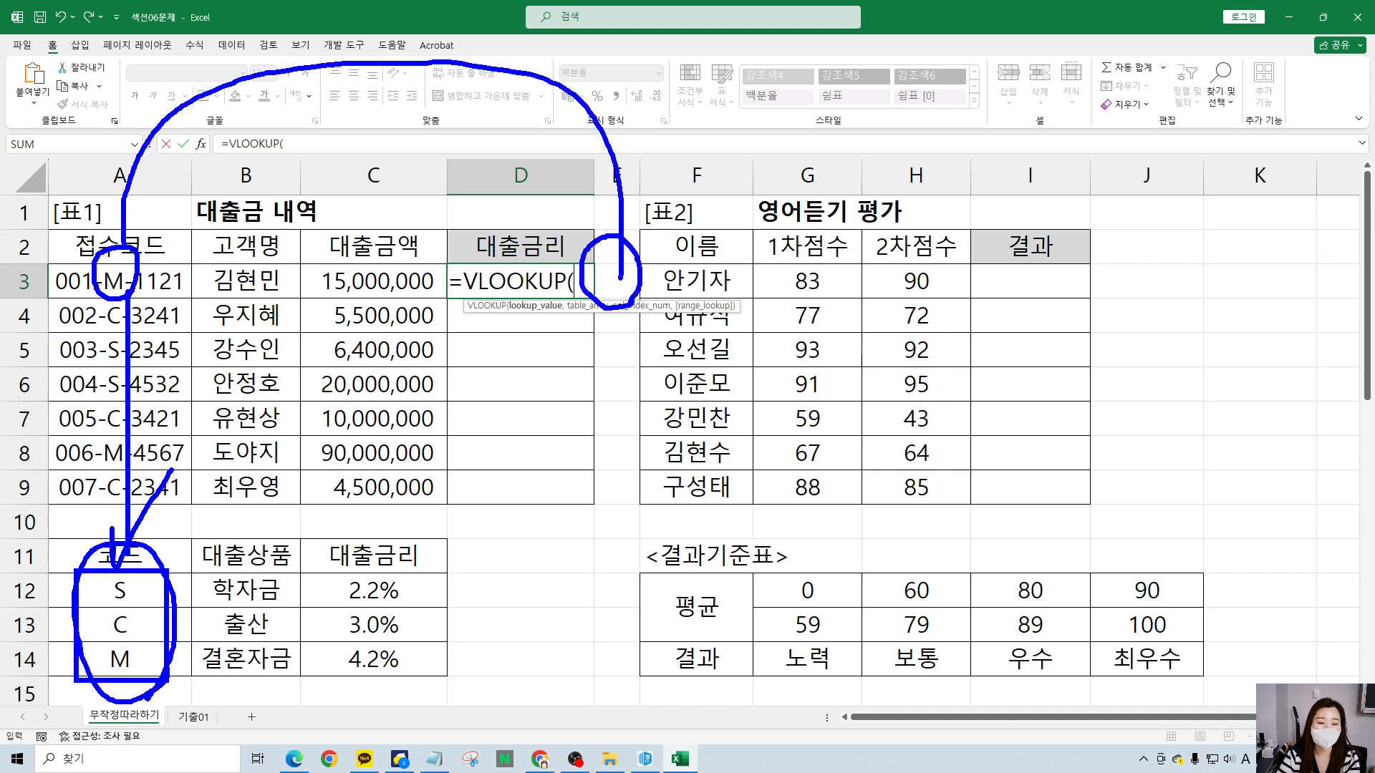
key("Escape")
- Outline A12:A14 and the lookup-value spot, draw arrows there from the codes and the boxed M in A3, and clear the marks
key("ctrl+2")
left_click_drag(76, 573, 167, 694)
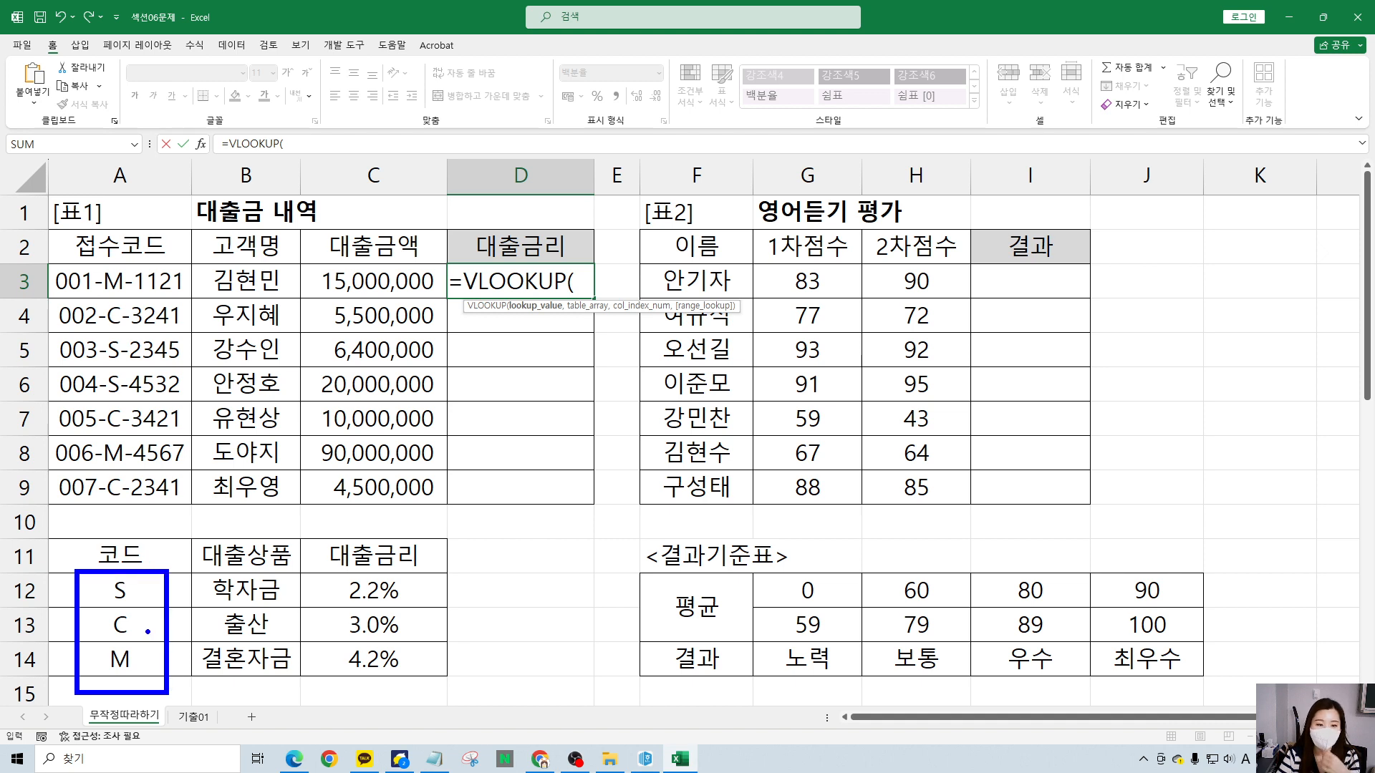
mouse_move(147, 631)
left_mouse_down()
mouse_move(466, 446)
mouse_move(573, 308)
mouse_move(539, 328)
mouse_move(601, 331)
mouse_move(576, 247)
mouse_move(661, 308)
left_mouse_up()
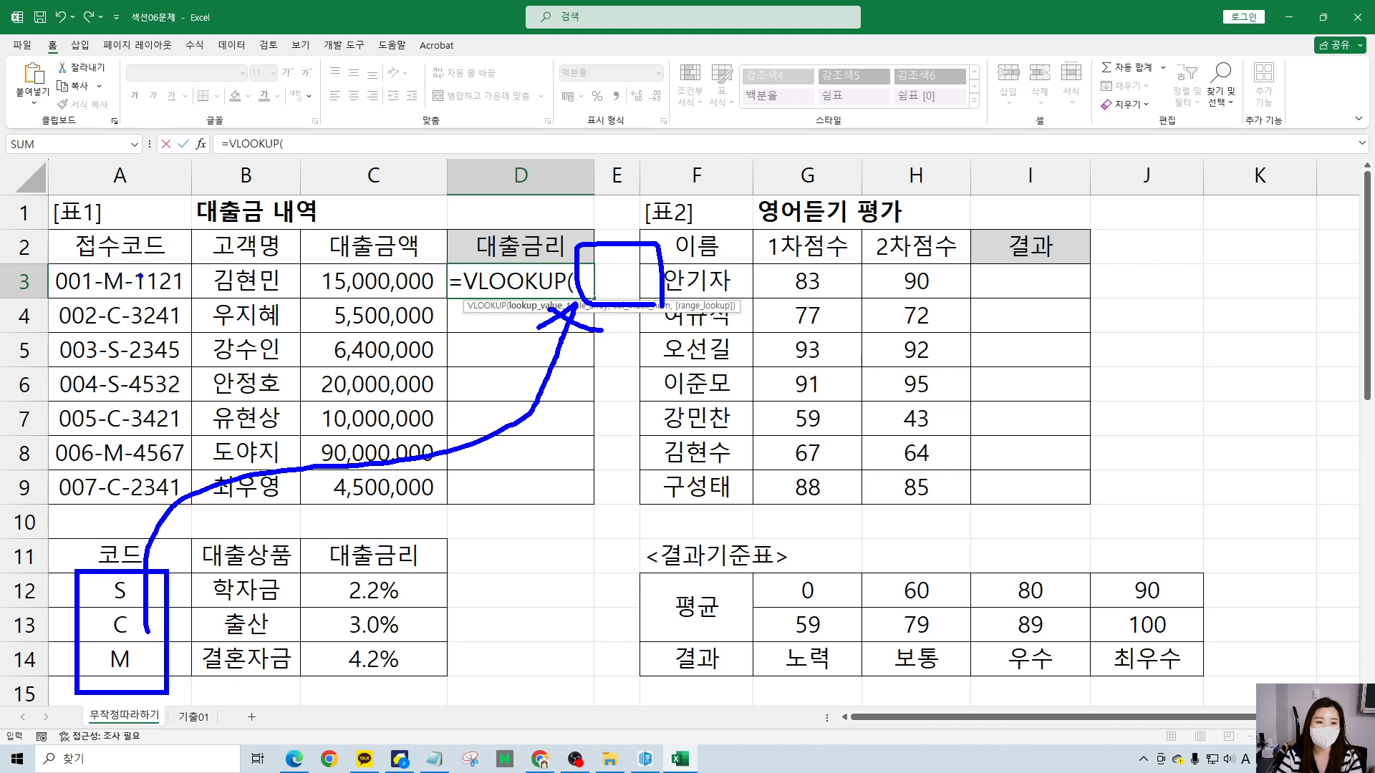
mouse_move(100, 262)
left_mouse_down()
mouse_move(100, 290)
mouse_move(121, 172)
mouse_move(308, 58)
mouse_move(568, 150)
mouse_move(619, 265)
mouse_move(656, 250)
left_mouse_up()
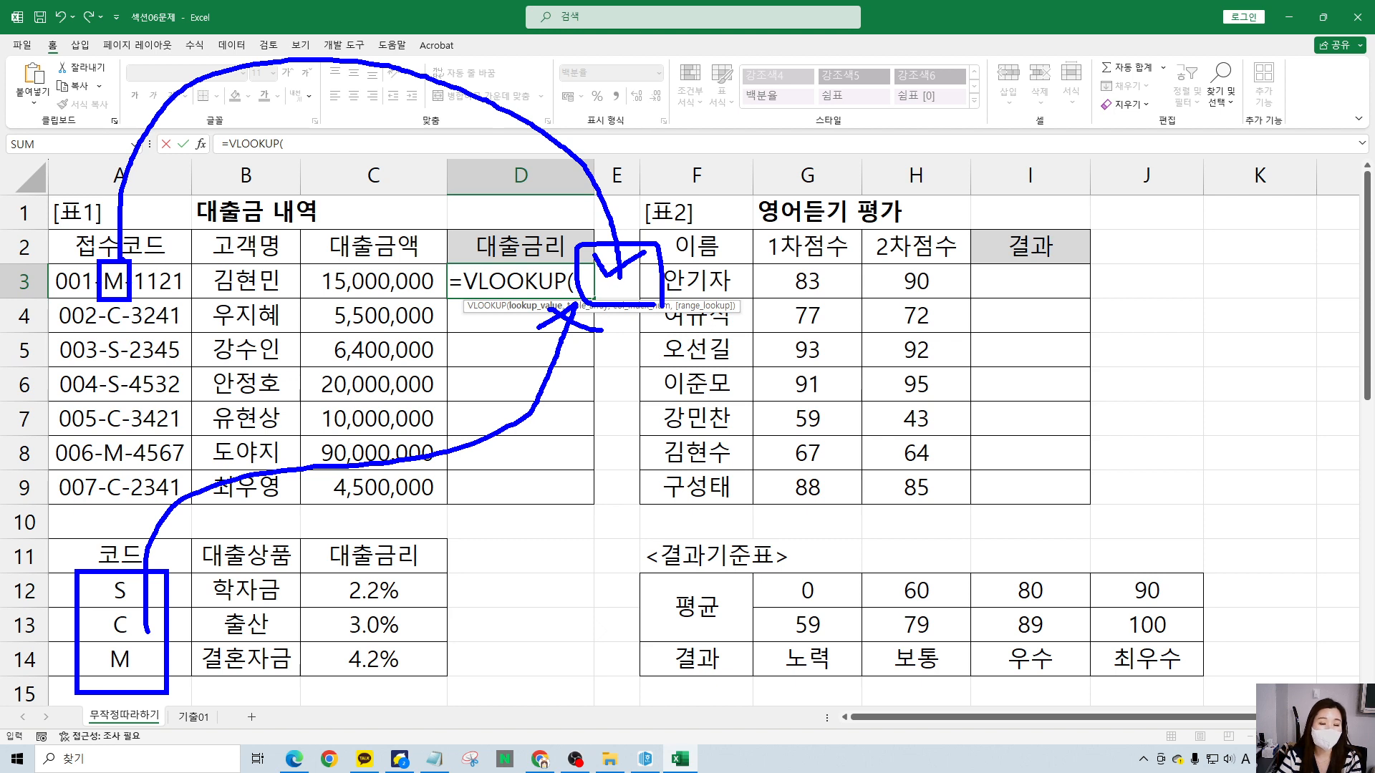
key("Escape")
- Enter MID(A3, 5, 1) as the lookup value of the VLOOKUP formula in D3
type("mid")
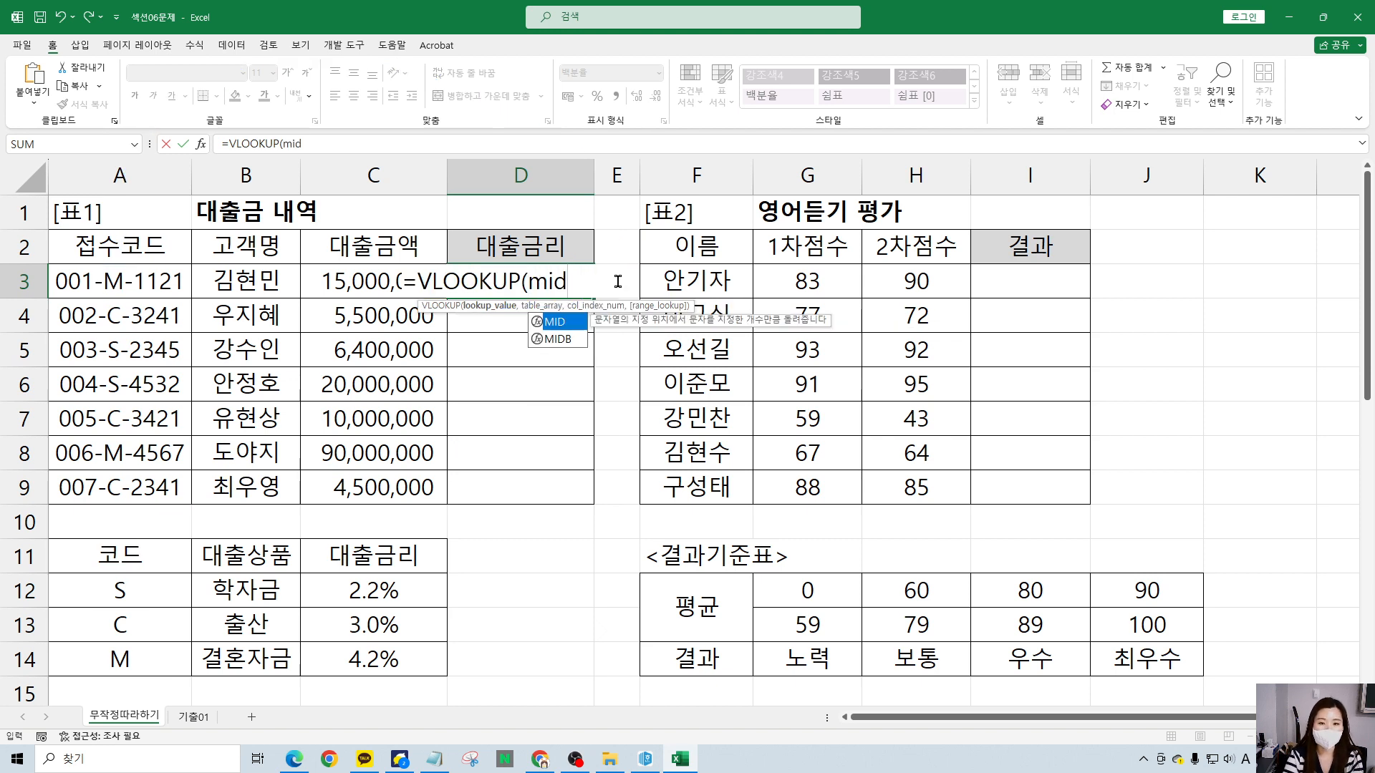
key("Tab")
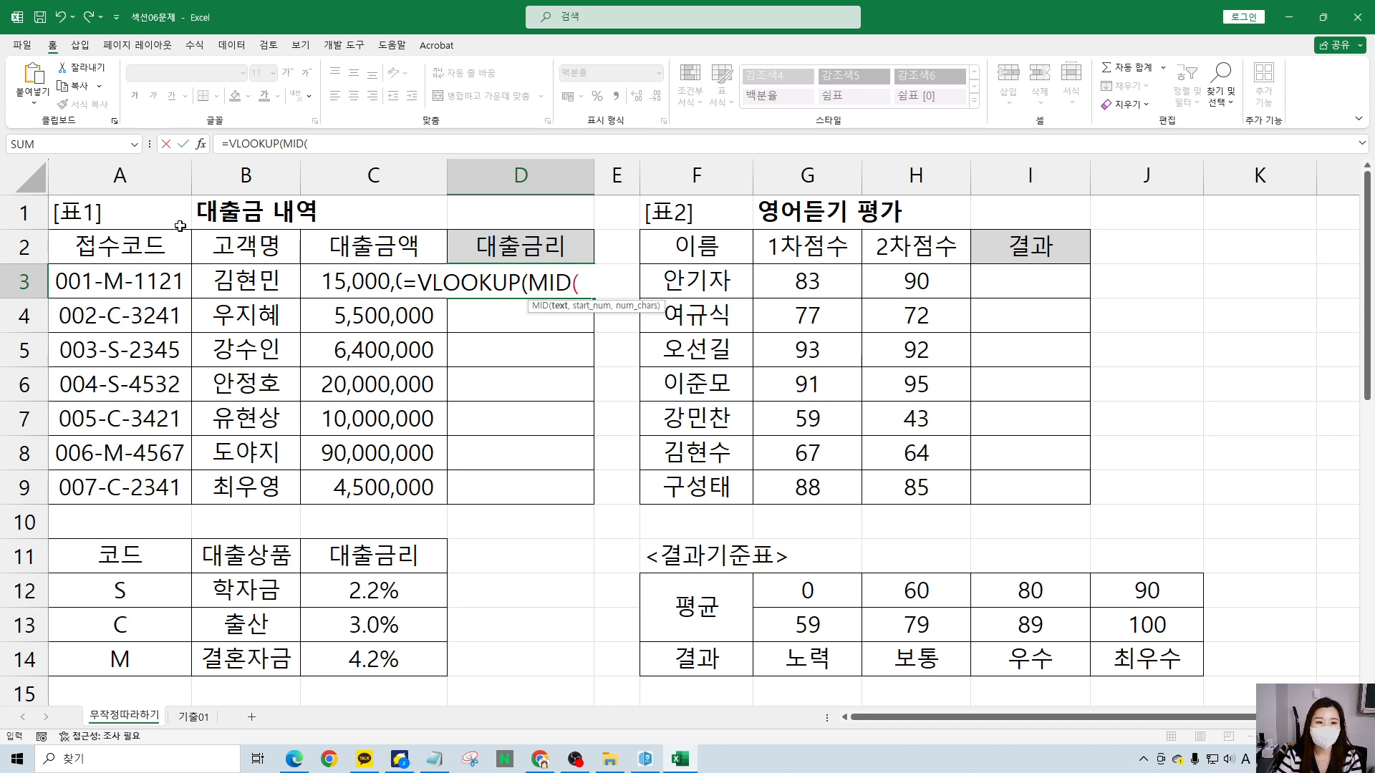
left_click(115, 281)
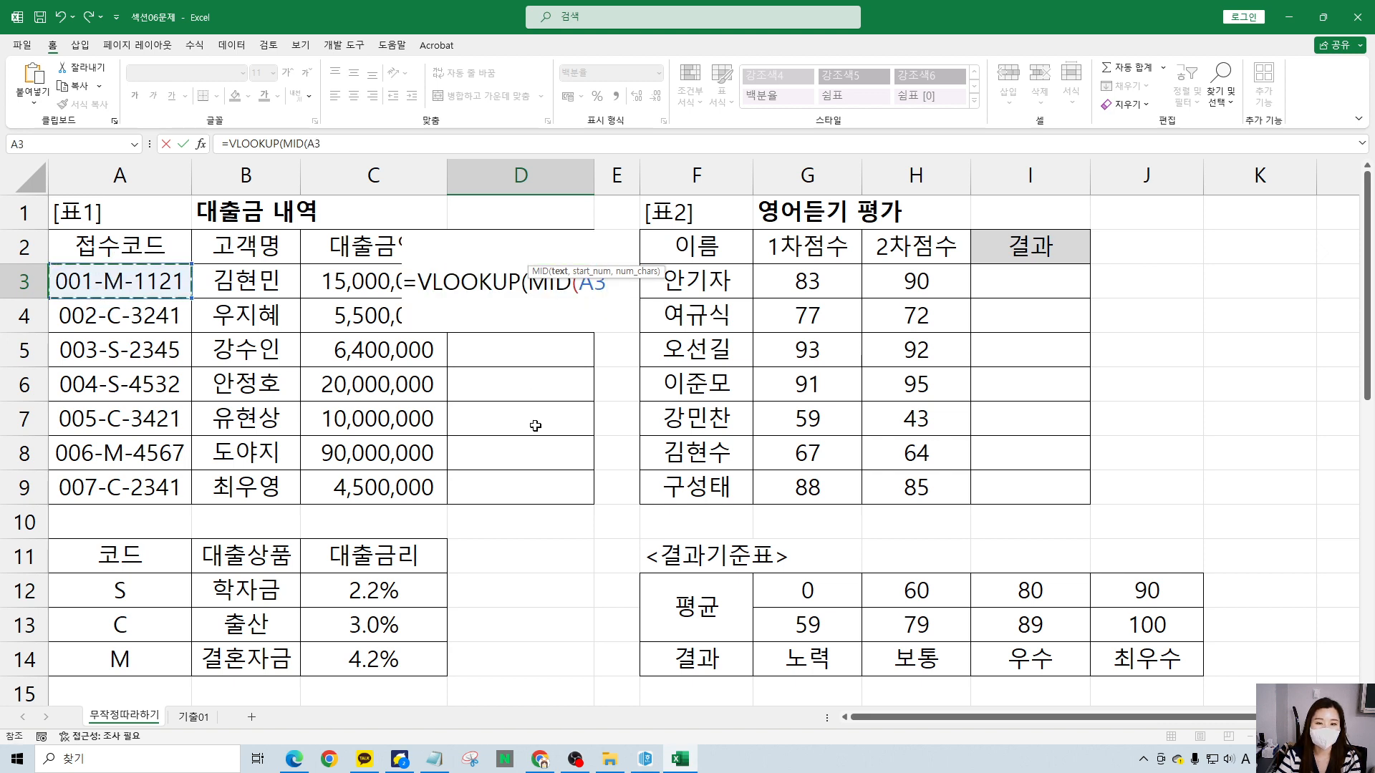
type(",")
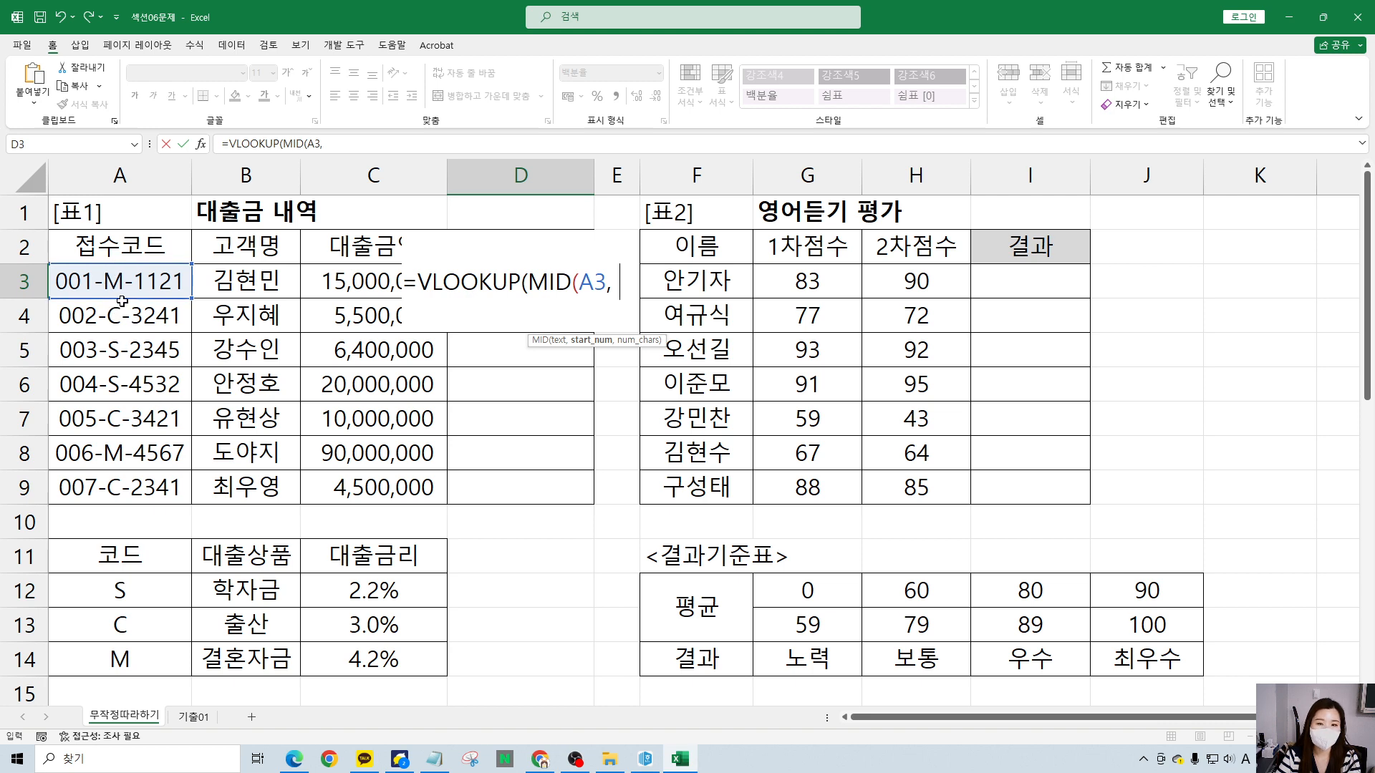
type("5")
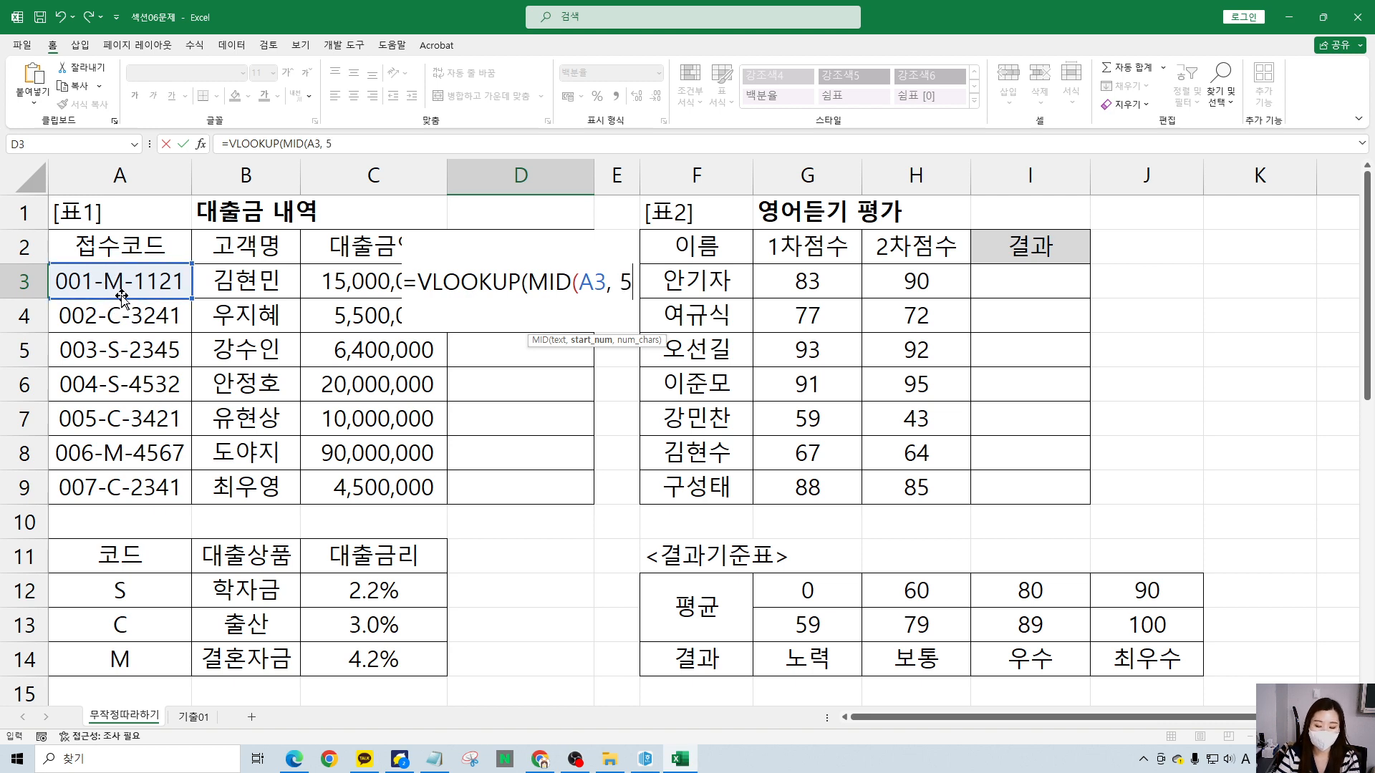
type(",")
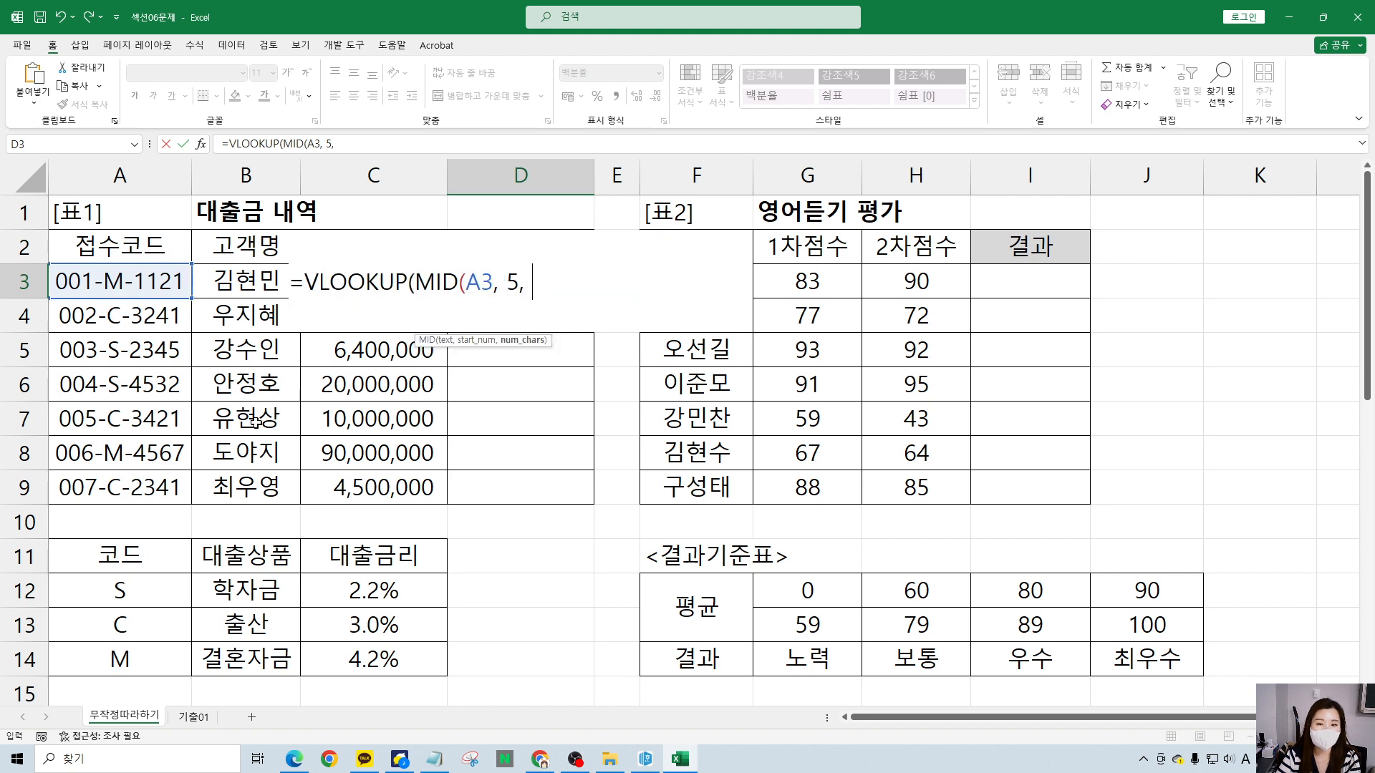
type(" 1")
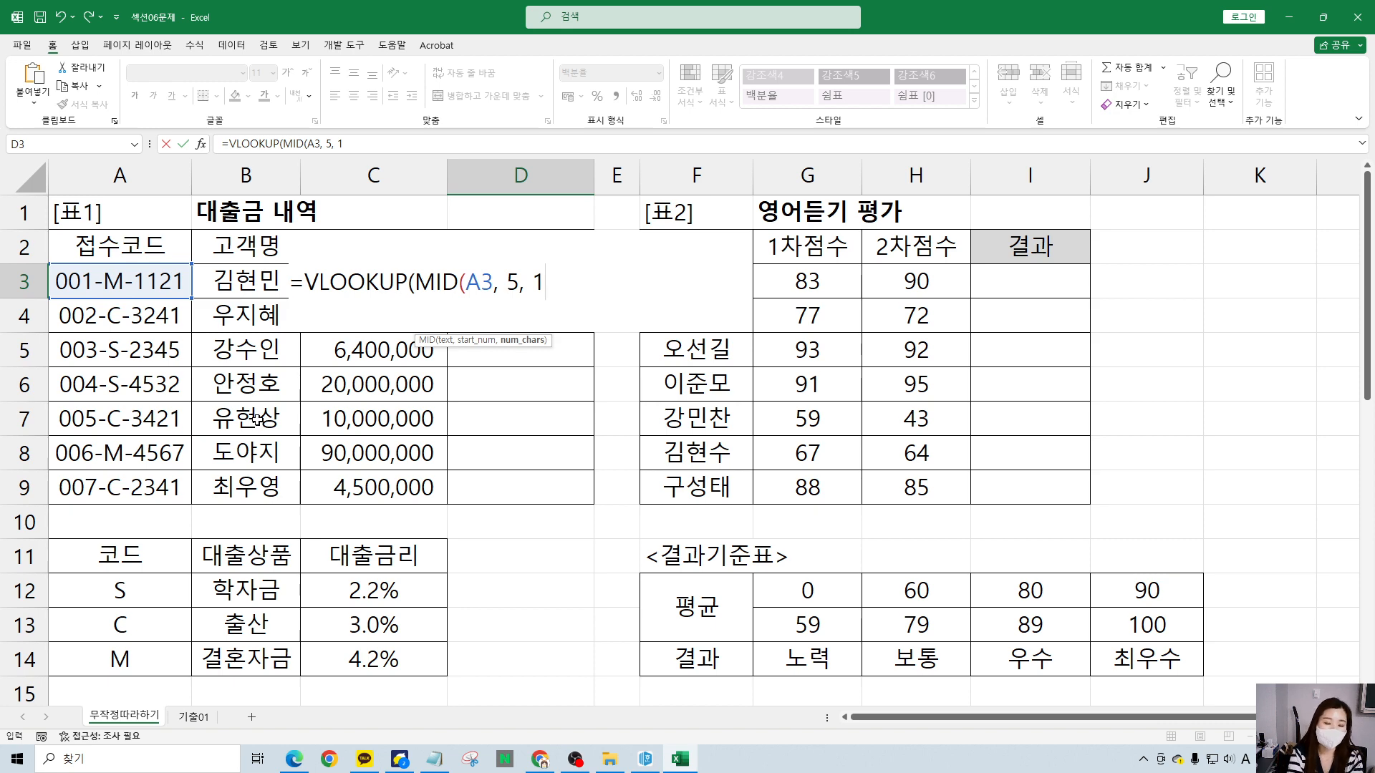
type(")")
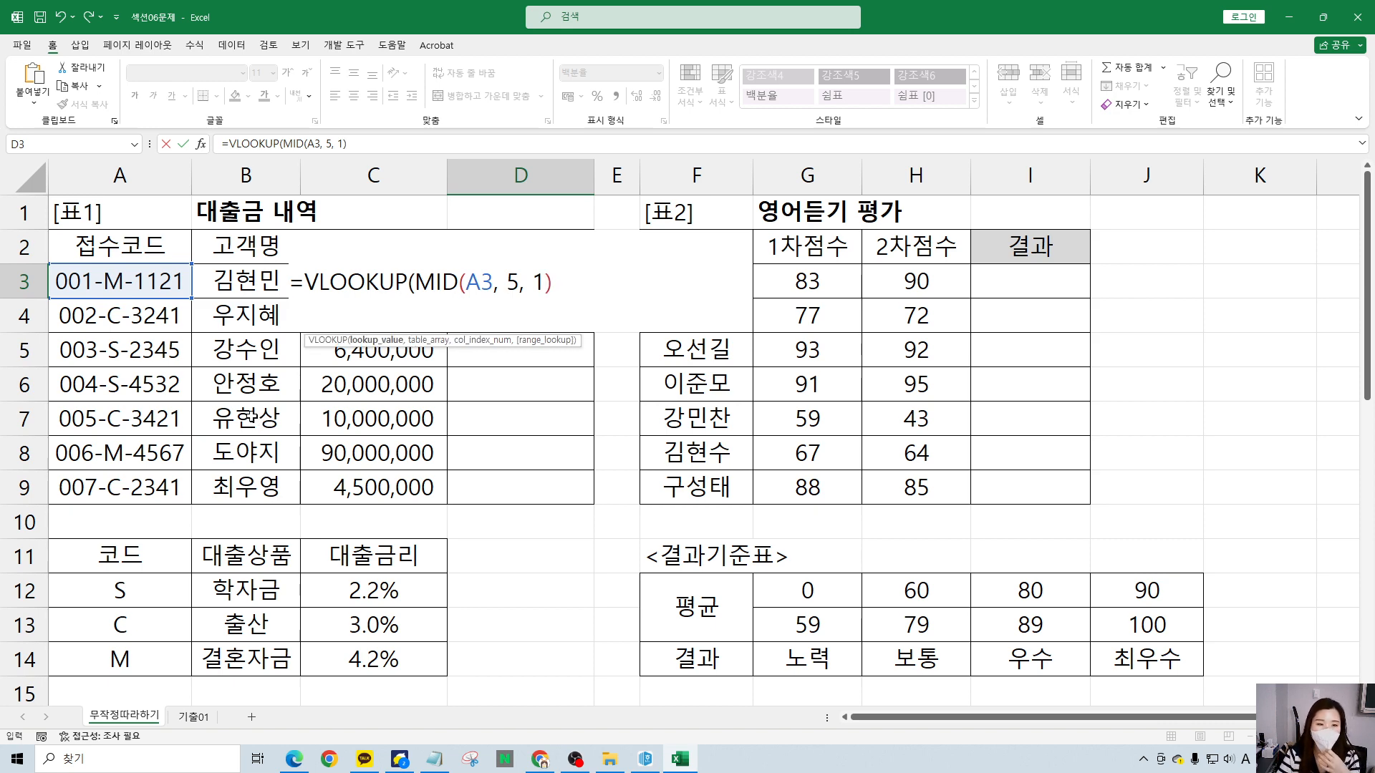
- Box the M in A3, draw an arrow from it to the MID expression, outline the codes in A12:A14, and clear the marks
mouse_move(99, 259)
left_mouse_down()
mouse_move(129, 298)
mouse_move(268, 140)
mouse_move(462, 216)
mouse_move(464, 254)
mouse_move(518, 222)
left_mouse_up()
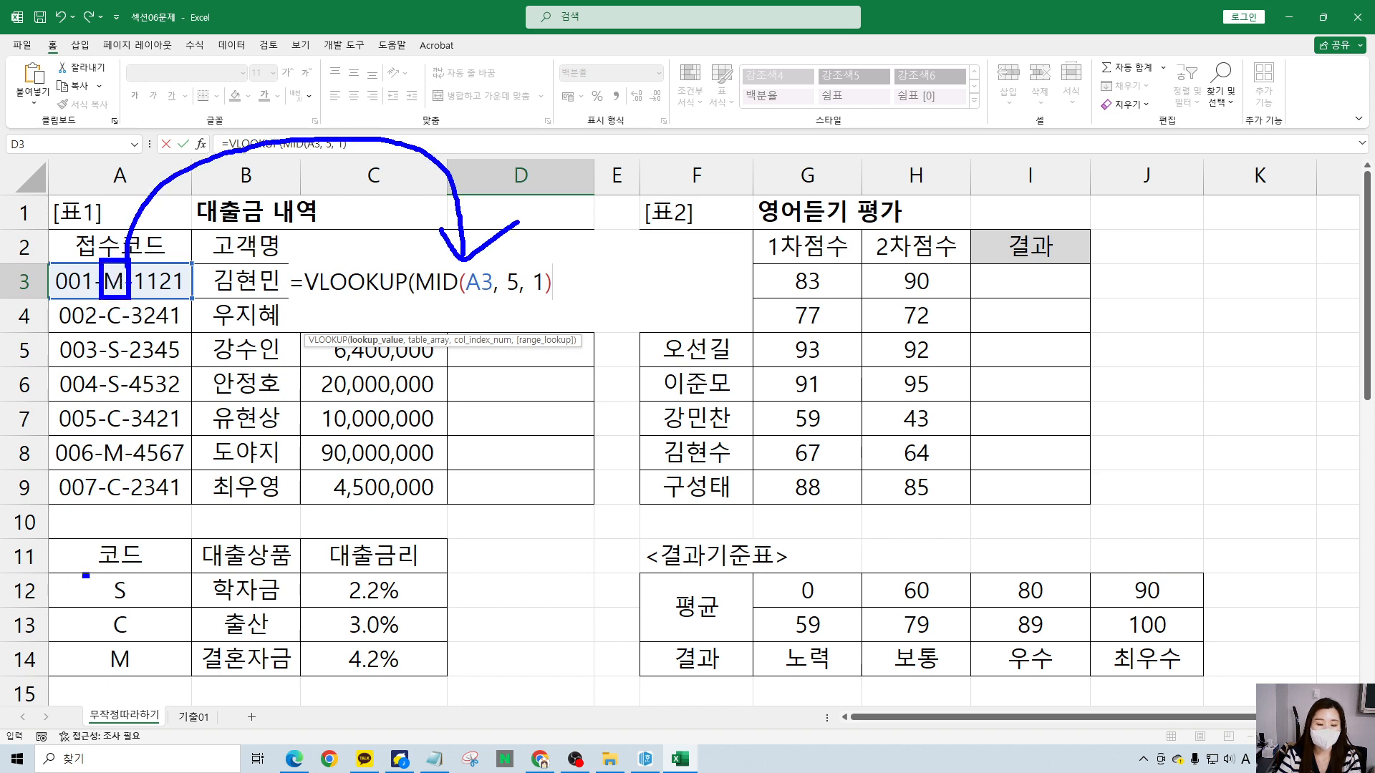
left_click_drag(86, 576, 149, 681)
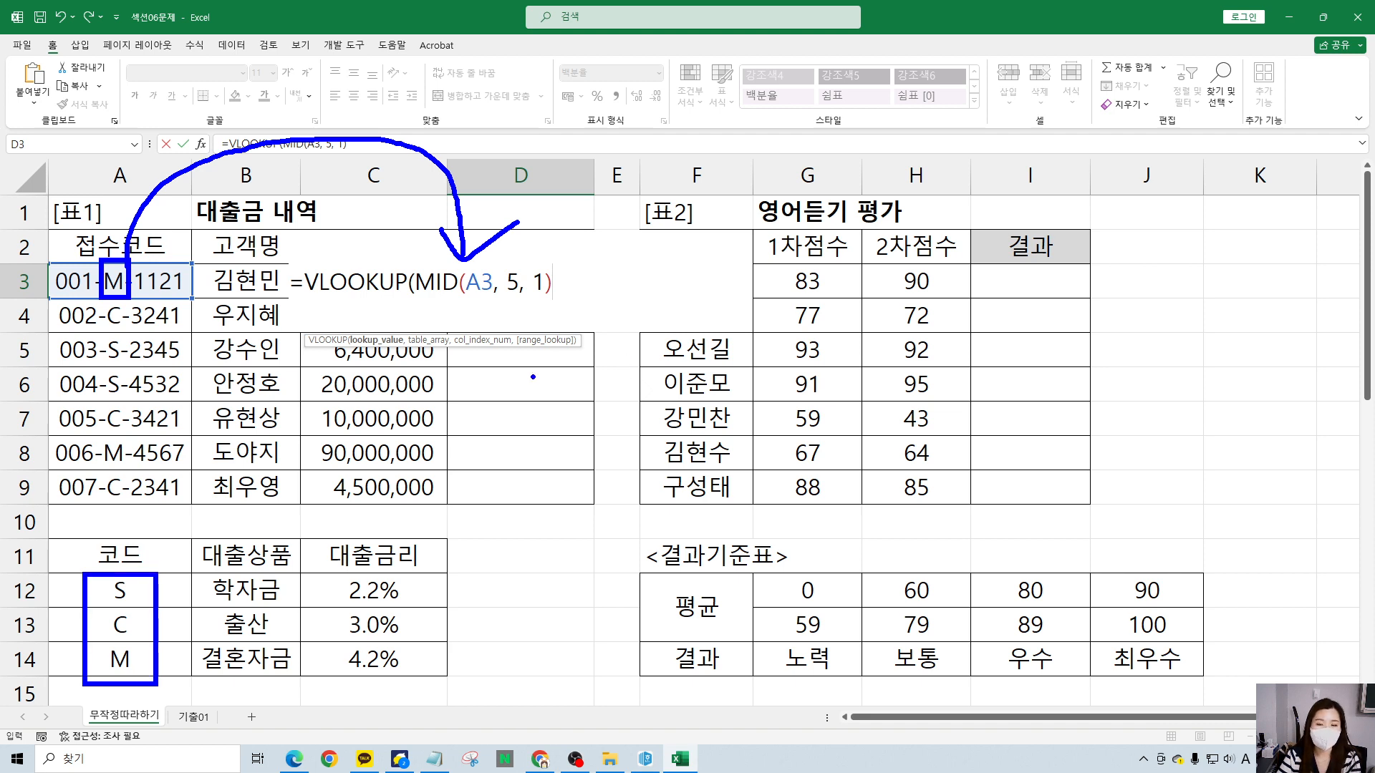
key("Escape")
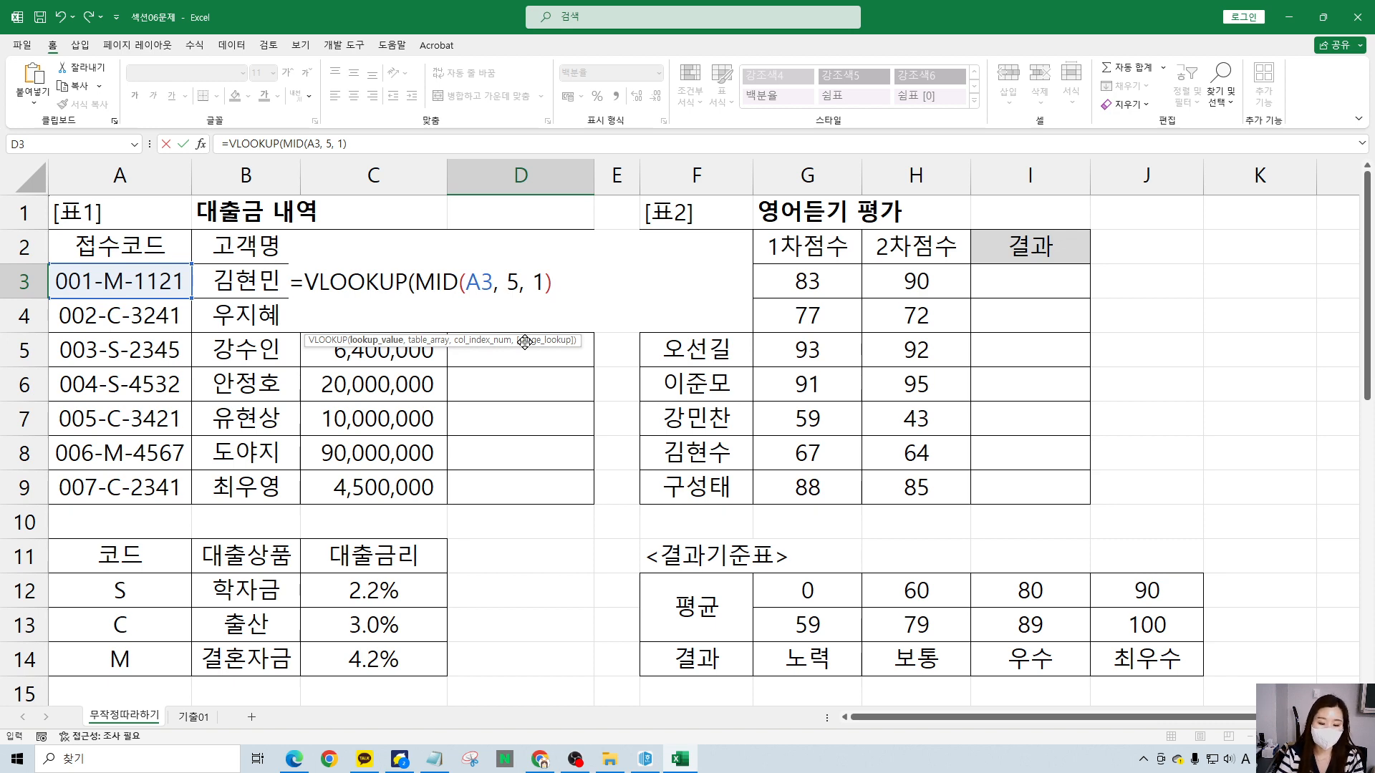
- Advance the formula to the table_array argument, outline the header row A11:C11, and clear the outline
type(",")
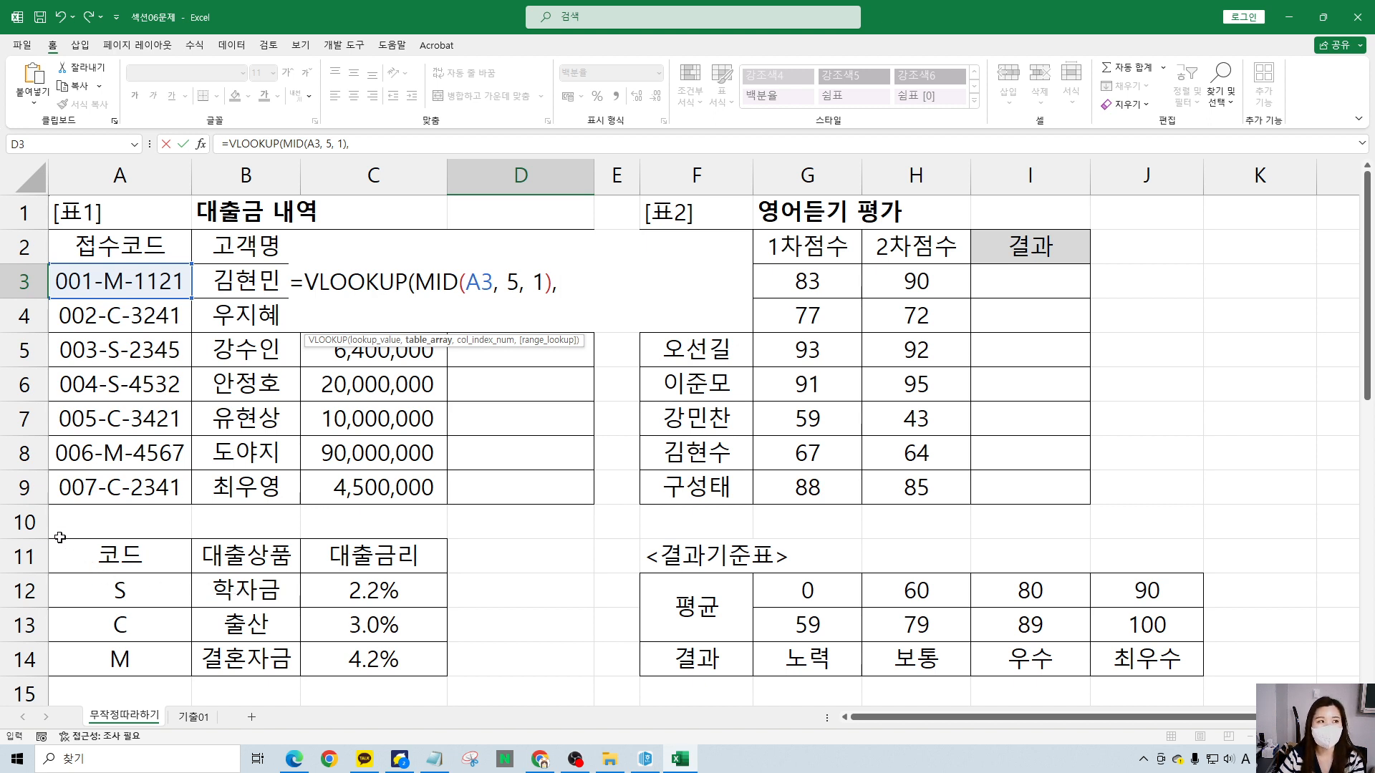
mouse_move(54, 533)
left_mouse_down()
mouse_move(208, 571)
mouse_move(450, 571)
left_mouse_up()
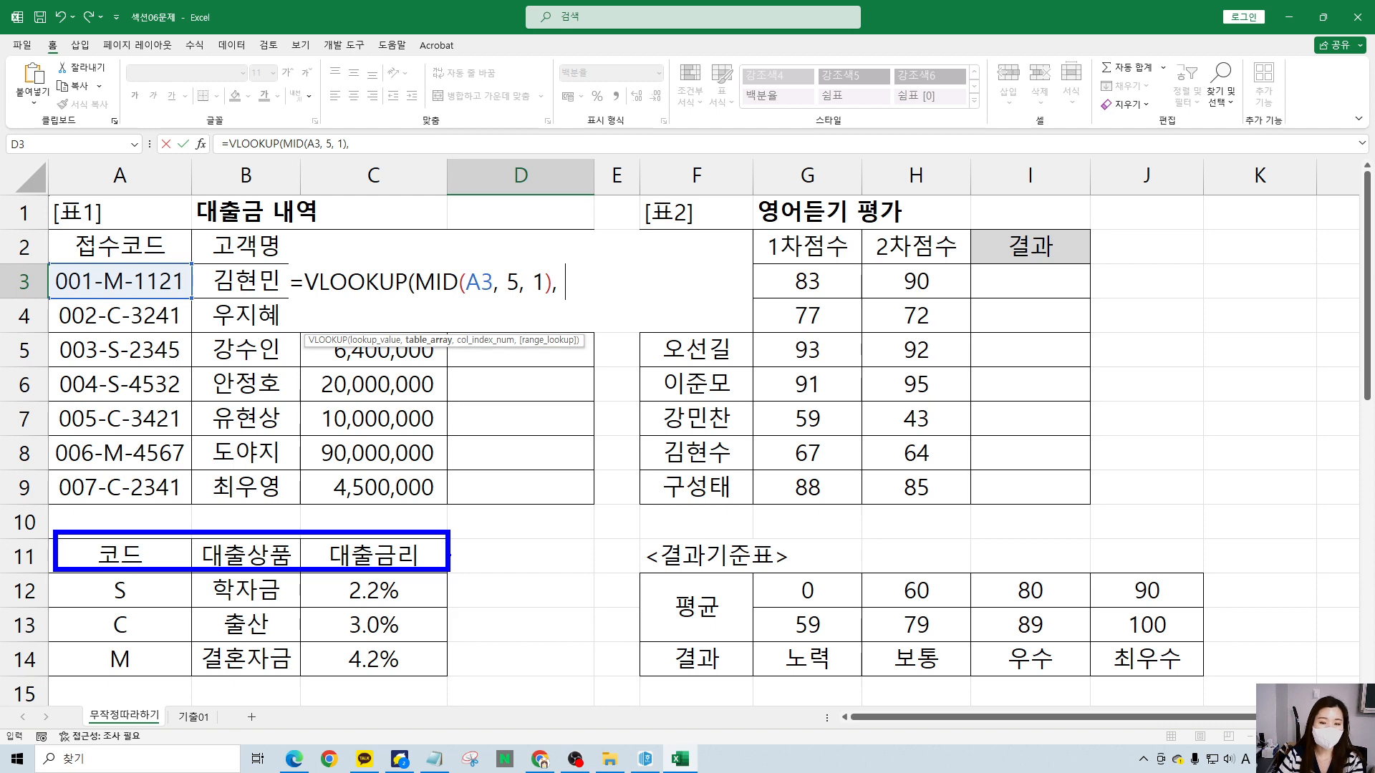
key("Escape")
- Outline the table_array spot, link the circled M in A3 to the underlined MID expression, outline A12:A14, and clear the marks
key("ctrl+2")
mouse_move(578, 260)
left_mouse_down()
mouse_move(663, 303)
mouse_move(744, 302)
left_mouse_up()
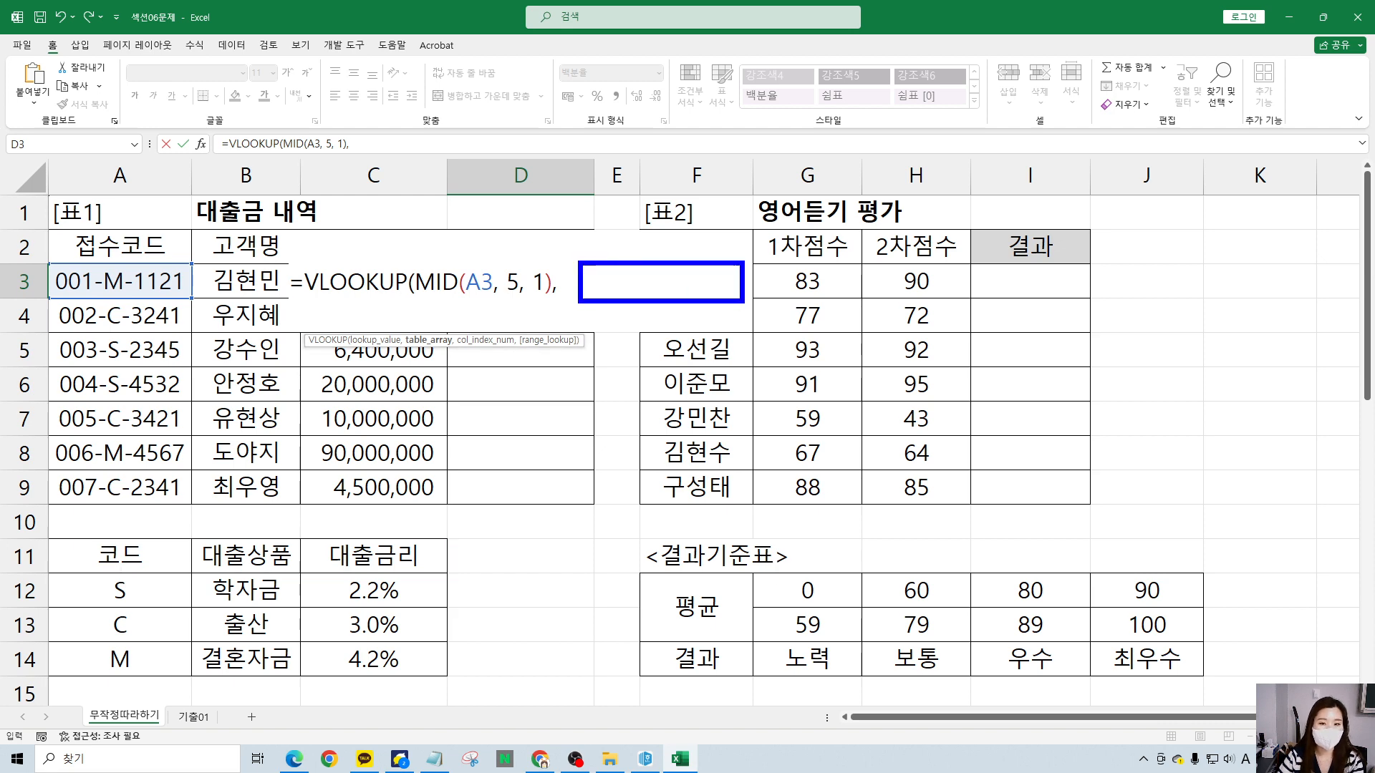
mouse_move(459, 224)
left_mouse_down()
mouse_move(466, 251)
mouse_move(494, 205)
left_mouse_up()
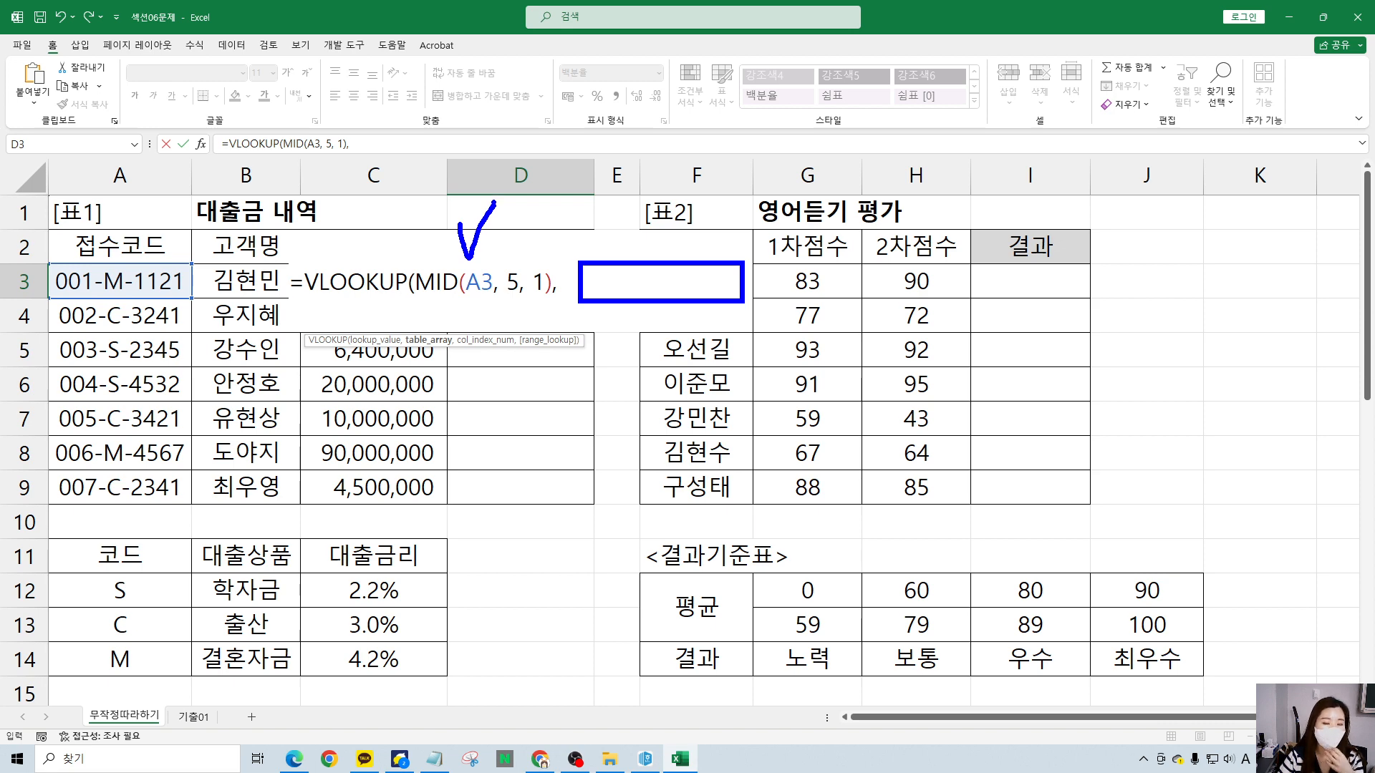
mouse_move(125, 293)
left_mouse_down()
mouse_move(114, 254)
mouse_move(133, 290)
mouse_move(315, 120)
mouse_move(433, 245)
mouse_move(417, 237)
mouse_move(466, 214)
left_mouse_up()
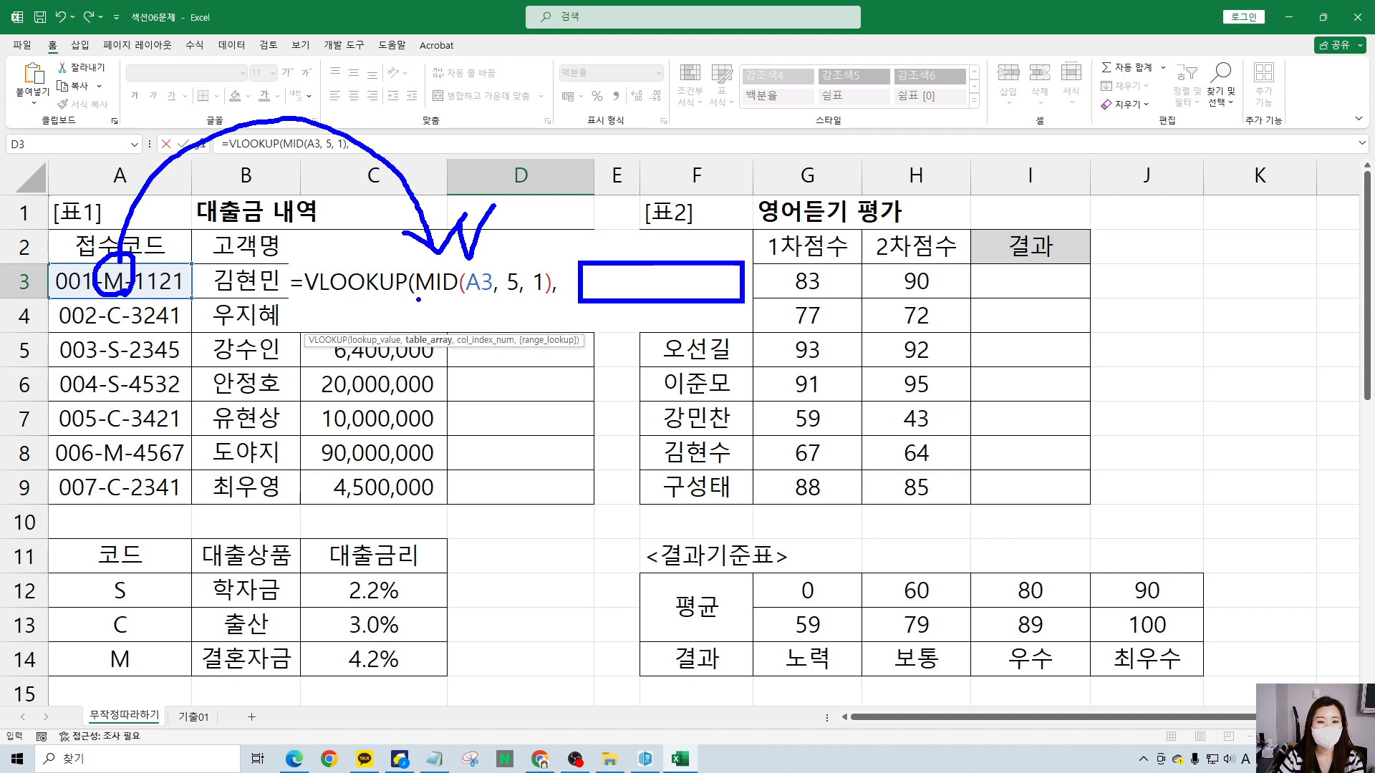
left_click_drag(417, 302, 552, 300)
left_click_drag(83, 571, 168, 678)
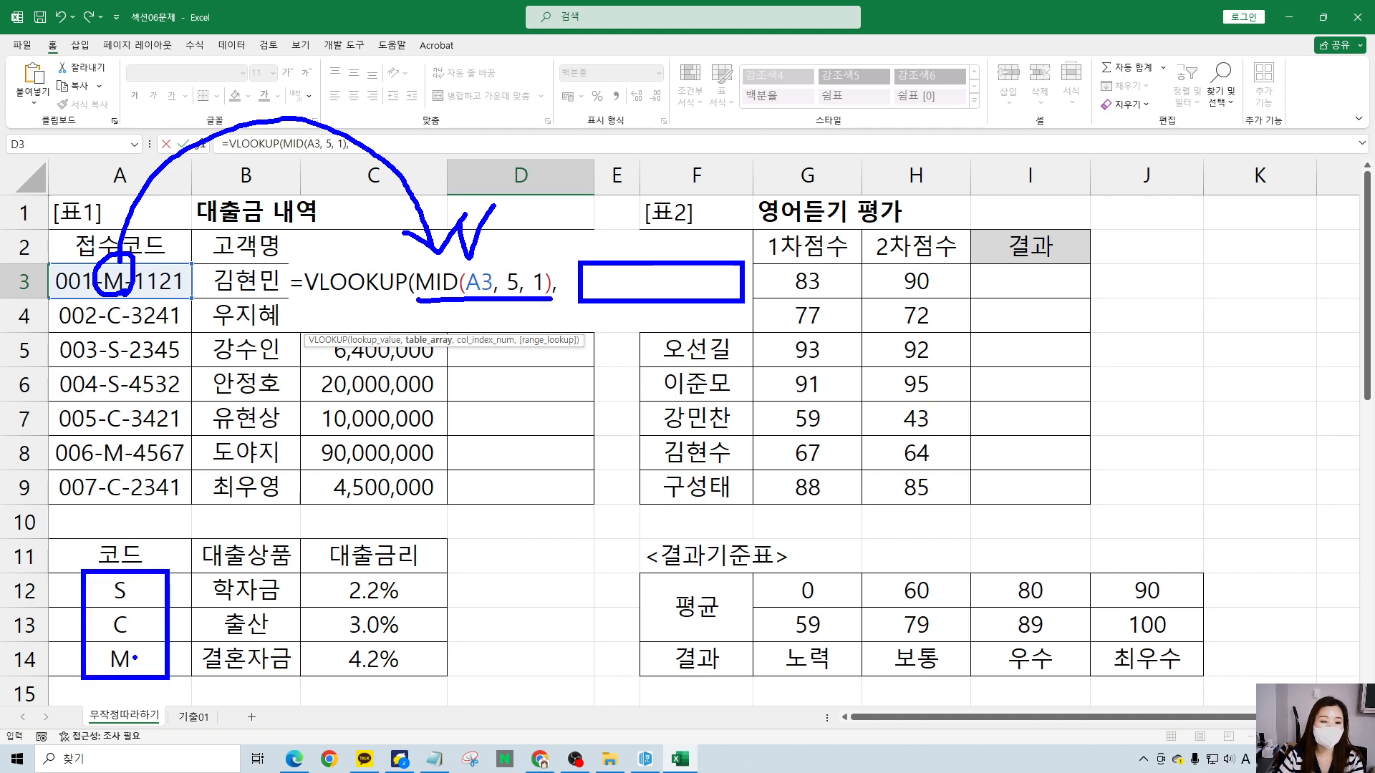
key("e")
- Outline A12:C14, circle its code column, connect it with a line to the underlined MID expression, and clear the marks
mouse_move(50, 573)
left_mouse_down()
mouse_move(297, 671)
mouse_move(460, 680)
mouse_move(448, 677)
left_mouse_up()
mouse_move(173, 671)
left_mouse_down()
mouse_move(75, 662)
mouse_move(96, 560)
mouse_move(177, 665)
mouse_move(165, 716)
left_mouse_up()
mouse_move(131, 573)
left_mouse_down()
mouse_move(211, 497)
mouse_move(445, 349)
mouse_move(450, 316)
mouse_move(562, 300)
left_mouse_up()
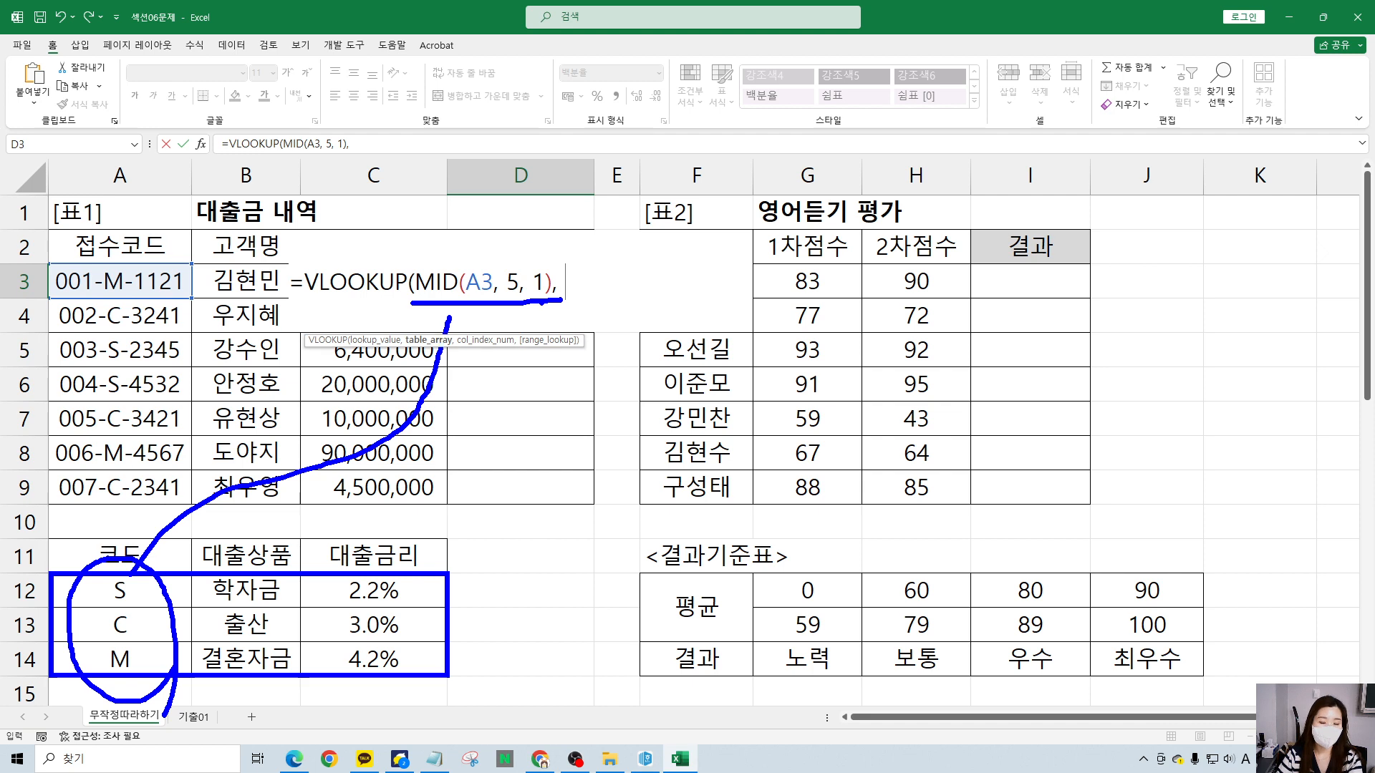
key("Escape")
- Draw an arrow from the boxed M in A3 to MID, outline B12:C14, circle the codes in A12:A14, and clear the marks
mouse_move(122, 259)
left_mouse_down()
mouse_move(95, 290)
mouse_move(130, 262)
mouse_move(435, 222)
mouse_move(437, 256)
left_mouse_up()
mouse_move(413, 242)
left_mouse_down()
mouse_move(461, 247)
mouse_move(504, 230)
left_mouse_up()
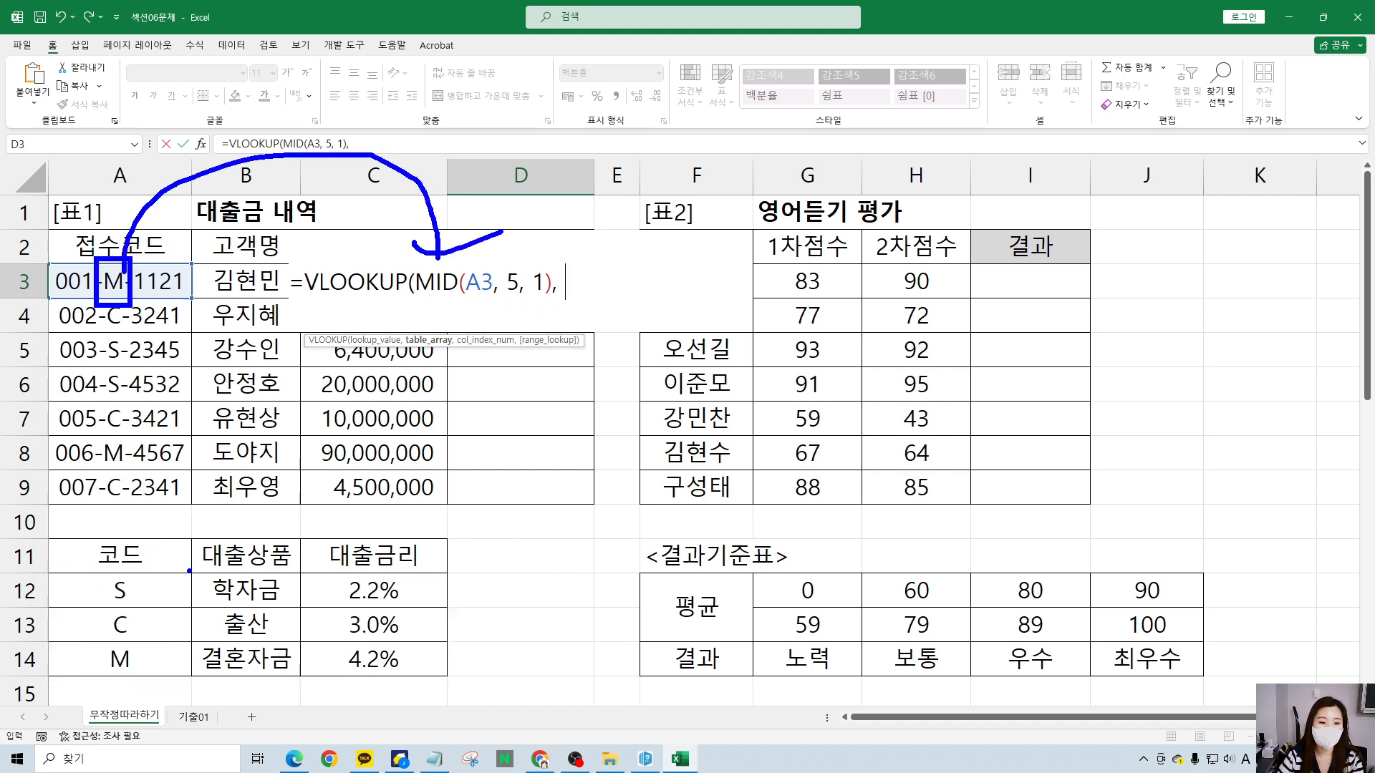
mouse_move(189, 571)
left_mouse_down()
mouse_move(389, 676)
mouse_move(451, 616)
mouse_move(189, 570)
left_mouse_up()
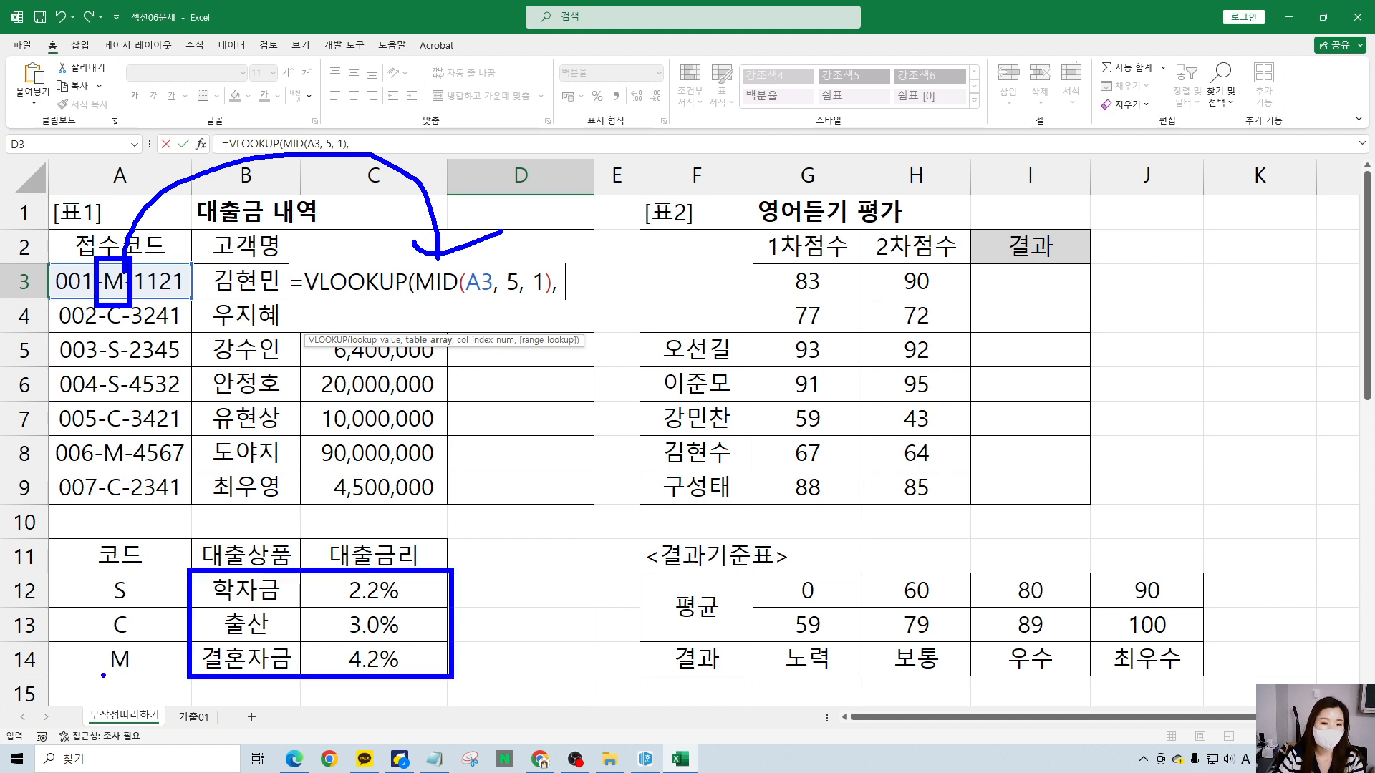
mouse_move(146, 678)
left_mouse_down()
mouse_move(92, 647)
mouse_move(166, 608)
mouse_move(126, 692)
left_mouse_up()
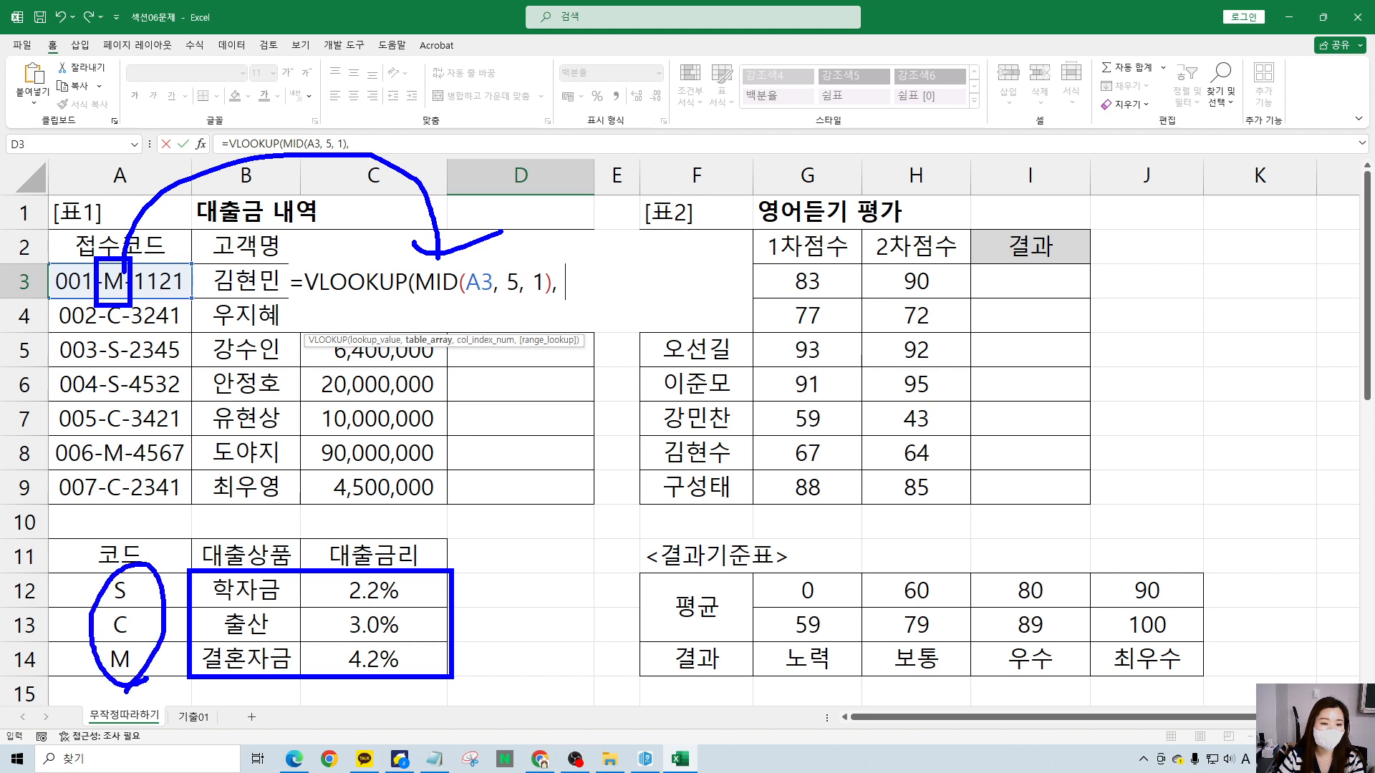
key("Escape")
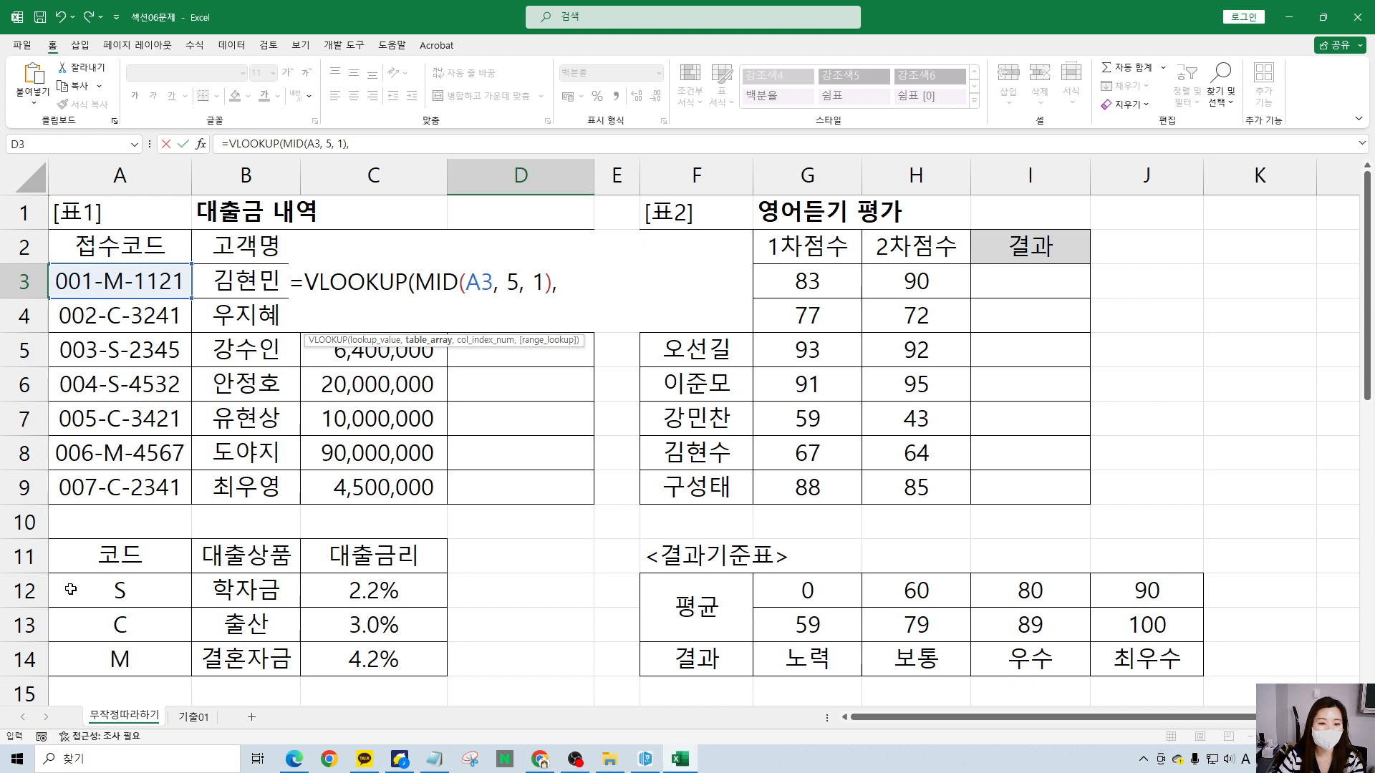
- Set table_array to the absolute range $A$12:$C$14, mark it with a downward arrow and an underline, and clear the marks
left_click_drag(79, 588, 402, 661)
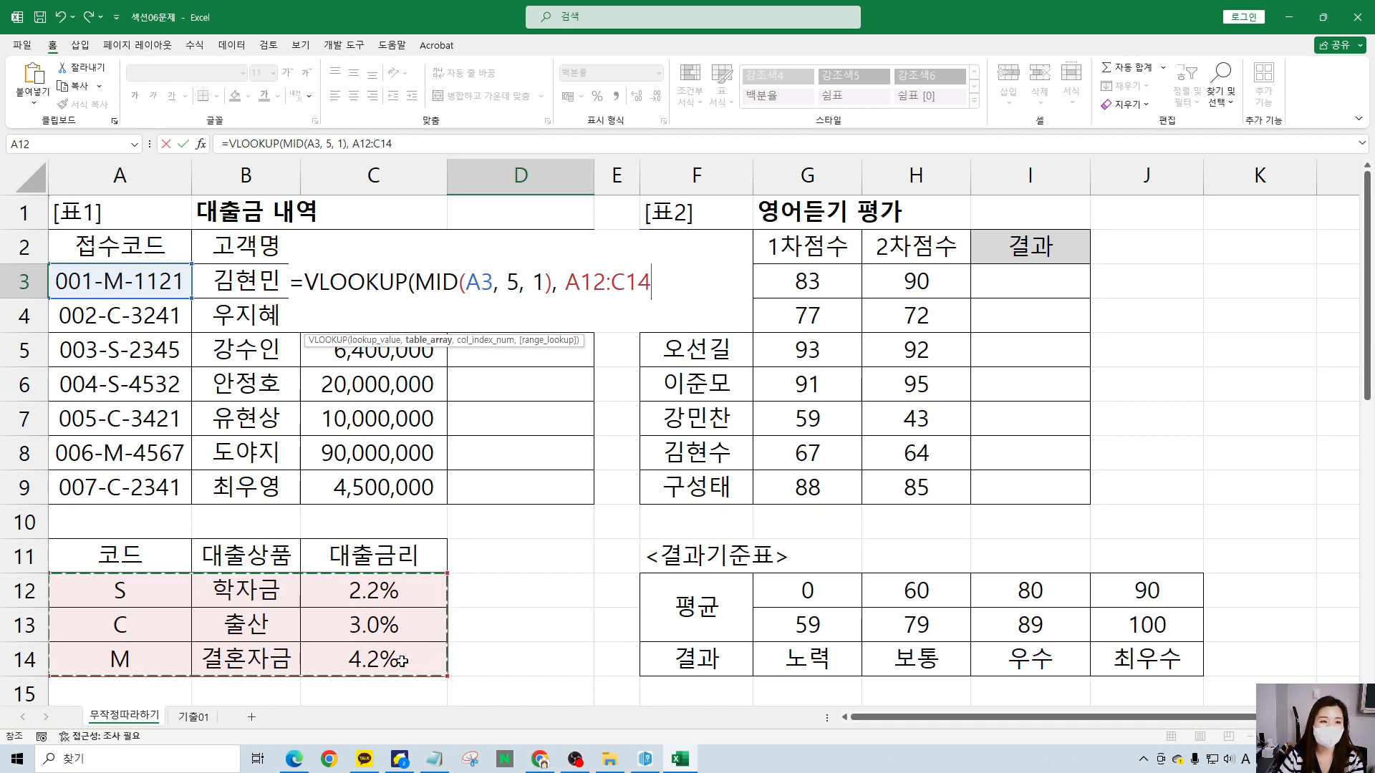
key("F4")
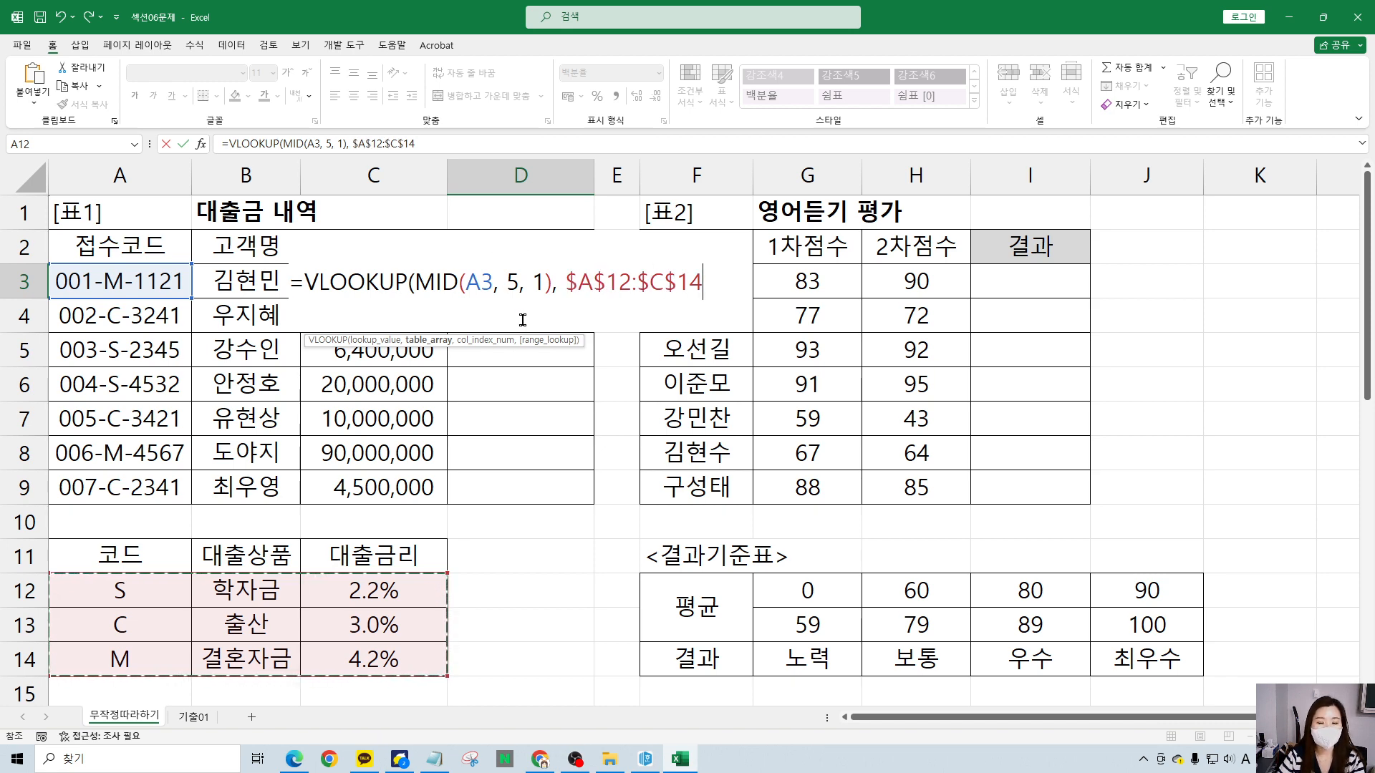
mouse_move(588, 292)
left_mouse_down()
mouse_move(554, 517)
mouse_move(600, 496)
left_mouse_up()
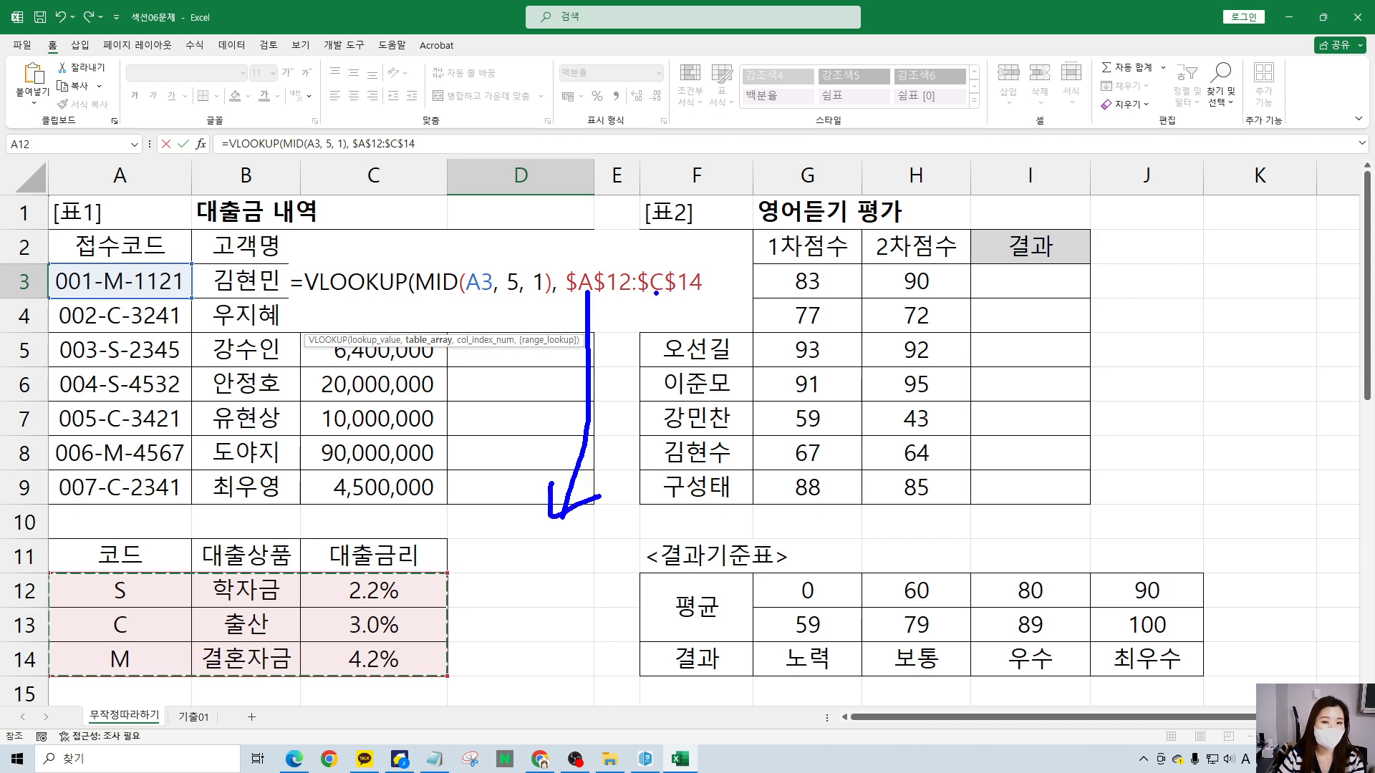
left_click_drag(562, 294, 704, 295)
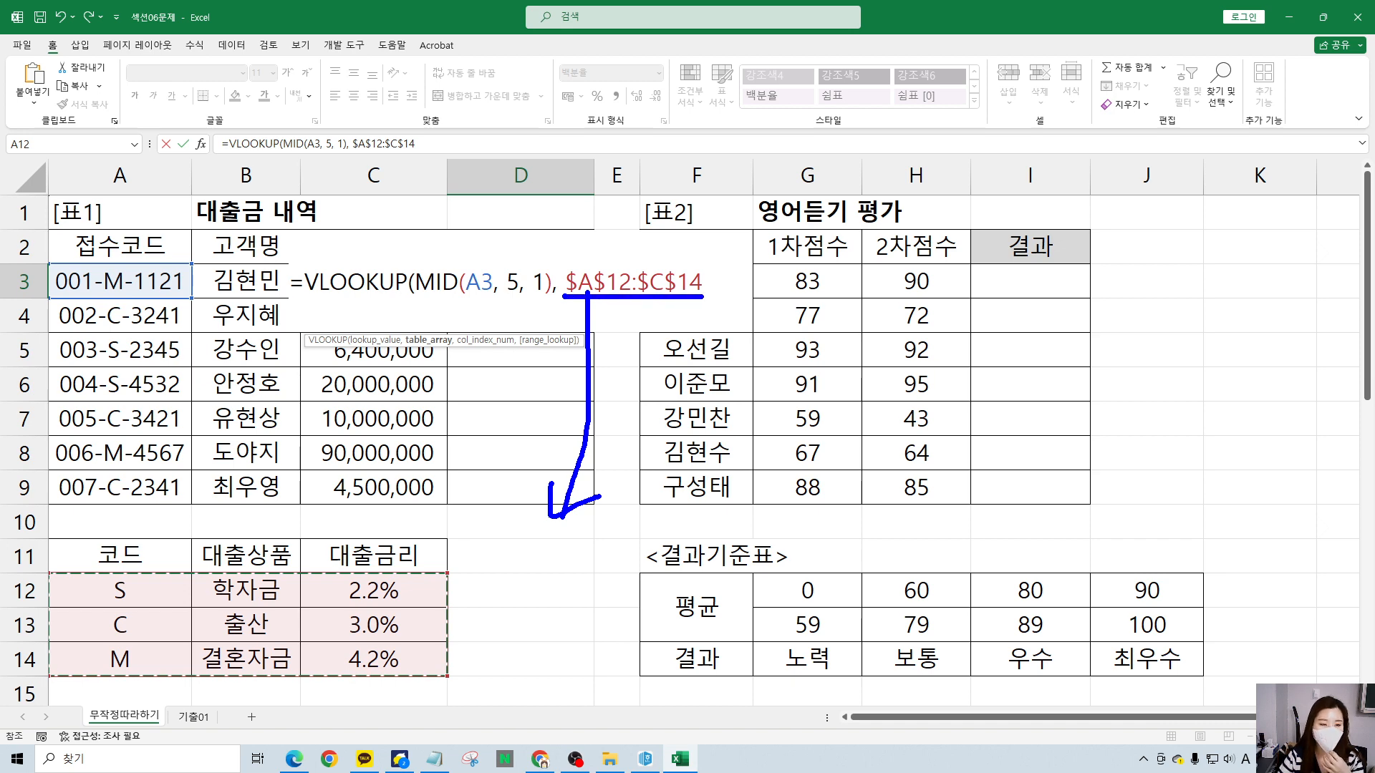
key("Escape")
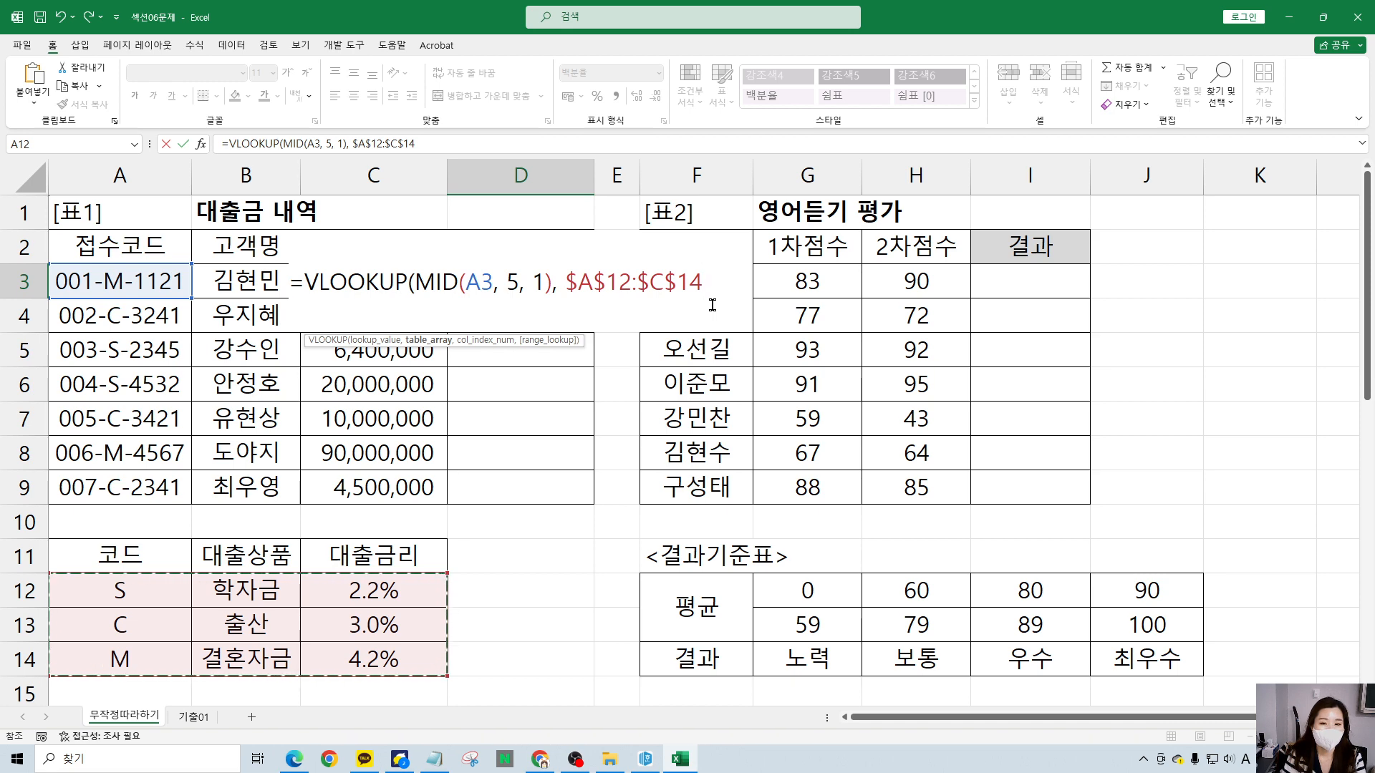
- Advance the formula to the col_index_num argument, underline that argument in the hint, and clear the underline
type(",")
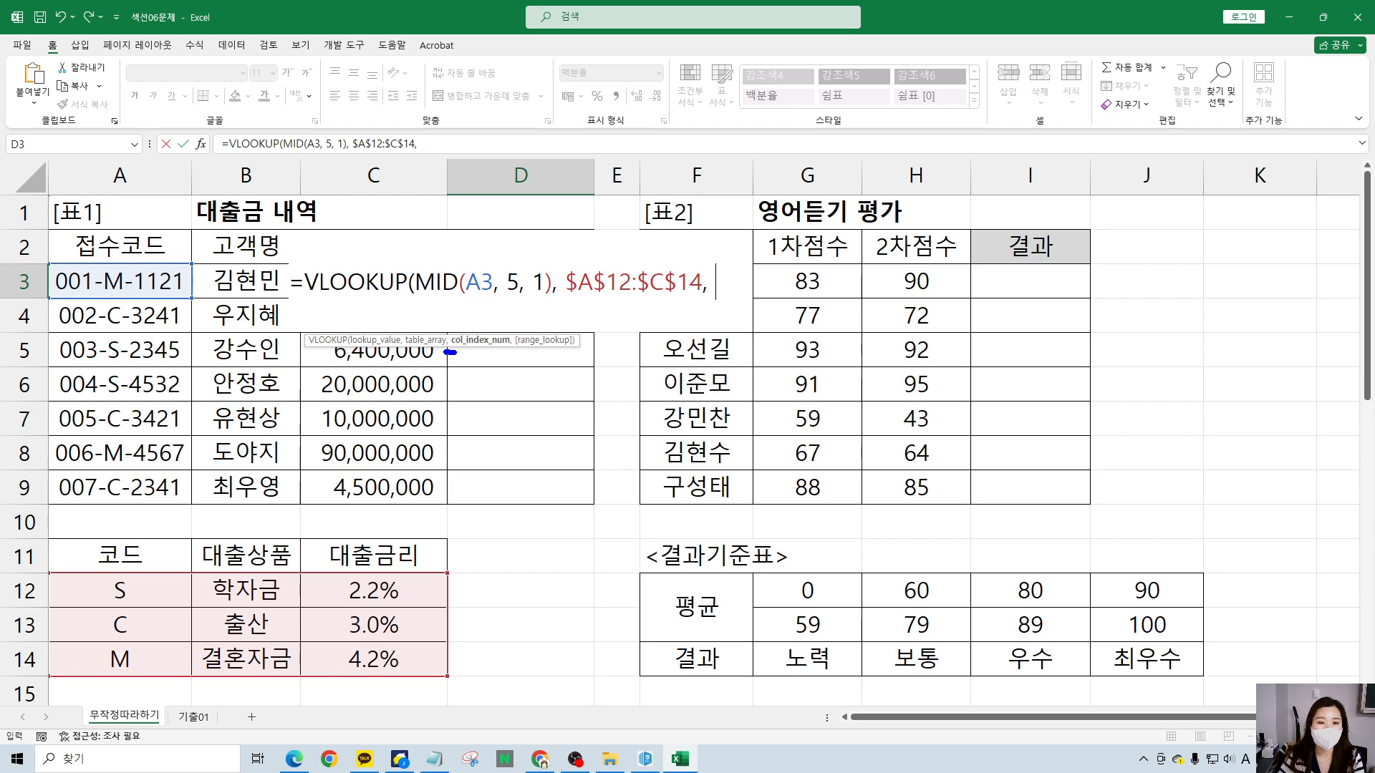
left_click_drag(455, 353, 510, 355)
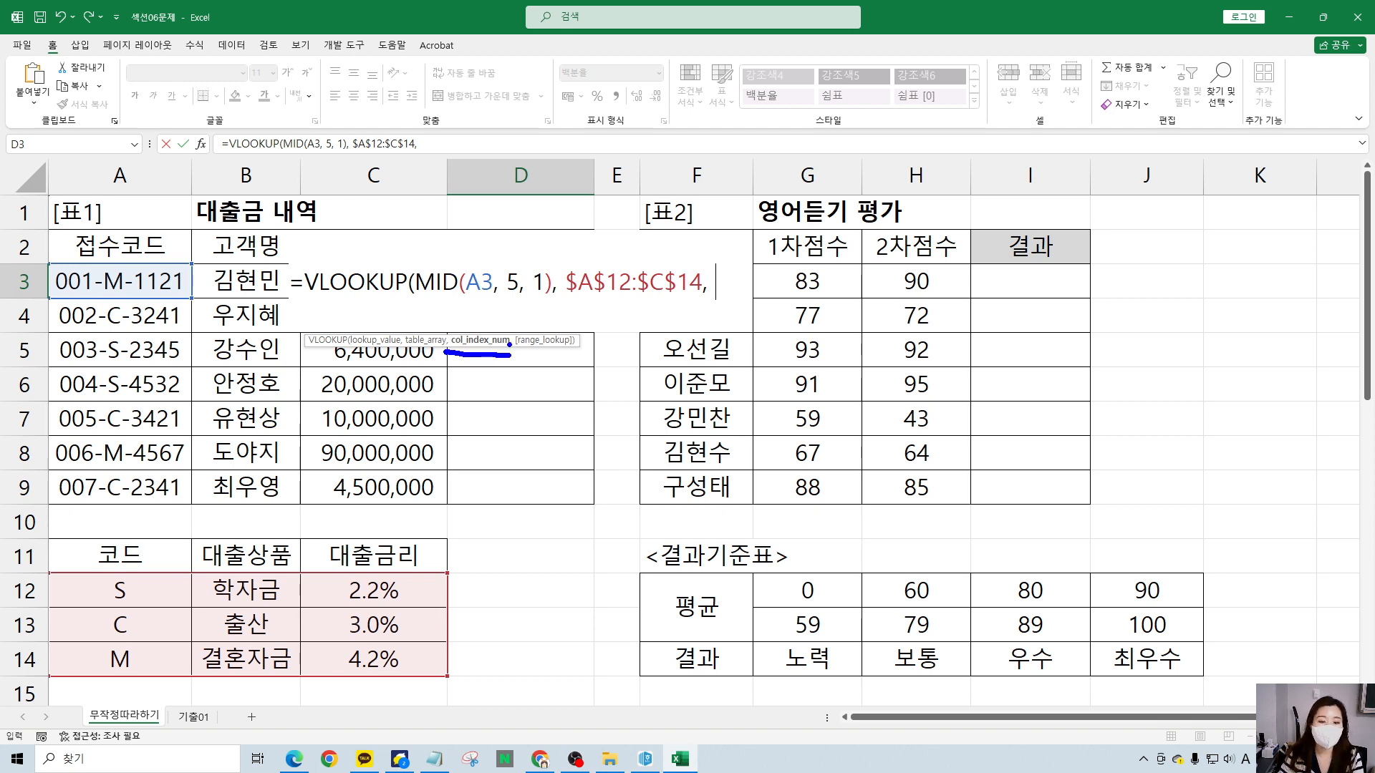
key("Escape")
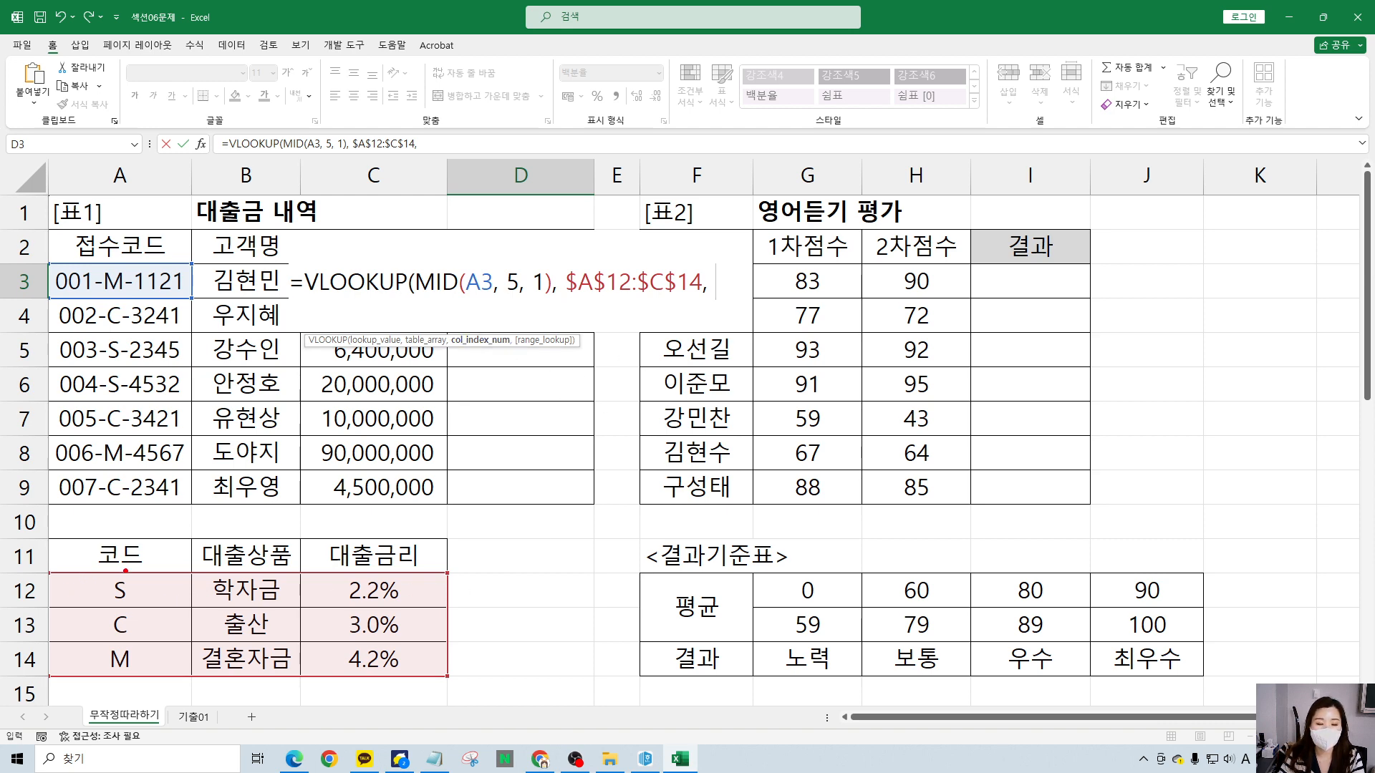
- Mark the lookup table's columns with circled 1, 2 and 3, outline the third column, and write 3 after the D3 formula
mouse_move(166, 523)
left_mouse_down()
mouse_move(166, 572)
mouse_move(183, 510)
mouse_move(152, 574)
left_mouse_up()
mouse_move(249, 516)
left_mouse_down()
mouse_move(259, 553)
mouse_move(284, 569)
mouse_move(293, 521)
mouse_move(272, 577)
left_mouse_up()
mouse_move(376, 494)
left_mouse_down()
mouse_move(415, 552)
mouse_move(372, 566)
left_mouse_up()
mouse_move(365, 548)
left_mouse_down()
mouse_move(401, 476)
mouse_move(421, 574)
left_mouse_up()
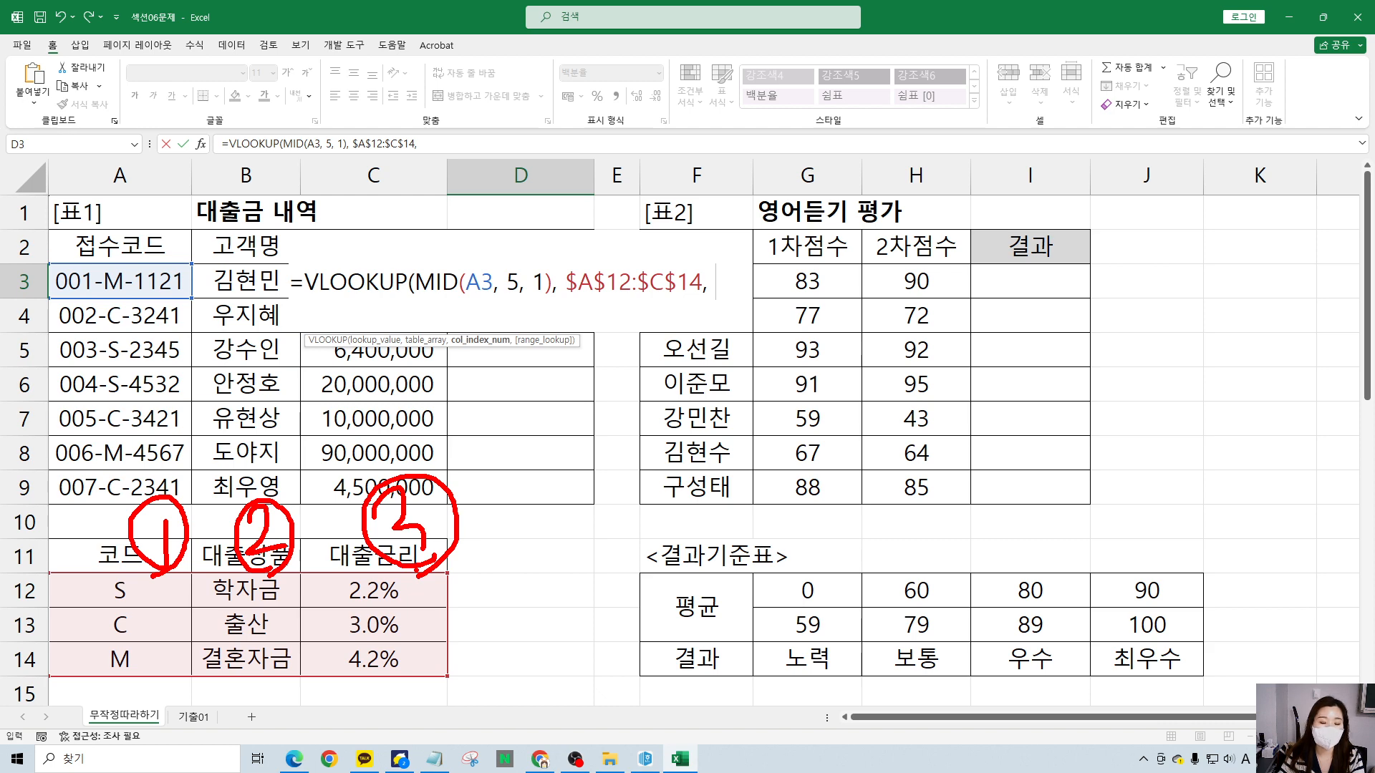
mouse_move(312, 473)
left_mouse_down()
mouse_move(427, 670)
mouse_move(492, 702)
left_mouse_up()
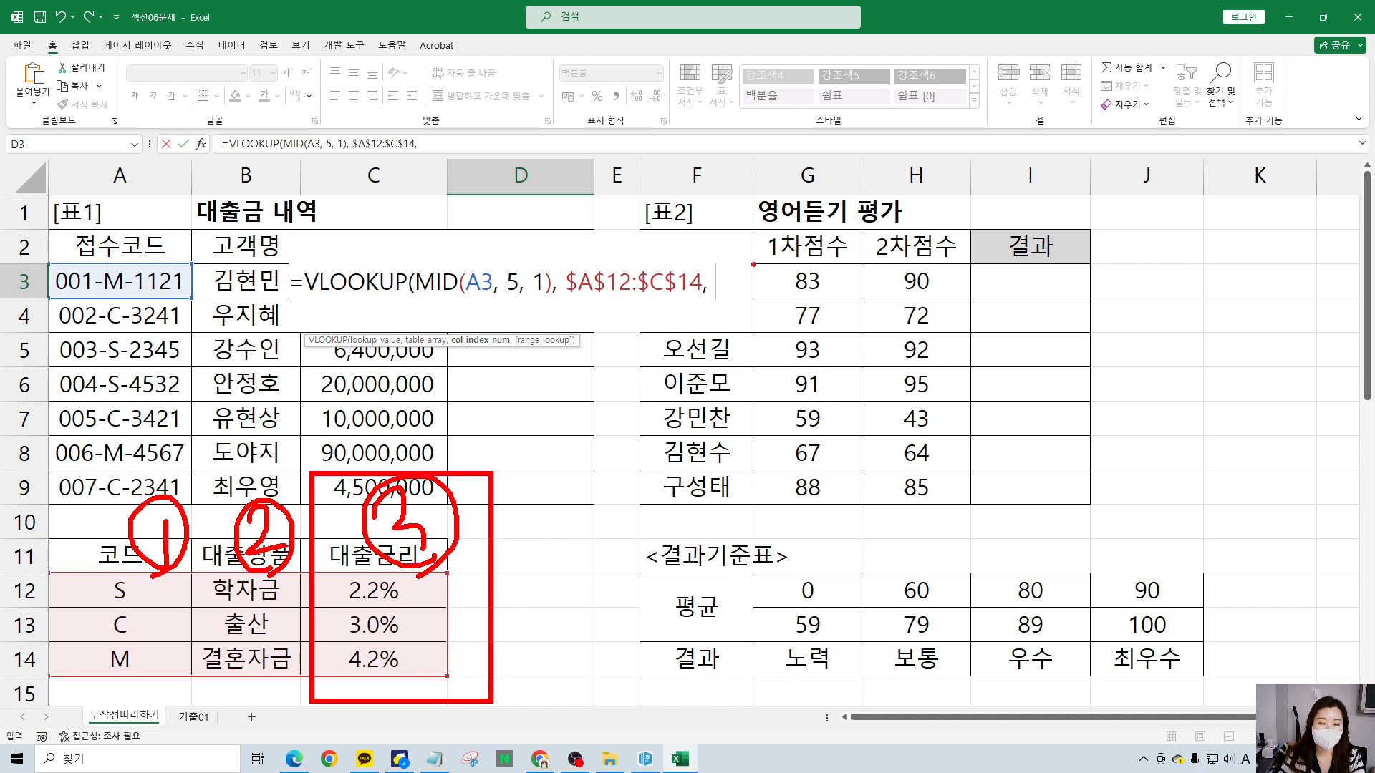
mouse_move(722, 264)
left_mouse_down()
mouse_move(725, 252)
mouse_move(734, 278)
mouse_move(770, 292)
mouse_move(730, 328)
mouse_move(716, 318)
left_mouse_up()
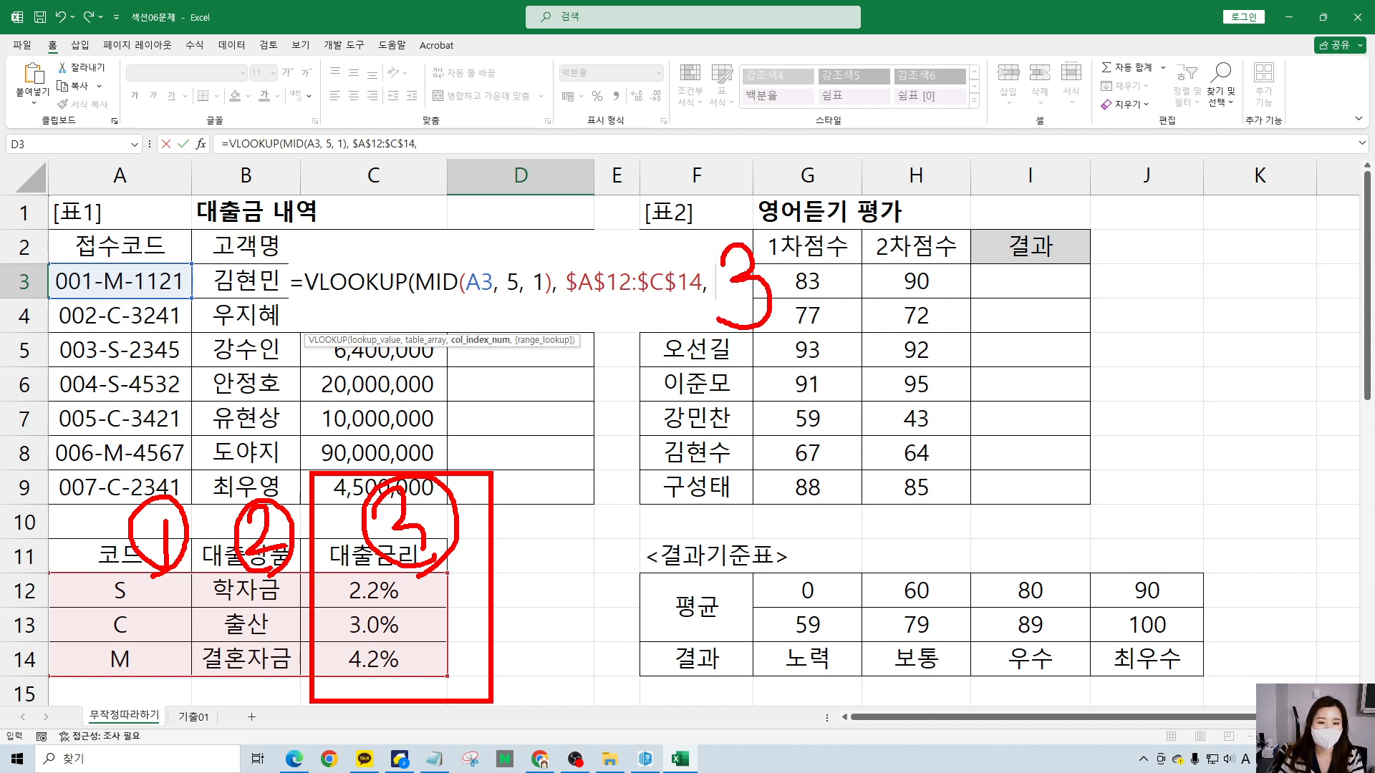
- Clear the marks, set col_index_num to 3, and advance the formula to the range_lookup argument
key("Escape")
type("3")
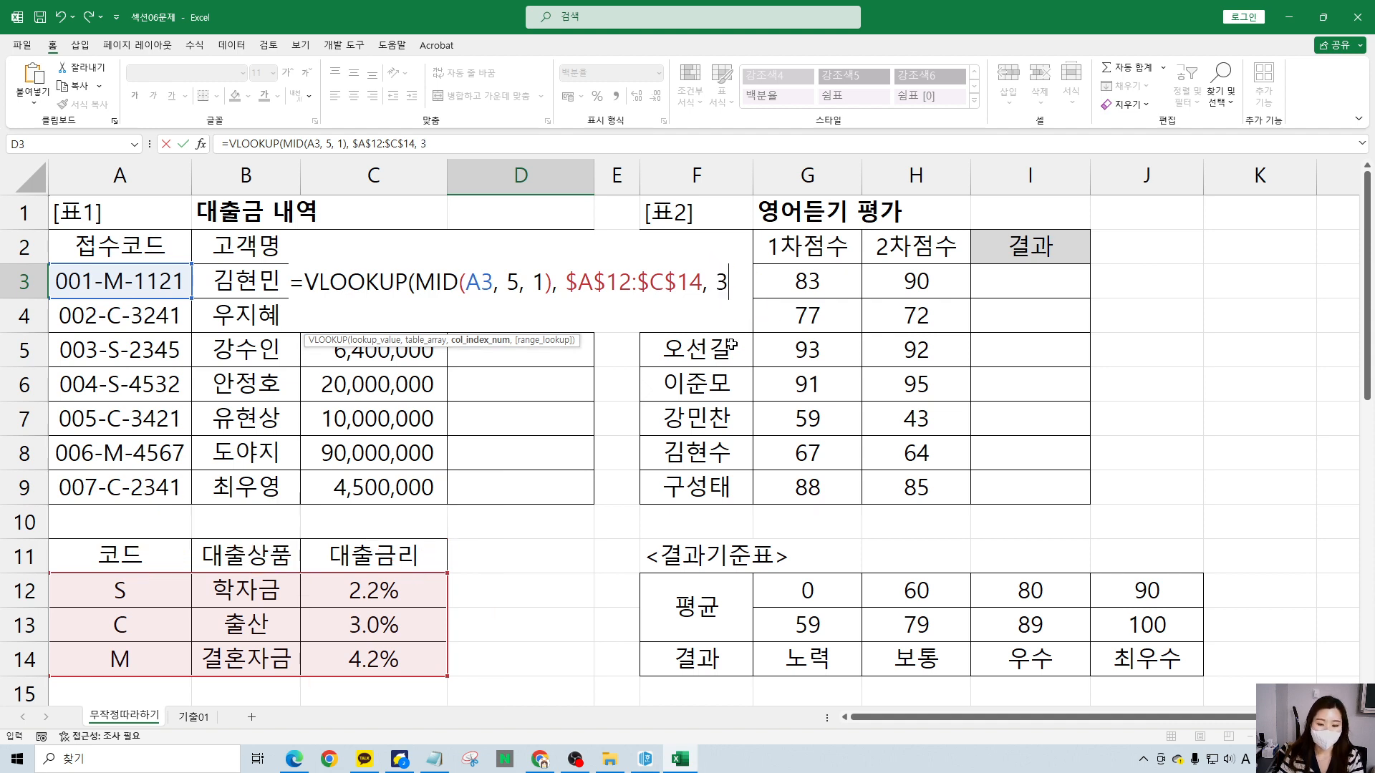
type(",")
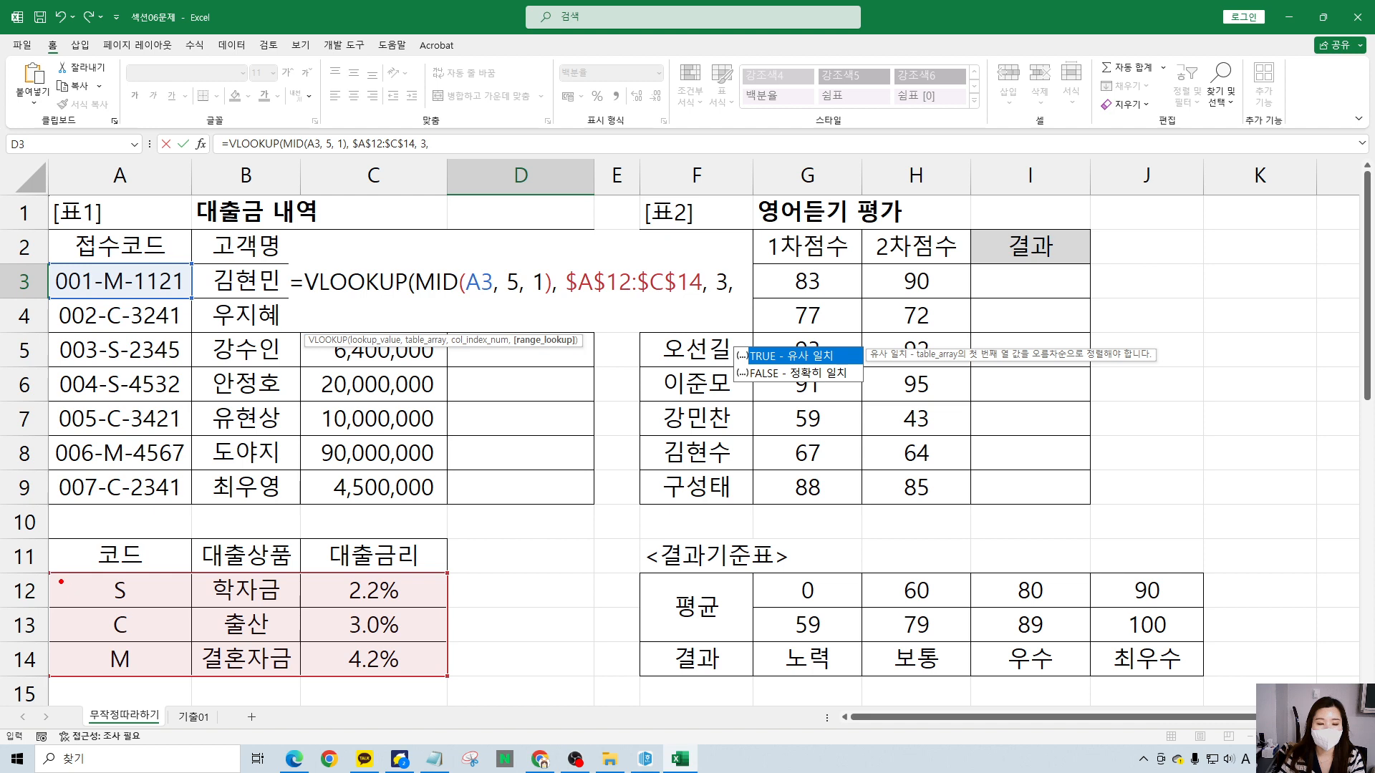
- Outline A12:C14 in red, circle its code column, and connect the codes to a box around the MID expression
mouse_move(44, 571)
left_mouse_down()
mouse_move(314, 655)
mouse_move(453, 678)
left_mouse_up()
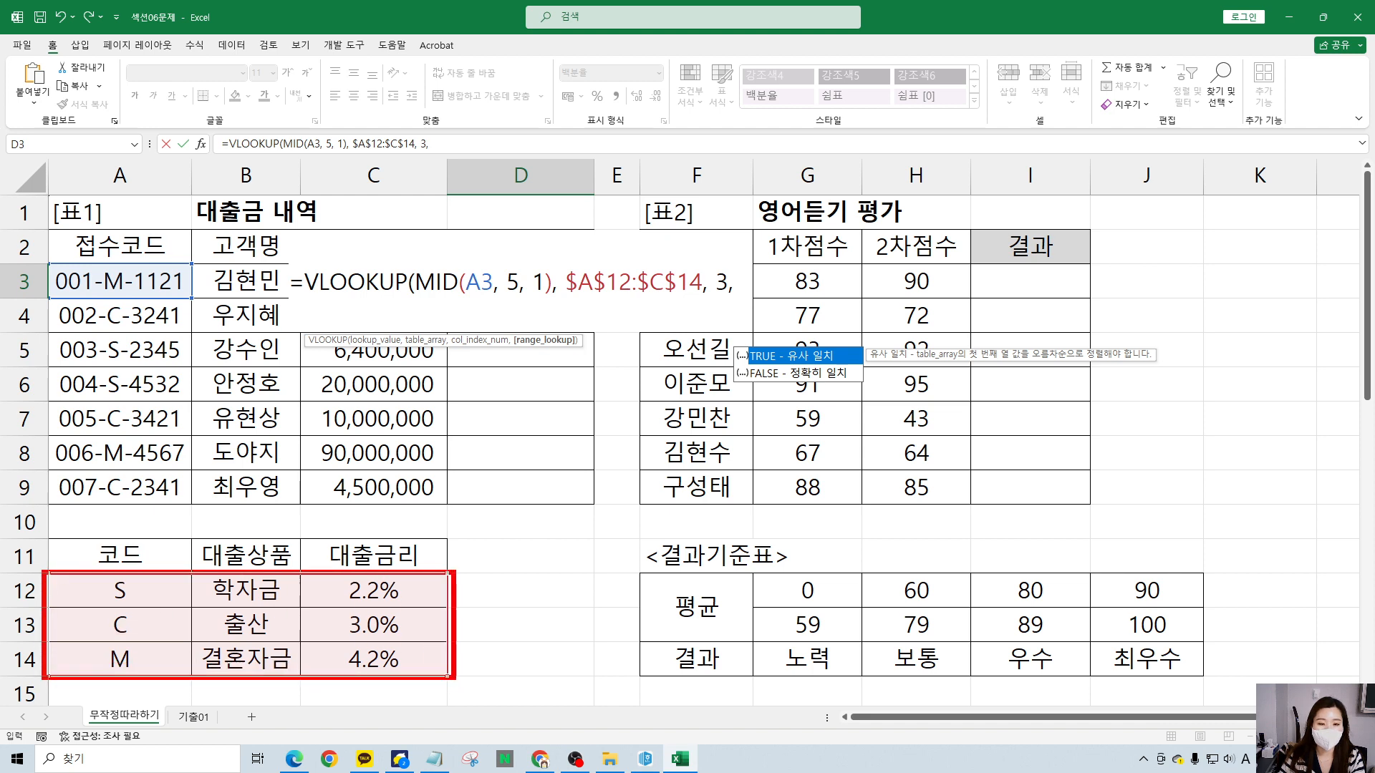
mouse_move(137, 673)
left_mouse_down()
mouse_move(76, 642)
mouse_move(106, 563)
mouse_move(161, 669)
mouse_move(127, 686)
left_mouse_up()
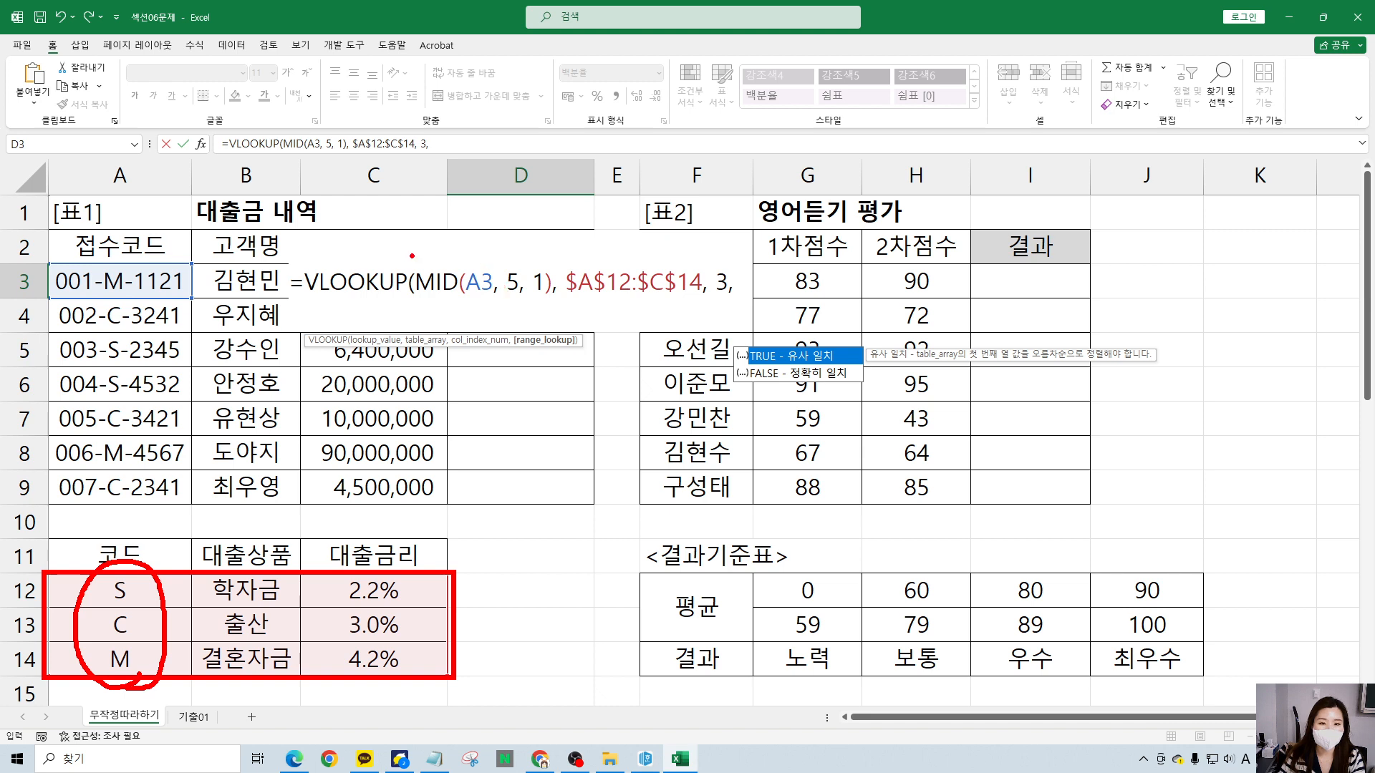
mouse_move(412, 255)
left_mouse_down()
mouse_move(464, 299)
mouse_move(550, 300)
left_mouse_up()
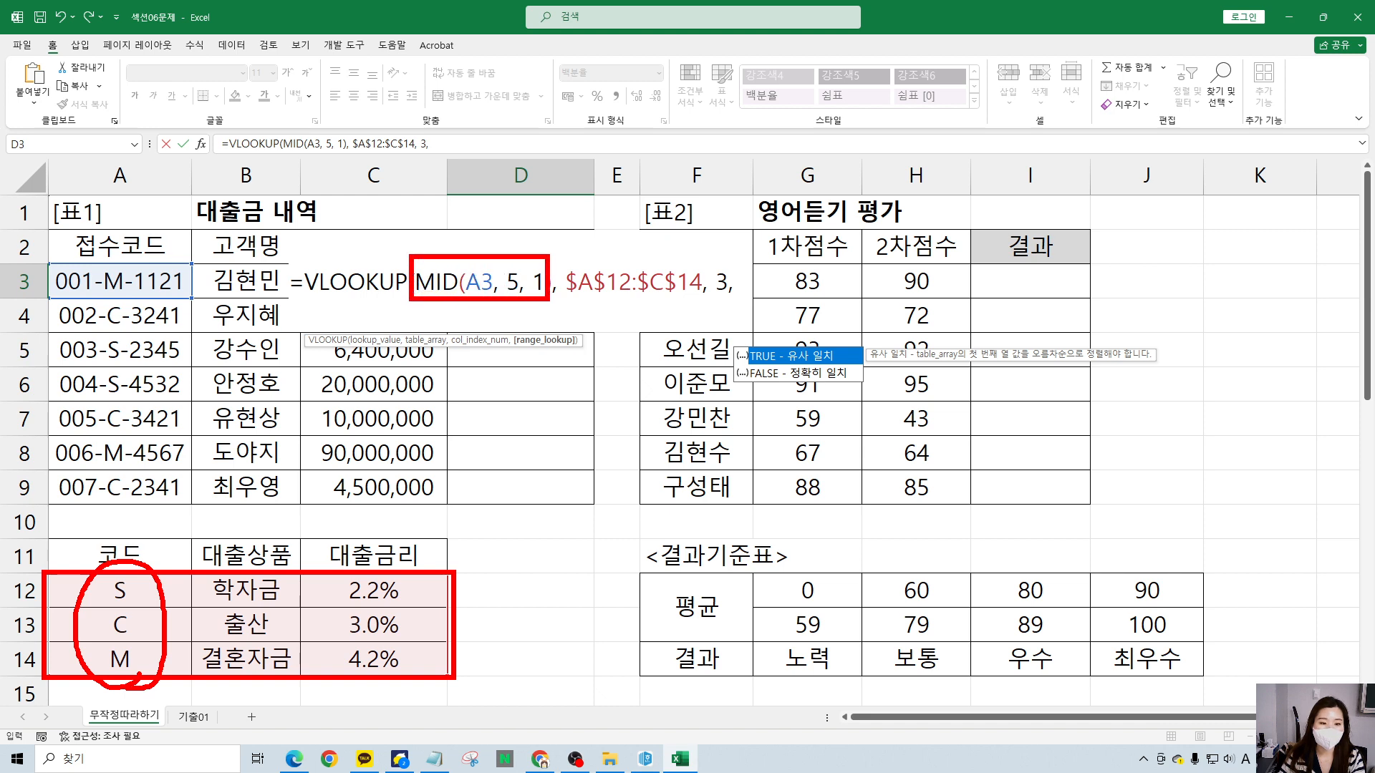
mouse_move(145, 594)
left_mouse_down()
mouse_move(159, 542)
mouse_move(442, 389)
mouse_move(472, 303)
left_mouse_up()
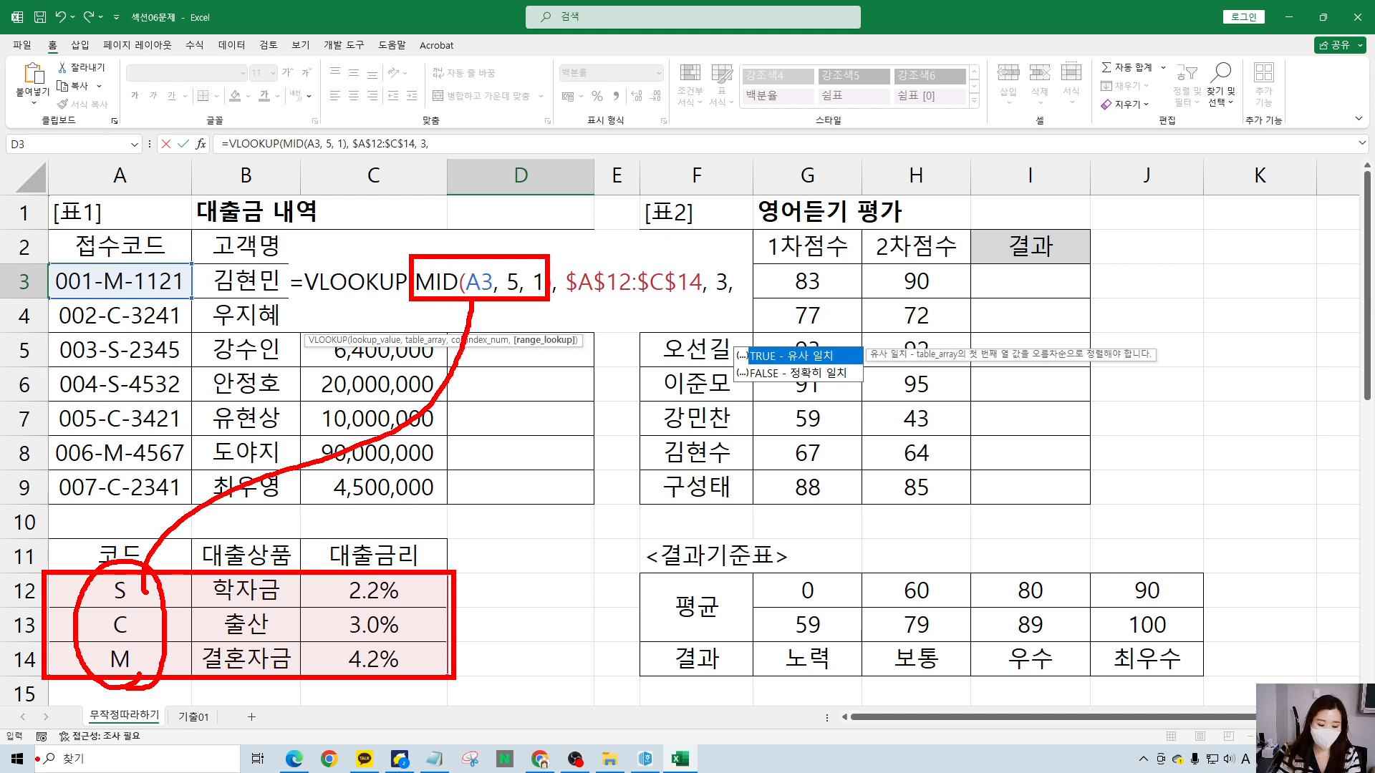
- Outline the codes in A12:A14 in blue and handwrite the note "텍스트" beside the lookup table
mouse_move(73, 560)
left_mouse_down()
mouse_move(150, 687)
mouse_move(174, 697)
left_mouse_up()
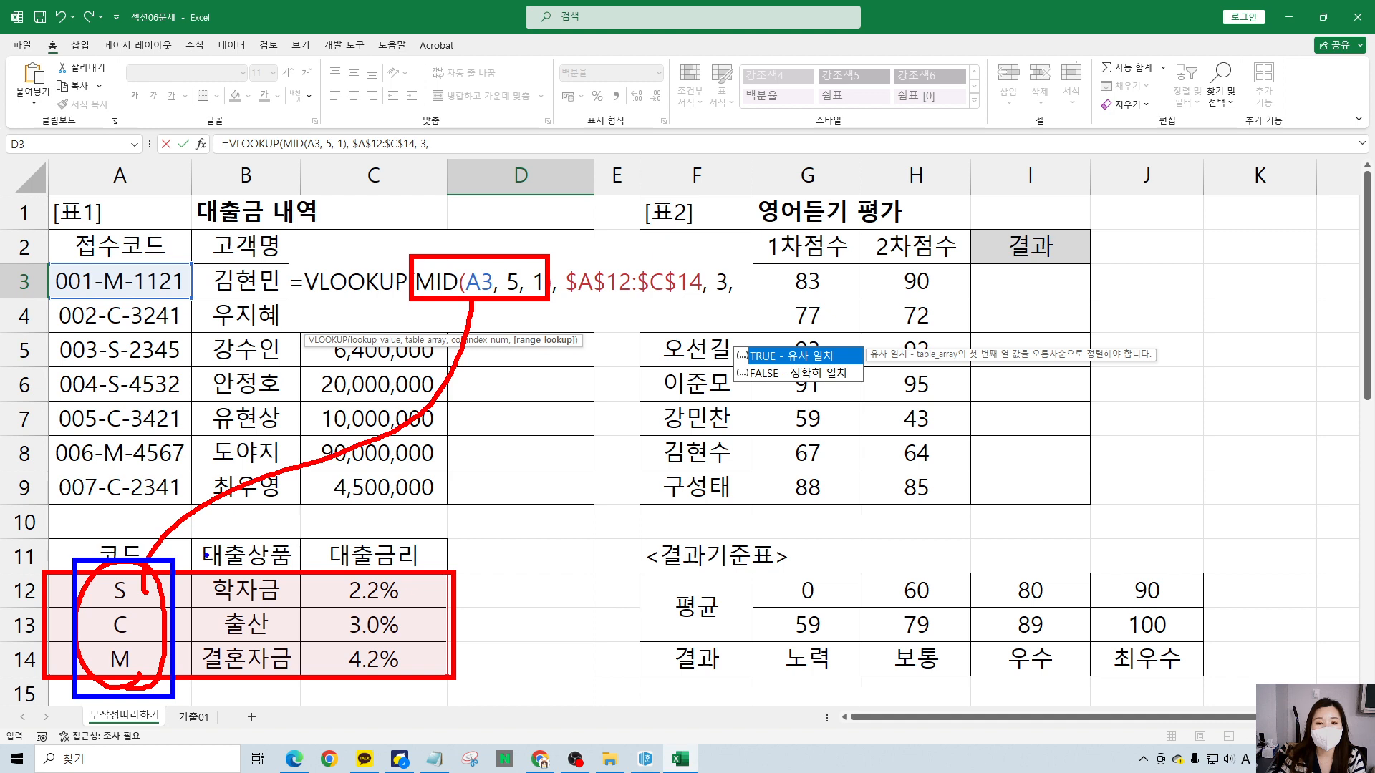
mouse_move(442, 449)
left_mouse_down()
mouse_move(481, 447)
mouse_move(459, 510)
left_mouse_up()
mouse_move(422, 493)
left_mouse_down()
mouse_move(469, 485)
mouse_move(525, 507)
left_mouse_up()
mouse_move(533, 542)
left_mouse_down()
mouse_move(531, 459)
mouse_move(552, 505)
left_mouse_up()
left_click_drag(548, 480, 637, 500)
mouse_move(595, 453)
left_mouse_down()
mouse_move(626, 447)
mouse_move(652, 486)
left_mouse_up()
left_click_drag(631, 521, 690, 506)
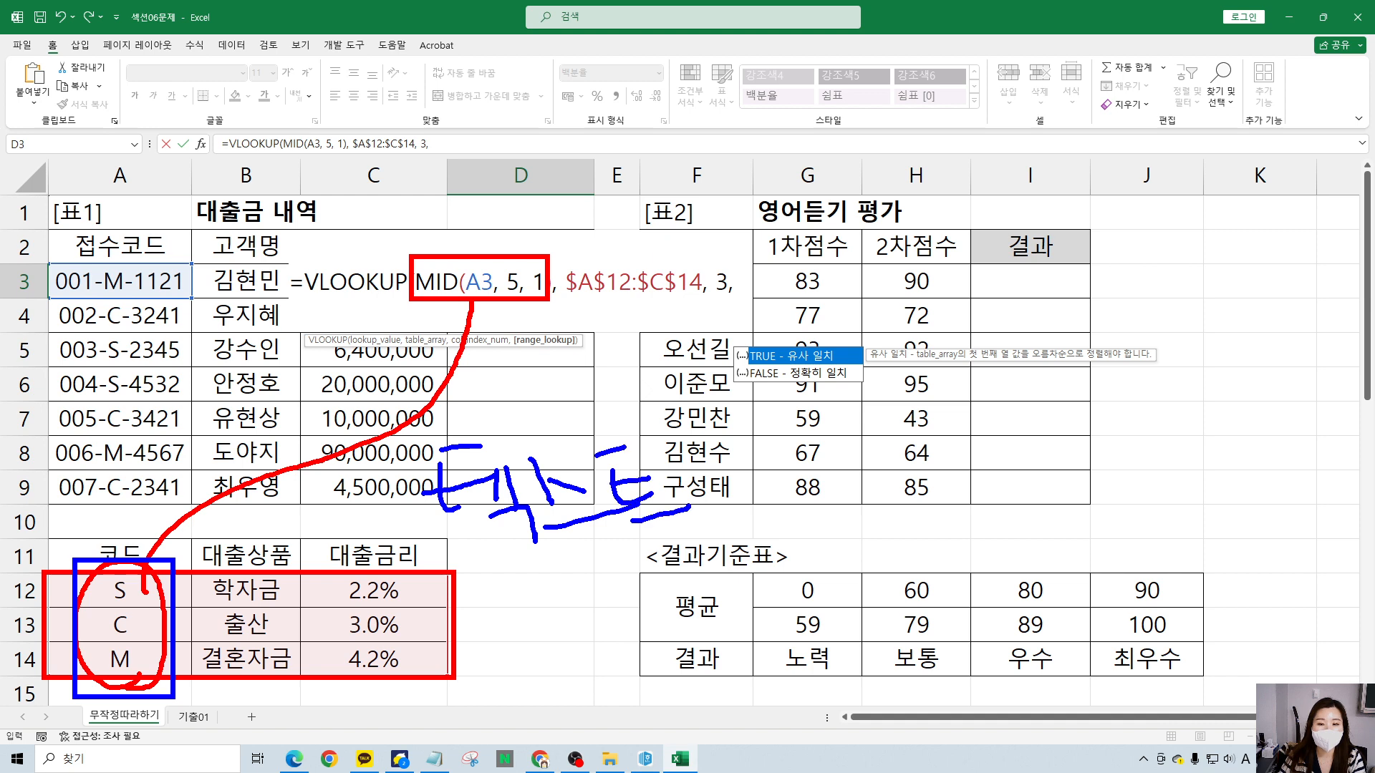
- Complete the handwritten text-lookup note with a colon and the word FALSE
left_click_drag(714, 456, 717, 467)
left_click_drag(720, 480, 730, 499)
mouse_move(775, 446)
left_mouse_down()
mouse_move(845, 432)
mouse_move(811, 517)
left_mouse_up()
left_click_drag(799, 481, 839, 473)
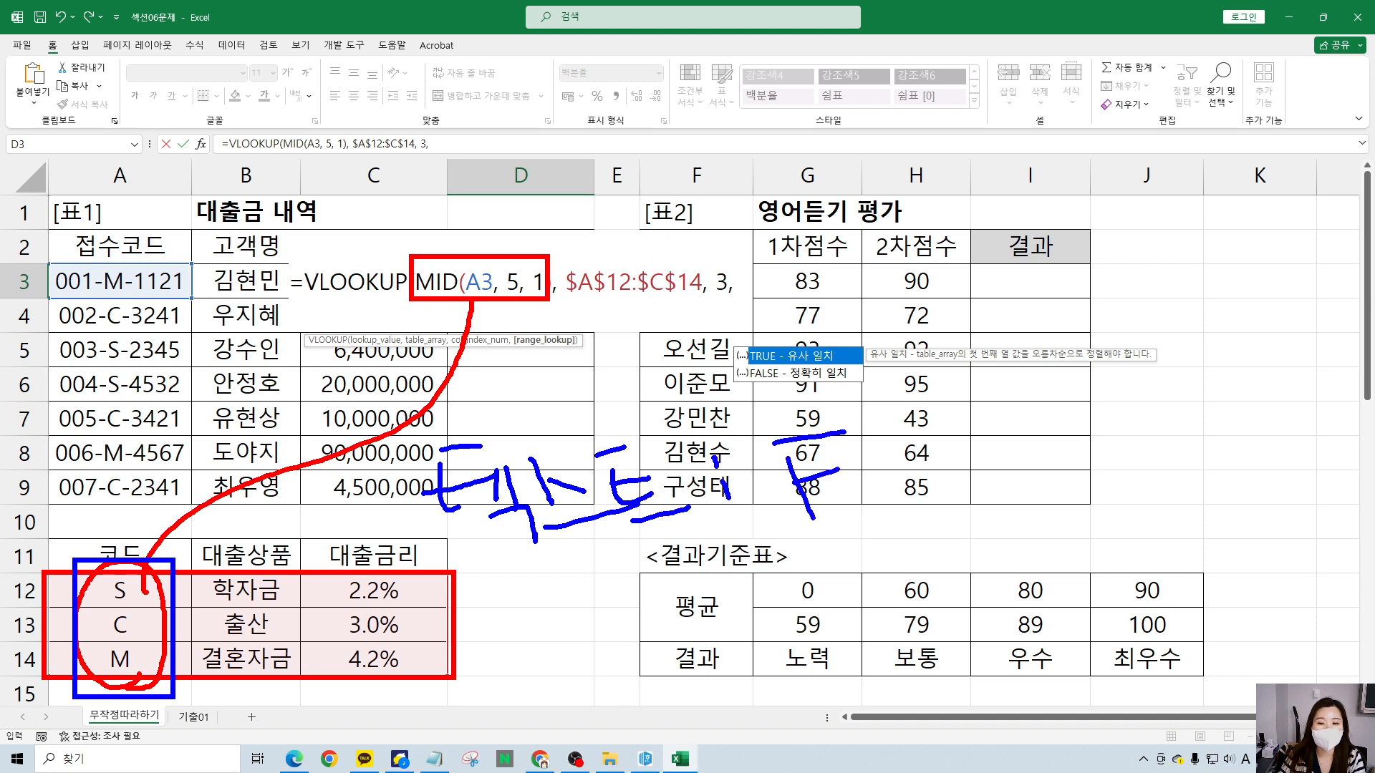
mouse_move(859, 424)
left_mouse_down()
mouse_move(854, 485)
mouse_move(899, 481)
left_mouse_up()
left_click_drag(863, 463, 918, 445)
left_click_drag(931, 414, 965, 487)
left_click_drag(1010, 421, 1057, 405)
mouse_move(1031, 417)
left_mouse_down()
mouse_move(1026, 464)
mouse_move(1086, 476)
left_mouse_up()
left_click_drag(1011, 450, 1081, 438)
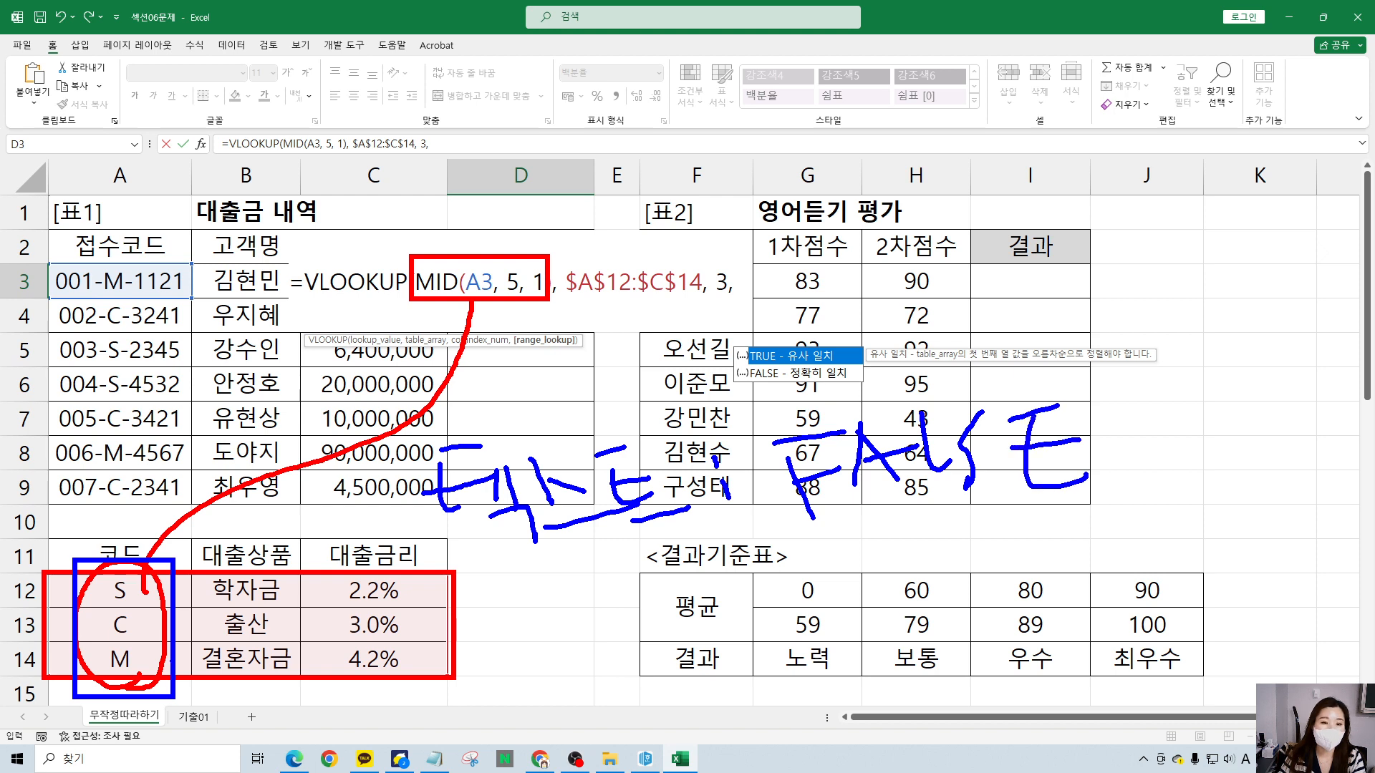
- Re-outline the code column in blue, underline the handwritten FALSE, and add a check mark after it
mouse_move(77, 563)
left_mouse_down()
mouse_move(122, 654)
mouse_move(174, 692)
left_mouse_up()
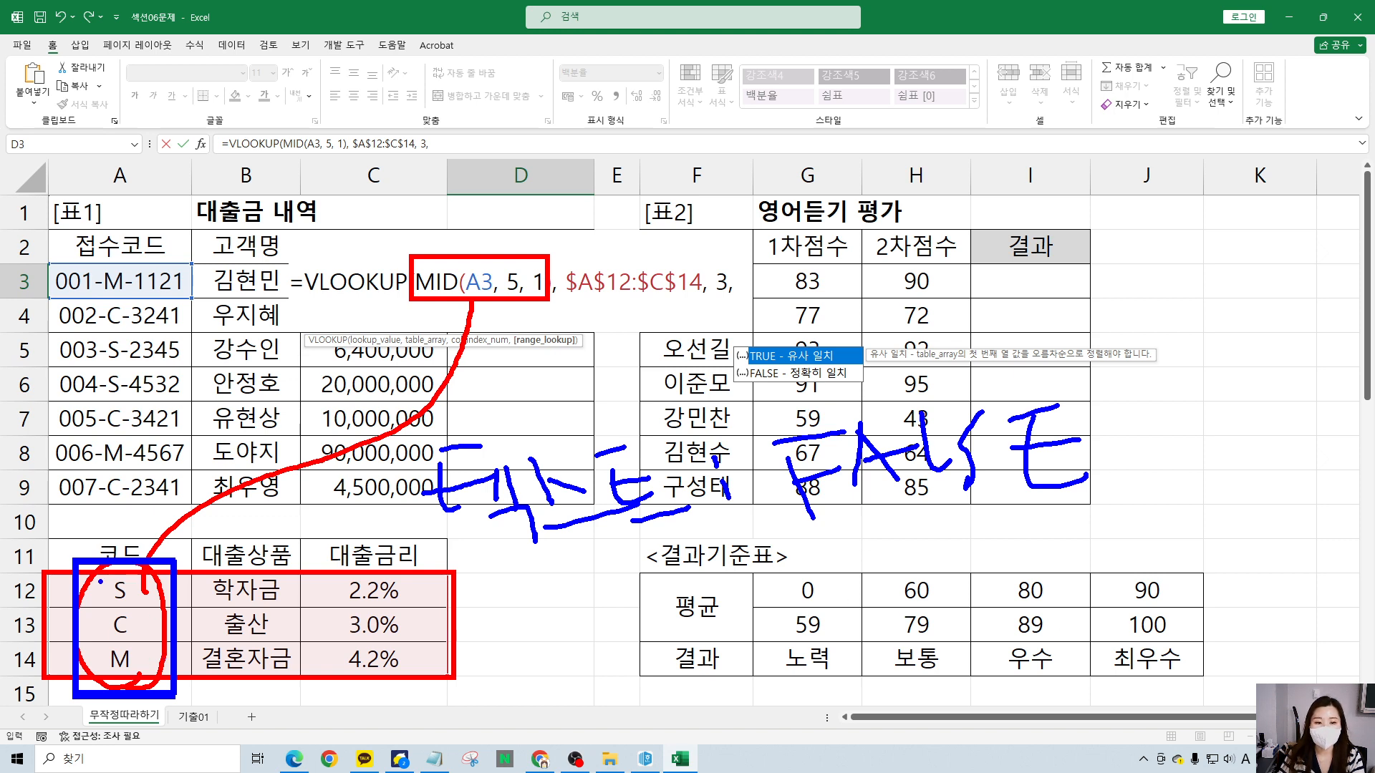
mouse_move(75, 562)
left_mouse_down()
mouse_move(121, 645)
mouse_move(176, 695)
left_mouse_up()
left_click_drag(754, 520, 1173, 525)
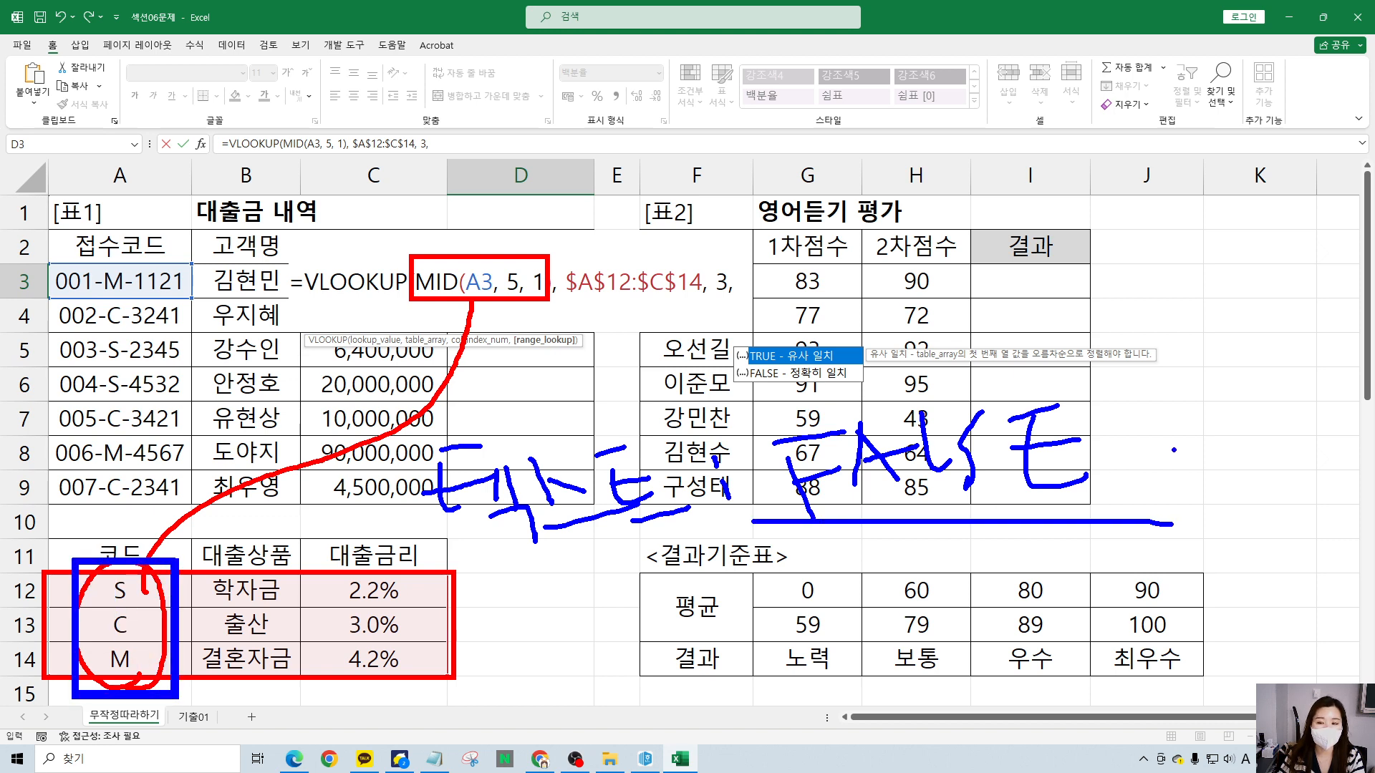
left_click_drag(1175, 451, 1264, 423)
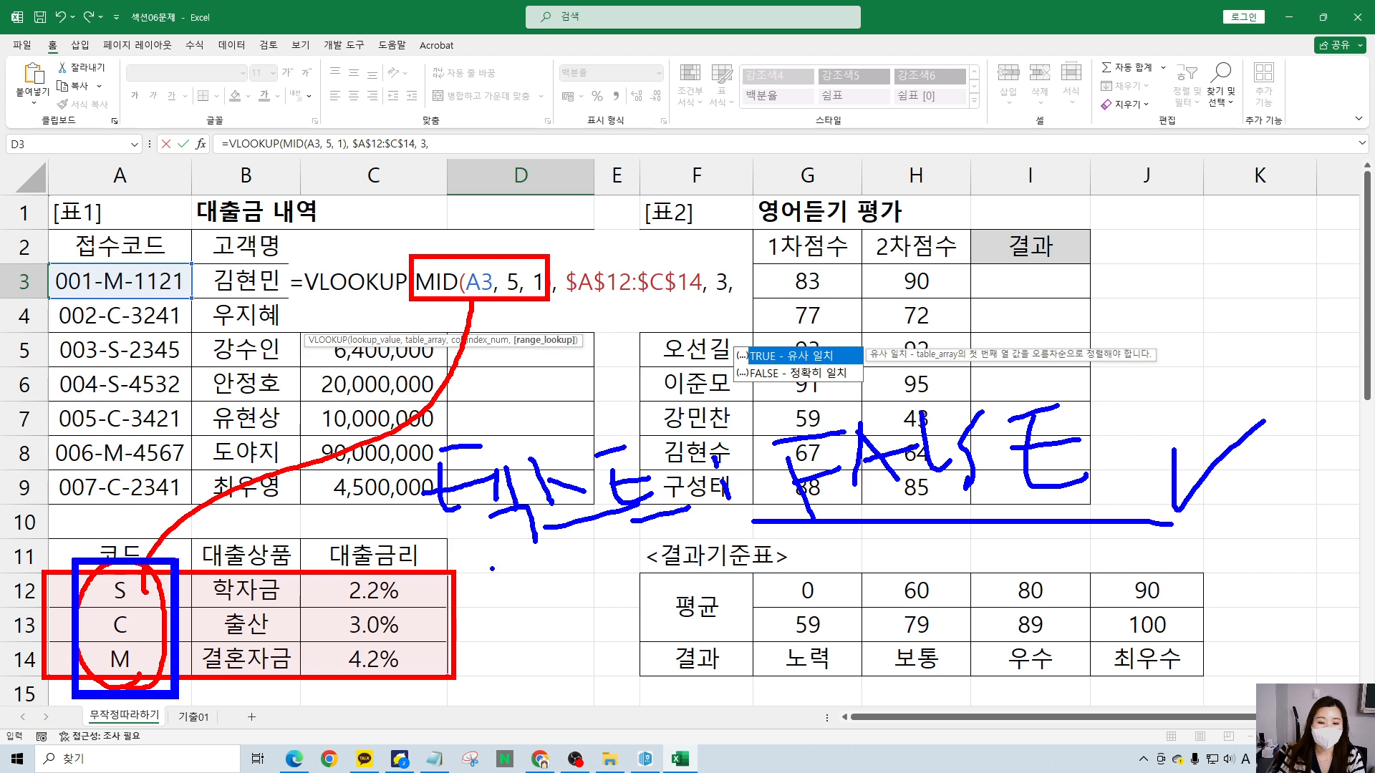
- Handwrite "숫자 :" below the text-lookup note to start the note for numeric lookups
left_click_drag(494, 571, 488, 608)
mouse_move(502, 573)
left_mouse_down()
mouse_move(573, 603)
mouse_move(573, 650)
mouse_move(519, 678)
left_mouse_up()
left_click_drag(566, 653, 610, 676)
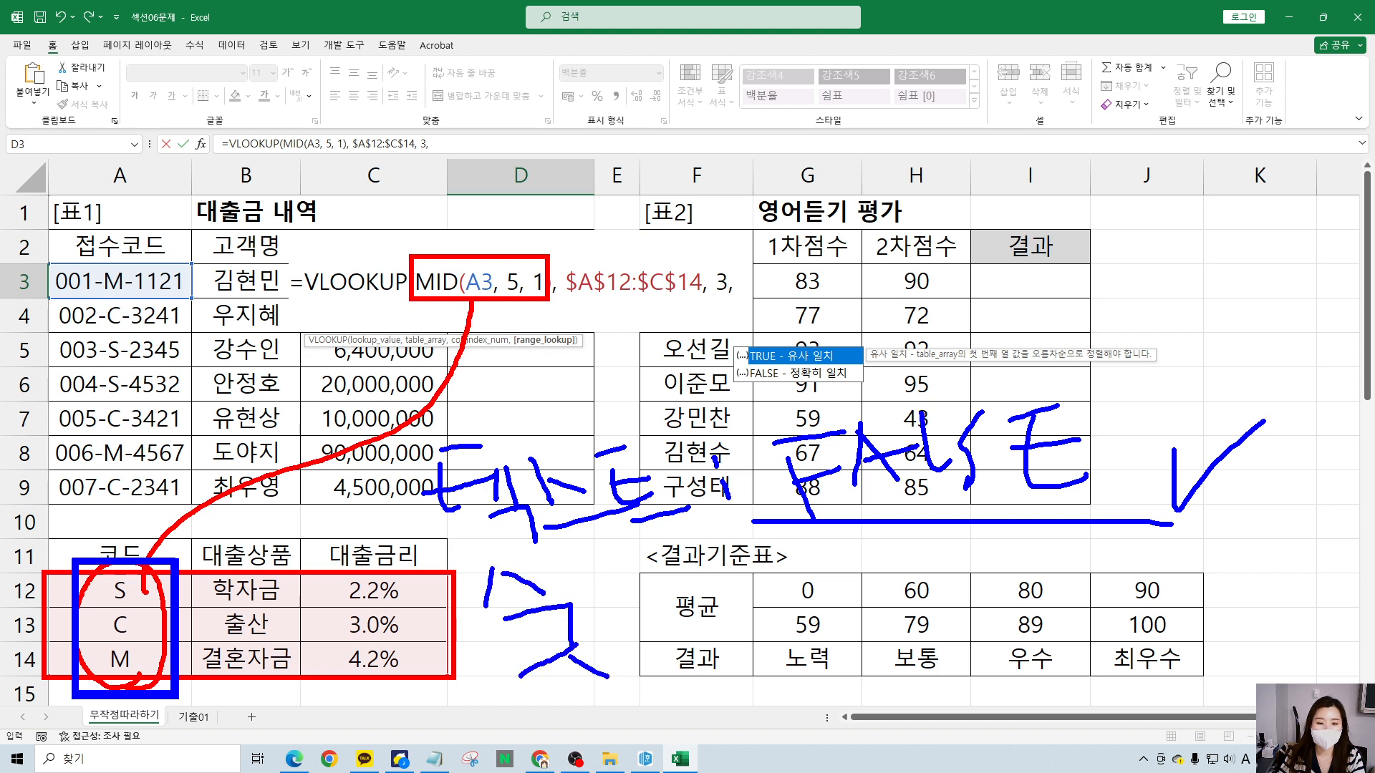
mouse_move(584, 572)
left_mouse_down()
mouse_move(639, 639)
mouse_move(703, 631)
left_mouse_up()
mouse_move(710, 558)
left_mouse_down()
mouse_move(727, 673)
mouse_move(745, 636)
left_mouse_up()
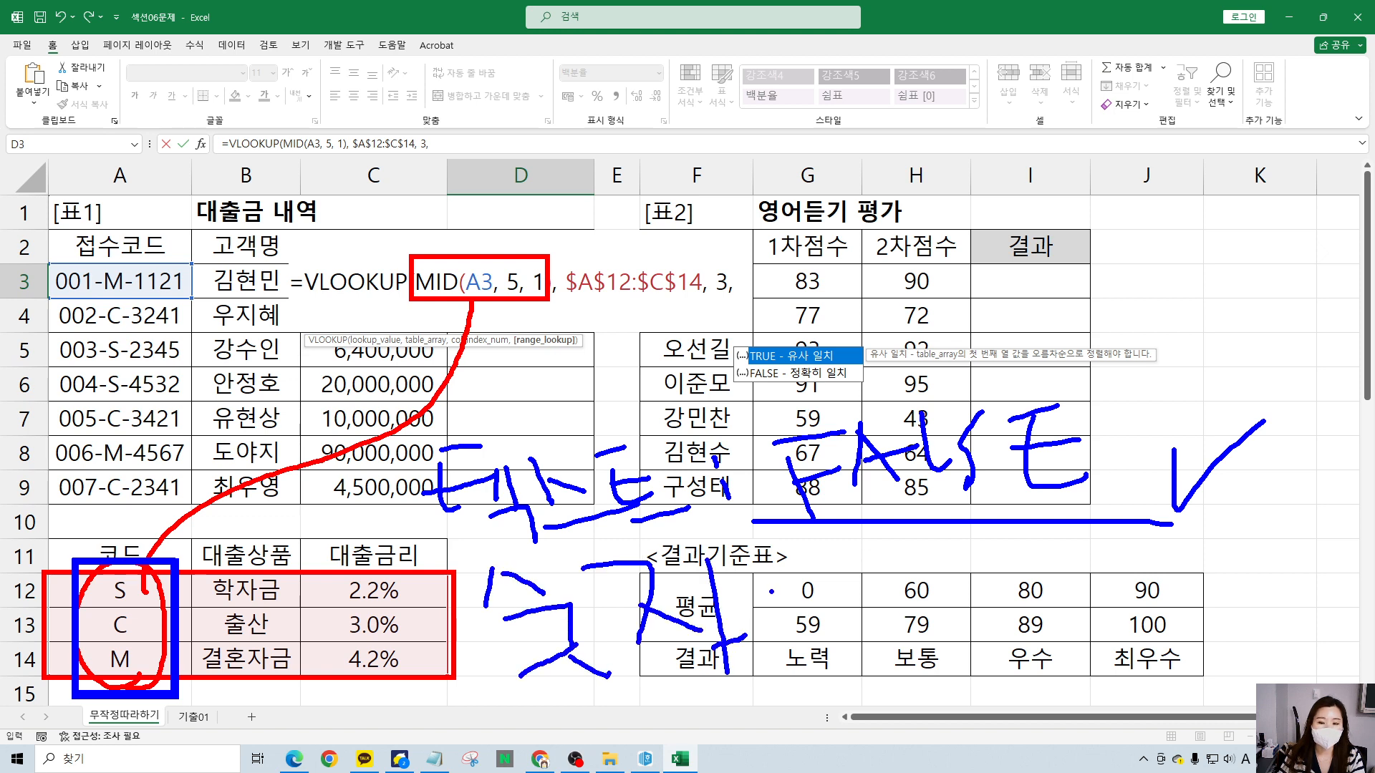
left_click_drag(772, 590, 776, 613)
left_click_drag(779, 627, 782, 650)
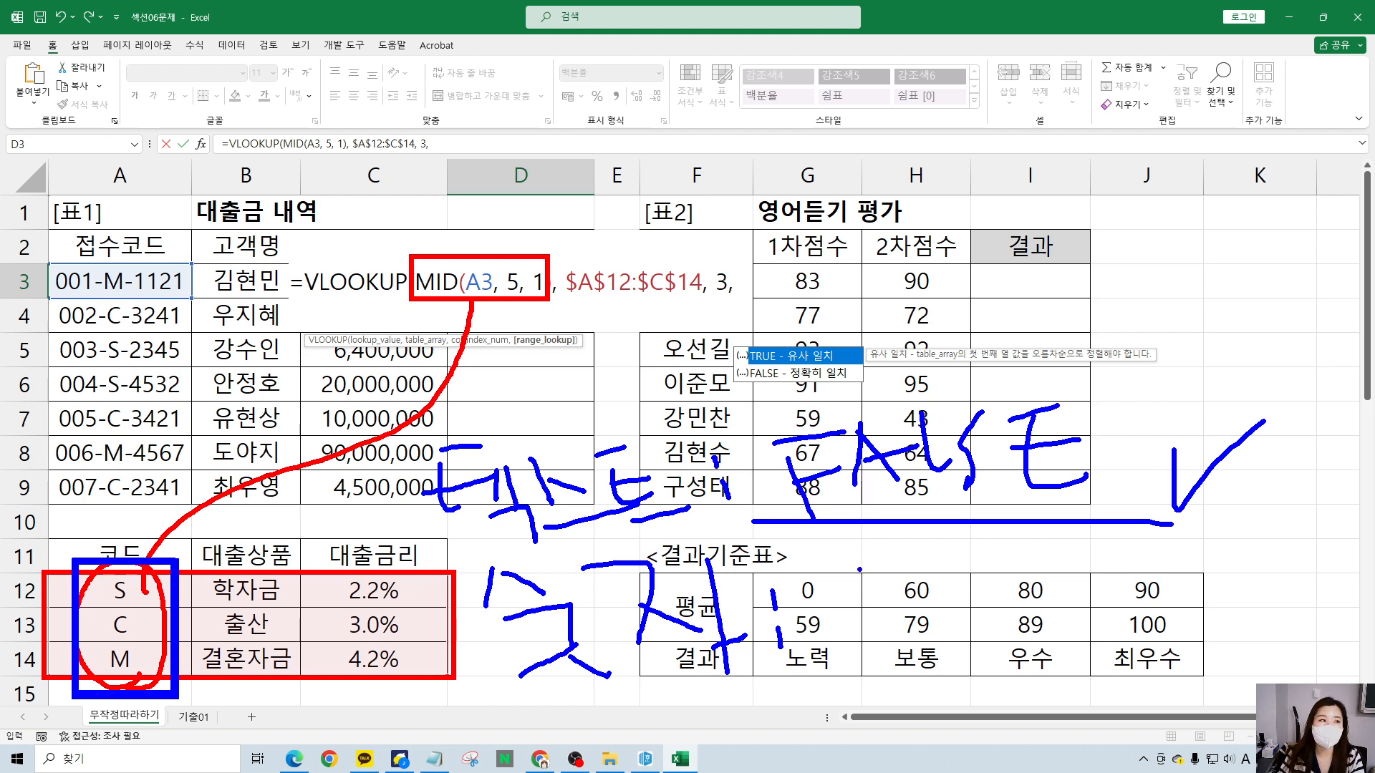
- Handwrite "오름차순" after the colon of the numeric-lookup note
mouse_move(860, 570)
left_mouse_down()
mouse_move(847, 593)
mouse_move(863, 571)
mouse_move(877, 648)
mouse_move(930, 644)
left_mouse_up()
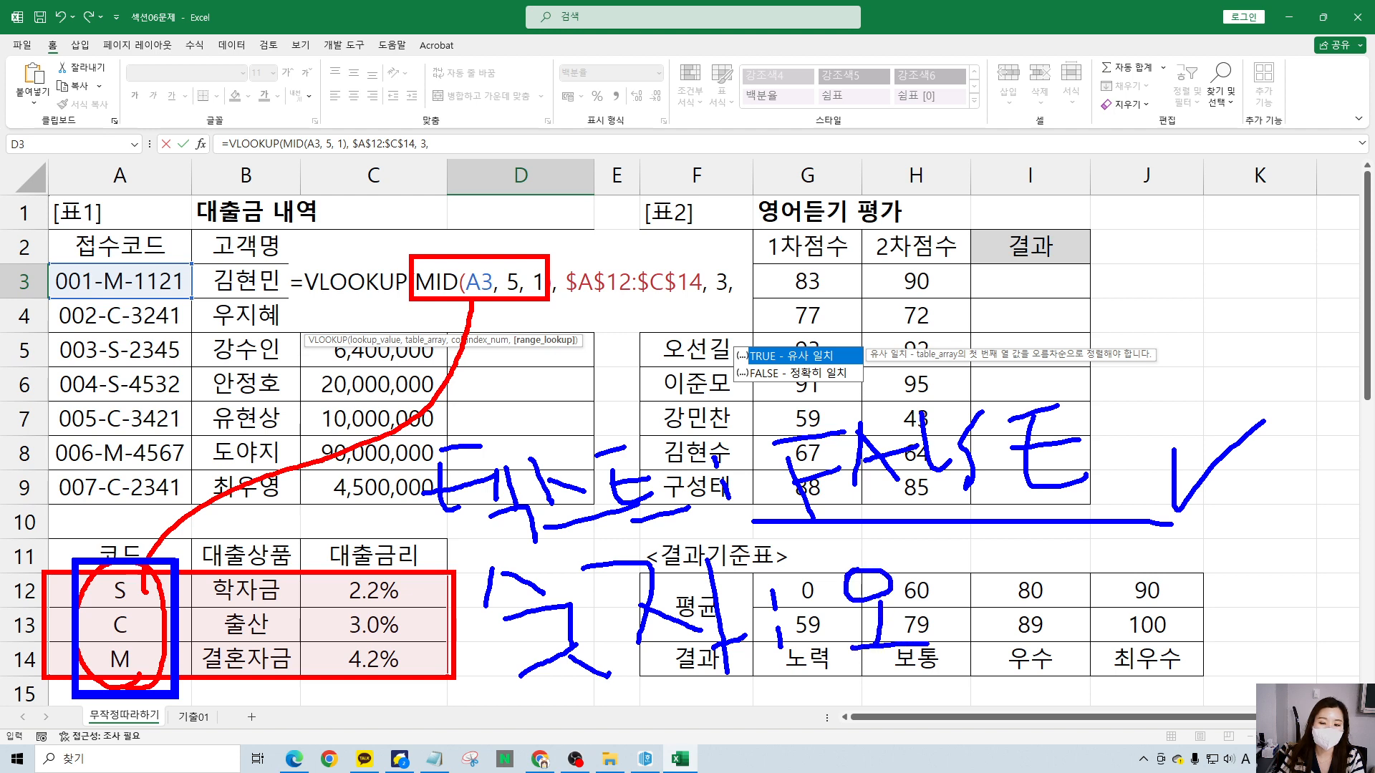
mouse_move(931, 569)
left_mouse_down()
mouse_move(931, 595)
mouse_move(982, 603)
mouse_move(986, 627)
left_mouse_up()
mouse_move(945, 645)
left_mouse_down()
mouse_move(949, 676)
mouse_move(988, 652)
left_mouse_up()
left_click_drag(1010, 570, 1012, 619)
mouse_move(997, 613)
left_mouse_down()
mouse_move(1001, 657)
mouse_move(1073, 656)
left_mouse_up()
left_click_drag(1075, 571, 1083, 661)
left_click_drag(1082, 634, 1111, 624)
left_click_drag(1115, 569, 1117, 620)
left_click_drag(1121, 587, 1129, 577)
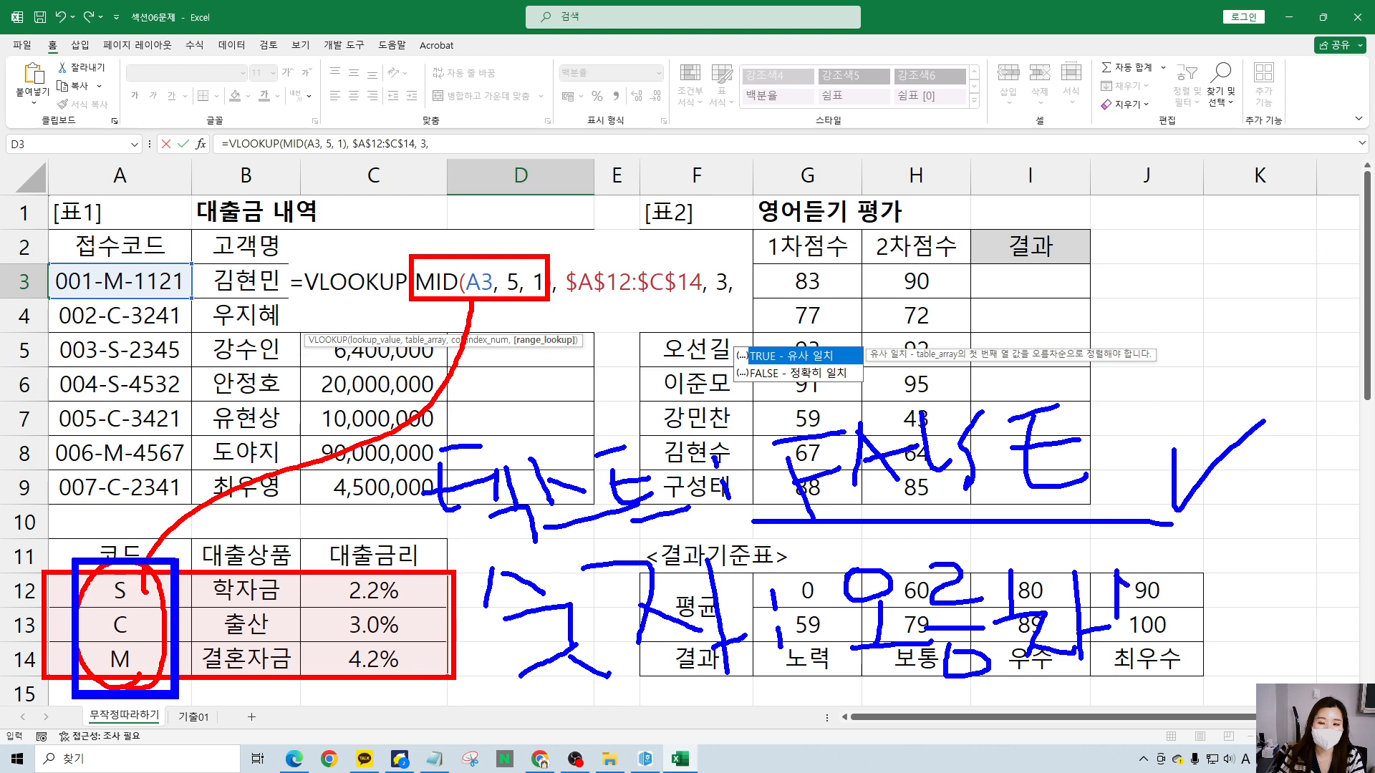
left_click_drag(1083, 620, 1115, 611)
mouse_move(1121, 613)
left_mouse_down()
mouse_move(1140, 606)
mouse_move(1139, 640)
left_mouse_up()
mouse_move(1108, 628)
left_mouse_down()
mouse_move(1110, 647)
mouse_move(1163, 642)
left_mouse_up()
- Complete the numeric-lookup note with the word TRUE and re-outline the codes in A12:A14
left_click_drag(1174, 573, 1236, 563)
left_click_drag(1216, 593, 1217, 656)
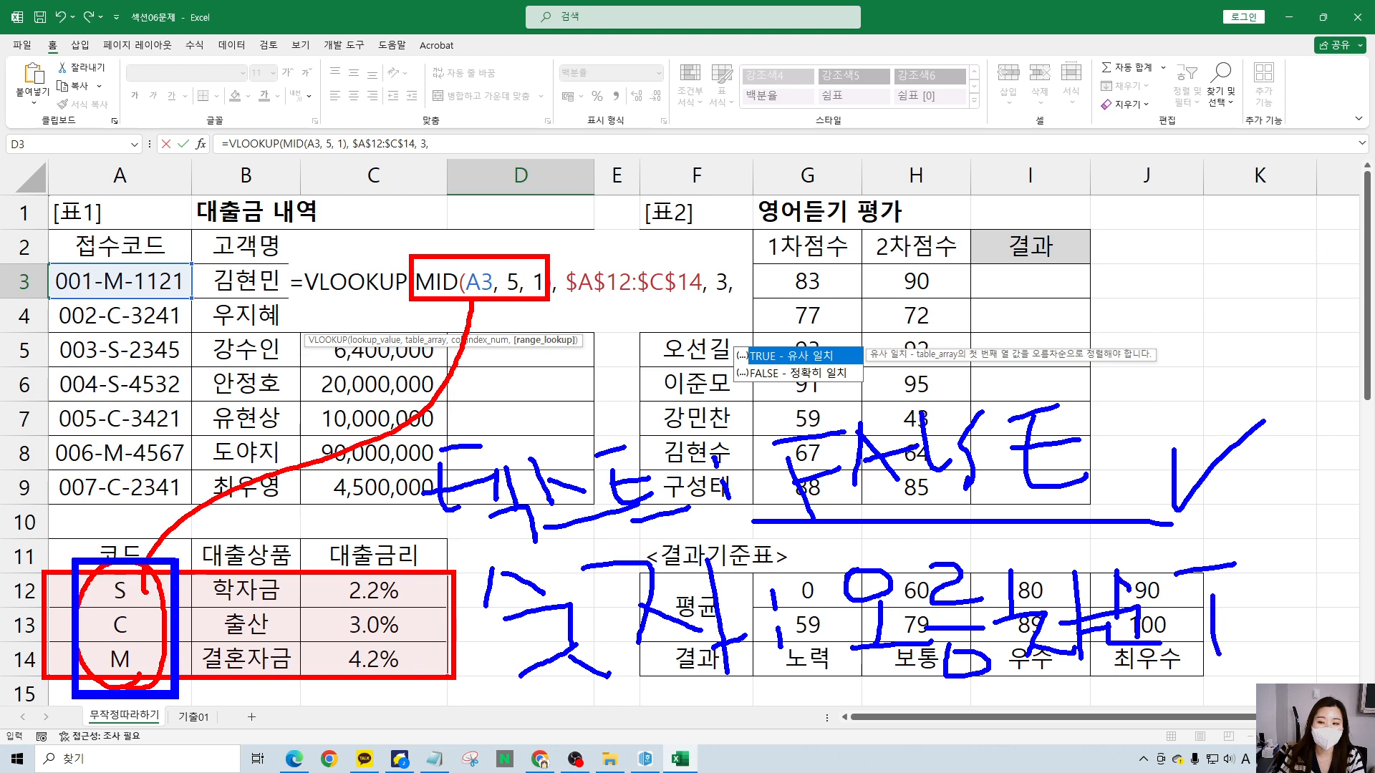
mouse_move(1250, 558)
left_mouse_down()
mouse_move(1261, 660)
mouse_move(1289, 613)
left_mouse_up()
left_click_drag(1304, 561, 1341, 633)
mouse_move(1344, 575)
left_mouse_down()
mouse_move(1363, 566)
mouse_move(1370, 640)
mouse_move(1373, 609)
left_mouse_up()
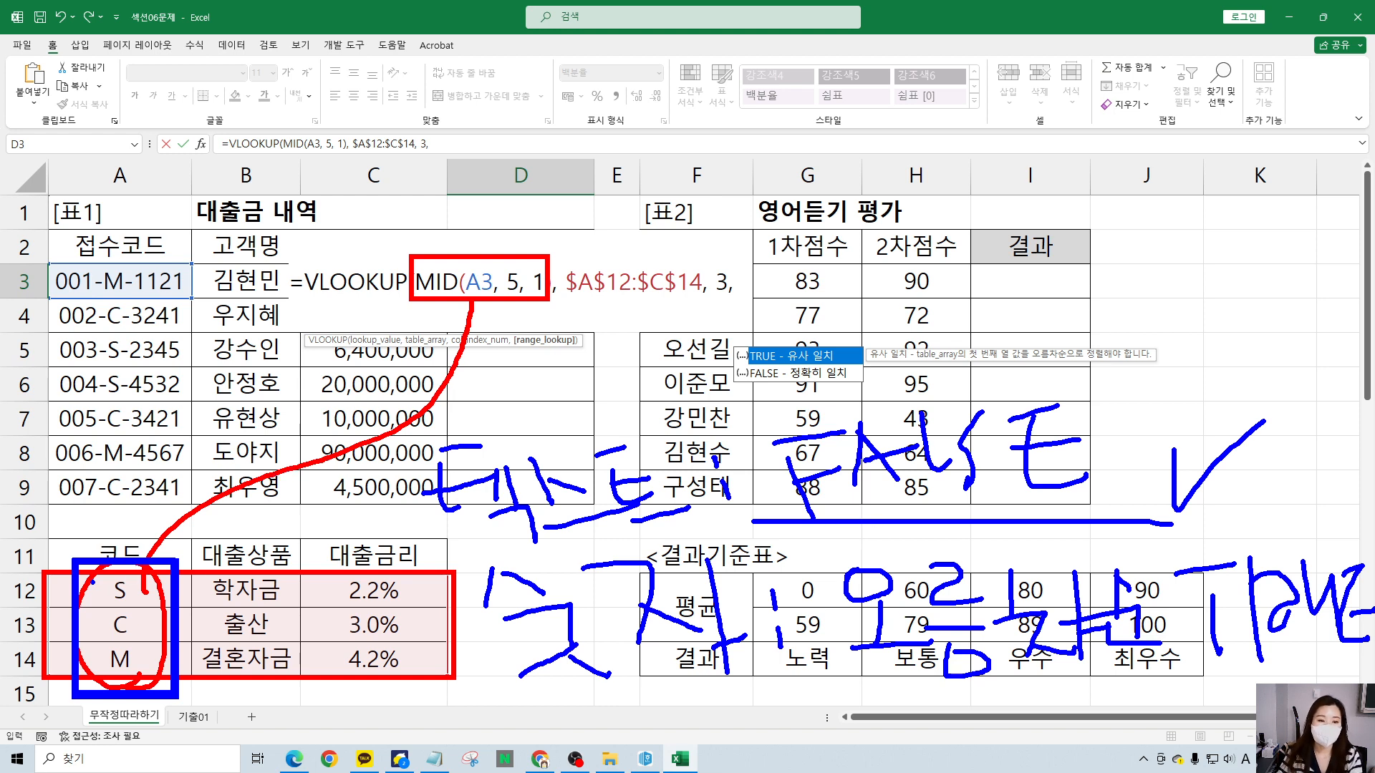
left_click_drag(76, 561, 176, 696)
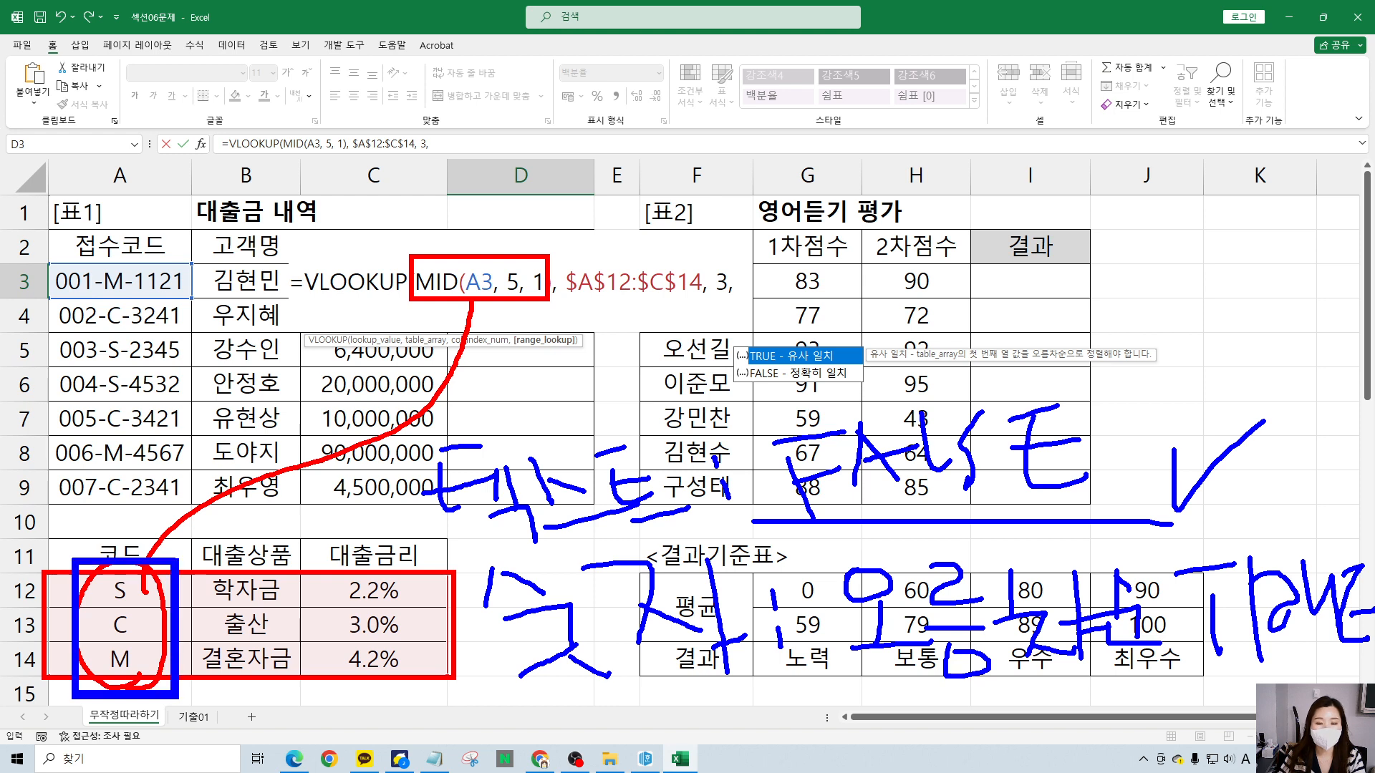
- Clear the marks, set range_lookup to FALSE for an exact match, and close the VLOOKUP parenthesis
key("Escape")
left_click(796, 363)
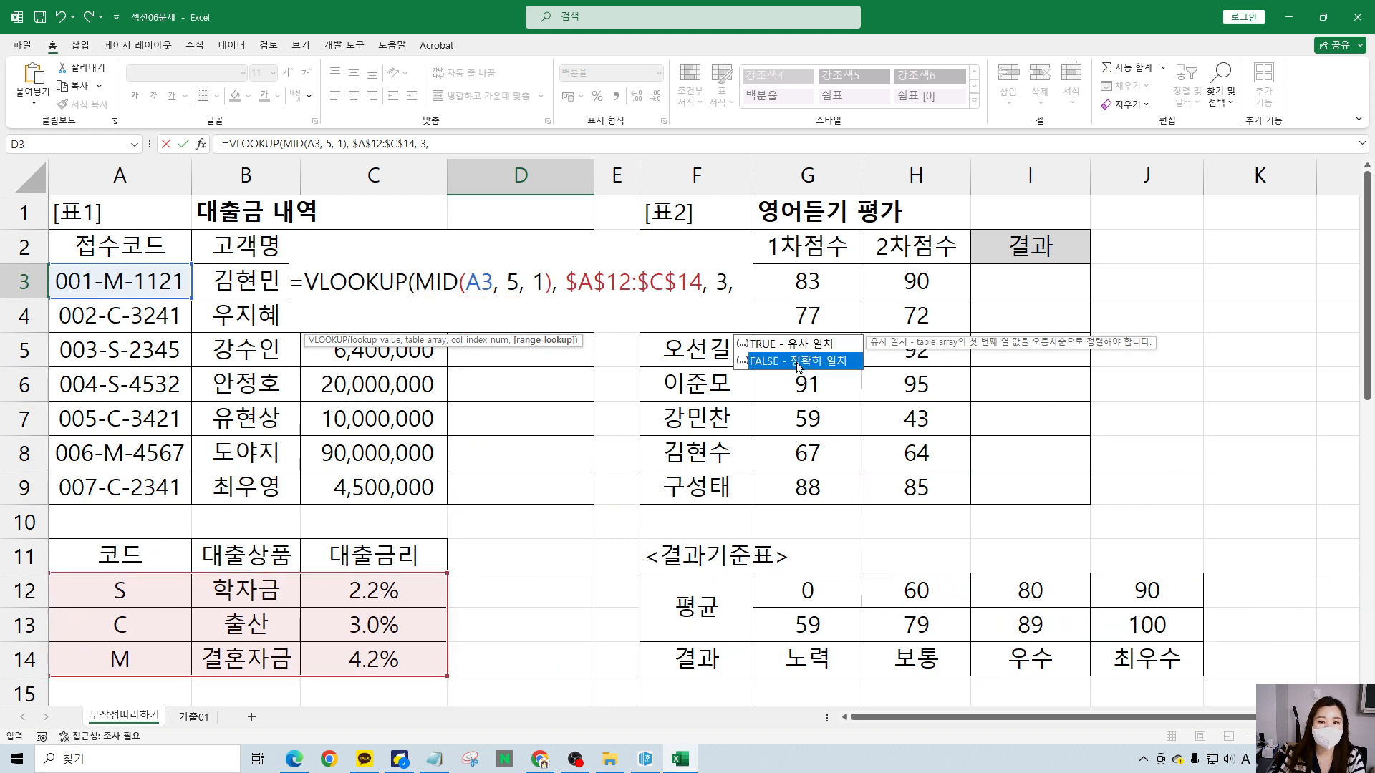
double_click(796, 362)
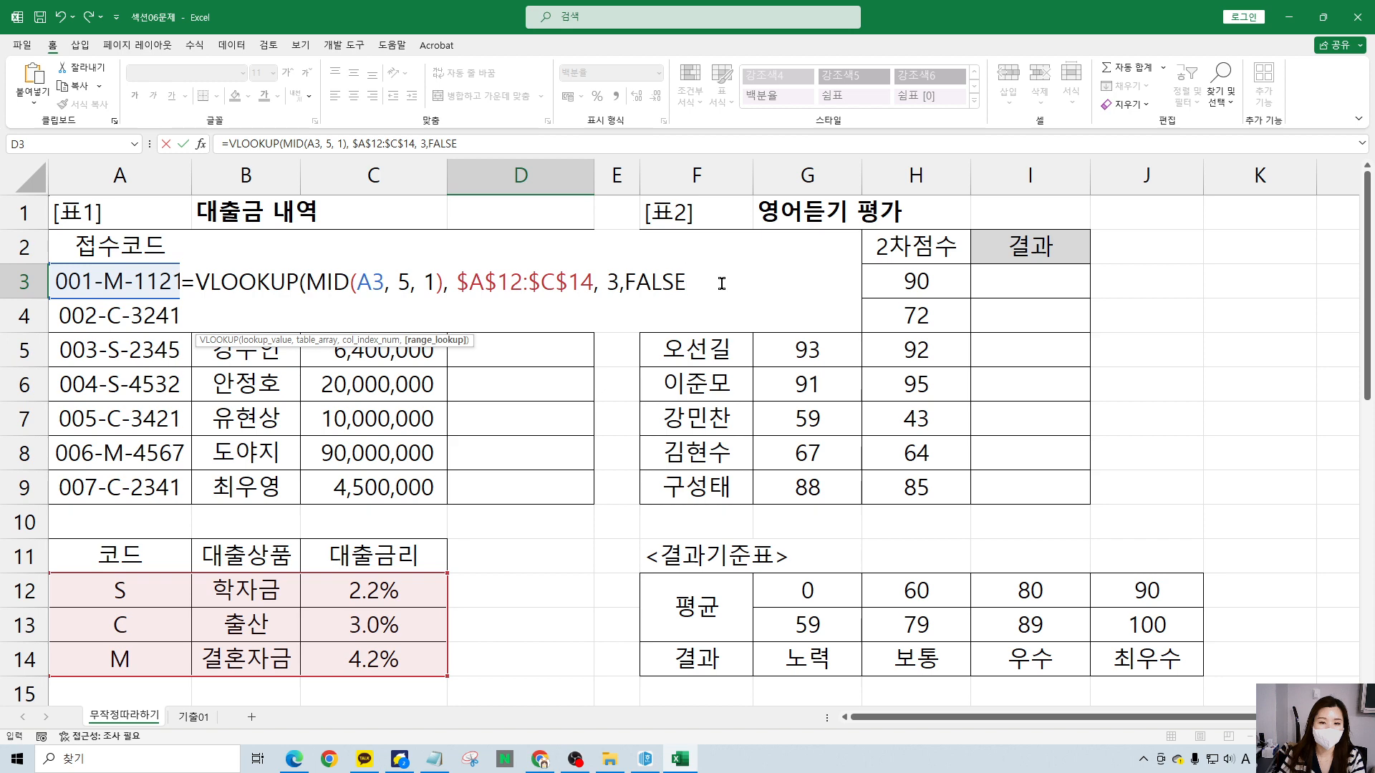
type(")")
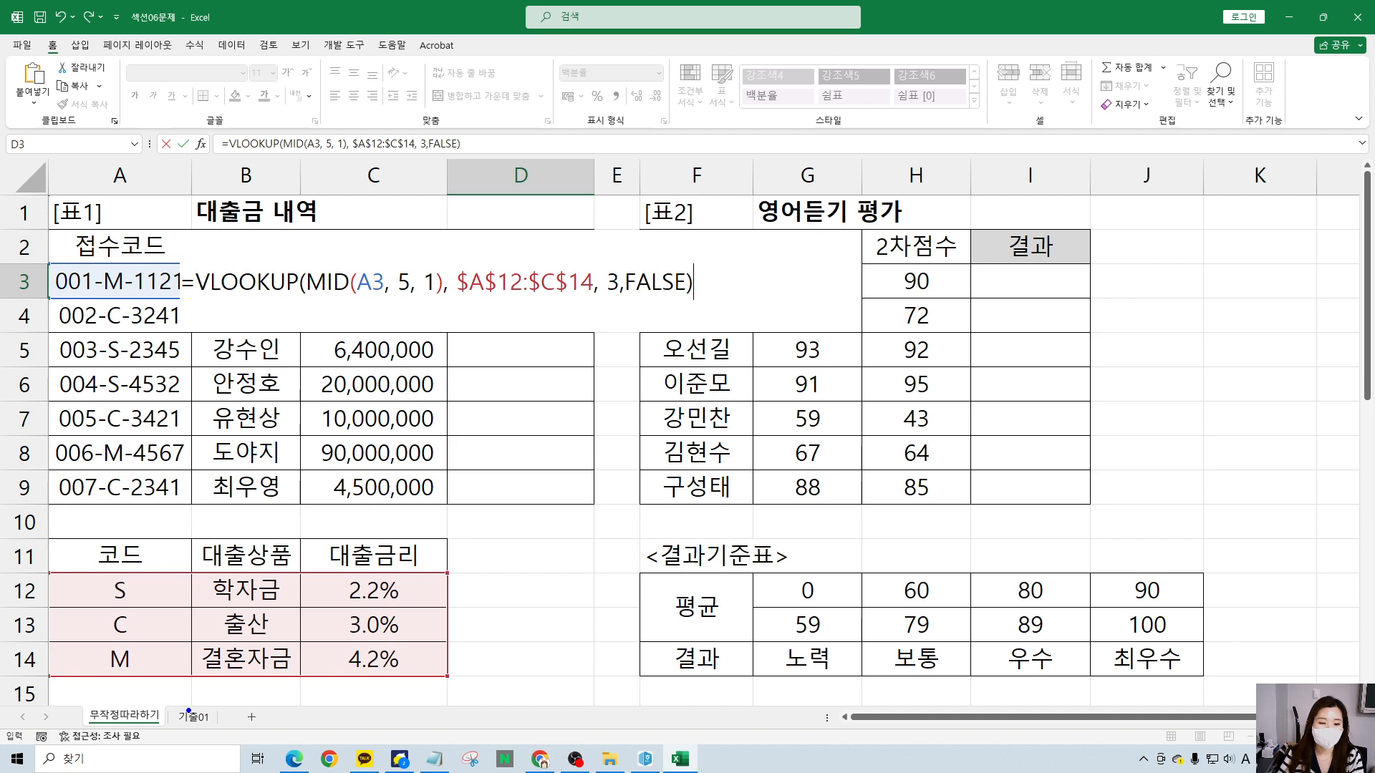
- Circle the codes in A12:A14, draw an arrow from them to the MID expression, and box that expression
mouse_move(151, 680)
left_mouse_down()
mouse_move(101, 686)
mouse_move(81, 595)
mouse_move(143, 564)
mouse_move(161, 649)
mouse_move(143, 679)
left_mouse_up()
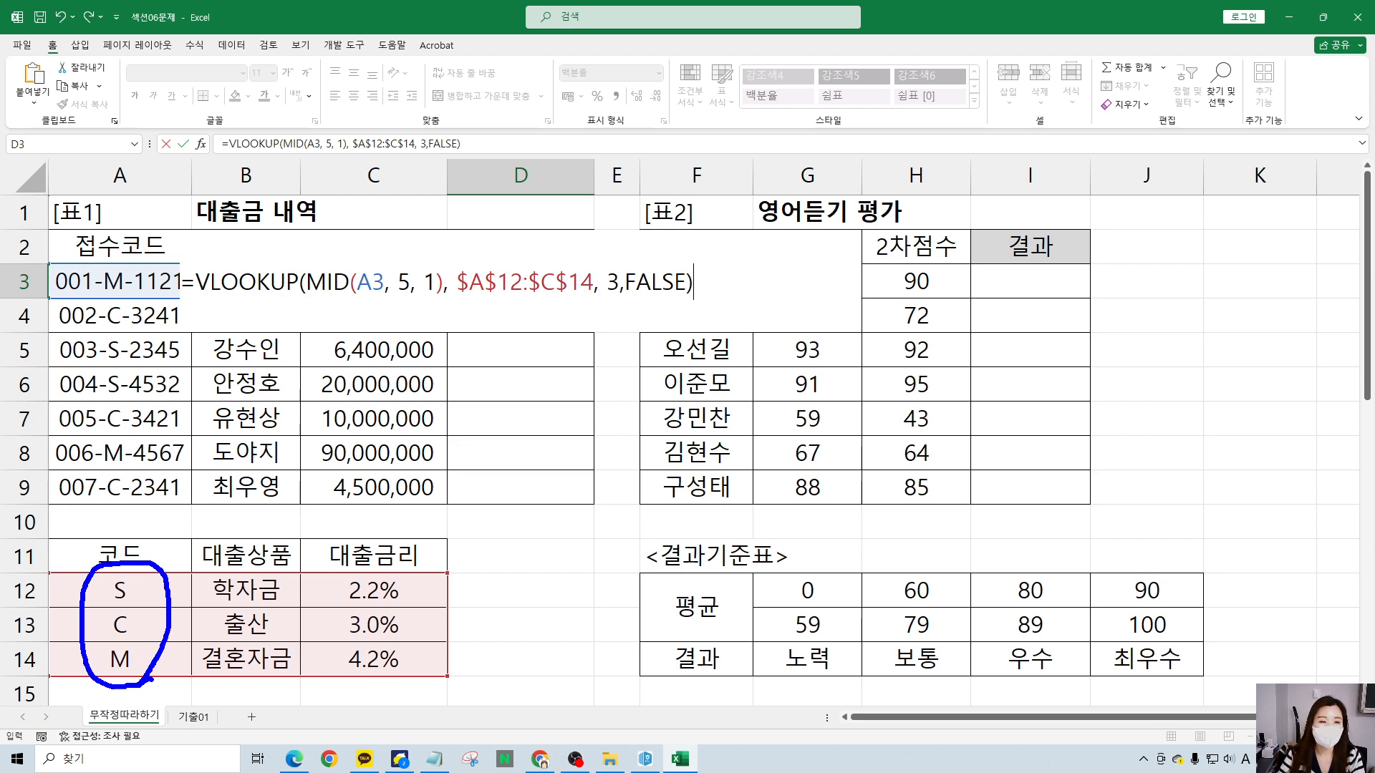
mouse_move(146, 589)
left_mouse_down()
mouse_move(365, 343)
mouse_move(344, 328)
mouse_move(393, 323)
left_mouse_up()
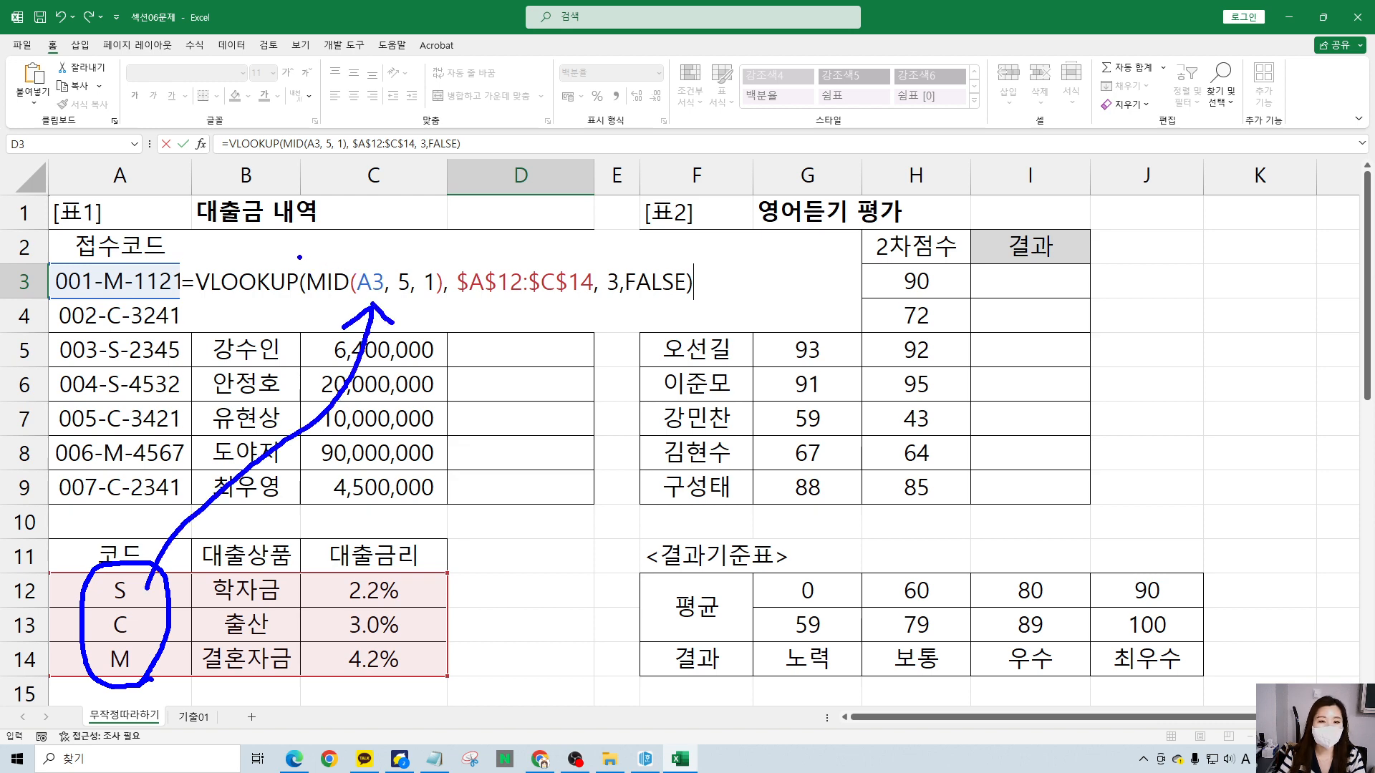
mouse_move(299, 257)
left_mouse_down()
mouse_move(438, 304)
mouse_move(443, 258)
mouse_move(300, 257)
left_mouse_up()
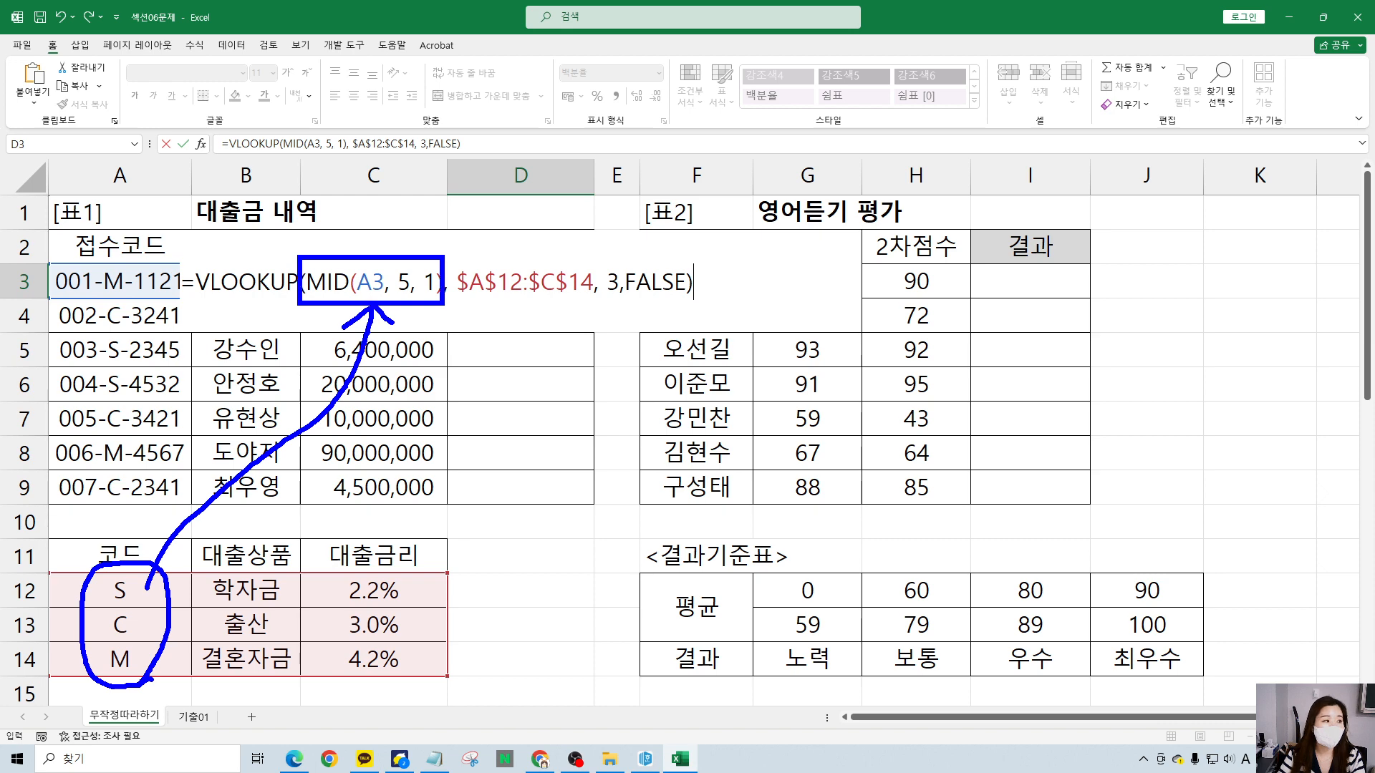
- Mark table_array with an arrow and underline, label the column index 3, check FALSE, and clear the marks
mouse_move(412, 237)
left_mouse_down()
mouse_move(525, 249)
mouse_move(554, 215)
left_mouse_up()
mouse_move(456, 308)
left_mouse_down()
mouse_move(577, 301)
mouse_move(612, 329)
mouse_move(584, 432)
left_mouse_up()
left_click(605, 360)
left_click_drag(649, 237, 694, 195)
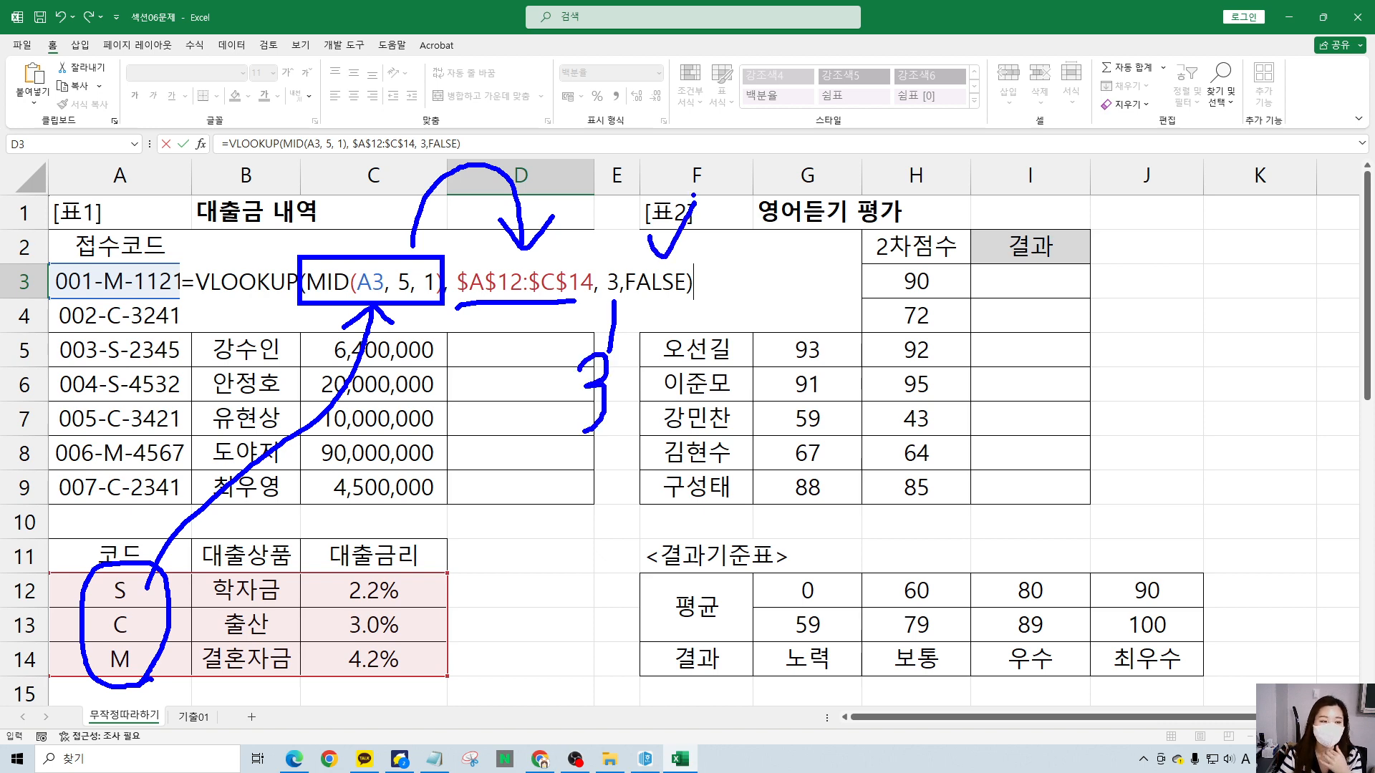
key("Escape")
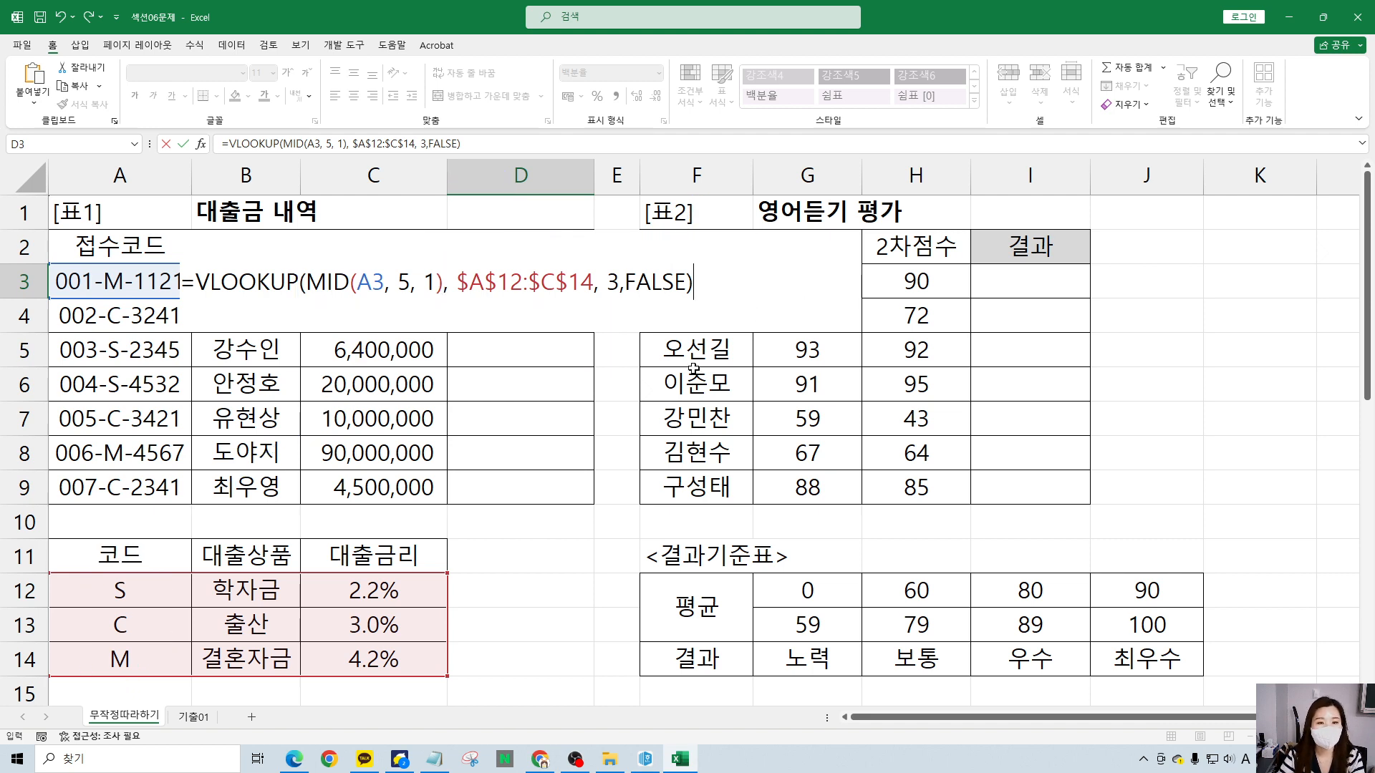
- Commit the VLOOKUP formula in D3 and fill it down through D9
key("Return")
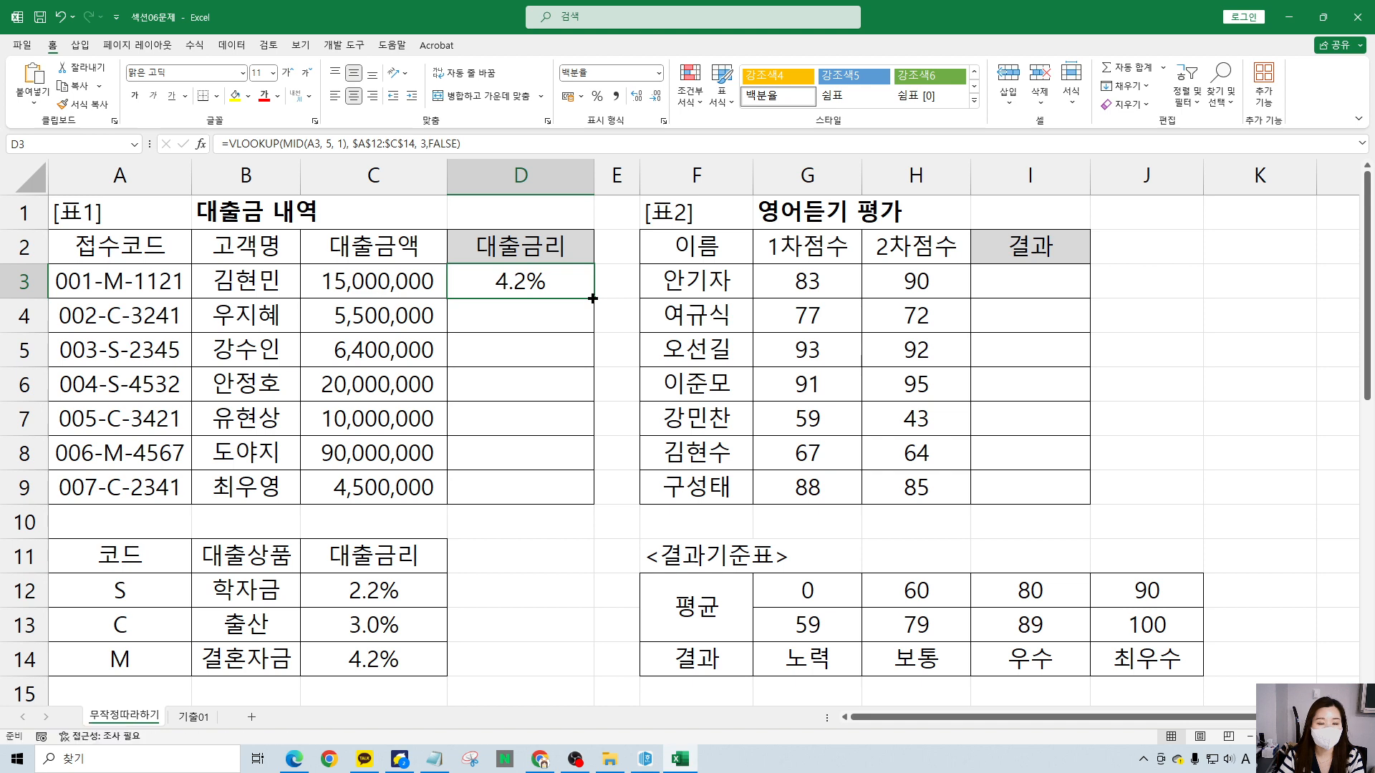
double_click(589, 292)
- Reopen the D3 formula, circle the codes in A12:A14, box and point at the MID expression, and clear the marks
key("F2")
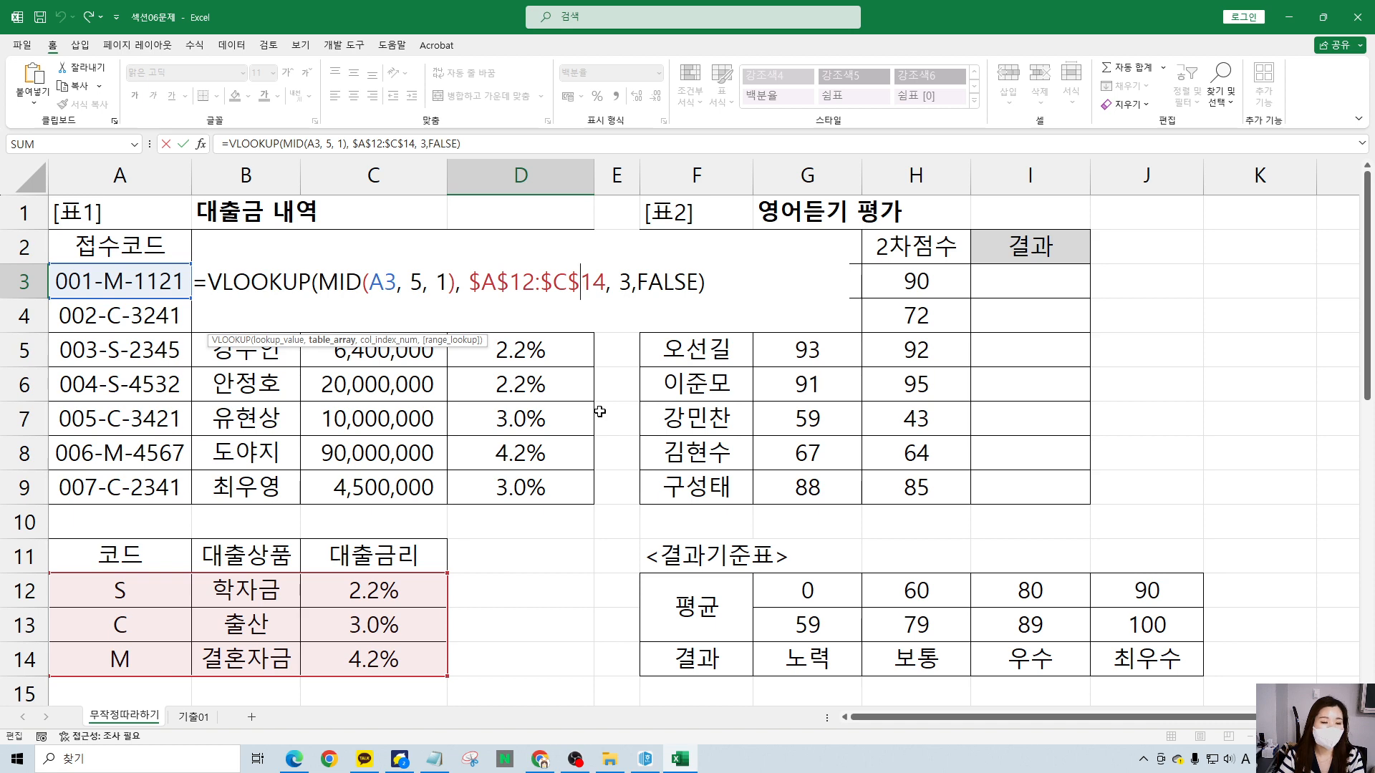
mouse_move(147, 676)
left_mouse_down()
mouse_move(67, 600)
mouse_move(148, 562)
mouse_move(148, 664)
left_mouse_up()
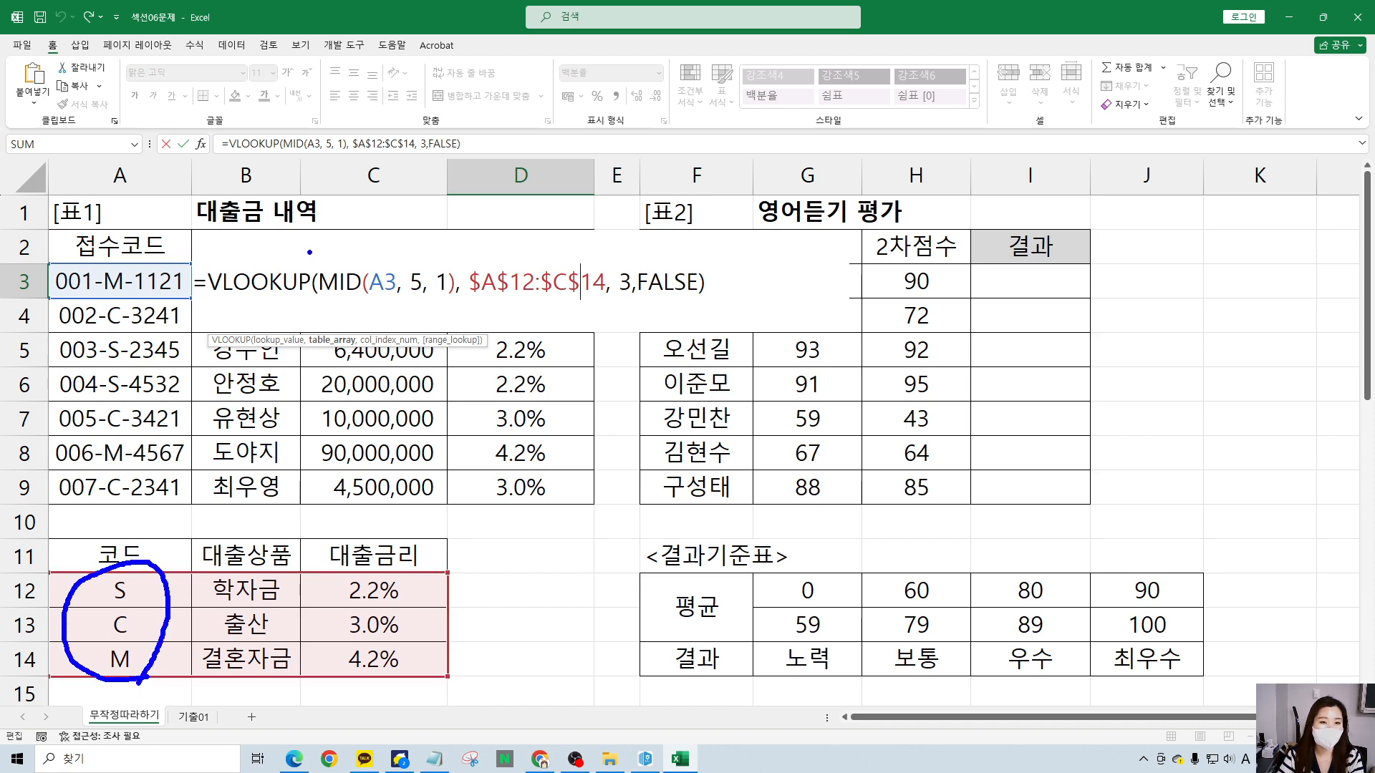
left_click_drag(309, 251, 459, 304)
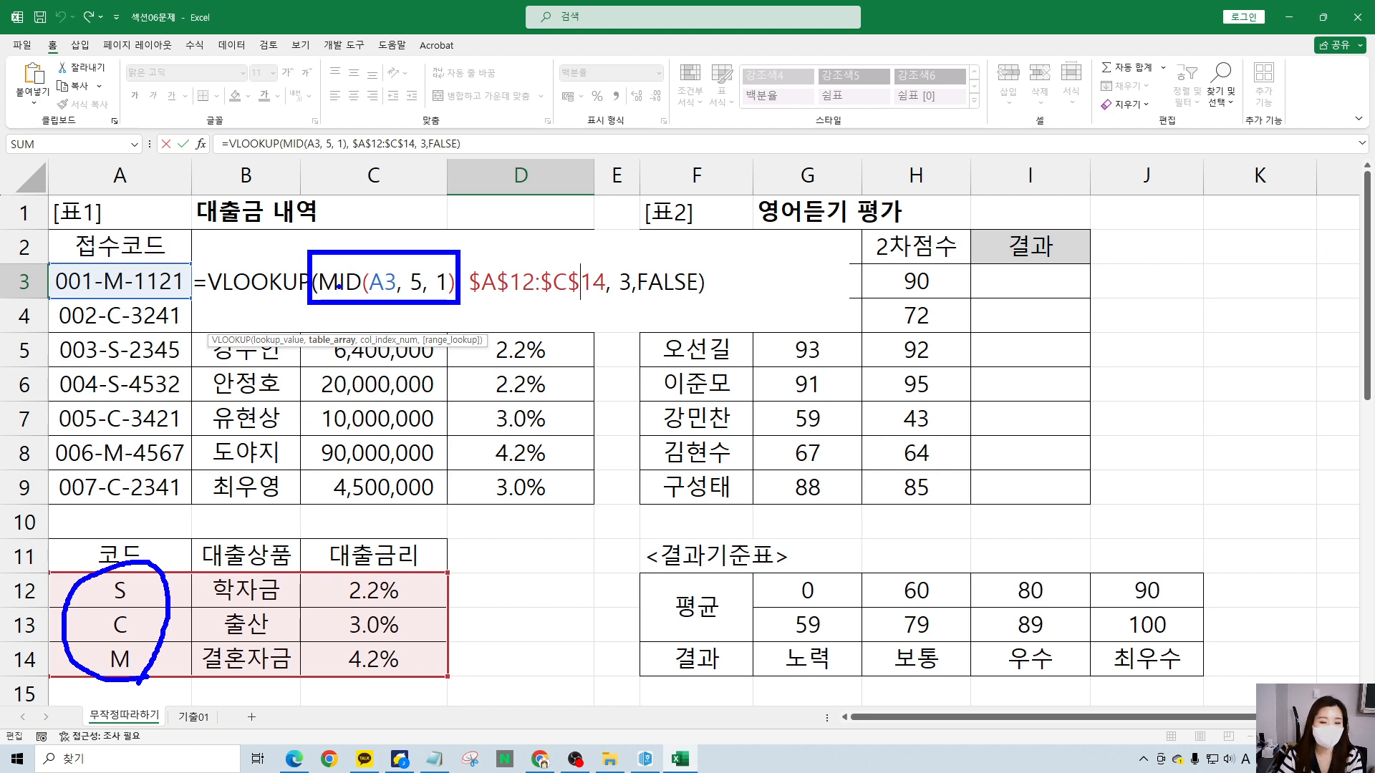
left_click_drag(362, 189, 396, 202)
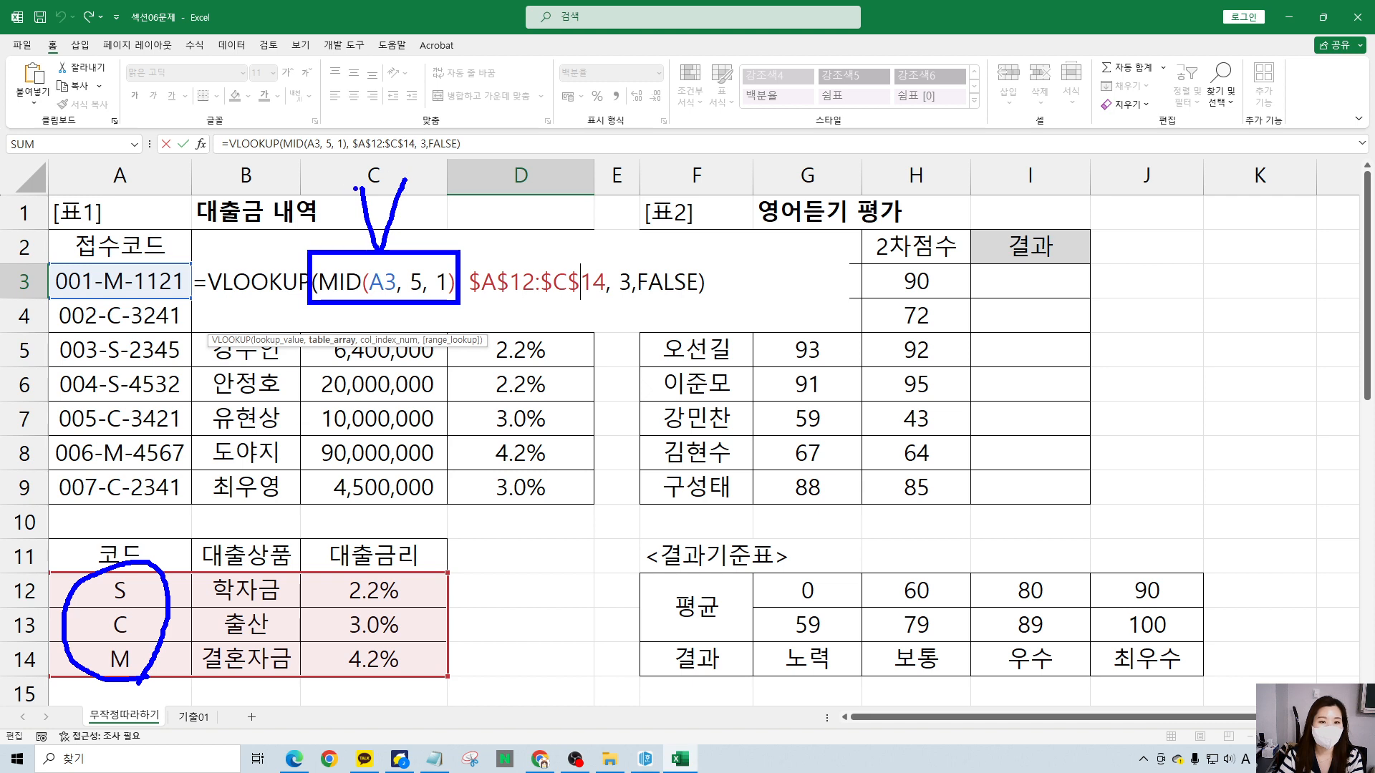
mouse_move(355, 189)
left_mouse_down()
mouse_move(378, 247)
mouse_move(409, 189)
left_mouse_up()
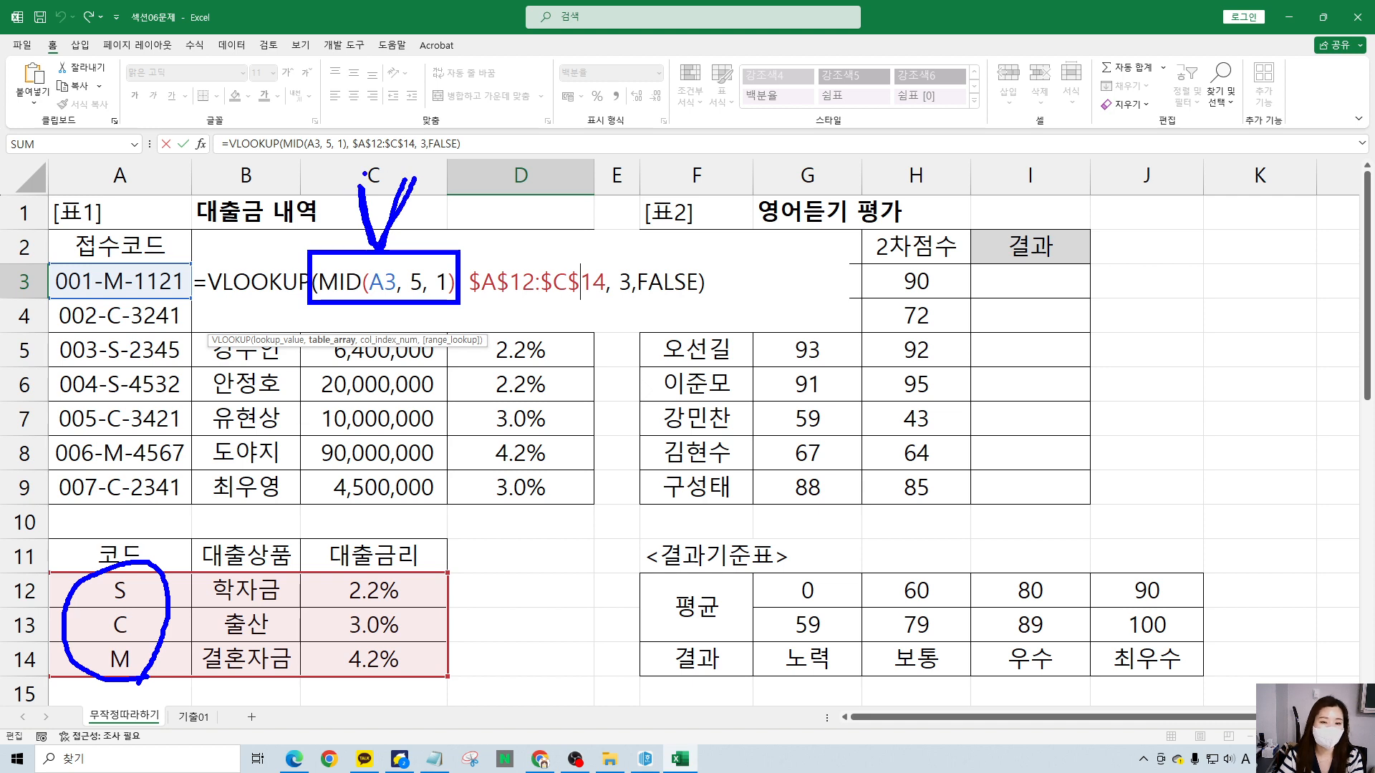
key("Escape")
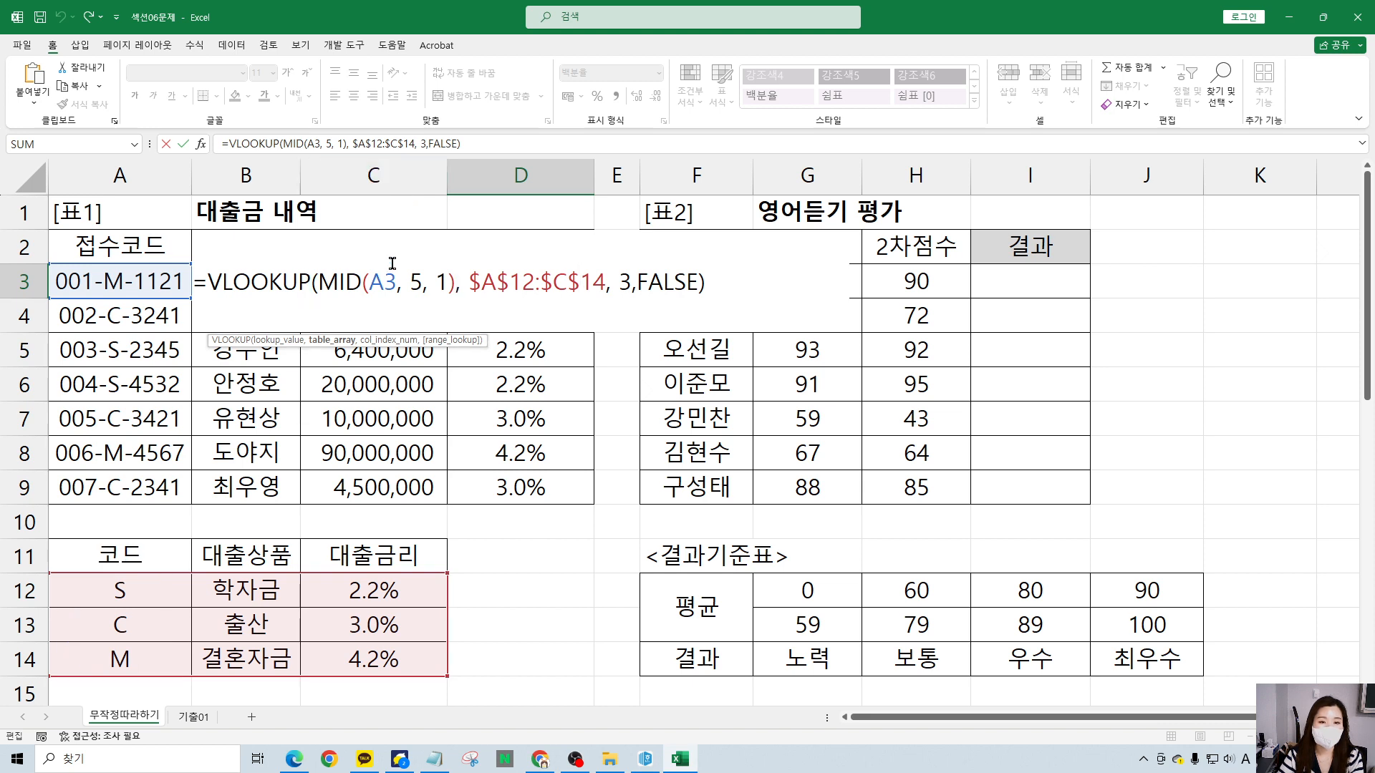
key("Return")
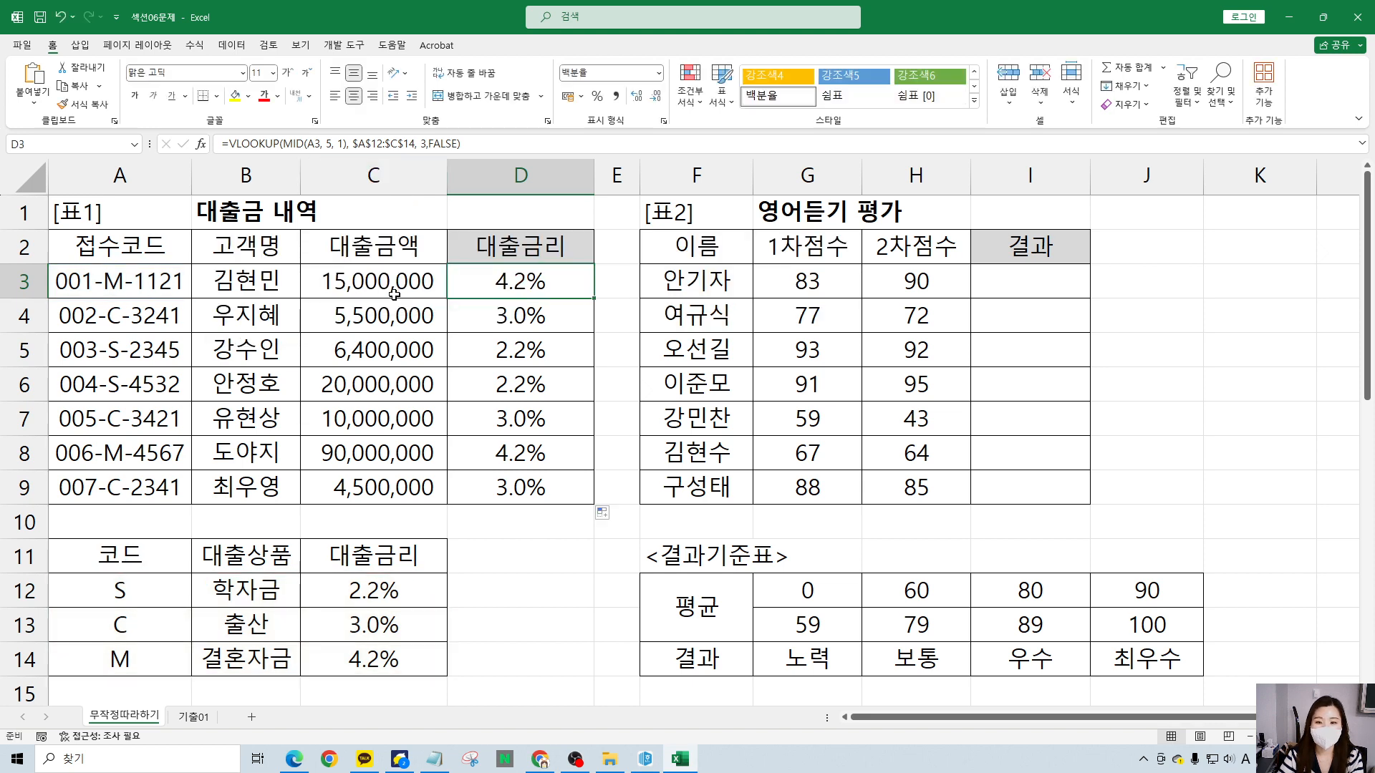
- Switch to the textbook PDF, mark exercise 2's condition on averaging both scores, clear the marks, and highlight AVERAGE
left_click(1036, 282)
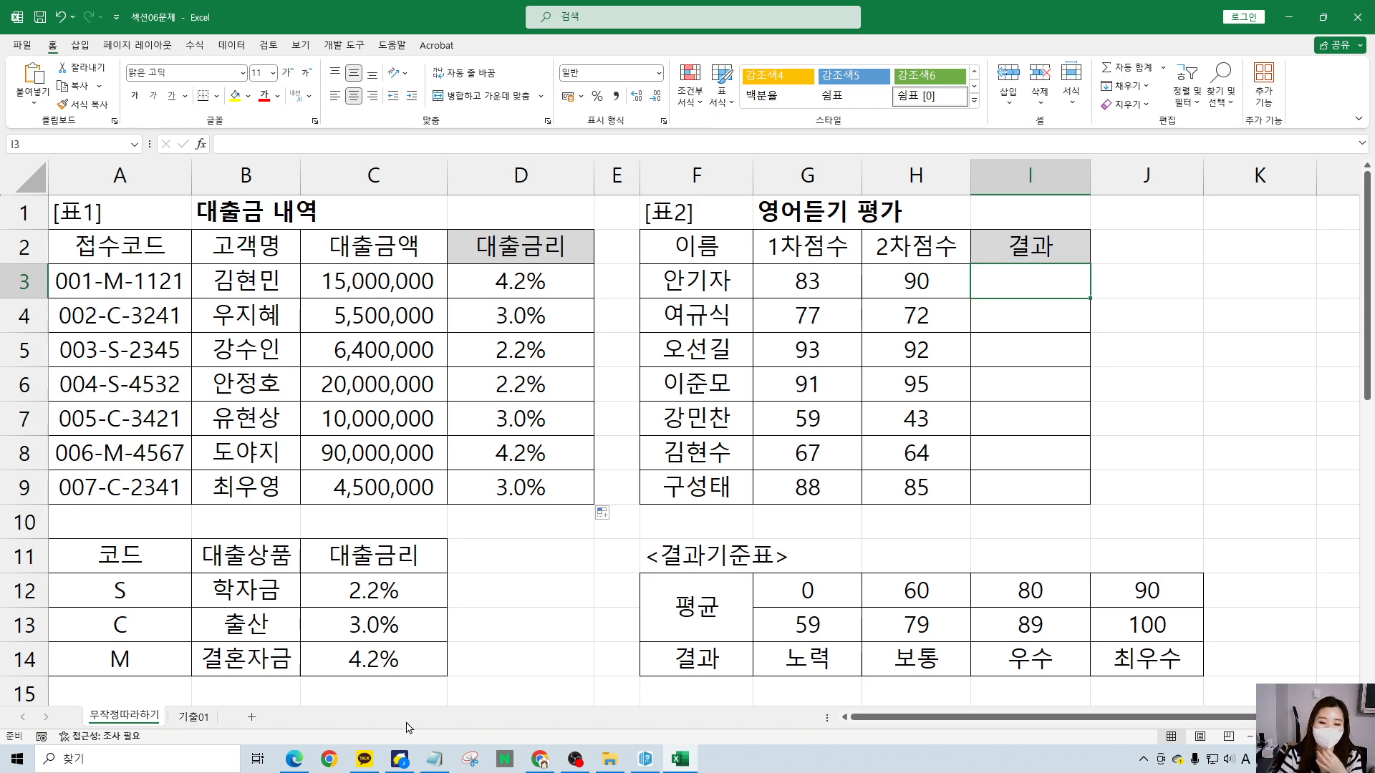
left_click_drag(0, 31, 857, 70)
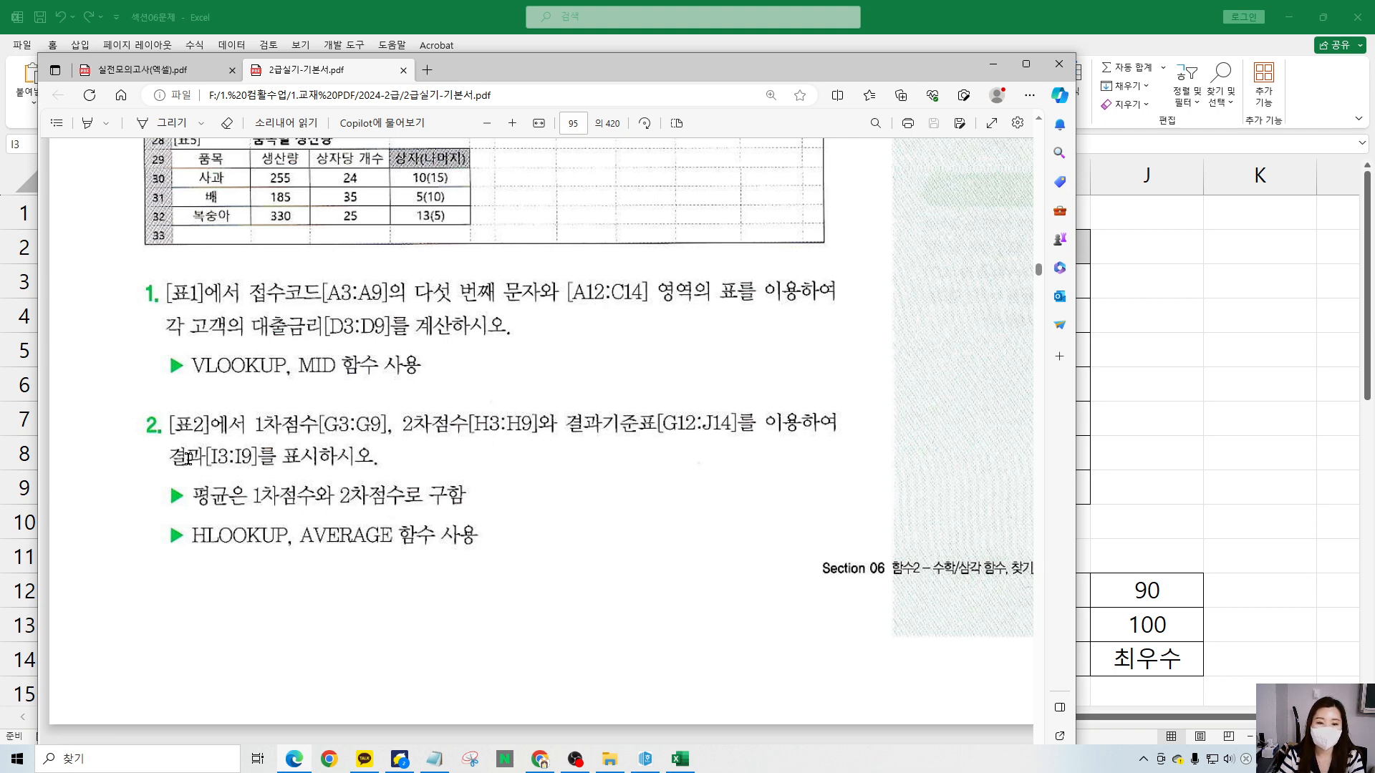
left_click_drag(172, 458, 448, 500)
left_click(466, 464)
mouse_move(204, 517)
left_mouse_down()
mouse_move(208, 457)
mouse_move(196, 534)
mouse_move(553, 510)
left_mouse_up()
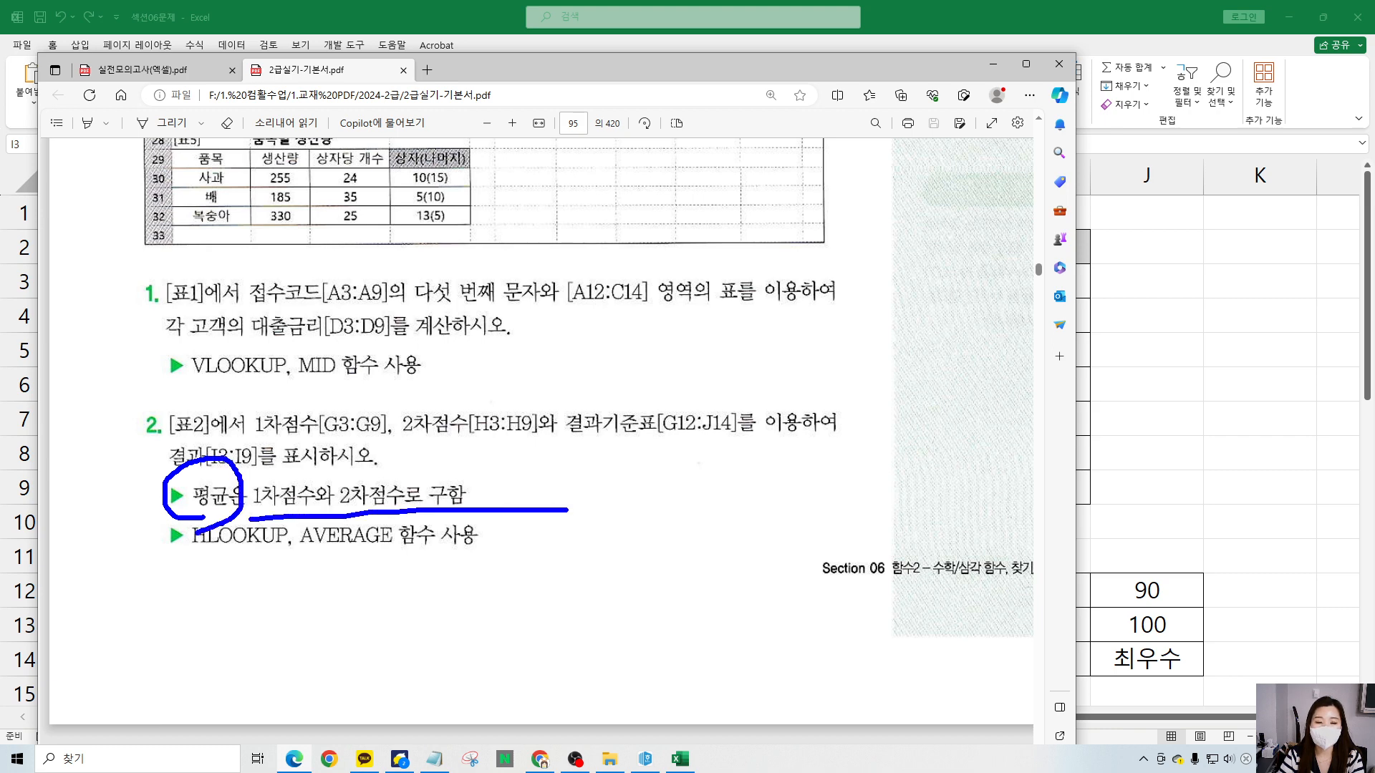
key("Escape")
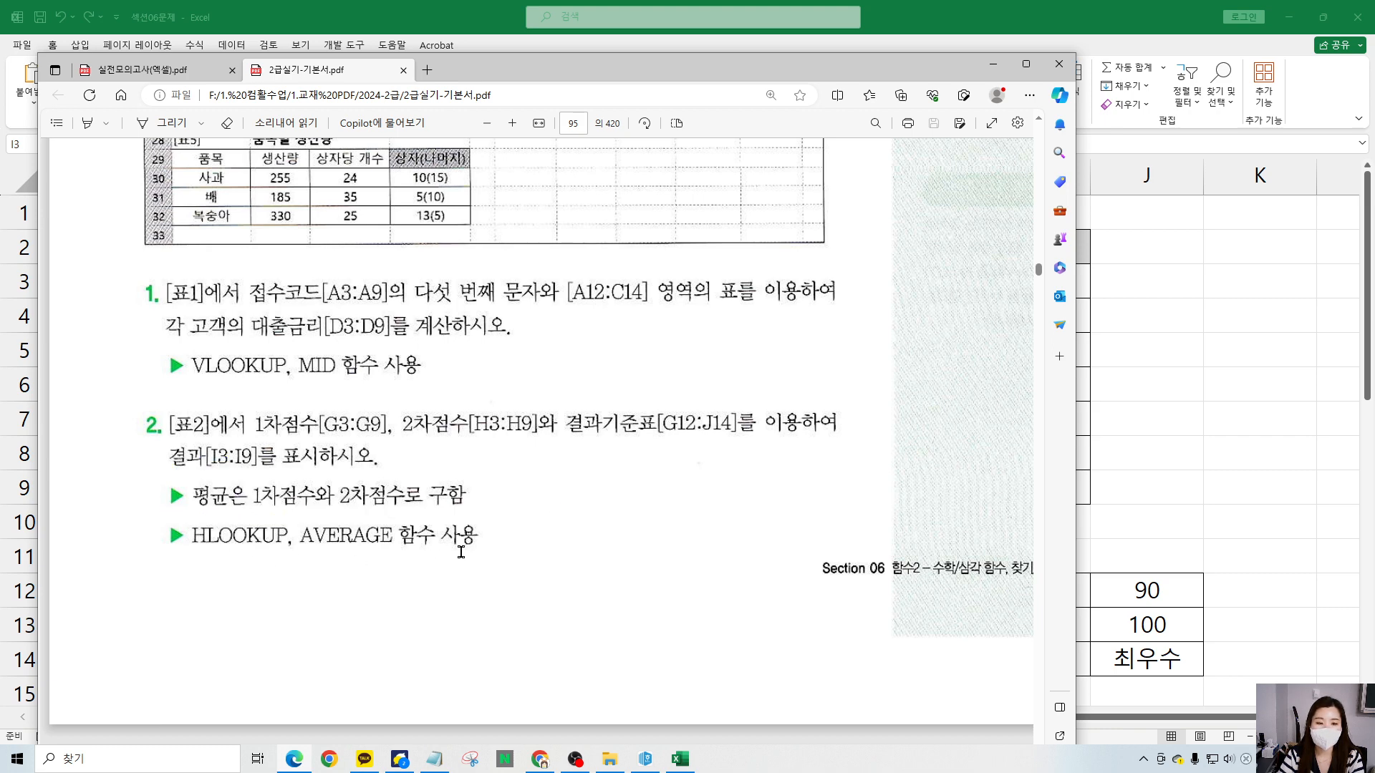
left_click_drag(304, 535, 396, 536)
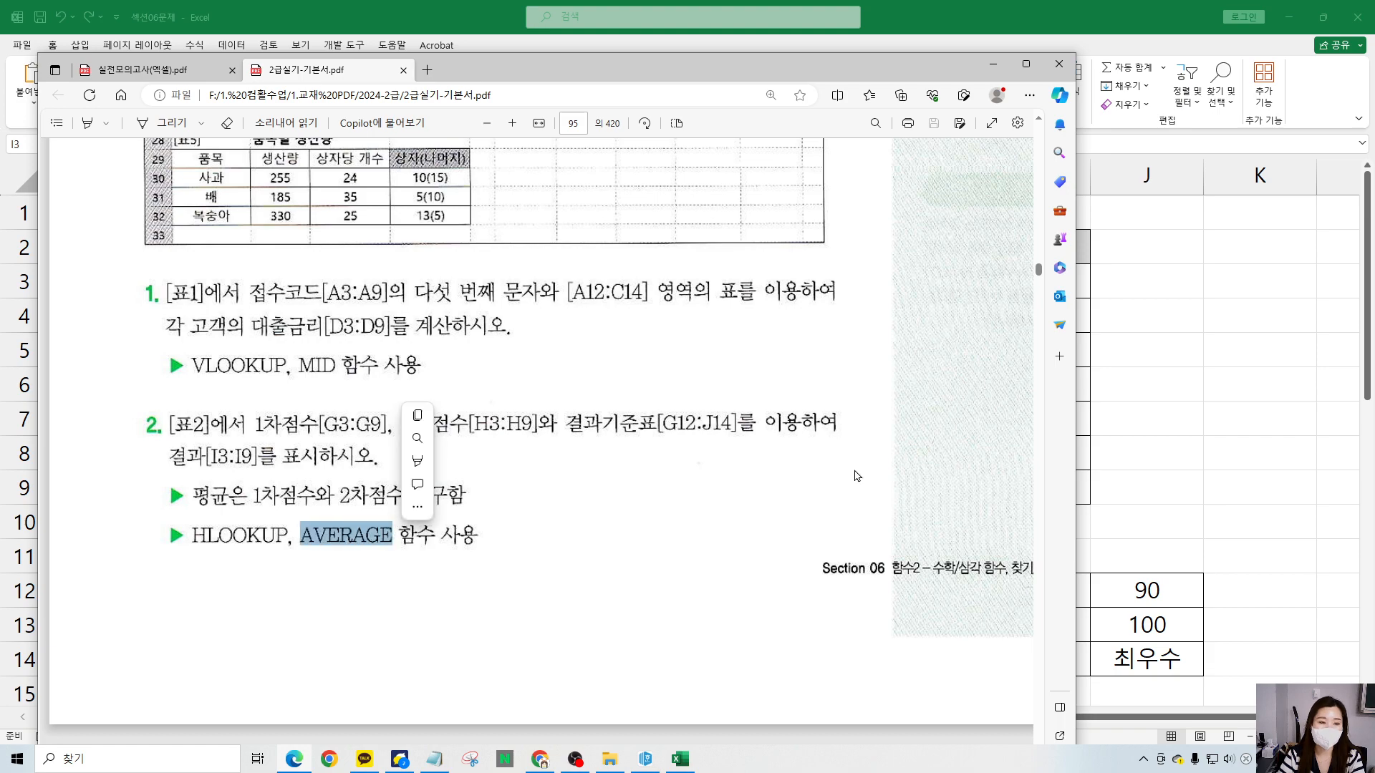
left_click_drag(920, 68, 0, 74)
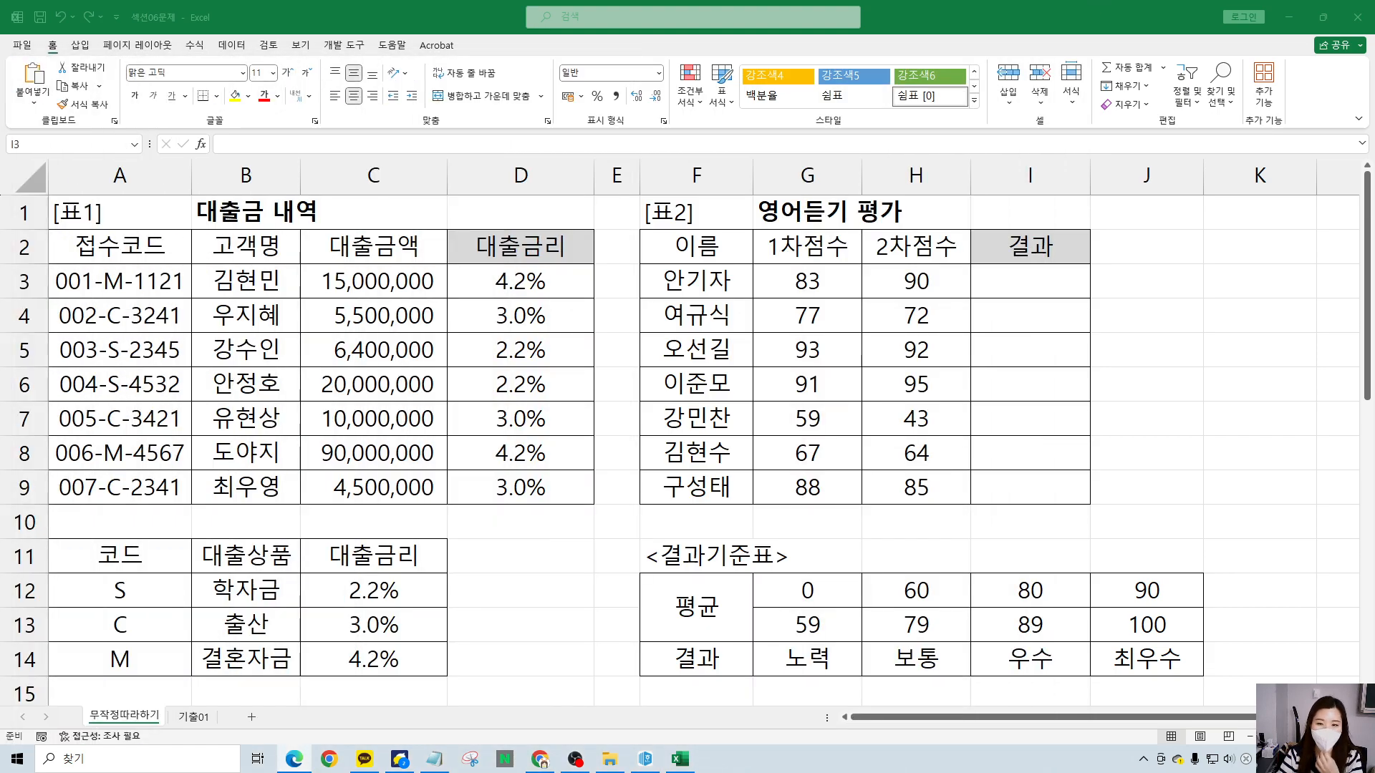
- Box the results in G14:J14, link them to a box around I3:I9, mark both score headers with arrows, and clear the marks
left_click(946, 385)
left_click(947, 385)
key("Right")
key("Right")
key("Right")
key("Right")
key("Right")
key("Right")
key("Right")
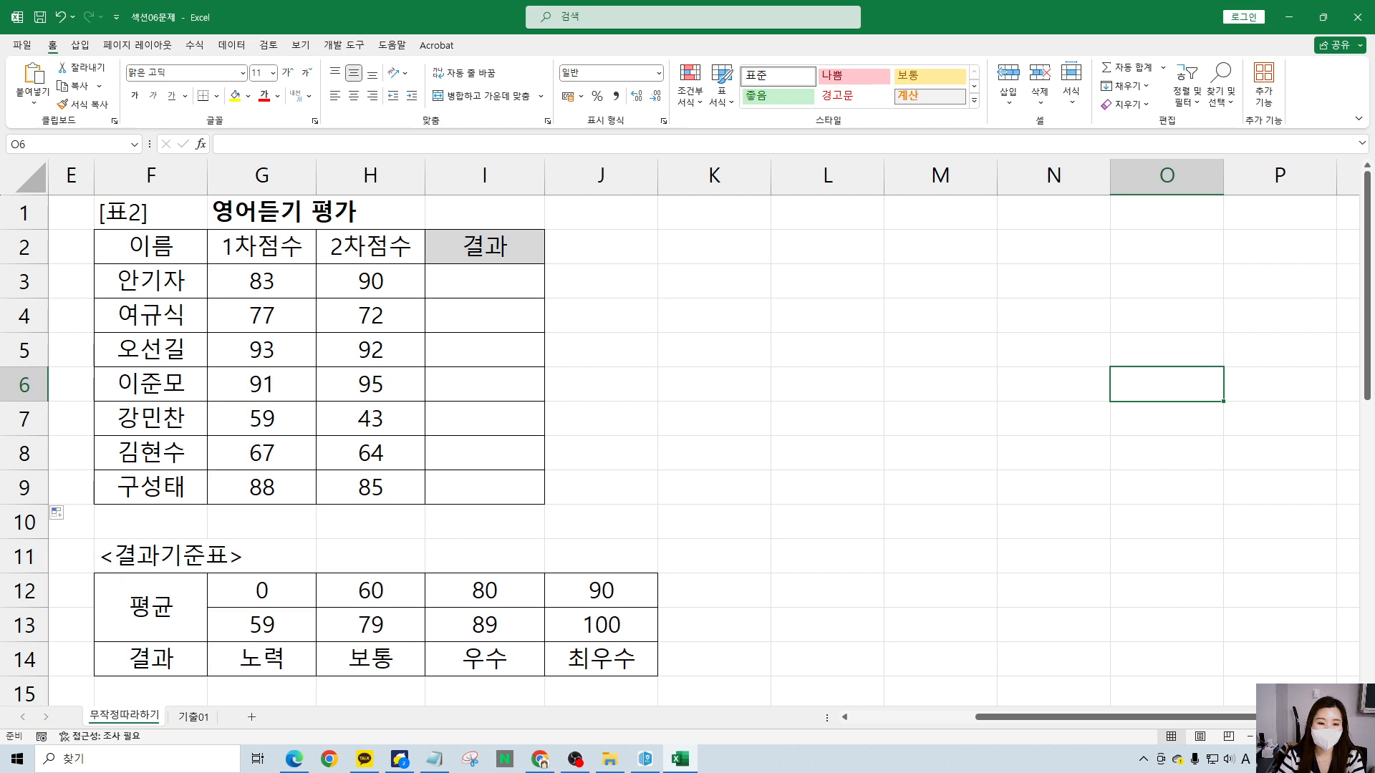
mouse_move(209, 642)
left_mouse_down()
mouse_move(476, 682)
mouse_move(666, 682)
left_mouse_up()
mouse_move(573, 662)
left_mouse_down()
mouse_move(599, 426)
mouse_move(544, 363)
left_mouse_up()
mouse_move(439, 278)
left_mouse_down()
mouse_move(462, 362)
mouse_move(533, 482)
left_mouse_up()
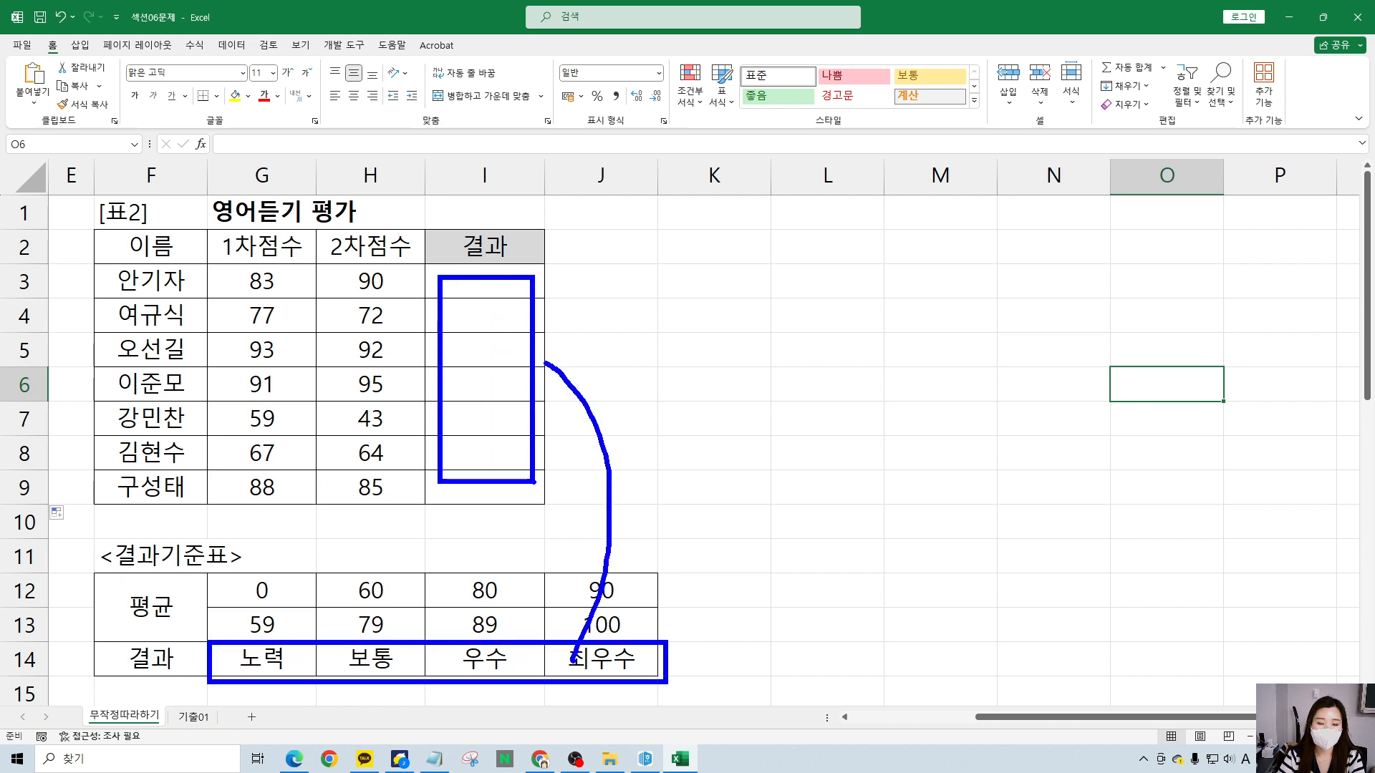
left_click_drag(236, 199, 423, 172)
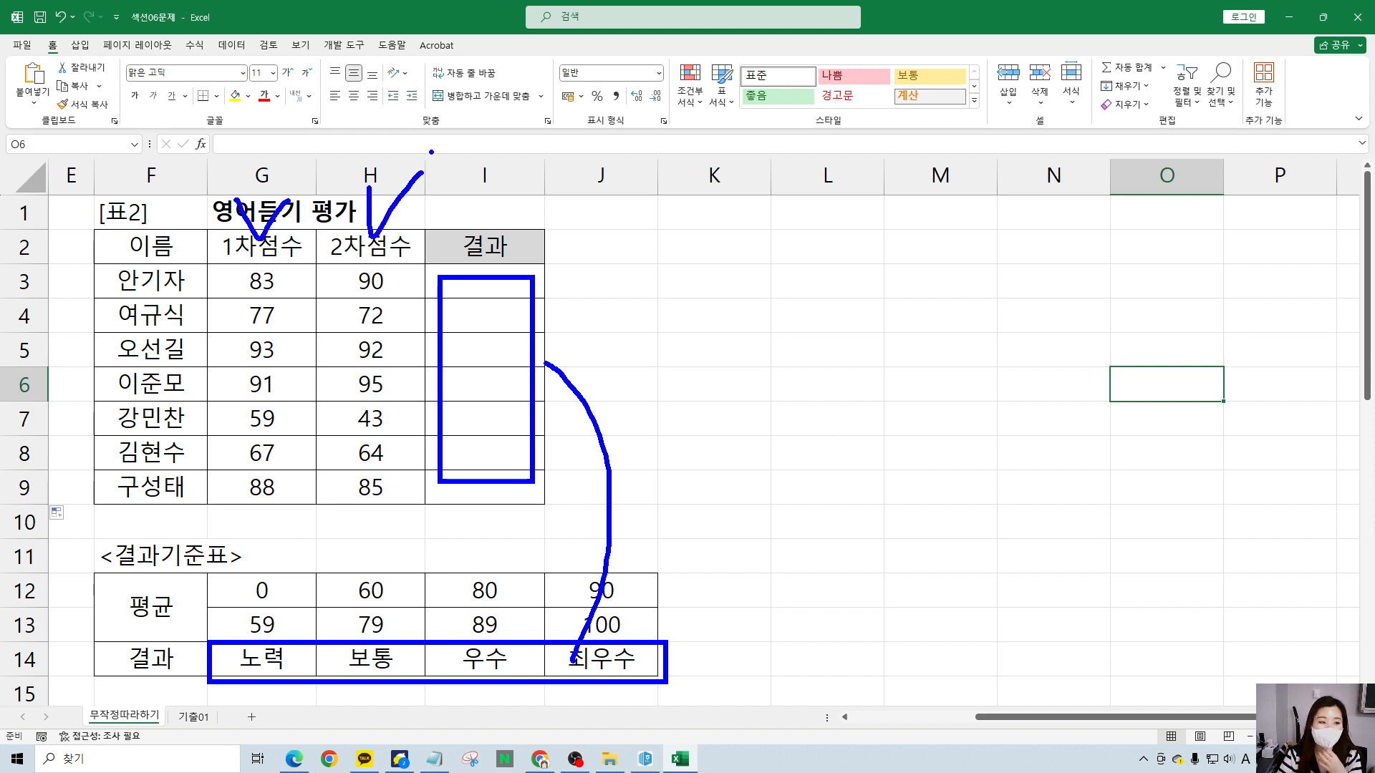
key("Escape")
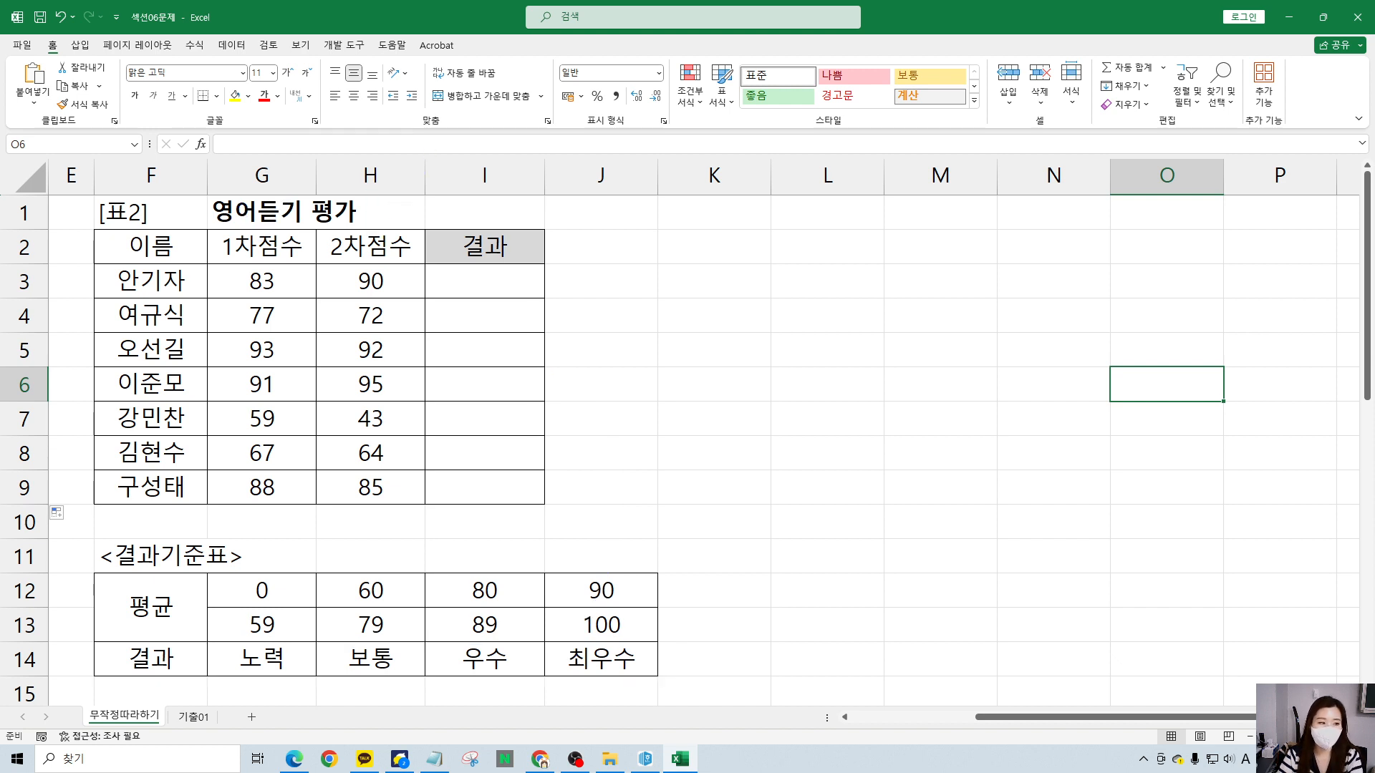
- Return to the textbook PDF, circle 평균 and underline its condition in exercise 2, clear the marks, and move the PDF aside
key("alt+Tab")
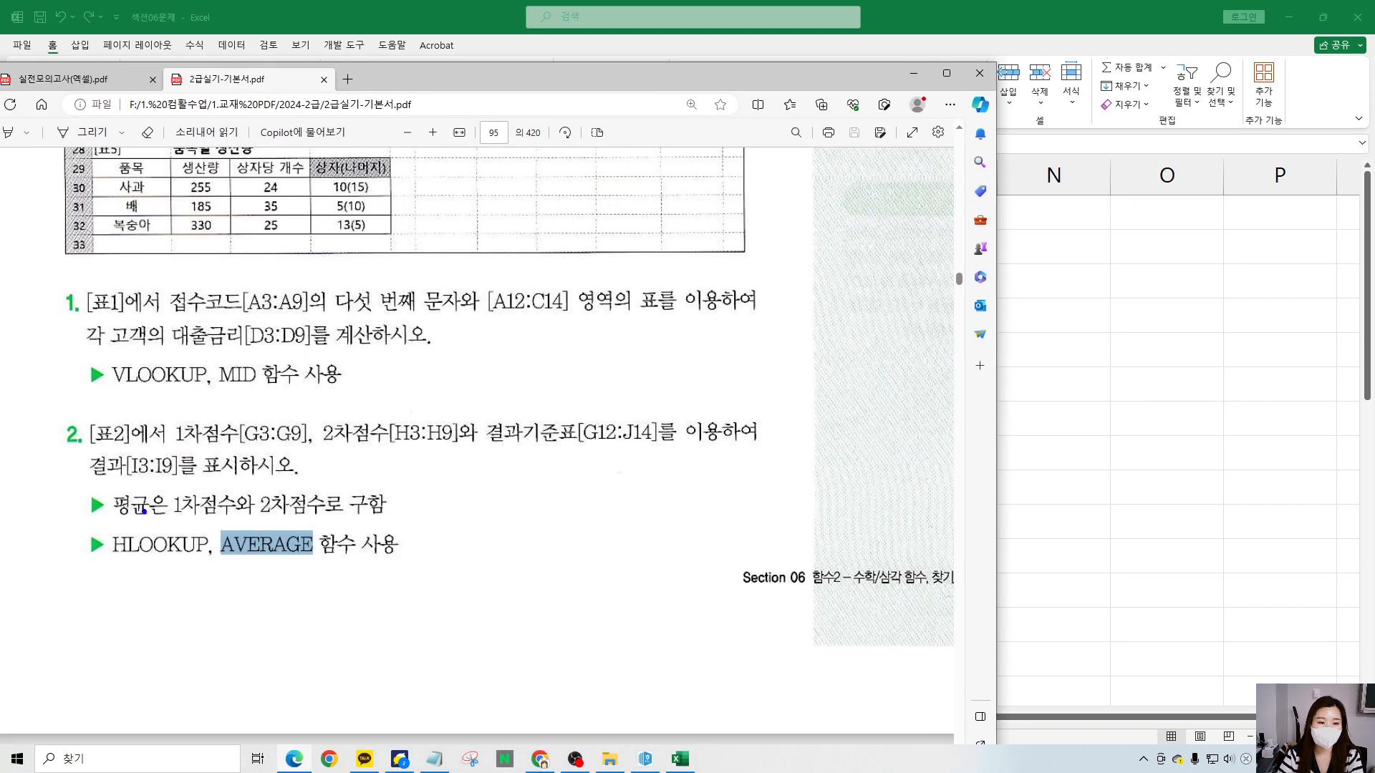
mouse_move(144, 511)
left_mouse_down()
mouse_move(111, 480)
mouse_move(147, 515)
mouse_move(434, 521)
left_mouse_up()
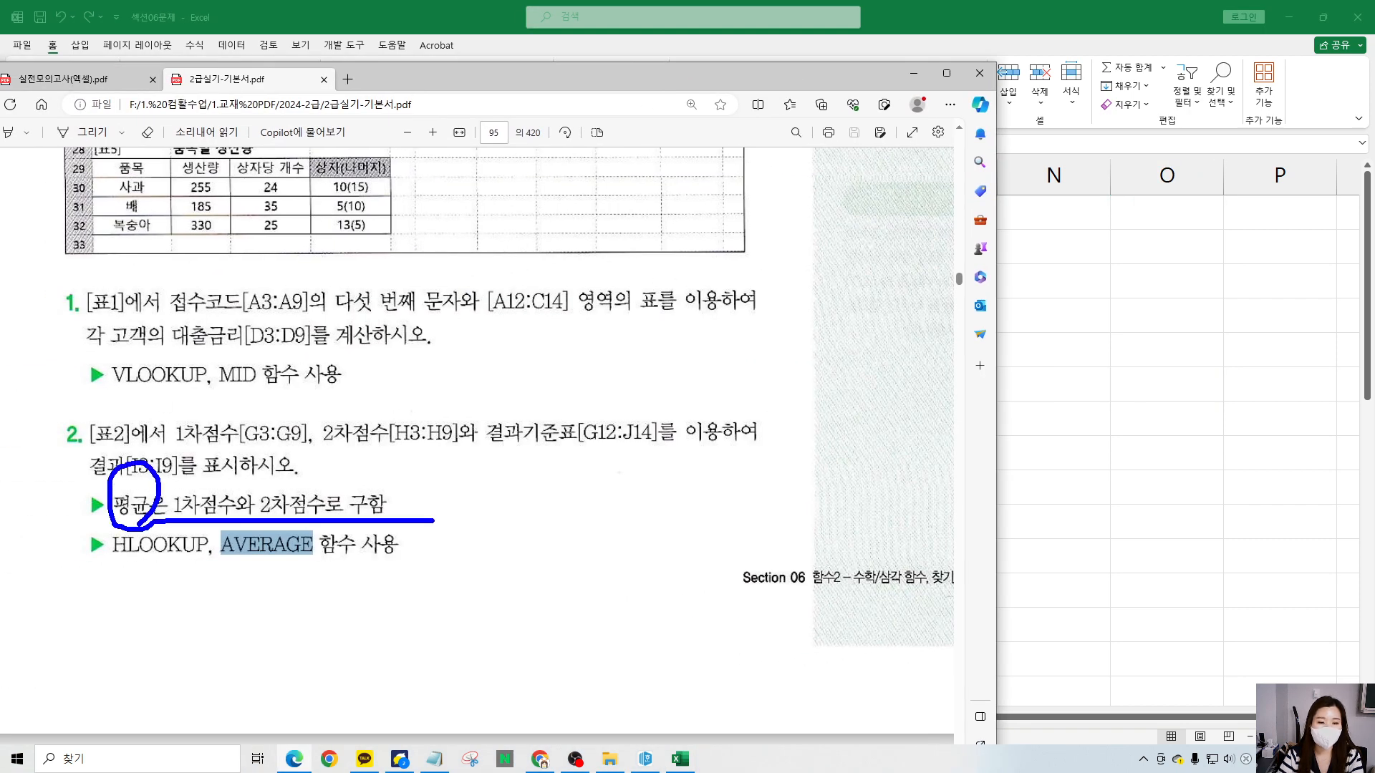
key("Escape")
left_click_drag(727, 80, 0, 133)
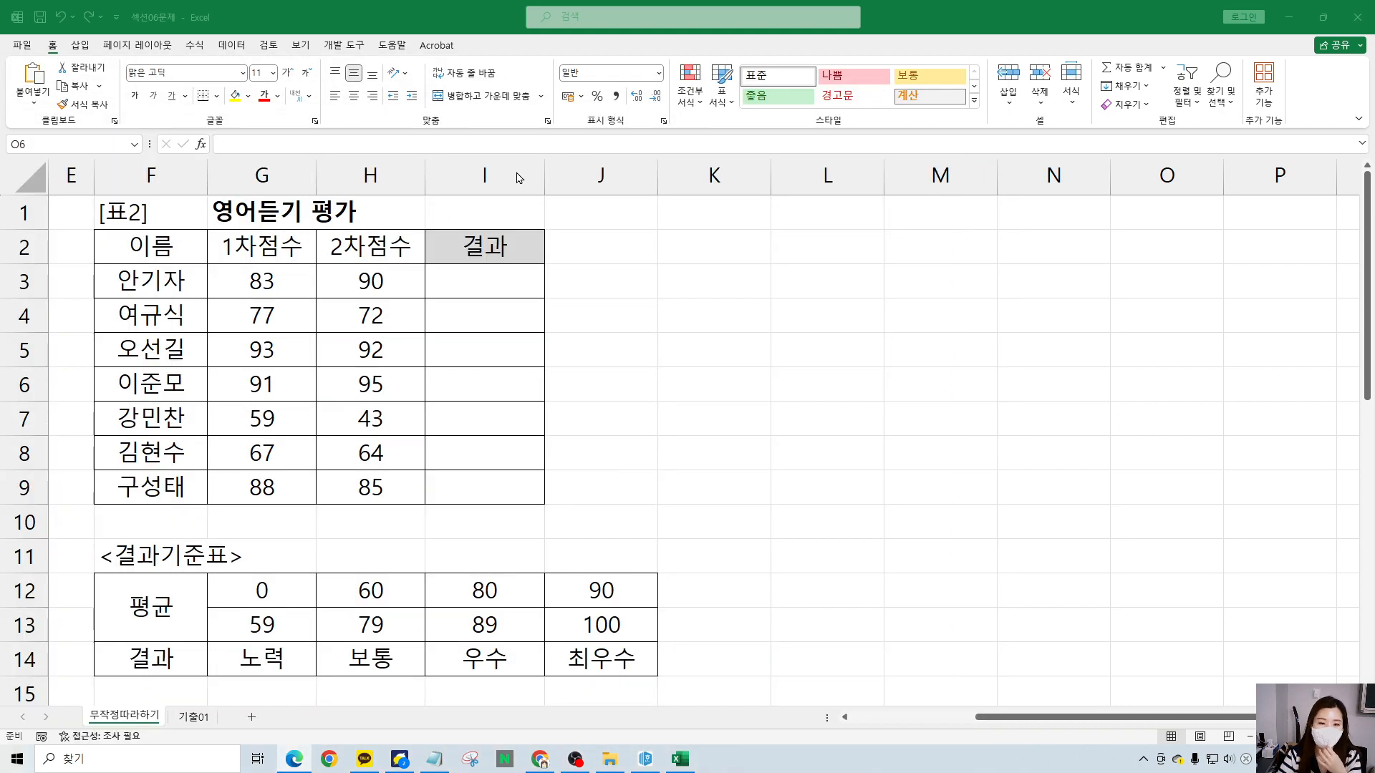
left_click(464, 297)
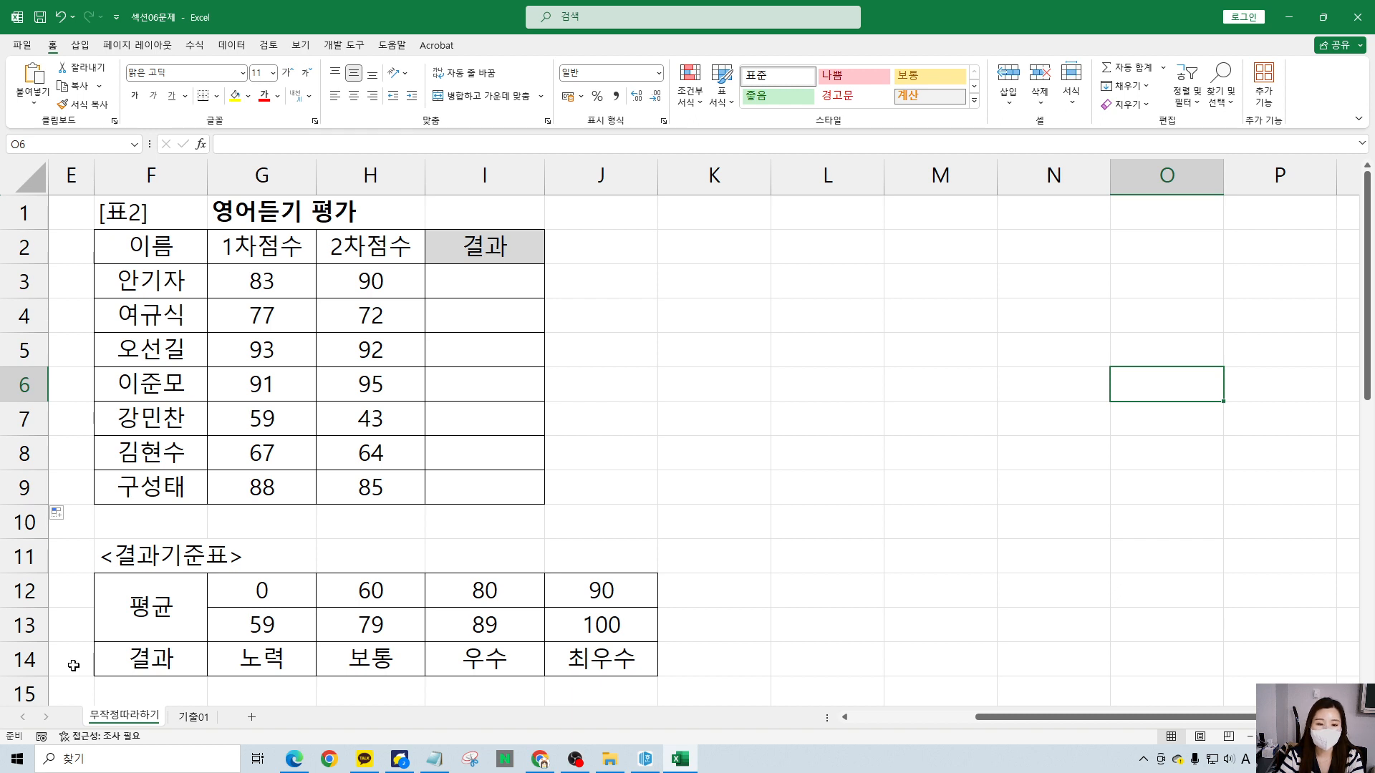
- Box the lower-bound averages in G12:J12, compare them with the codes in A12:A14, mark the 평균 label, and clear the marks
mouse_move(213, 569)
left_mouse_down()
mouse_move(374, 623)
mouse_move(659, 613)
left_mouse_up()
key("Escape")
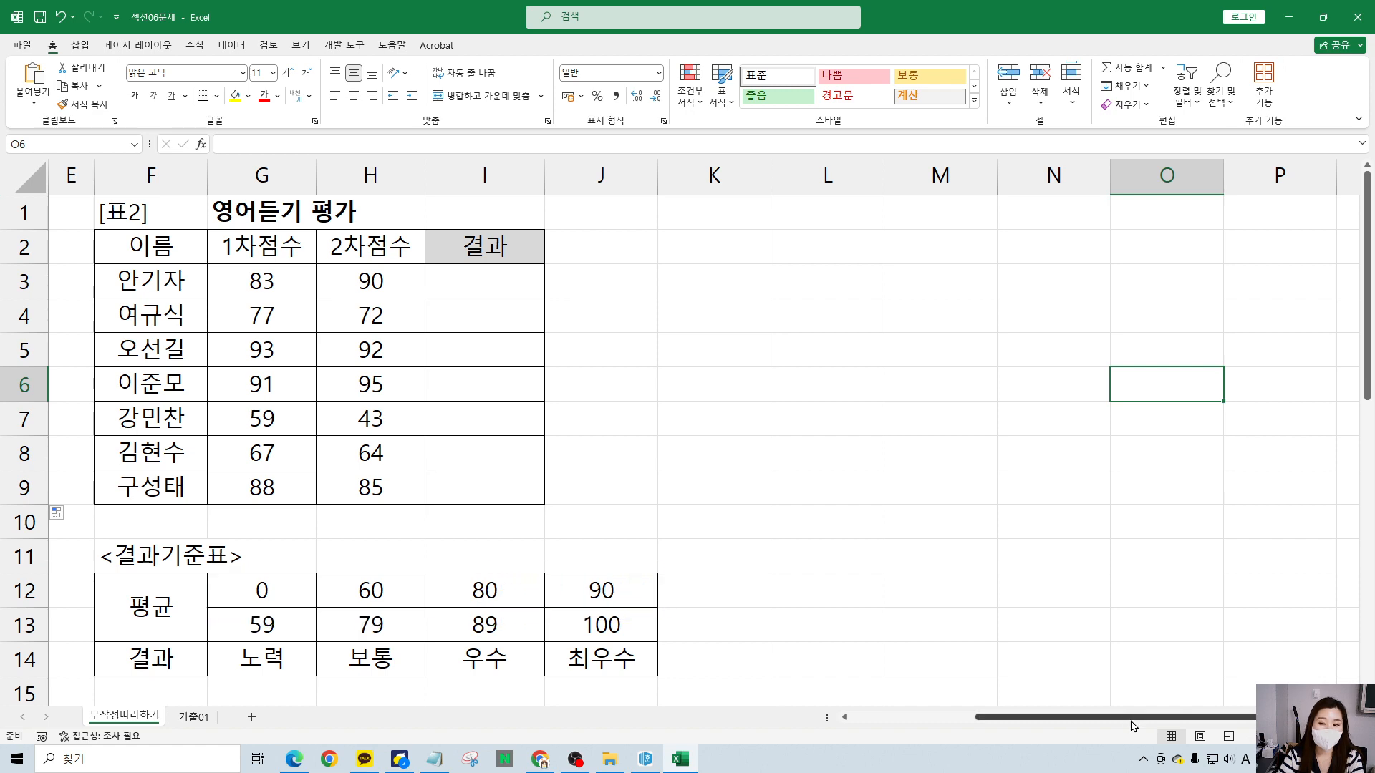
left_click_drag(1129, 718, 999, 719)
left_click_drag(81, 573, 157, 681)
key("Escape")
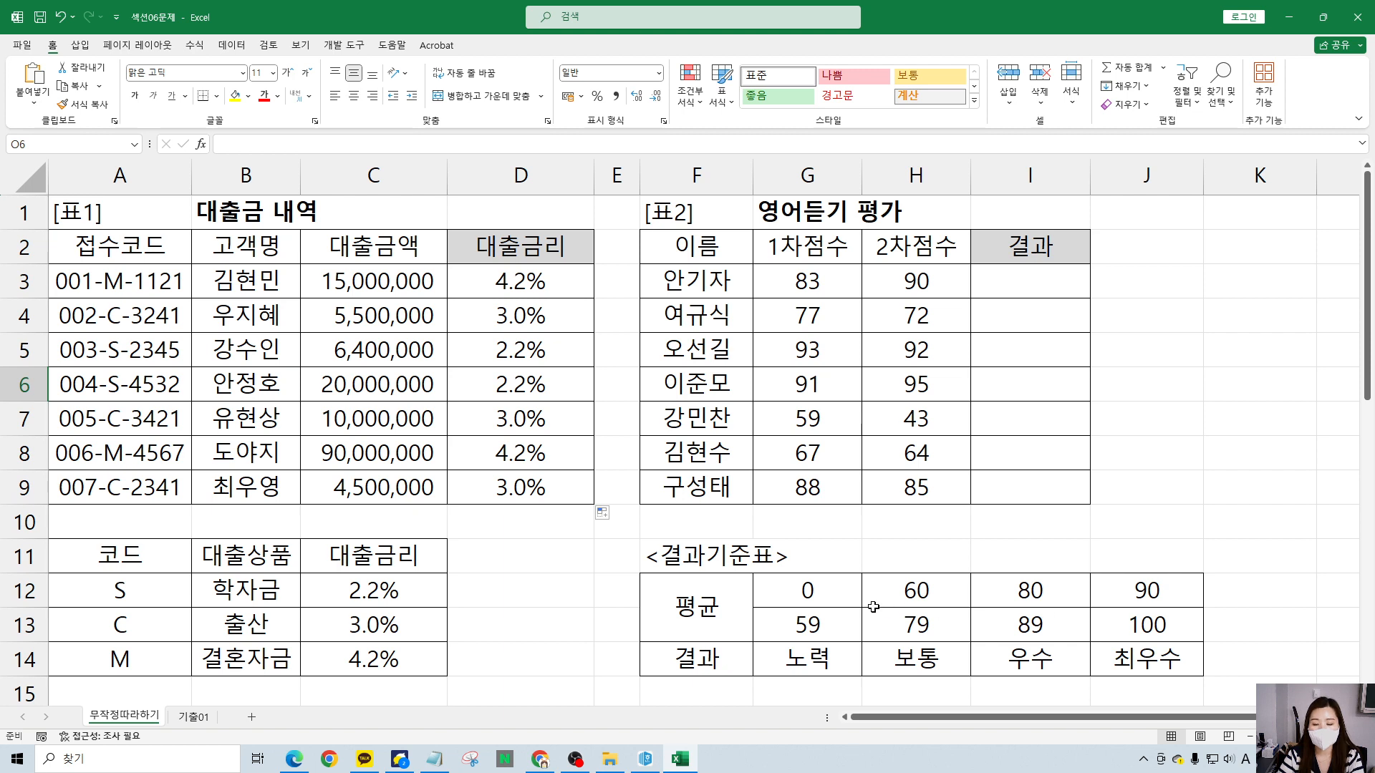
mouse_move(766, 568)
left_mouse_down()
mouse_move(1223, 608)
mouse_move(1210, 608)
left_mouse_up()
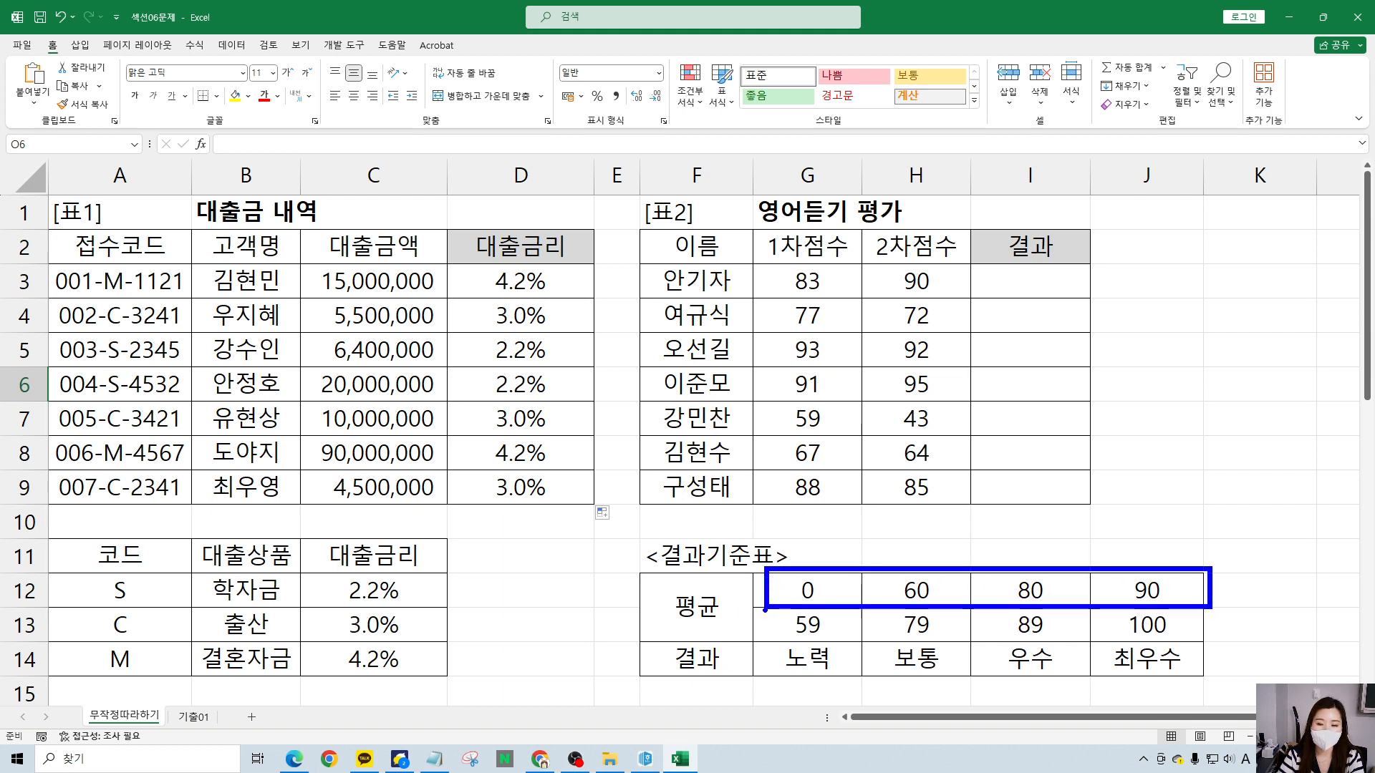
mouse_move(730, 620)
left_mouse_down()
mouse_move(656, 622)
mouse_move(699, 574)
mouse_move(725, 623)
mouse_move(666, 591)
left_mouse_up()
key("Escape")
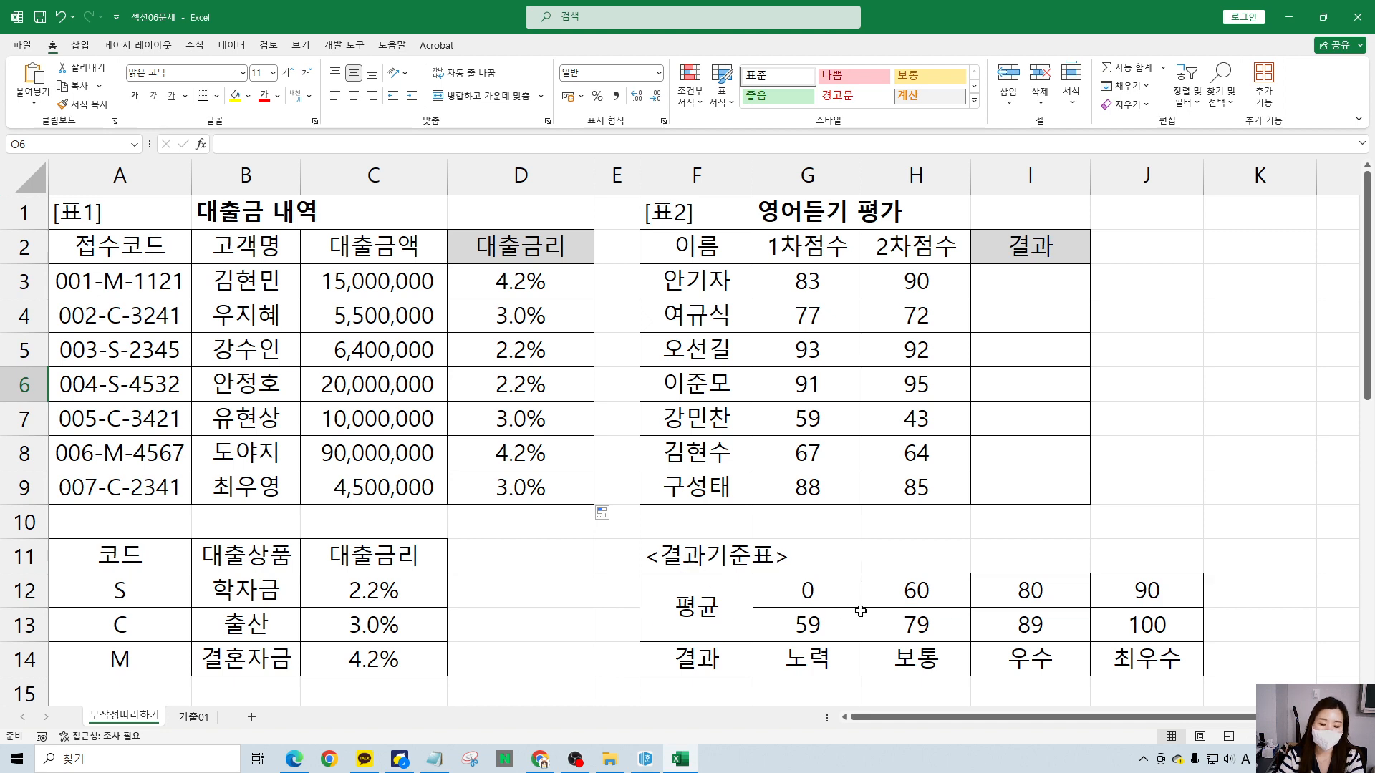
- Box the lower bounds 0, 60 and 80 individually, draw an arrow showing the ascending direction, and clear the marks
mouse_move(853, 598)
left_mouse_down()
mouse_move(825, 618)
mouse_move(1162, 624)
left_mouse_up()
left_click(1162, 624)
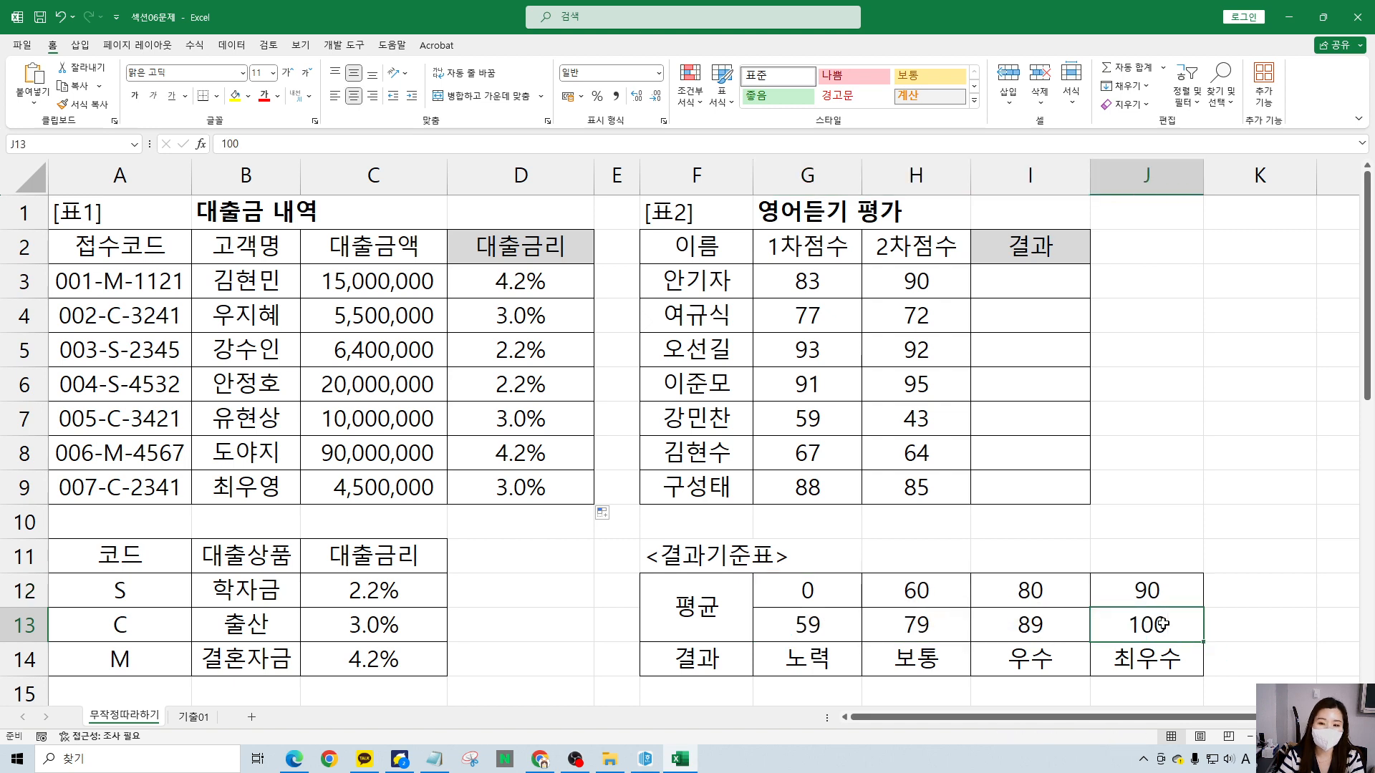
left_click_drag(738, 621, 1236, 620)
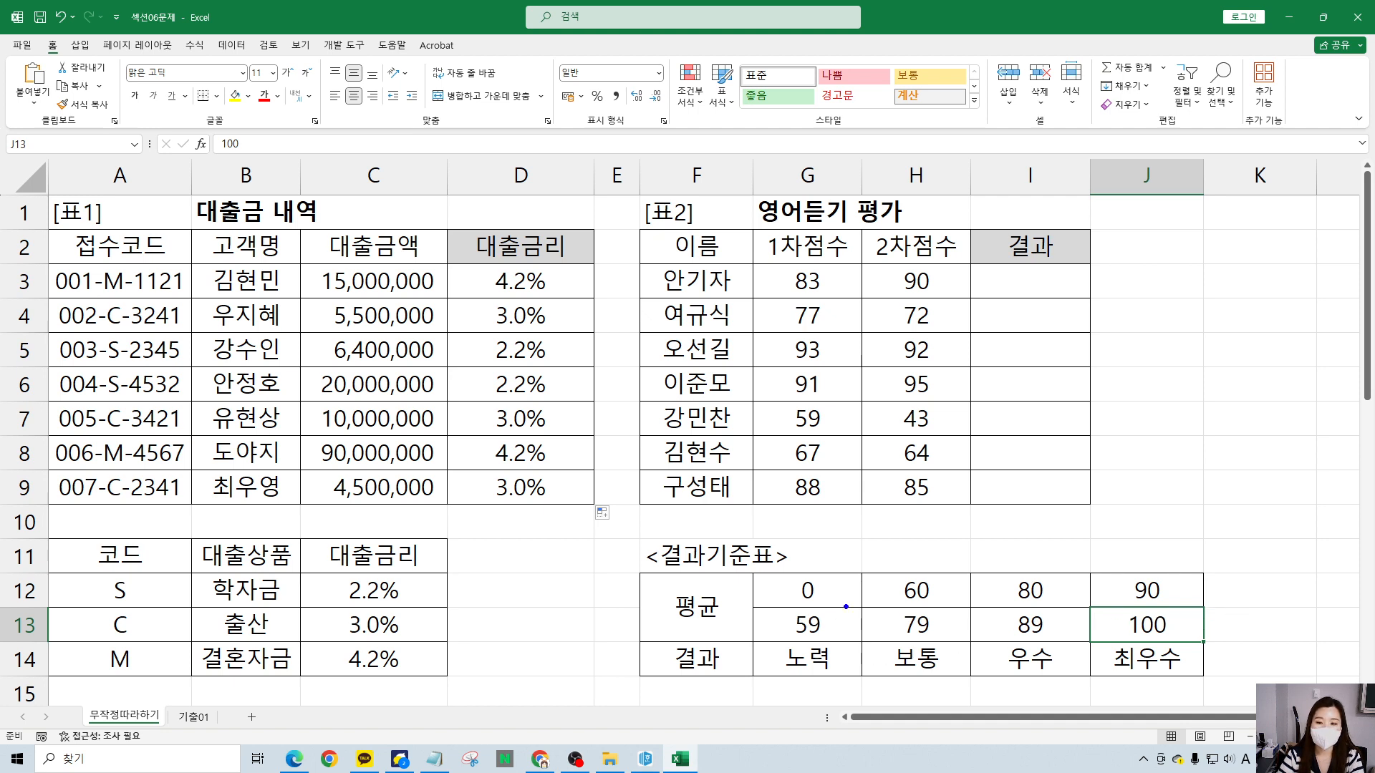
left_click_drag(844, 602, 797, 609)
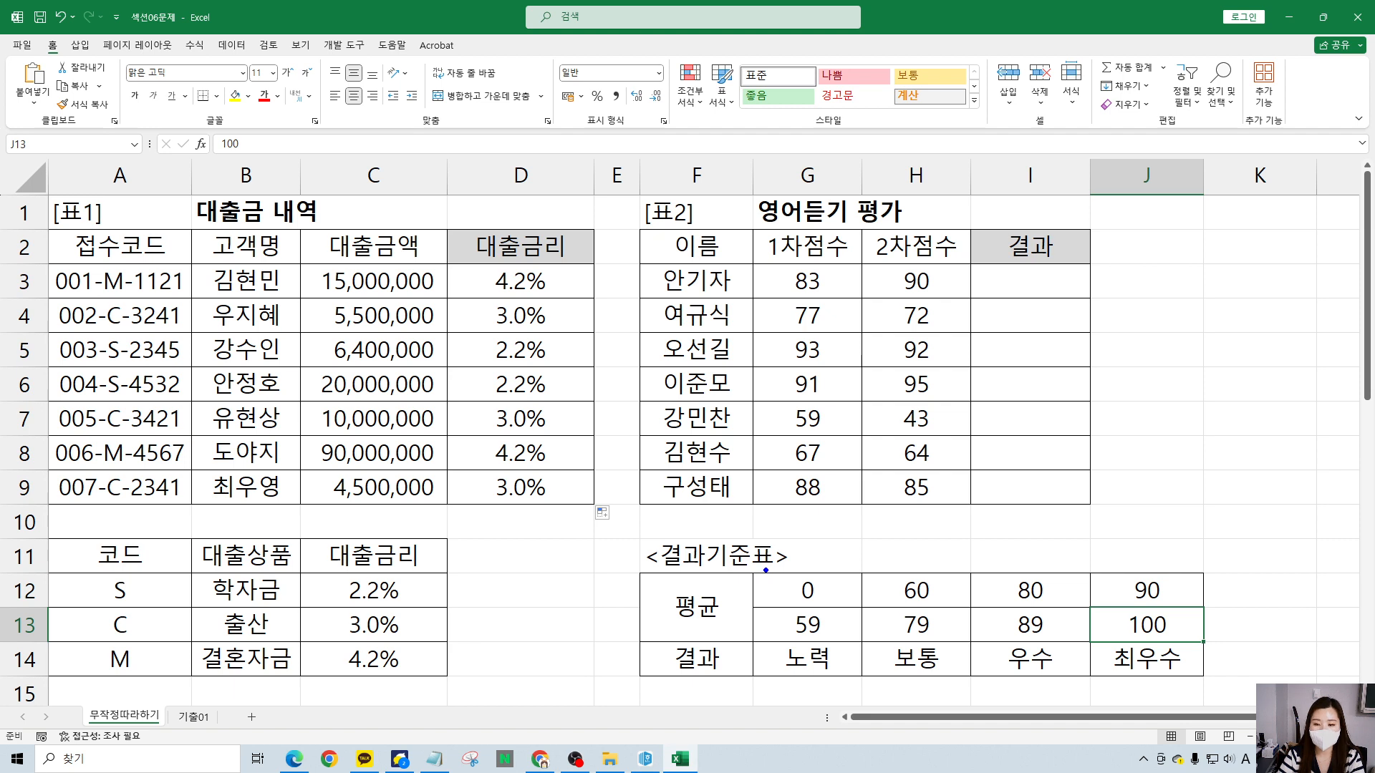
mouse_move(757, 563)
left_mouse_down()
mouse_move(824, 606)
mouse_move(858, 577)
mouse_move(759, 561)
mouse_move(812, 560)
mouse_move(847, 499)
left_mouse_up()
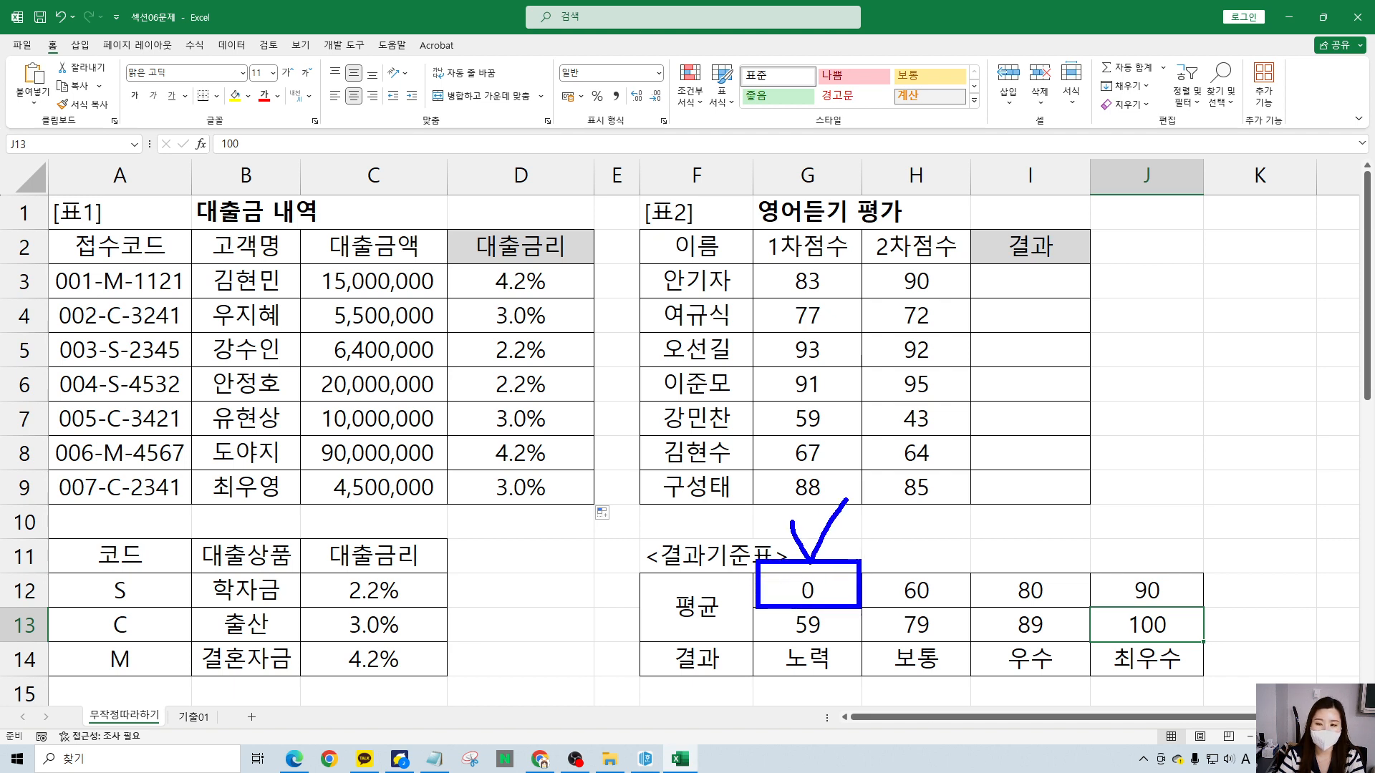
mouse_move(867, 558)
left_mouse_down()
mouse_move(928, 593)
mouse_move(867, 560)
left_mouse_up()
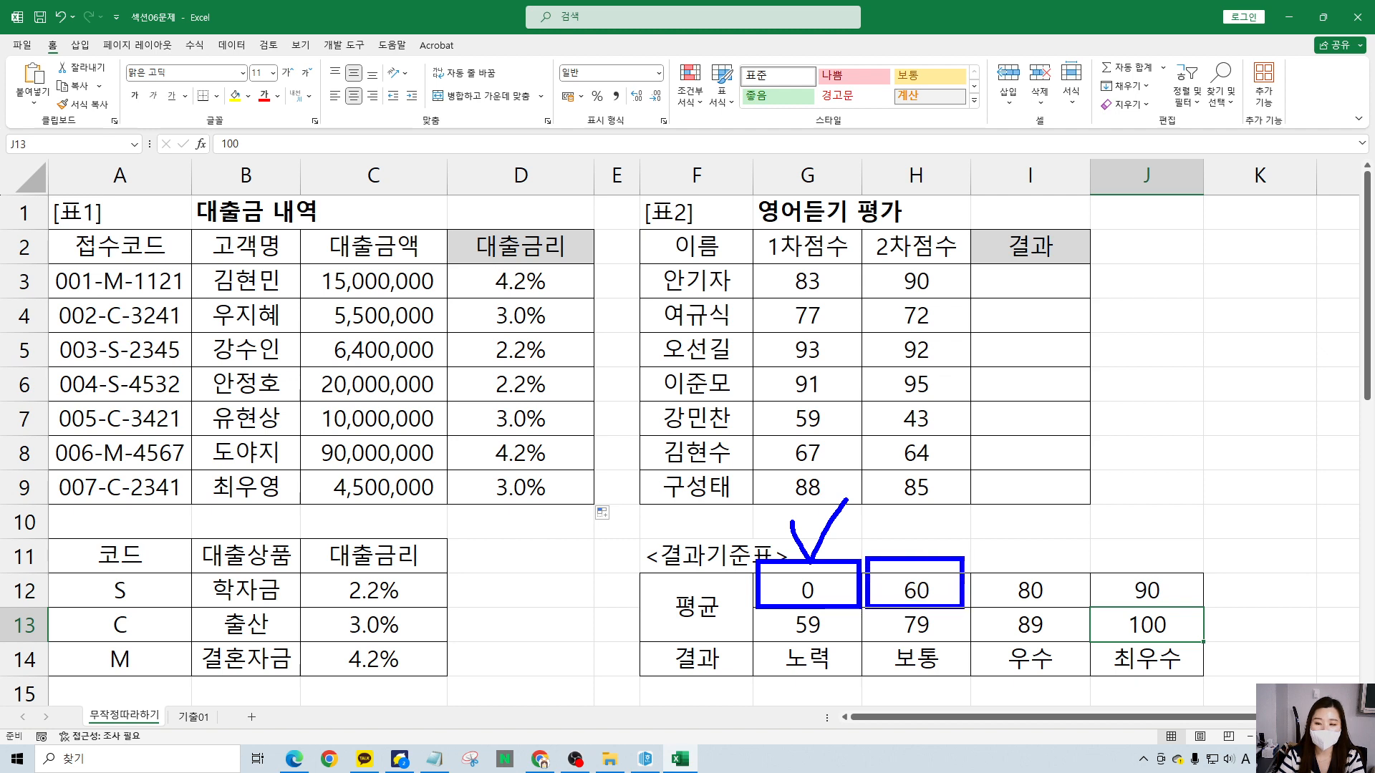
mouse_move(976, 559)
left_mouse_down()
mouse_move(1077, 608)
mouse_move(1085, 573)
mouse_move(974, 609)
left_mouse_up()
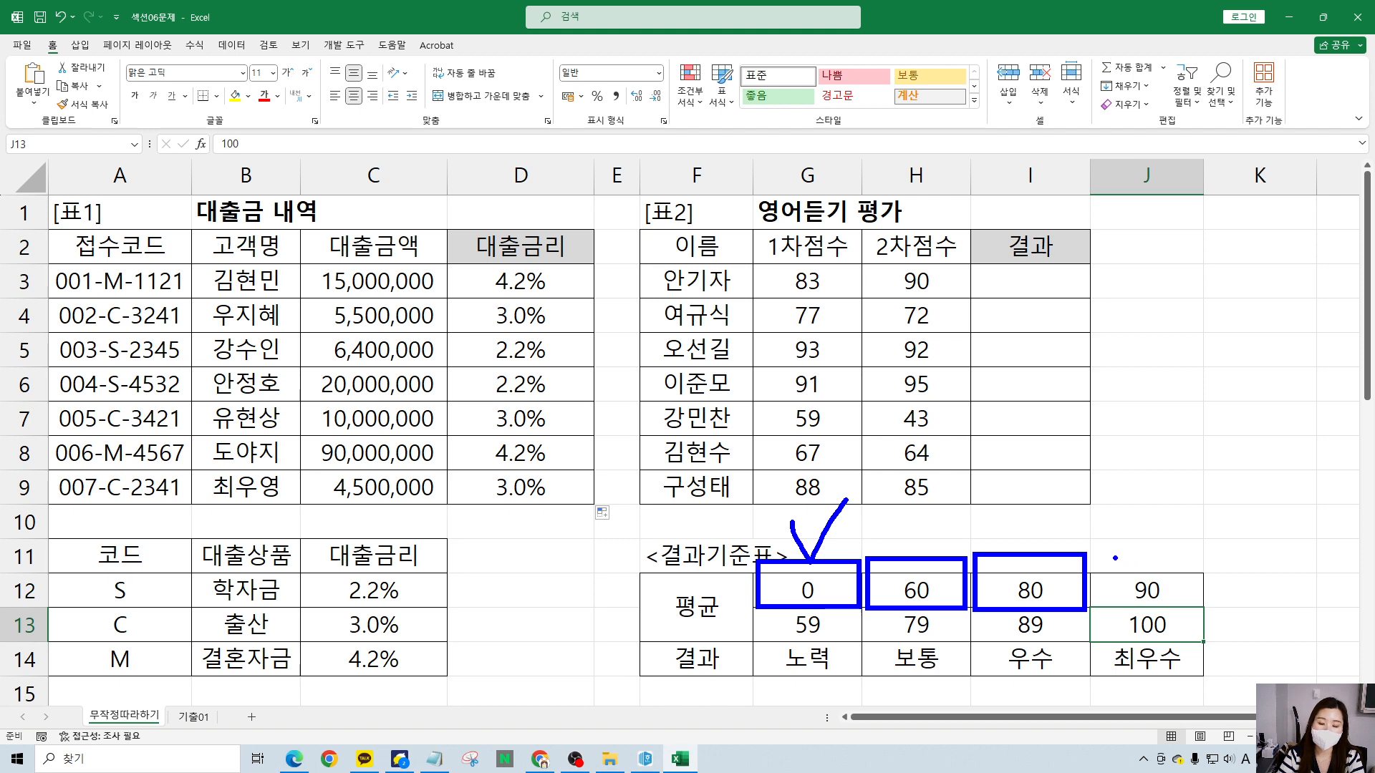
mouse_move(1115, 558)
left_mouse_down()
mouse_move(1274, 559)
mouse_move(1259, 603)
left_mouse_up()
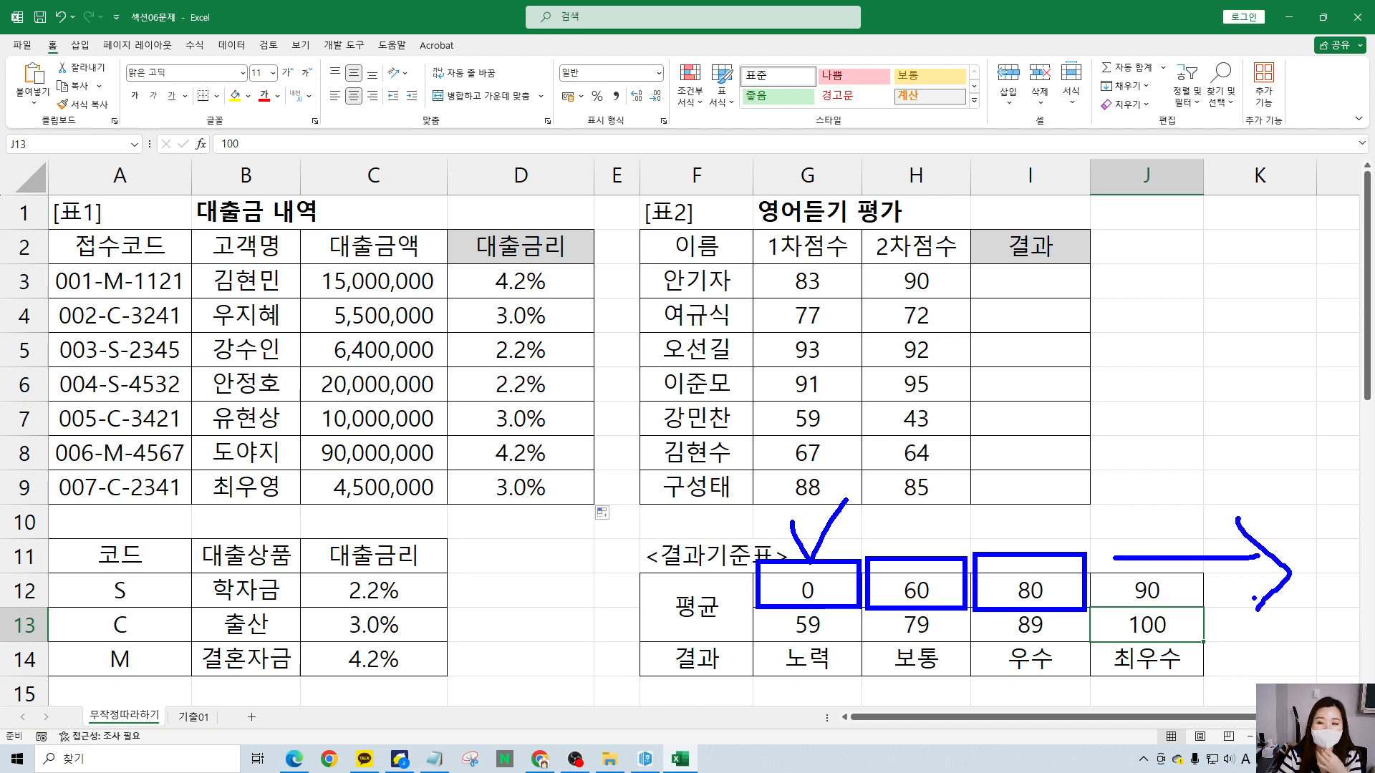
key("Escape")
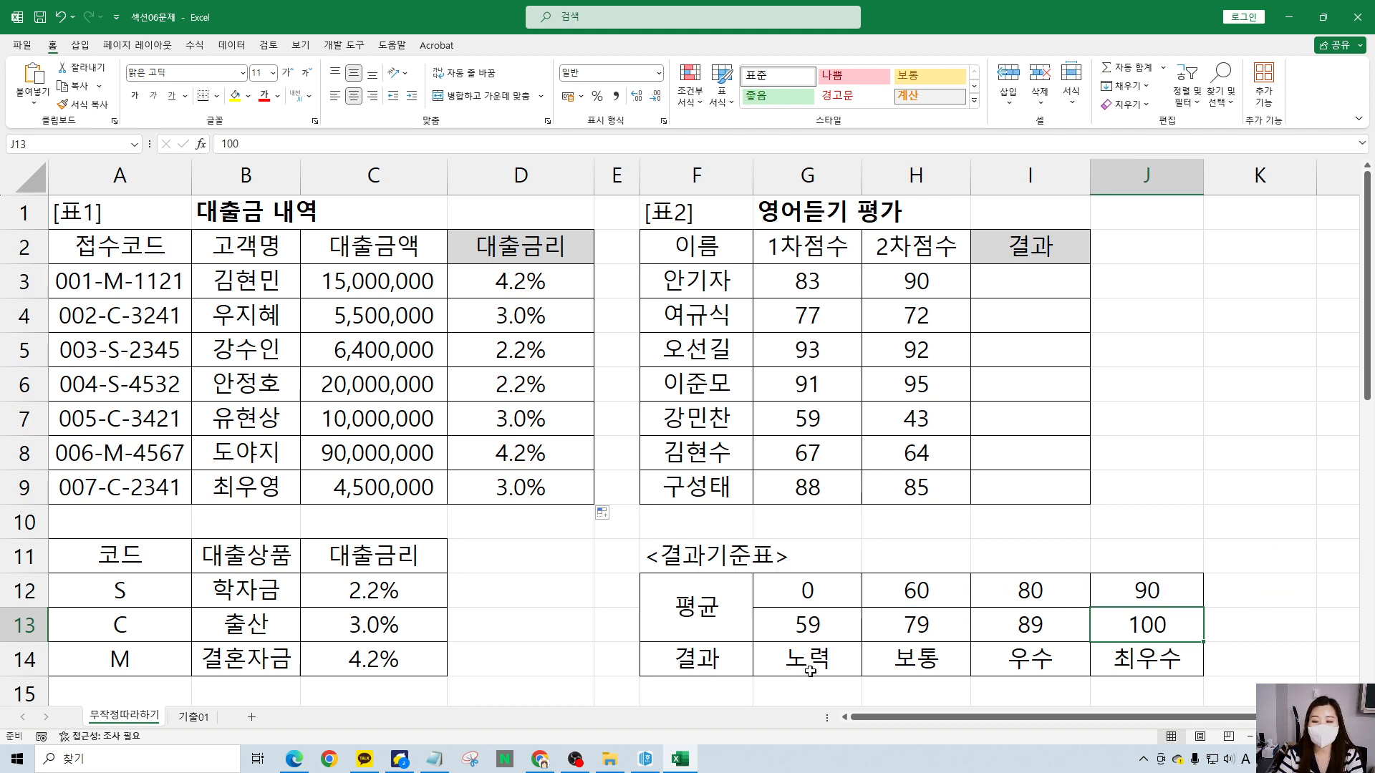
- Go through the upper-bound averages in the criteria table, then select G13:J13
left_click(827, 625)
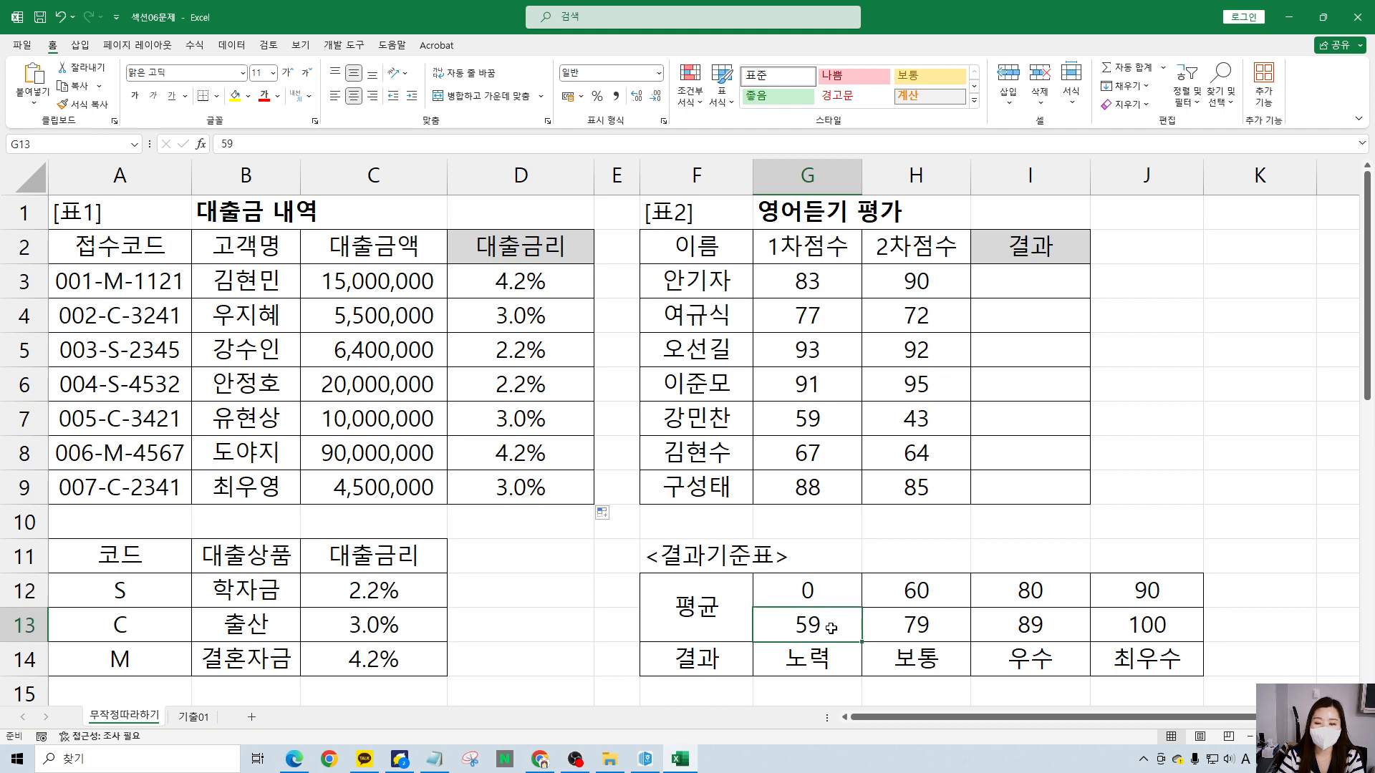
left_click(921, 600)
left_click(926, 636)
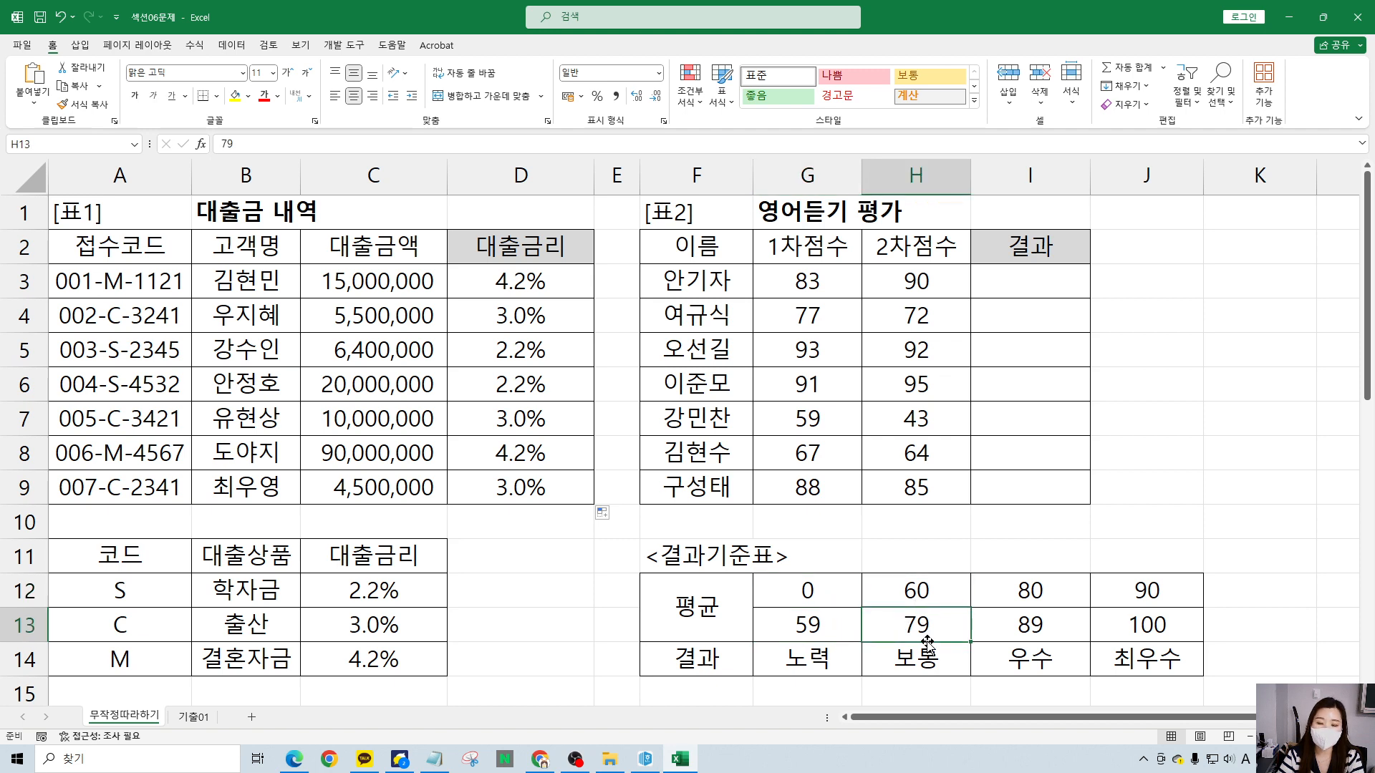
left_click_drag(798, 632, 1175, 634)
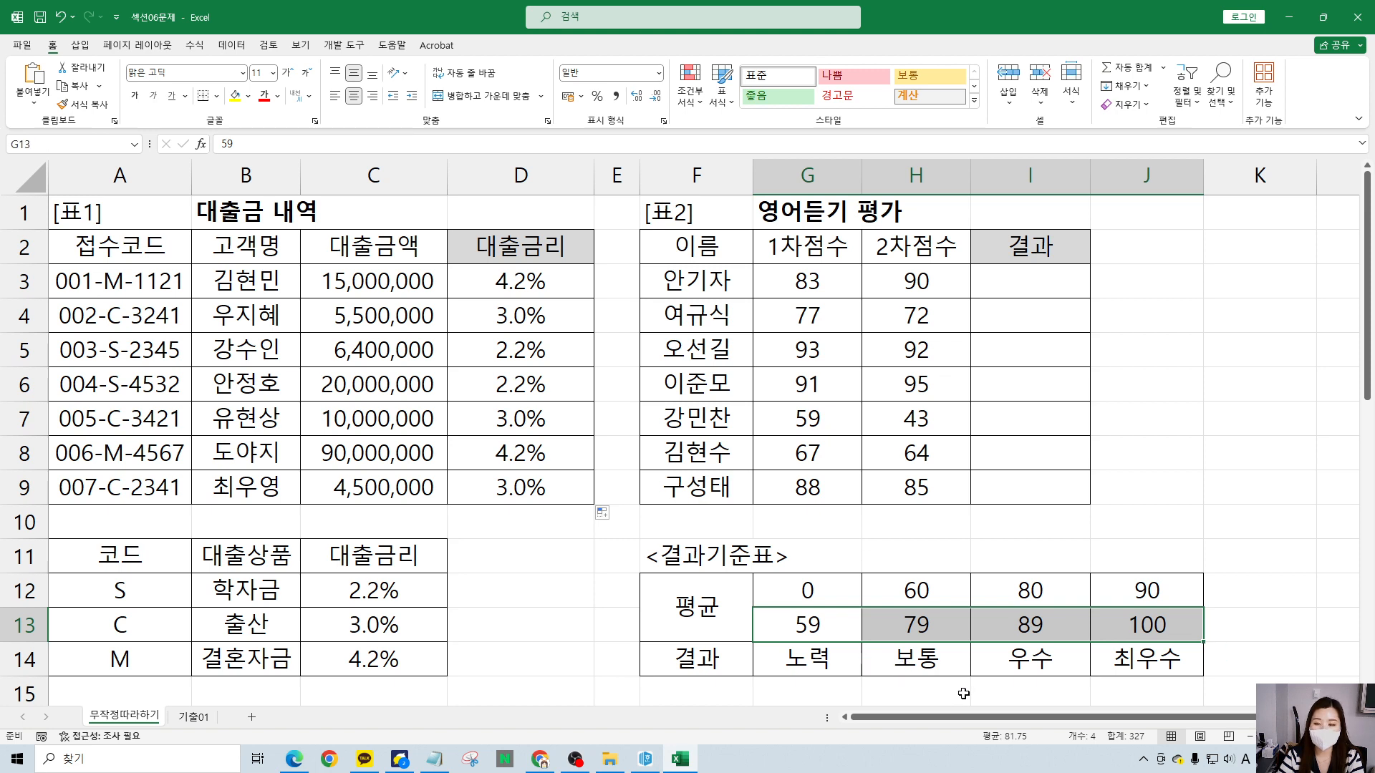
- Handwrite 70 beside the tables, box the upper bounds in G13:J13, circle 79, 89 and 100, and clear the marks
mouse_move(1188, 434)
left_mouse_down()
mouse_move(1182, 471)
mouse_move(1210, 515)
mouse_move(1243, 504)
mouse_move(1217, 474)
left_mouse_up()
mouse_move(755, 608)
left_mouse_down()
mouse_move(852, 645)
mouse_move(1225, 643)
left_mouse_up()
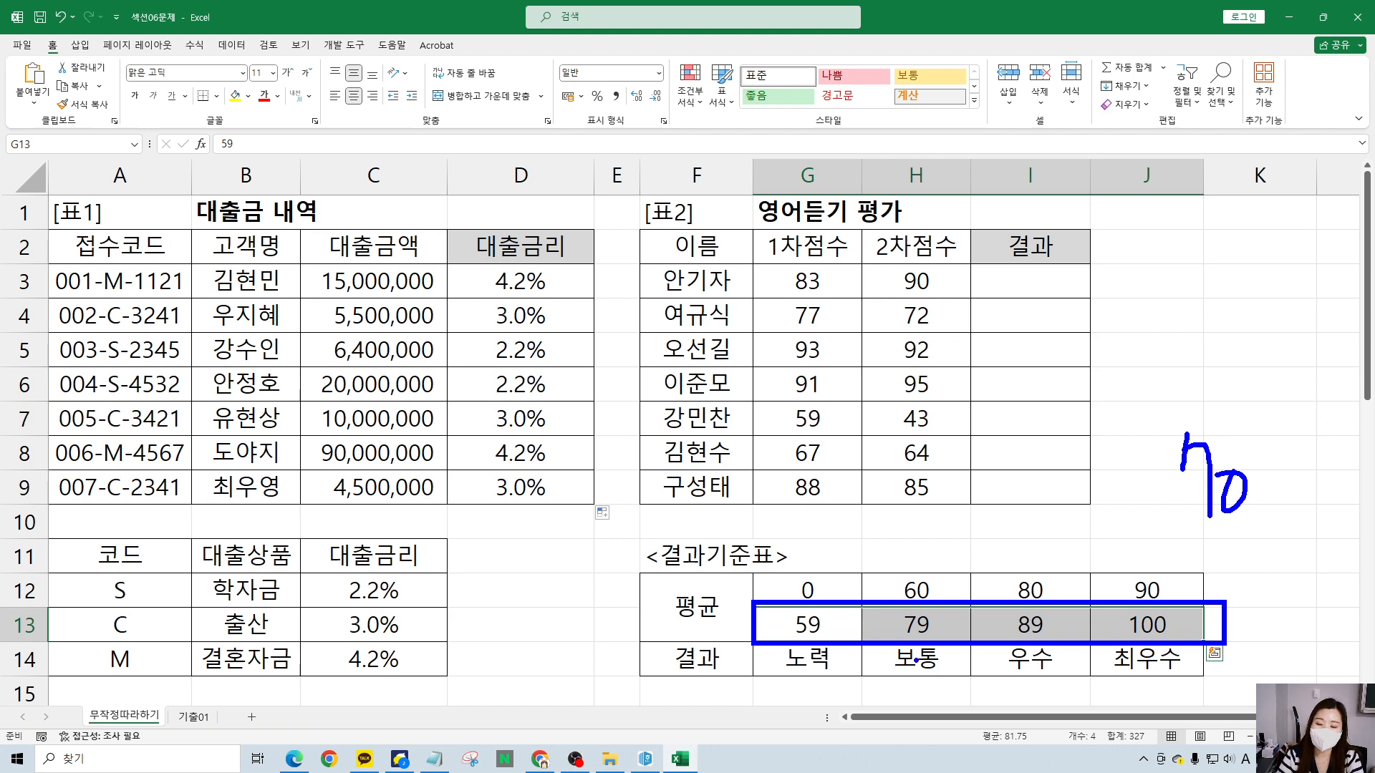
mouse_move(906, 646)
left_mouse_down()
mouse_move(891, 605)
mouse_move(954, 636)
left_mouse_up()
mouse_move(1067, 646)
left_mouse_down()
mouse_move(1053, 594)
mouse_move(1056, 670)
left_mouse_up()
mouse_move(1205, 636)
left_mouse_down()
mouse_move(1139, 591)
mouse_move(1155, 680)
left_mouse_up()
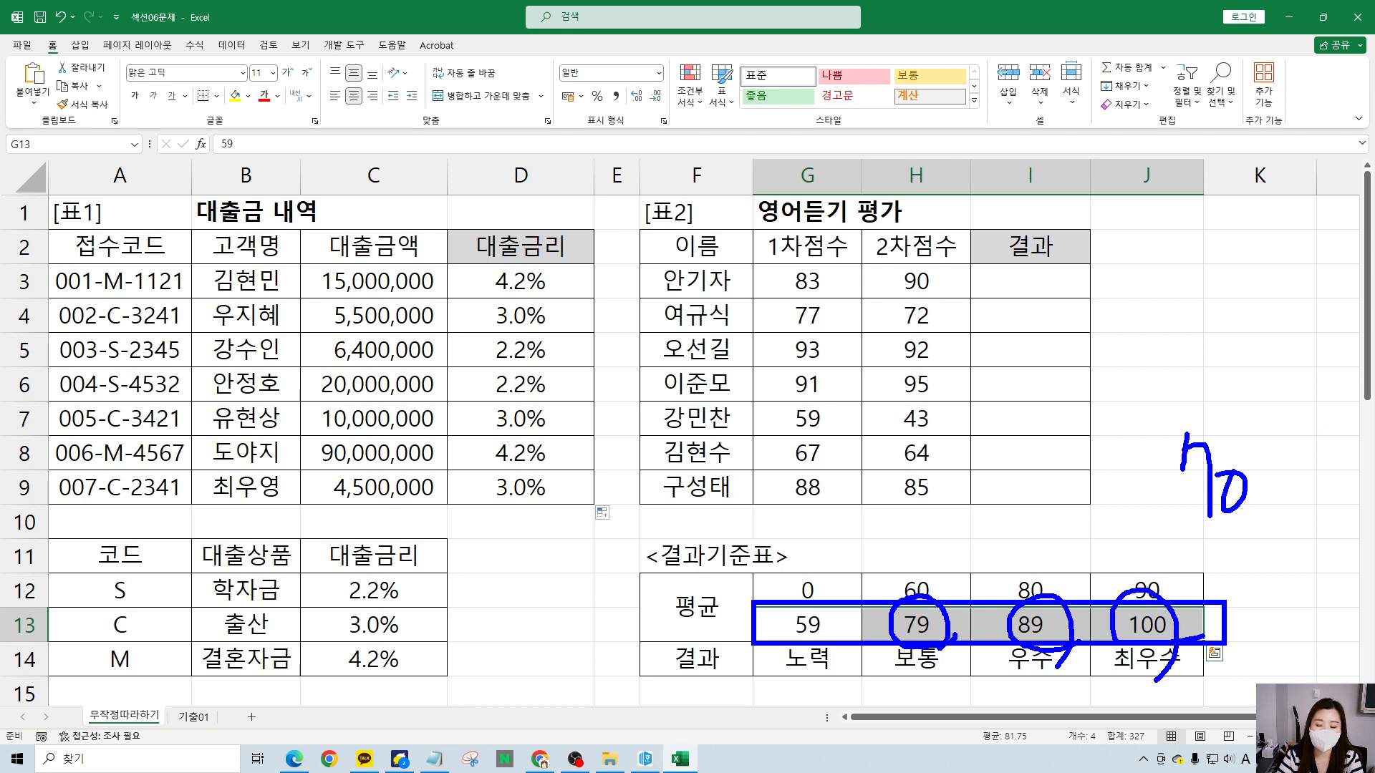
key("e")
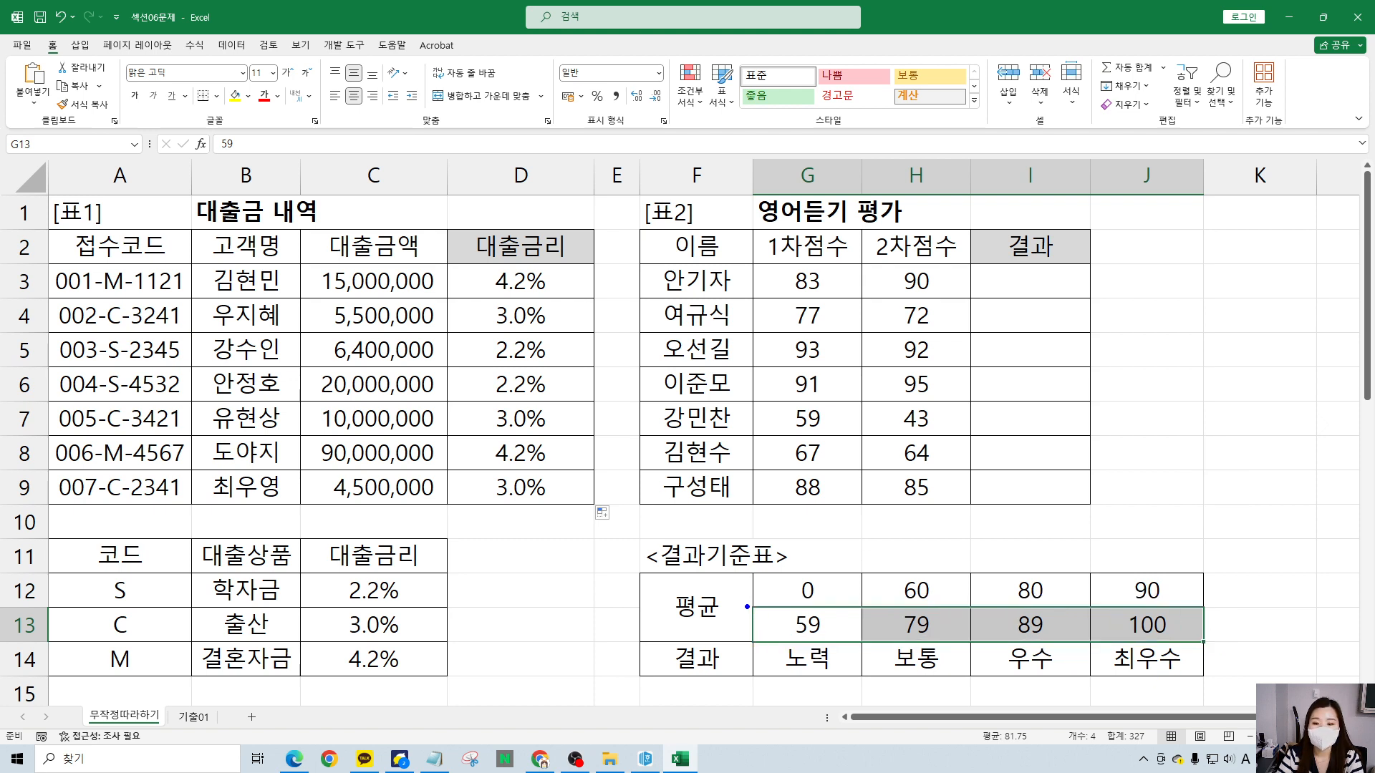
- Box the upper bounds in G13:J13, clear the mark, and do the same for the lower bounds in G12:J12
mouse_move(747, 607)
left_mouse_down()
mouse_move(998, 641)
mouse_move(1217, 641)
left_mouse_up()
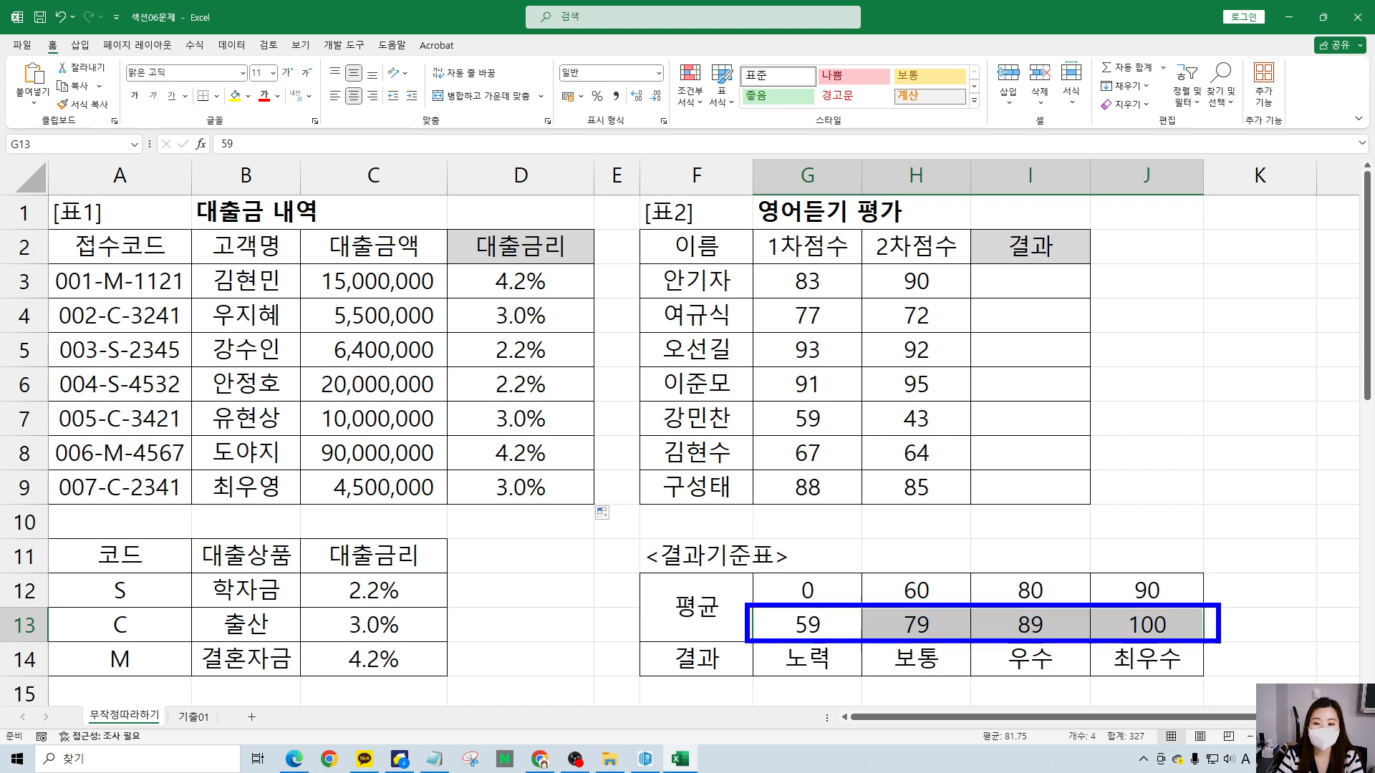
key("Escape")
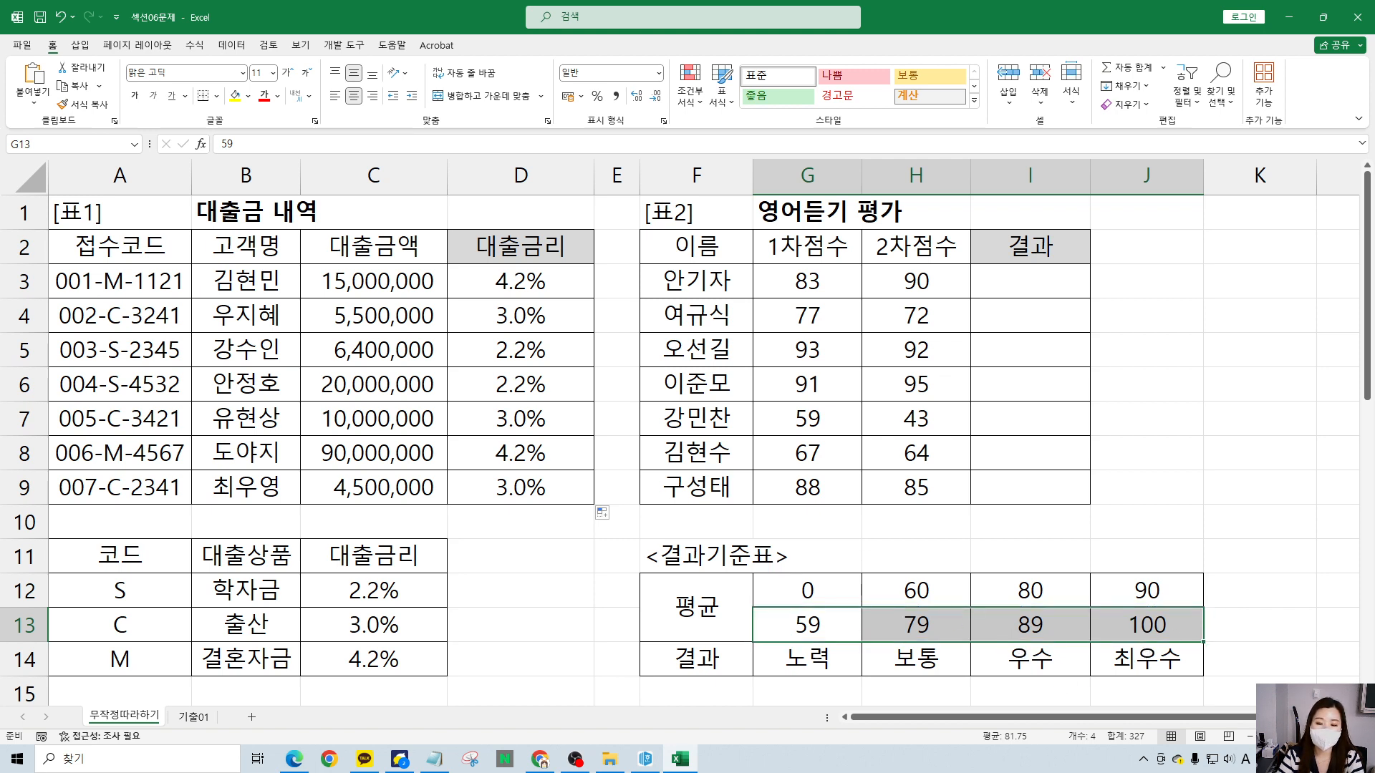
mouse_move(760, 569)
left_mouse_down()
mouse_move(1022, 606)
mouse_move(1211, 607)
left_mouse_up()
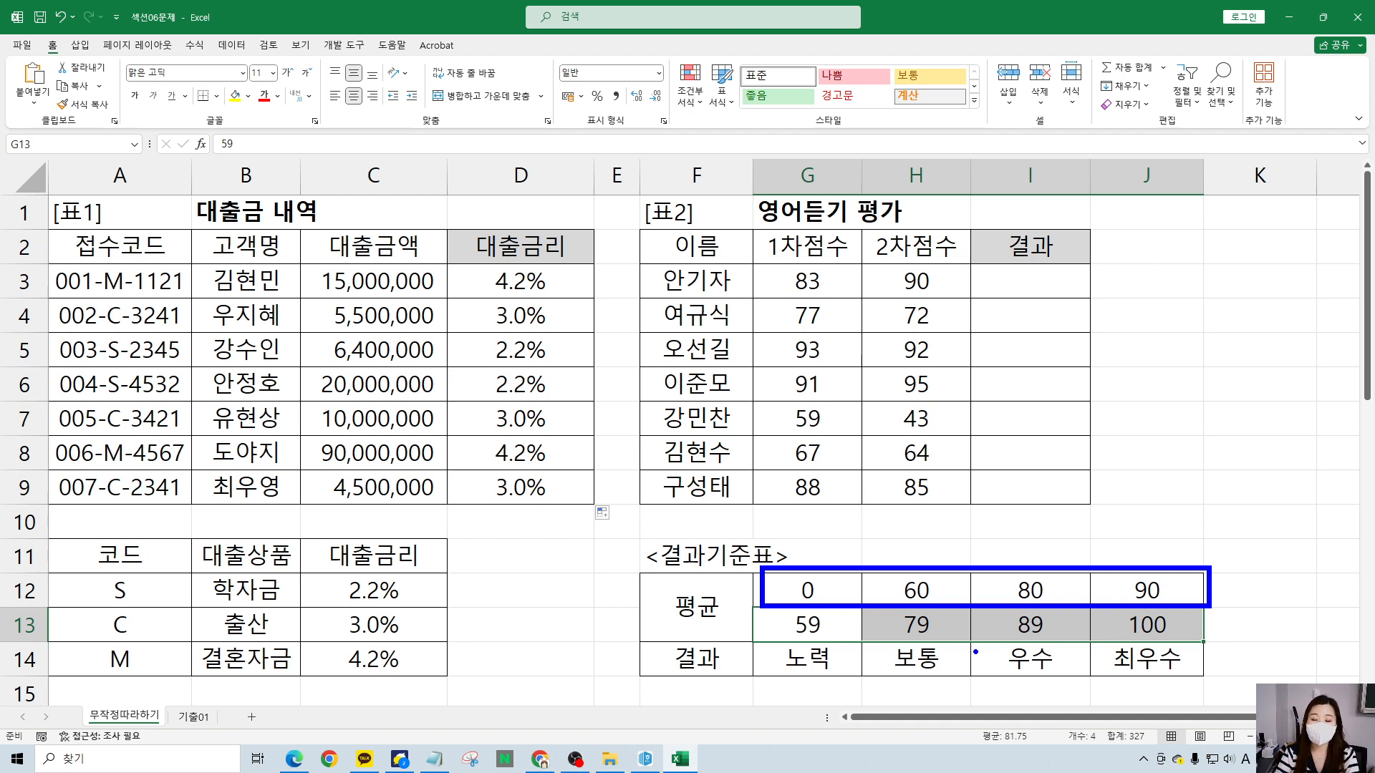
key("Escape")
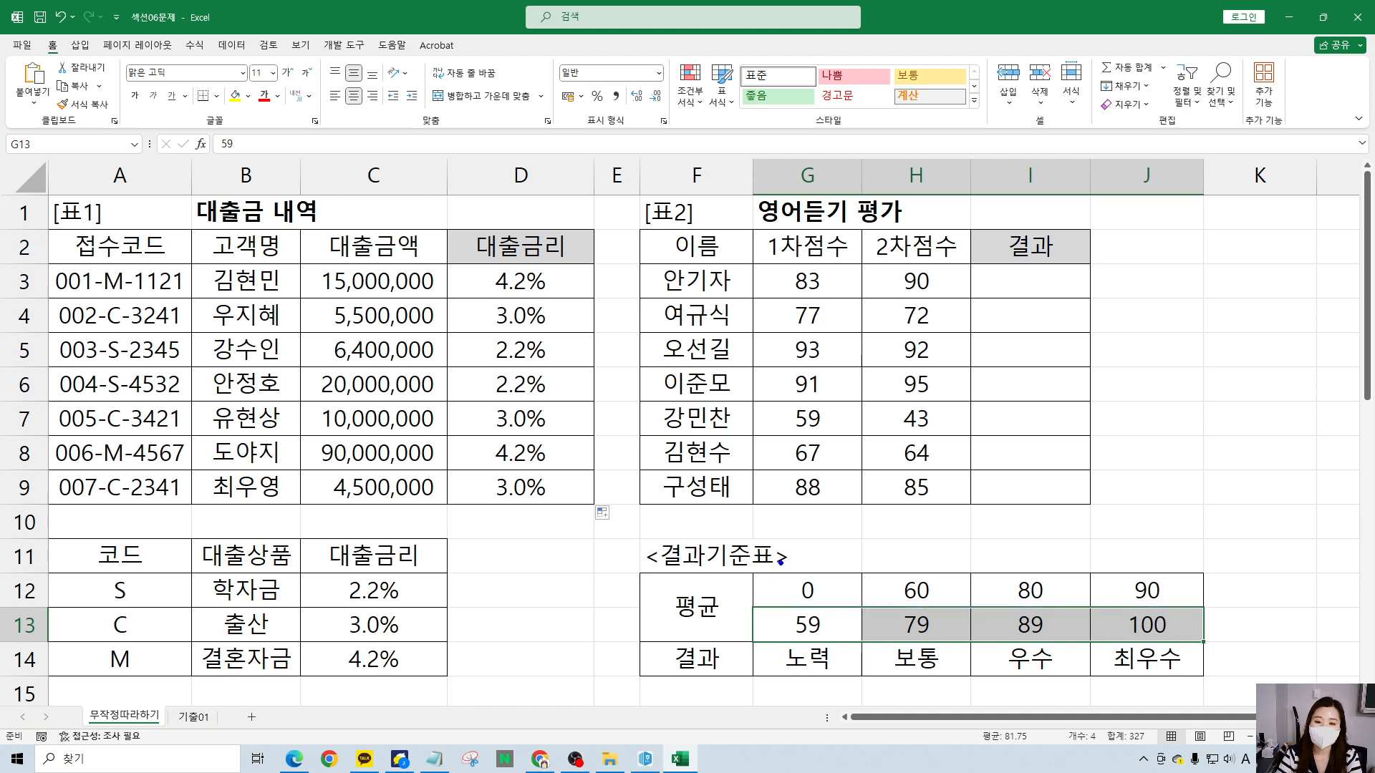
mouse_move(772, 567)
left_mouse_down()
mouse_move(780, 583)
mouse_move(1245, 613)
mouse_move(1220, 611)
left_mouse_up()
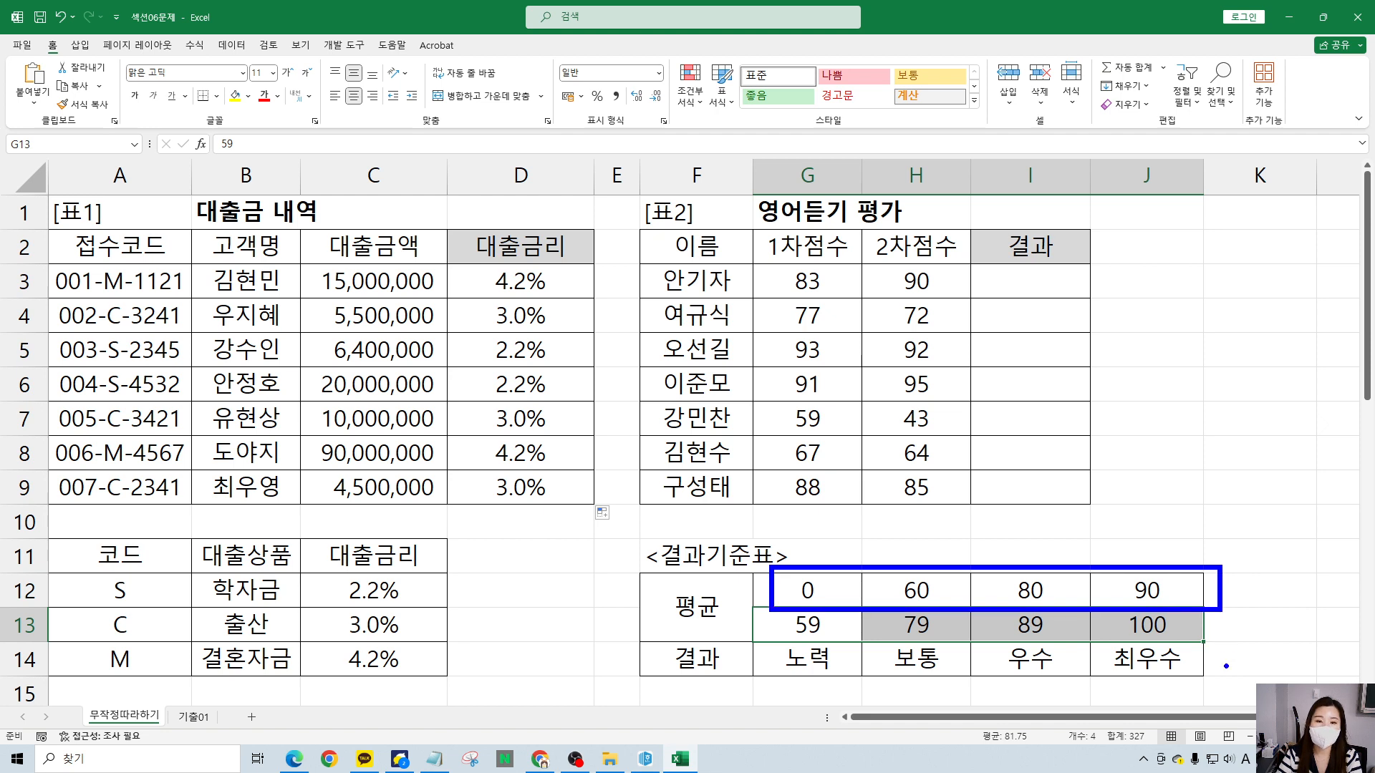
key("Escape")
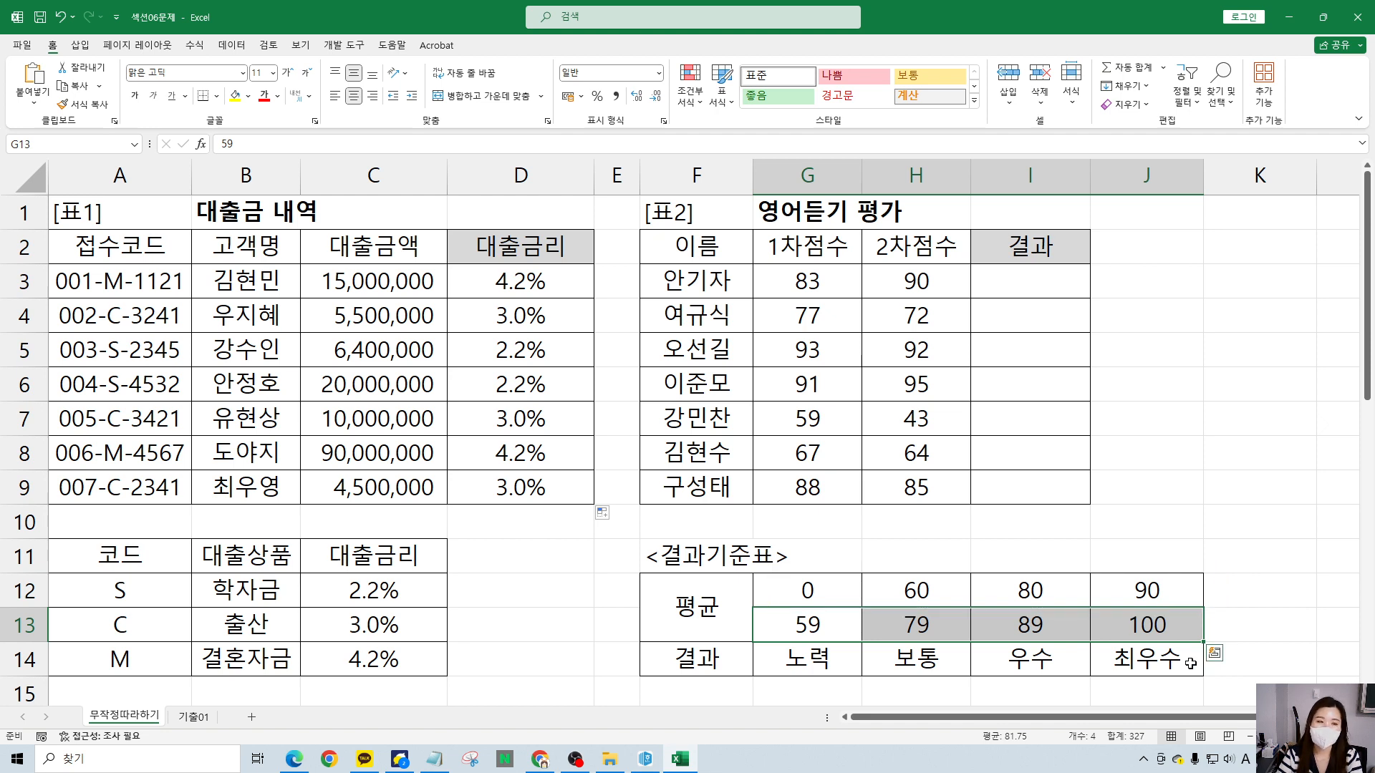
- Cross out the 평균 and 결과 labels in F12:F14 and box the lookup range G12:J14 in blue
key("ctrl+2")
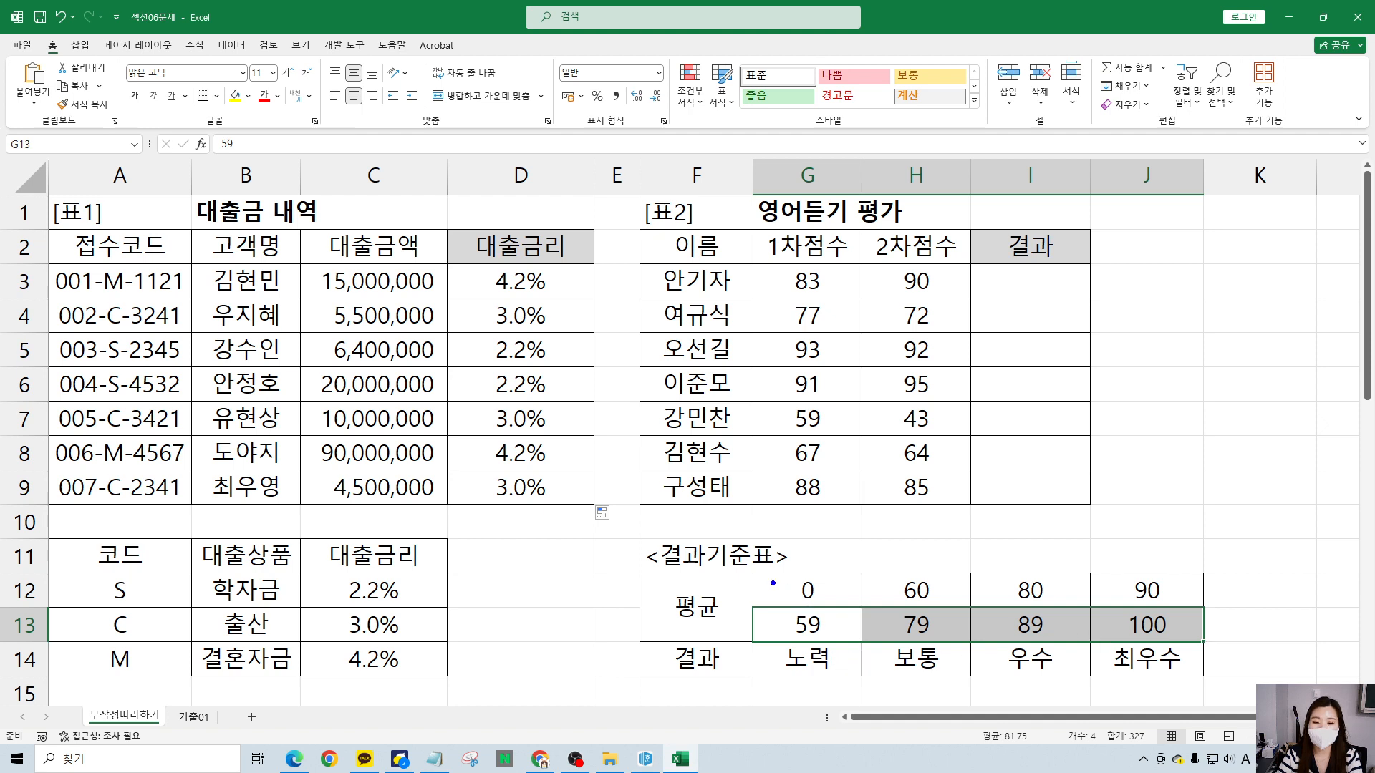
left_click_drag(750, 575, 660, 672)
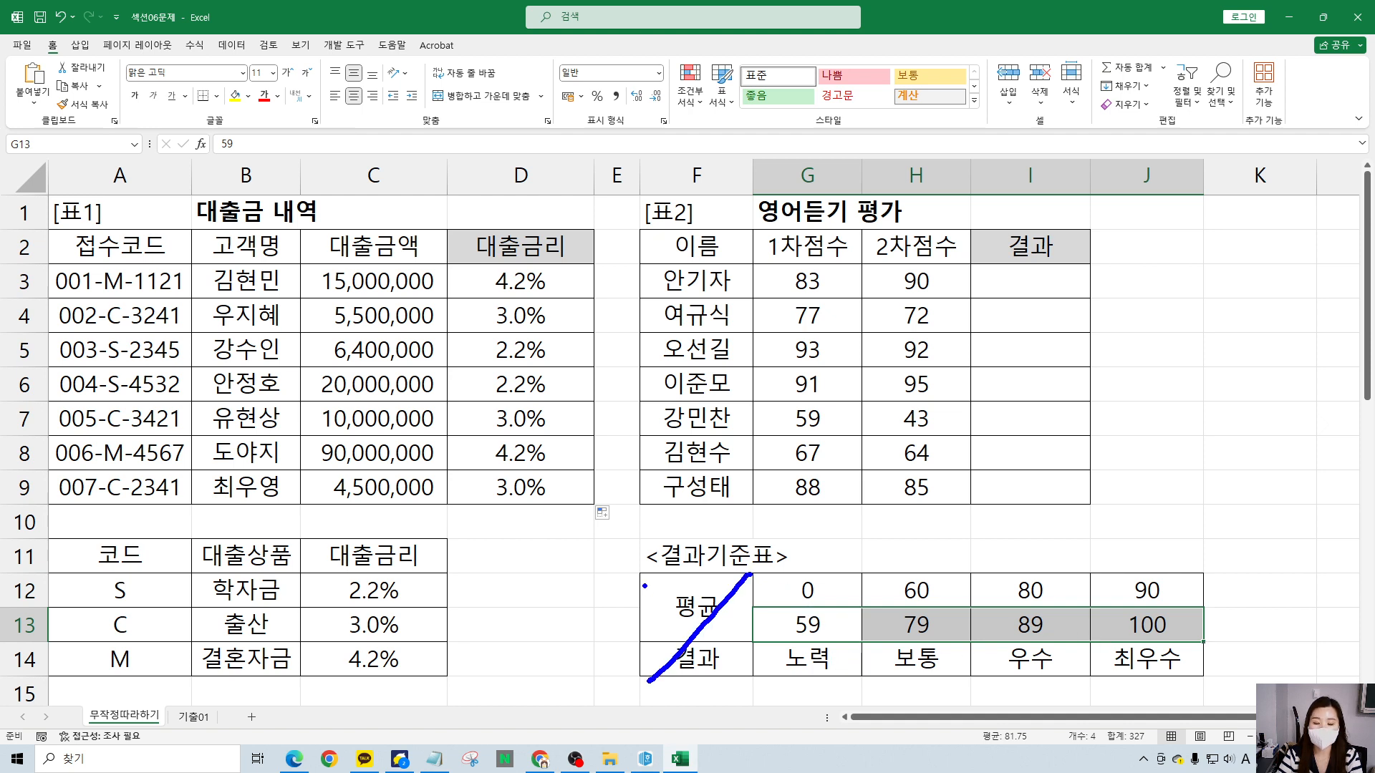
left_click_drag(633, 570, 736, 691)
mouse_move(750, 575)
left_mouse_down()
mouse_move(817, 678)
mouse_move(1103, 679)
mouse_move(1210, 574)
mouse_move(749, 574)
left_mouse_up()
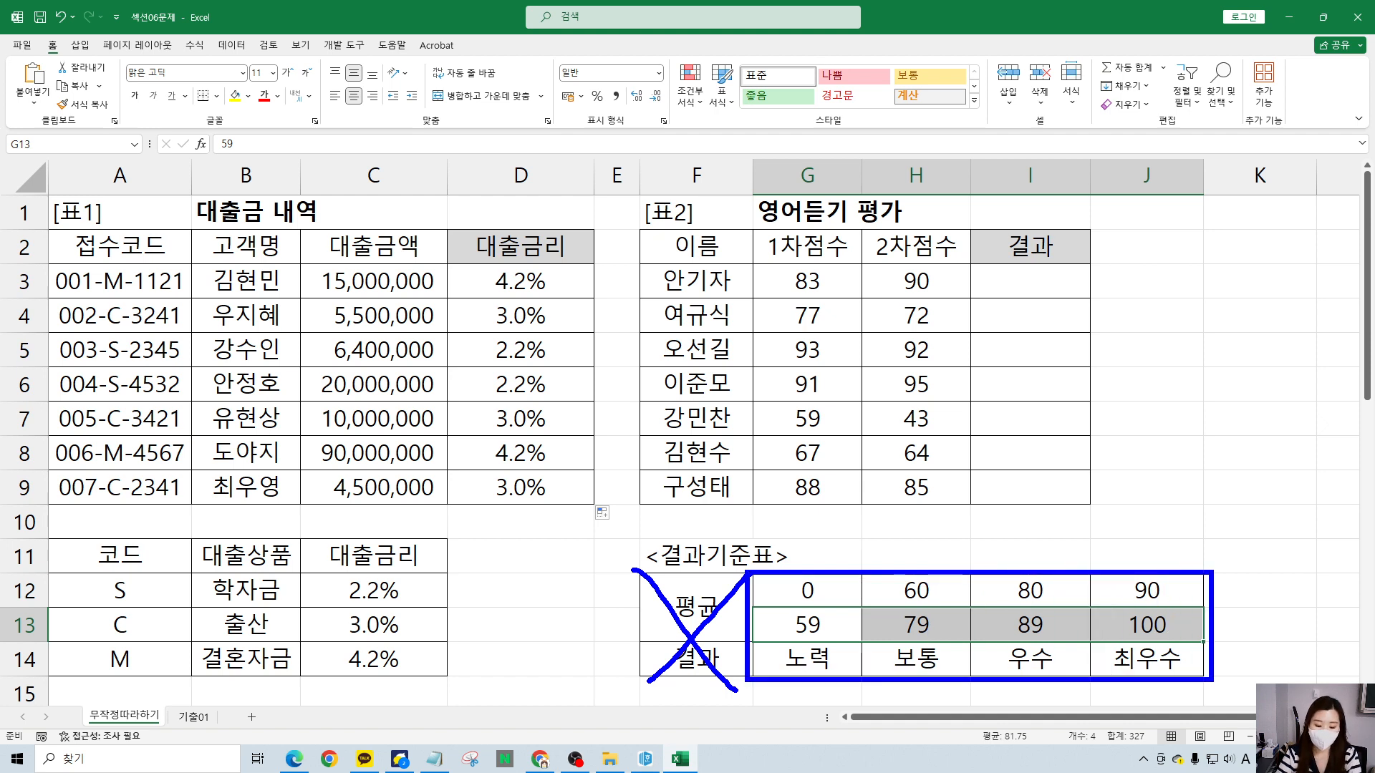
- Mark G12:J12, the 평균 label and scores G3:H3 in red, link the scores to G12:J12 with an arrow, and clear all marks
left_click_drag(726, 561, 1237, 613)
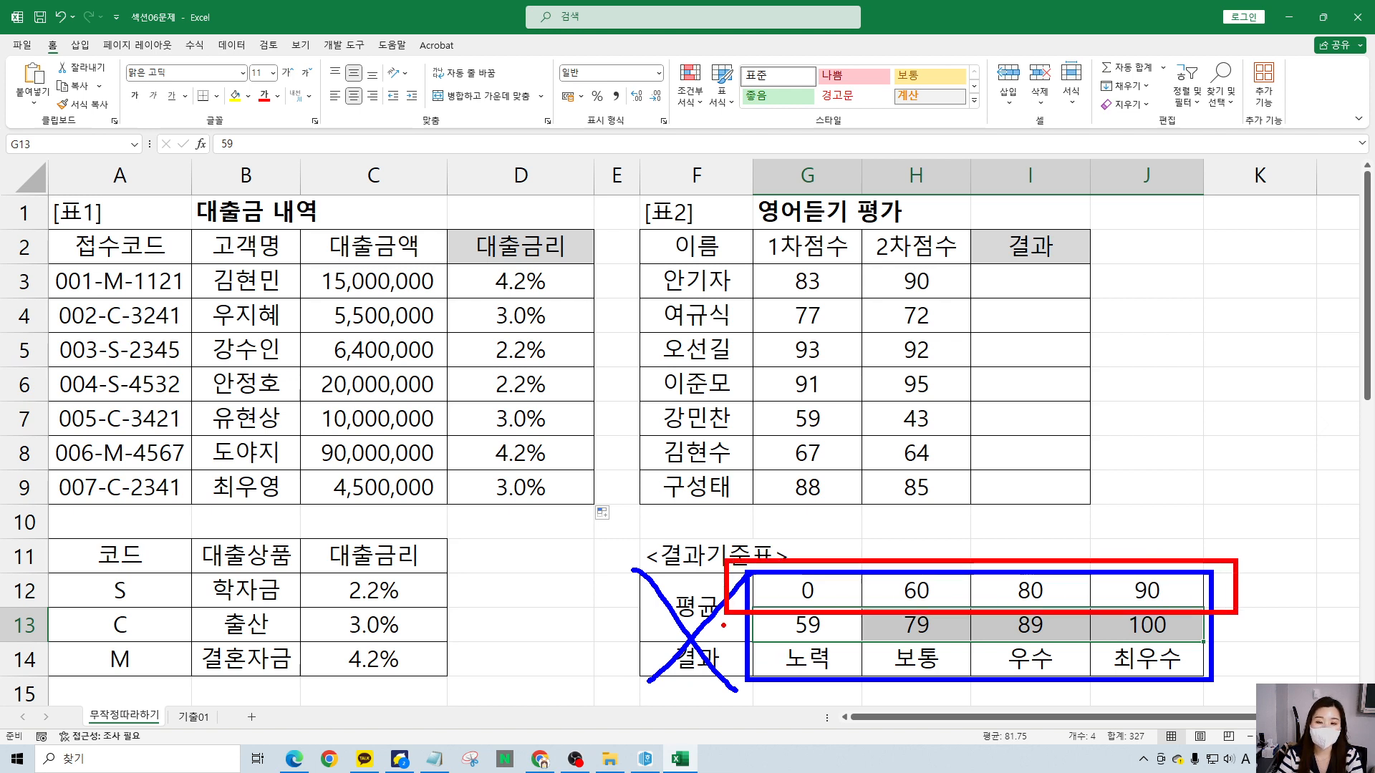
mouse_move(724, 625)
left_mouse_down()
mouse_move(722, 567)
mouse_move(689, 636)
left_mouse_up()
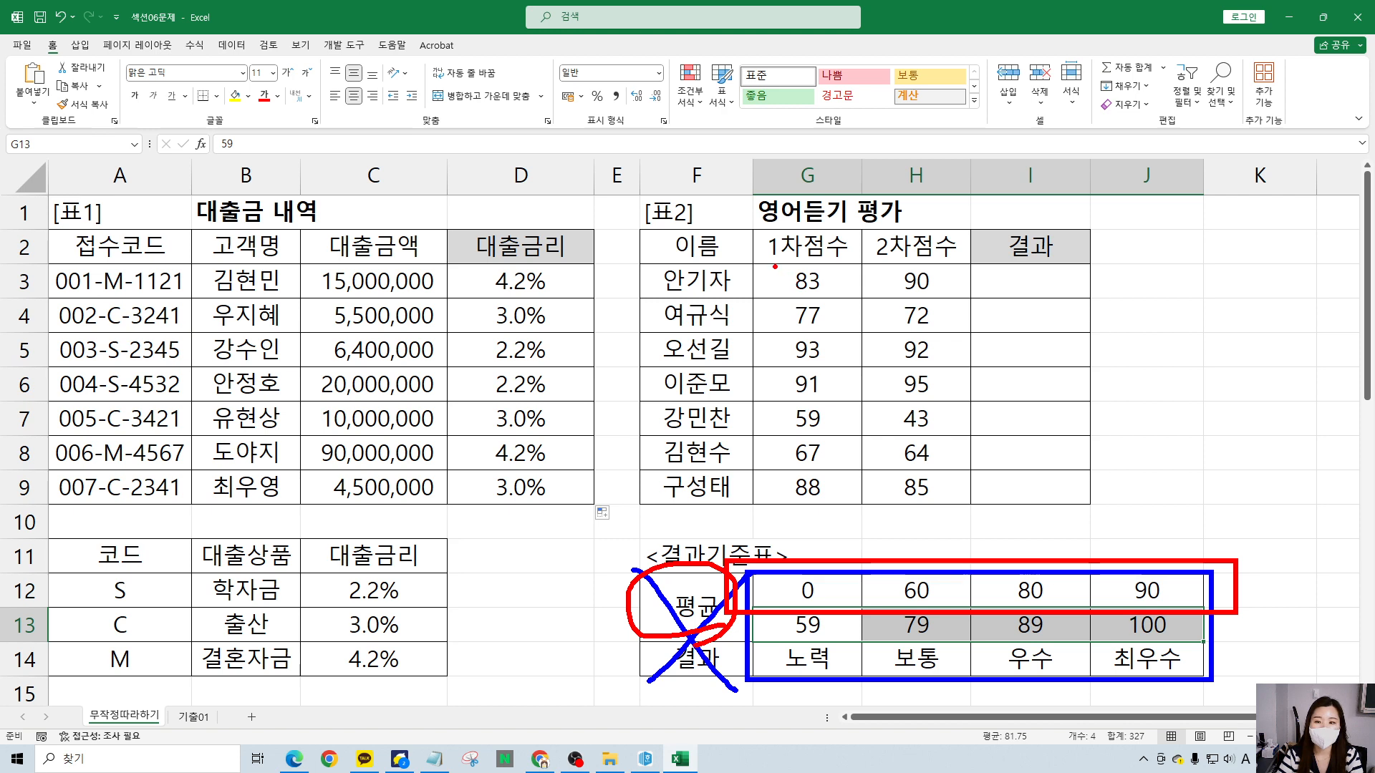
mouse_move(774, 267)
left_mouse_down()
mouse_move(907, 294)
mouse_move(951, 268)
left_mouse_up()
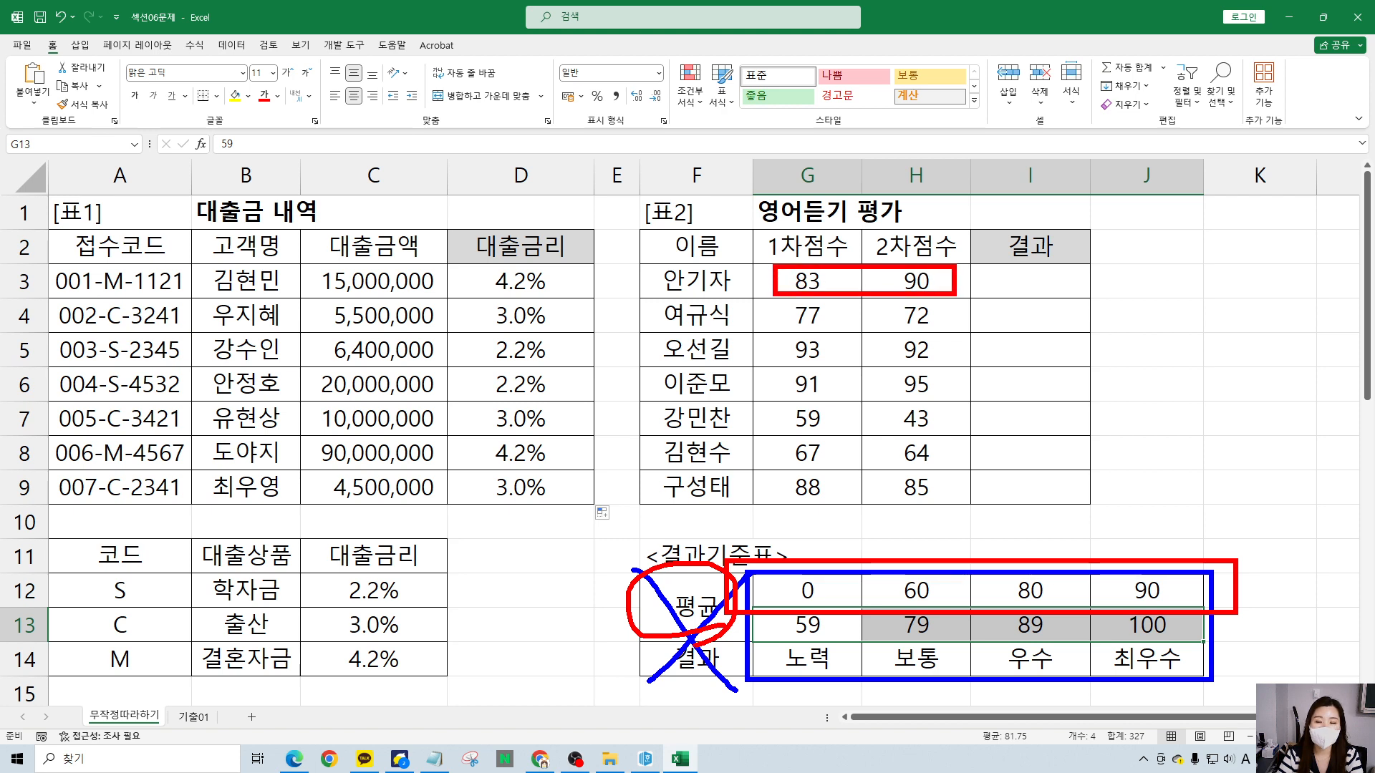
mouse_move(884, 296)
left_mouse_down()
mouse_move(851, 561)
mouse_move(899, 533)
left_mouse_up()
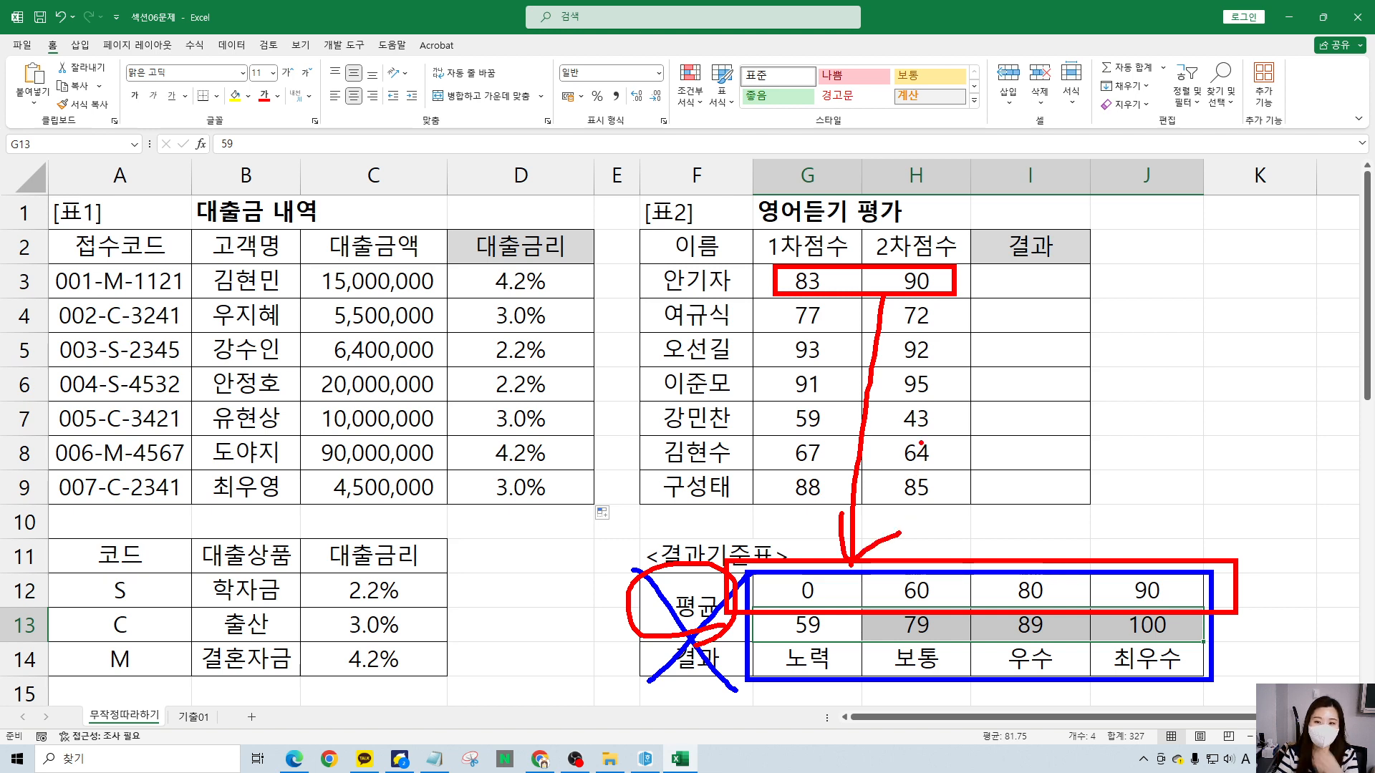
key("Escape")
- Box the scores in G3:H3 and lower bounds in G12:J12, write 3 beside the result row, and clear the marks
left_click_drag(766, 268, 958, 296)
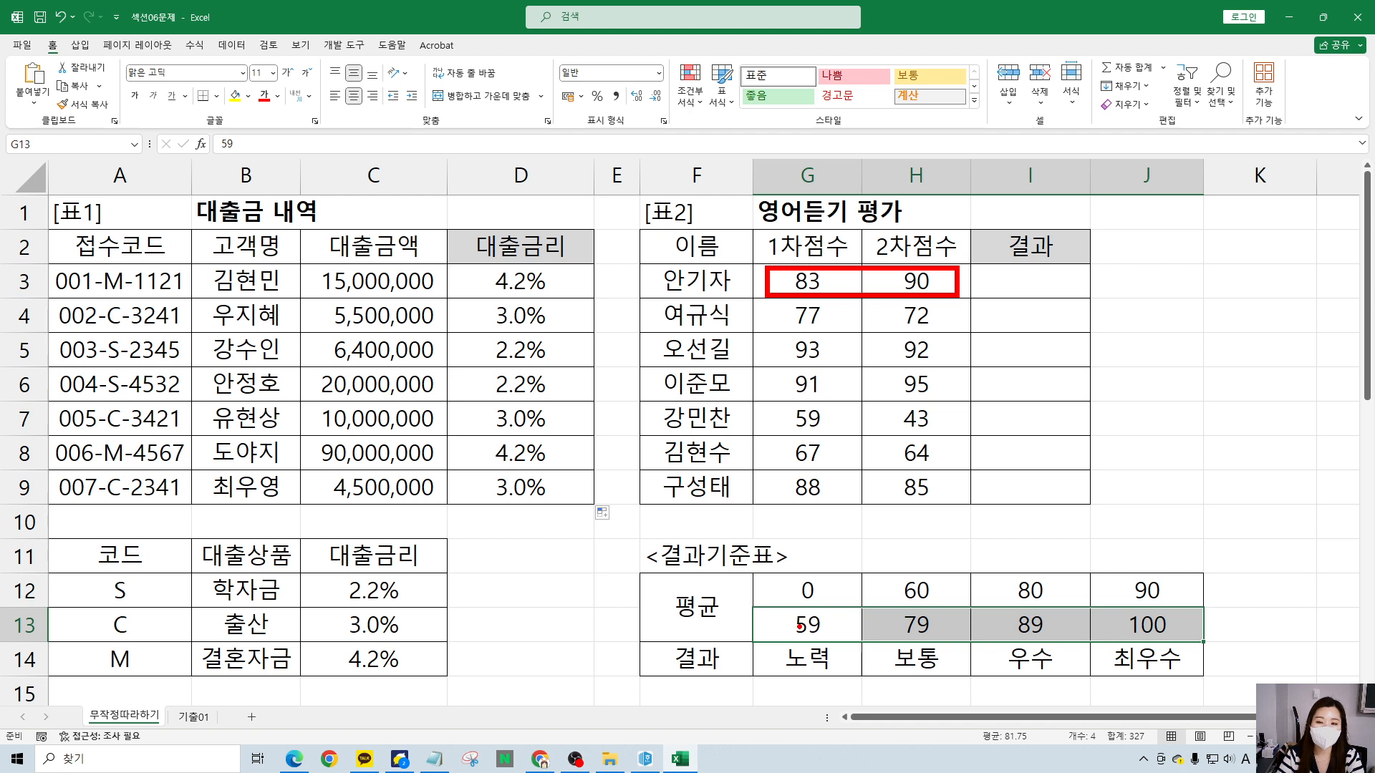
mouse_move(766, 563)
left_mouse_down()
mouse_move(868, 606)
mouse_move(1179, 606)
mouse_move(1206, 566)
left_mouse_up()
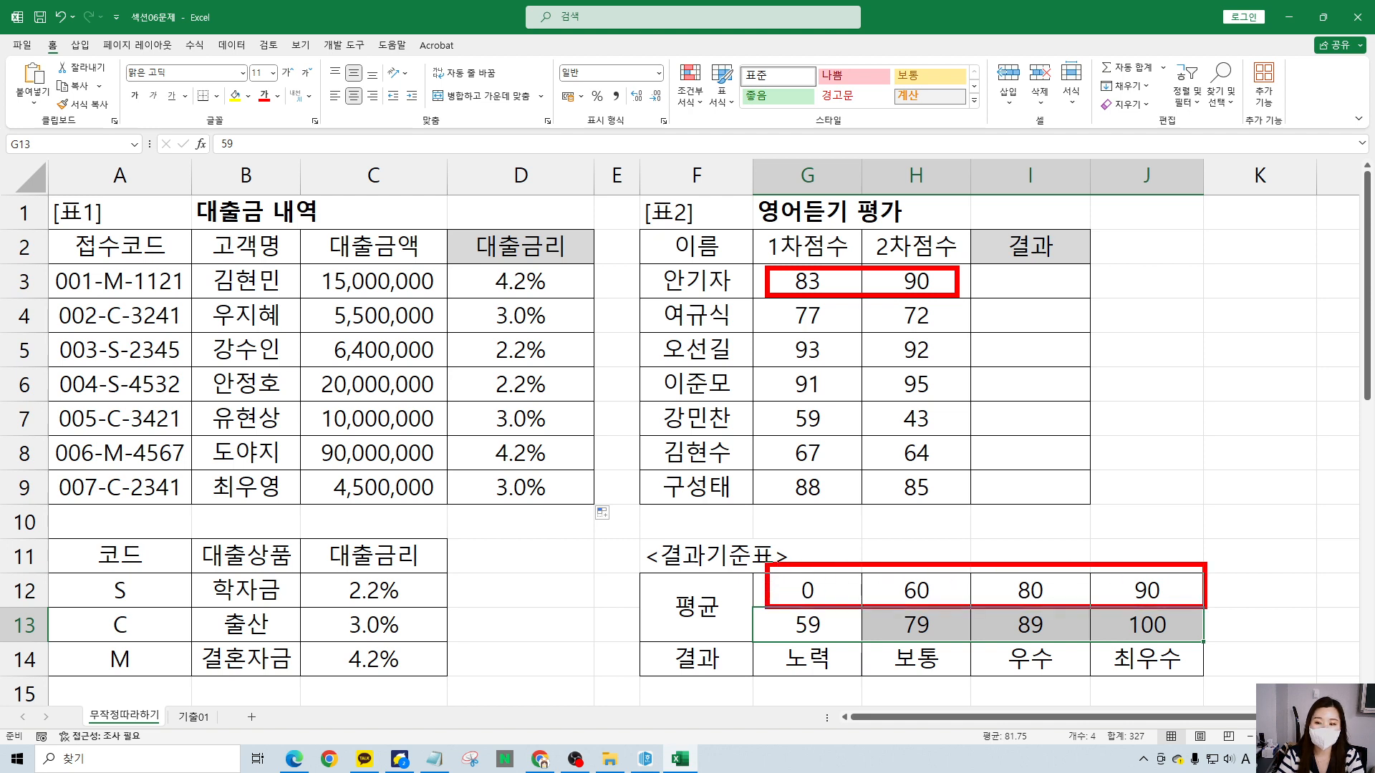
left_click_drag(1220, 649, 1237, 694)
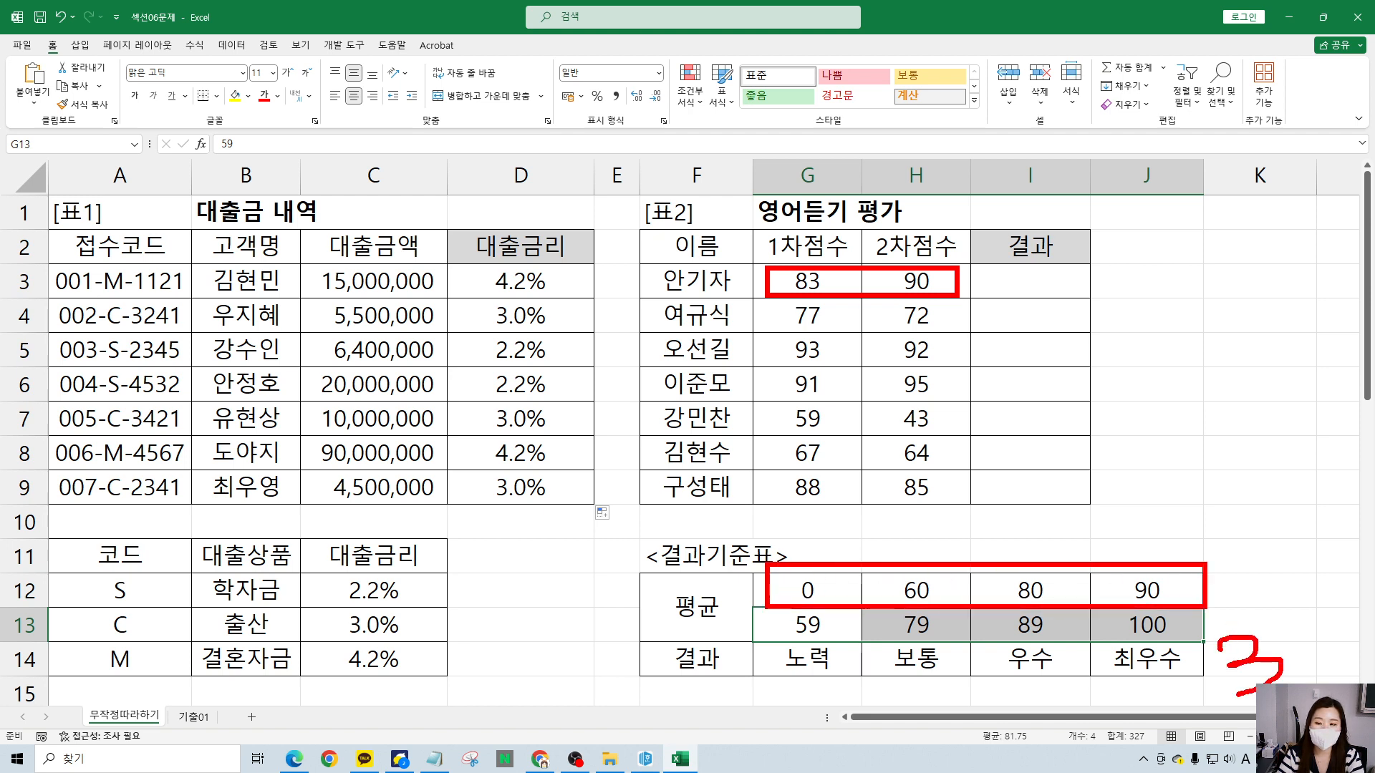
key("Escape")
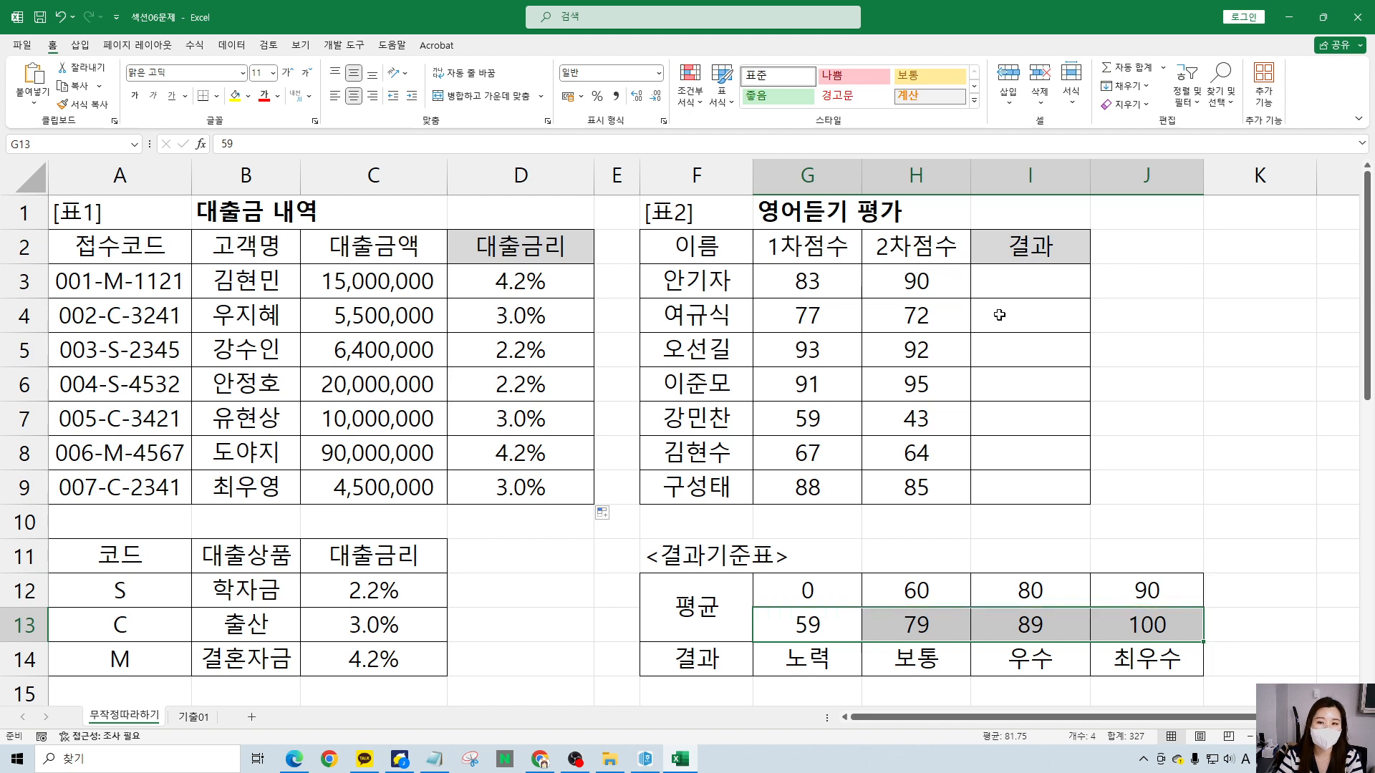
- Start an HLOOKUP formula in I3, briefly boxing the lower bounds in G12:J12 and clearing the mark
left_click(1012, 280)
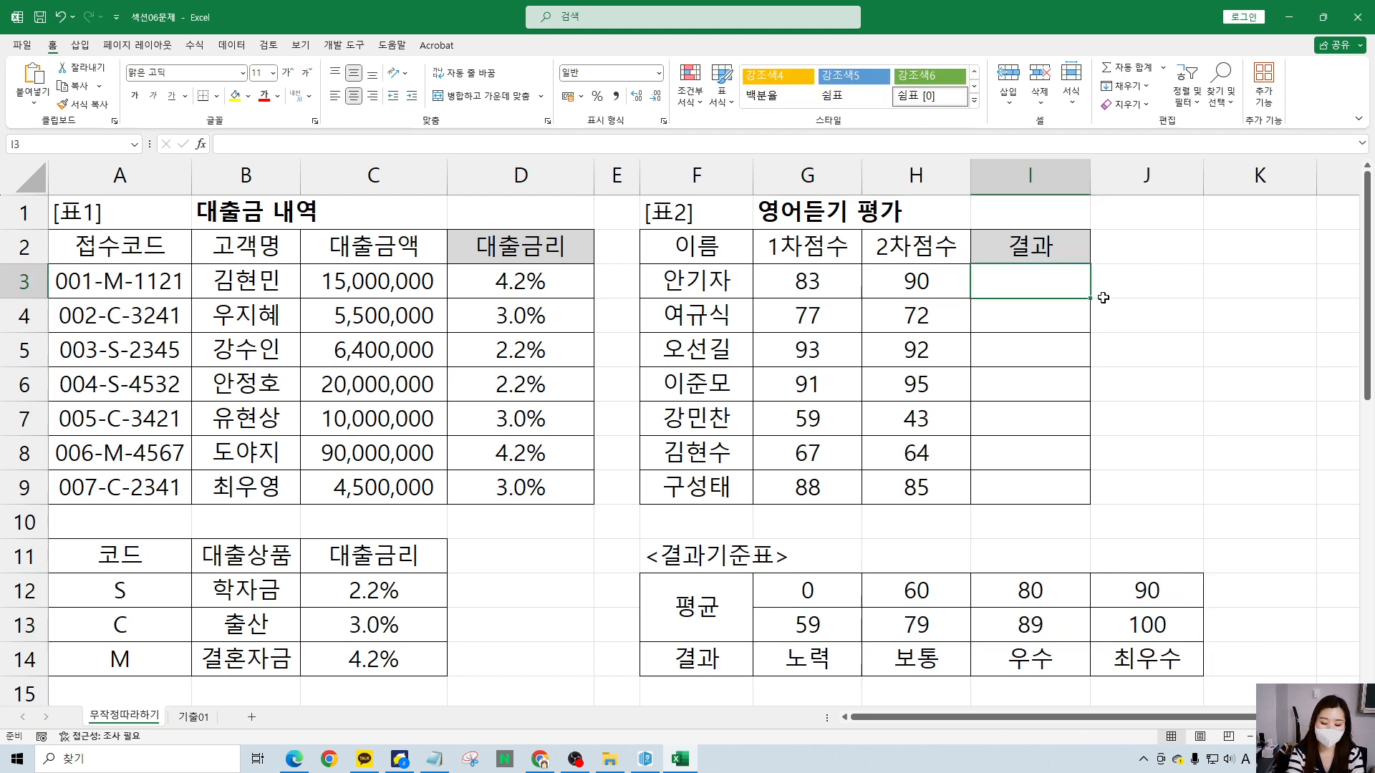
type("=")
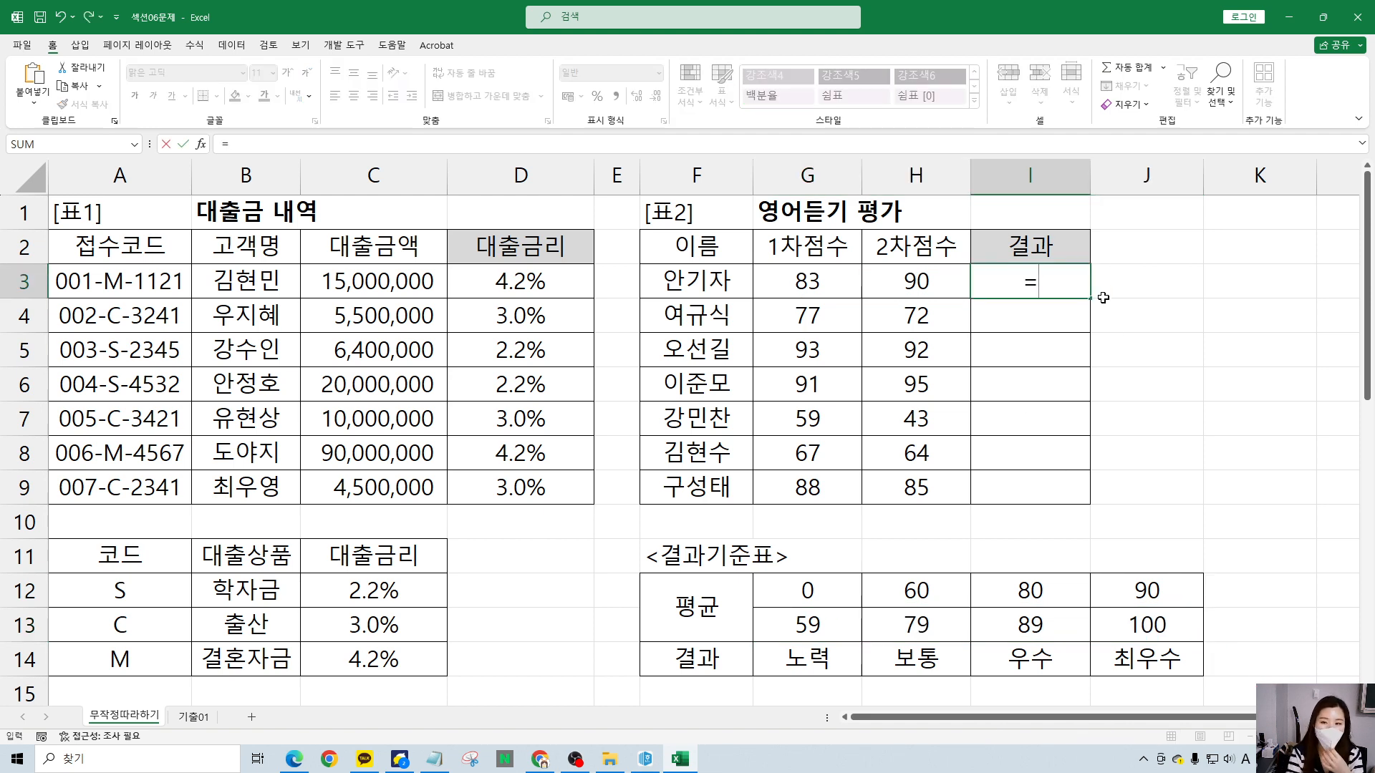
type("hl")
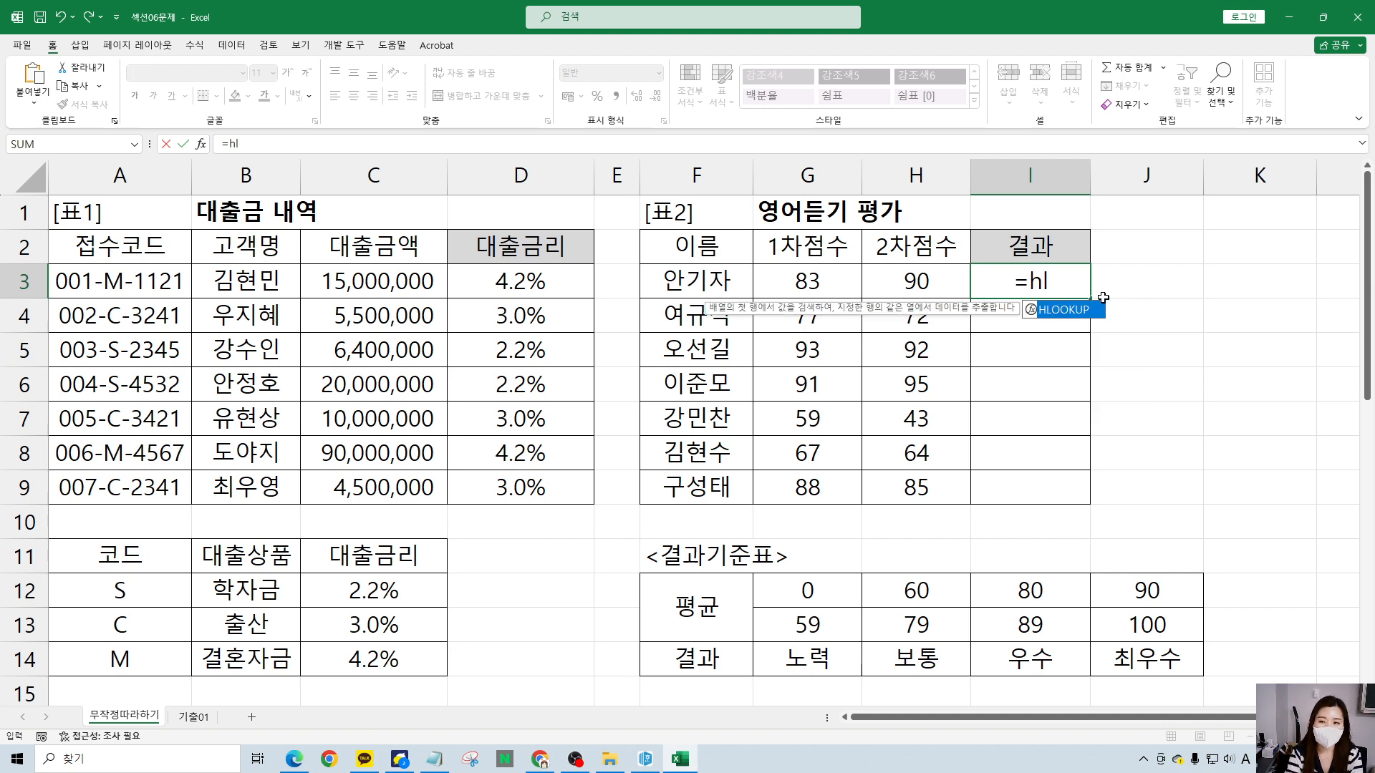
key("Tab")
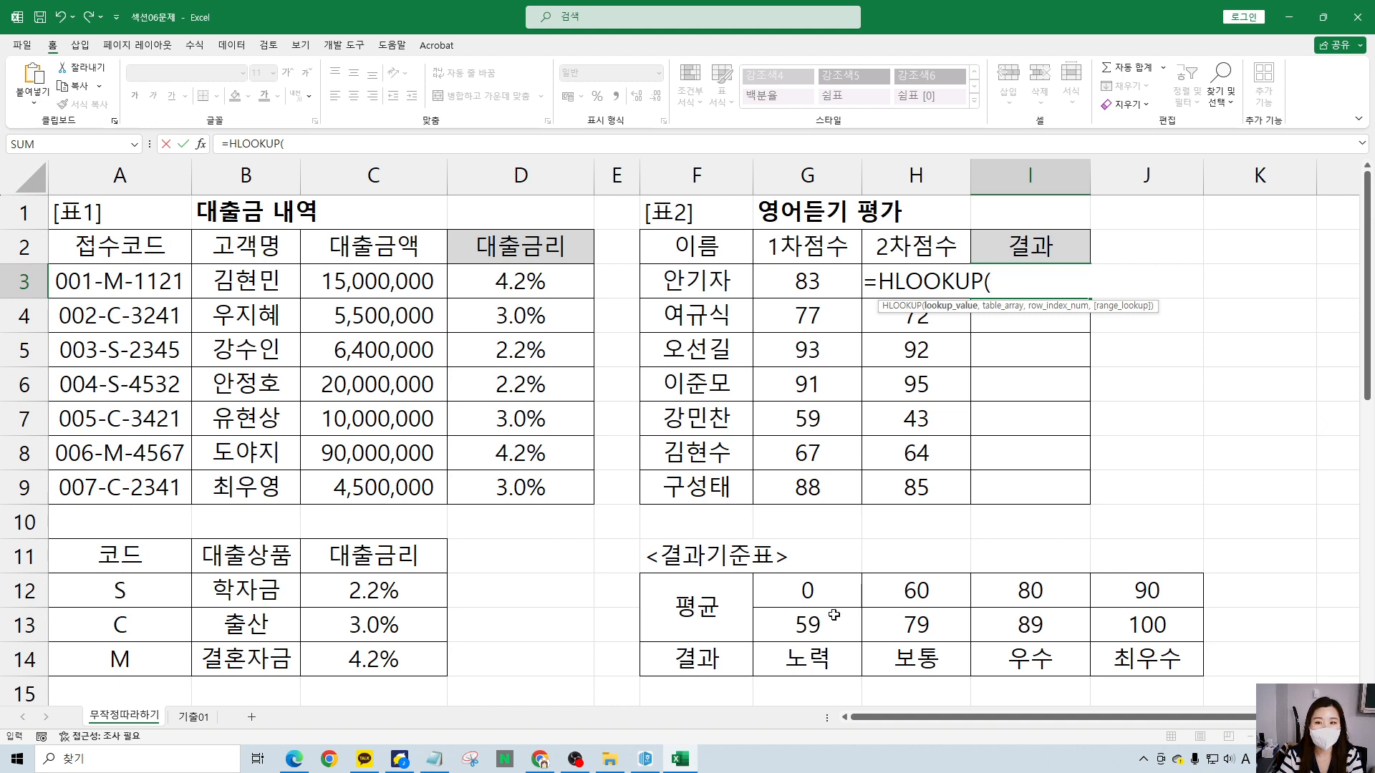
mouse_move(759, 566)
left_mouse_down()
mouse_move(890, 608)
mouse_move(1207, 607)
left_mouse_up()
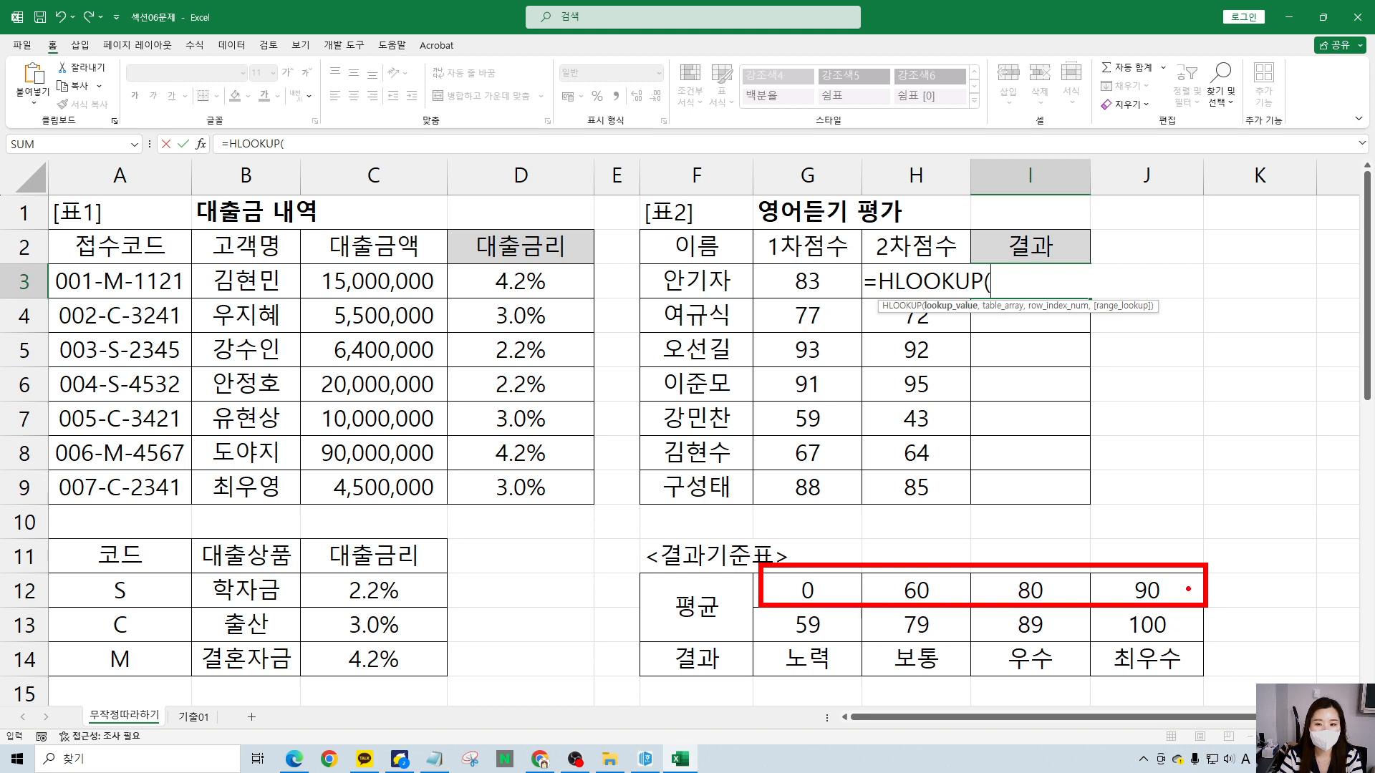
key("Escape")
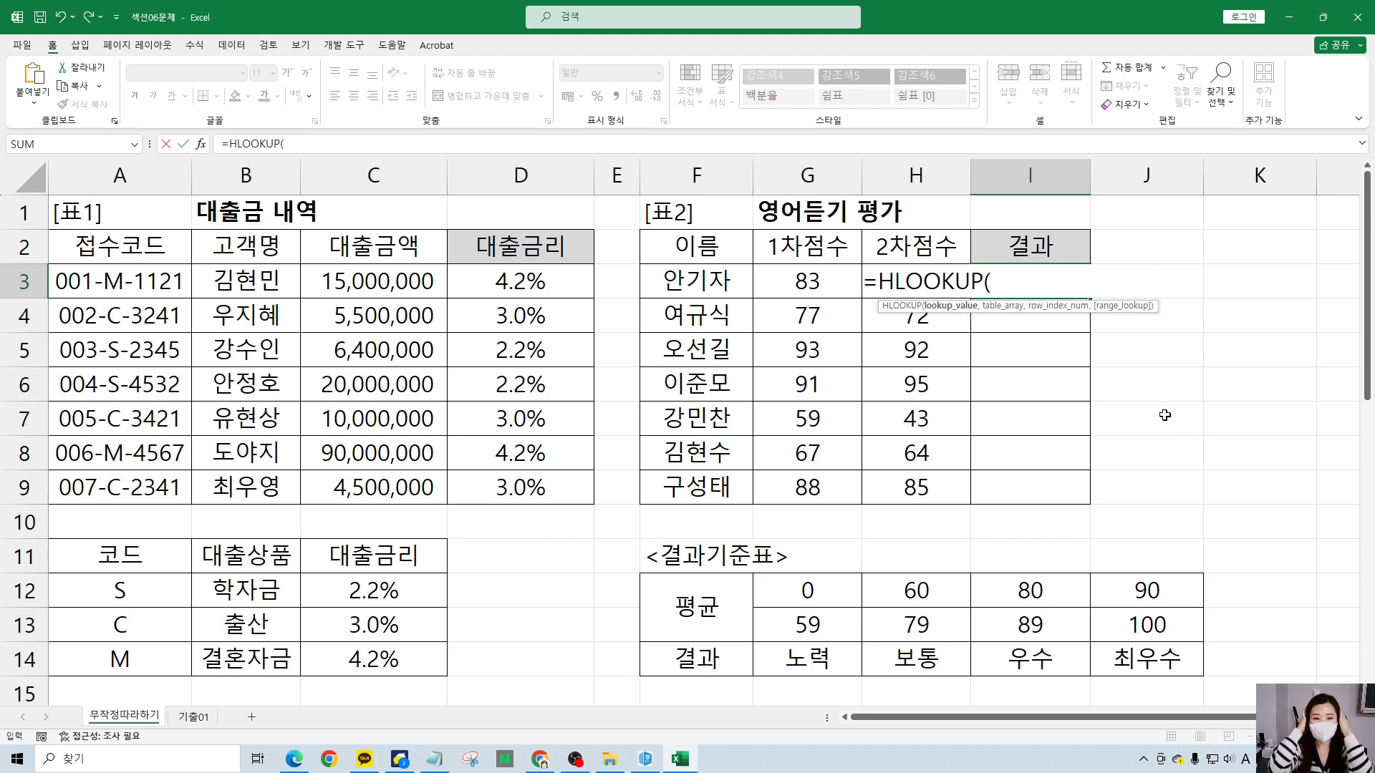
- Add AVERAGE(G3:H3) as the lookup value of the HLOOKUP formula in I3
type("av")
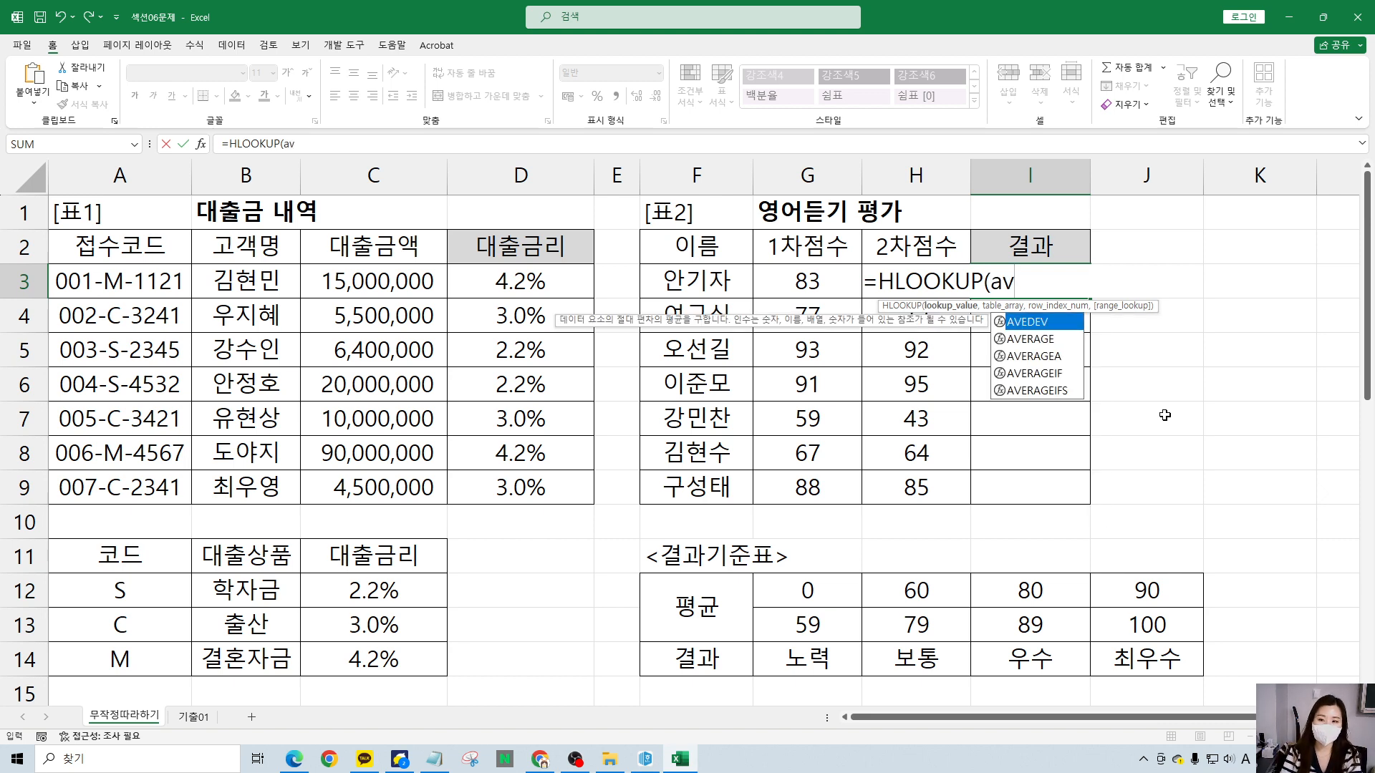
key("Down")
key("Tab")
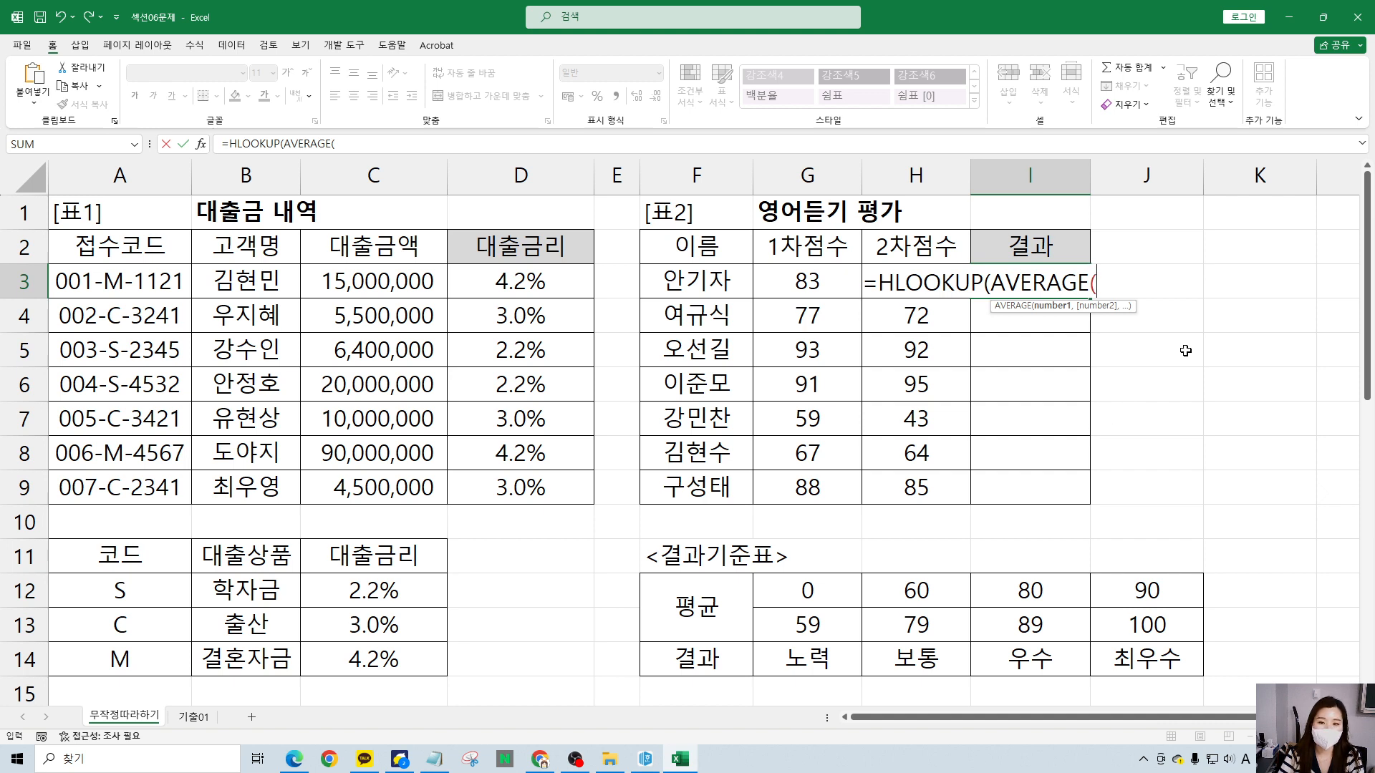
left_click_drag(817, 284, 941, 283)
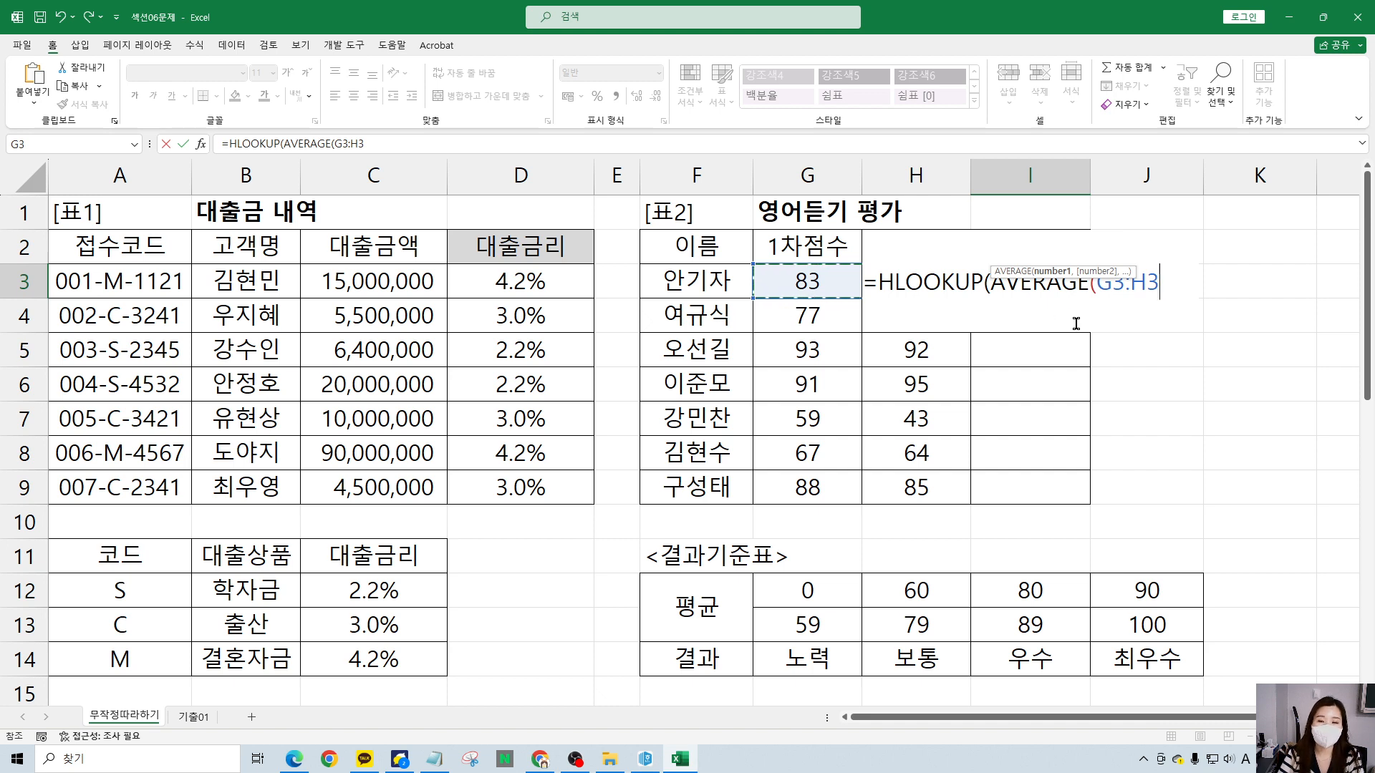
type(")")
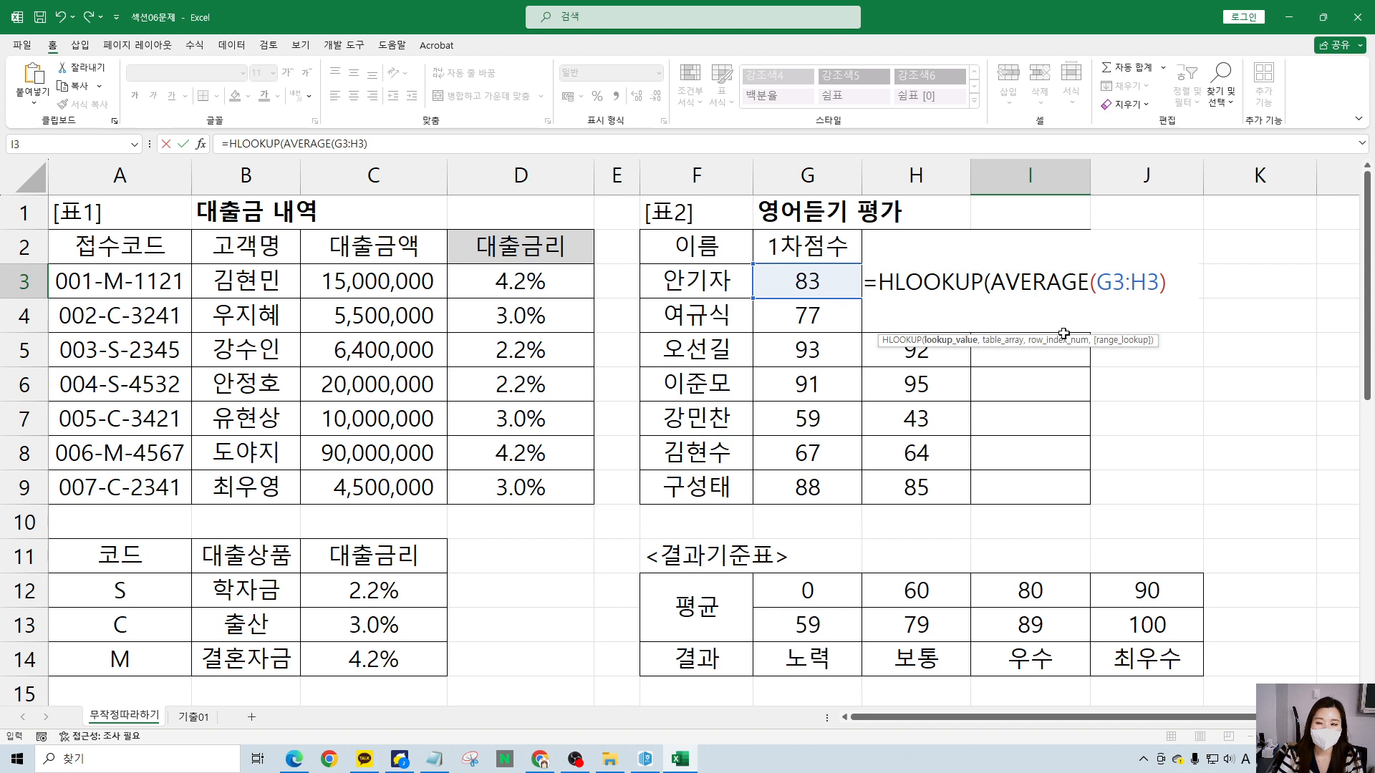
- Box the lower bounds in G12:J12, draw an arrow from them up to the AVERAGE argument, and clear the marks
key("ctrl+2")
mouse_move(765, 571)
left_mouse_down()
mouse_move(958, 607)
mouse_move(1206, 608)
left_mouse_up()
mouse_move(1039, 578)
left_mouse_down()
mouse_move(1052, 299)
mouse_move(1031, 324)
mouse_move(1090, 327)
left_mouse_up()
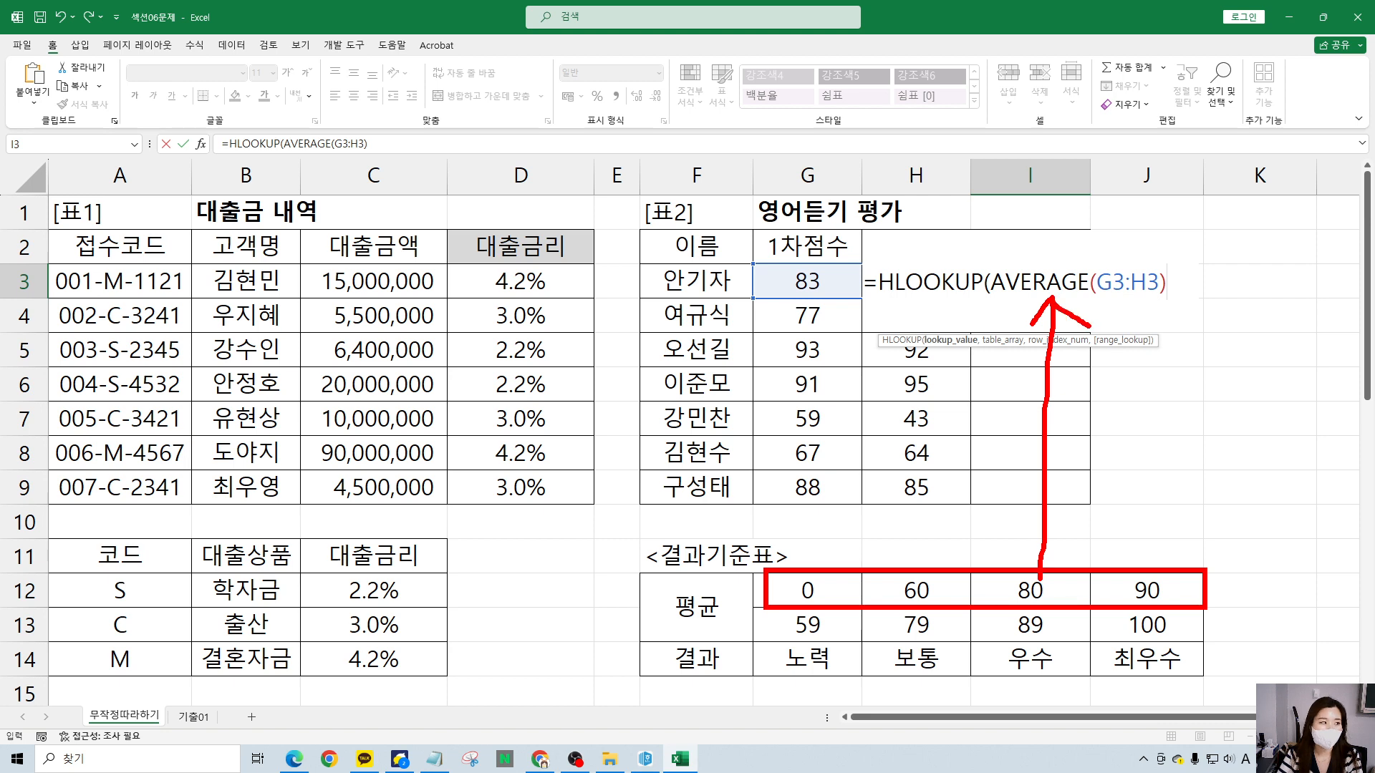
key("Escape")
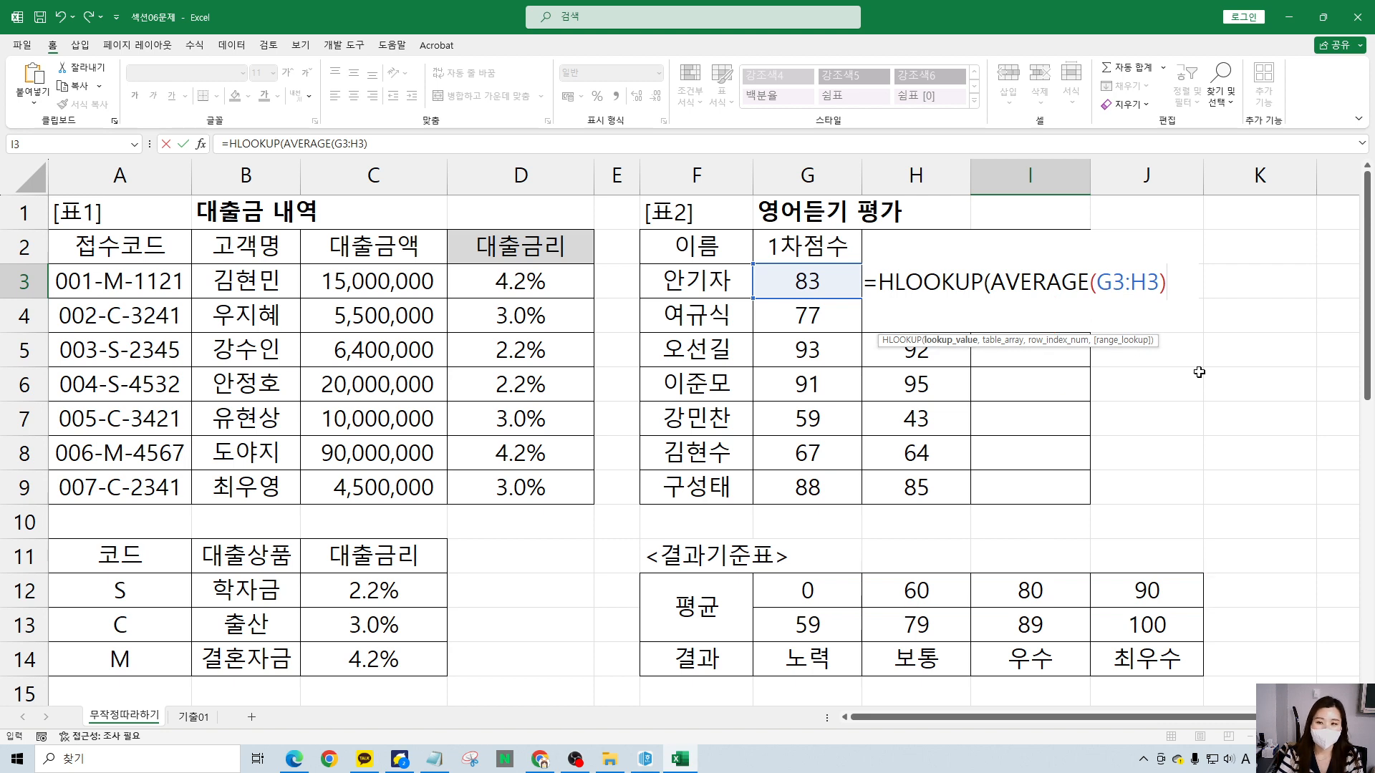
- Close off the lookup value with a comma, mark AVERAGE(G3:H3), box the table G12:J14, and clear the marks
type(",")
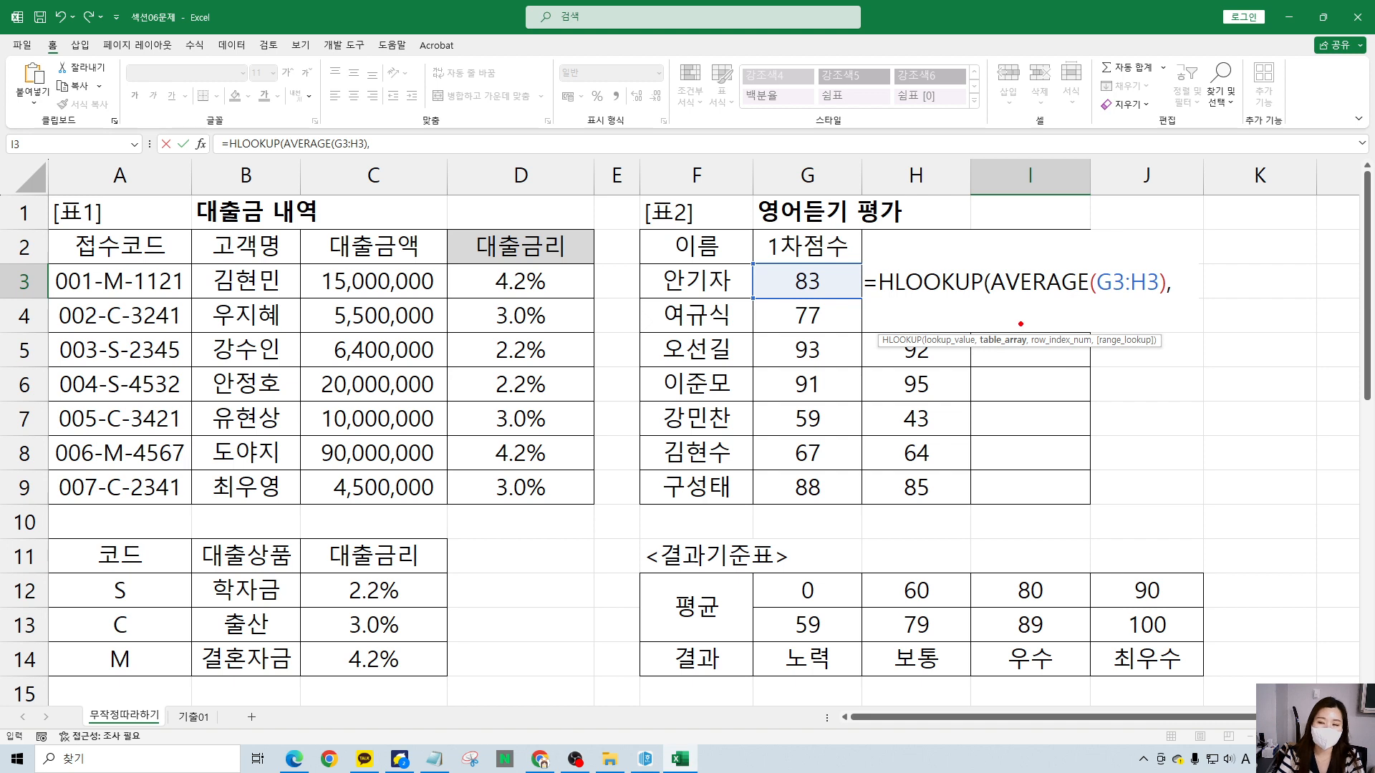
left_click_drag(995, 300, 1160, 305)
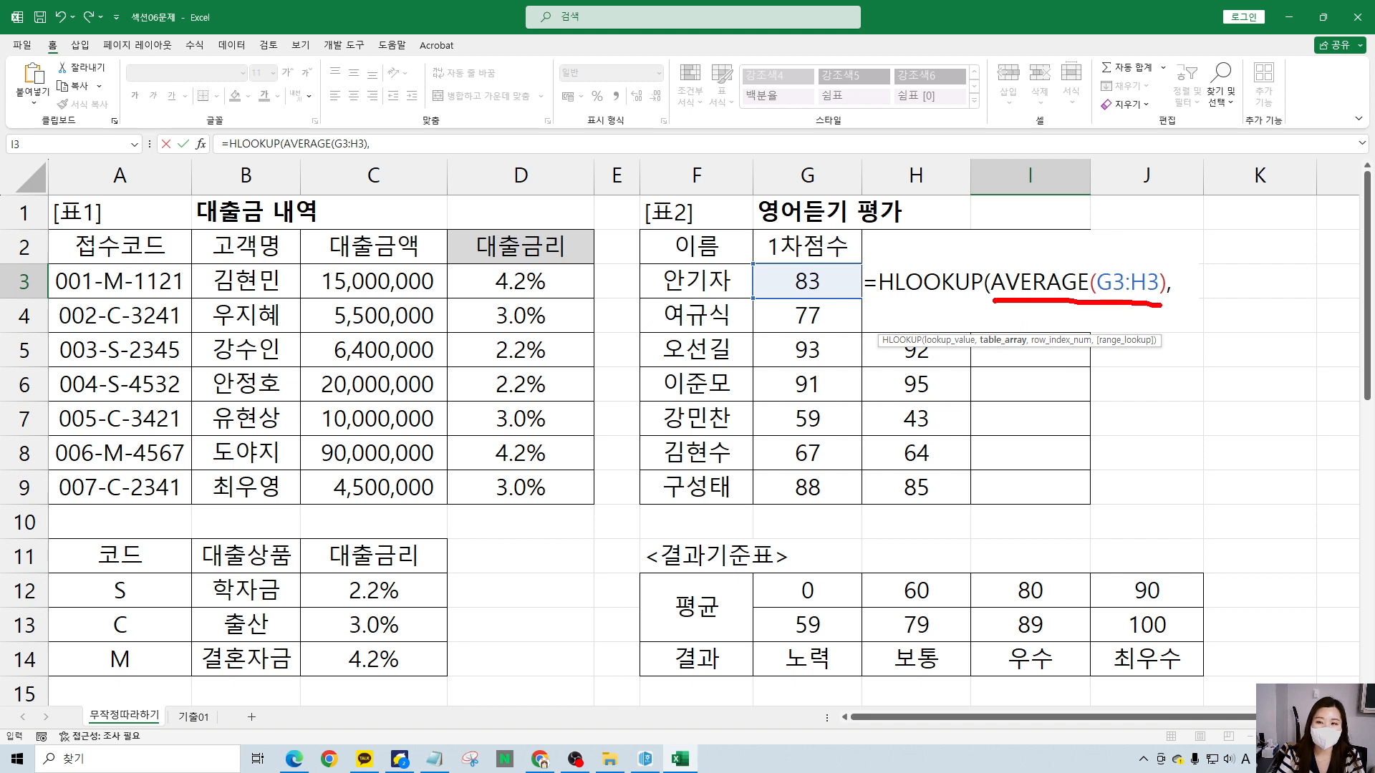
mouse_move(1083, 213)
left_mouse_down()
mouse_move(1106, 231)
mouse_move(1132, 198)
left_mouse_up()
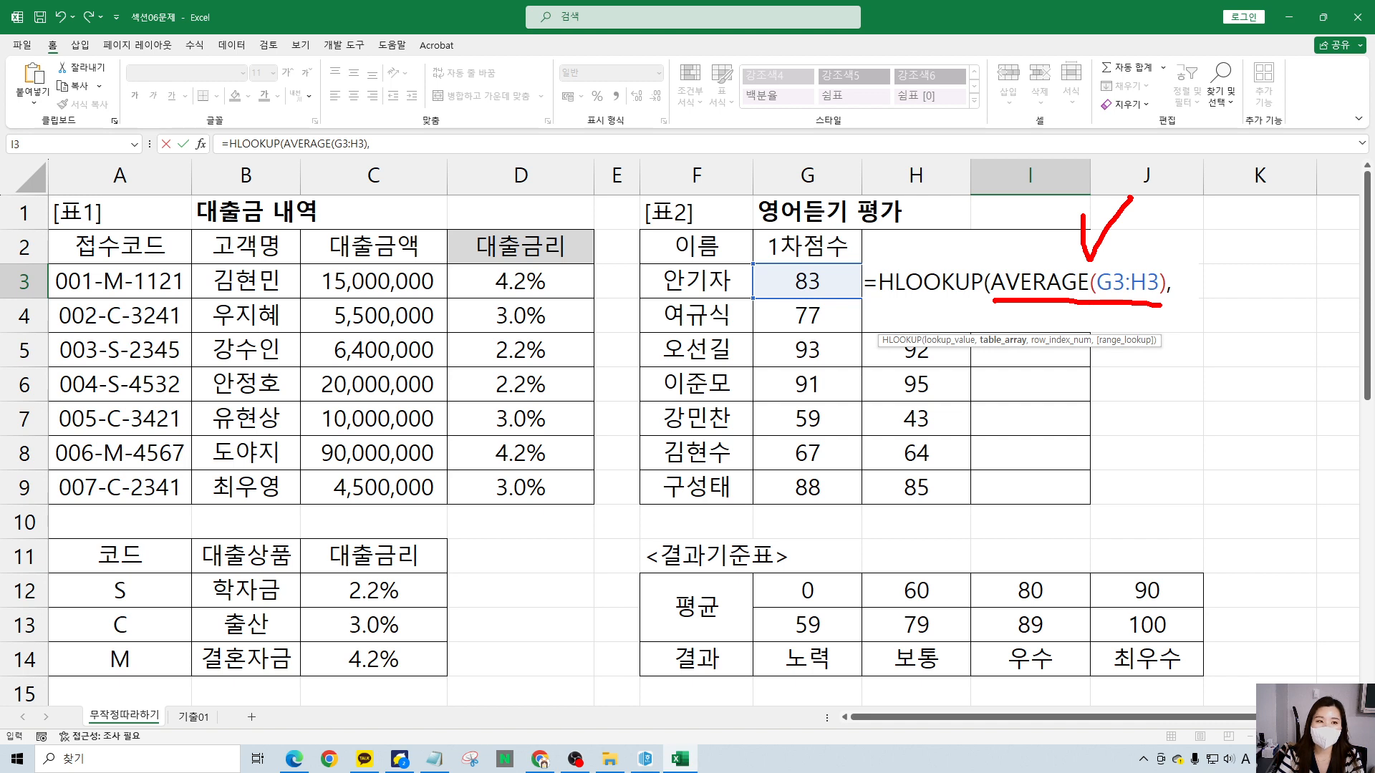
mouse_move(752, 573)
left_mouse_down()
mouse_move(765, 608)
mouse_move(1186, 688)
mouse_move(1217, 679)
mouse_move(1205, 676)
left_mouse_up()
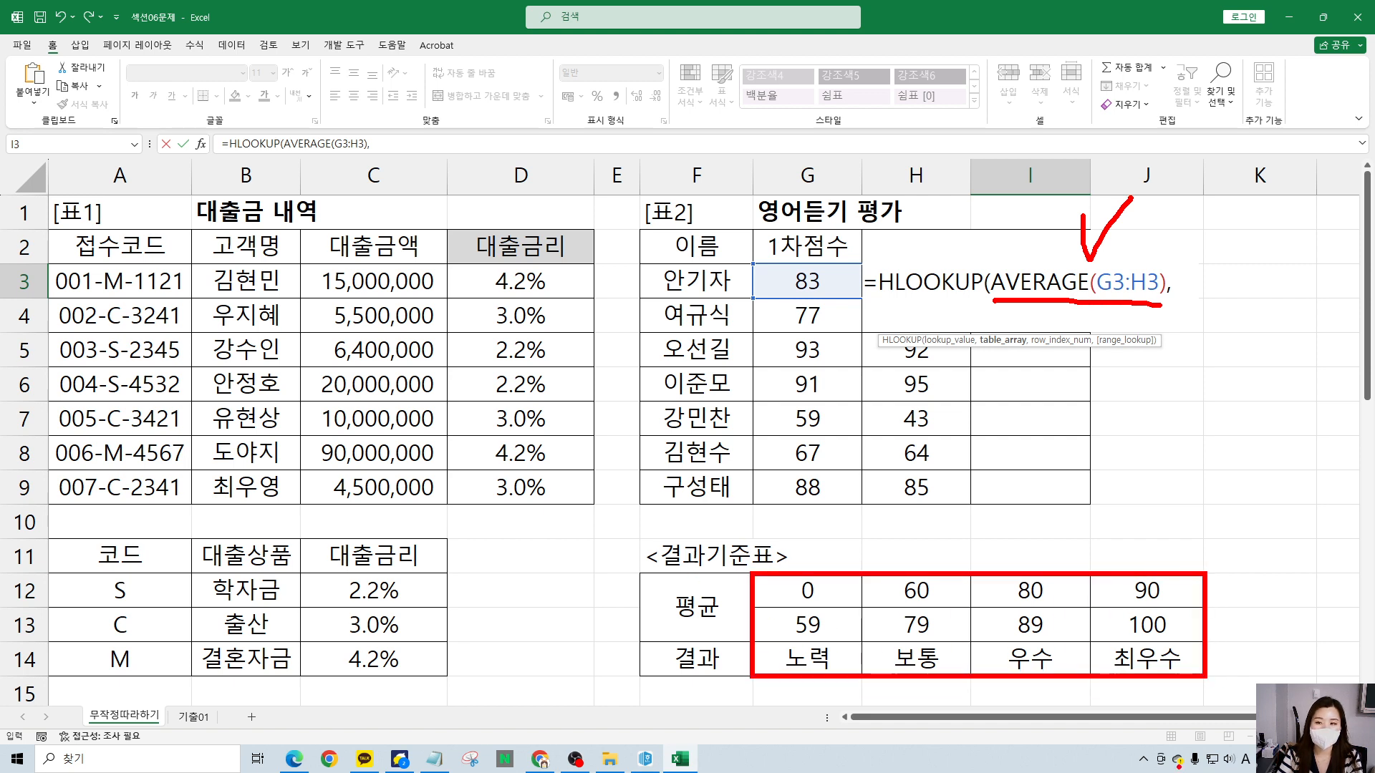
key("Escape")
- Add the absolute range $G$12:$J$14 as the table array of the HLOOKUP formula in I3
left_click_drag(800, 585, 1171, 657)
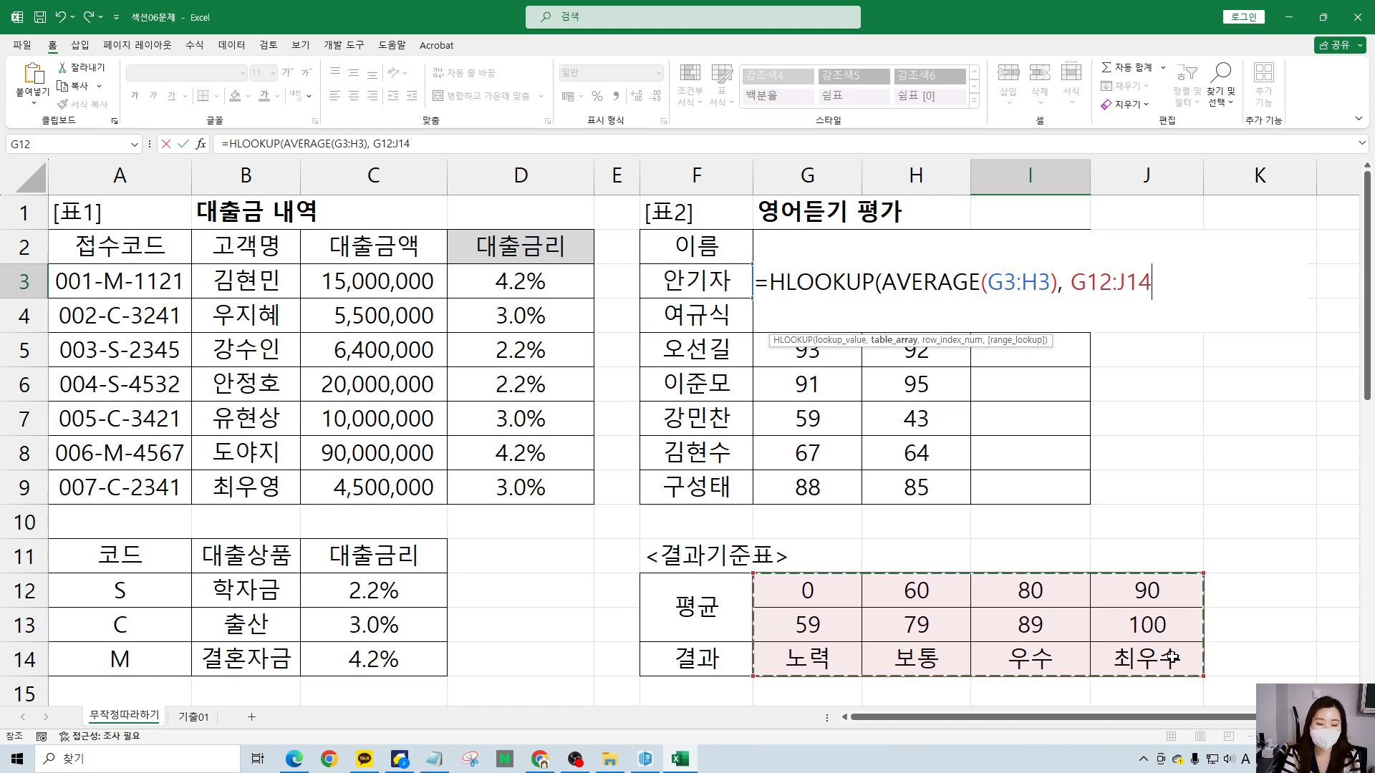
key("F4")
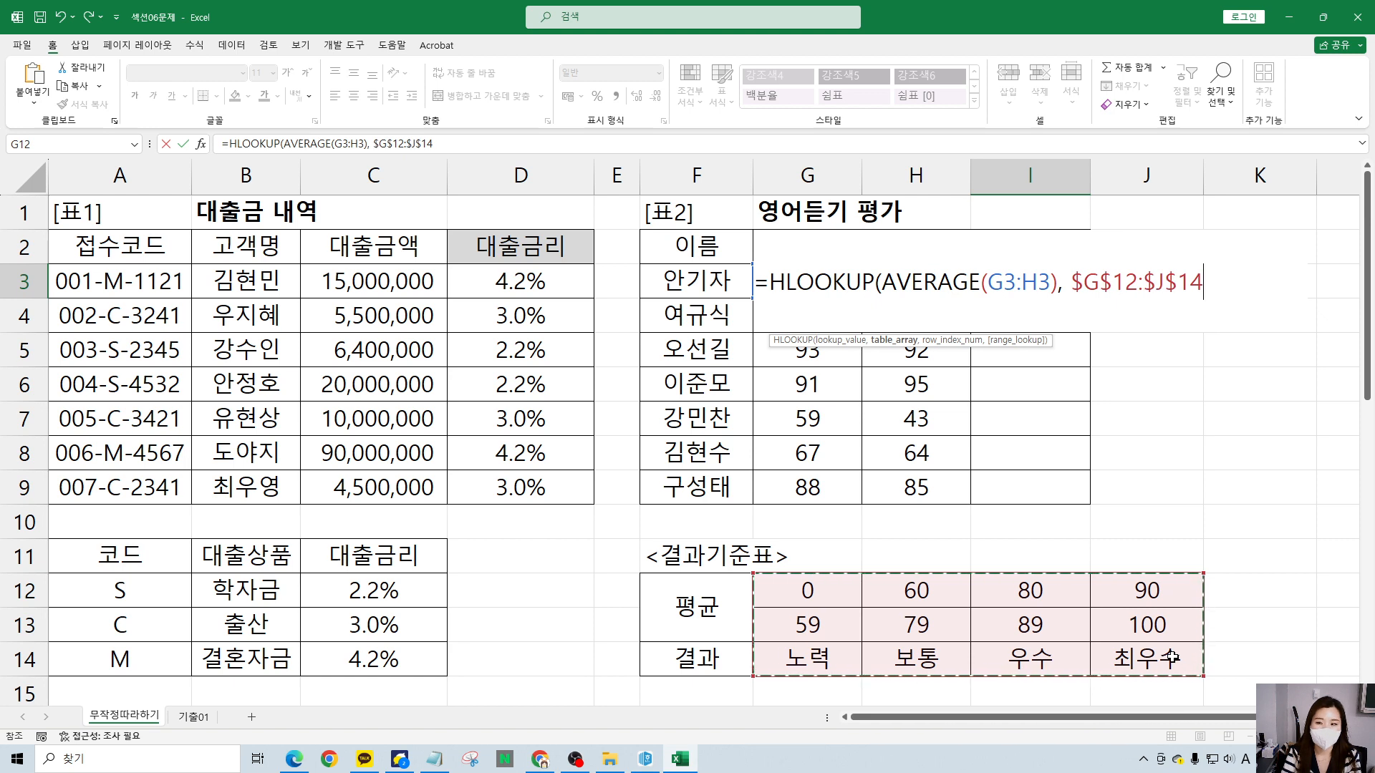
type(",")
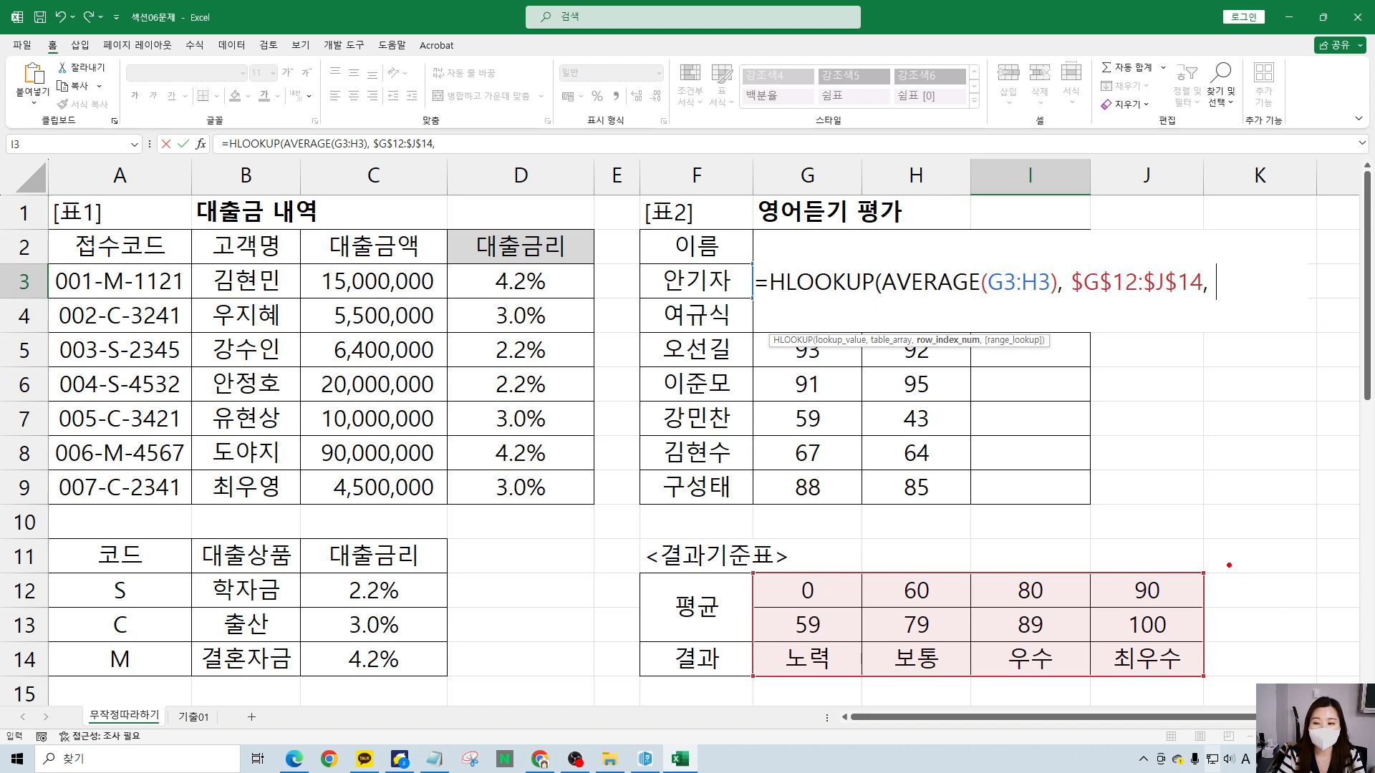
- Temporarily number the rows of G12:J14 from 1 to 3, connect row 3 to the formula, and enter 3 as the row index
mouse_move(1228, 561)
left_mouse_down()
mouse_move(1244, 628)
mouse_move(1232, 686)
mouse_move(1213, 677)
left_mouse_up()
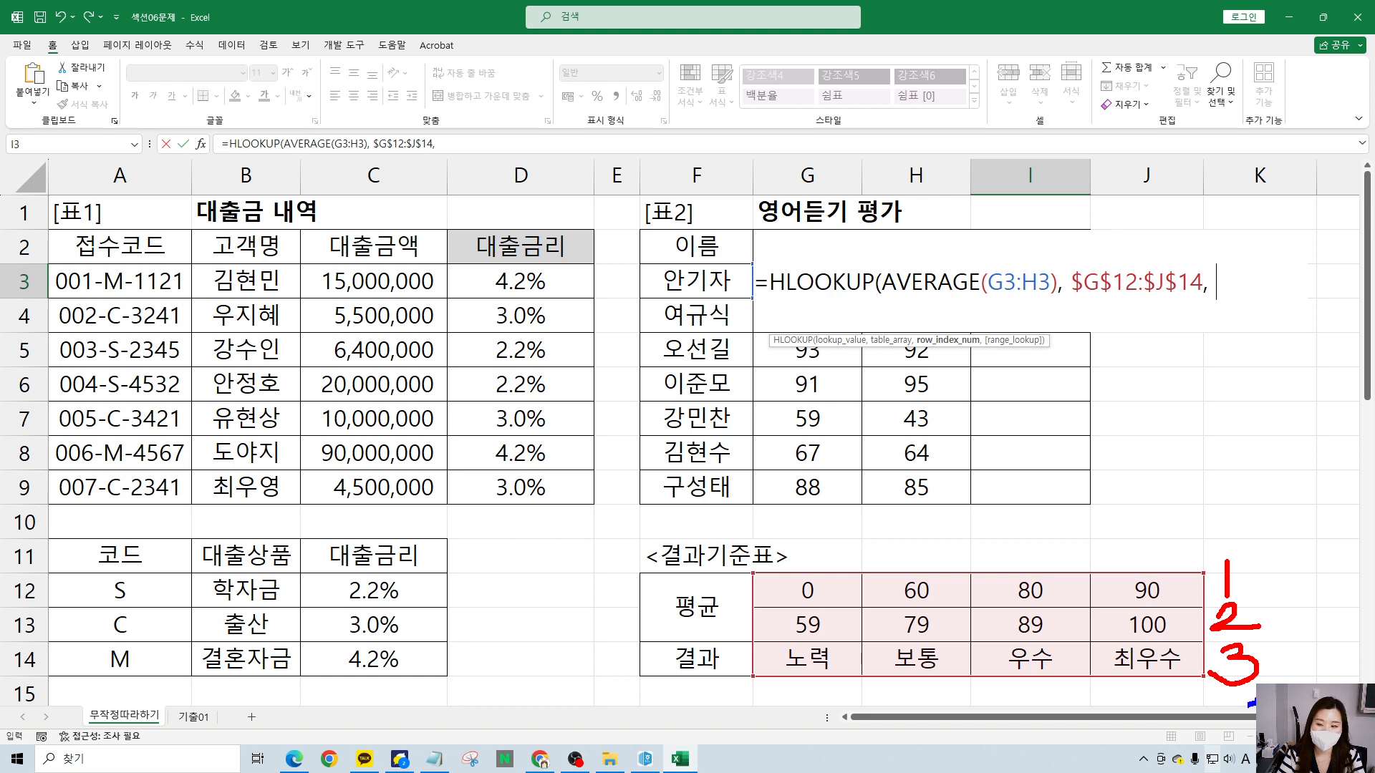
mouse_move(1249, 706)
left_mouse_down()
mouse_move(1209, 641)
mouse_move(1261, 625)
mouse_move(1239, 731)
left_mouse_up()
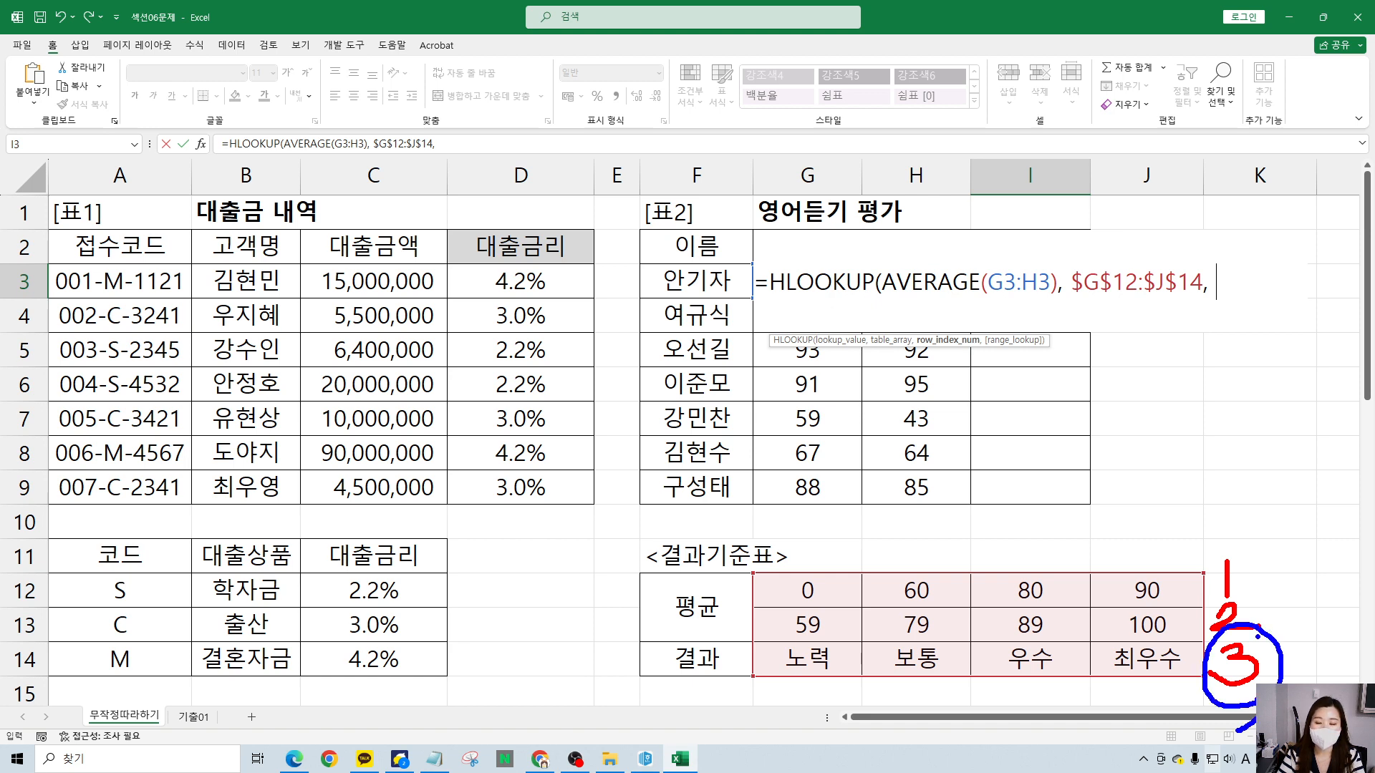
left_click_drag(1258, 633, 1241, 322)
mouse_move(1227, 254)
left_mouse_down()
mouse_move(1259, 251)
mouse_move(1267, 281)
mouse_move(1229, 313)
mouse_move(1219, 304)
left_mouse_up()
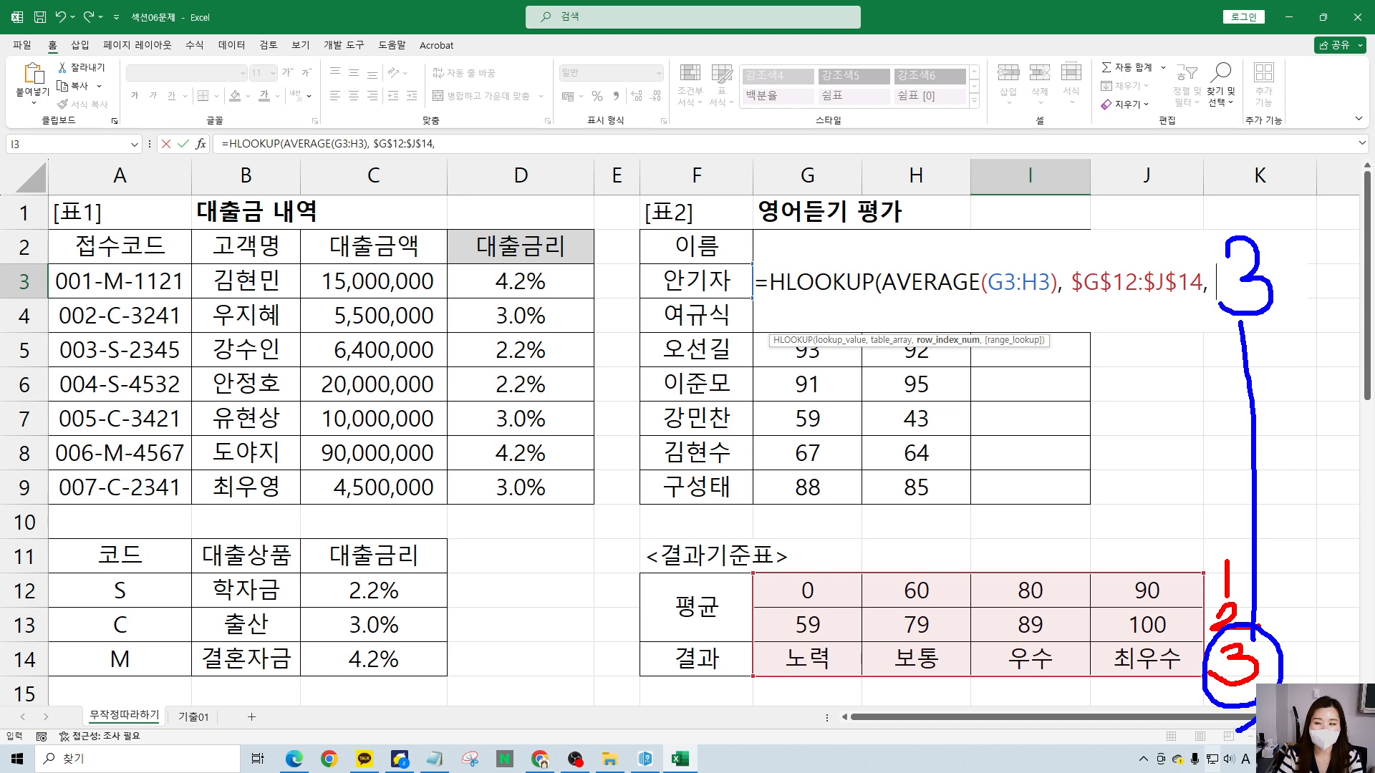
key("Escape")
type("3")
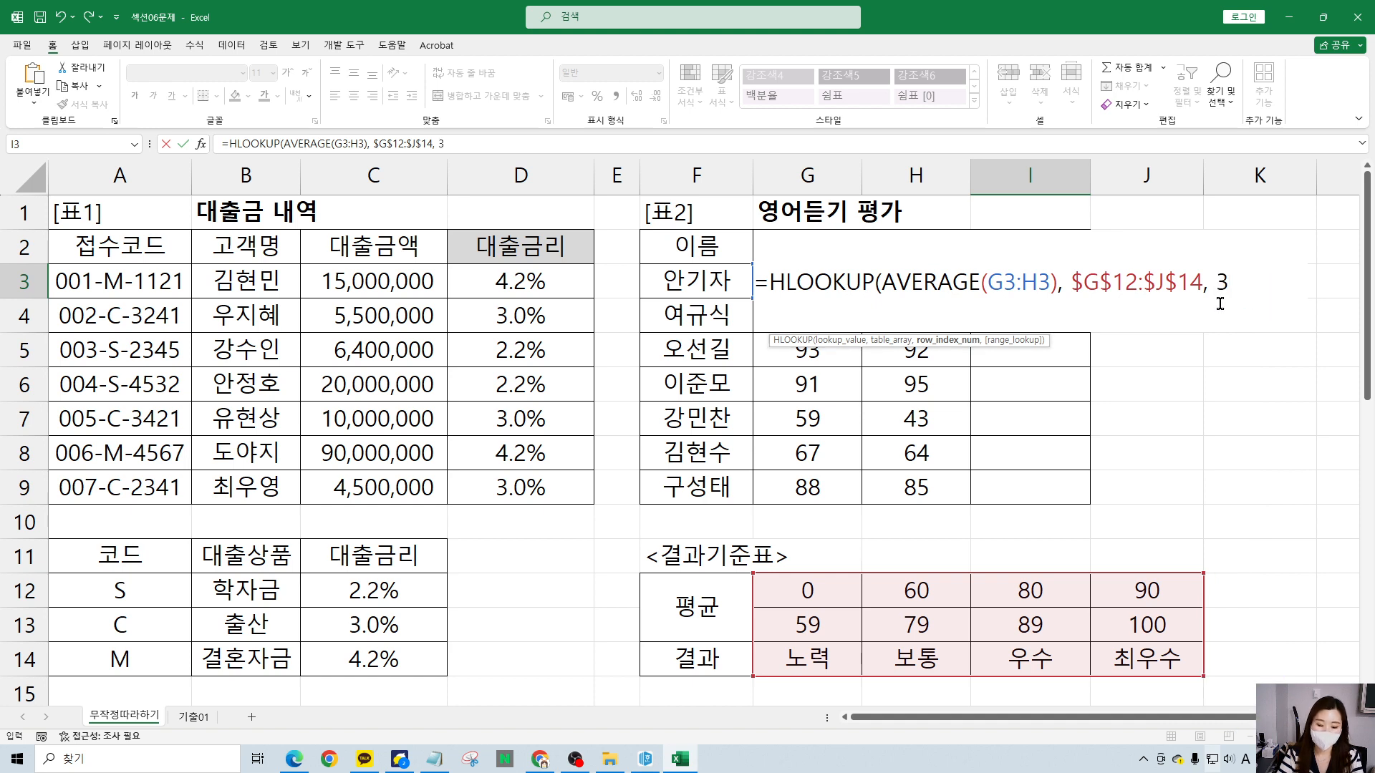
type(",")
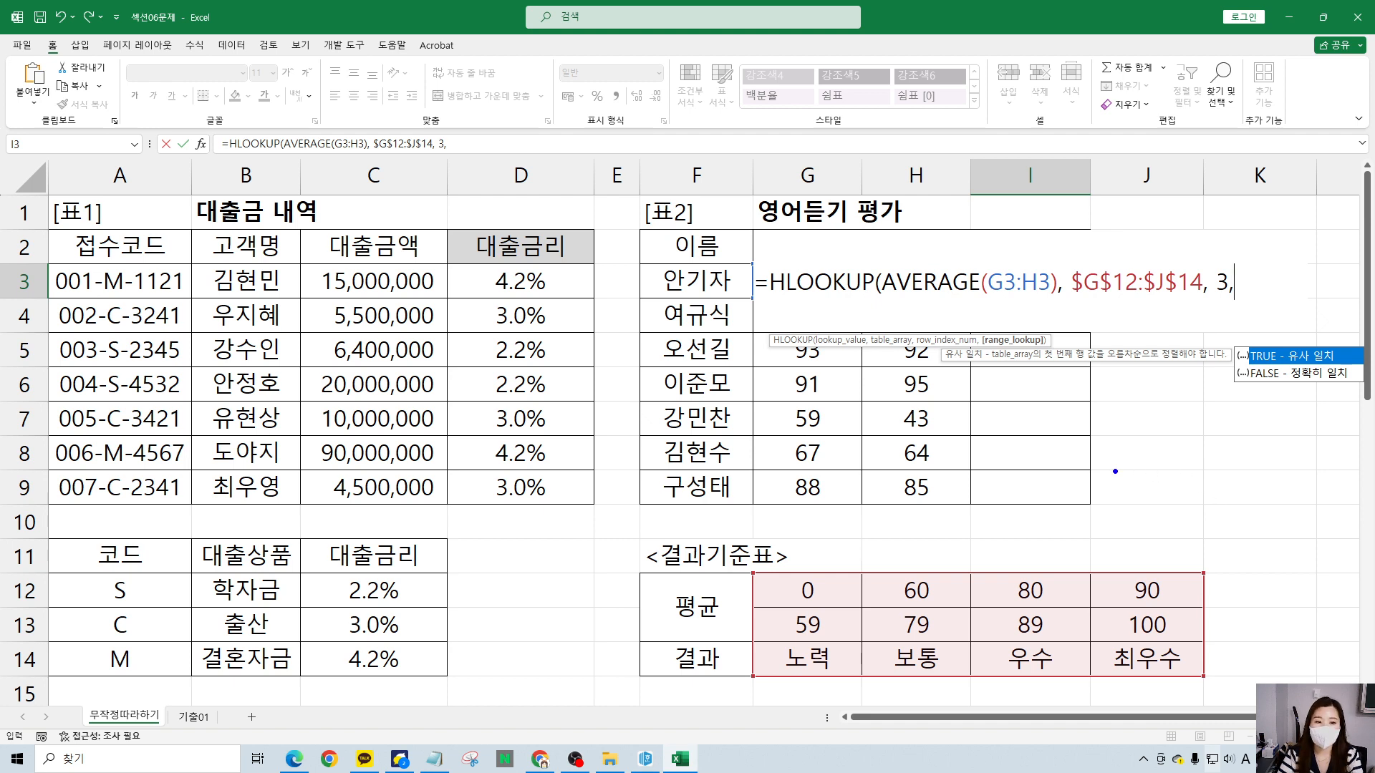
- Box the codes in A12:A14 and the lower bounds in G12:J12, and write 숫자 above the lower bounds
left_click_drag(78, 569, 154, 682)
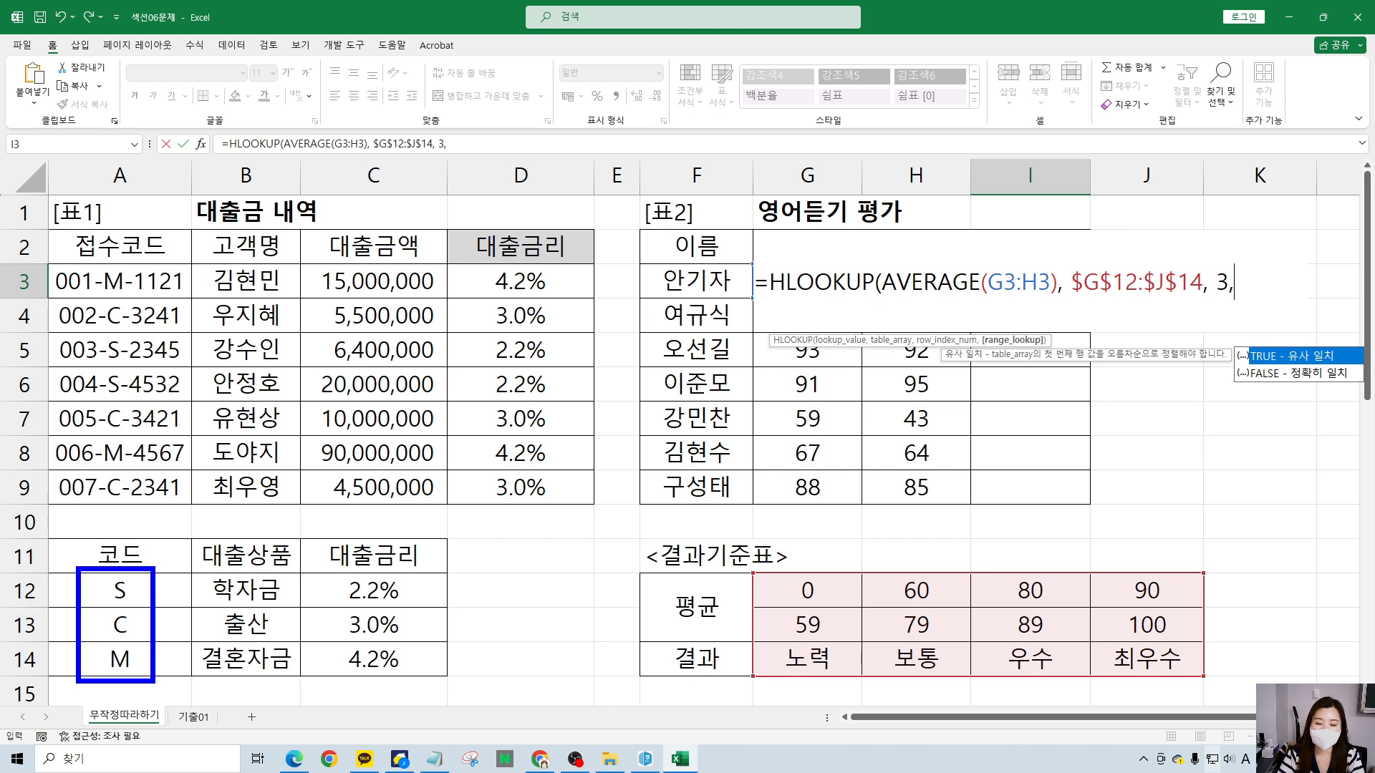
mouse_move(759, 566)
left_mouse_down()
mouse_move(795, 595)
mouse_move(1209, 611)
left_mouse_up()
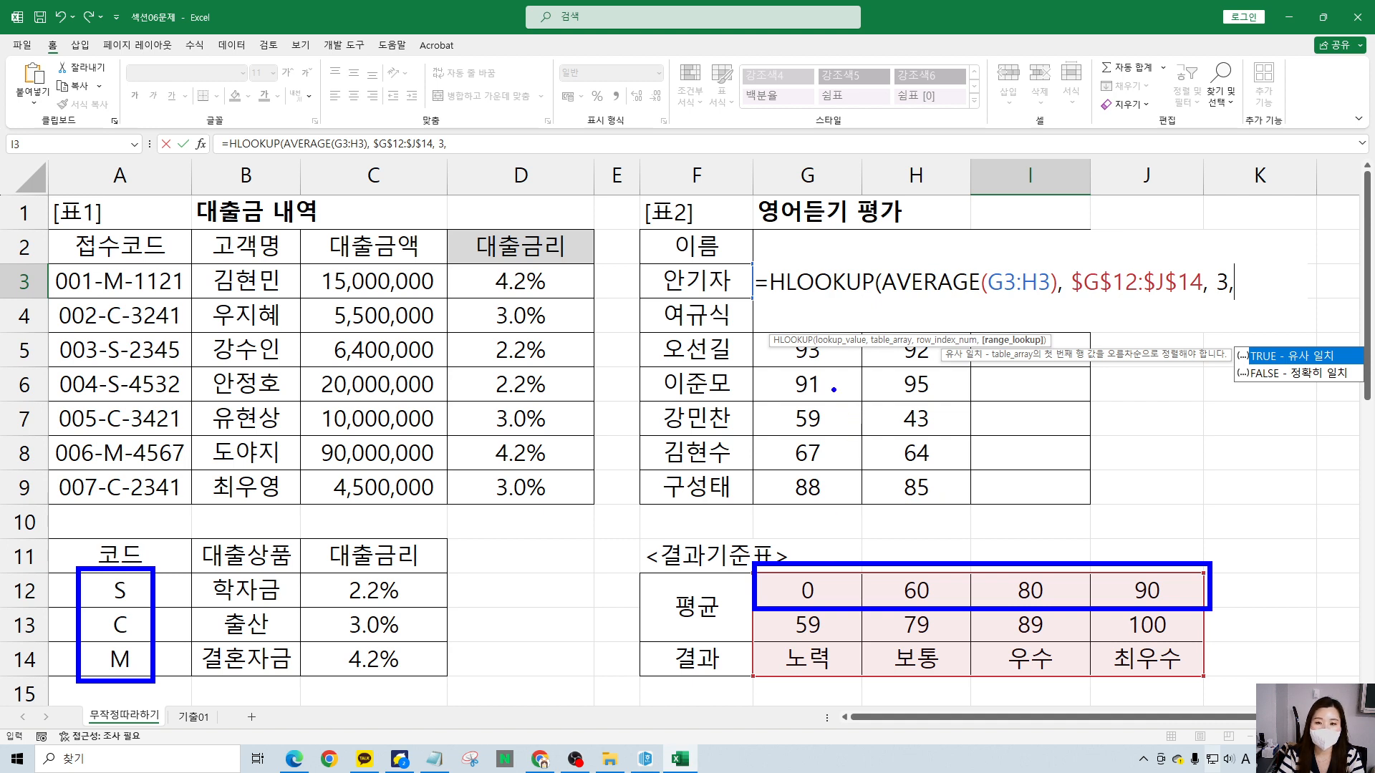
mouse_move(834, 389)
left_mouse_down()
mouse_move(829, 423)
mouse_move(866, 434)
mouse_move(824, 495)
mouse_move(880, 487)
left_mouse_up()
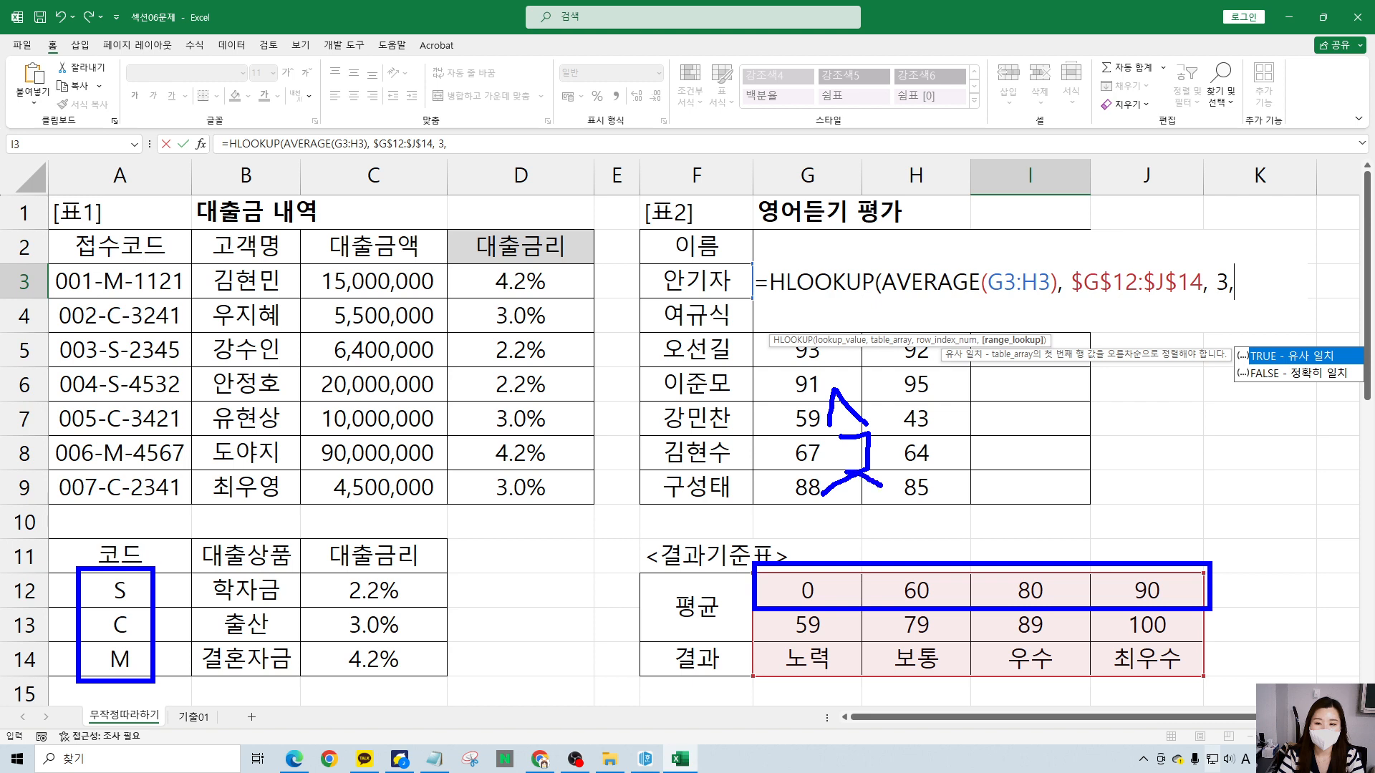
mouse_move(878, 400)
left_mouse_down()
mouse_move(904, 470)
mouse_move(946, 463)
left_mouse_up()
left_click_drag(947, 413, 961, 500)
left_click_drag(956, 453, 985, 444)
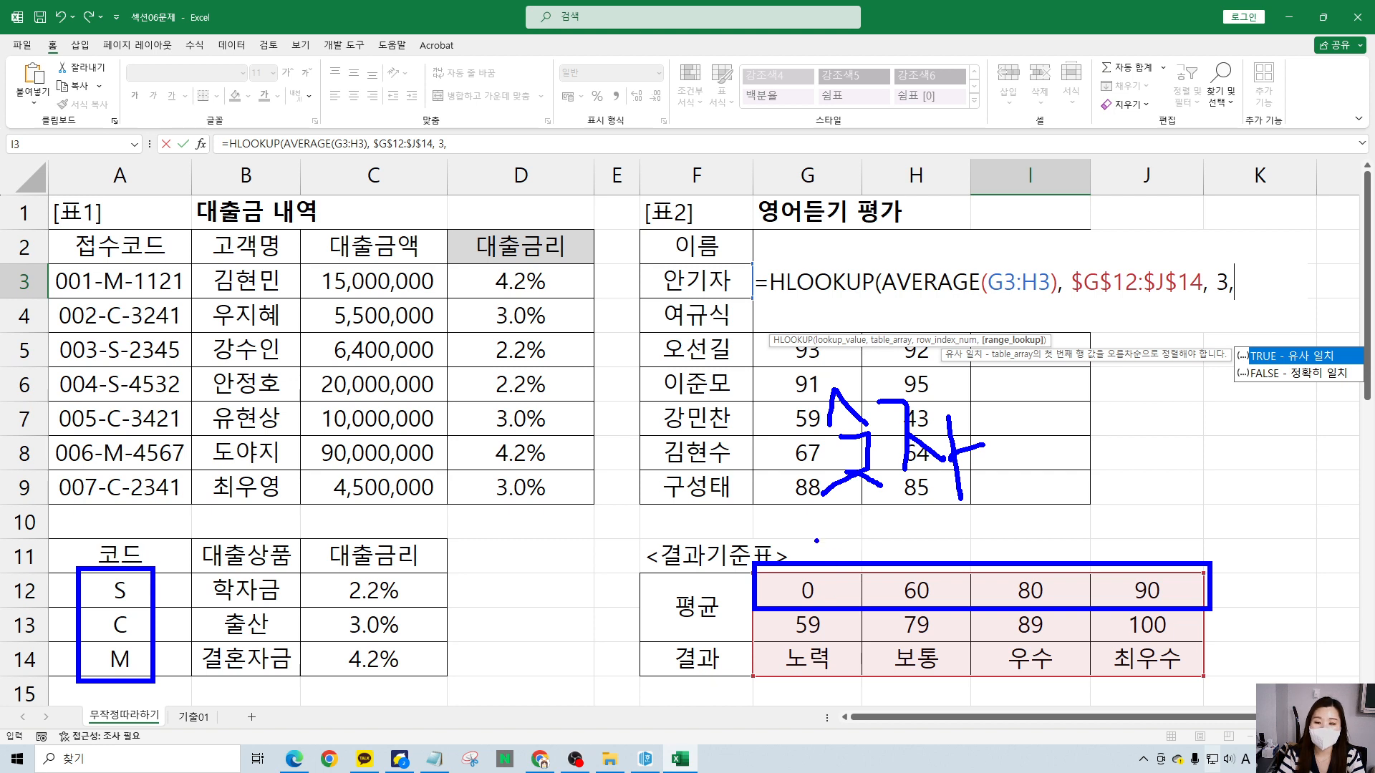
- Draw an arrow along the lower bounds, write 오름 above it, draw arrows up to the TRUE and FALSE options, and clear the marks
mouse_move(790, 542)
left_mouse_down()
mouse_move(1202, 544)
mouse_move(1211, 571)
left_mouse_up()
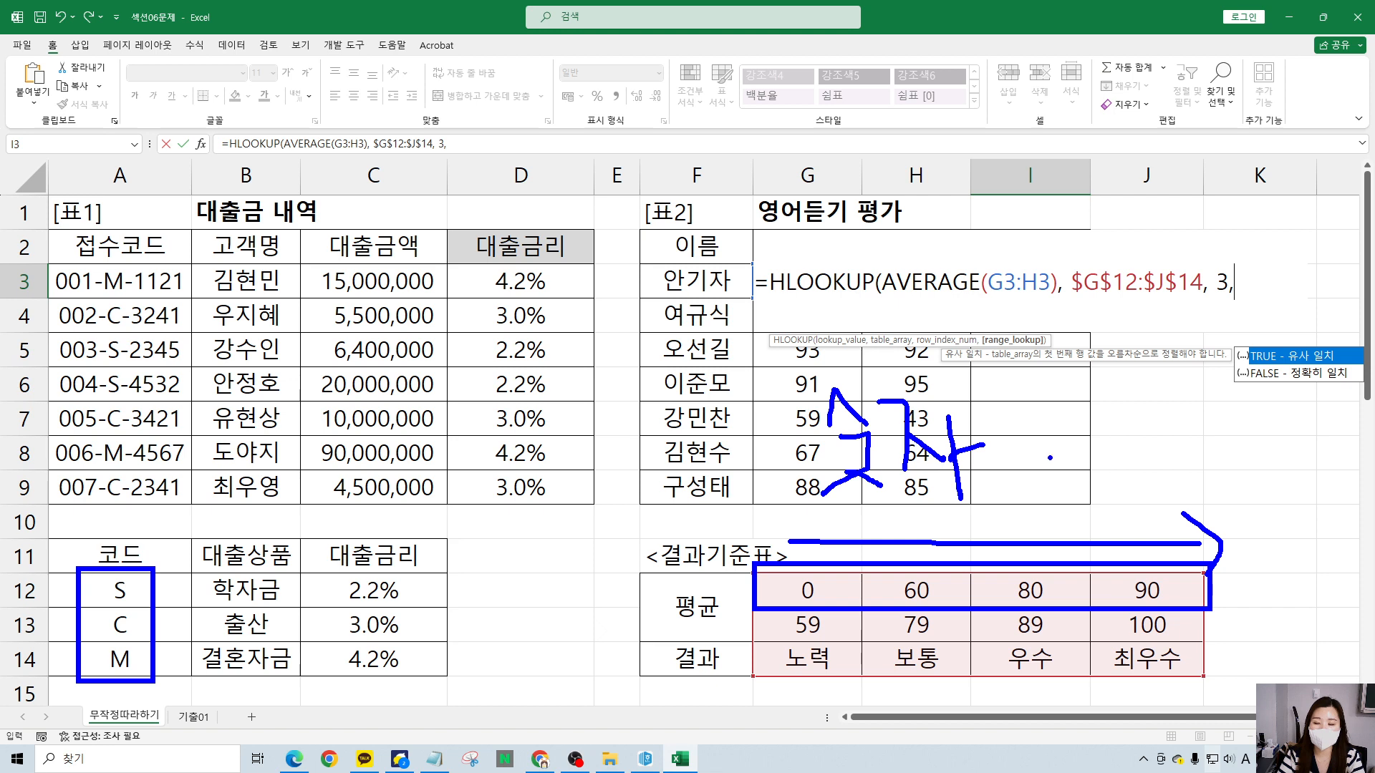
mouse_move(1050, 457)
left_mouse_down()
mouse_move(1056, 507)
mouse_move(1083, 511)
mouse_move(1079, 475)
mouse_move(1128, 487)
left_mouse_up()
mouse_move(1096, 507)
left_mouse_down()
mouse_move(1121, 530)
mouse_move(1117, 512)
left_mouse_up()
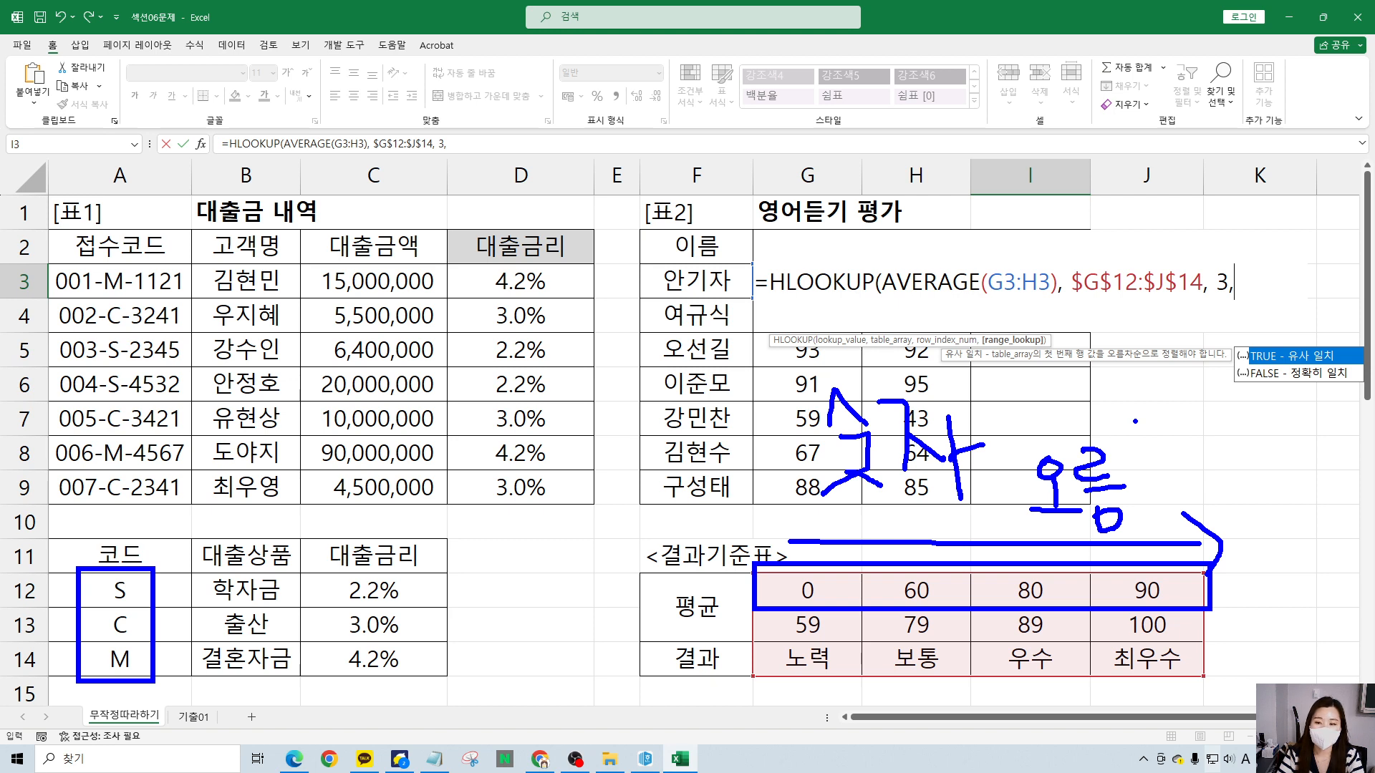
mouse_move(994, 475)
left_mouse_down()
mouse_move(1017, 465)
mouse_move(1005, 510)
left_mouse_up()
mouse_move(1144, 481)
left_mouse_down()
mouse_move(1180, 368)
mouse_move(1223, 347)
mouse_move(1220, 383)
left_mouse_up()
left_click(1219, 396)
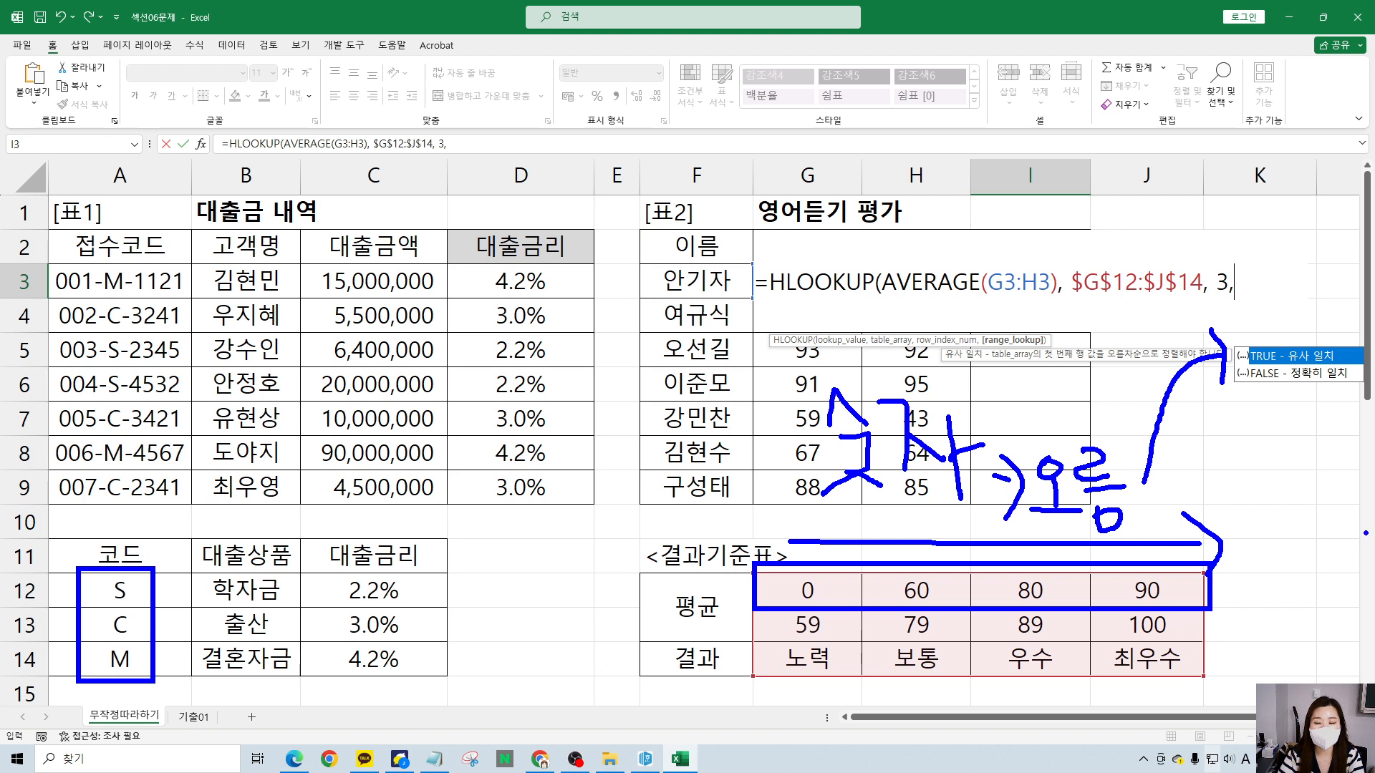
mouse_move(1263, 473)
left_mouse_down()
mouse_move(1260, 395)
mouse_move(1248, 410)
mouse_move(1287, 398)
left_mouse_up()
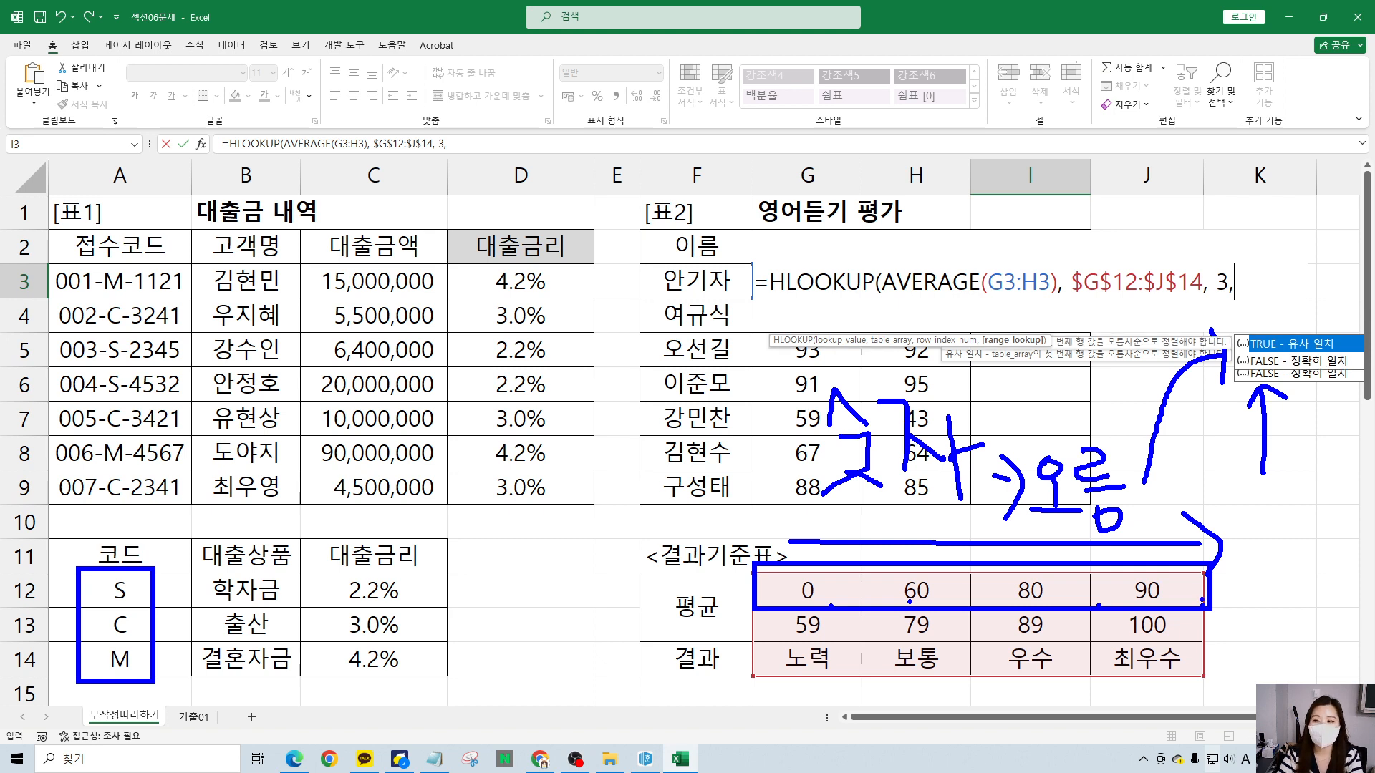
key("Escape")
- Choose TRUE as the range lookup argument, briefly underlining it and boxing the lower bounds in G12:J12
double_click(1307, 350)
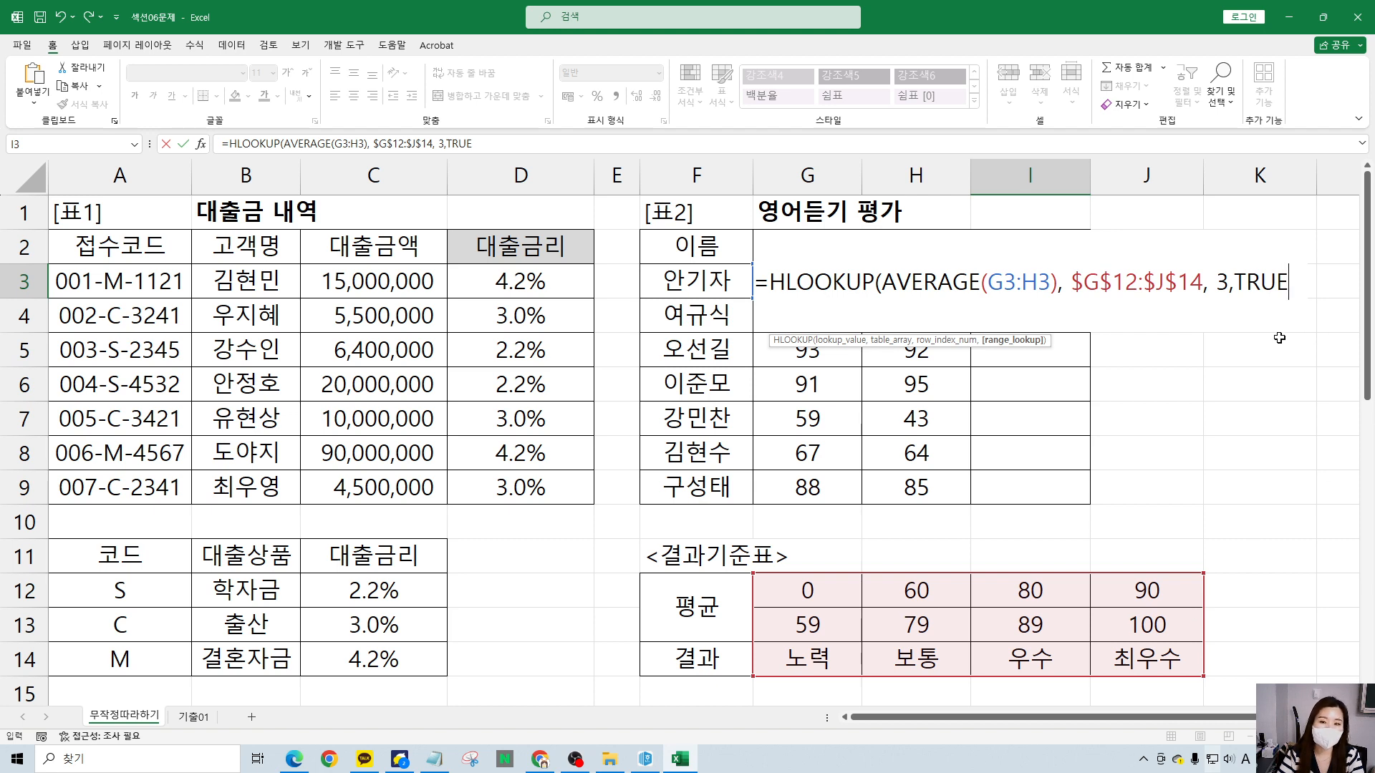
left_click_drag(1235, 300, 1300, 305)
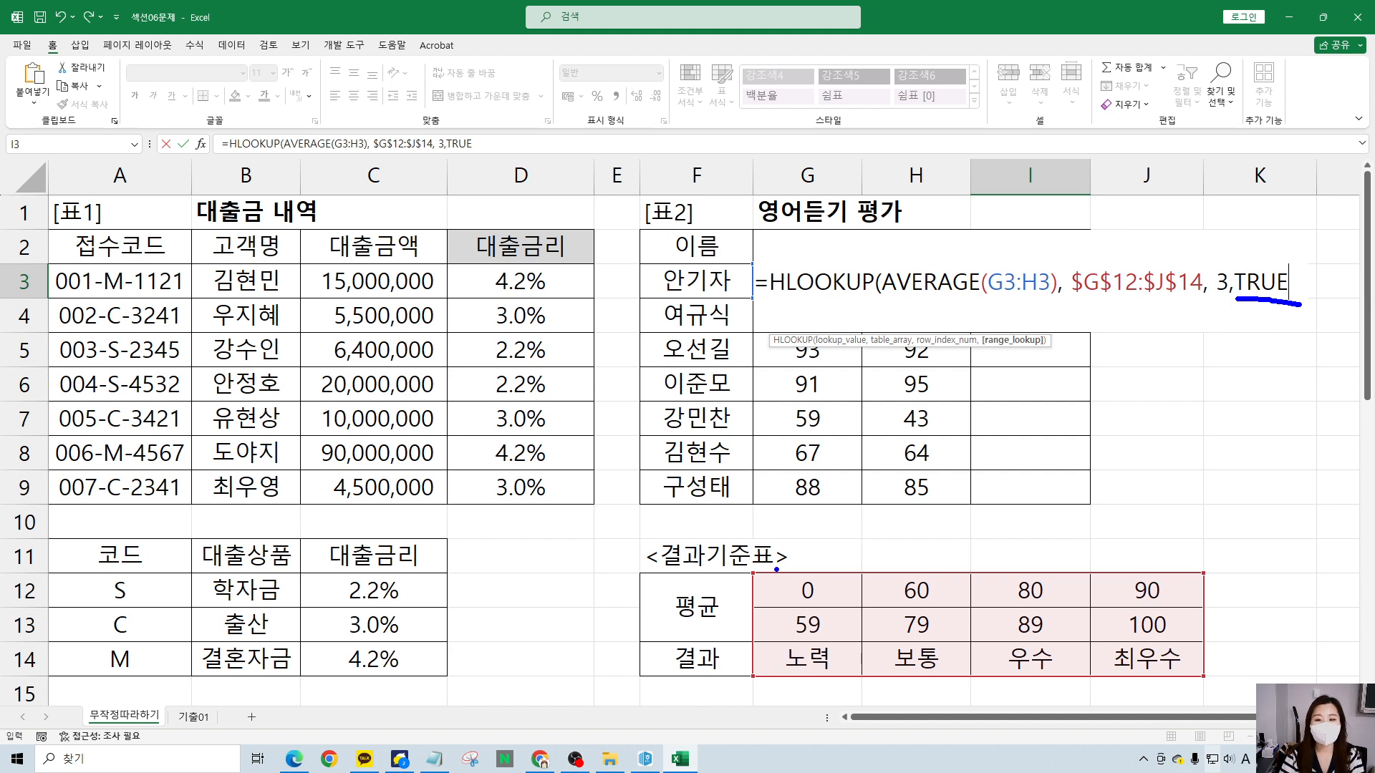
left_click_drag(766, 563, 1201, 611)
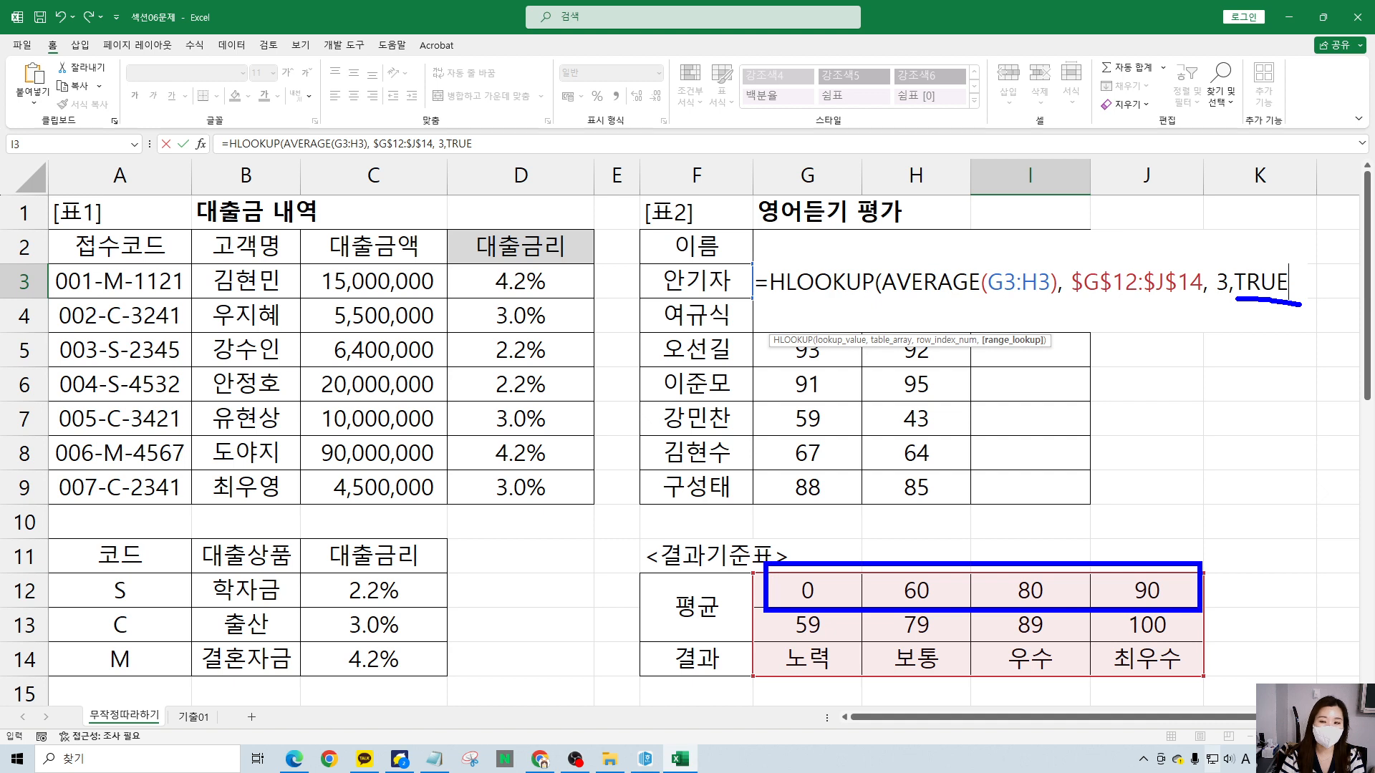
key("Escape")
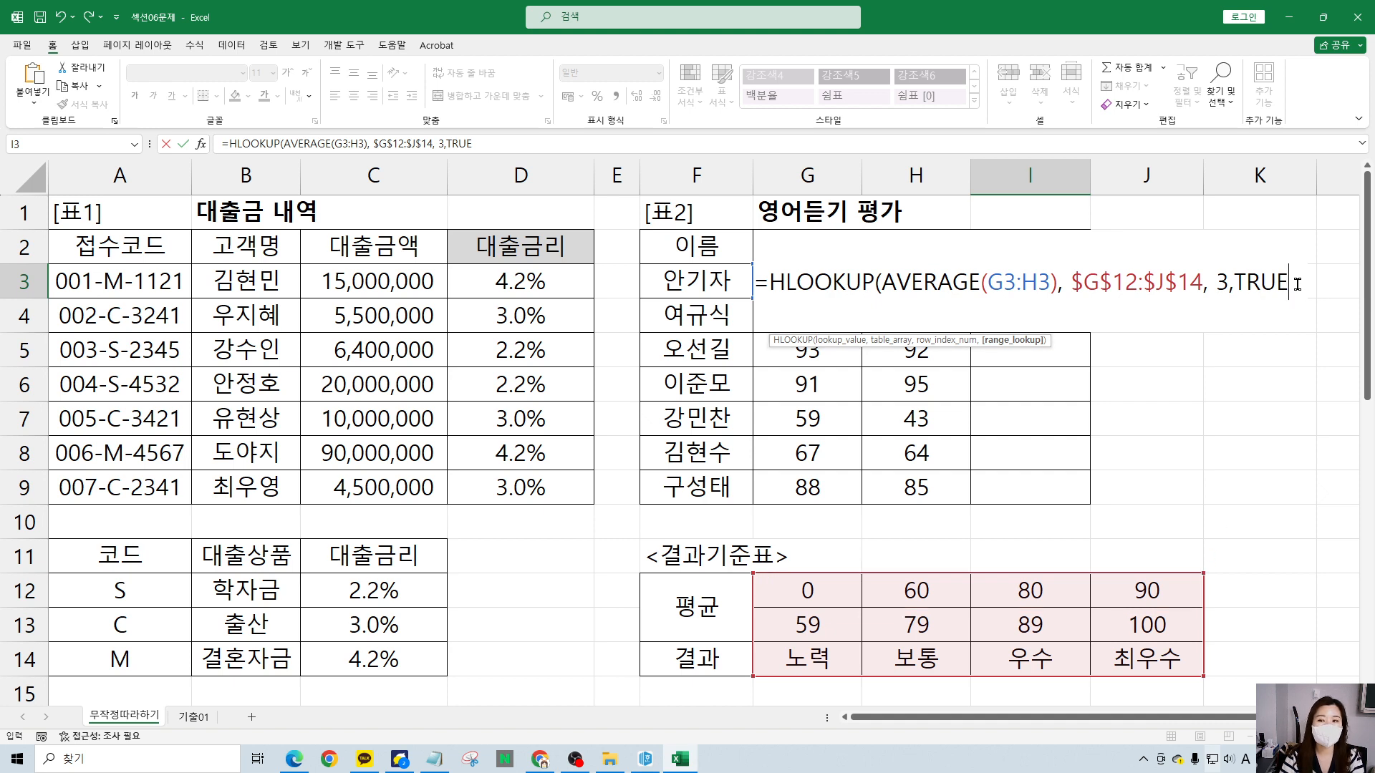
- Try closing the HLOOKUP formula without the TRUE argument, and remove the closing parenthesis again
left_click_drag(1289, 283, 1229, 287)
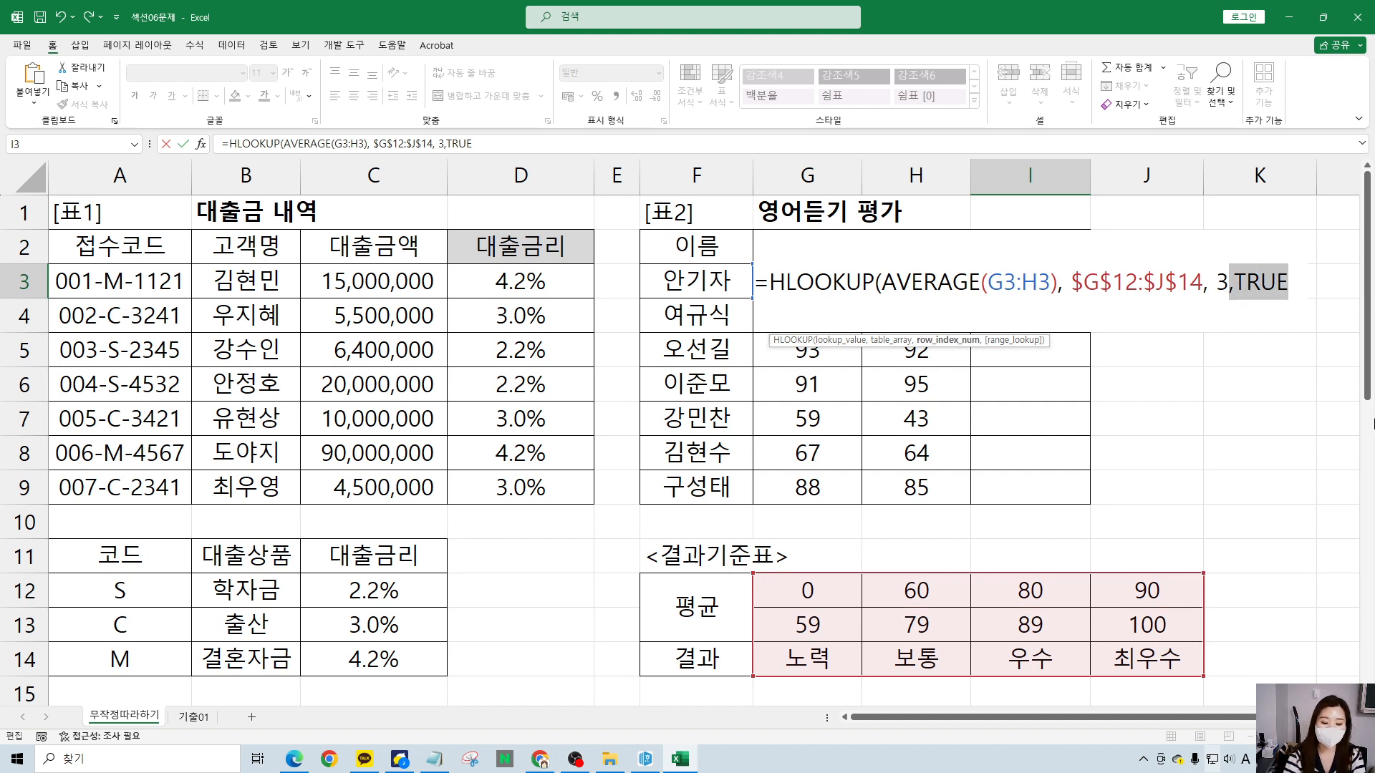
type(")")
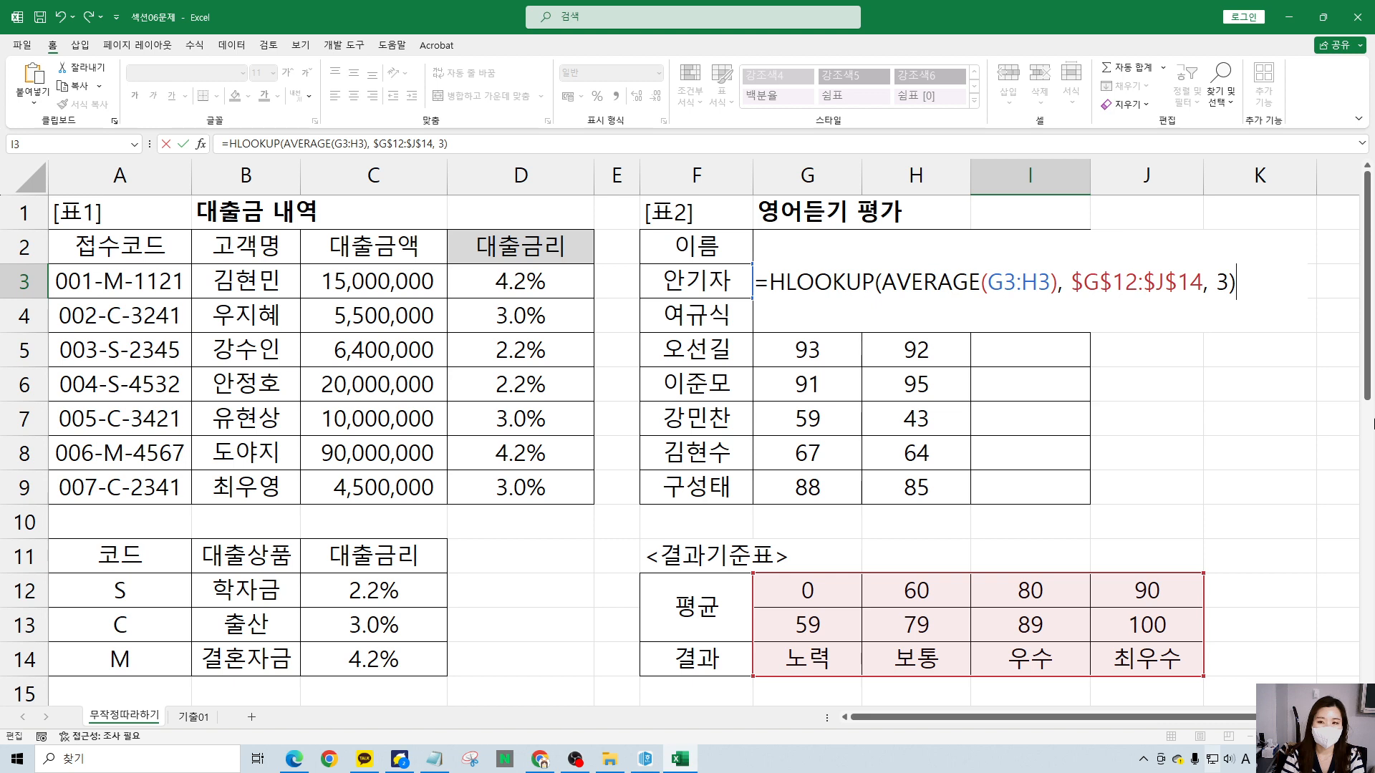
key("BackSpace")
- Add TRUE as the range lookup argument, close the parenthesis, and confirm the HLOOKUP formula in I3
type(",tr")
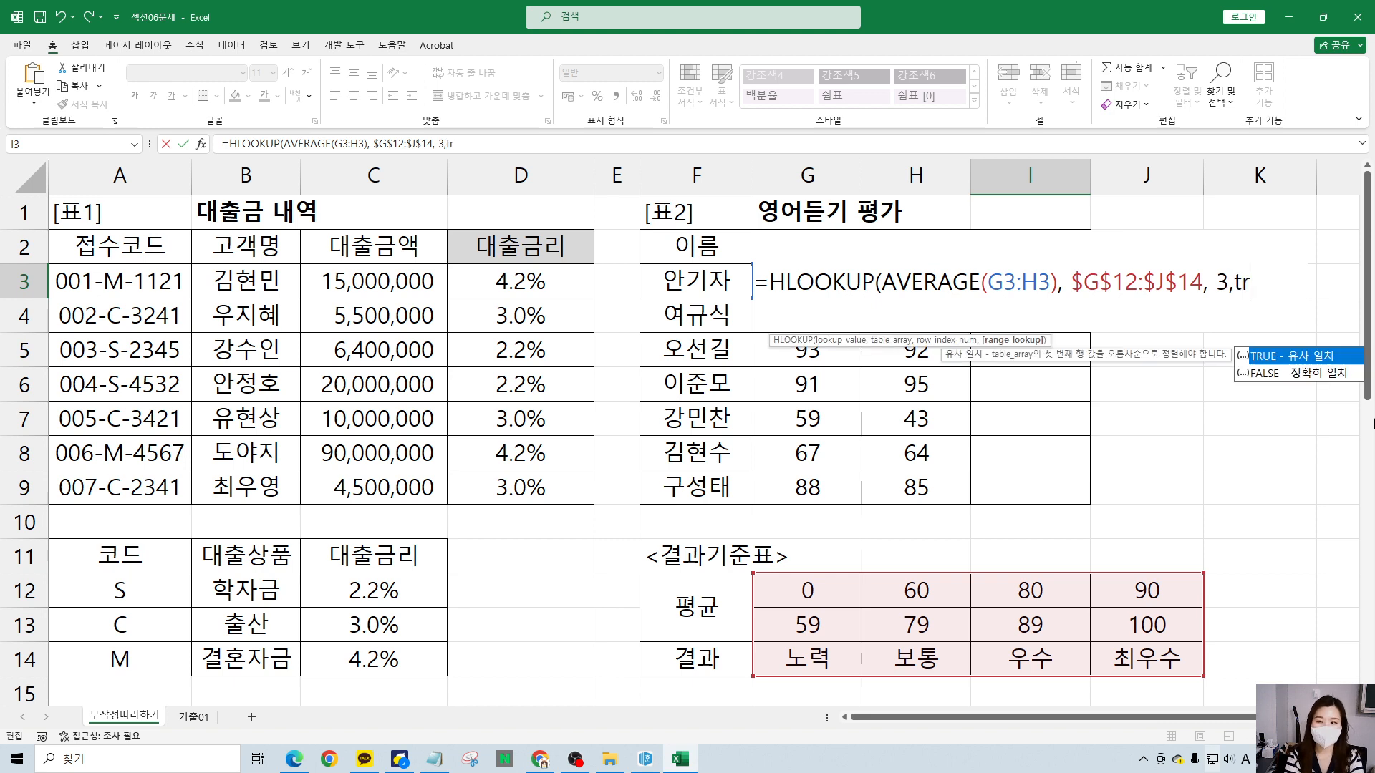
key("Tab")
type(")")
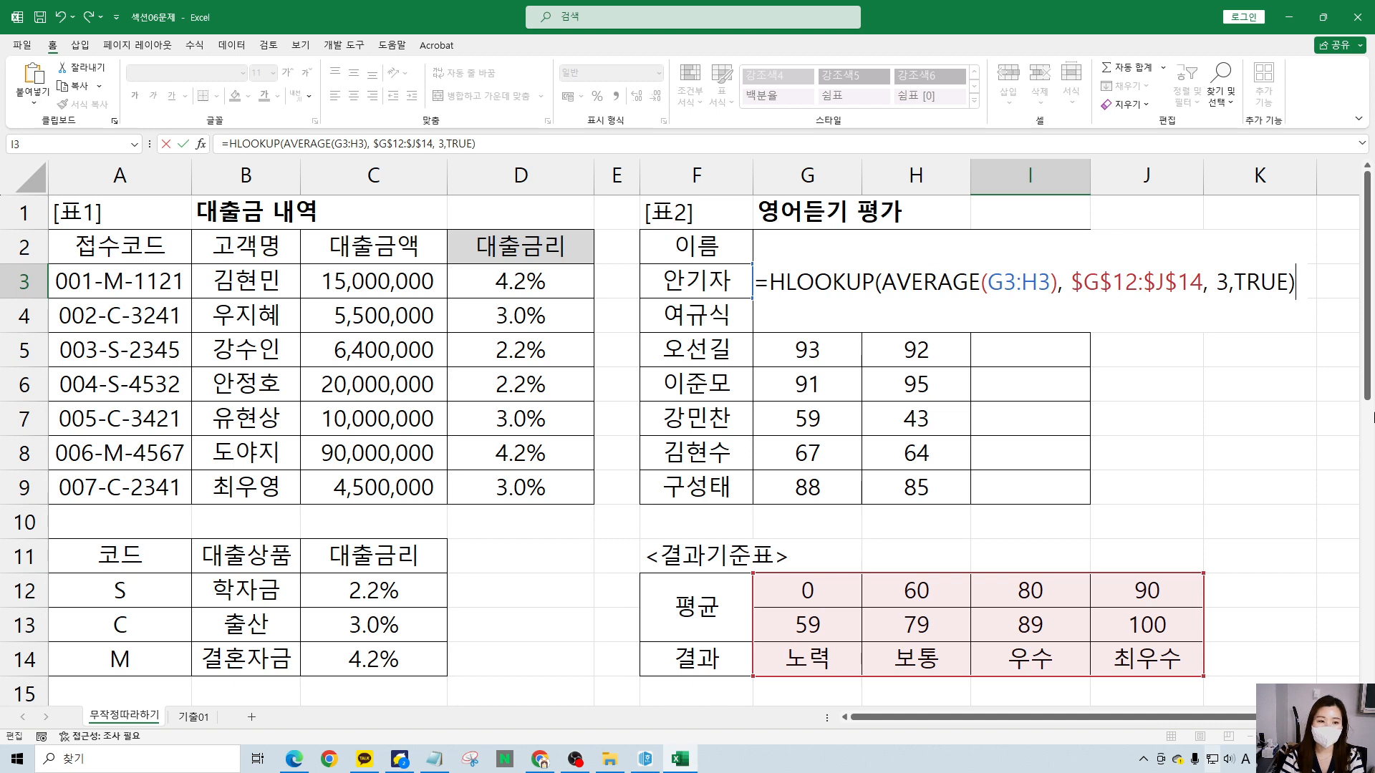
key("Return")
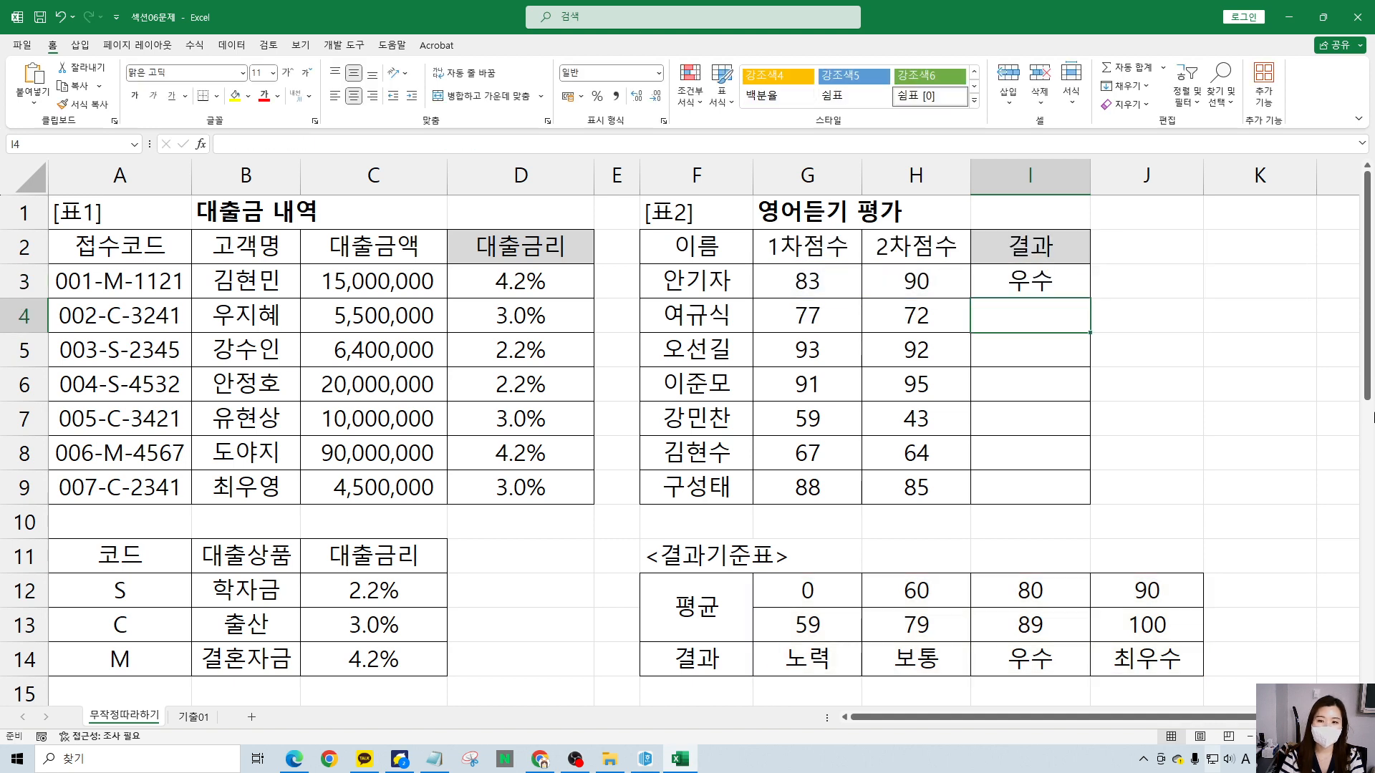
- Check the average of the scores in G3:H3 and fill the formula from I3 down to I9
left_click_drag(805, 281, 911, 279)
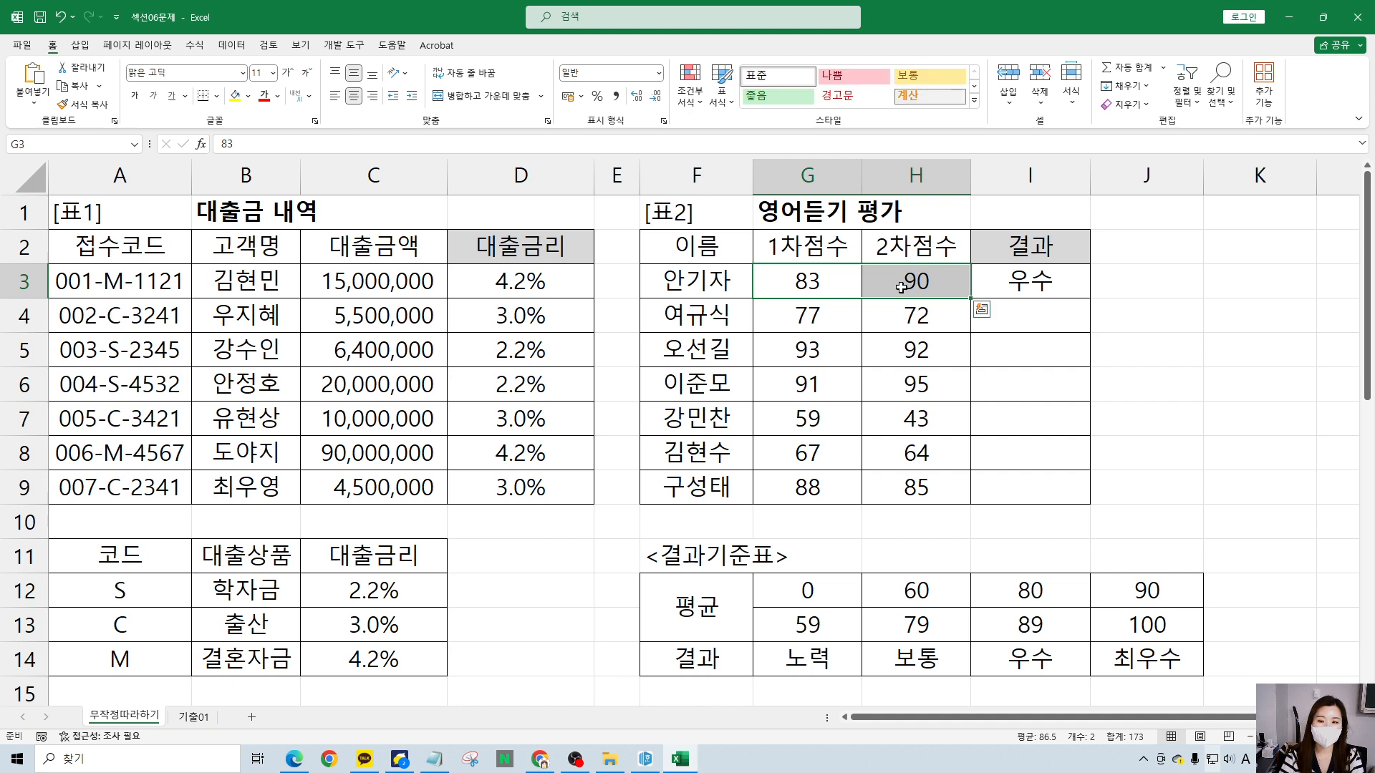
left_click(1052, 286)
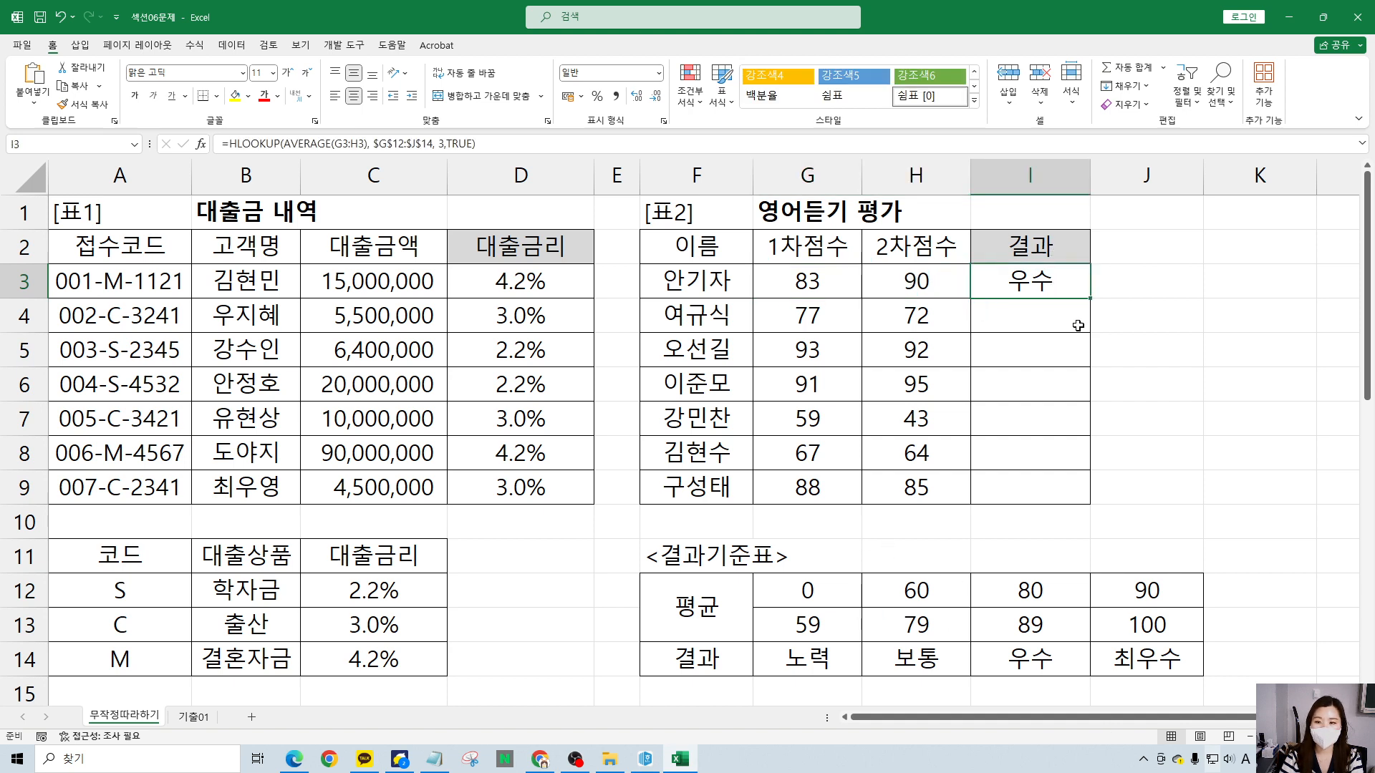
left_click_drag(1090, 297, 1068, 500)
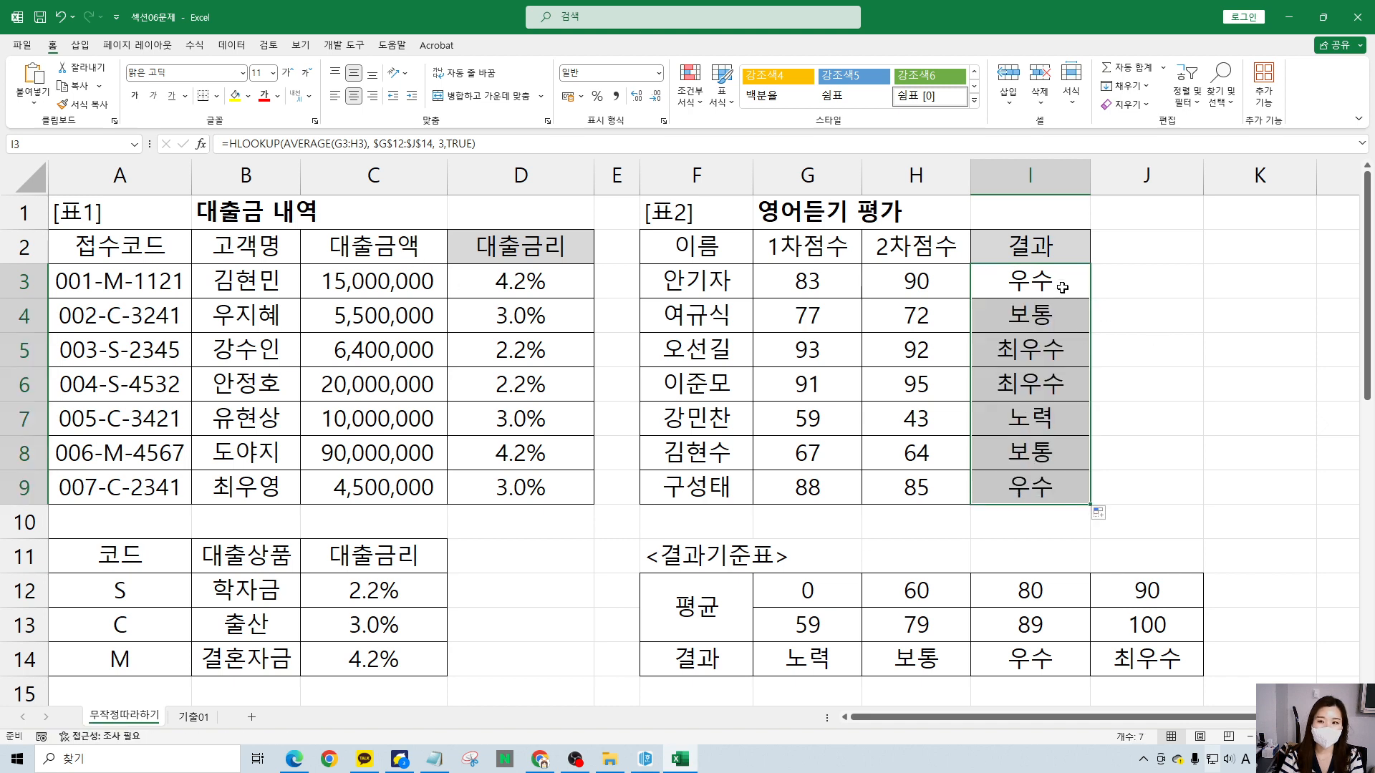
- Reopen the formula in I3 to review its arguments and confirm it without changes
left_click(1063, 285)
double_click(1063, 284)
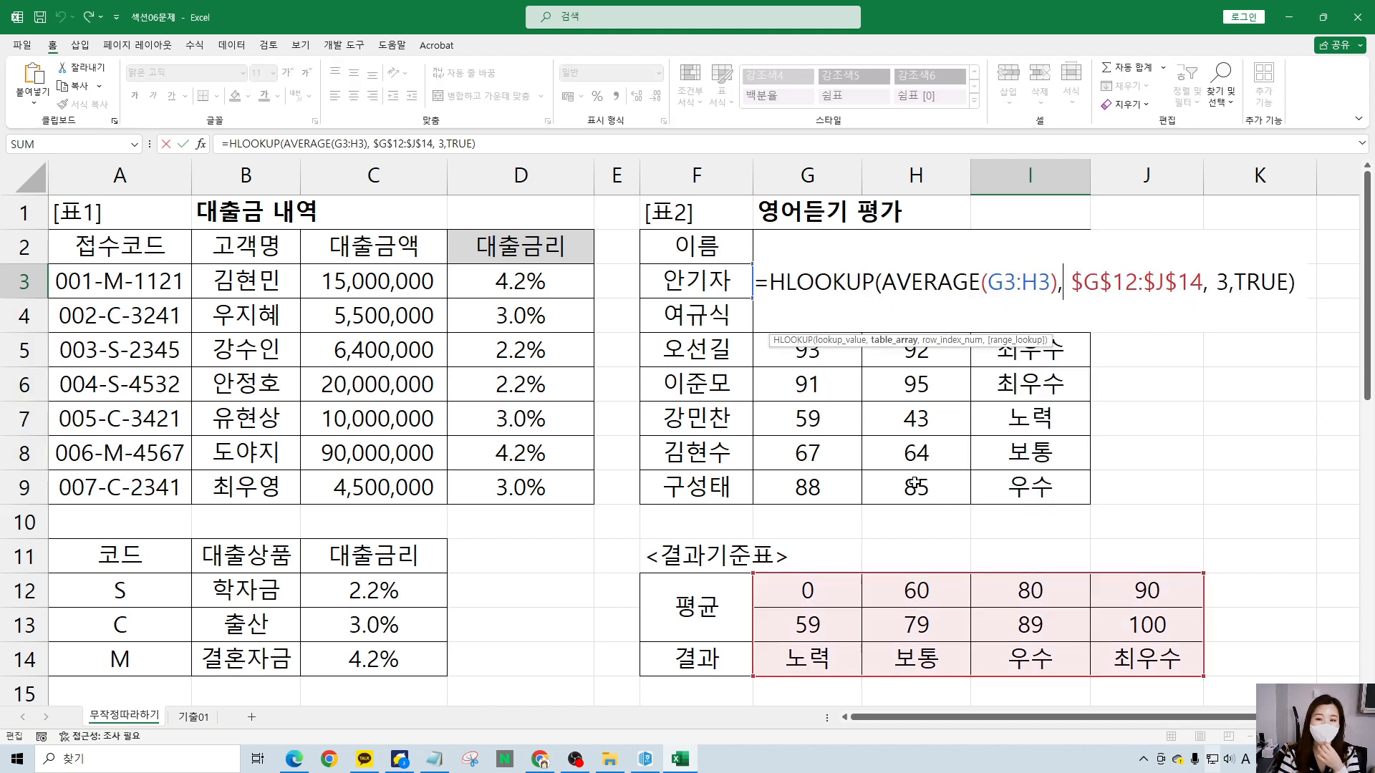
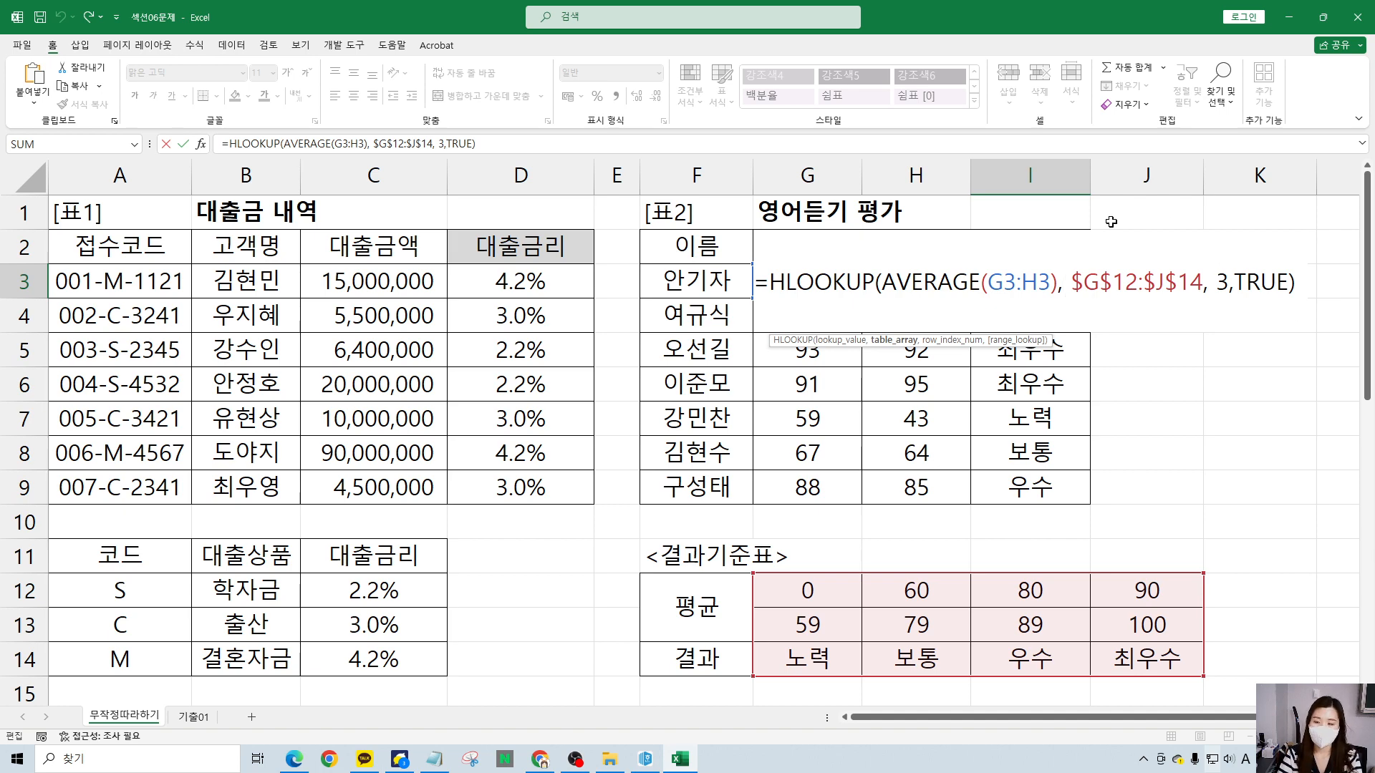
key("ctrl+Return")
- Switch to the 기출01 sheet to show its exercise tables
left_click(195, 717)
scroll(475, 404, "up", 5)
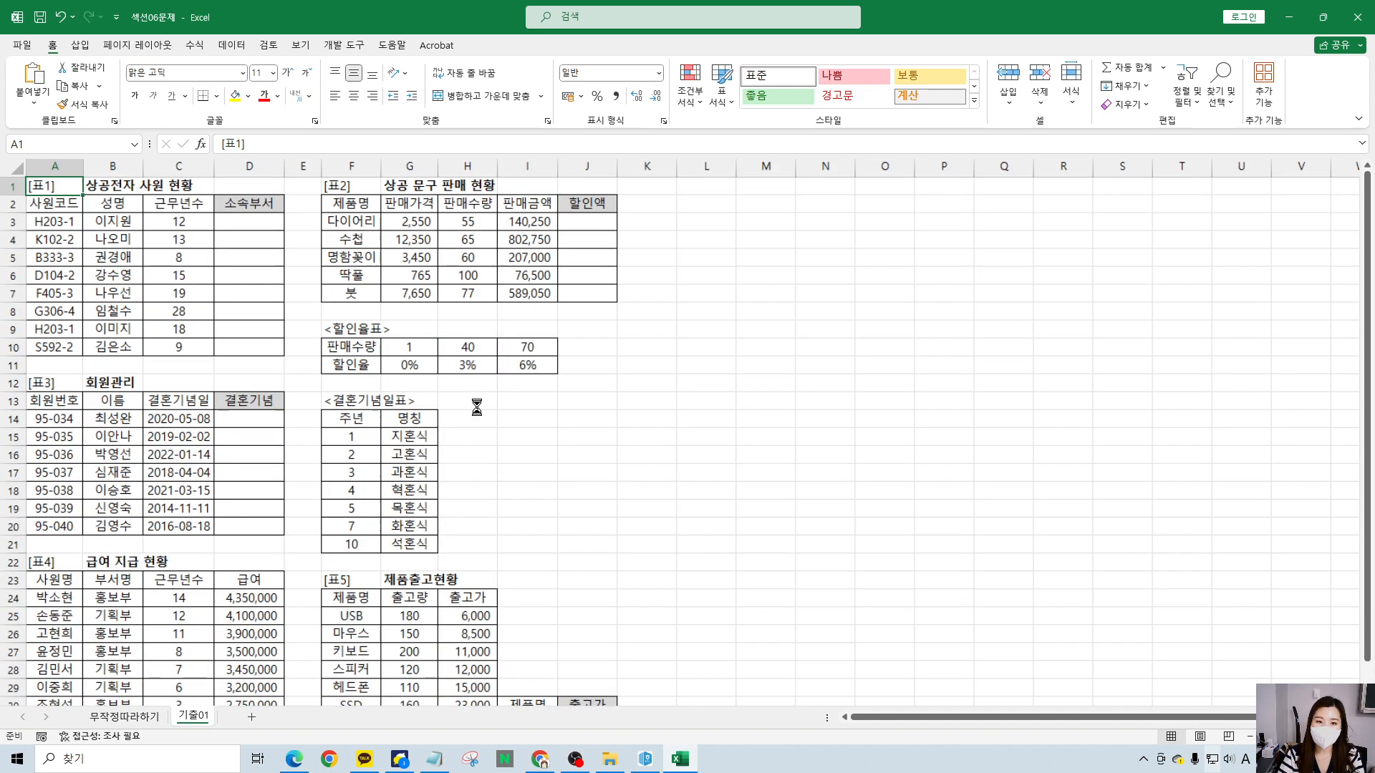
- Switch to the 2급실기-기본서.pdf textbook in Edge, go to page 103, and read problem 1 for [표1] below the tables
scroll(475, 406, "up", 1)
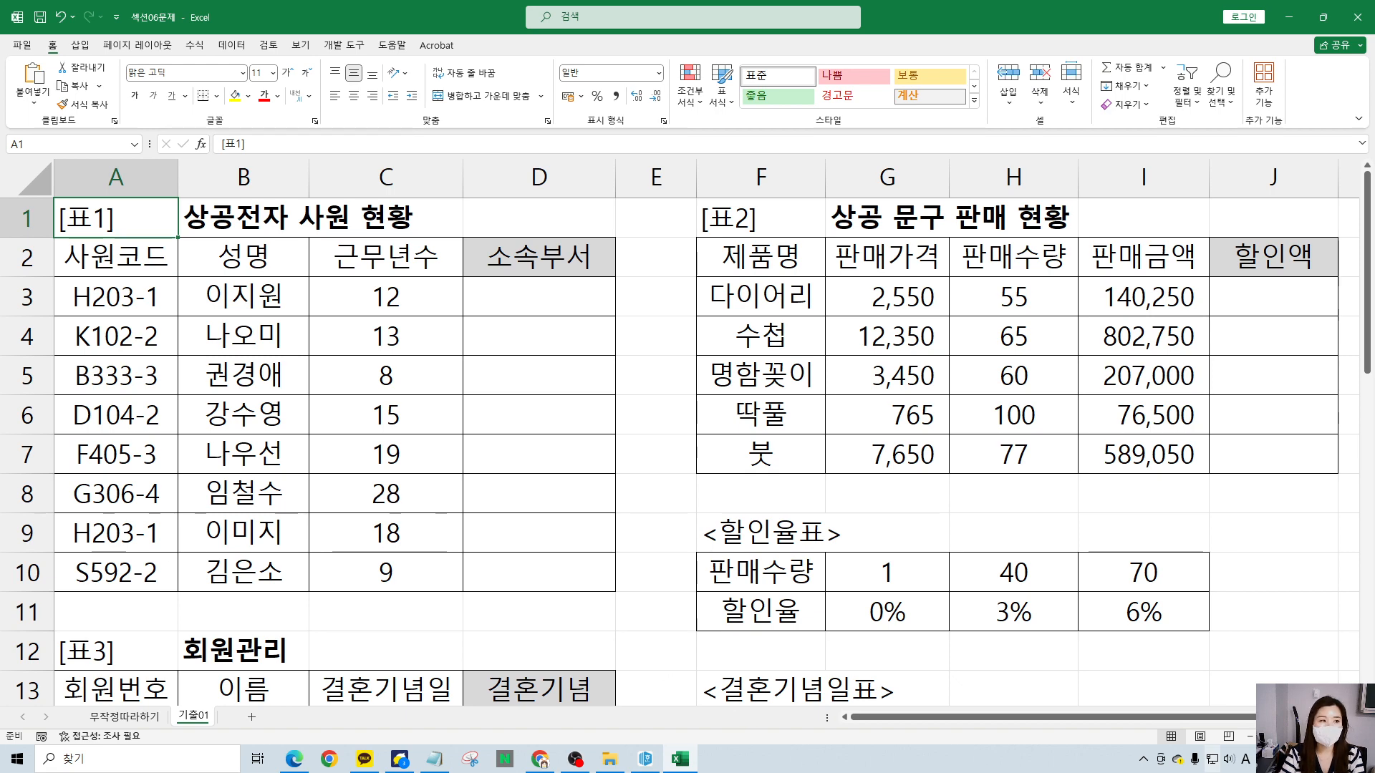
key("alt+Tab")
scroll(802, 472, "down", 10)
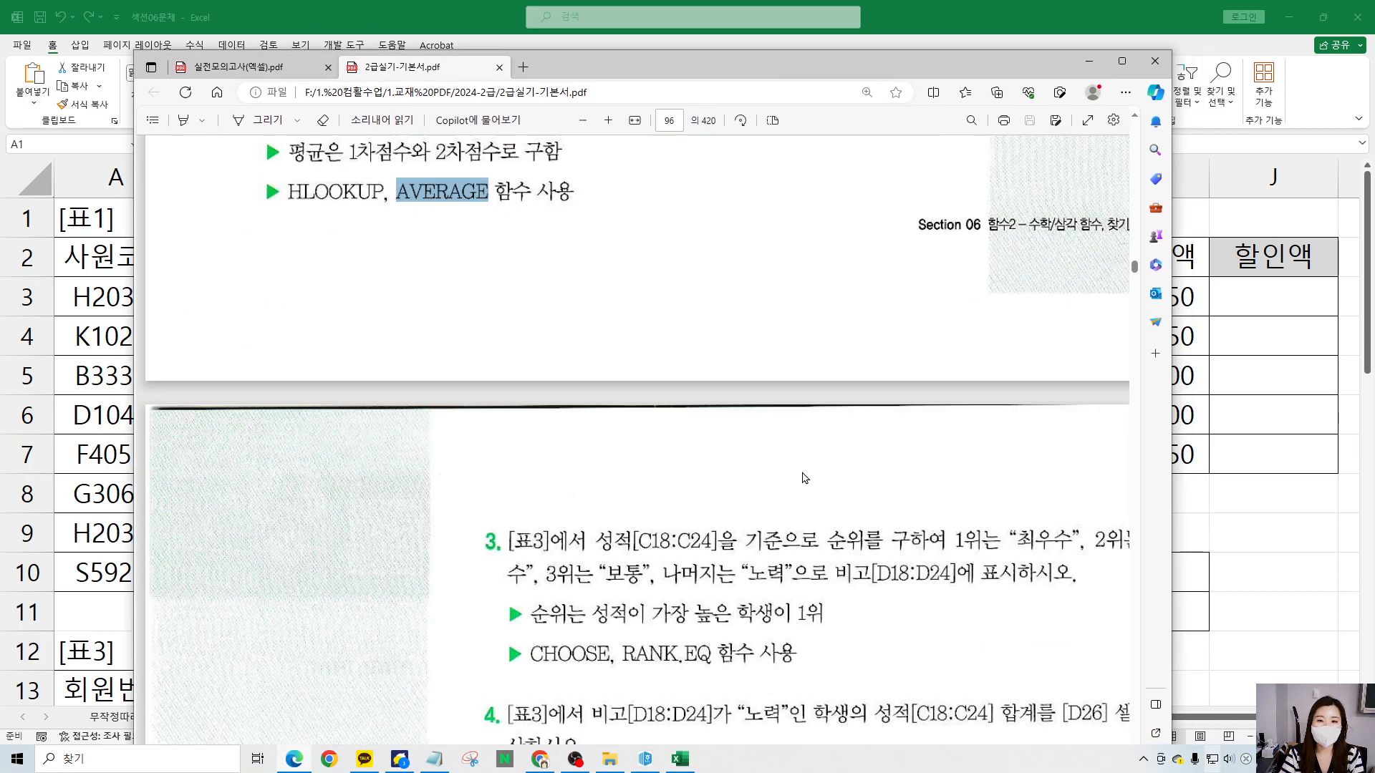
scroll(802, 472, "down", 10)
left_click(668, 121)
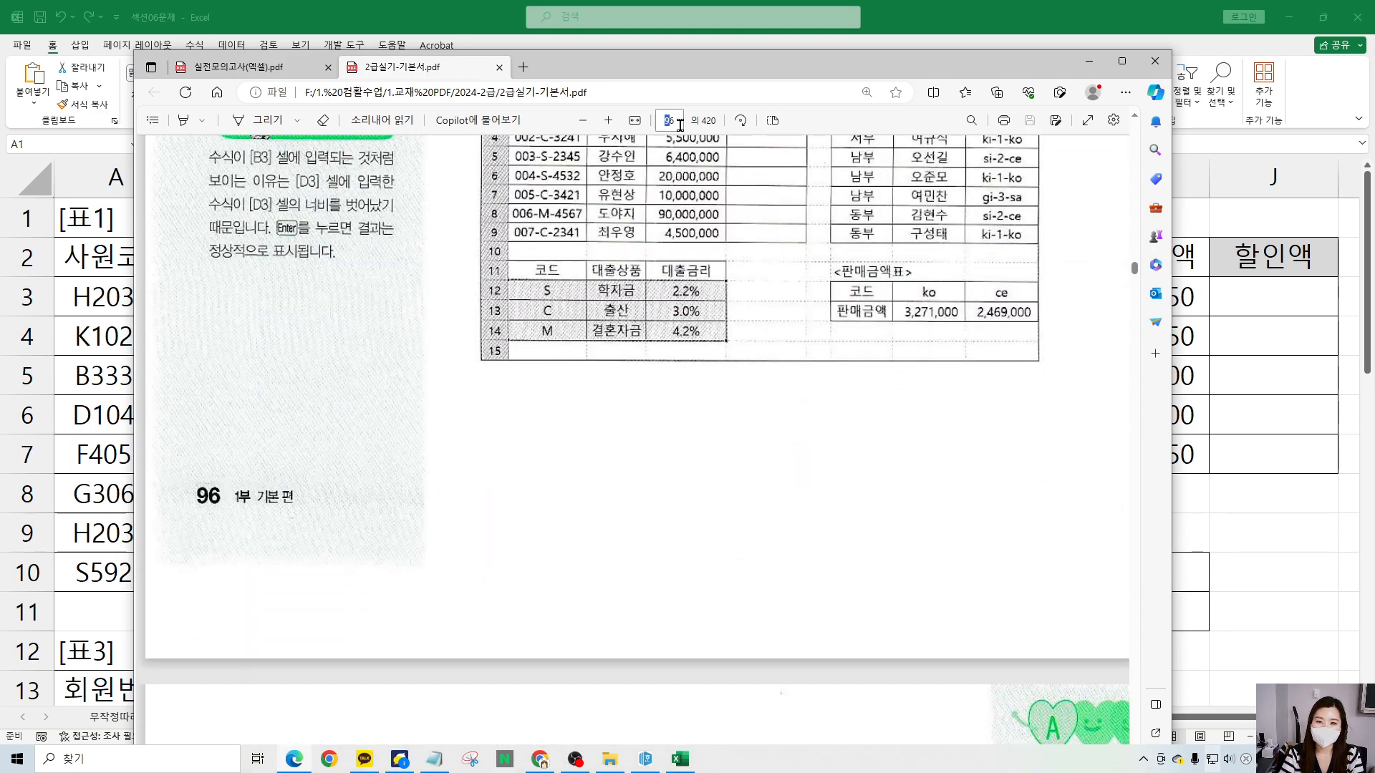
type("103")
key("Return")
scroll(825, 403, "down", 10)
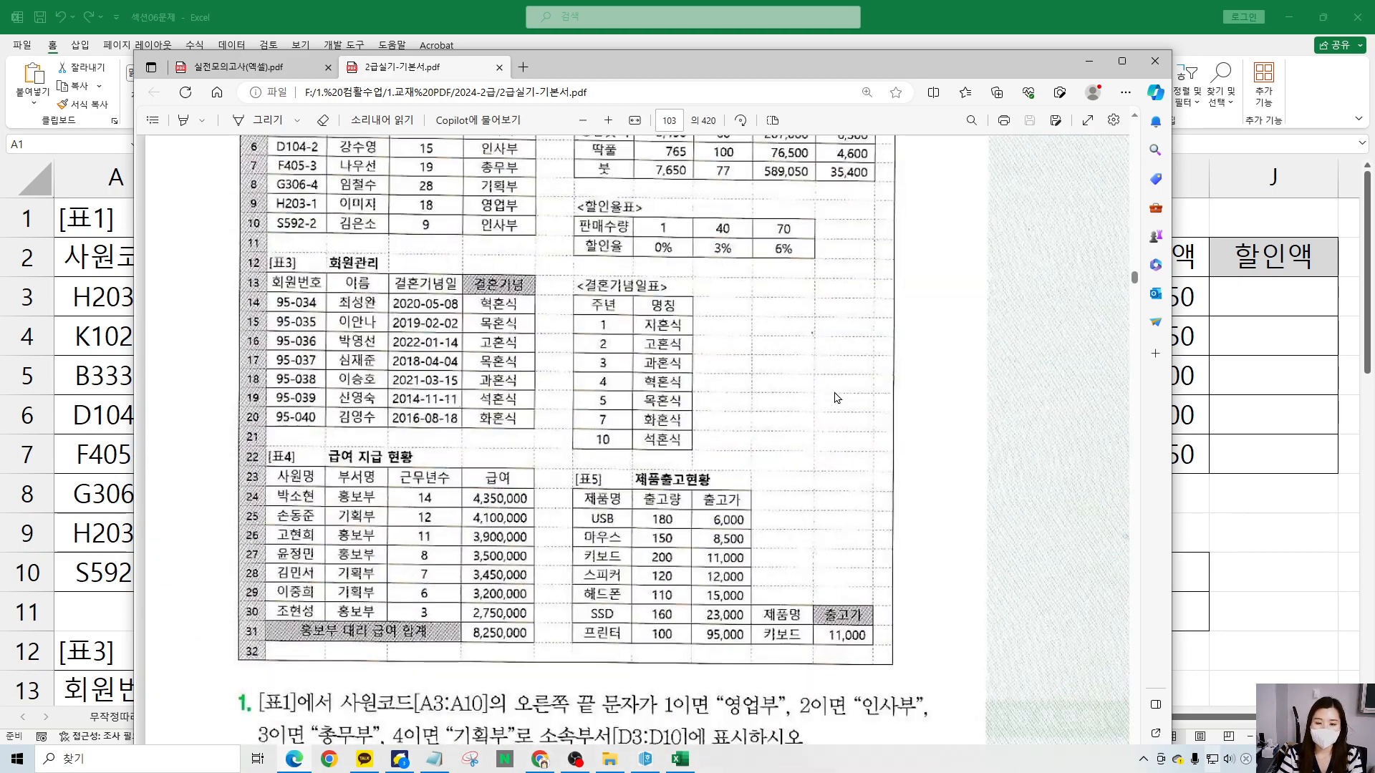
scroll(825, 403, "down", 3)
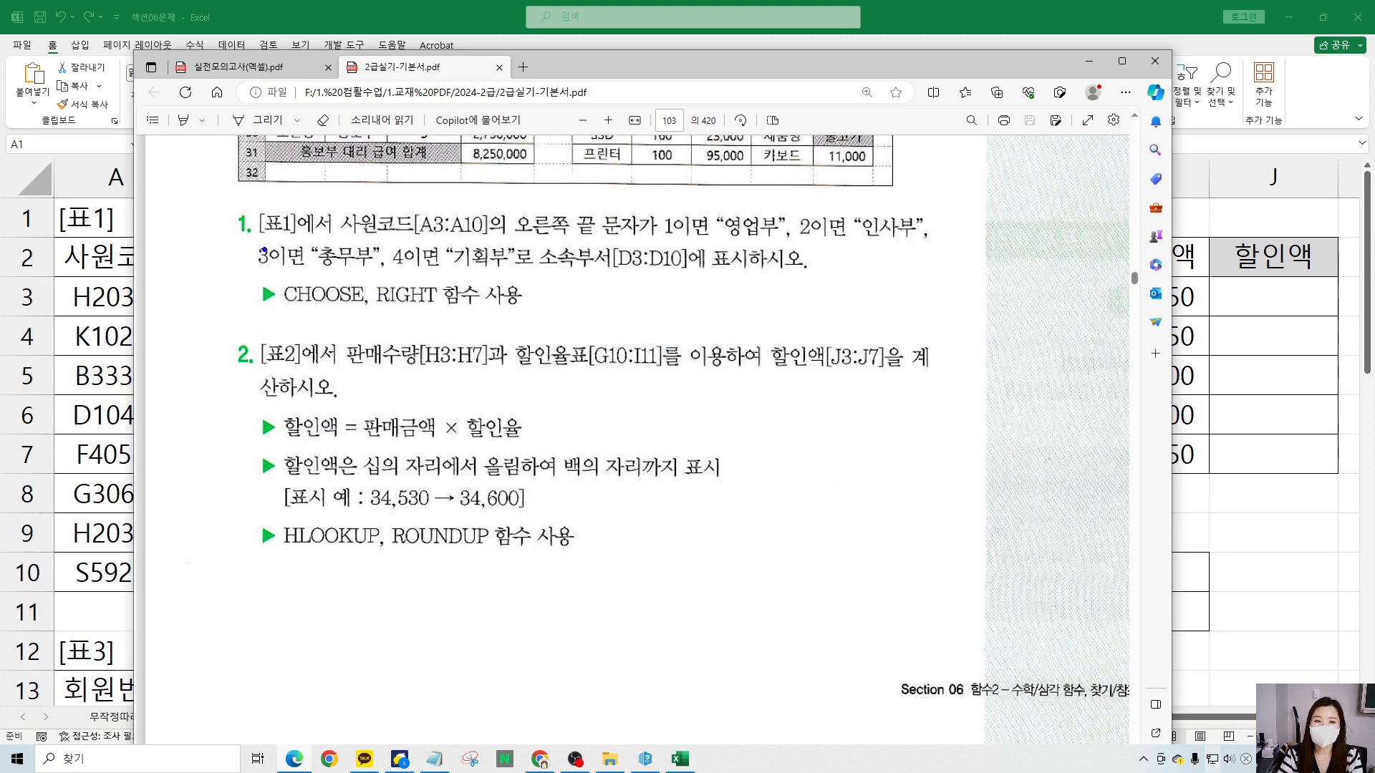
- Underline and check-mark problem 1's CHOOSE, RIGHT function hint, circle RIGHT, and erase the screen marks
left_click_drag(263, 318, 551, 318)
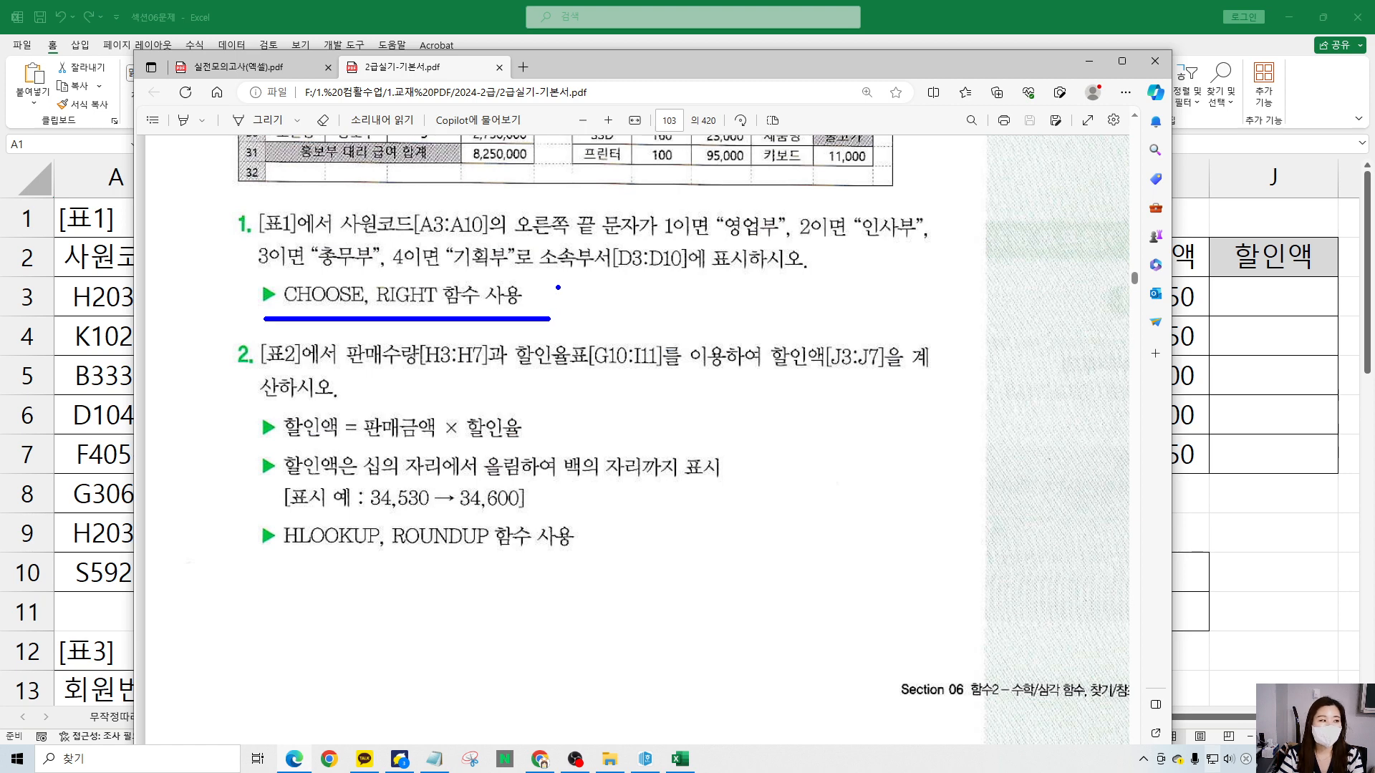
mouse_move(558, 285)
left_mouse_down()
mouse_move(582, 298)
mouse_move(597, 278)
left_mouse_up()
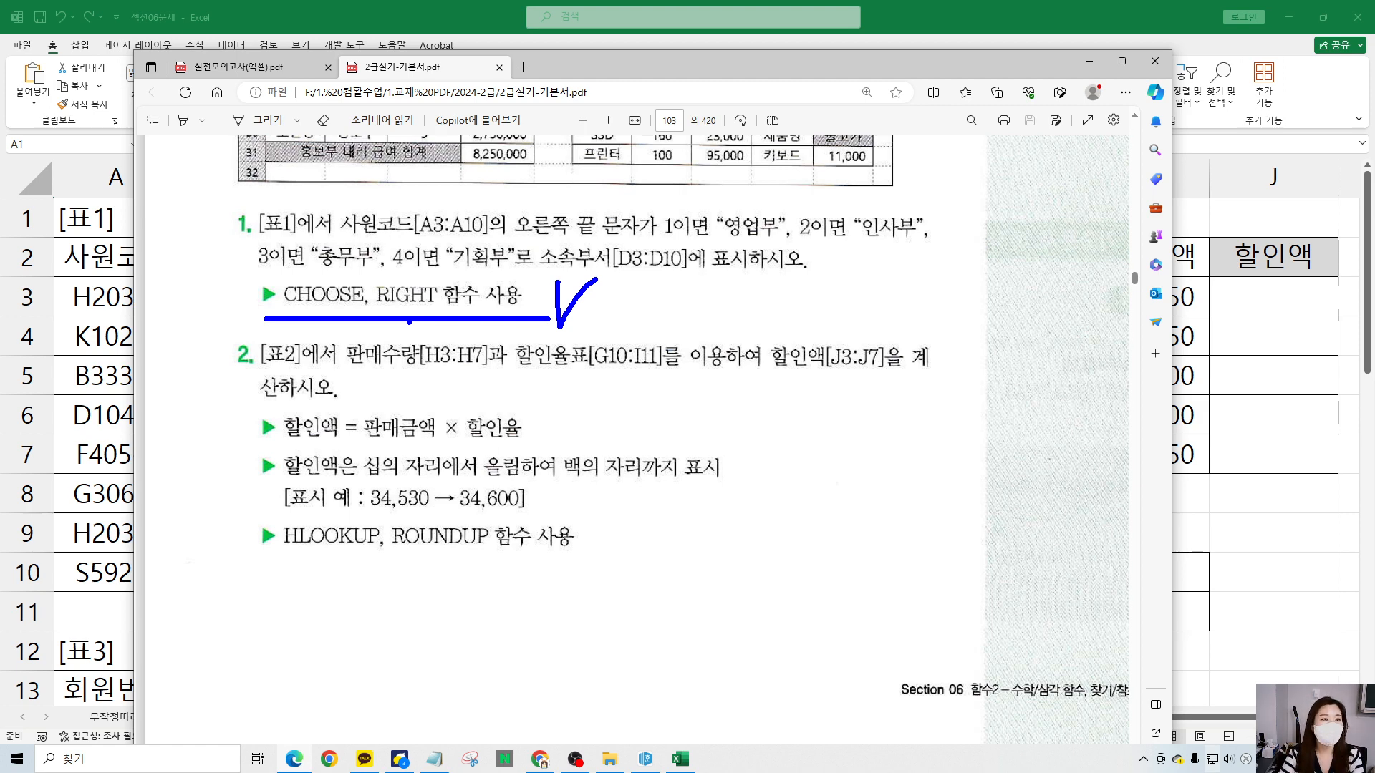
mouse_move(445, 322)
left_mouse_down()
mouse_move(389, 324)
mouse_move(424, 268)
mouse_move(429, 342)
mouse_move(309, 315)
mouse_move(185, 313)
left_mouse_up()
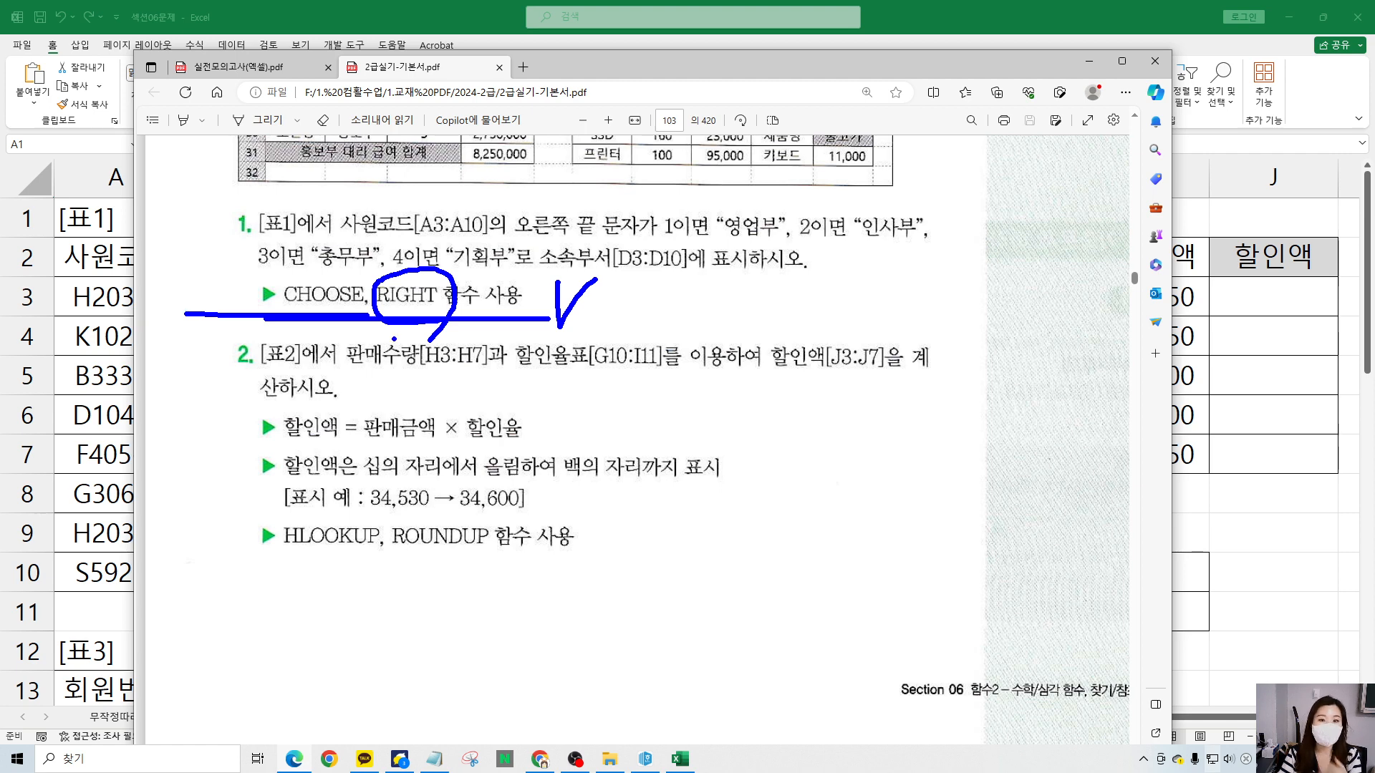
key("e")
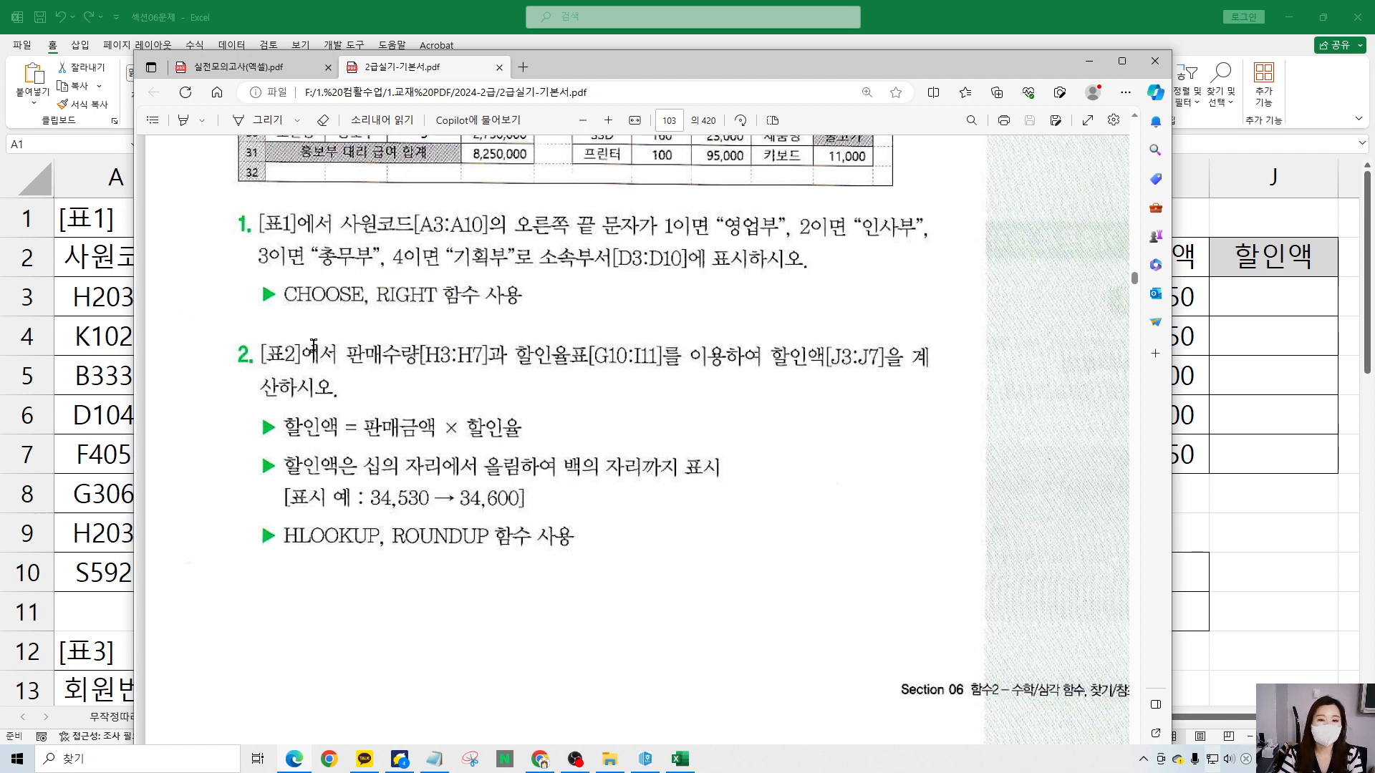
- Draw separate boxes around CHOOSE and RIGHT in problem 1, add a check mark beside the hint, and leave screen drawing
left_click_drag(275, 273, 369, 320)
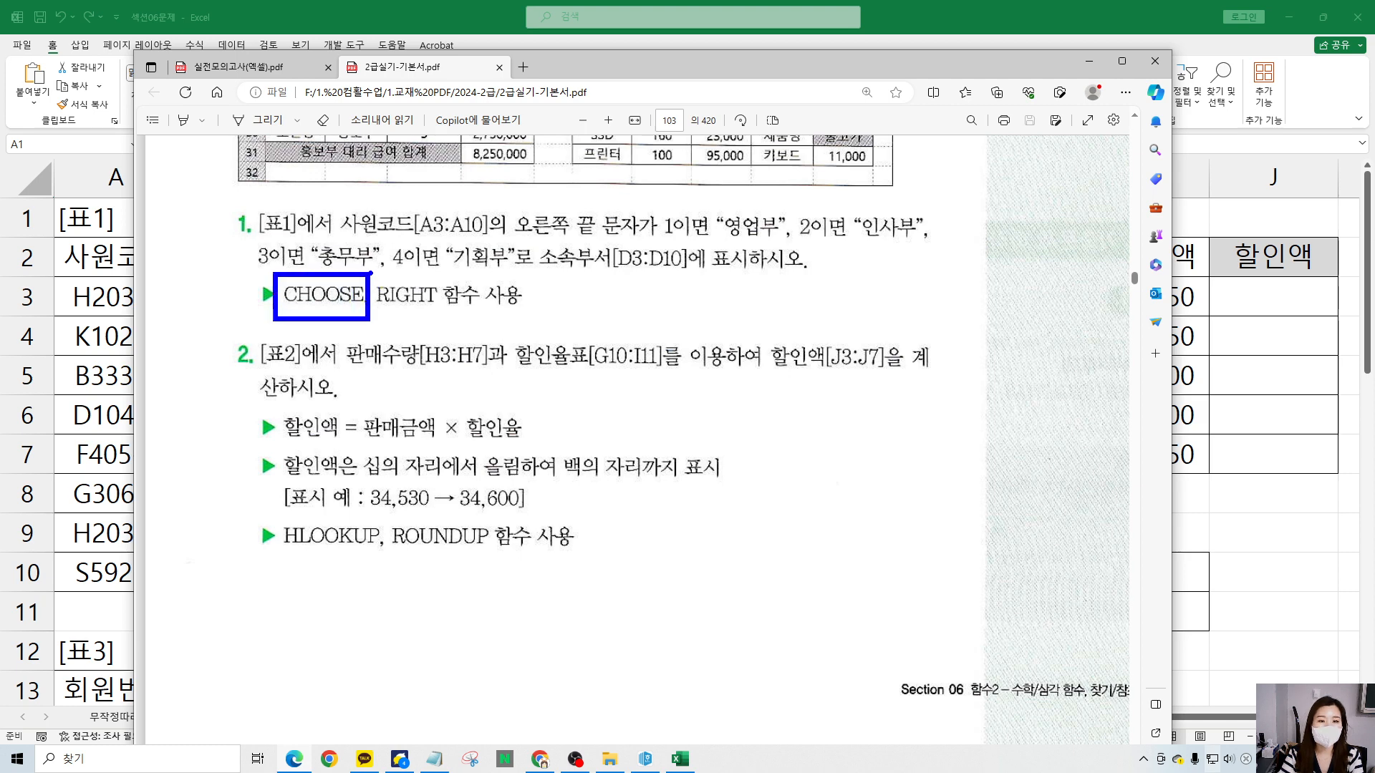
left_click_drag(370, 272, 445, 320)
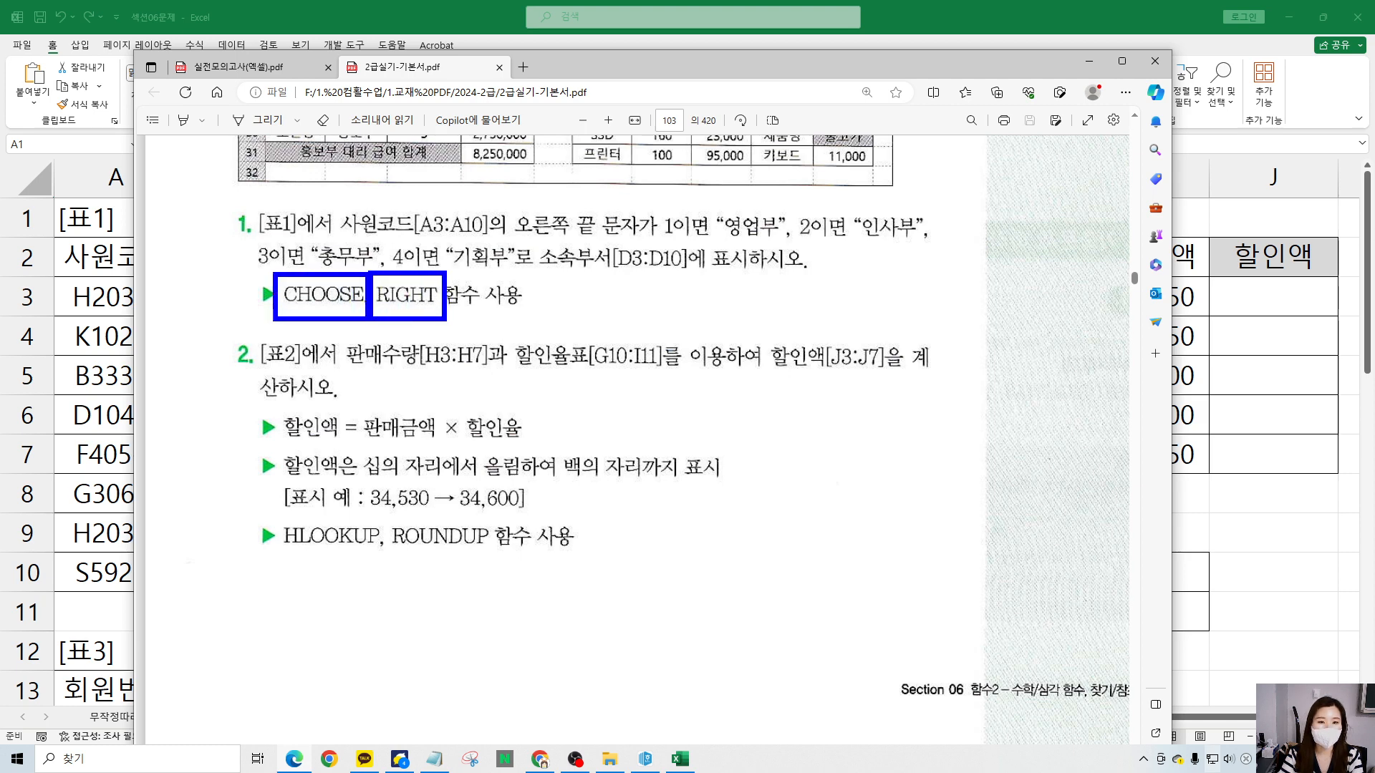
mouse_move(165, 254)
left_mouse_down()
mouse_move(182, 315)
mouse_move(213, 252)
left_mouse_up()
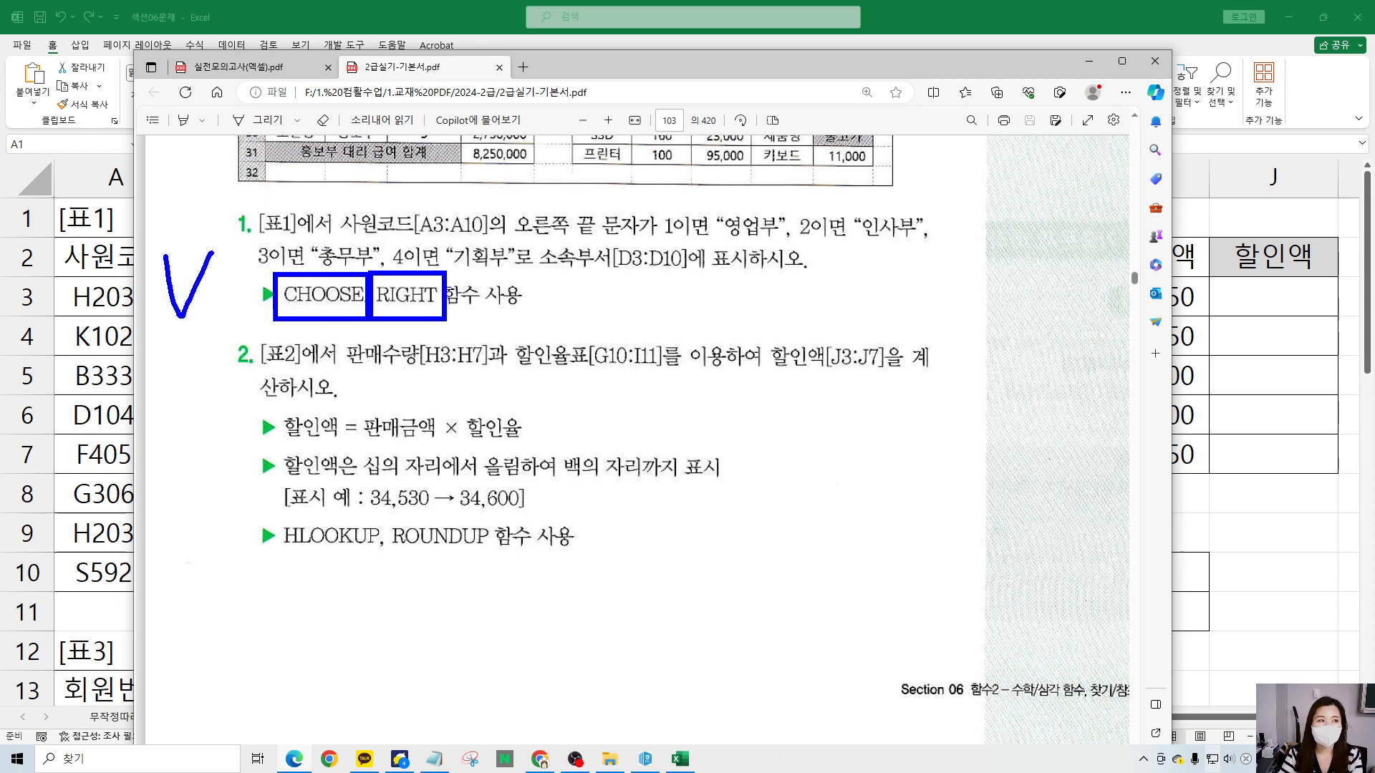
key("Escape")
- Return to the 기출01 sheet in Excel and start a CHOOSE formula in D3 of the 소속부서 column
left_click_drag(637, 69, 0, 69)
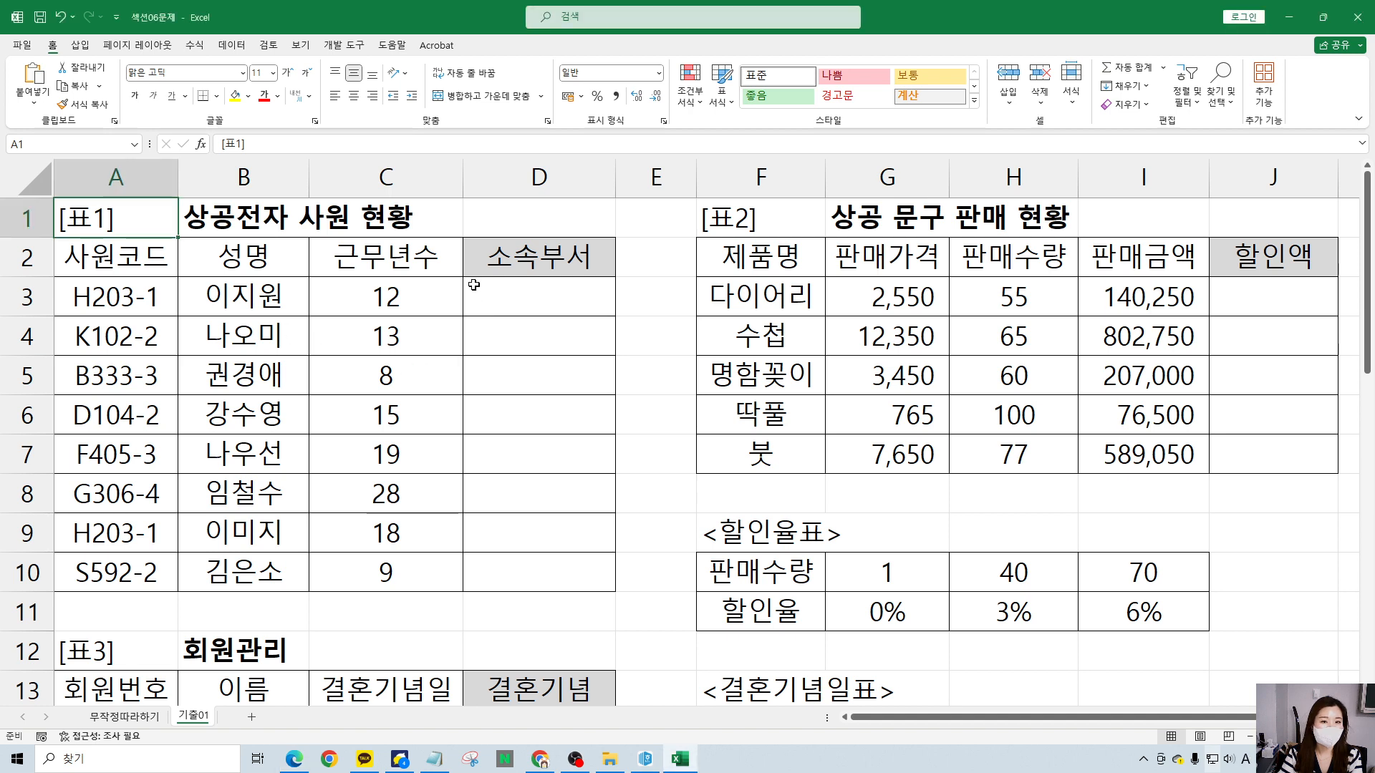
left_click(543, 316)
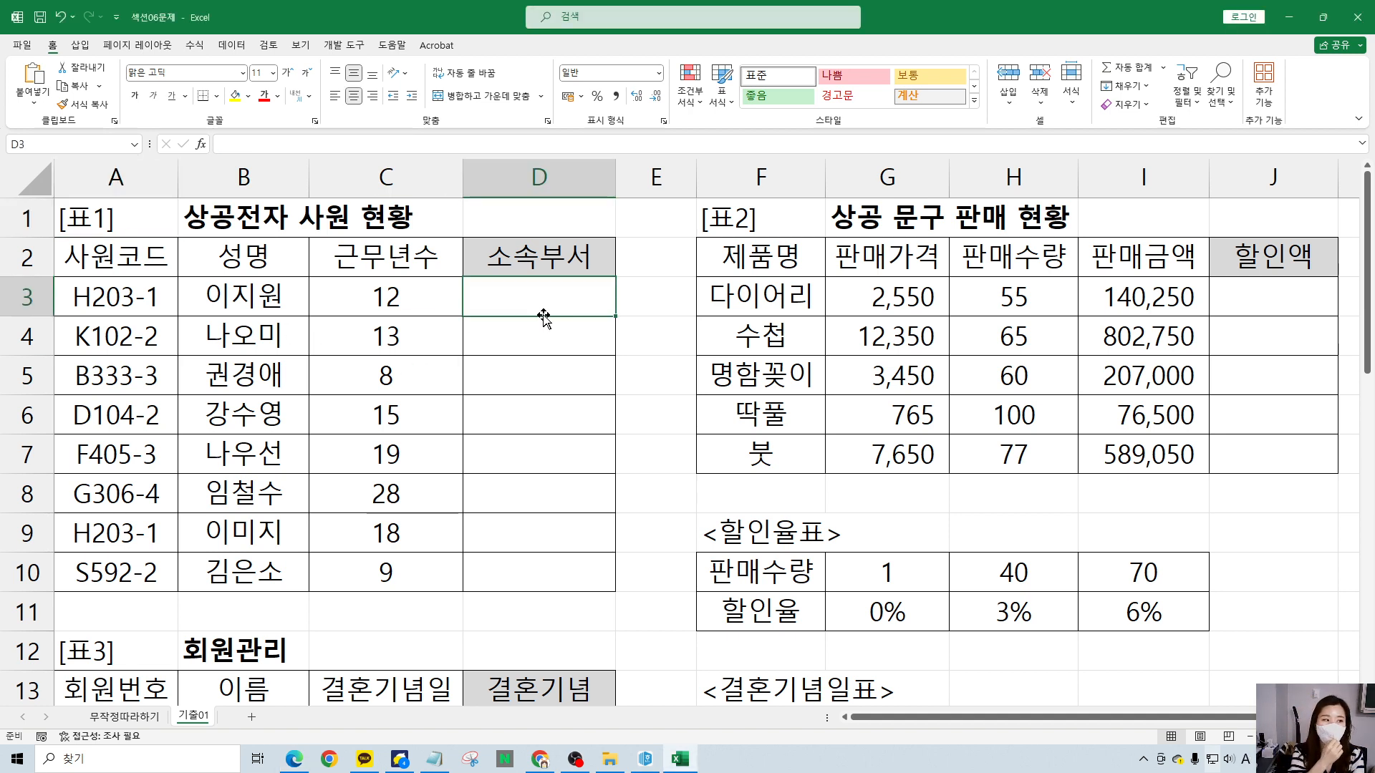
type("=cho")
key("Tab")
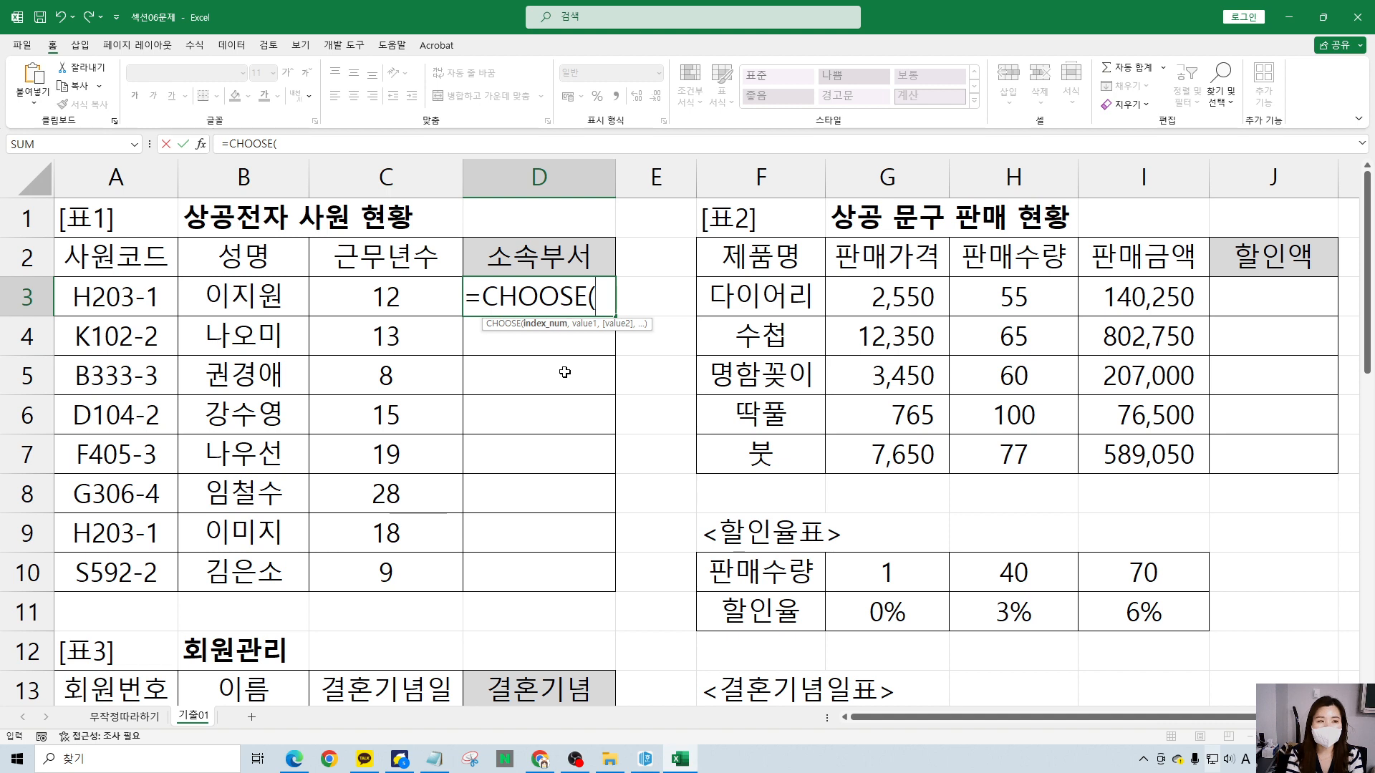
- Nest RIGHT(A3, 1) as the index argument of the CHOOSE formula in D3, consulting task 1 in the exercise PDF
type("rig")
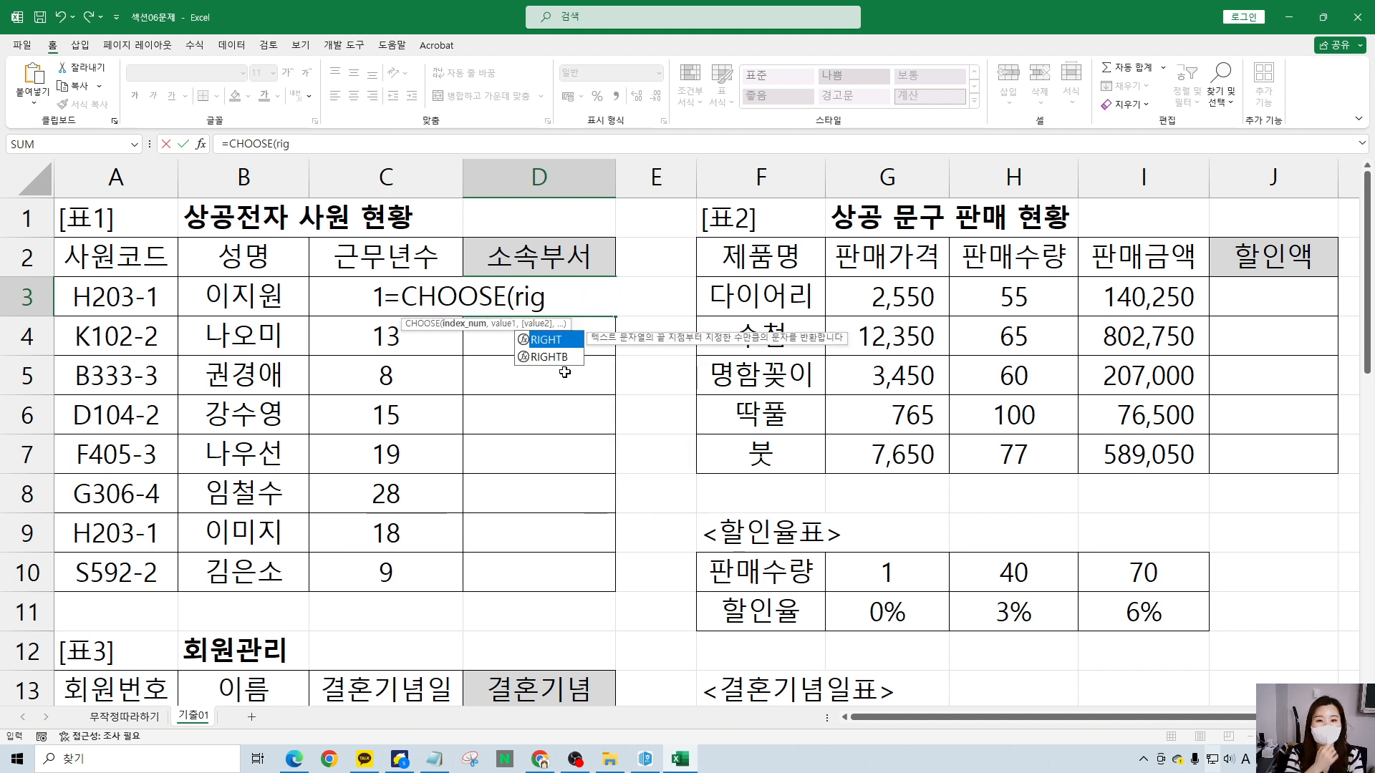
key("Tab")
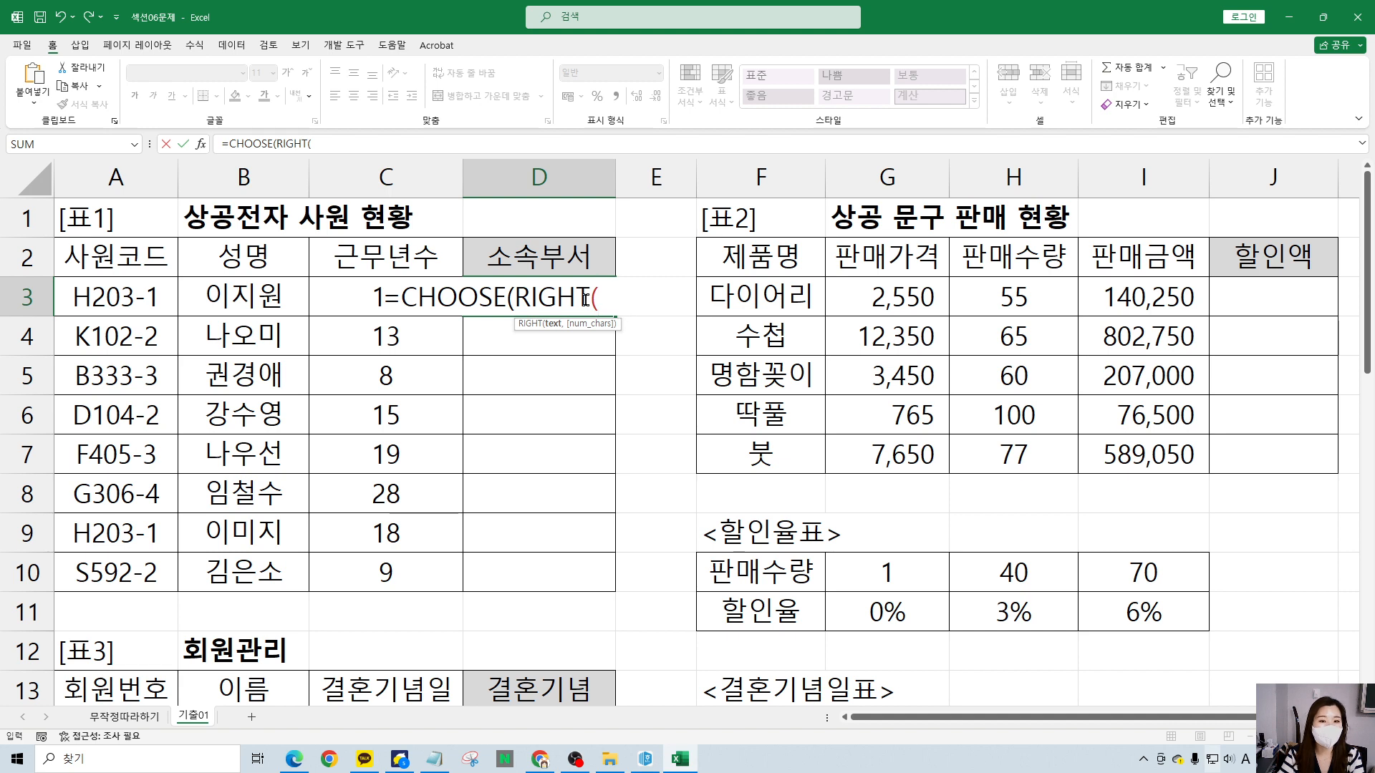
key("alt+Tab")
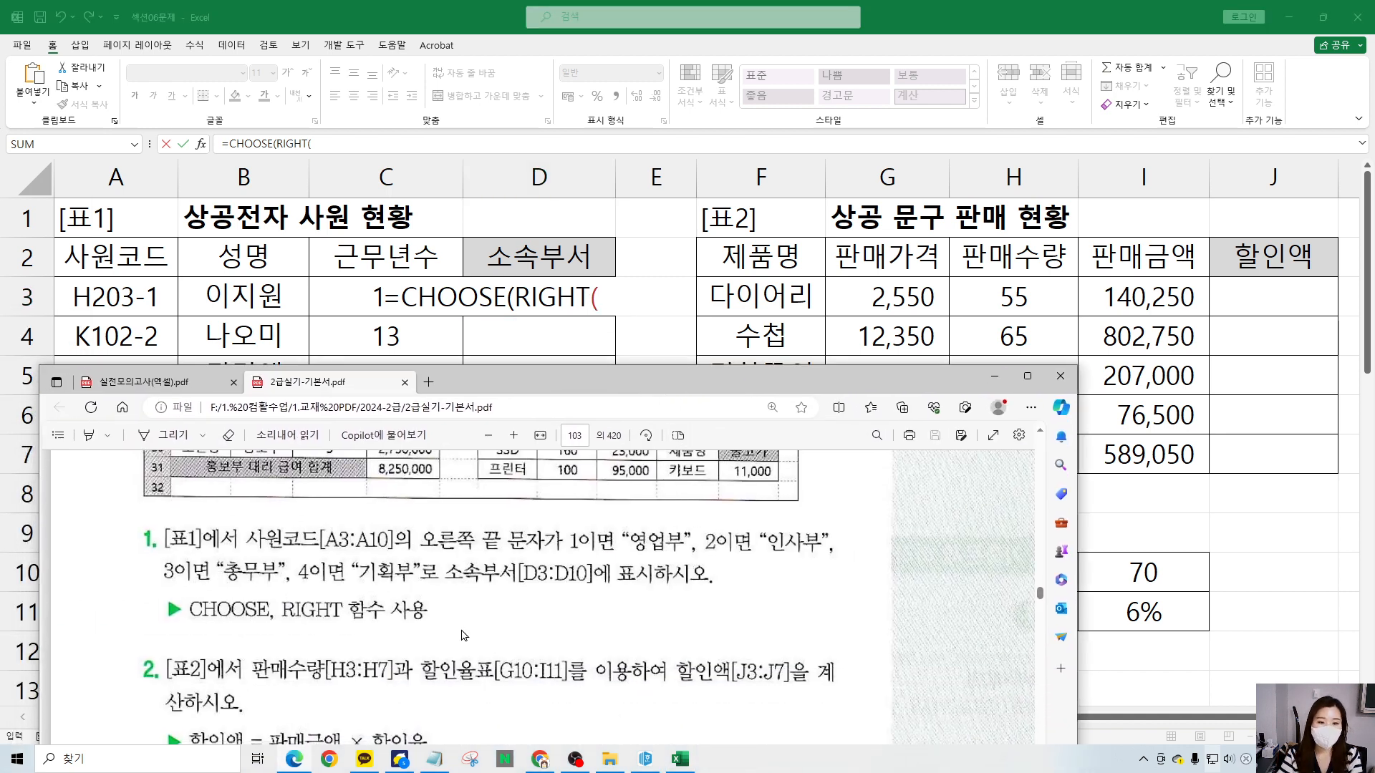
left_click_drag(421, 556, 596, 555)
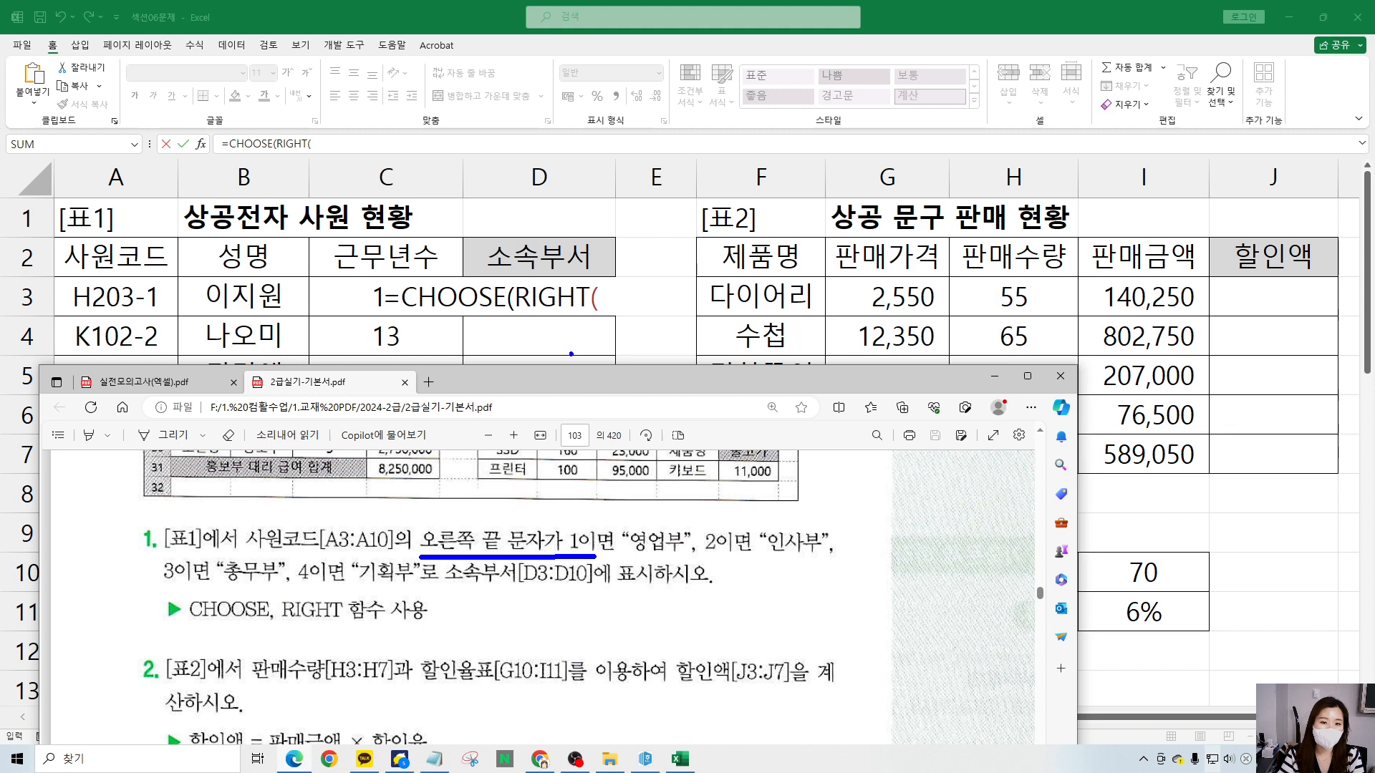
left_click_drag(517, 322, 588, 327)
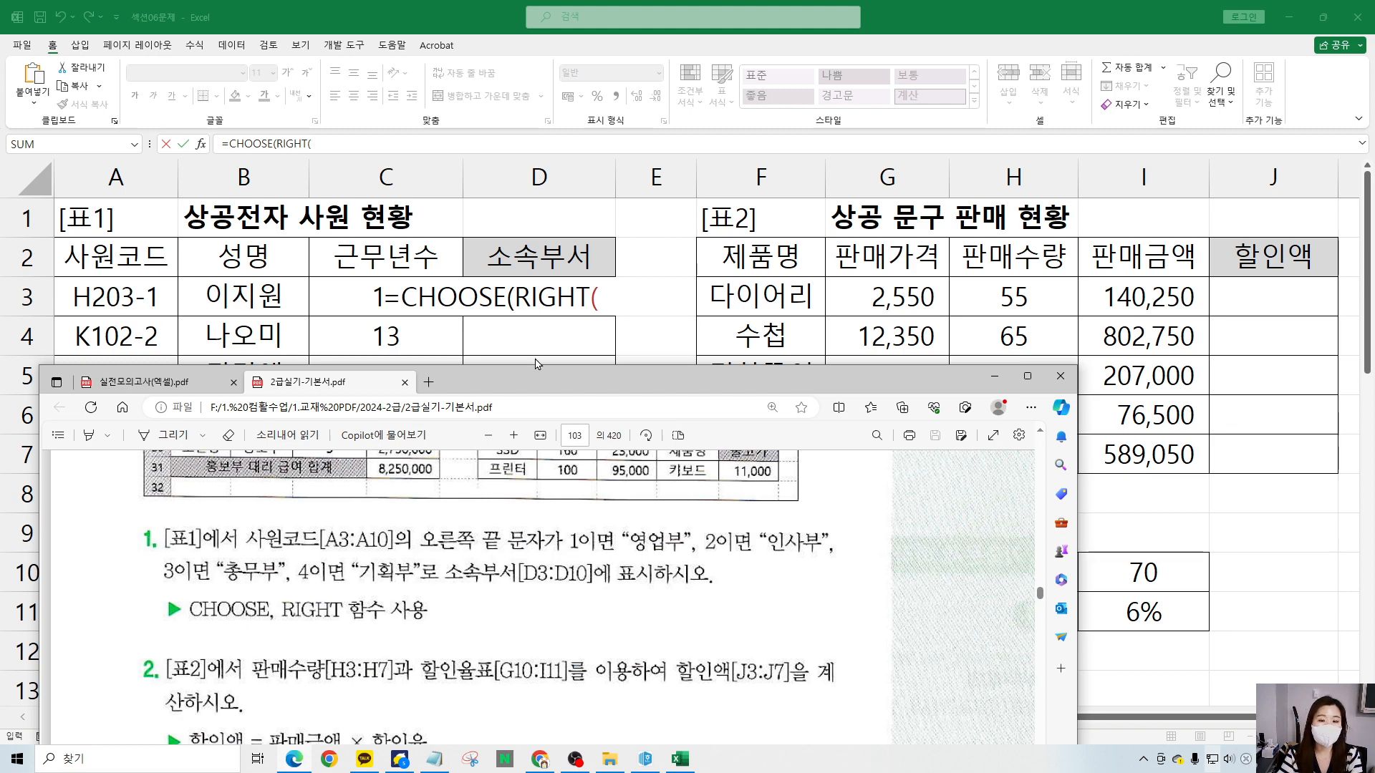
left_click(614, 298)
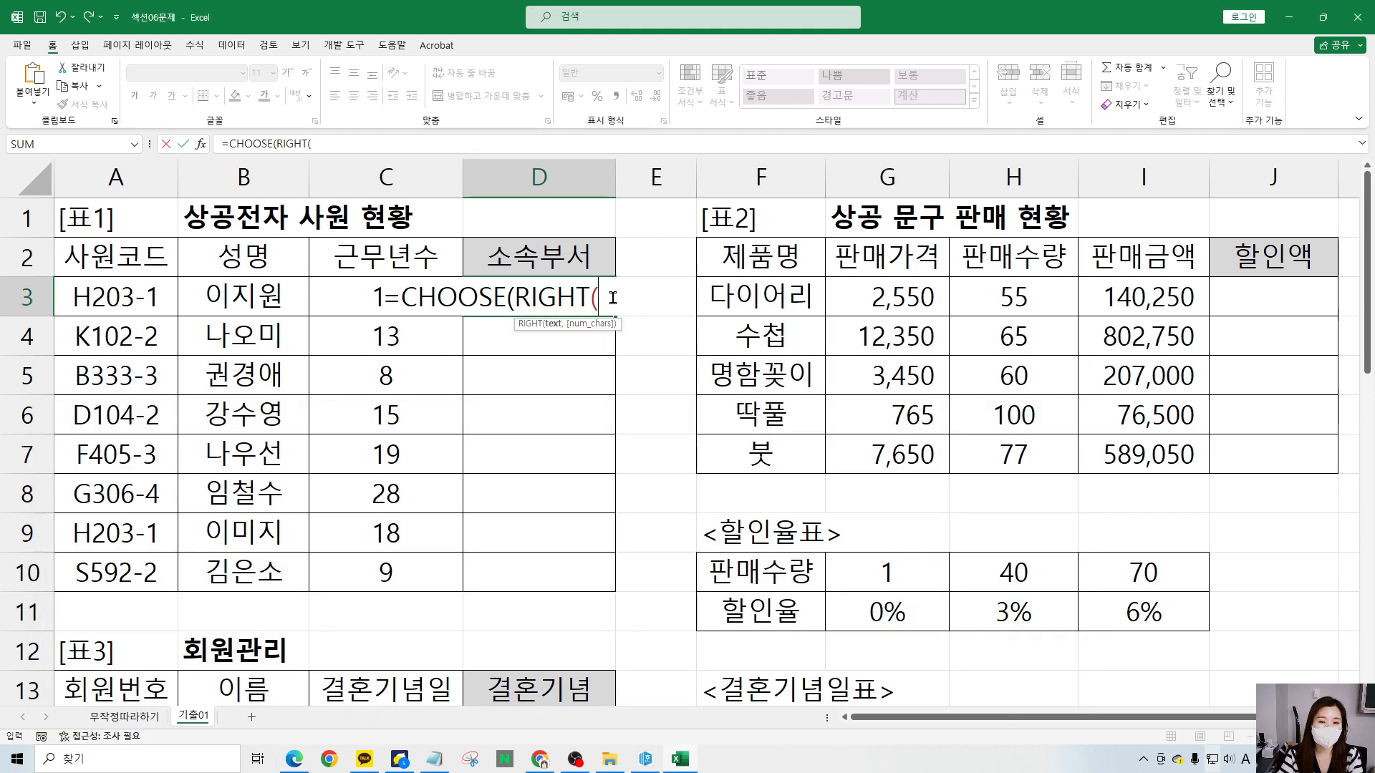
left_click(150, 299)
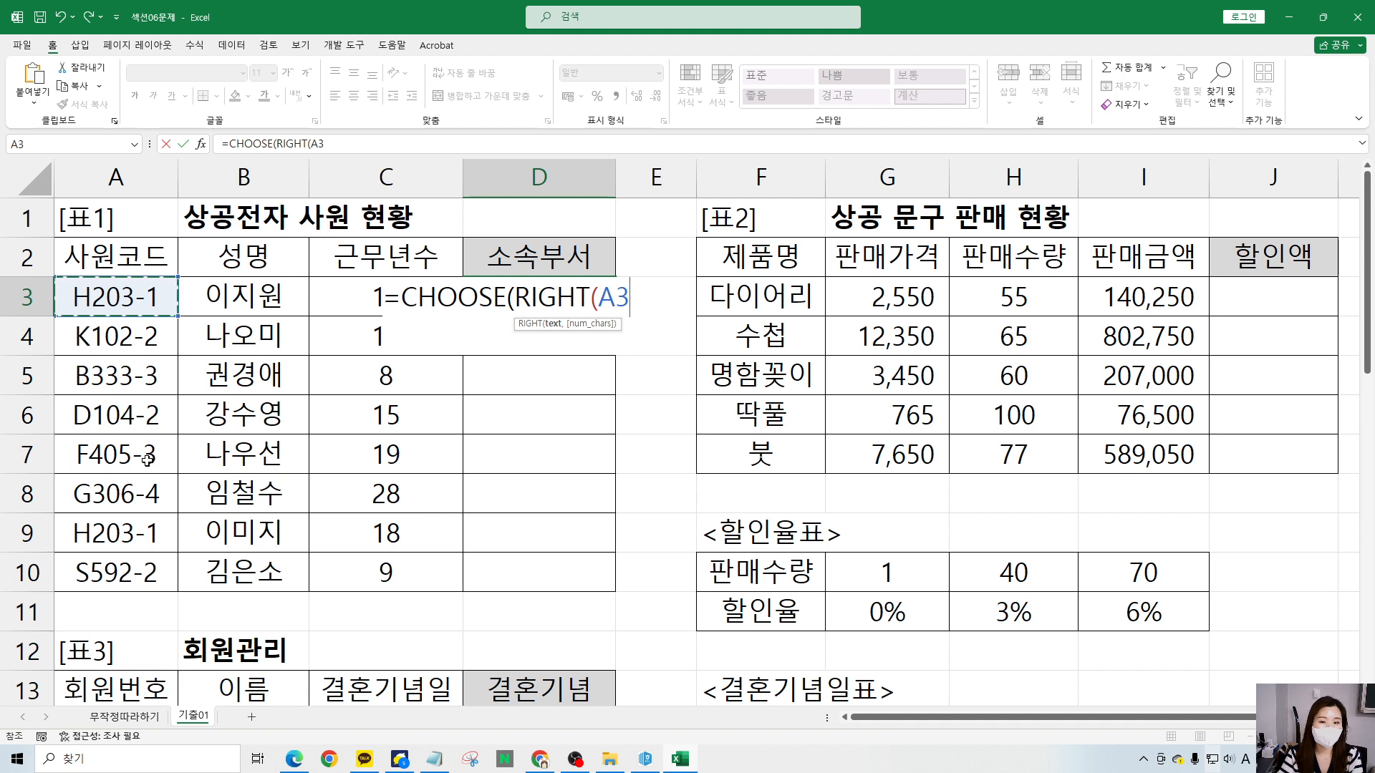
type(",")
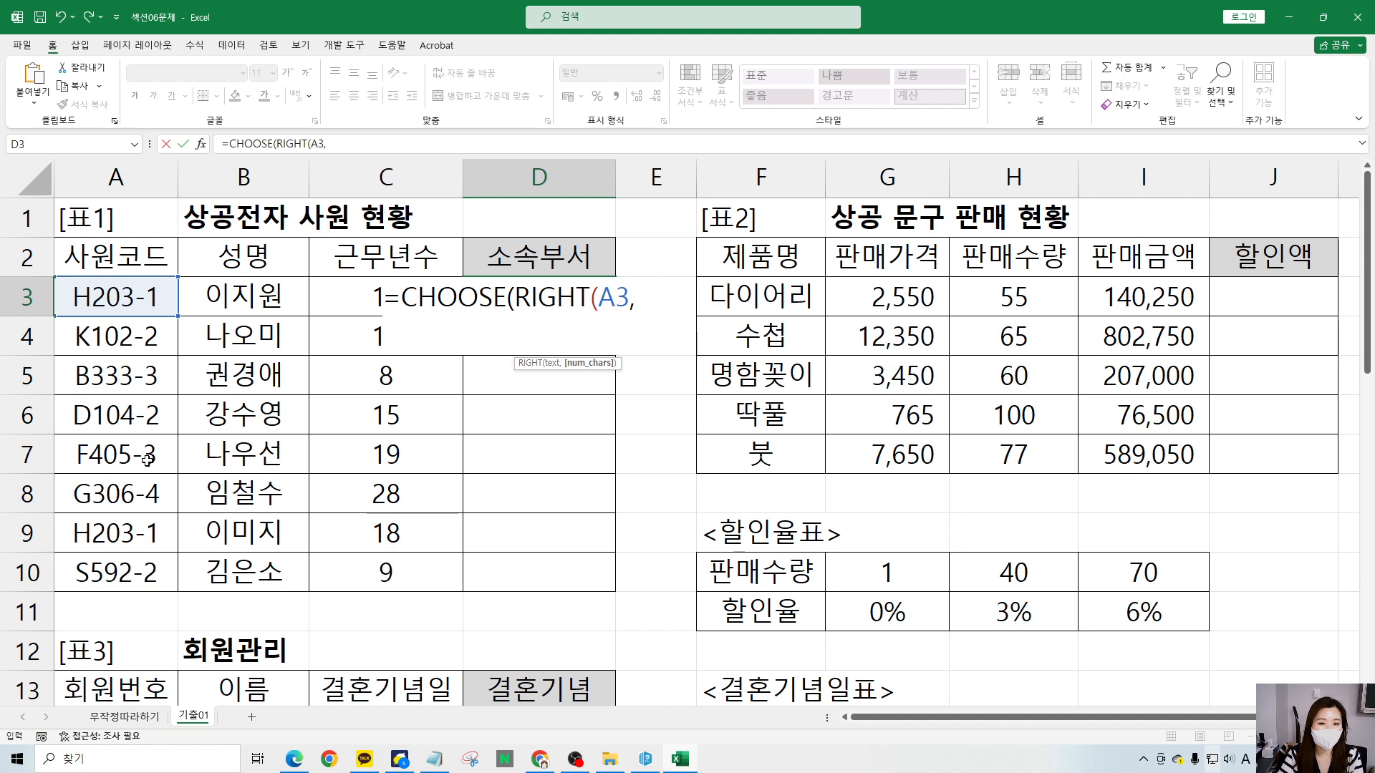
type("1")
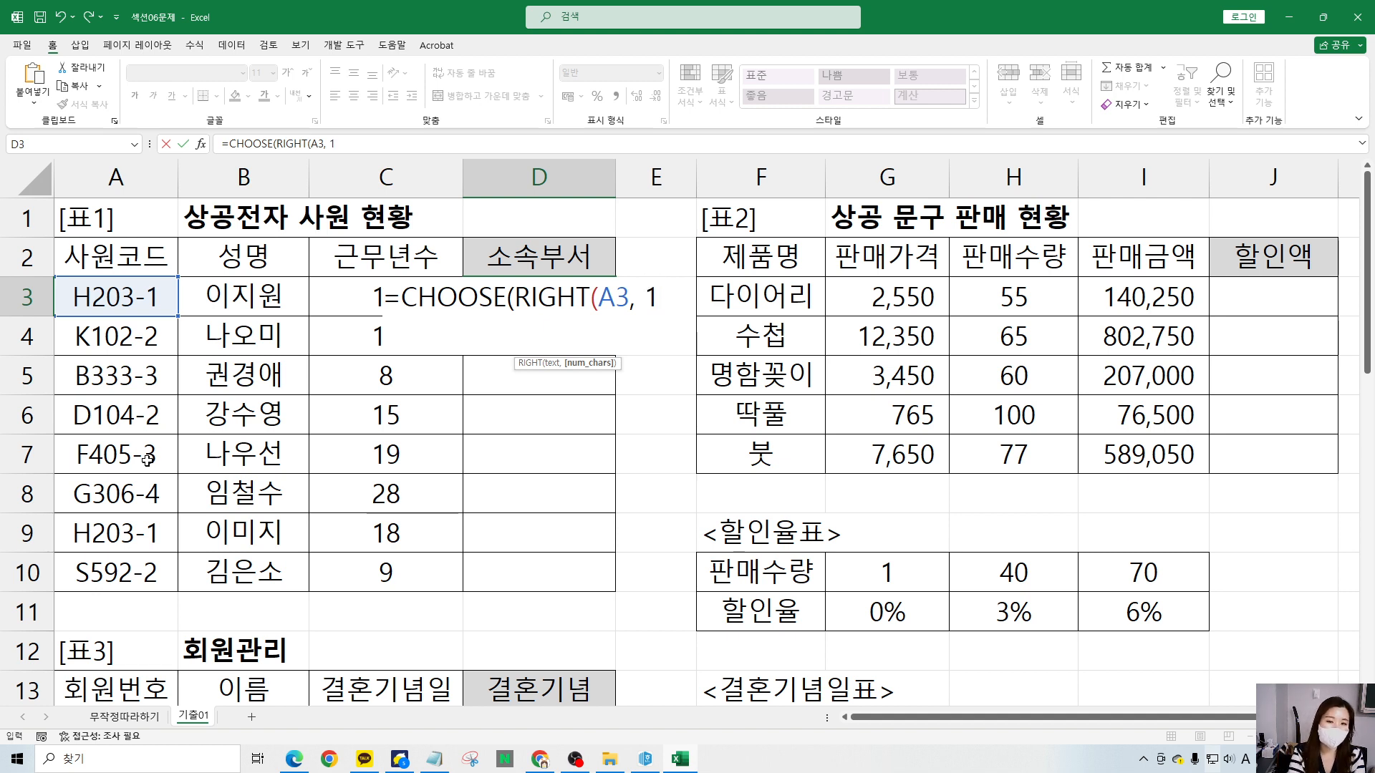
type(")")
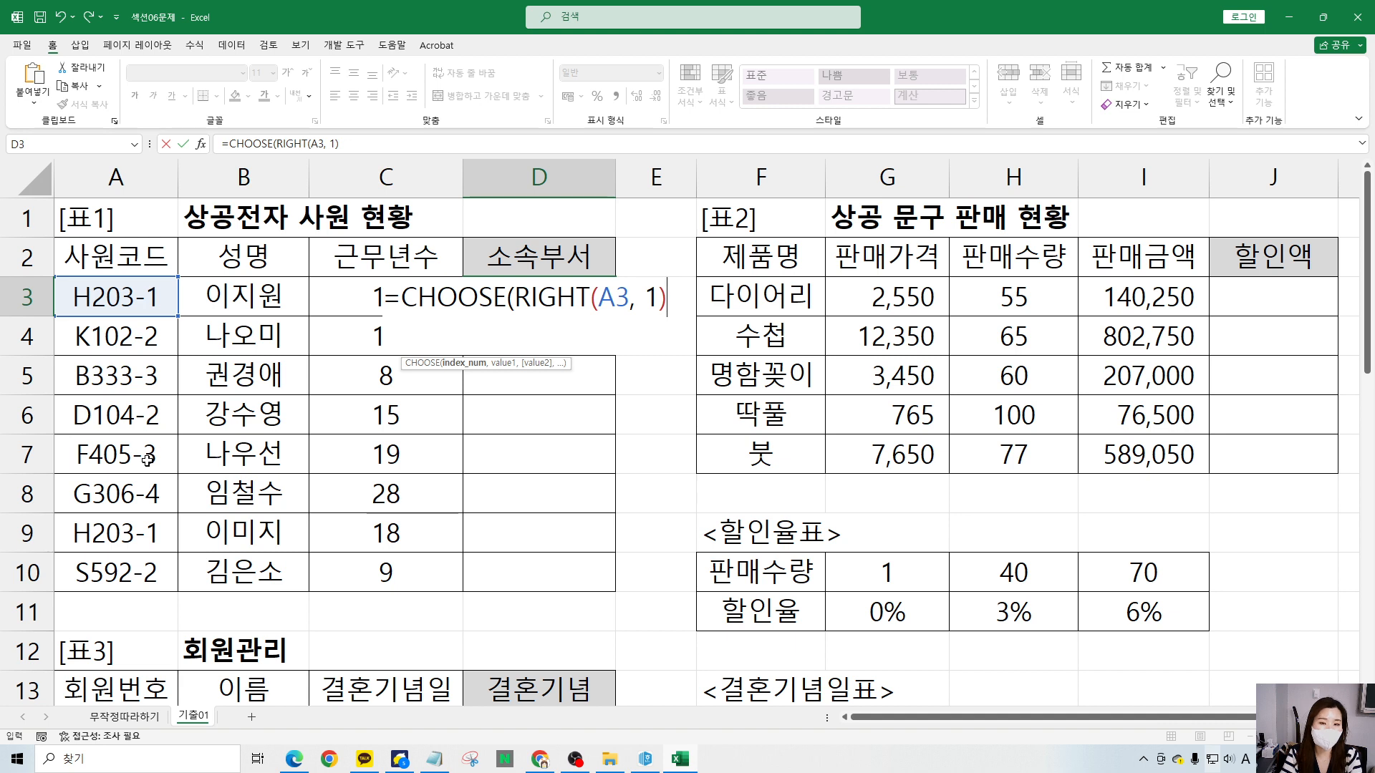
type(",")
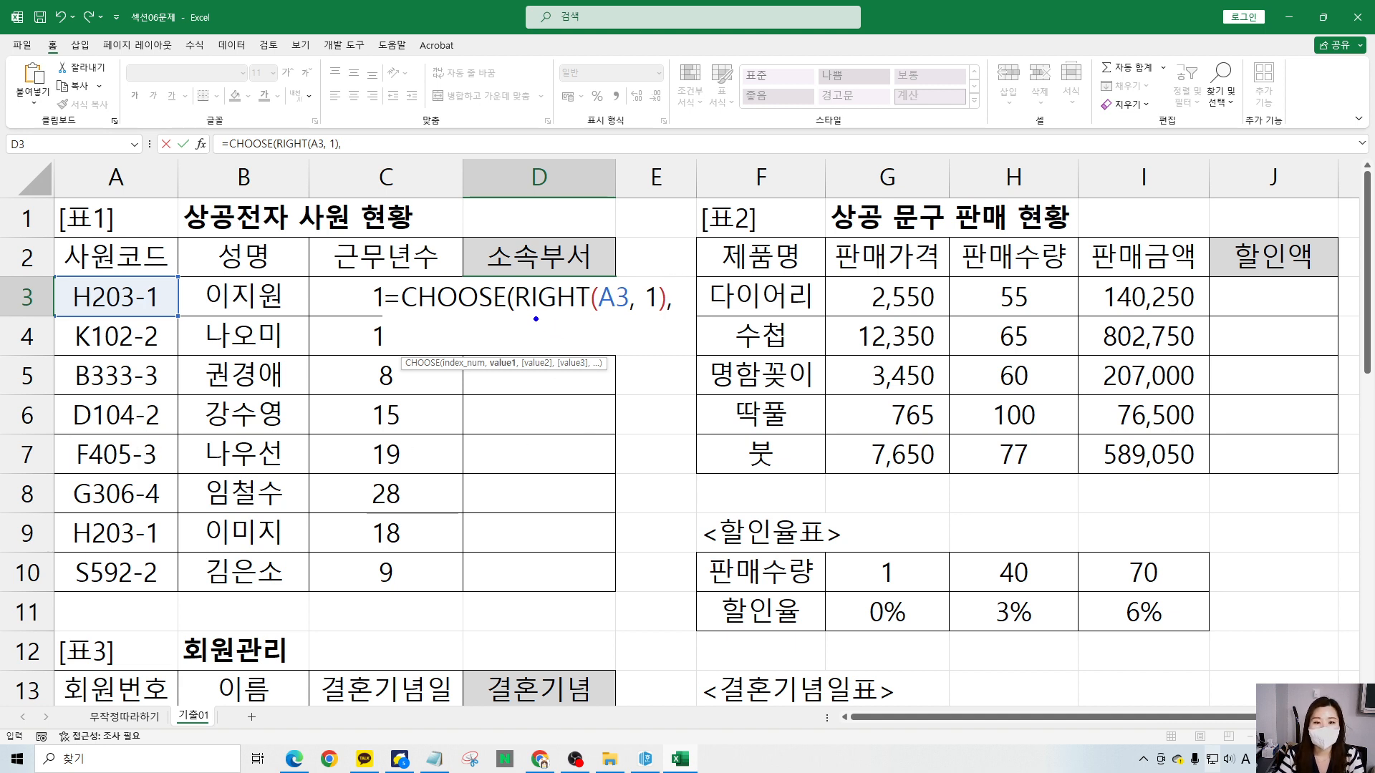
left_click_drag(518, 313, 665, 312)
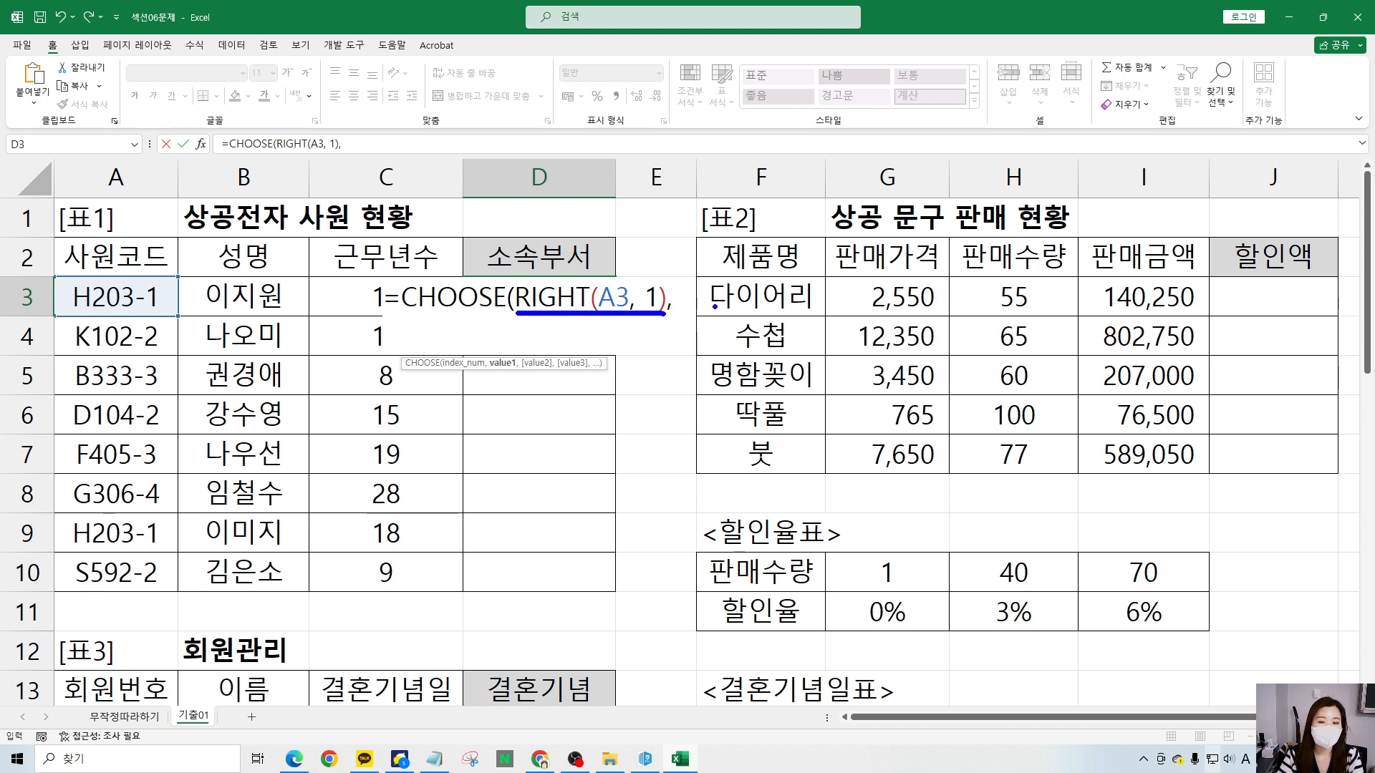
mouse_move(722, 312)
left_mouse_down()
mouse_move(707, 314)
mouse_move(699, 266)
mouse_move(743, 286)
mouse_move(719, 313)
left_mouse_up()
mouse_move(700, 229)
left_mouse_down()
mouse_move(713, 276)
mouse_move(757, 201)
left_mouse_up()
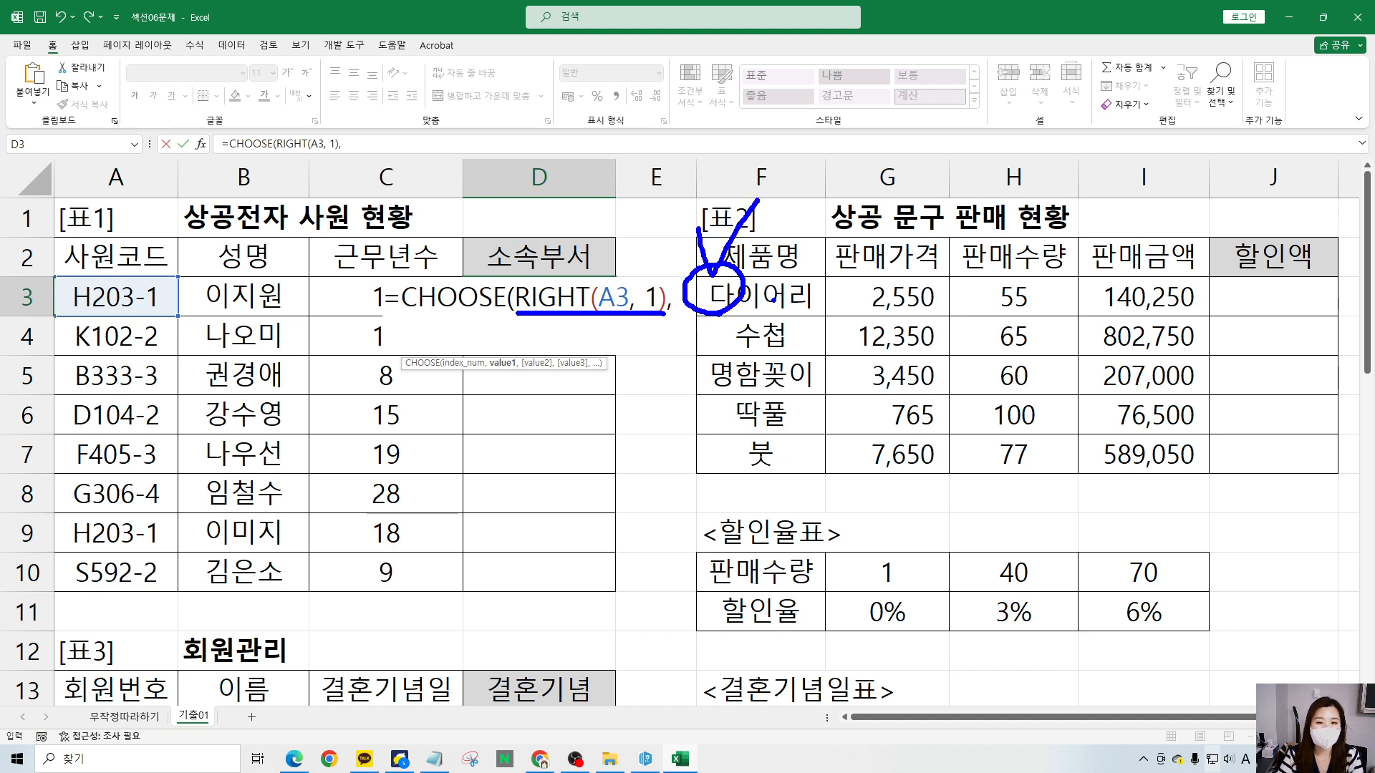
left_click_drag(773, 302, 769, 321)
mouse_move(868, 307)
left_mouse_down()
mouse_move(810, 256)
mouse_move(885, 310)
left_mouse_up()
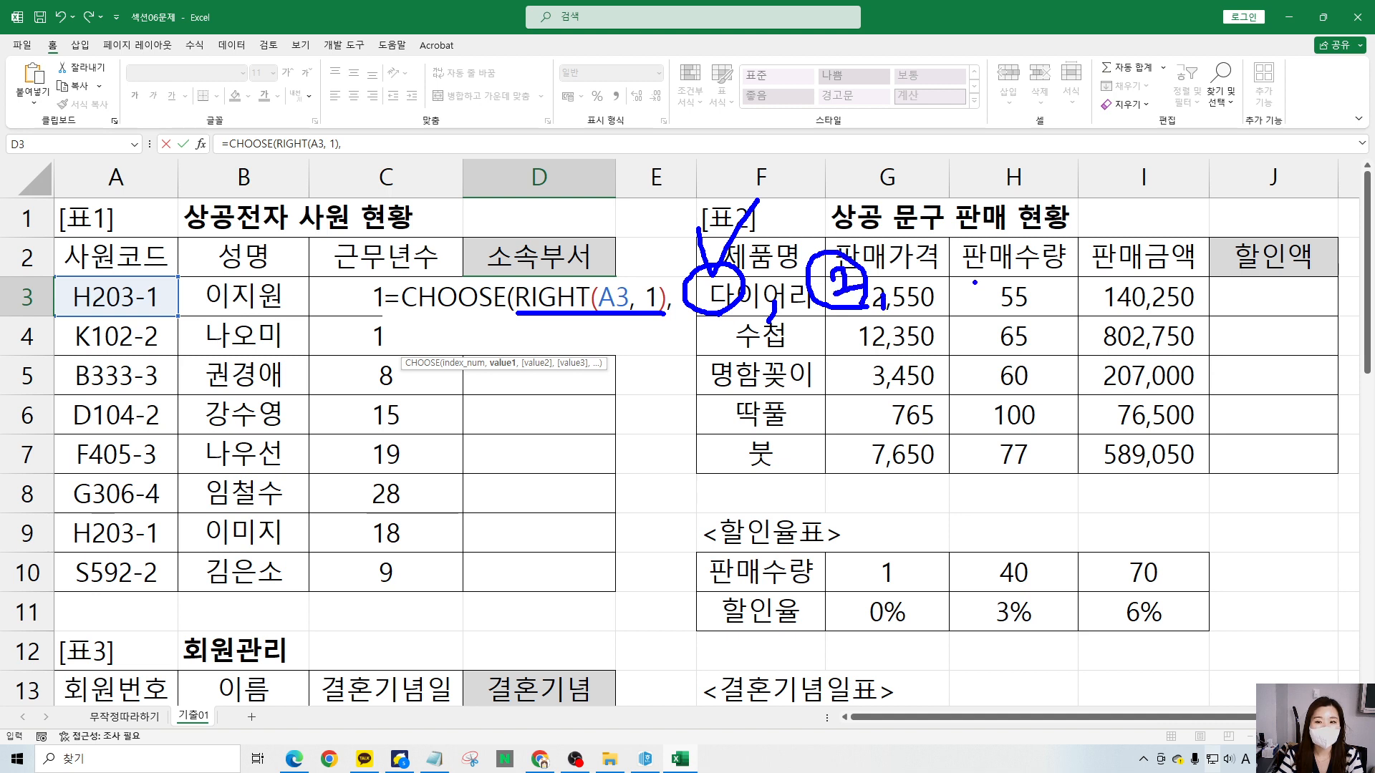
mouse_move(954, 272)
left_mouse_down()
mouse_move(982, 301)
mouse_move(967, 314)
left_mouse_up()
left_click(979, 311)
mouse_move(978, 317)
left_mouse_down()
mouse_move(1006, 287)
mouse_move(1015, 308)
left_mouse_up()
left_click(1078, 299)
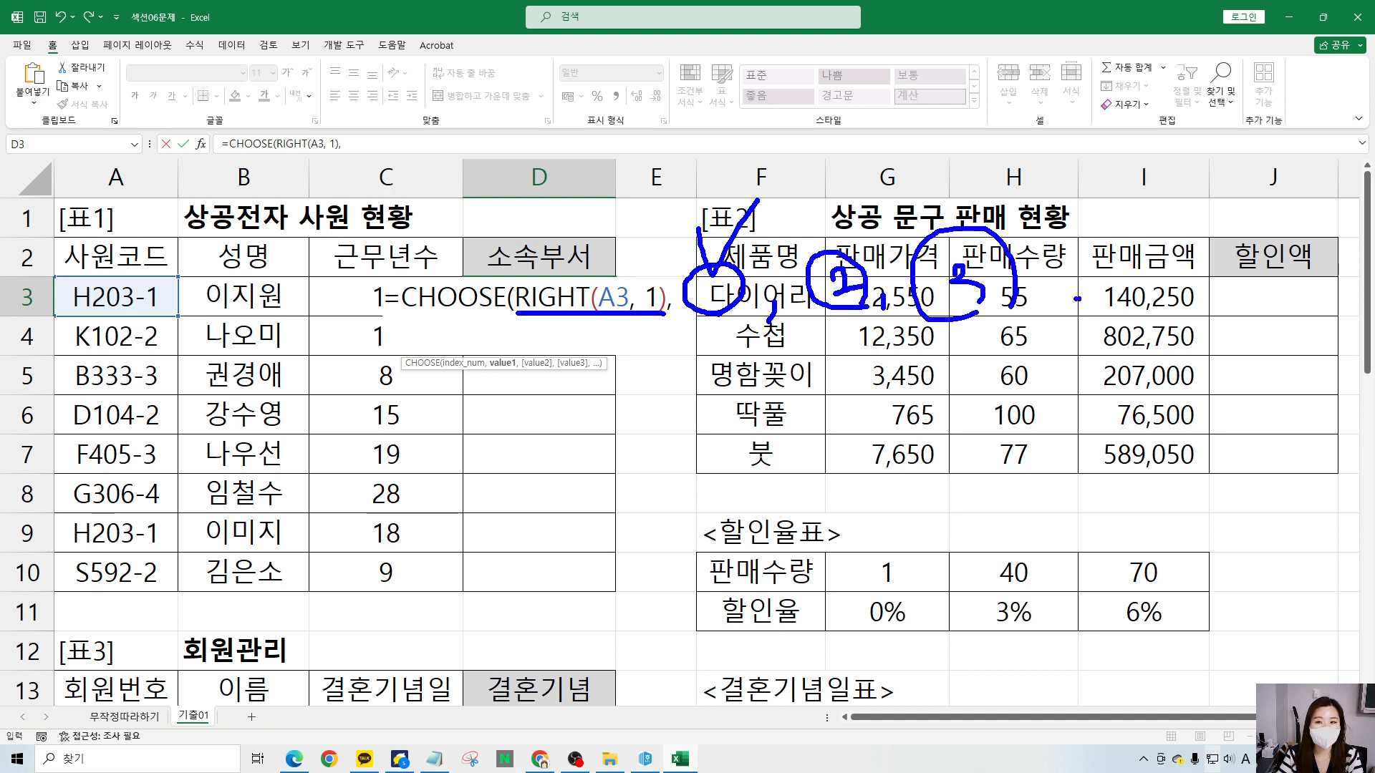
left_click_drag(1141, 300, 1169, 306)
left_click_drag(1203, 307, 1218, 309)
left_click(1248, 311)
mouse_move(1276, 251)
left_mouse_down()
mouse_move(1289, 315)
mouse_move(1272, 348)
left_mouse_up()
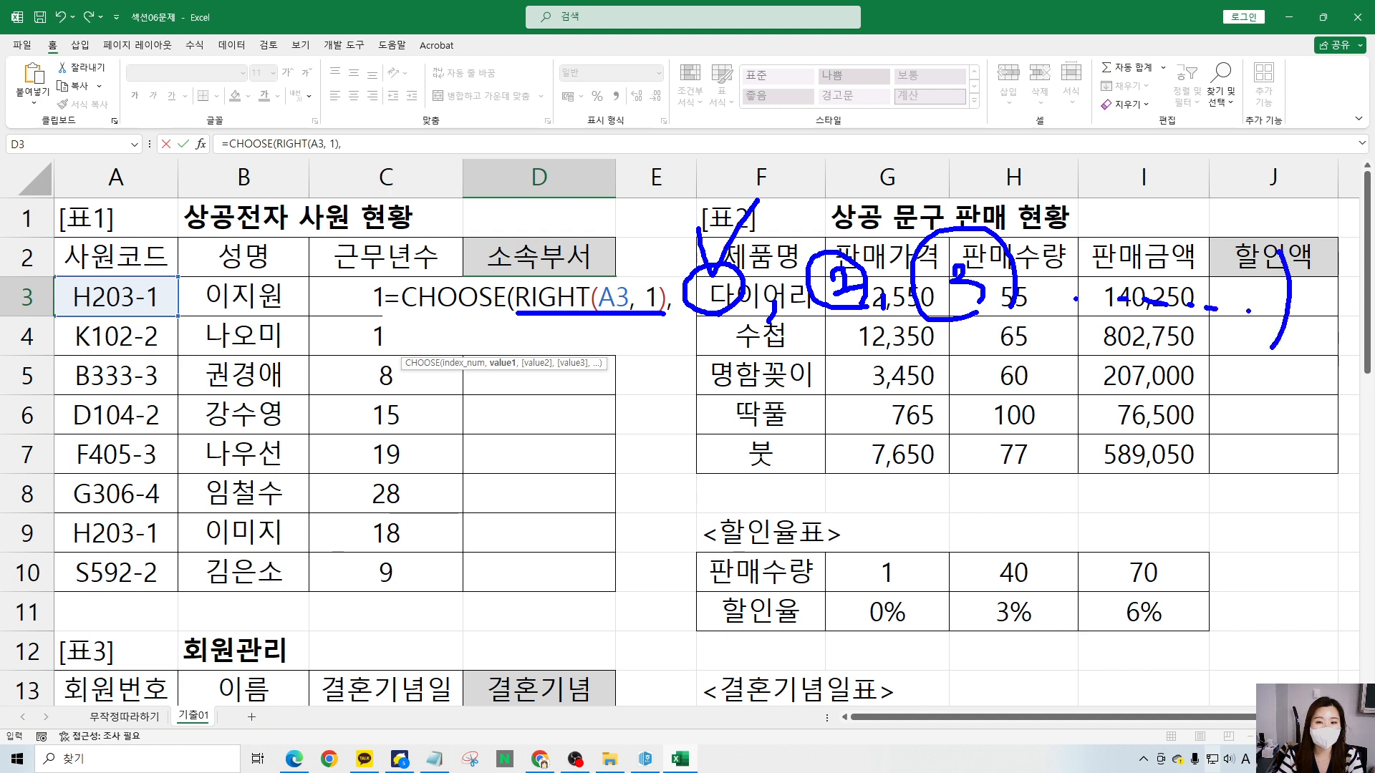
left_click(1267, 337)
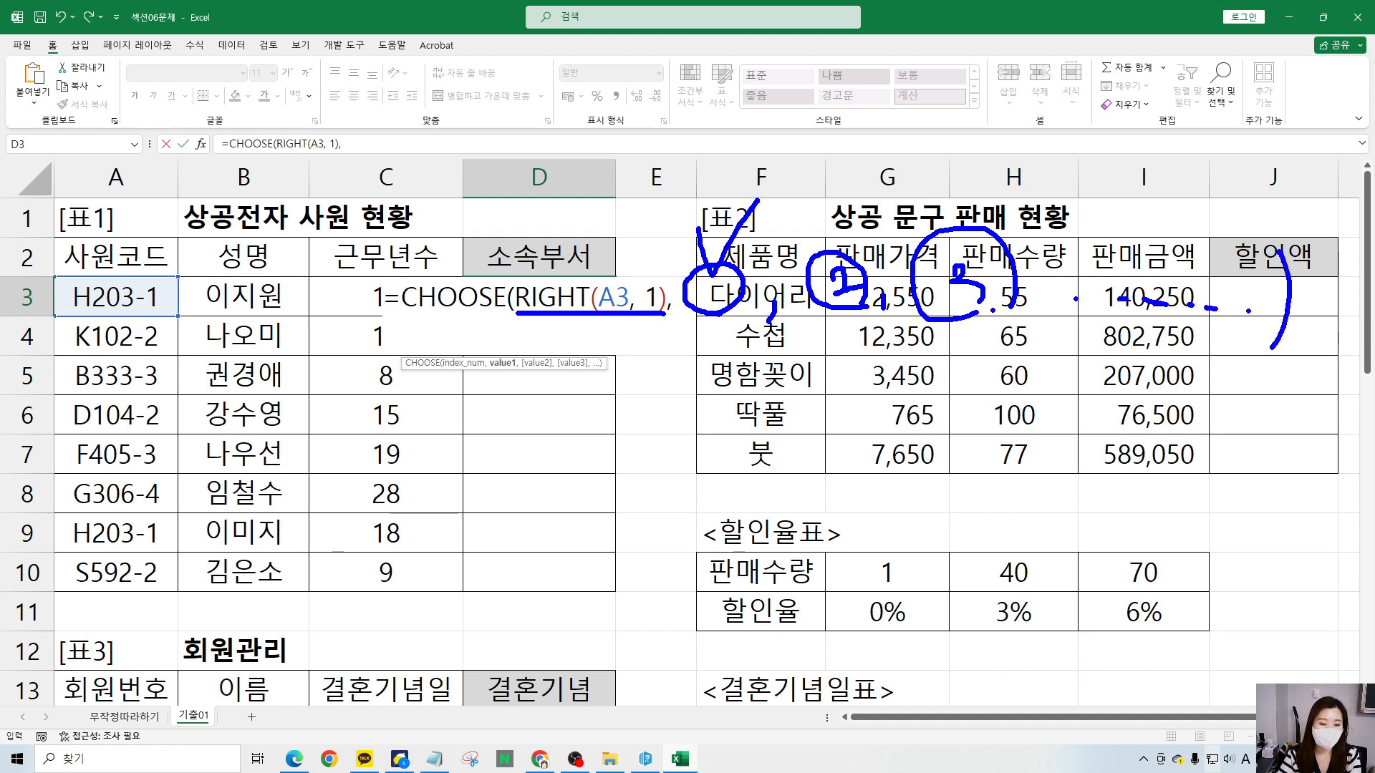
key("Escape")
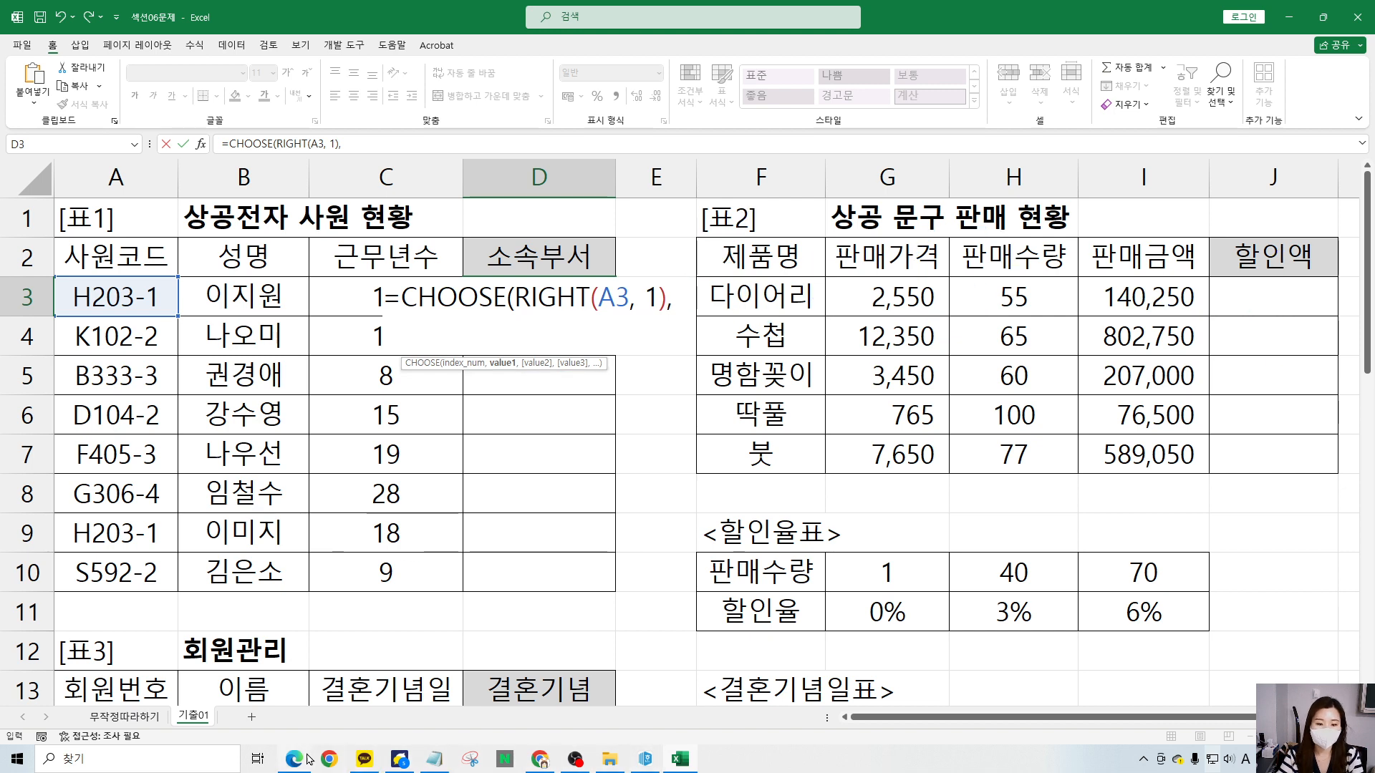
- Complete the CHOOSE formula with the values "영업부", "인사부", "총무부", "기획부" from the exercise PDF and the closing parenthesis
left_click(306, 756)
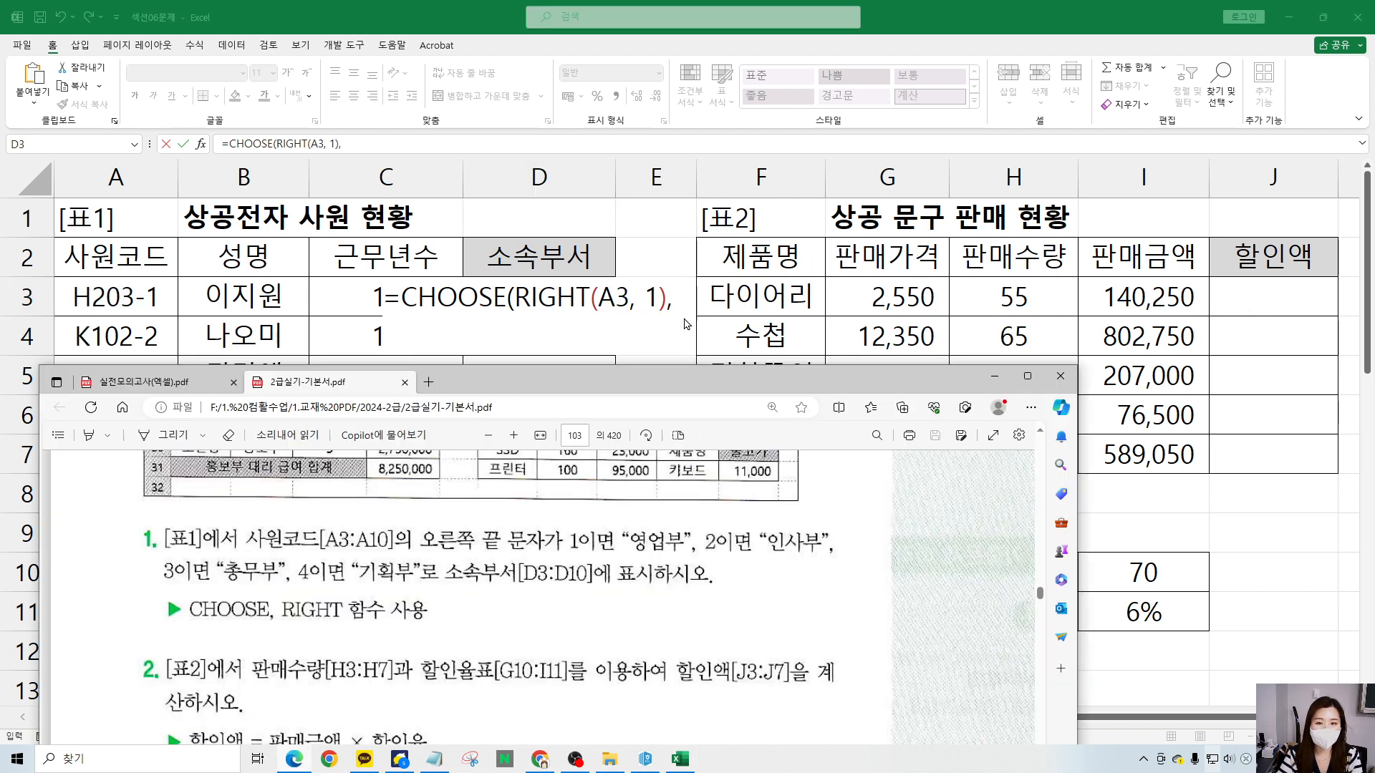
left_click_drag(689, 389, 0, 389)
left_click(672, 298)
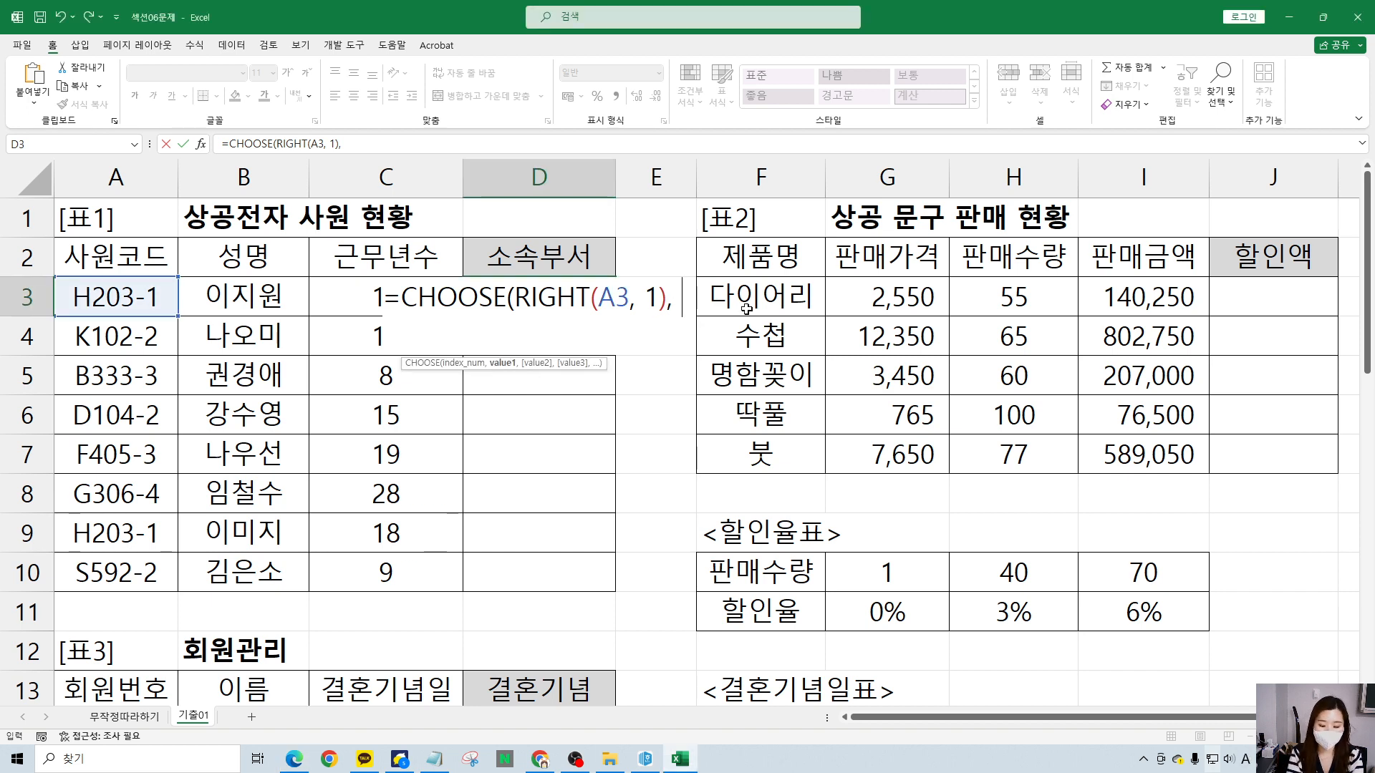
type("\"영ㅇ")
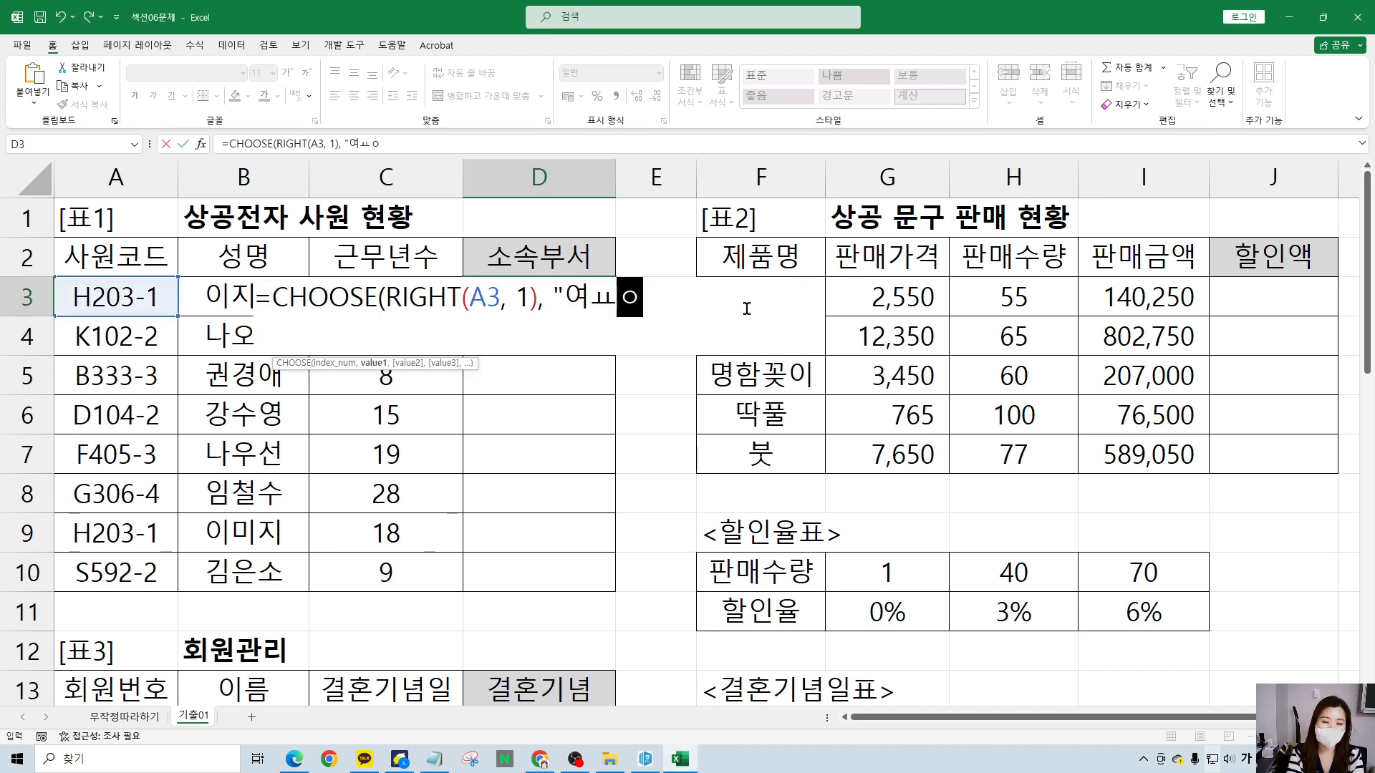
type("업부\",")
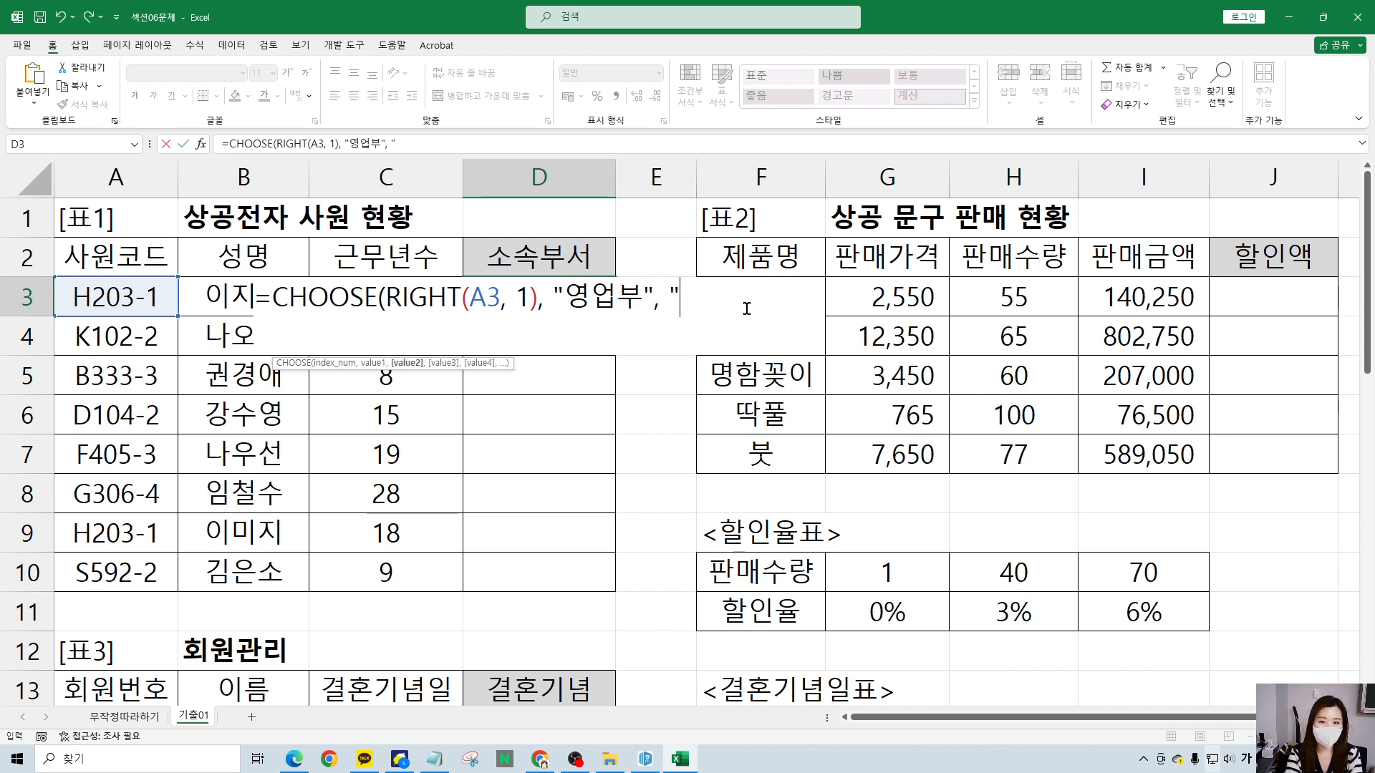
type(" \"인사부\"")
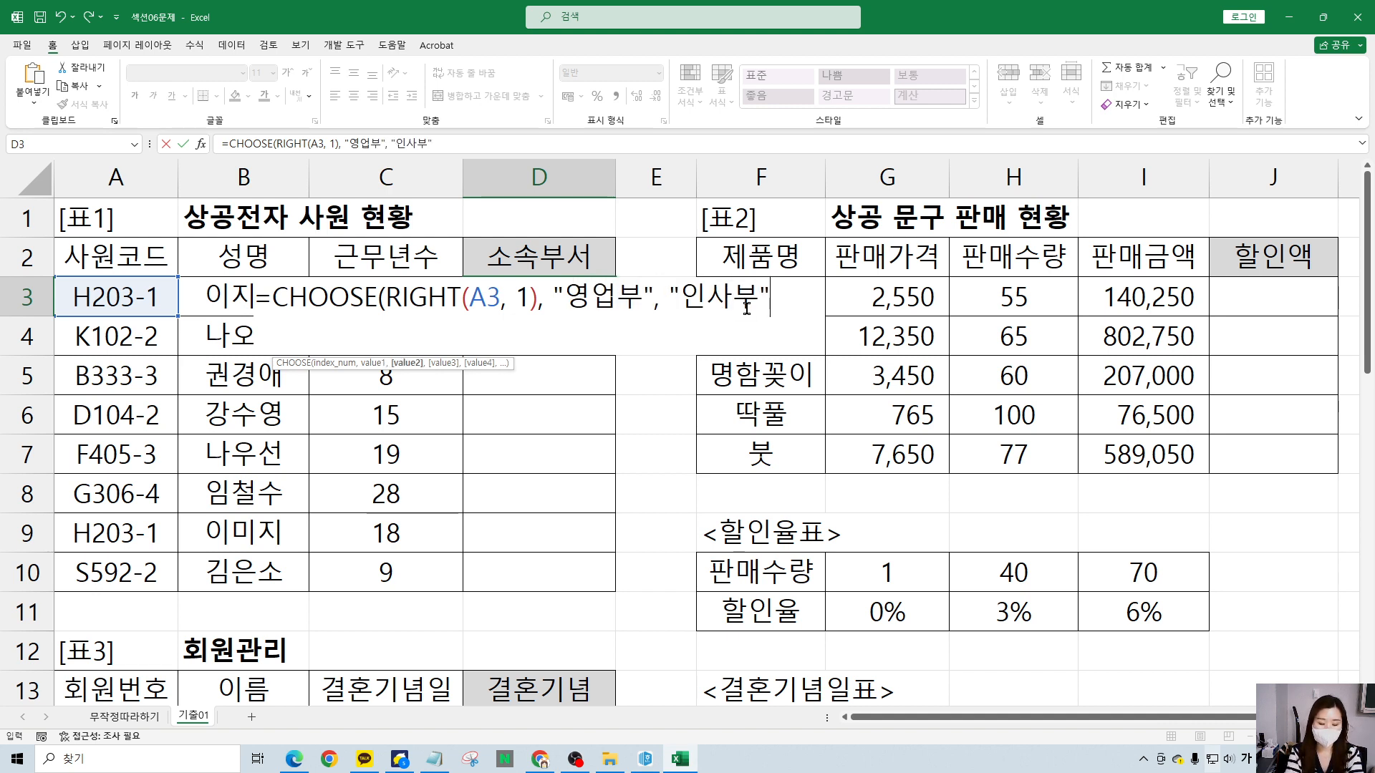
type(", \"")
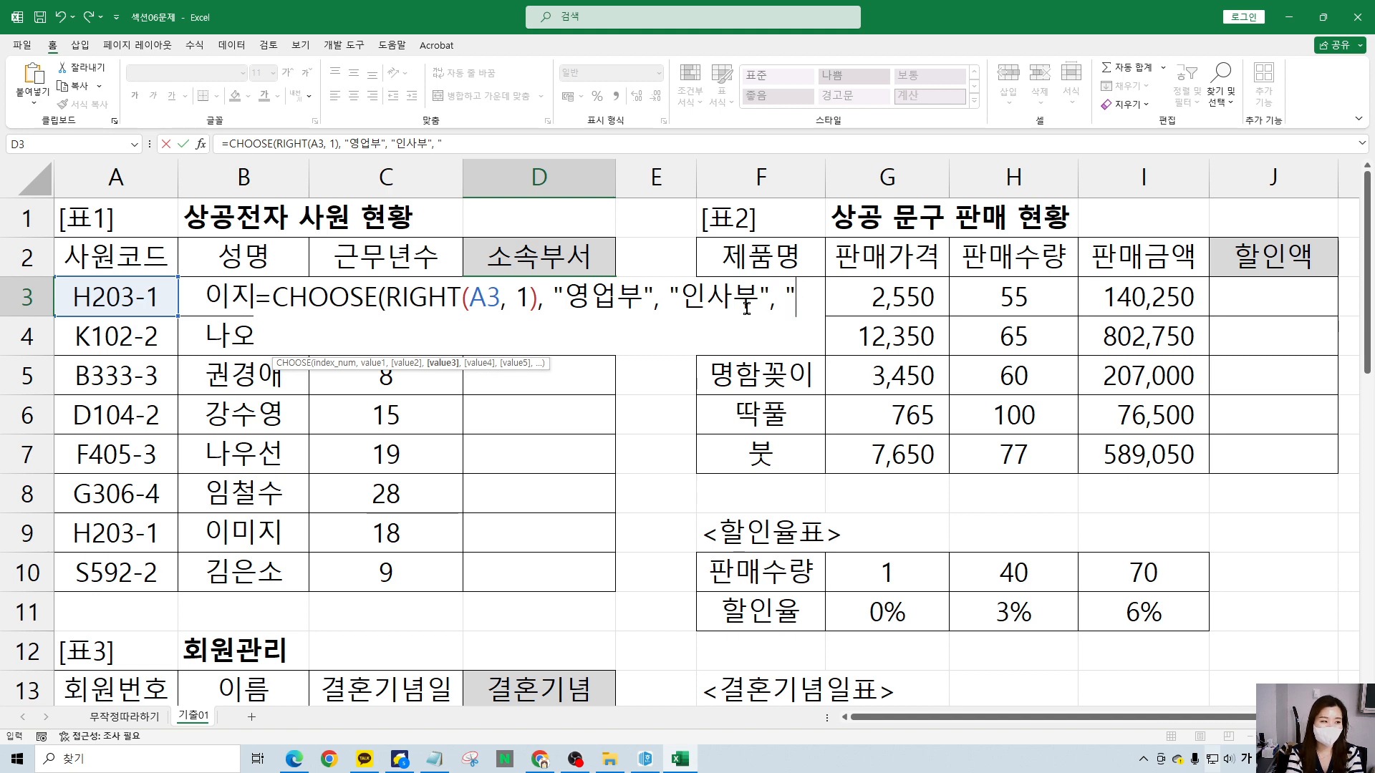
type("총무부\",")
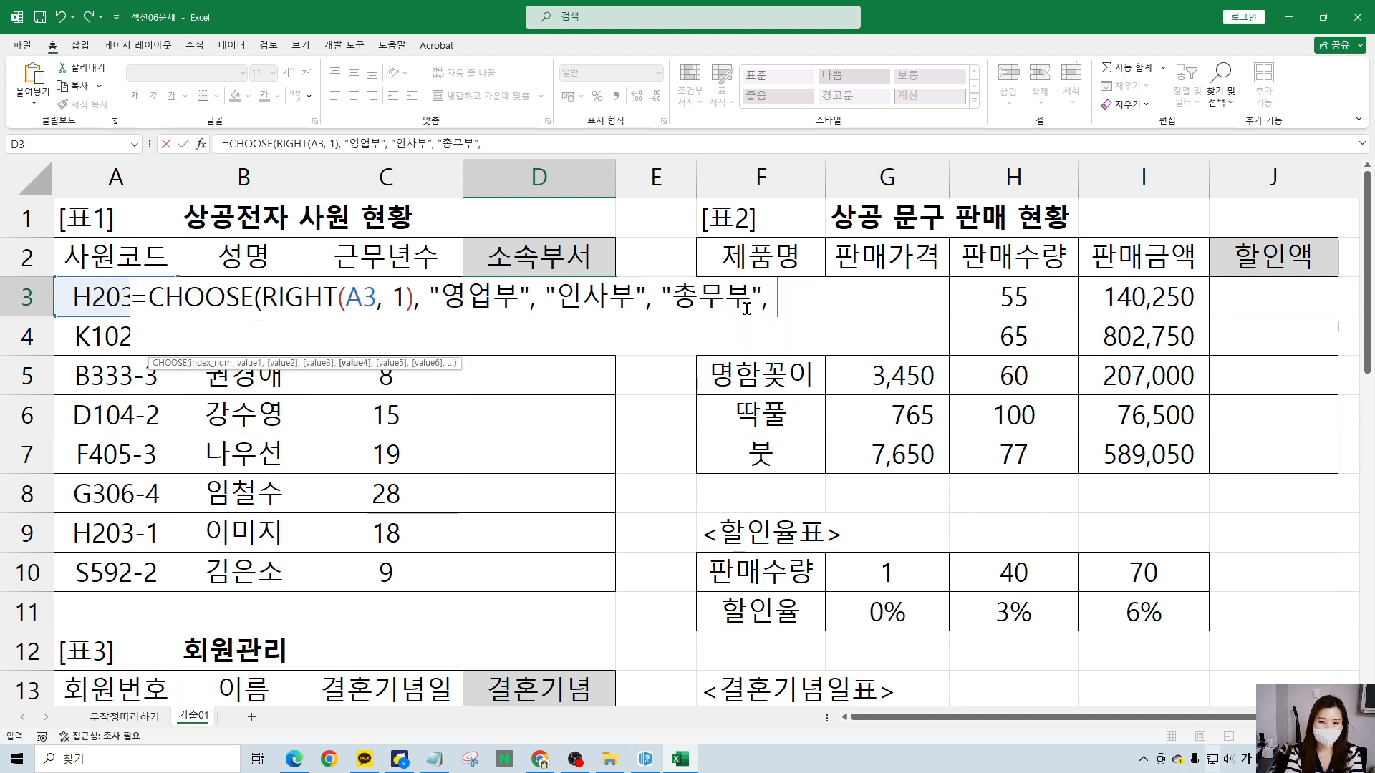
type(" \"기획부")
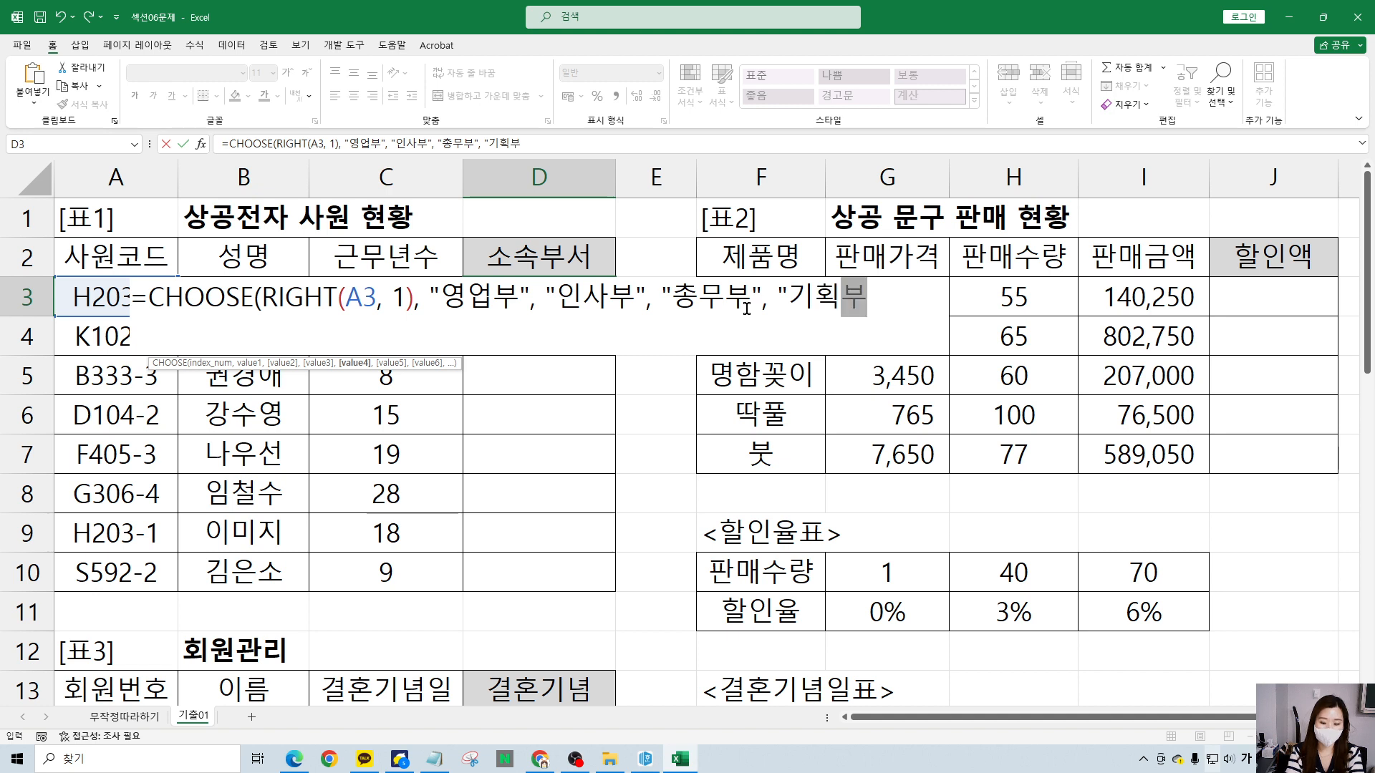
type("\")")
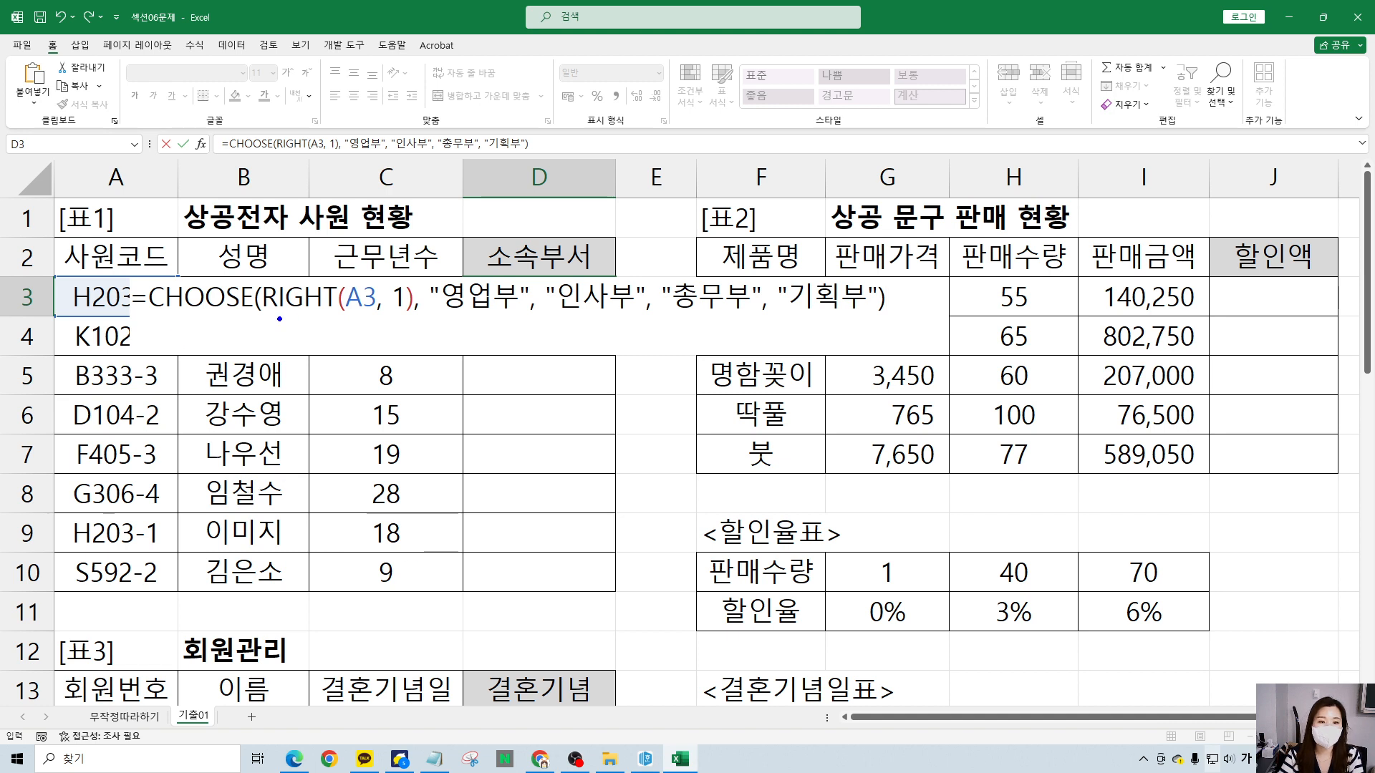
left_click_drag(261, 316, 417, 320)
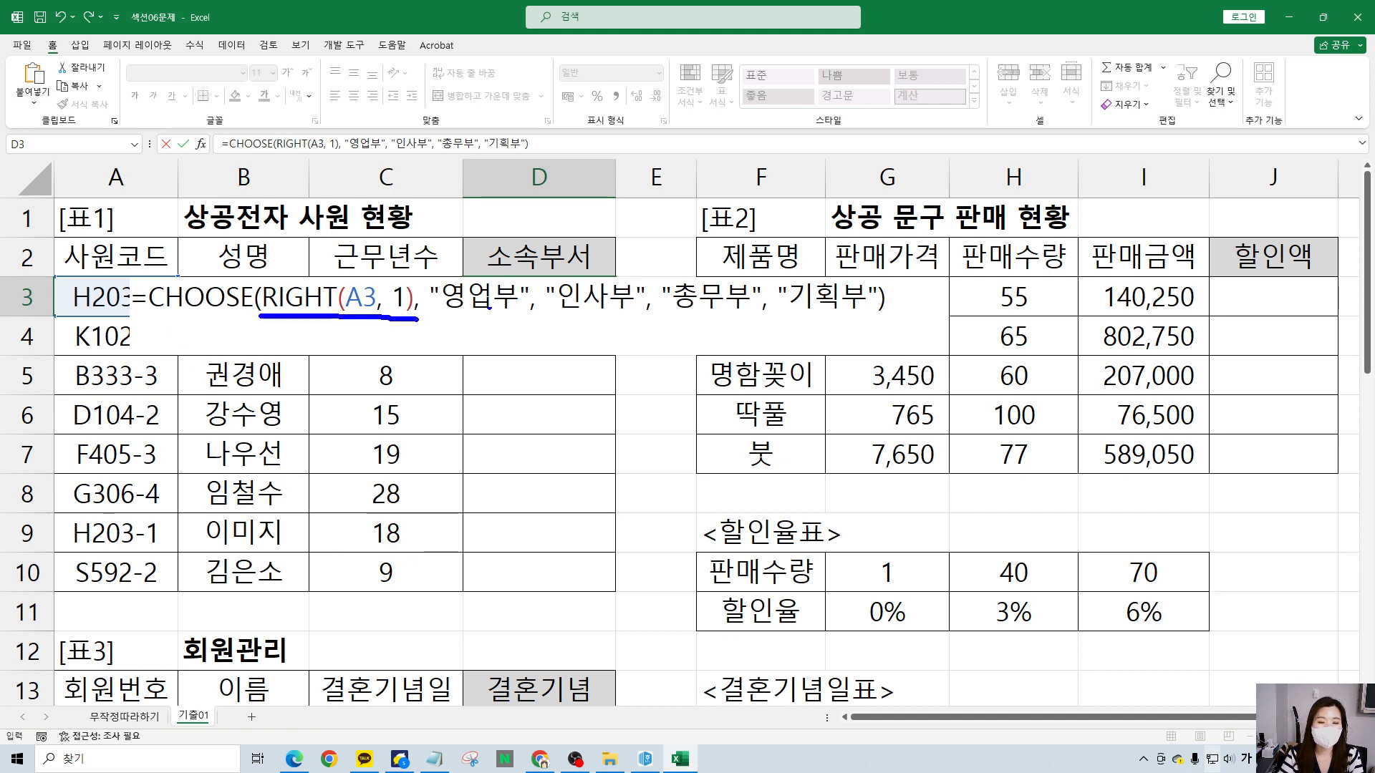
left_click_drag(476, 226, 477, 264)
mouse_move(582, 239)
left_mouse_down()
mouse_move(593, 229)
mouse_move(584, 270)
mouse_move(711, 238)
mouse_move(716, 276)
left_mouse_up()
mouse_move(816, 215)
left_mouse_down()
mouse_move(809, 249)
mouse_move(864, 247)
mouse_move(837, 273)
left_mouse_up()
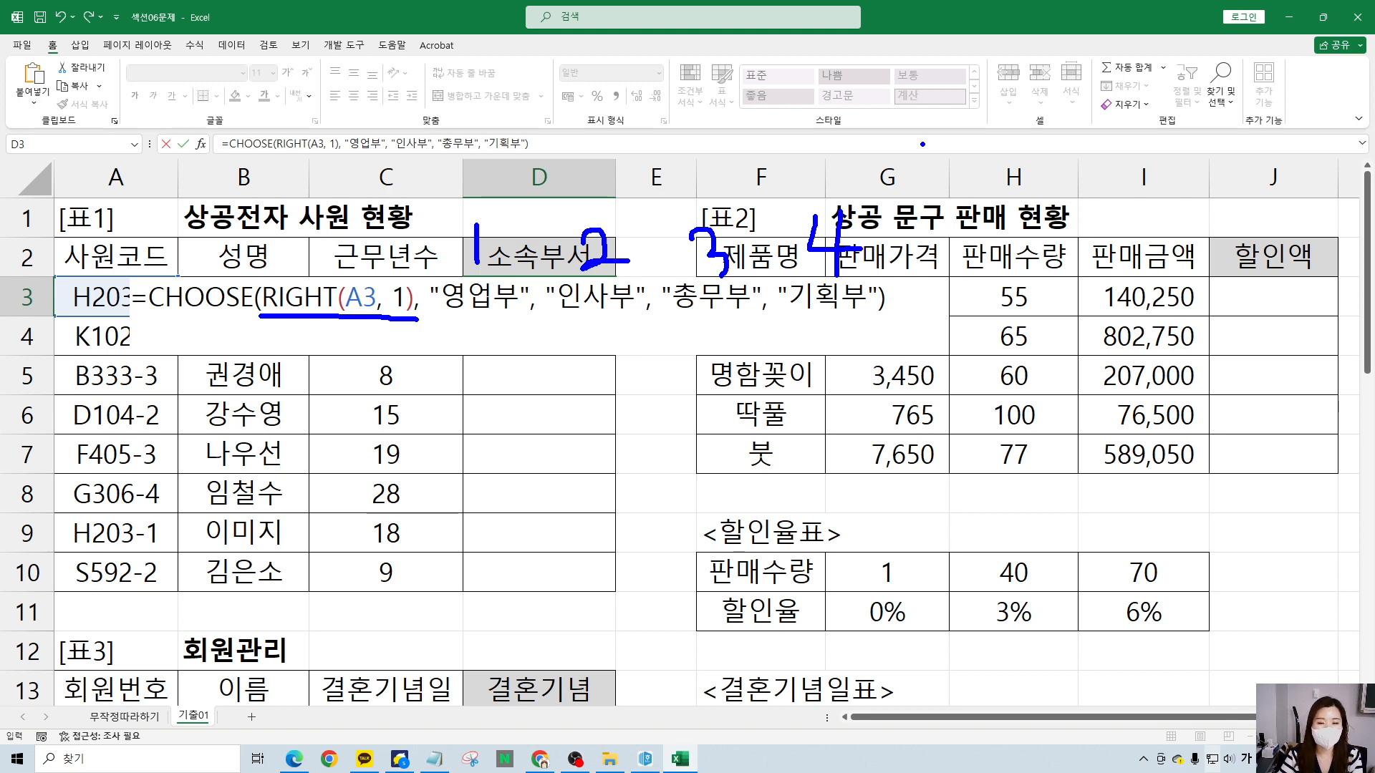
- Commit the formula in D3 and fill it down through D10 of the 소속부서 column
key("Return")
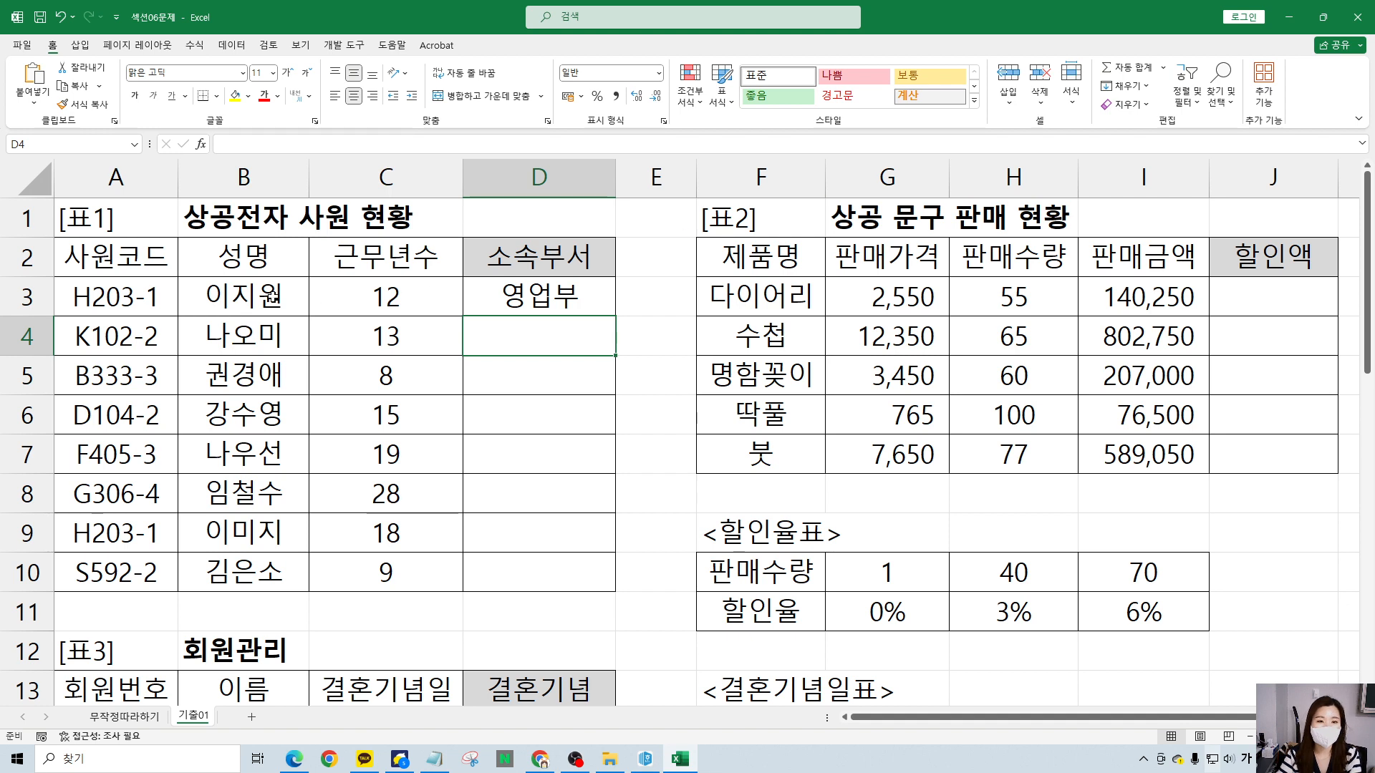
mouse_move(142, 274)
left_mouse_down()
mouse_move(160, 319)
mouse_move(178, 320)
left_mouse_up()
mouse_move(181, 290)
left_mouse_down()
mouse_move(240, 207)
mouse_move(497, 262)
mouse_move(539, 245)
left_mouse_up()
key("Escape")
left_click(598, 299)
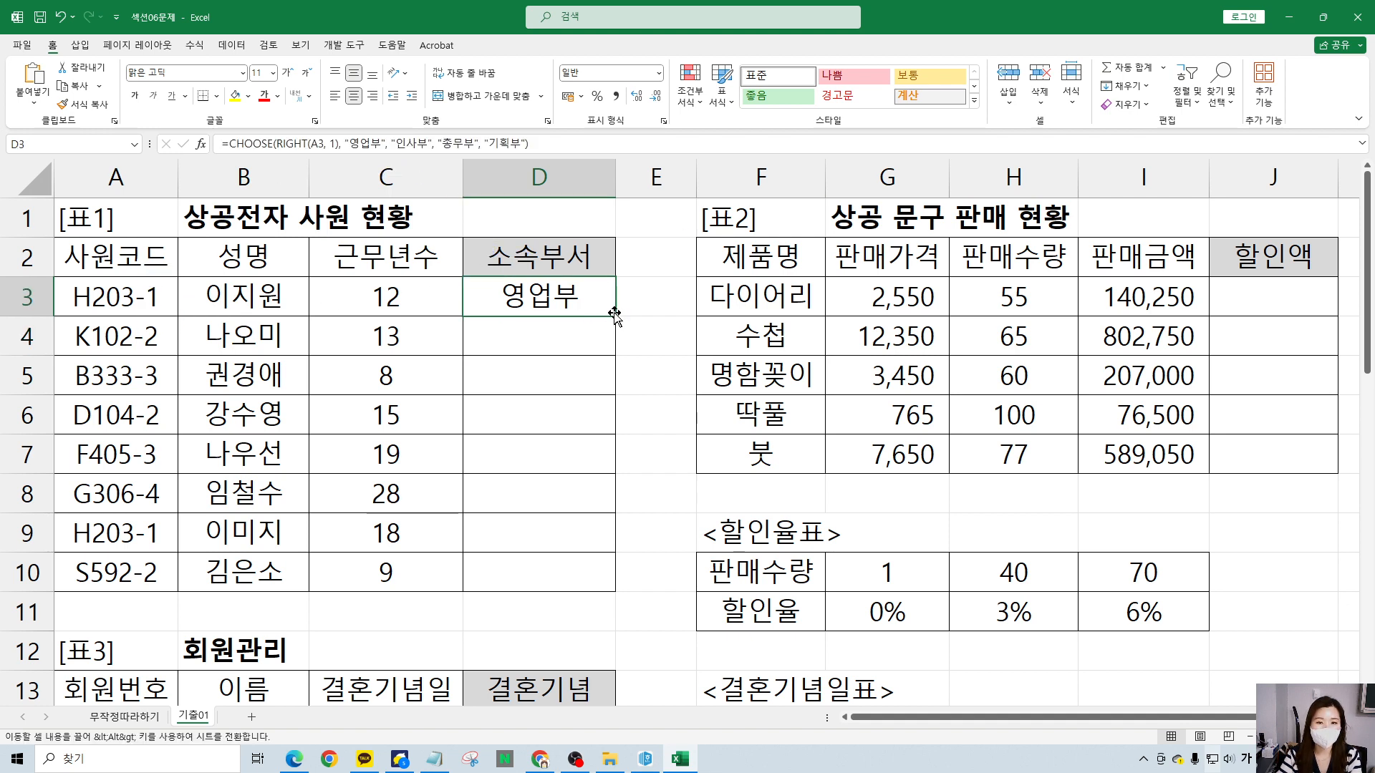
left_click_drag(614, 316, 614, 591)
- Open the formula in D3 and review its RIGHT index argument and the department values
double_click(573, 296)
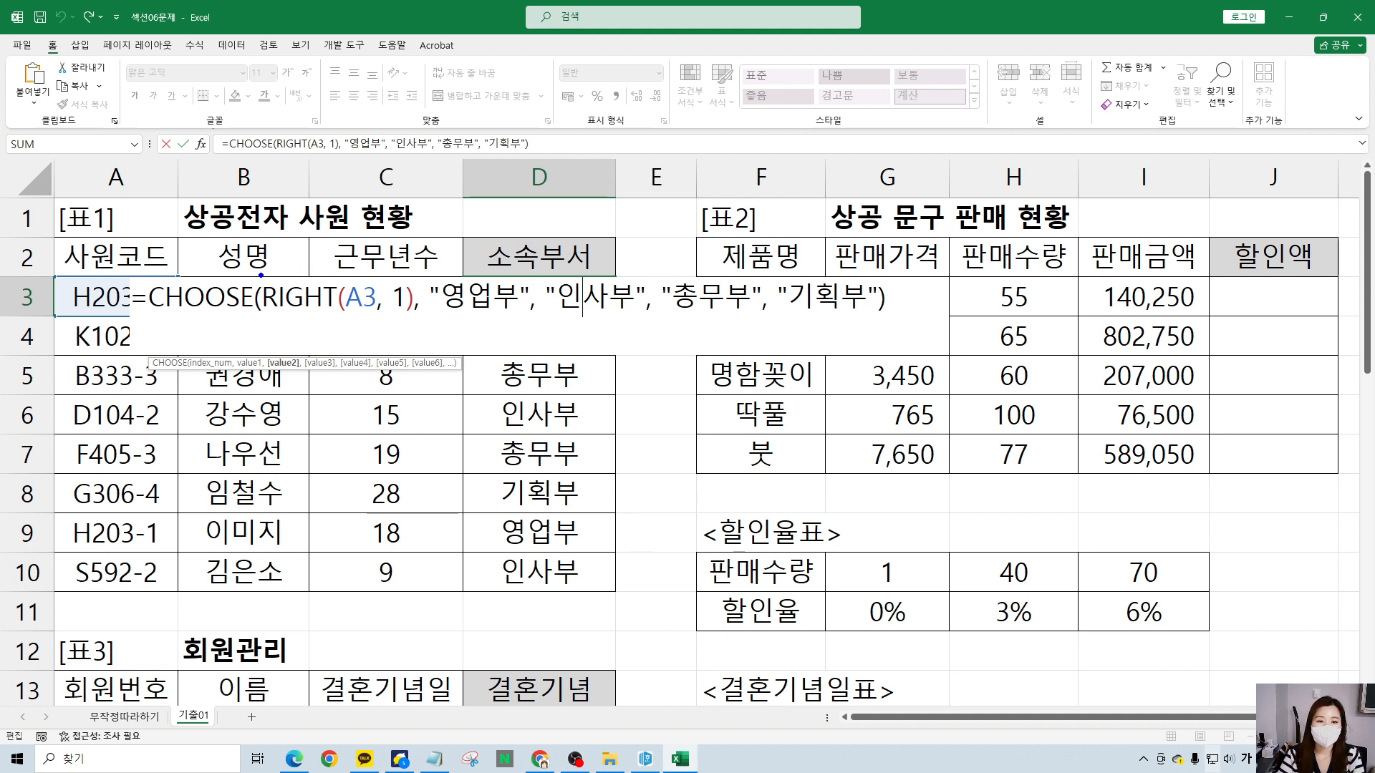
mouse_move(260, 274)
left_mouse_down()
mouse_move(279, 307)
mouse_move(414, 322)
left_mouse_up()
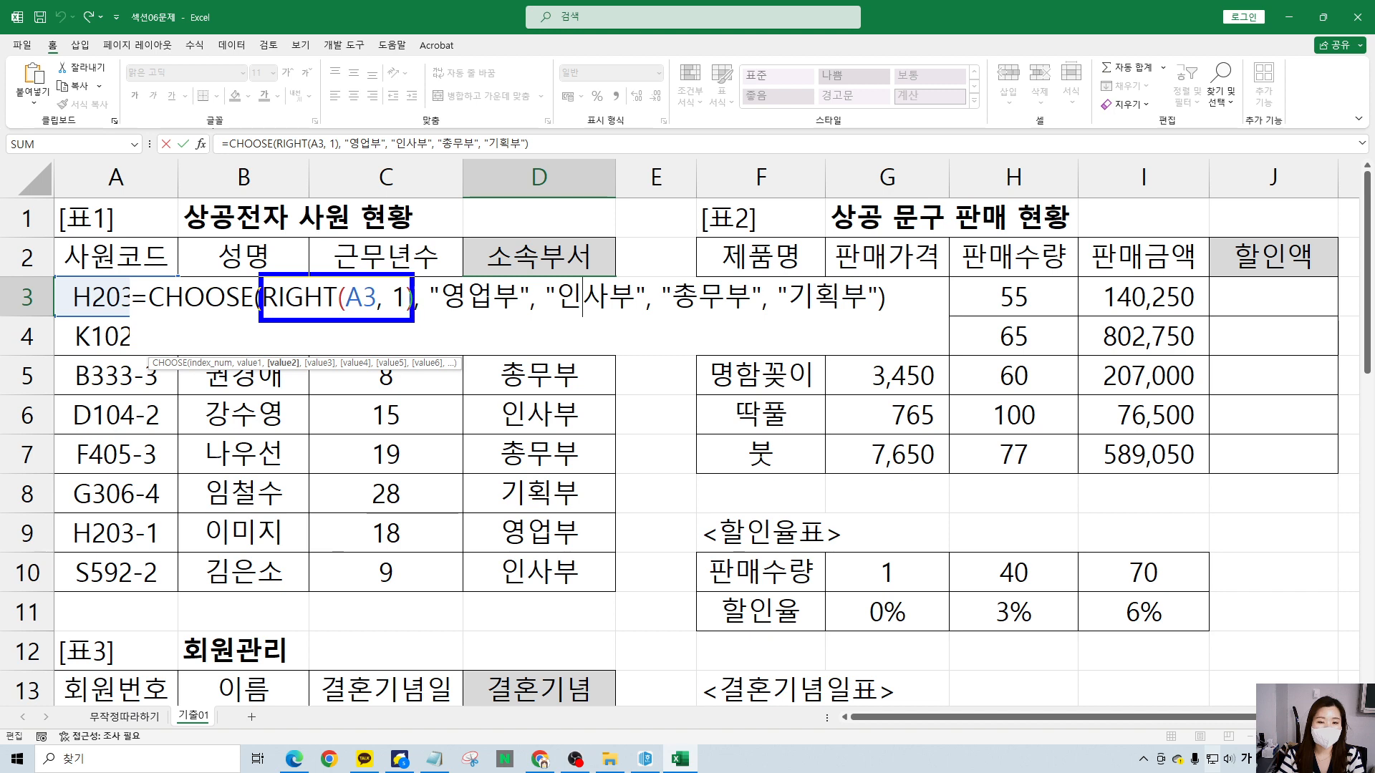
left_click_drag(484, 260, 715, 249)
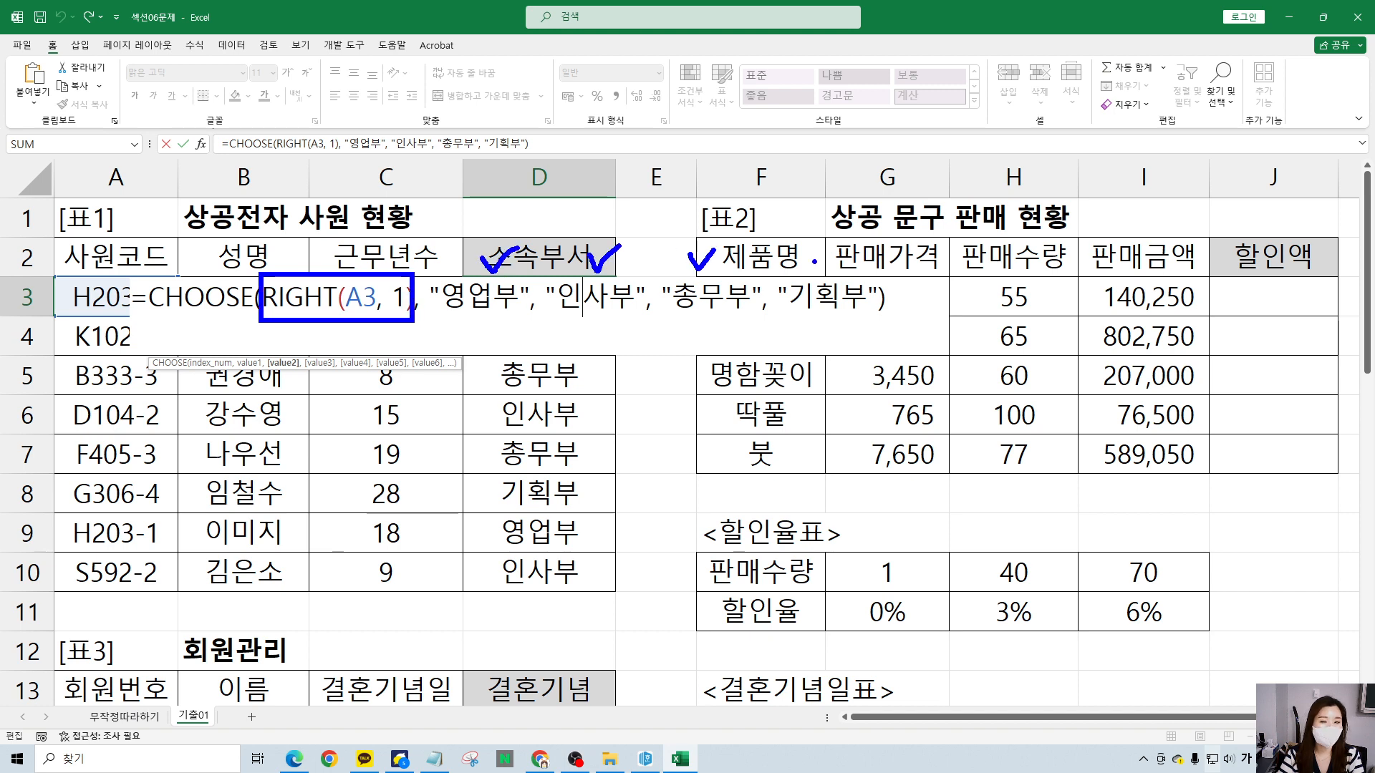
mouse_move(808, 255)
left_mouse_down()
mouse_move(816, 287)
mouse_move(834, 252)
left_mouse_up()
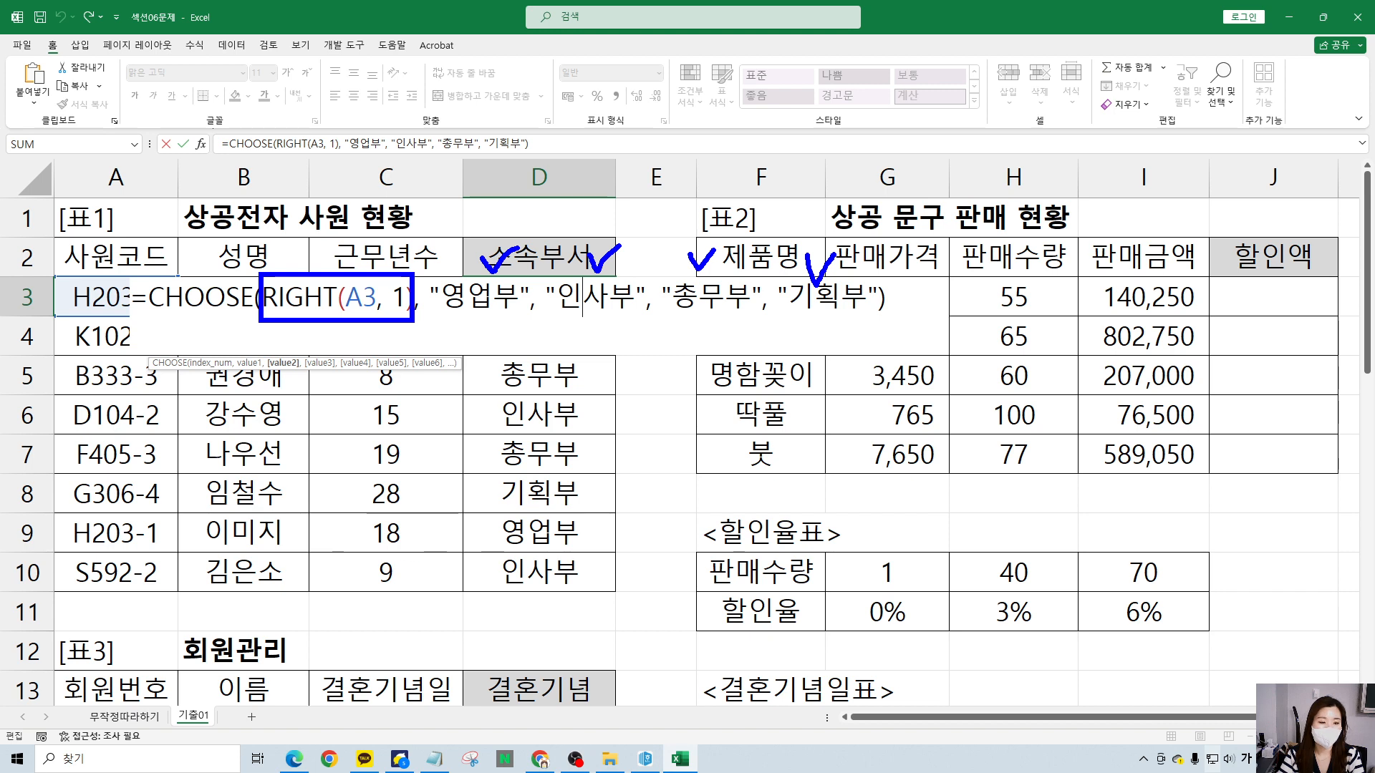
- Close the formula in D3 and select J3, the first 할인액 cell of 표2
key("Escape")
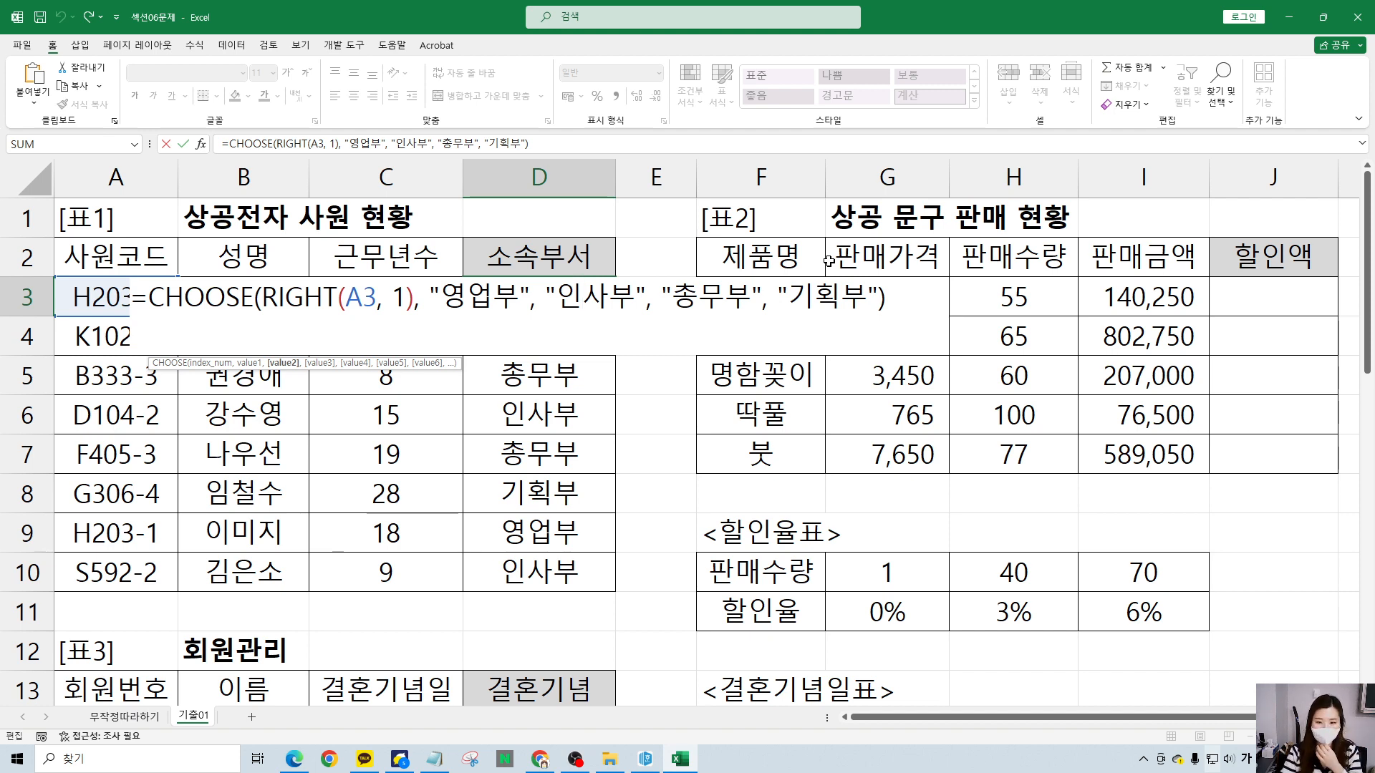
key("Return")
left_click(1049, 360)
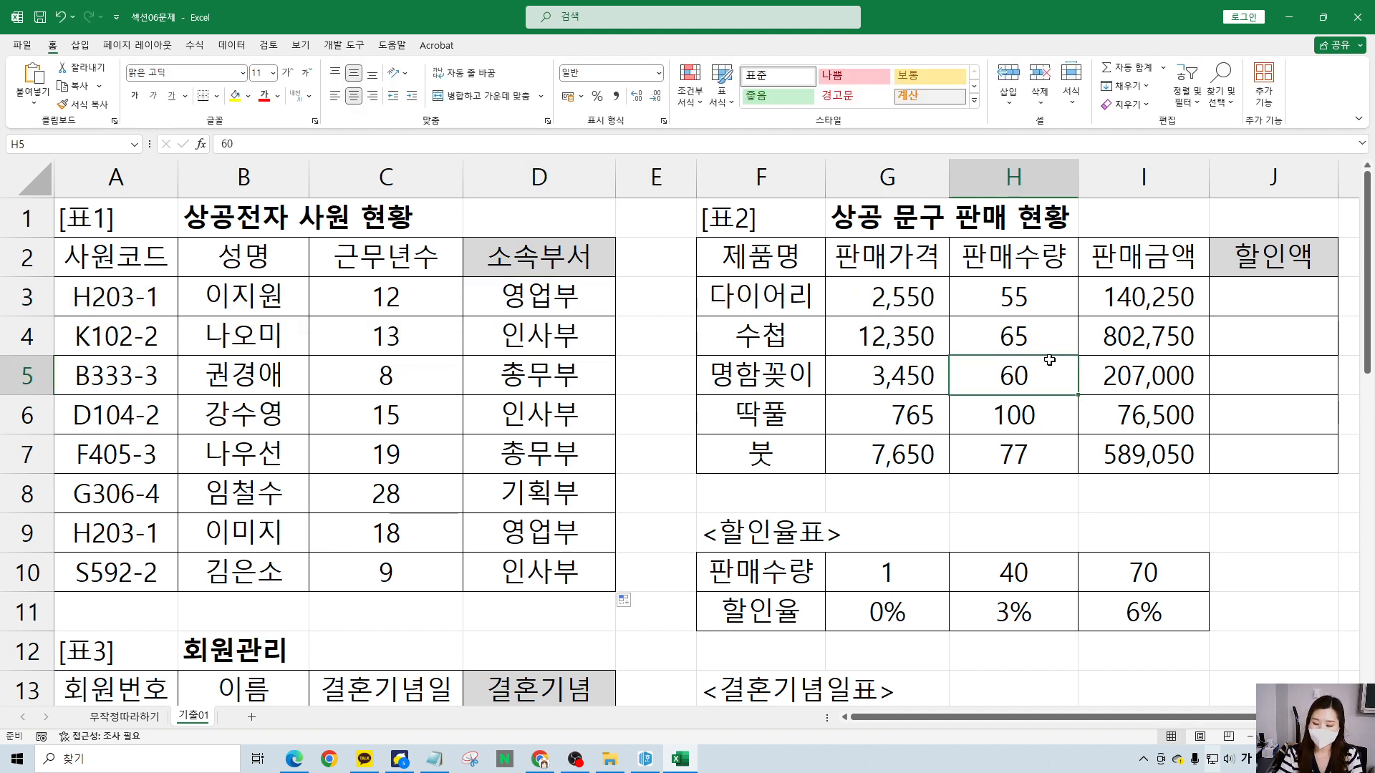
key("Right")
key("Right")
key("Right")
key("Right")
key("Right")
key("Right")
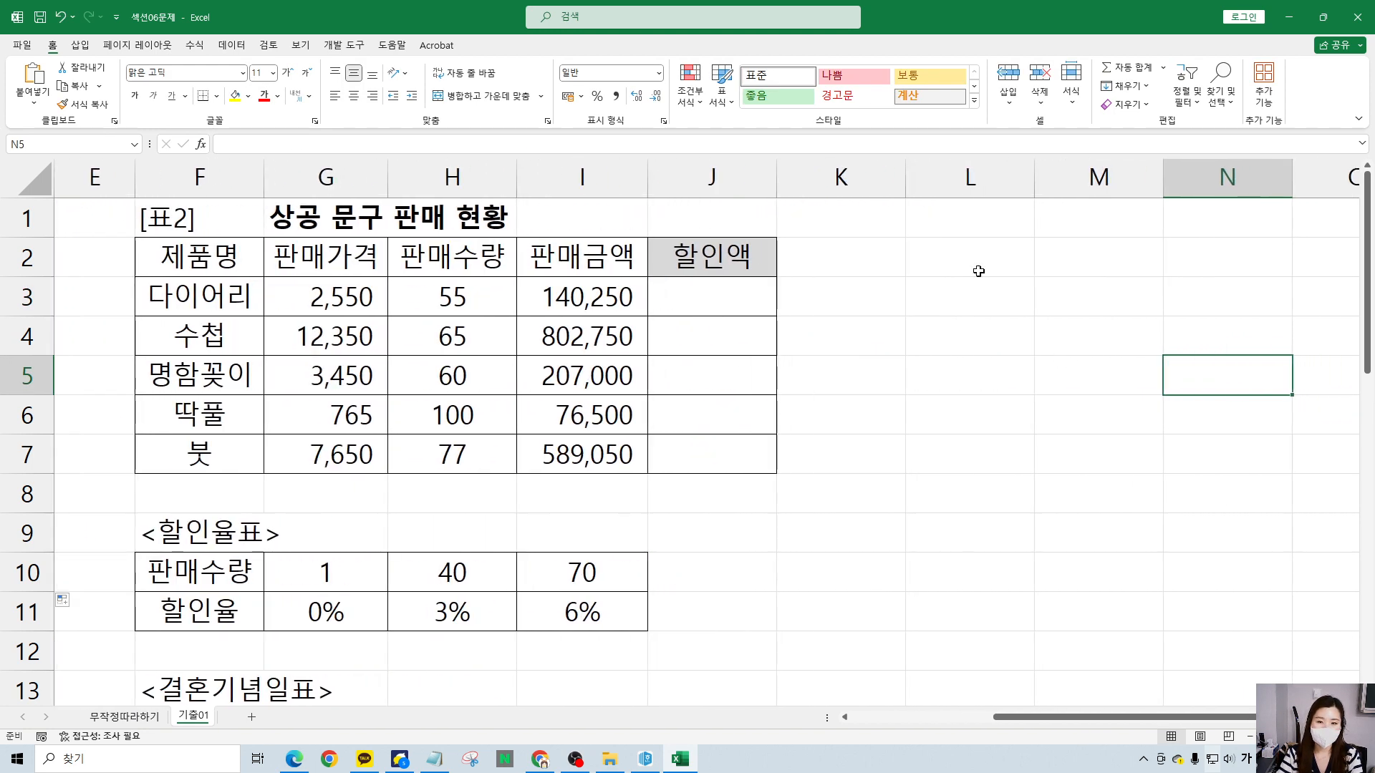
left_click(715, 298)
- Set the ribbon to display its tabs only
left_click(1357, 119)
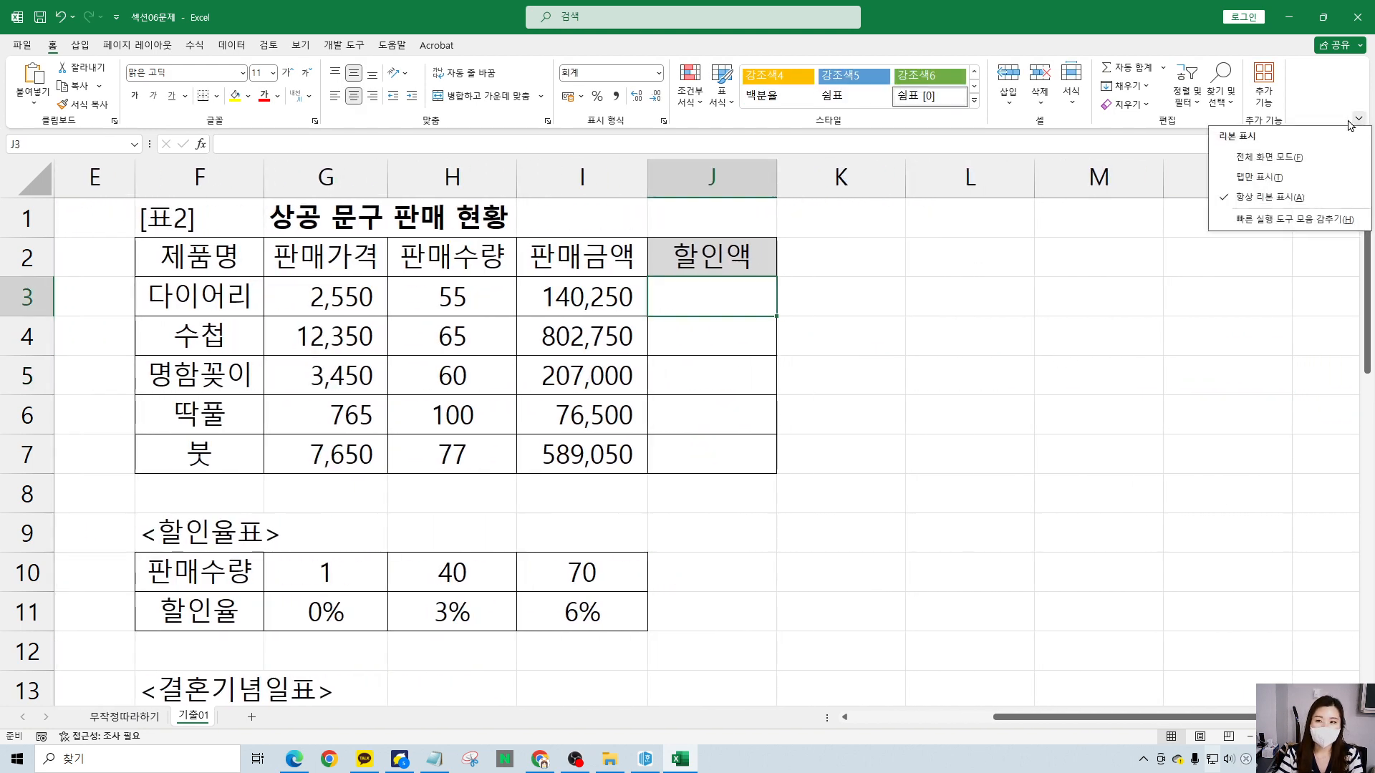
left_click(1289, 179)
left_click(951, 256)
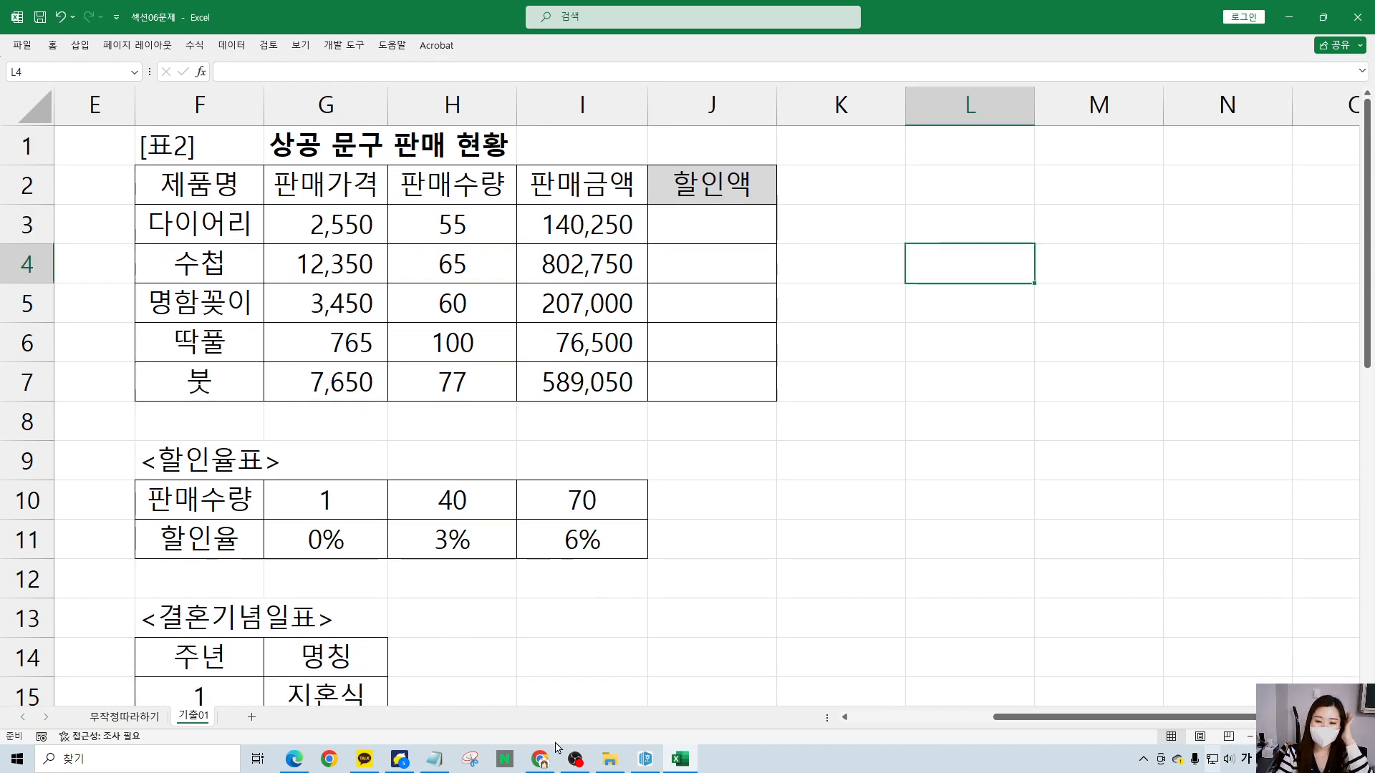
- Open the presentation 컴퓨터활용능력수업 from the folder 1. 컴활수업 in PowerPoint and go to slide 16 about ROUND, ROUNDUP and ROUNDDOWN
left_click(608, 759)
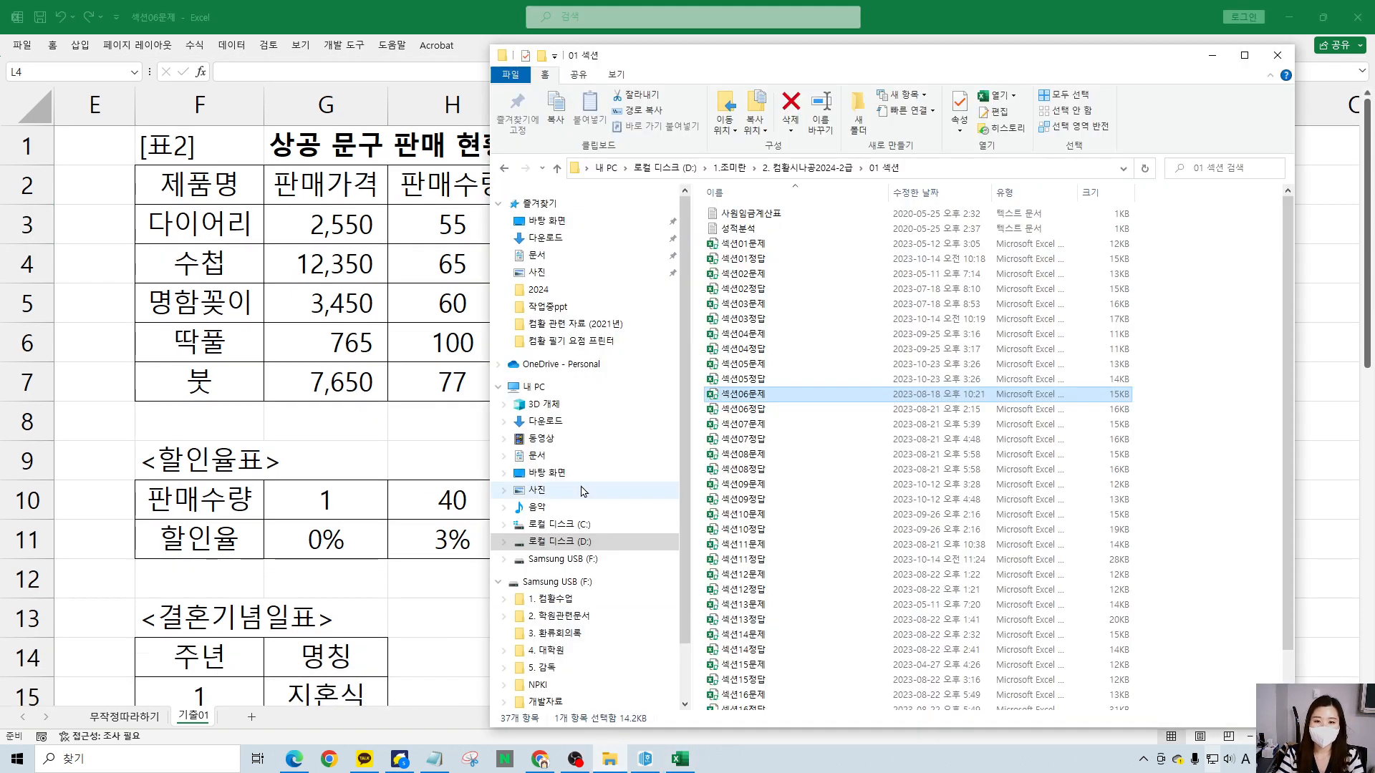
left_click(551, 598)
left_click(759, 379)
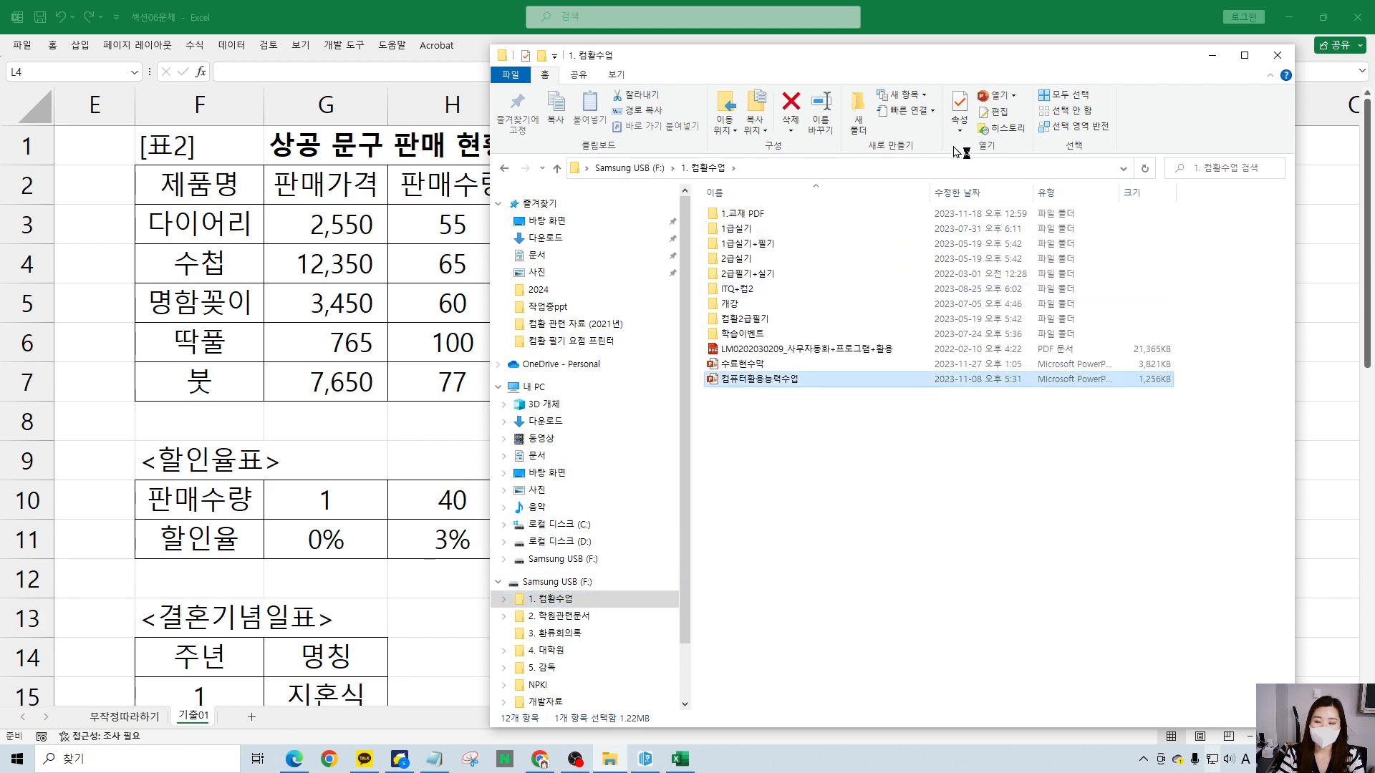
left_click(959, 124)
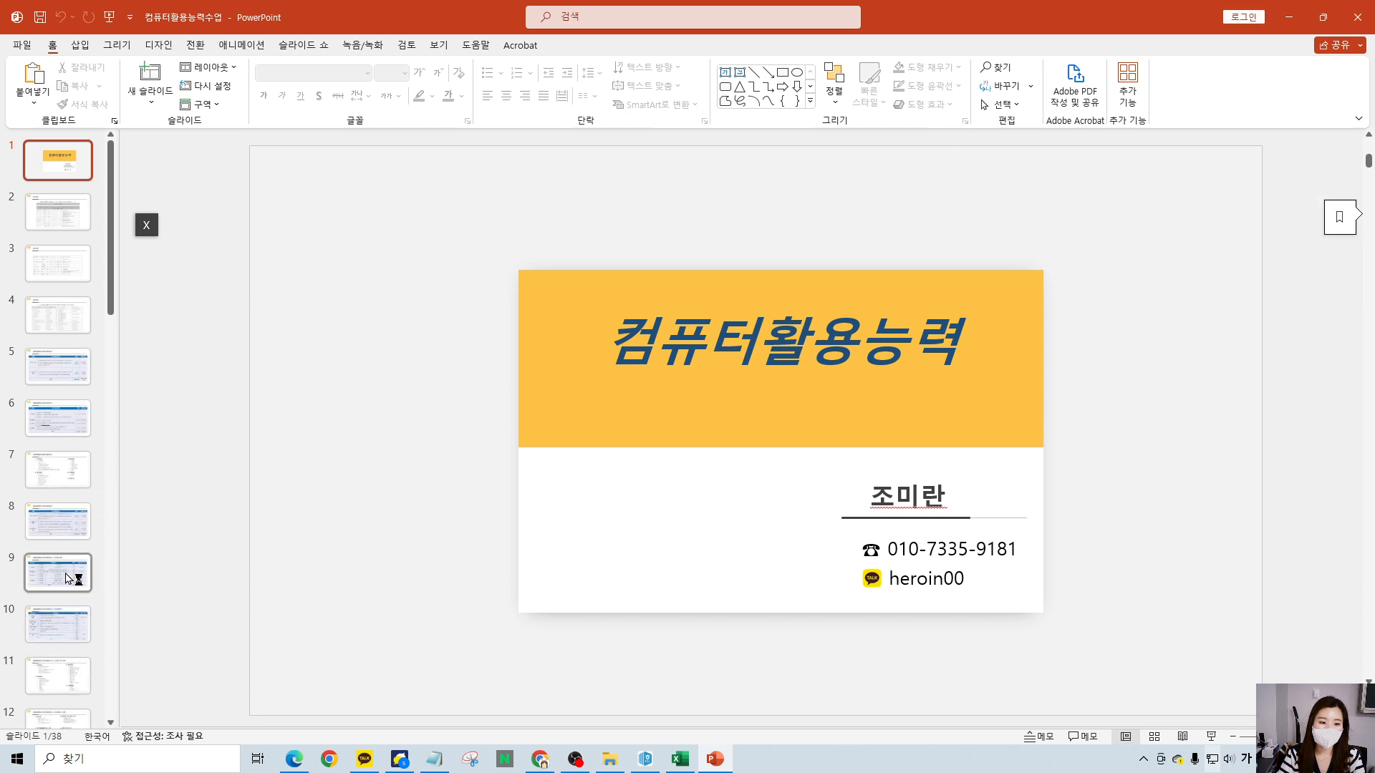
scroll(94, 606, "down", 5)
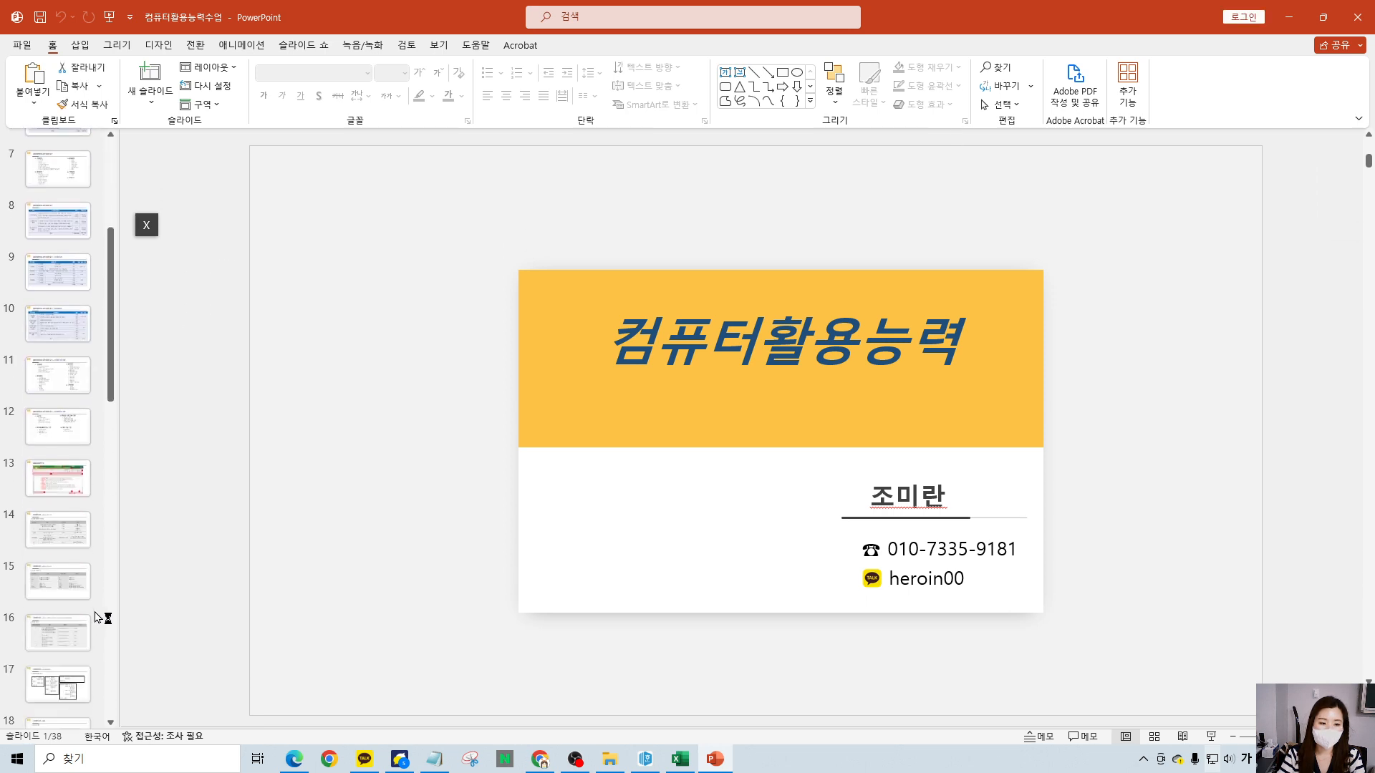
left_click(81, 596)
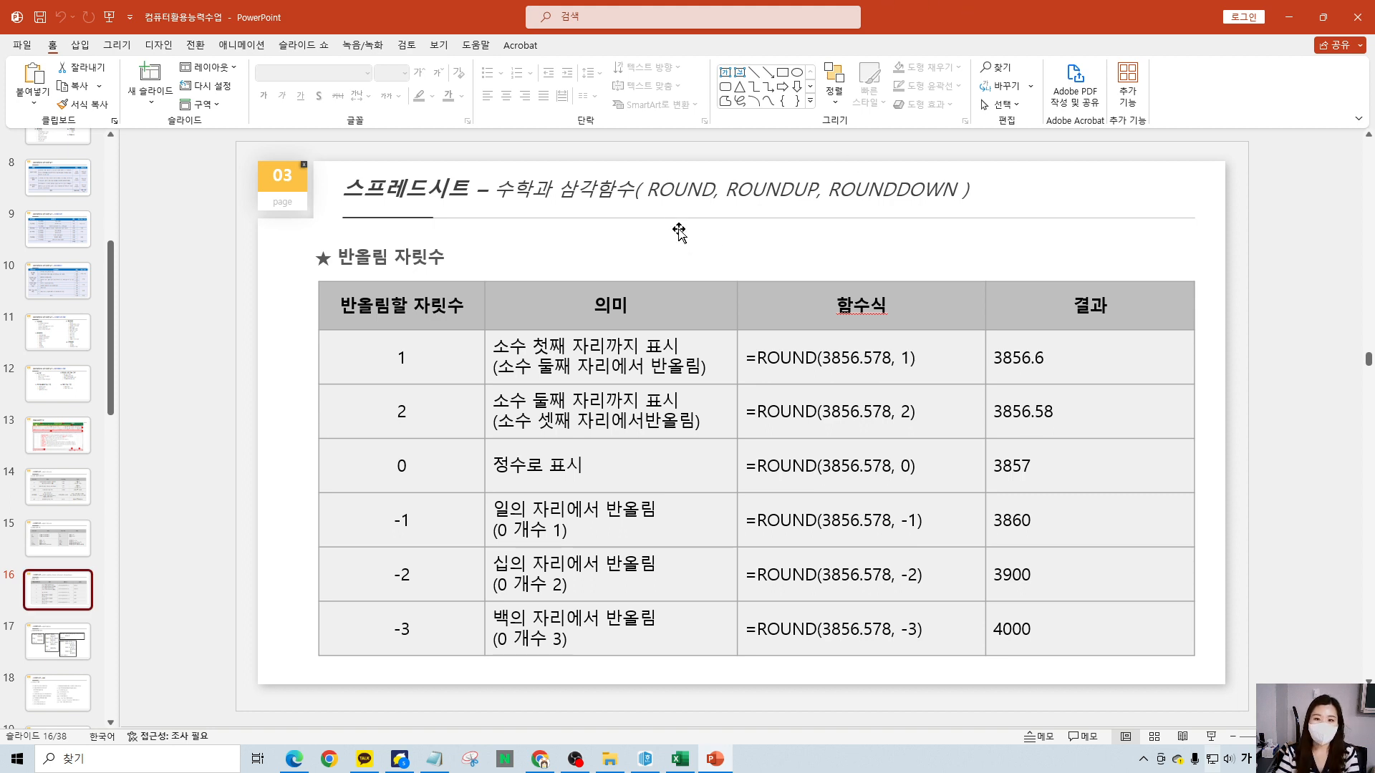
- Review the three function names ROUND, ROUNDUP and ROUNDDOWN in the title of slide 16
left_click_drag(647, 202, 721, 194)
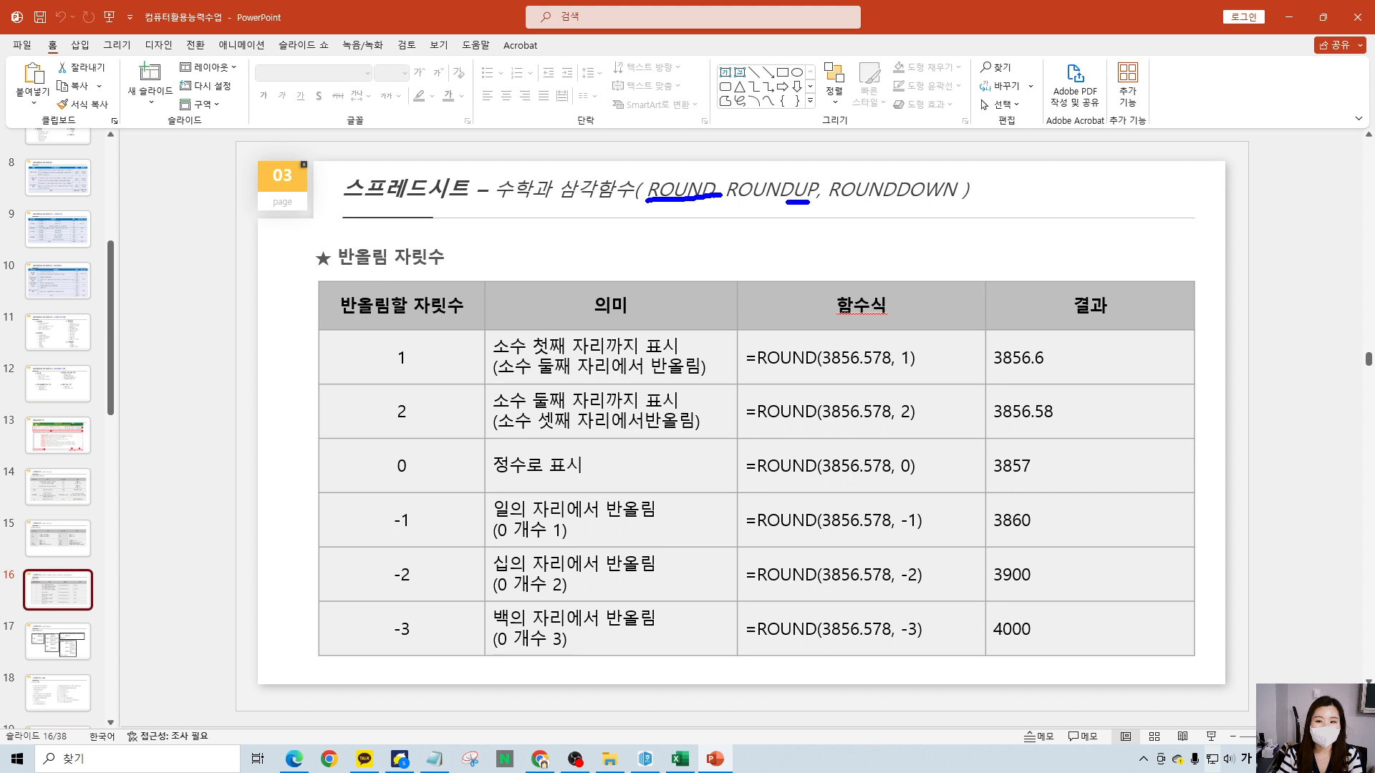
left_click_drag(895, 203, 970, 209)
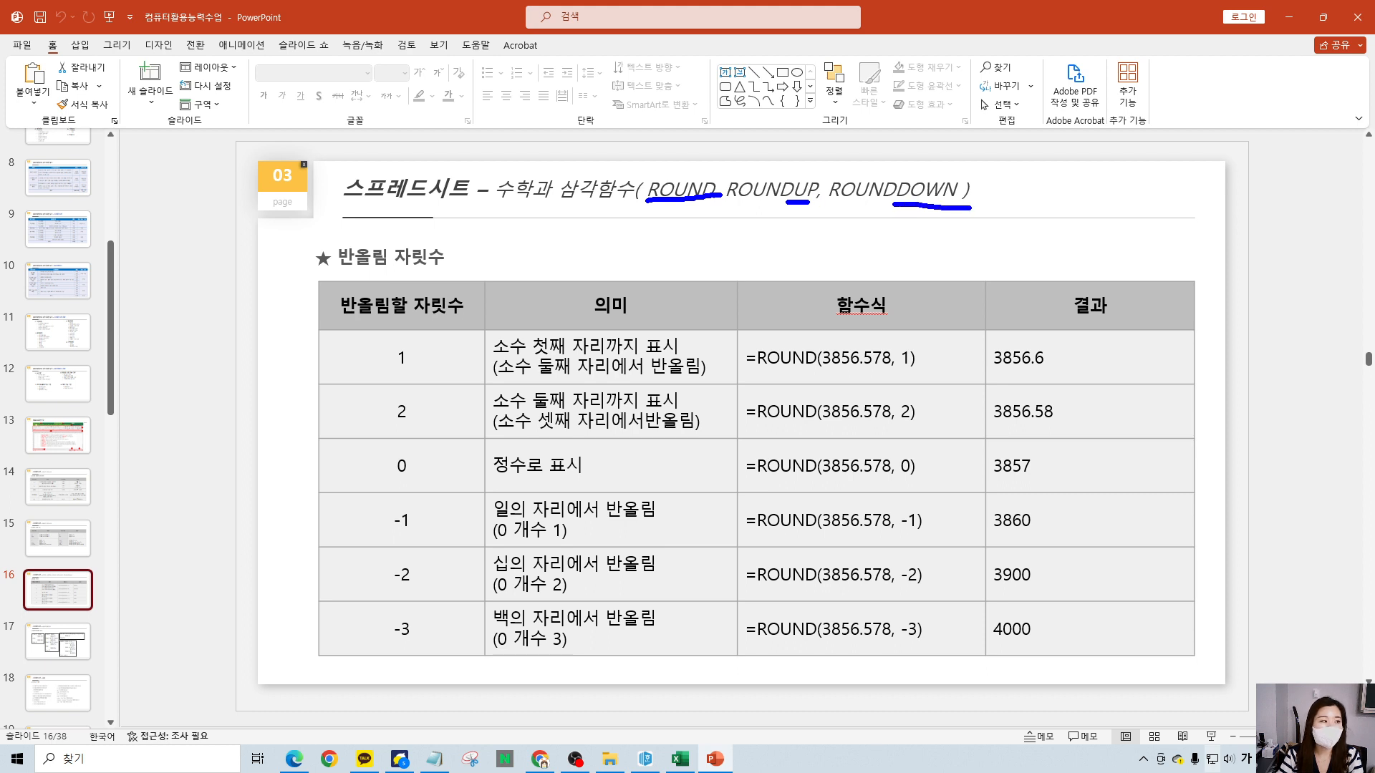
mouse_move(664, 173)
left_mouse_down()
mouse_move(924, 96)
mouse_move(950, 170)
left_mouse_up()
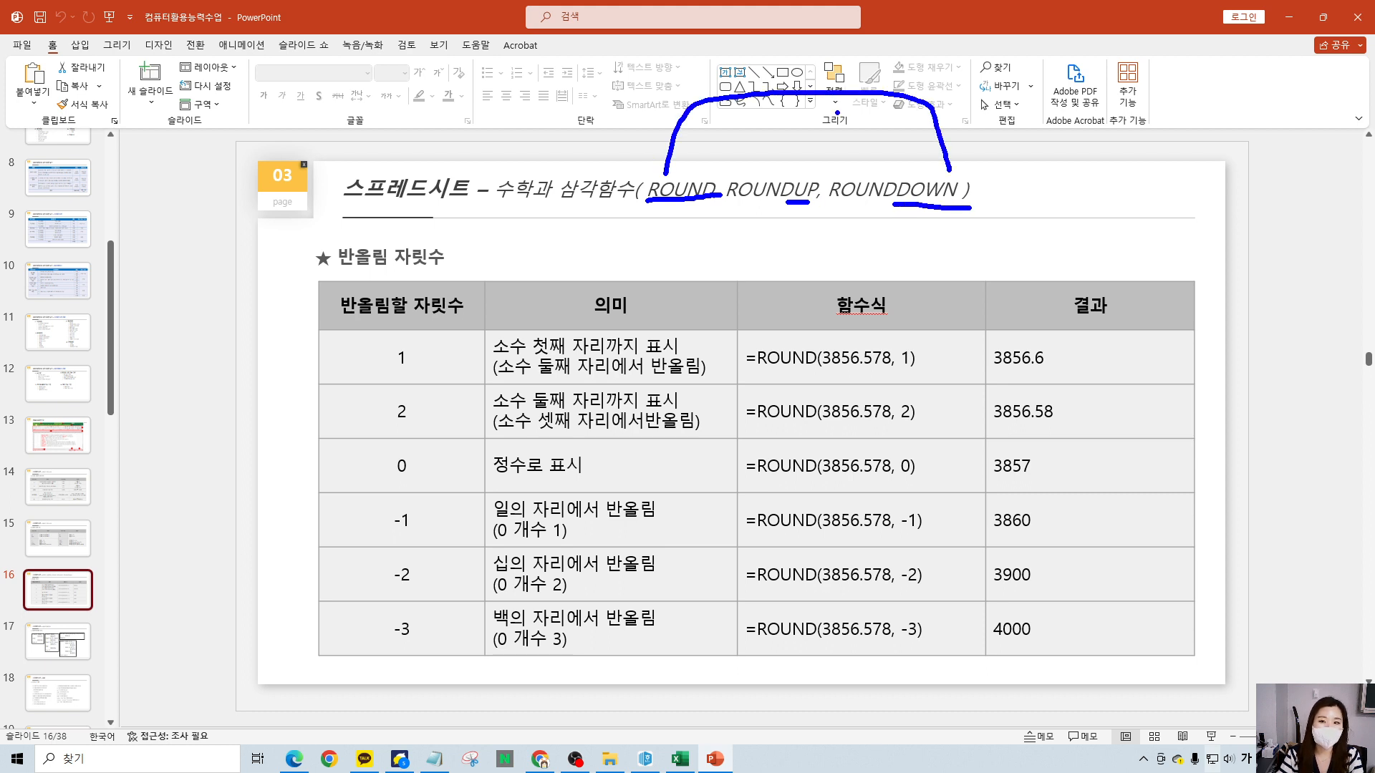
left_click_drag(808, 95, 792, 187)
key("Escape")
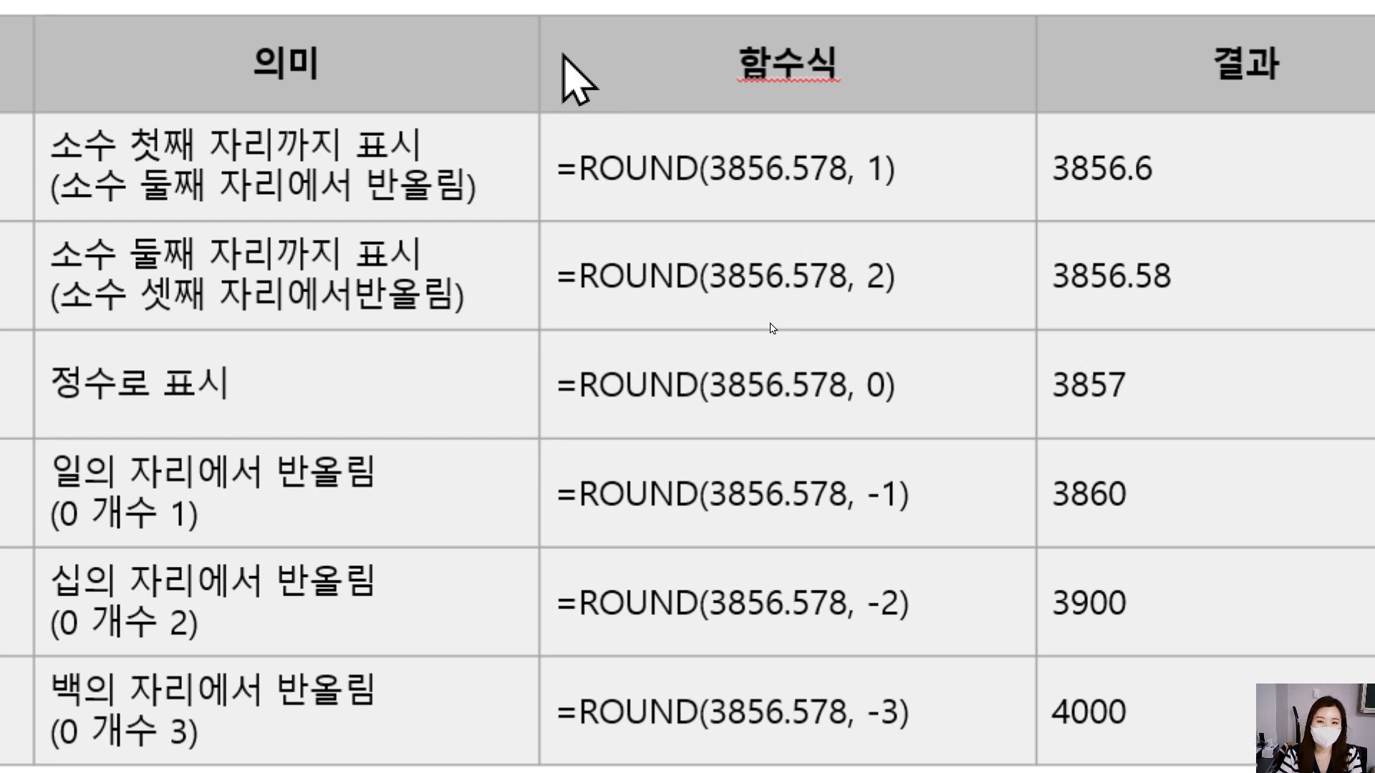
- Examine the digits argument of the ROUND examples in the 함수식 column
key("ctrl+2")
left_click_drag(846, 108, 989, 770)
mouse_move(940, 13)
left_mouse_down()
mouse_move(940, 183)
mouse_move(1035, 2)
left_mouse_up()
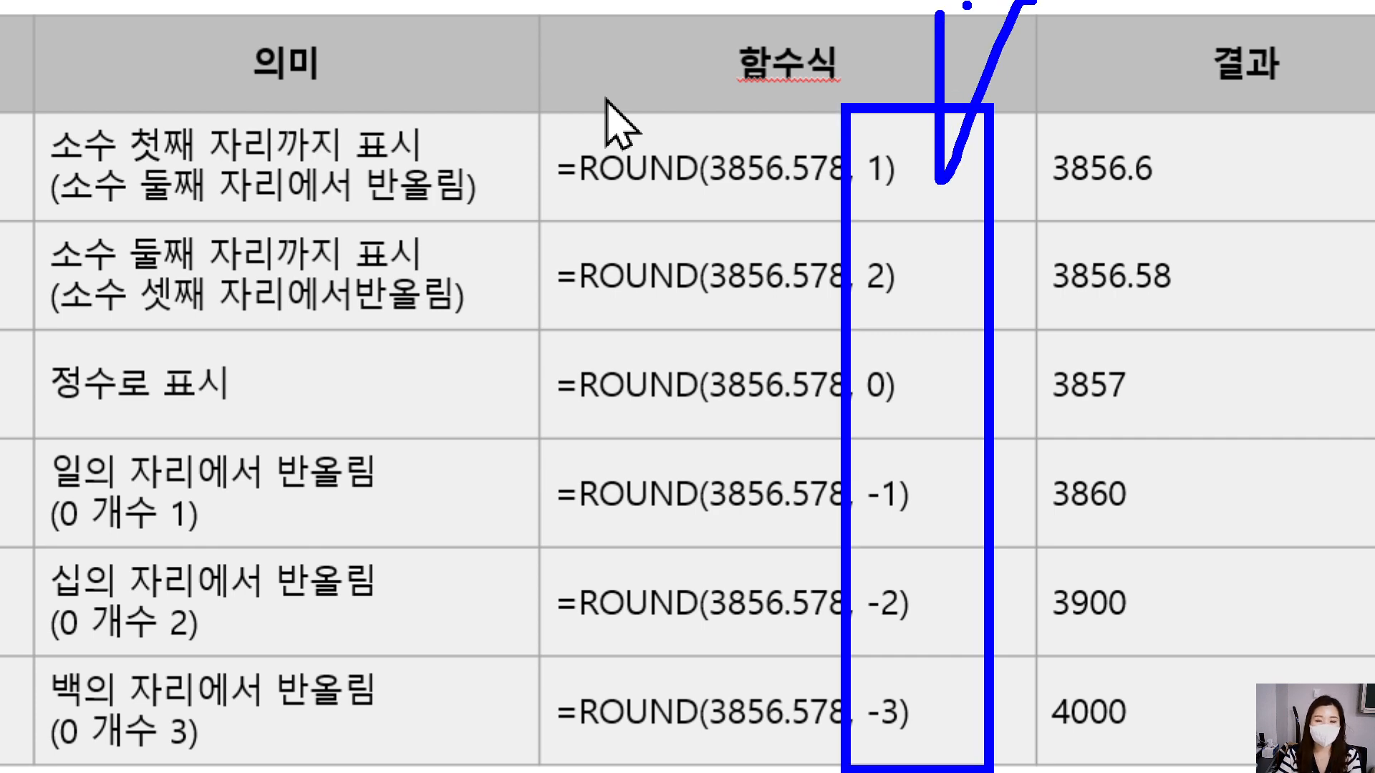
key("Escape")
key("Escape")
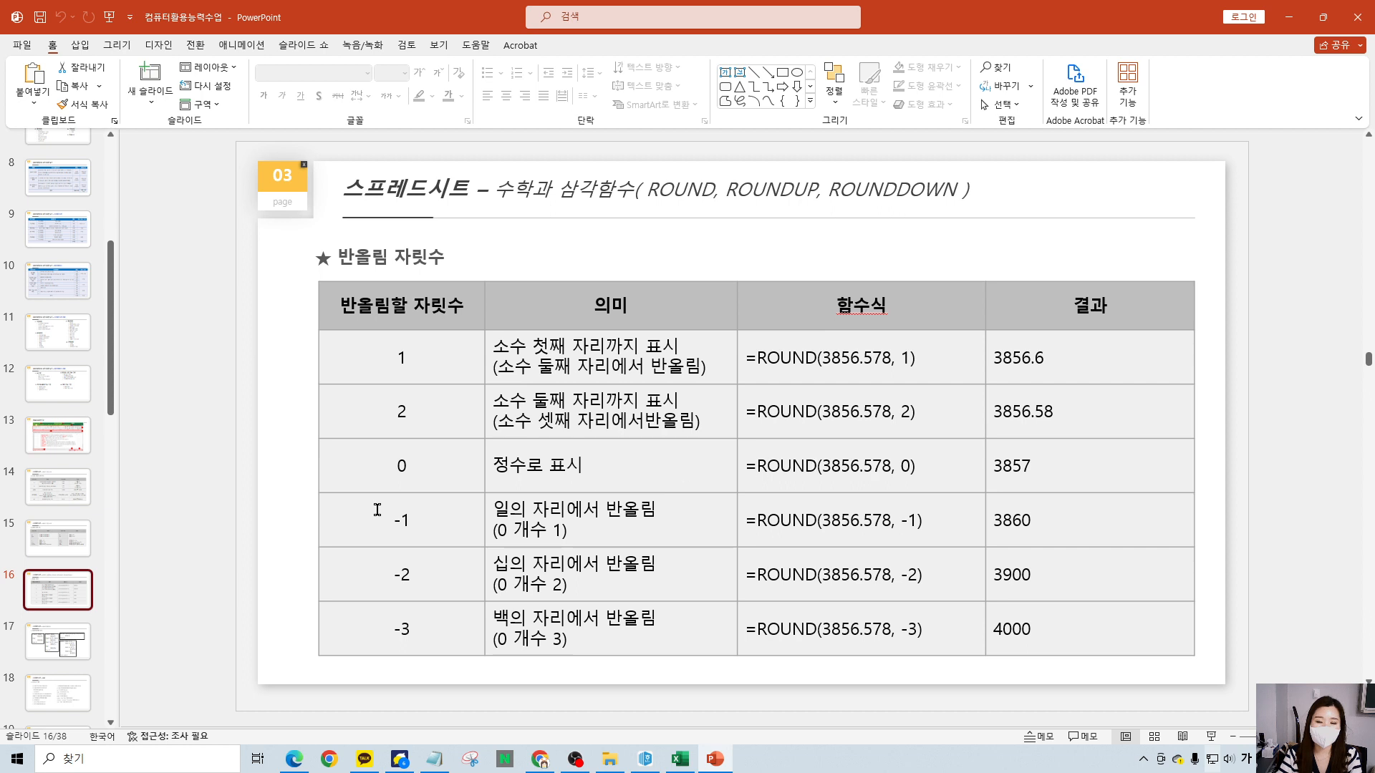
- Compare the positive and negative digit values on either side of 0 in the 반올림할 자릿수 column
mouse_move(436, 493)
left_mouse_down()
mouse_move(401, 489)
mouse_move(387, 435)
mouse_move(426, 479)
mouse_move(412, 490)
mouse_move(412, 439)
mouse_move(425, 481)
left_mouse_up()
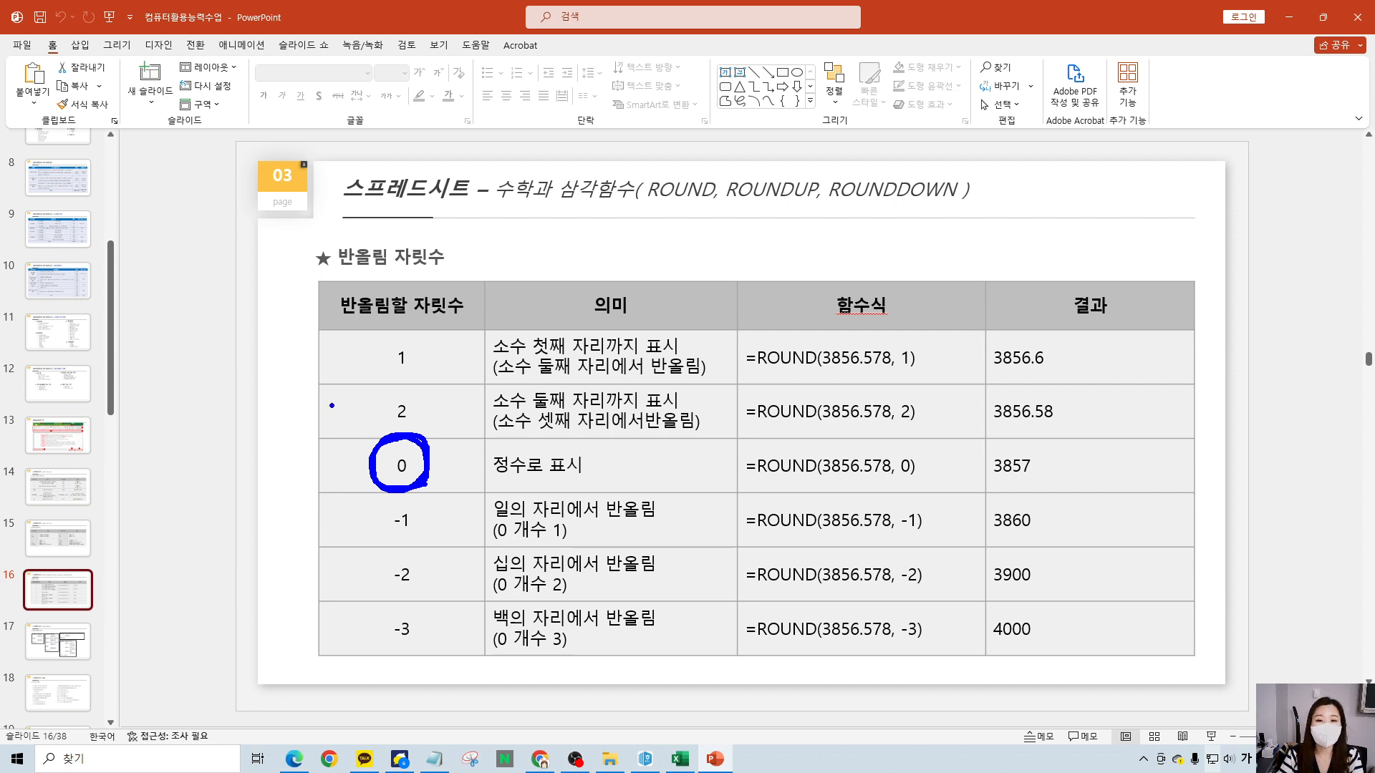
mouse_move(336, 431)
left_mouse_down()
mouse_move(324, 322)
mouse_move(302, 363)
mouse_move(352, 352)
left_mouse_up()
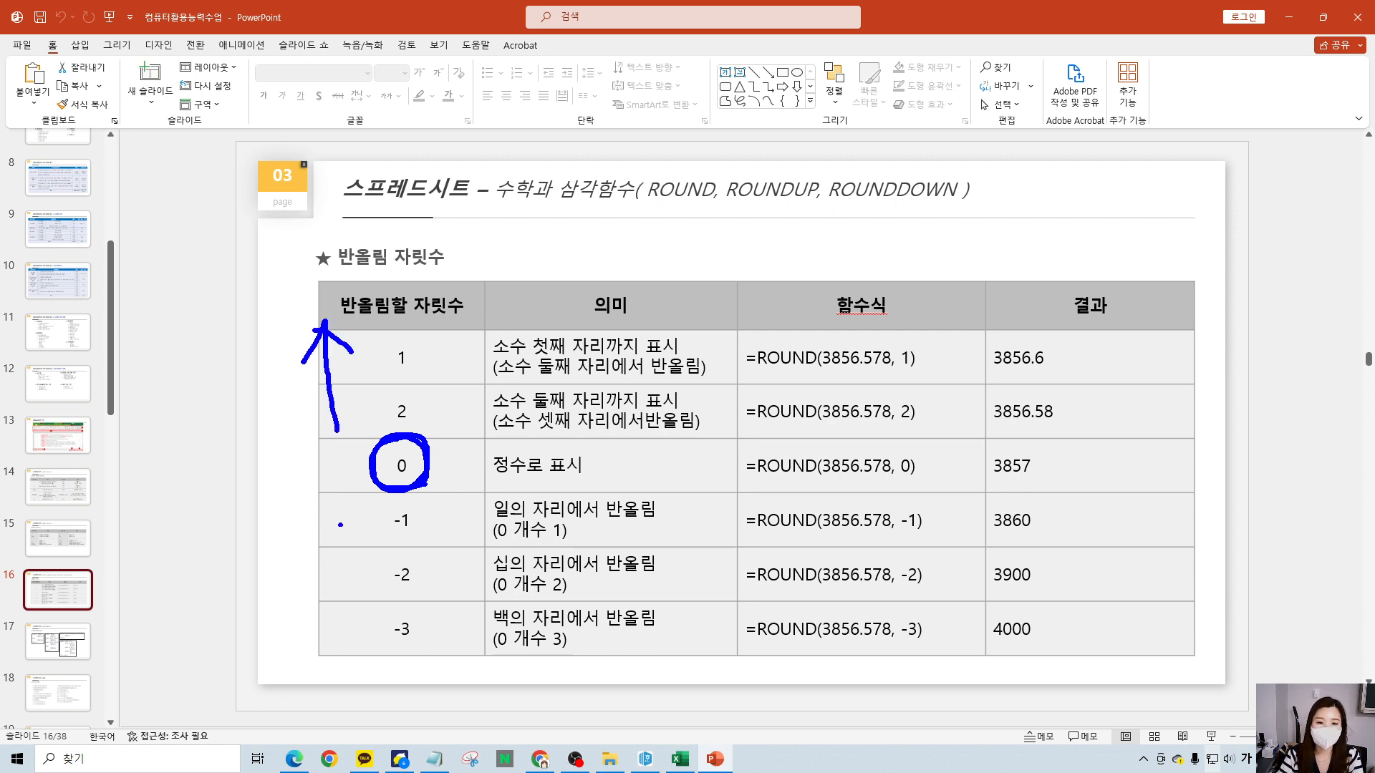
left_click_drag(338, 505, 334, 619)
mouse_move(313, 578)
left_mouse_down()
mouse_move(316, 599)
mouse_move(380, 591)
left_mouse_up()
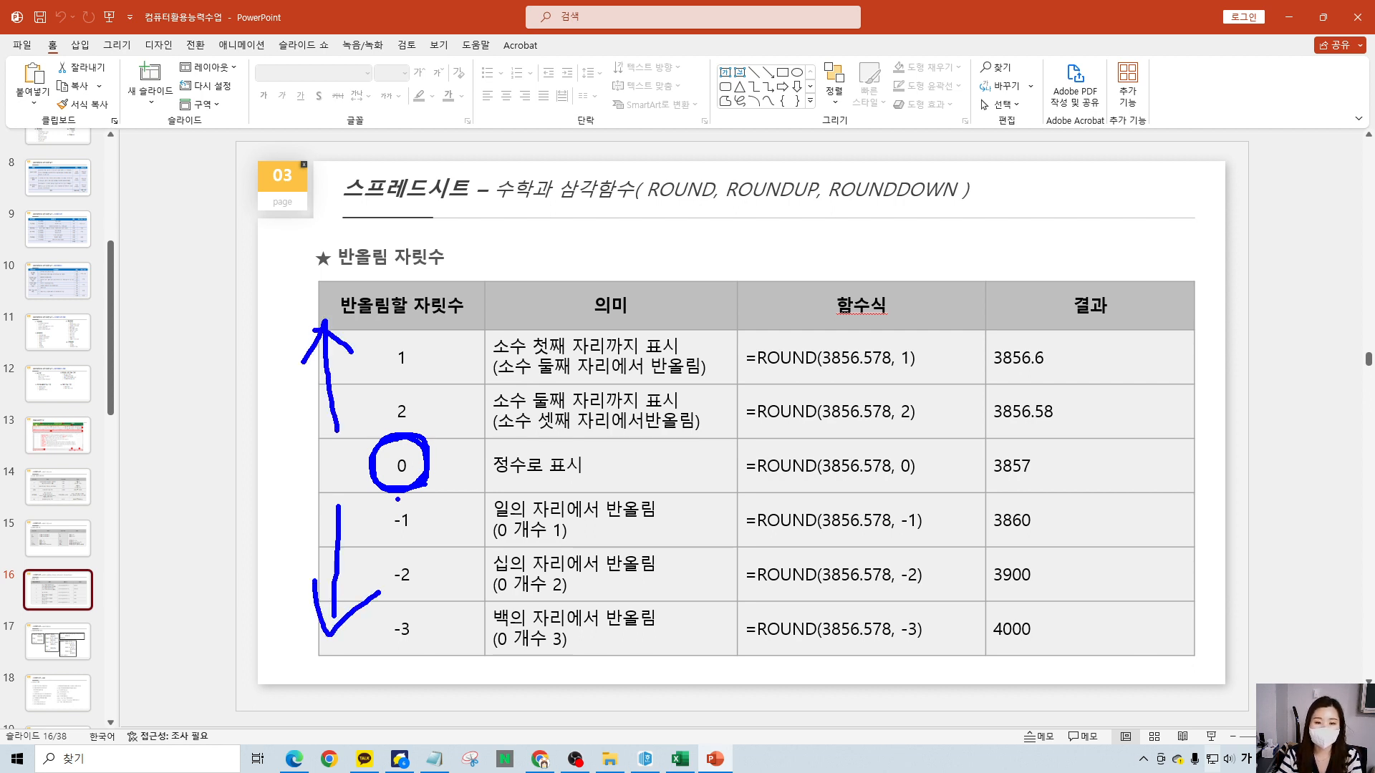
key("e")
- Relate the meaning 정수로 표시 to the 0 digits argument of =ROUND(3856.578, 0)
left_click_drag(817, 483, 906, 485)
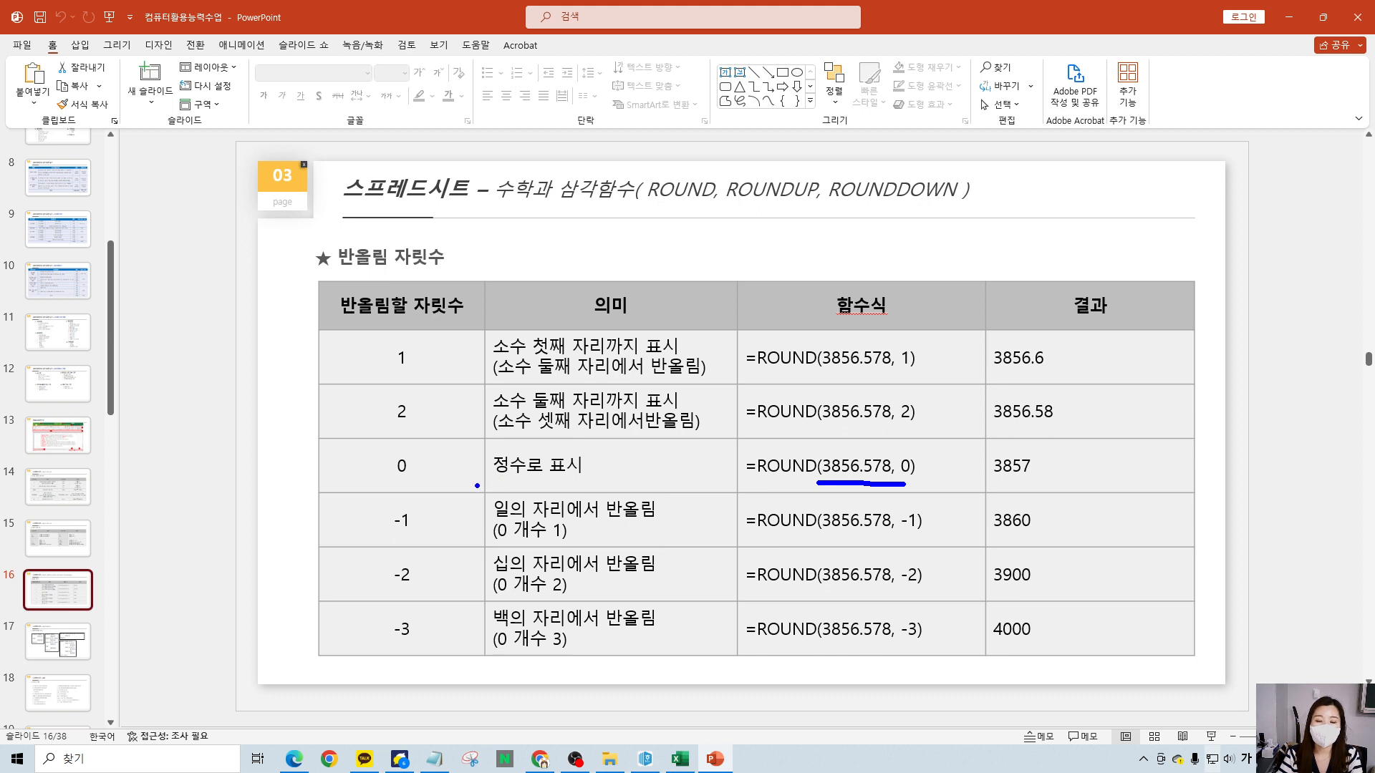
mouse_move(477, 486)
left_mouse_down()
mouse_move(617, 480)
mouse_move(522, 436)
mouse_move(462, 494)
mouse_move(555, 490)
left_mouse_up()
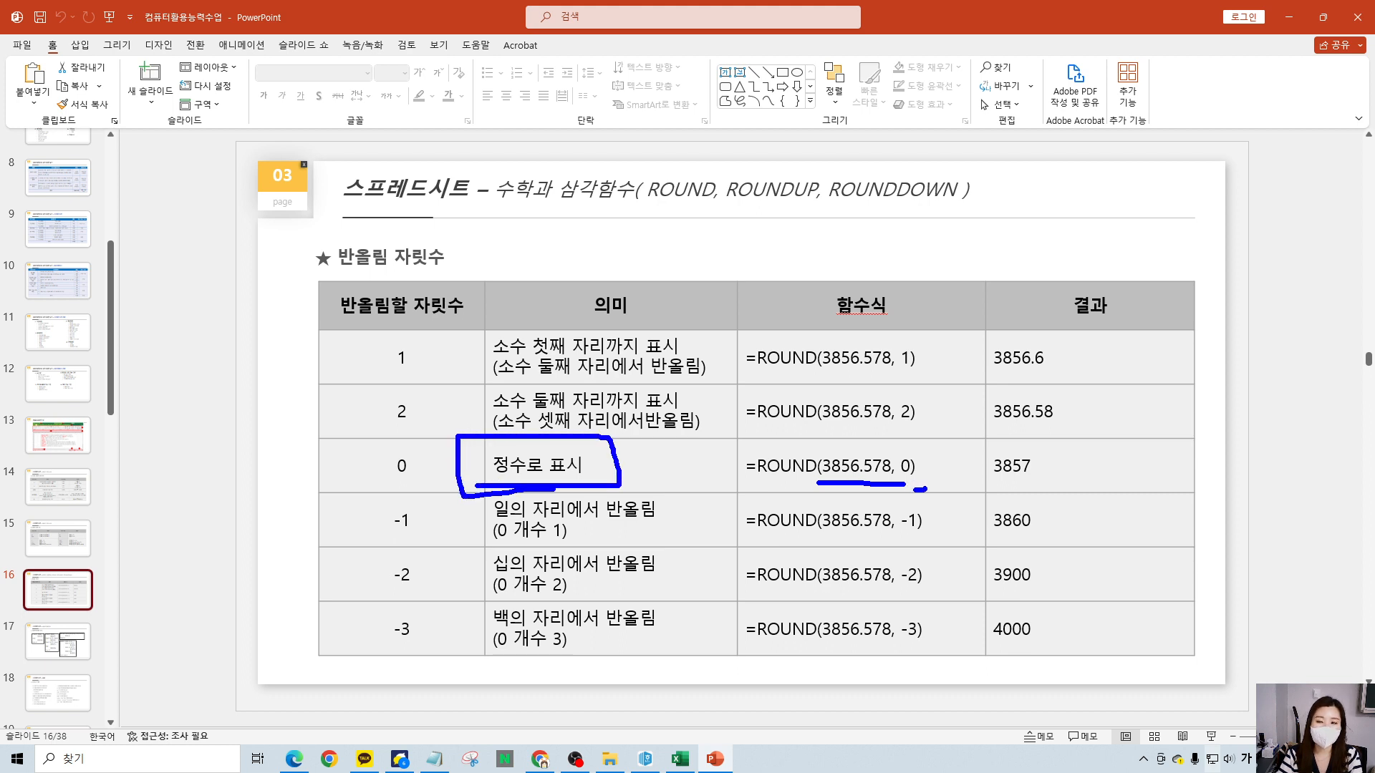
mouse_move(920, 490)
left_mouse_down()
mouse_move(892, 455)
mouse_move(931, 479)
mouse_move(923, 496)
left_mouse_up()
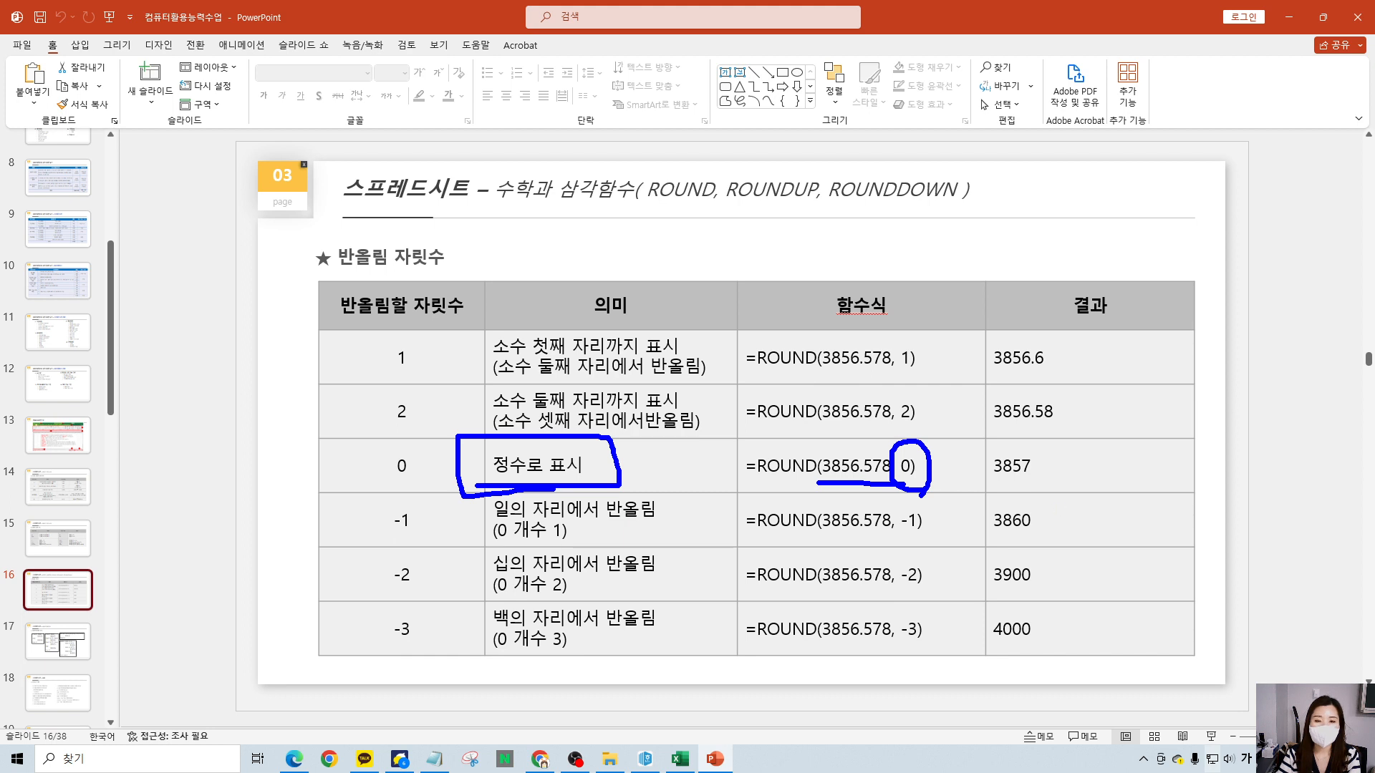
left_click_drag(943, 438, 974, 440)
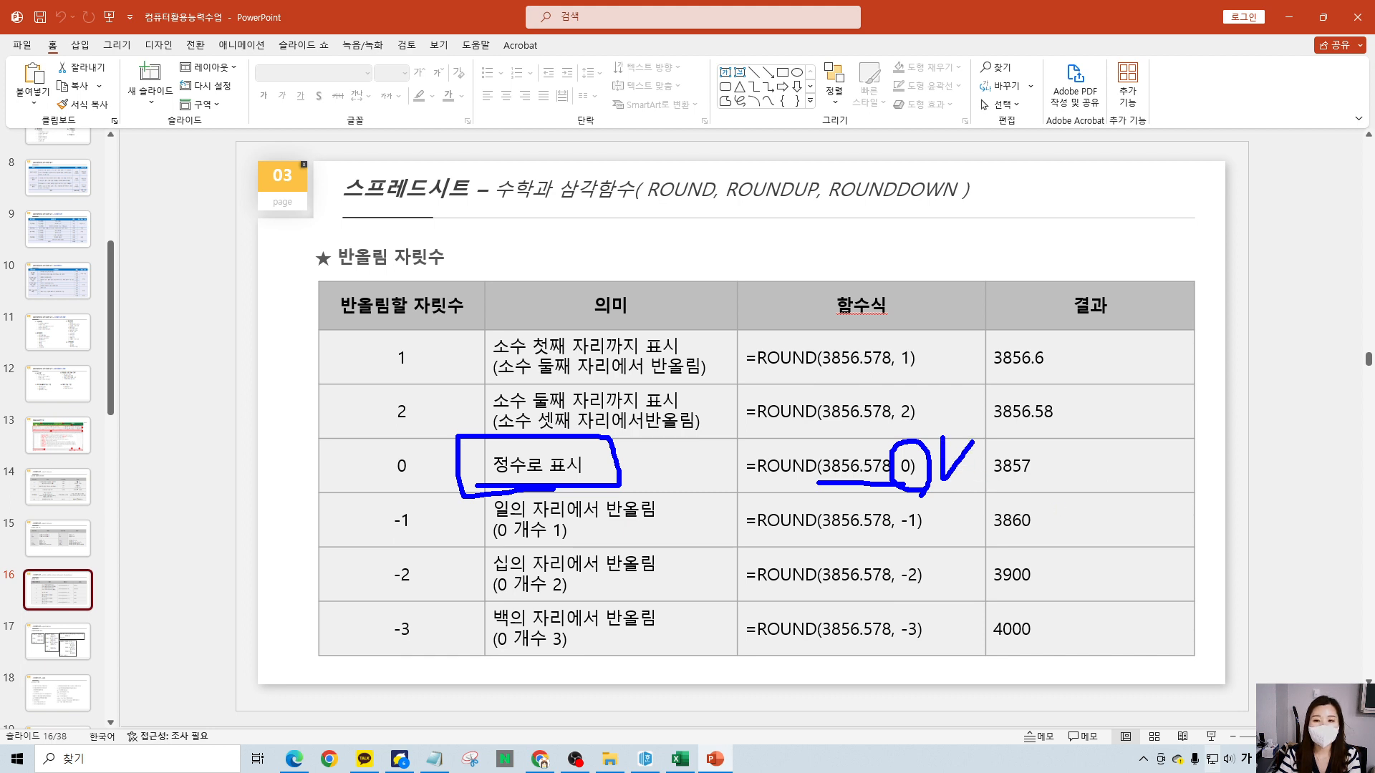
key("Escape")
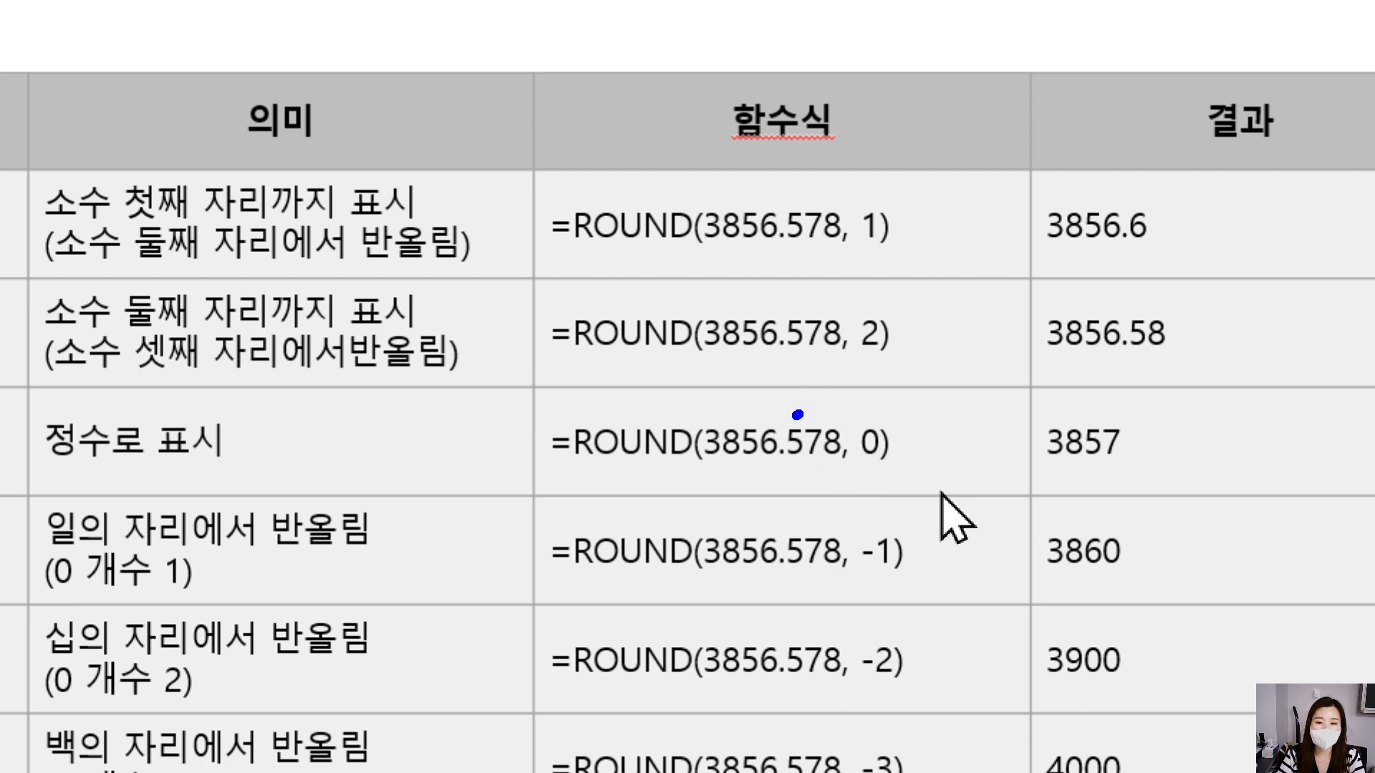
- Trace how =ROUND(3856.578, 0) rounds at the first decimal place, from its decimals to the 결과 column
mouse_move(797, 415)
left_mouse_down()
mouse_move(798, 377)
mouse_move(770, 375)
mouse_move(767, 414)
mouse_move(788, 405)
left_mouse_up()
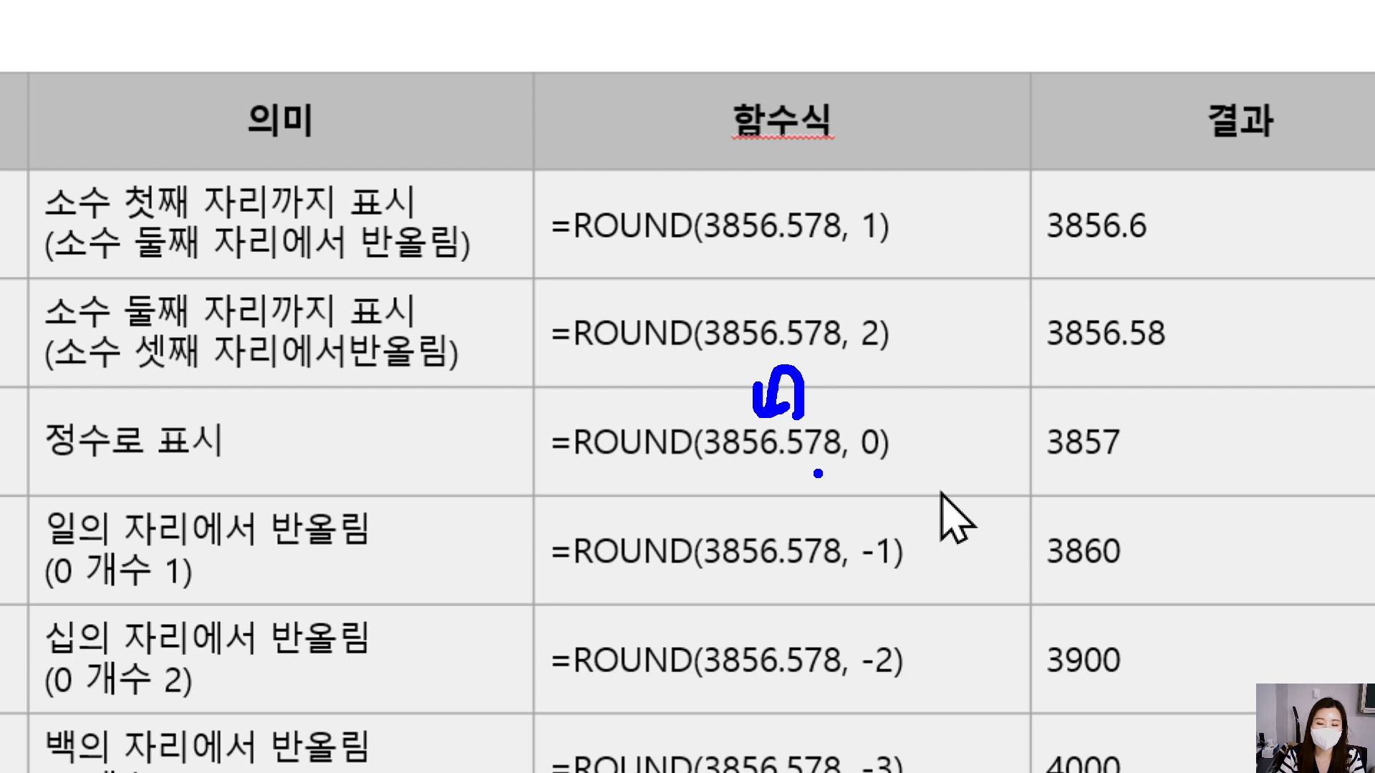
left_click_drag(788, 438, 843, 443)
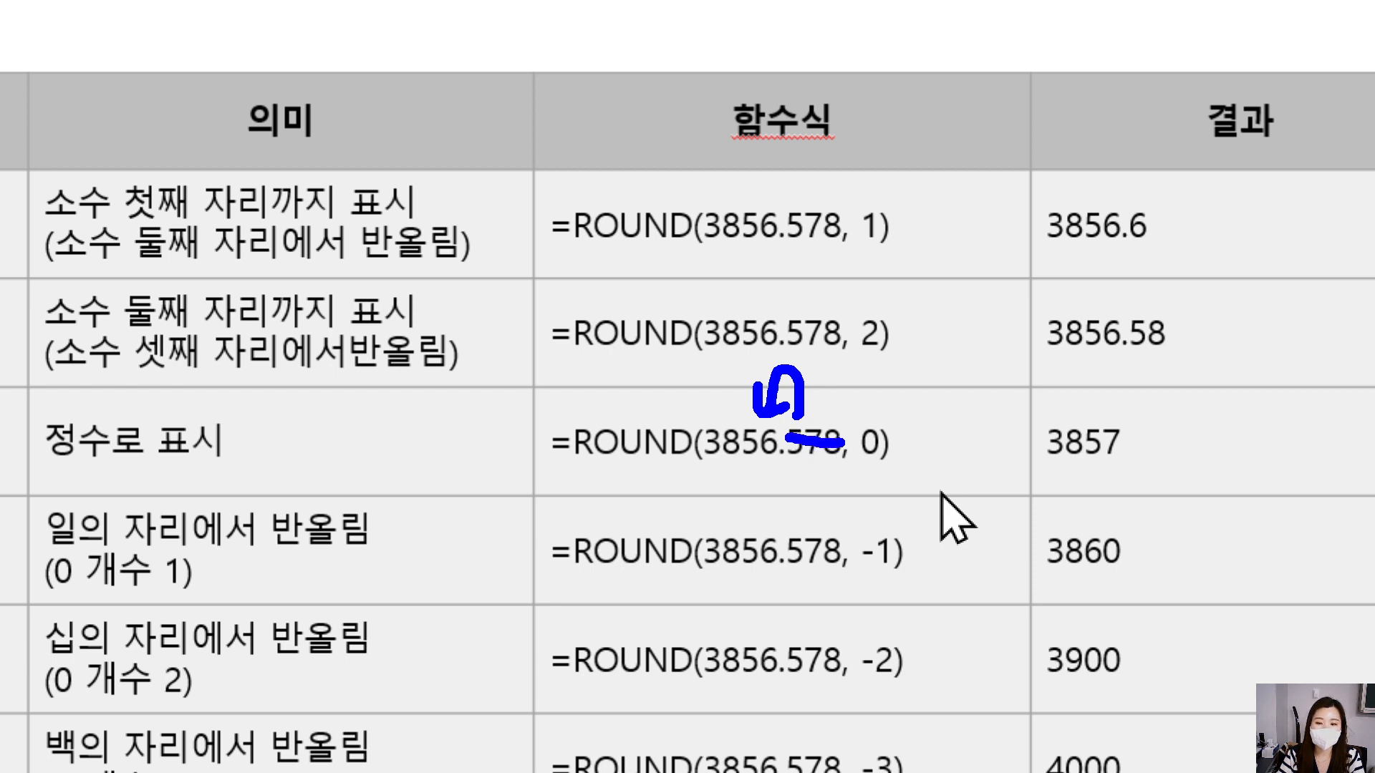
left_click(802, 431)
mouse_move(760, 489)
left_mouse_down()
mouse_move(786, 466)
mouse_move(783, 521)
left_mouse_up()
mouse_move(667, 470)
left_mouse_down()
mouse_move(680, 512)
mouse_move(665, 523)
left_mouse_up()
mouse_move(711, 467)
left_mouse_down()
mouse_move(700, 484)
mouse_move(713, 474)
left_mouse_up()
left_click_drag(716, 501, 725, 518)
mouse_move(740, 466)
left_mouse_down()
mouse_move(740, 513)
mouse_move(762, 465)
left_mouse_up()
mouse_move(865, 480)
left_mouse_down()
mouse_move(997, 444)
mouse_move(1008, 484)
left_mouse_up()
left_click(992, 419)
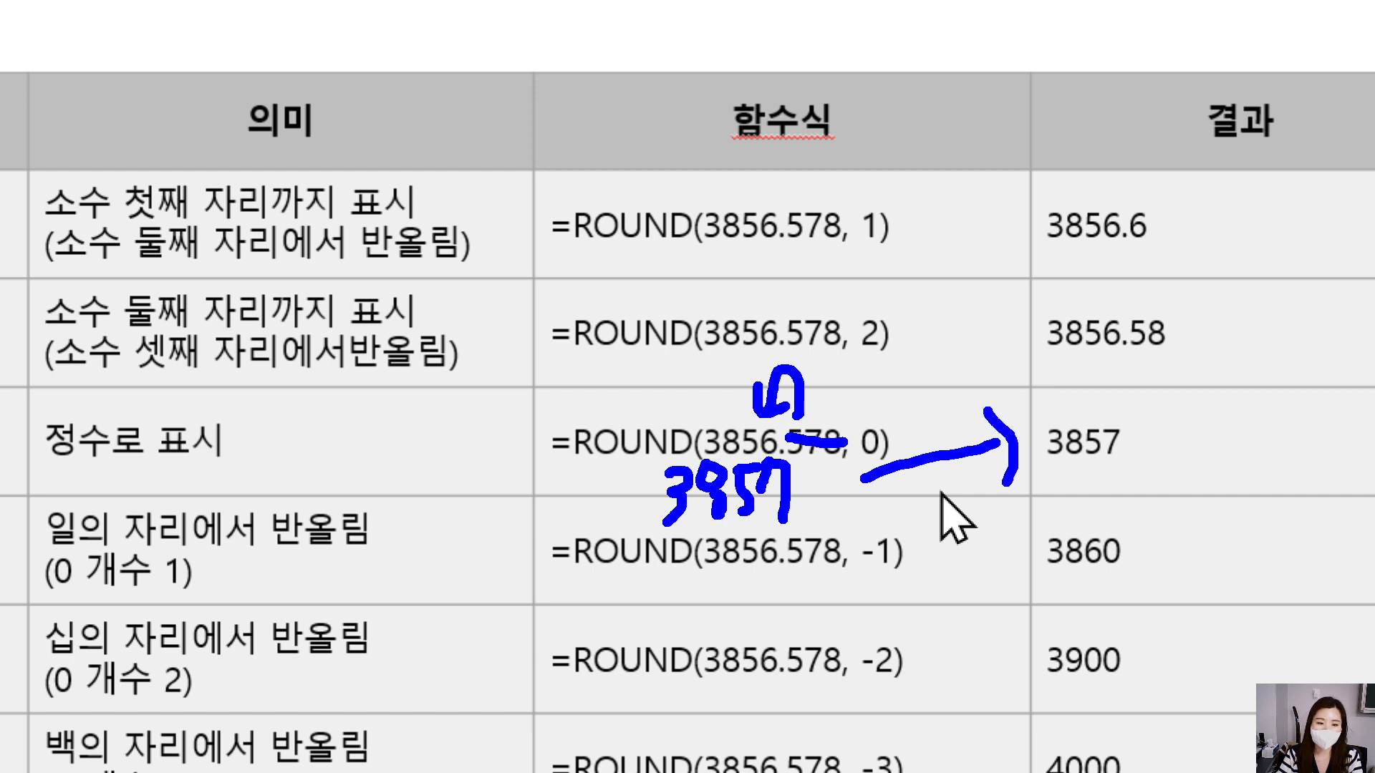
key("Escape")
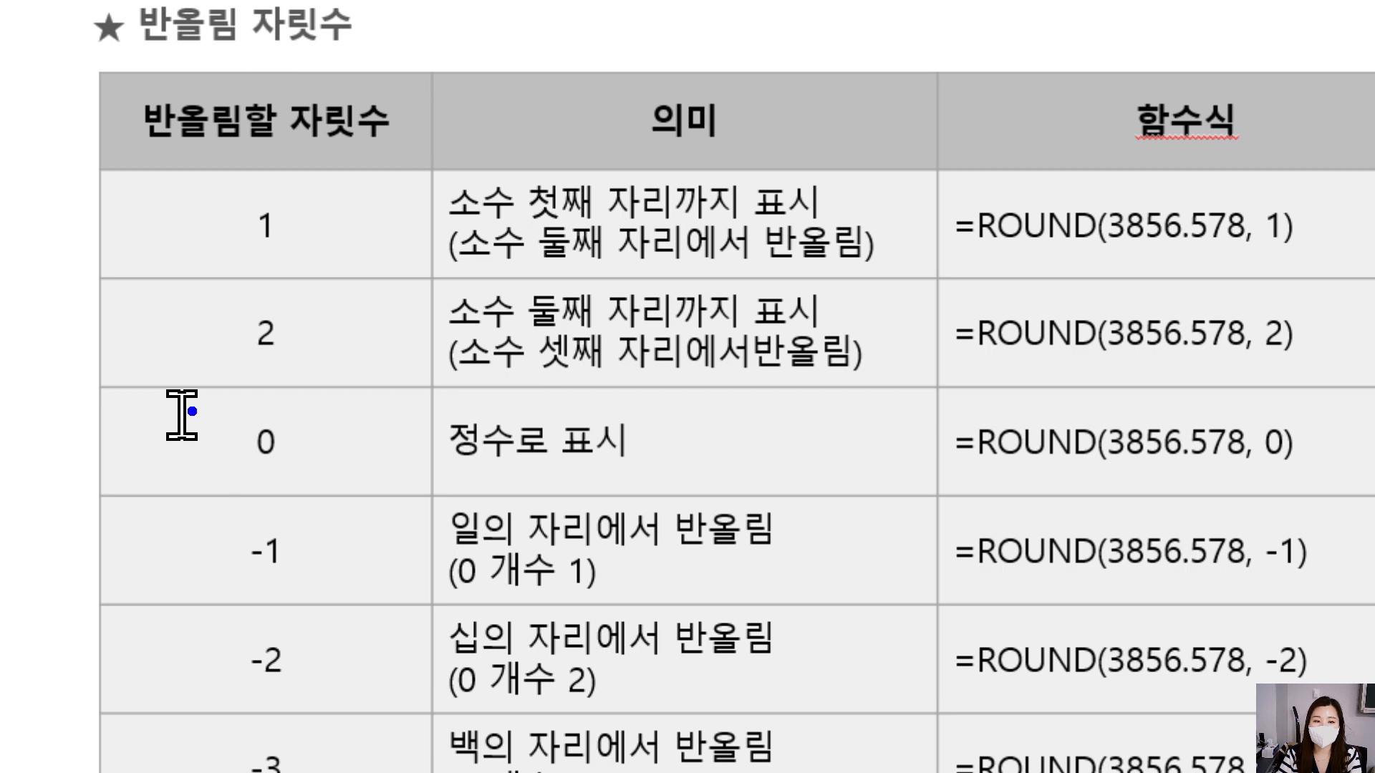
- Examine the positive digit values 1 and 2, relating 소수 둘째 자리까지 표시 to the 2 digits argument of =ROUND(3856.578, 2)
mouse_move(304, 384)
left_mouse_down()
mouse_move(286, 385)
mouse_move(315, 191)
mouse_move(290, 409)
left_mouse_up()
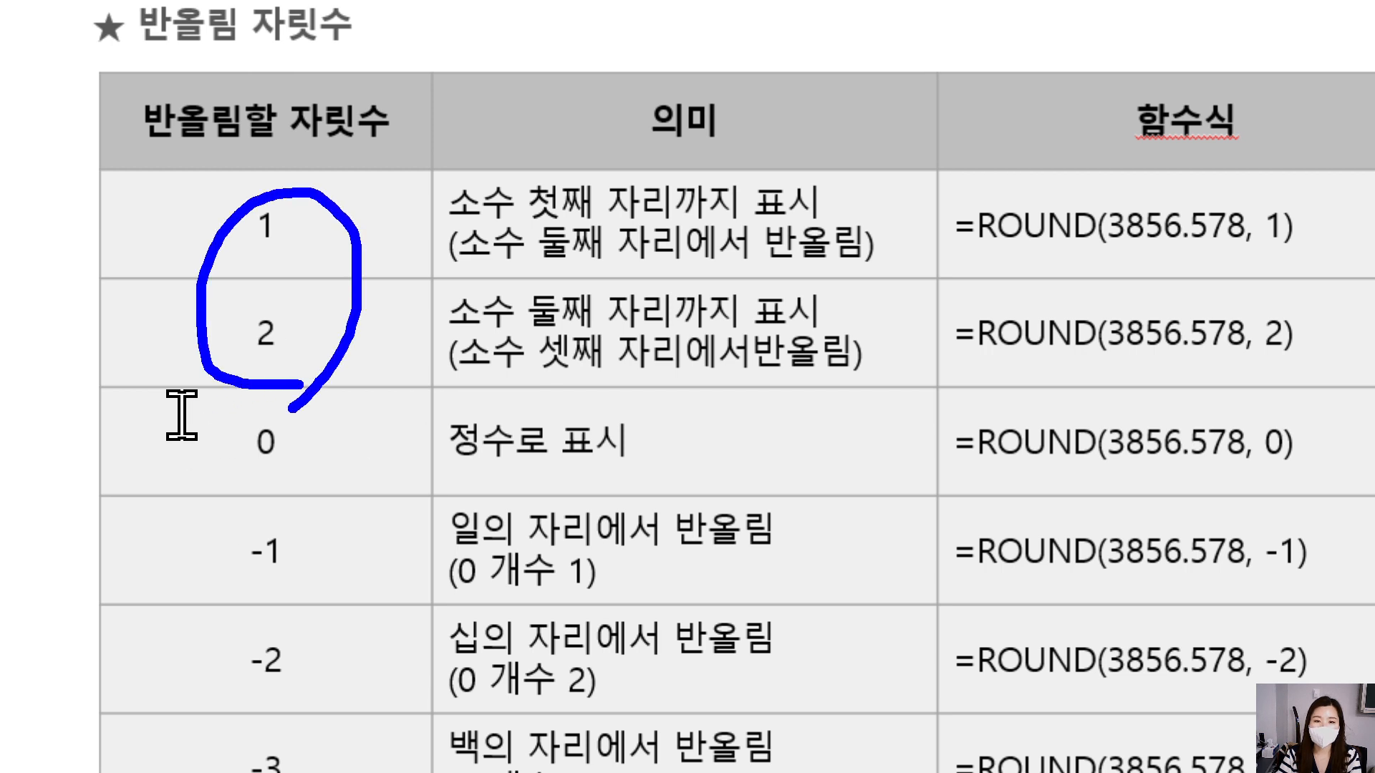
key("Escape")
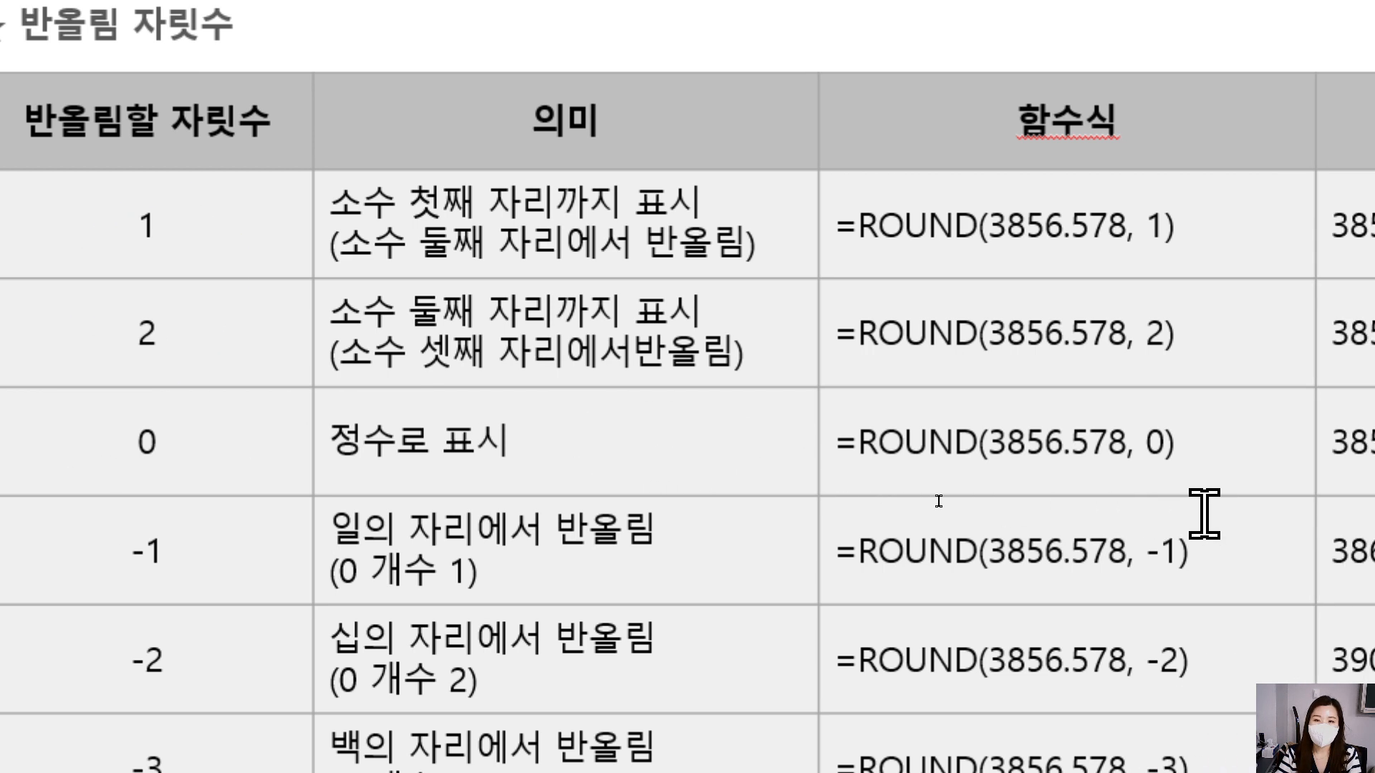
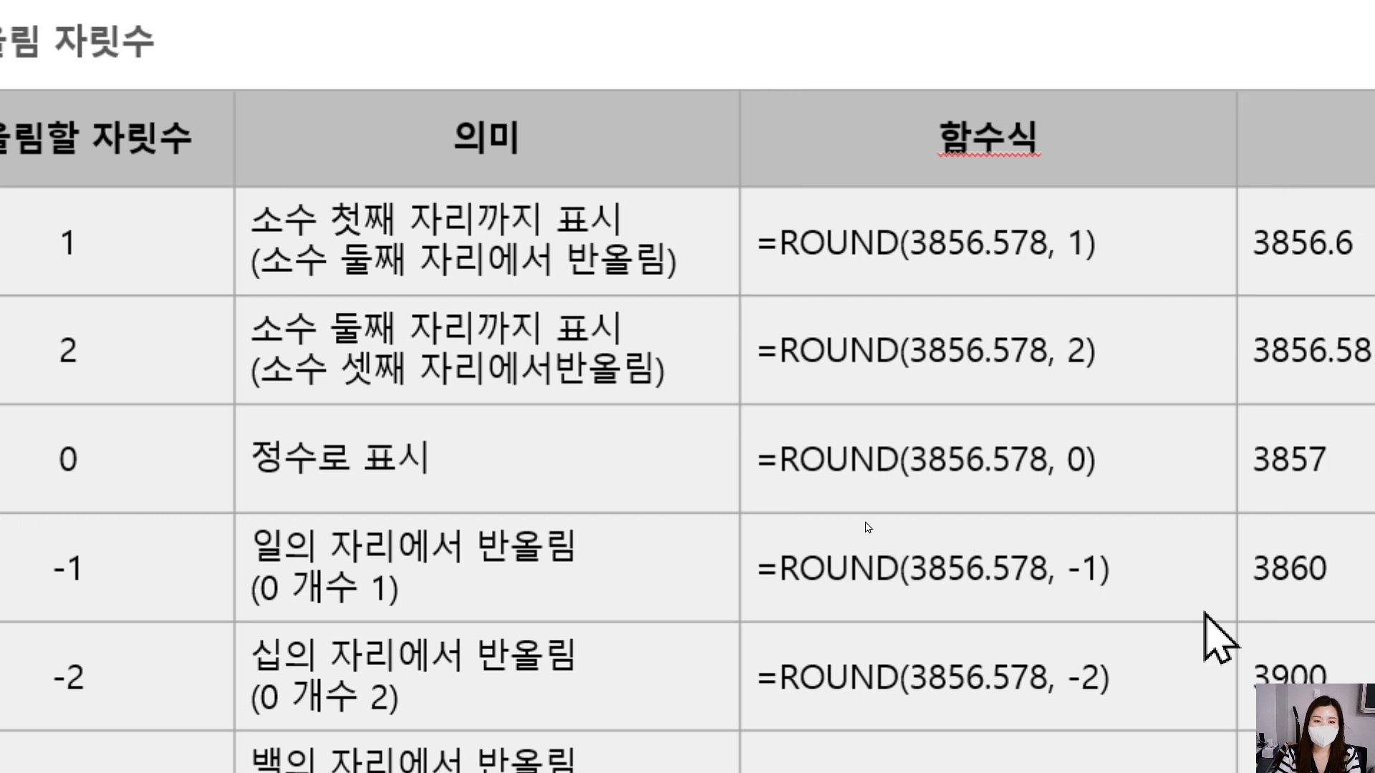
left_click_drag(286, 402, 645, 392)
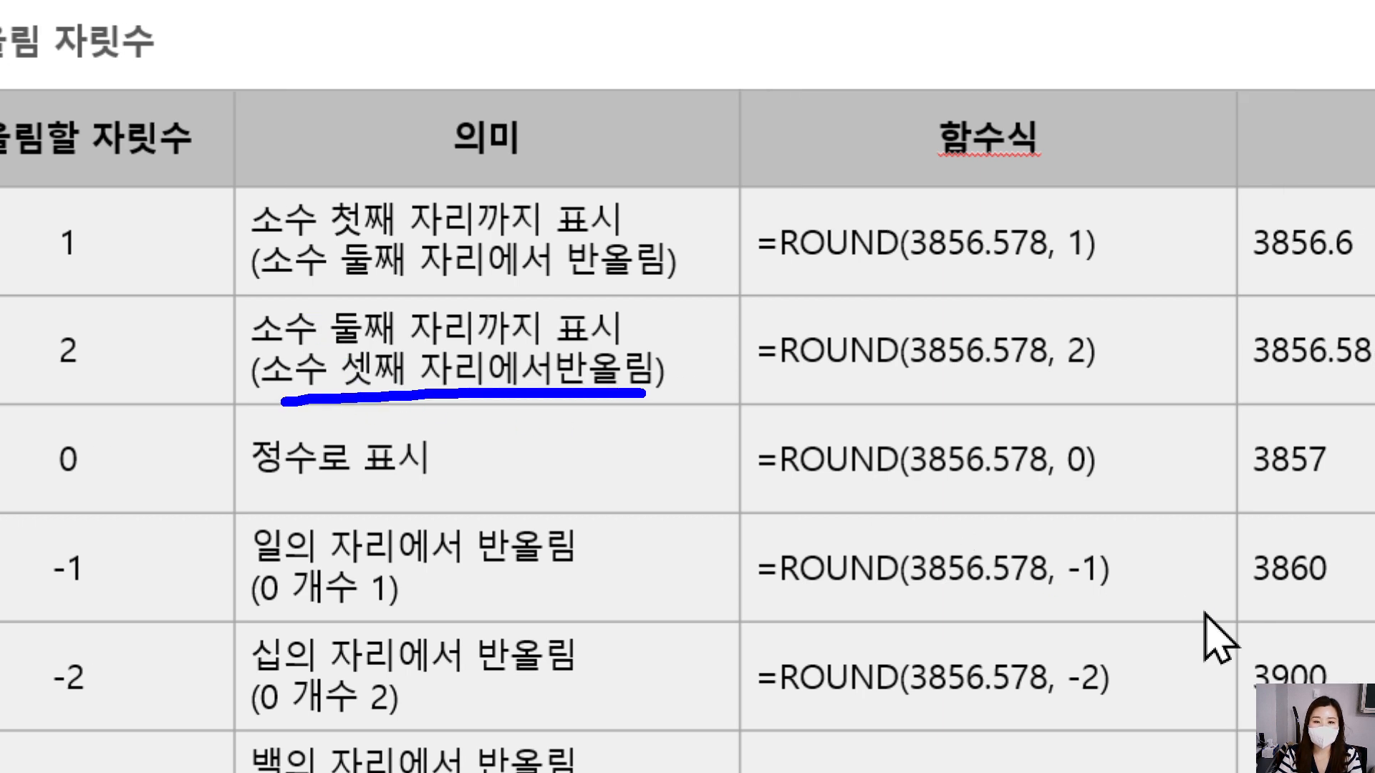
mouse_move(402, 348)
left_mouse_down()
mouse_move(378, 358)
mouse_move(358, 278)
mouse_move(396, 349)
mouse_move(687, 346)
left_mouse_up()
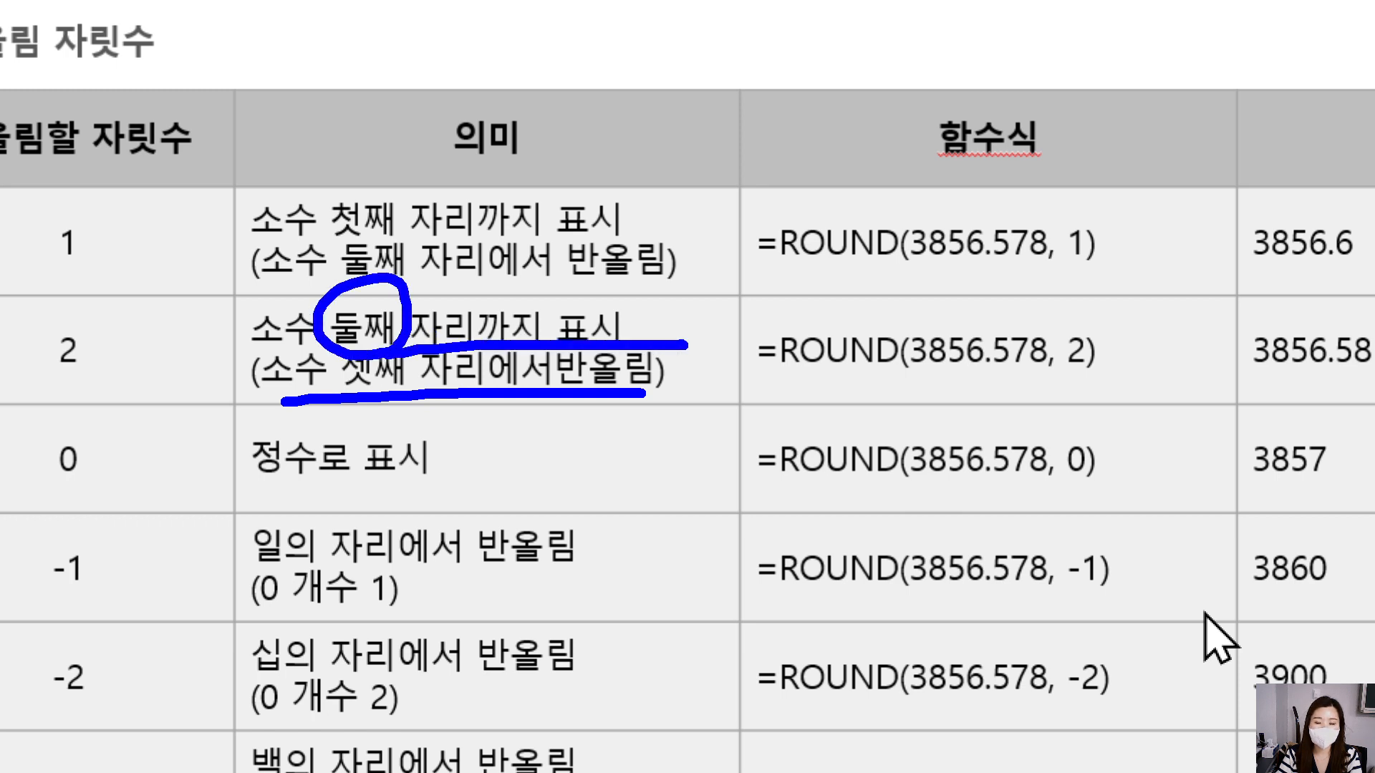
mouse_move(406, 225)
left_mouse_down()
mouse_move(399, 290)
mouse_move(534, 238)
left_mouse_up()
mouse_move(415, 271)
left_mouse_down()
mouse_move(645, 126)
mouse_move(960, 159)
mouse_move(1053, 266)
mouse_move(1068, 329)
mouse_move(1123, 256)
left_mouse_up()
left_click(971, 361)
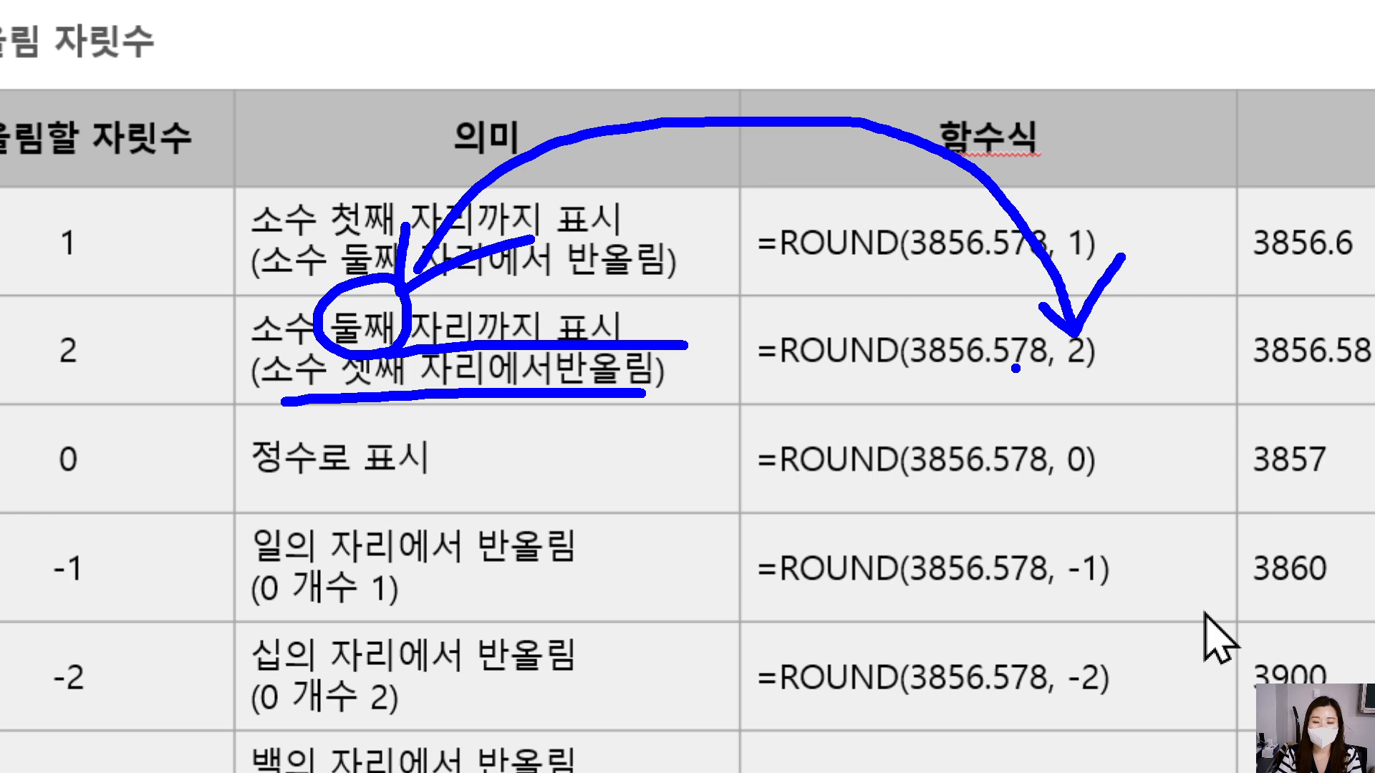
key("Escape")
- Trace how =ROUND(3856.578, 2) rounds the third decimal place into the second
mouse_move(1045, 335)
left_mouse_down()
mouse_move(1025, 285)
mouse_move(1020, 341)
mouse_move(1035, 303)
left_mouse_up()
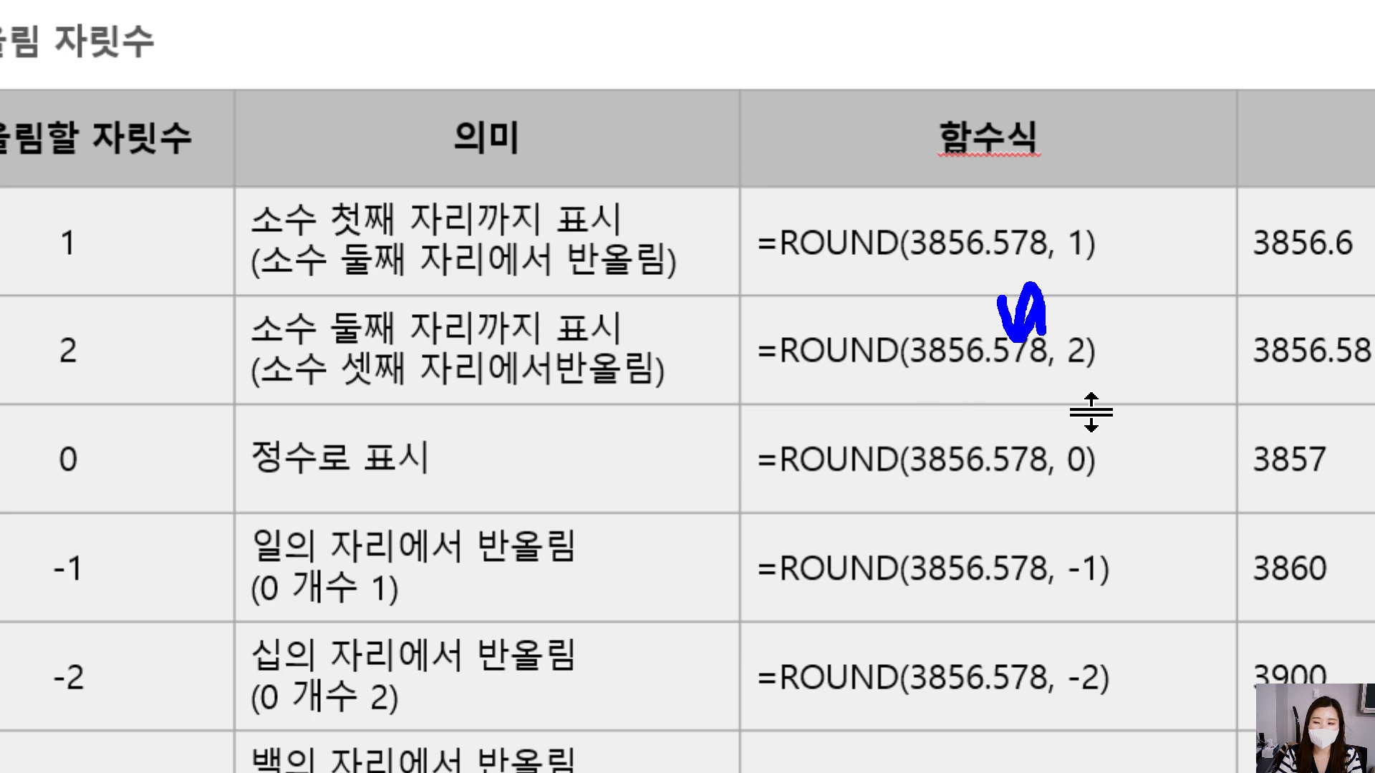
mouse_move(1001, 369)
left_mouse_down()
mouse_move(1003, 406)
mouse_move(1025, 378)
mouse_move(1067, 387)
mouse_move(1066, 405)
left_mouse_up()
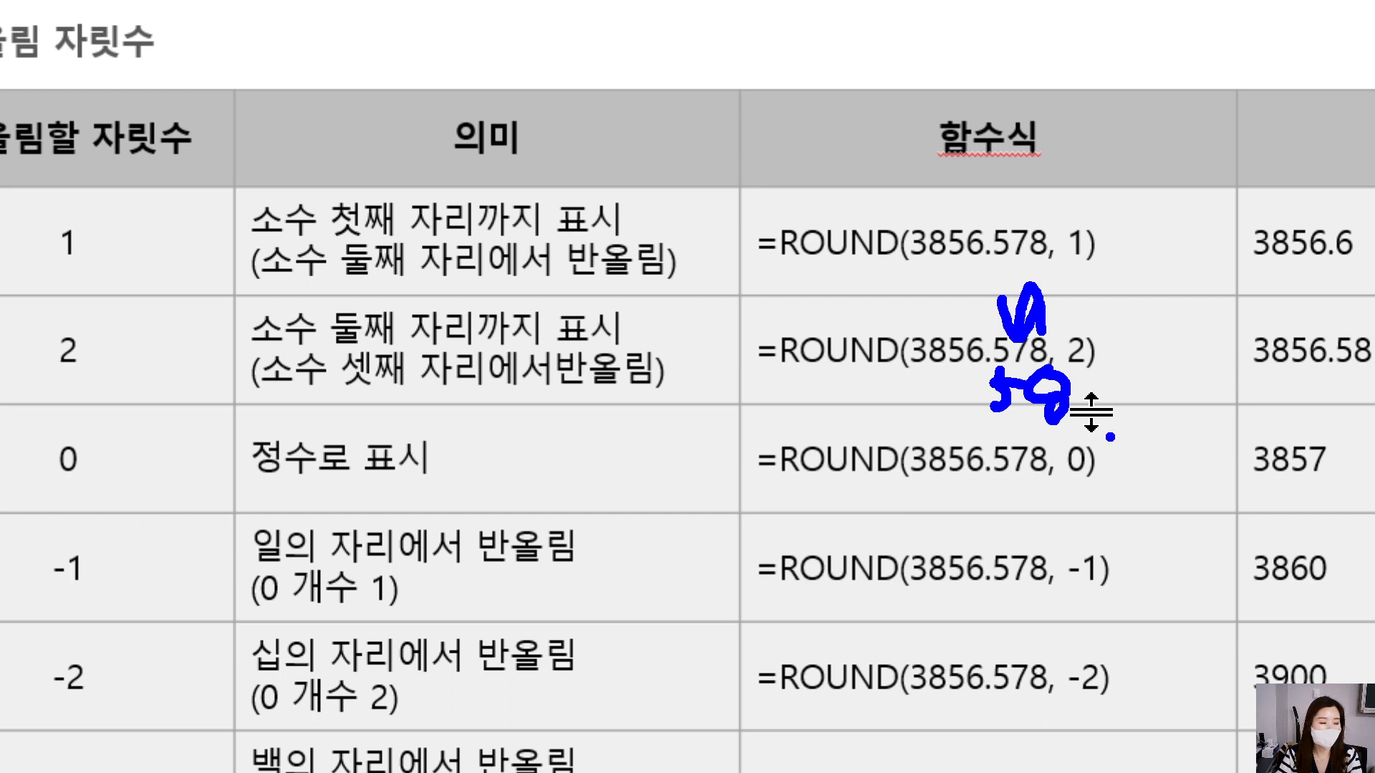
key("Escape")
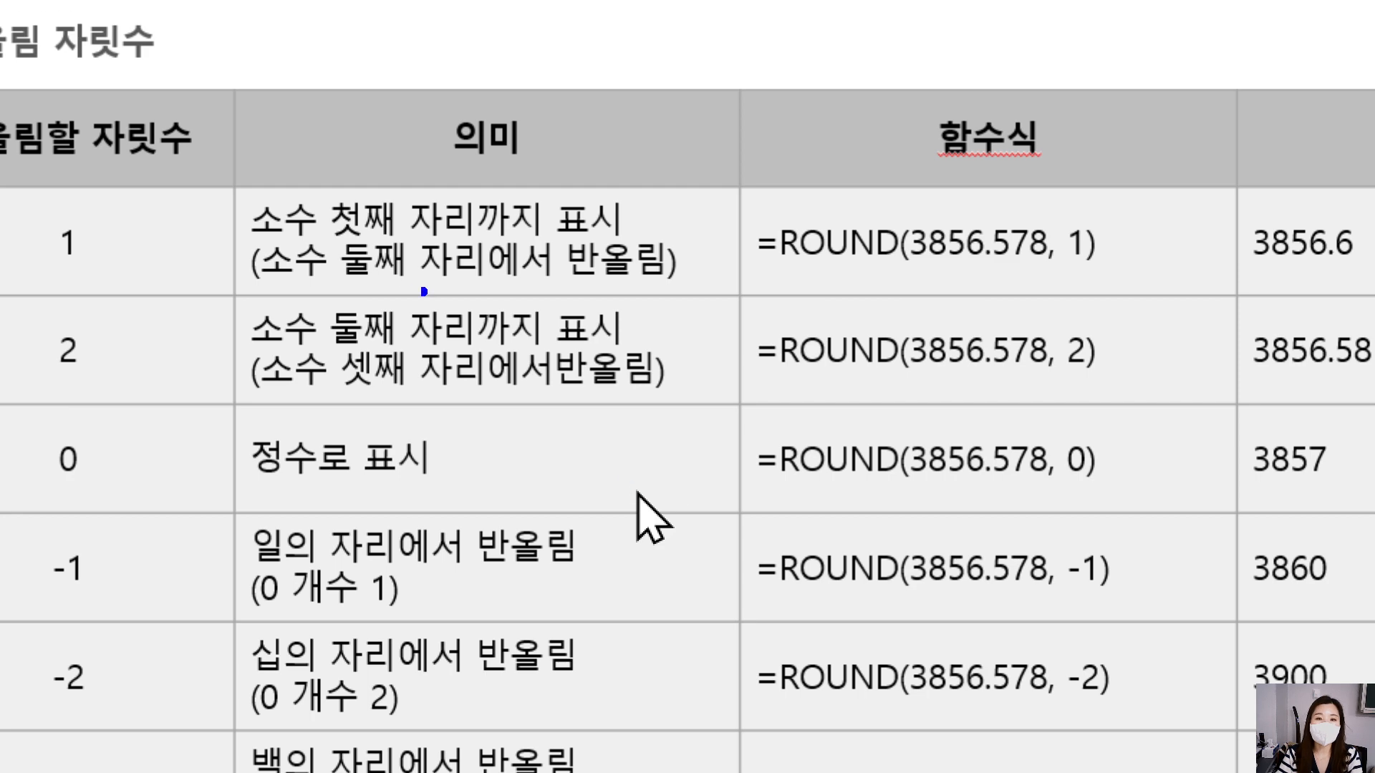
- Match the displayed places 첫째 and 둘째 in the 의미 column to the digits arguments 1 and 2 in the 함수식 column
left_click_drag(328, 245, 432, 244)
left_click_drag(313, 347, 424, 348)
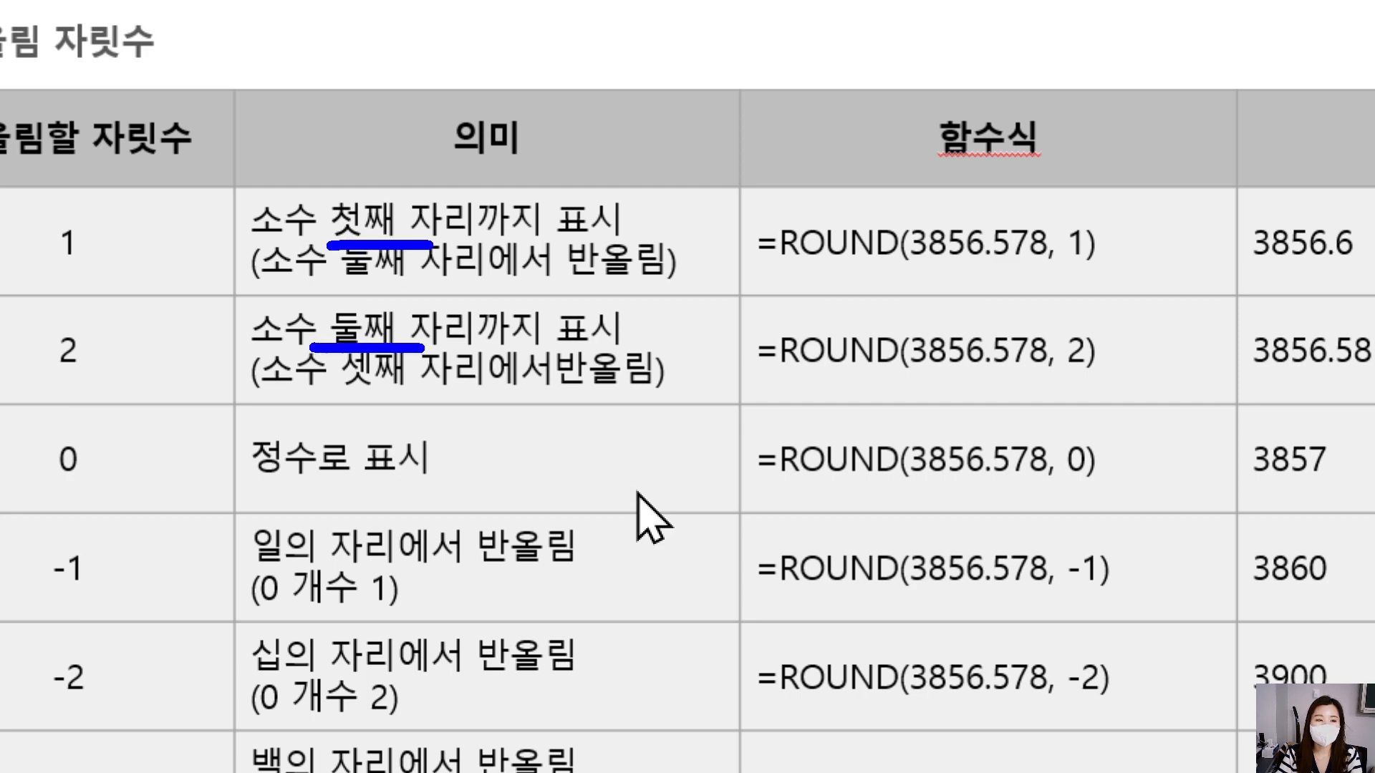
mouse_move(607, 237)
left_mouse_down()
mouse_move(641, 202)
mouse_move(637, 242)
left_mouse_up()
mouse_move(625, 330)
left_mouse_down()
mouse_move(606, 338)
mouse_move(638, 336)
mouse_move(630, 355)
left_mouse_up()
mouse_move(370, 195)
left_mouse_down()
mouse_move(371, 183)
mouse_move(795, 4)
mouse_move(1033, 130)
mouse_move(1067, 215)
mouse_move(1104, 173)
left_mouse_up()
mouse_move(404, 335)
left_mouse_down()
mouse_move(469, 448)
mouse_move(1107, 407)
left_mouse_up()
left_click(935, 342)
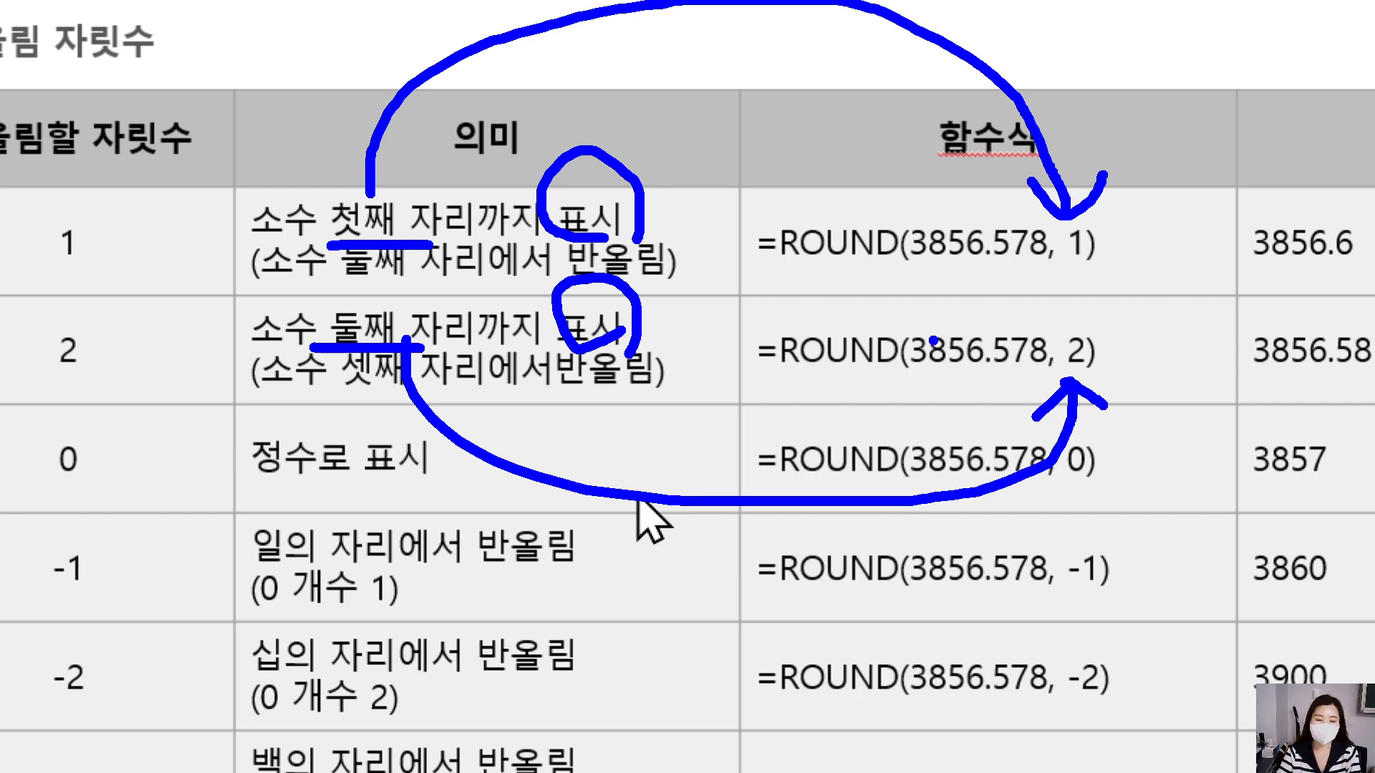
key("Escape")
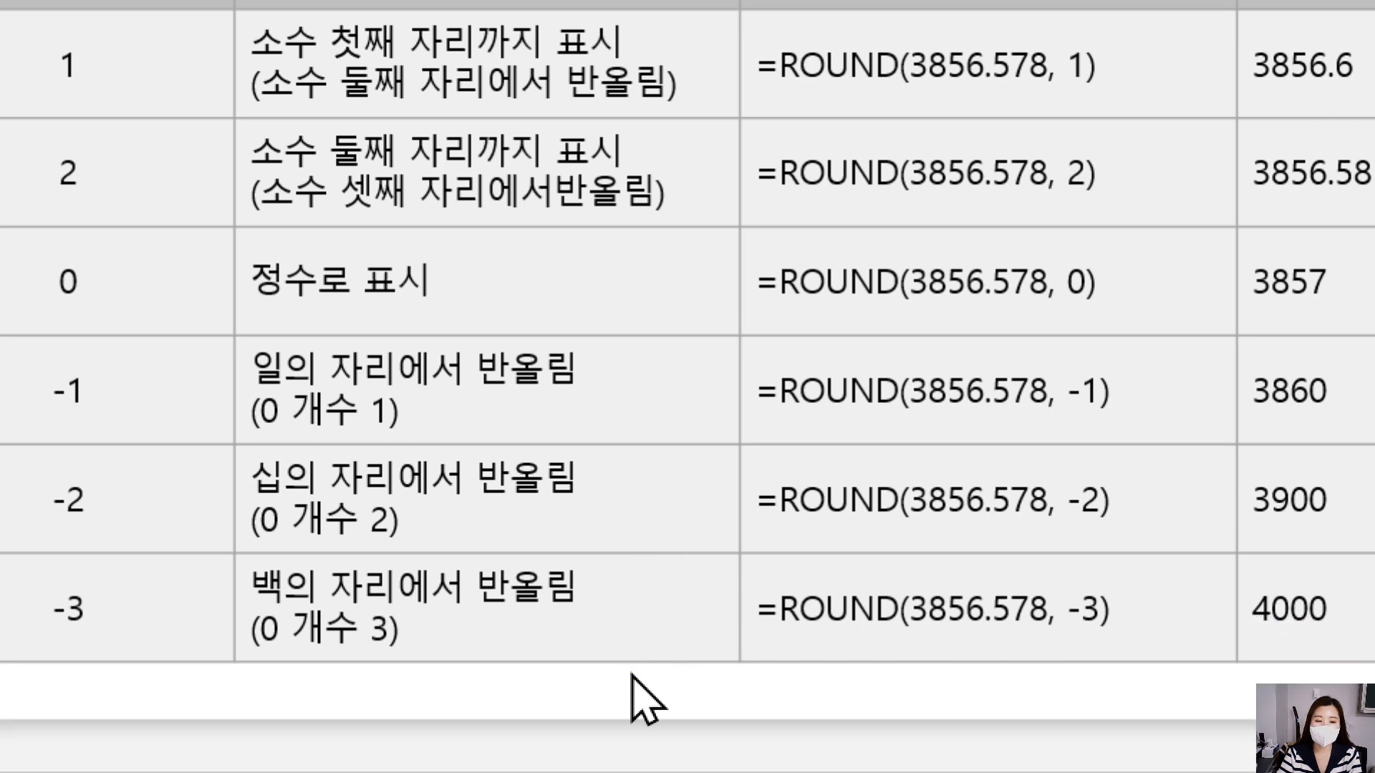
- Examine the negative digit values and trace how =ROUND(3856.578, -1) rounds at the ones place, replacing one digit with 0
mouse_move(0, 343)
left_mouse_down()
mouse_move(10, 399)
mouse_move(129, 660)
left_mouse_up()
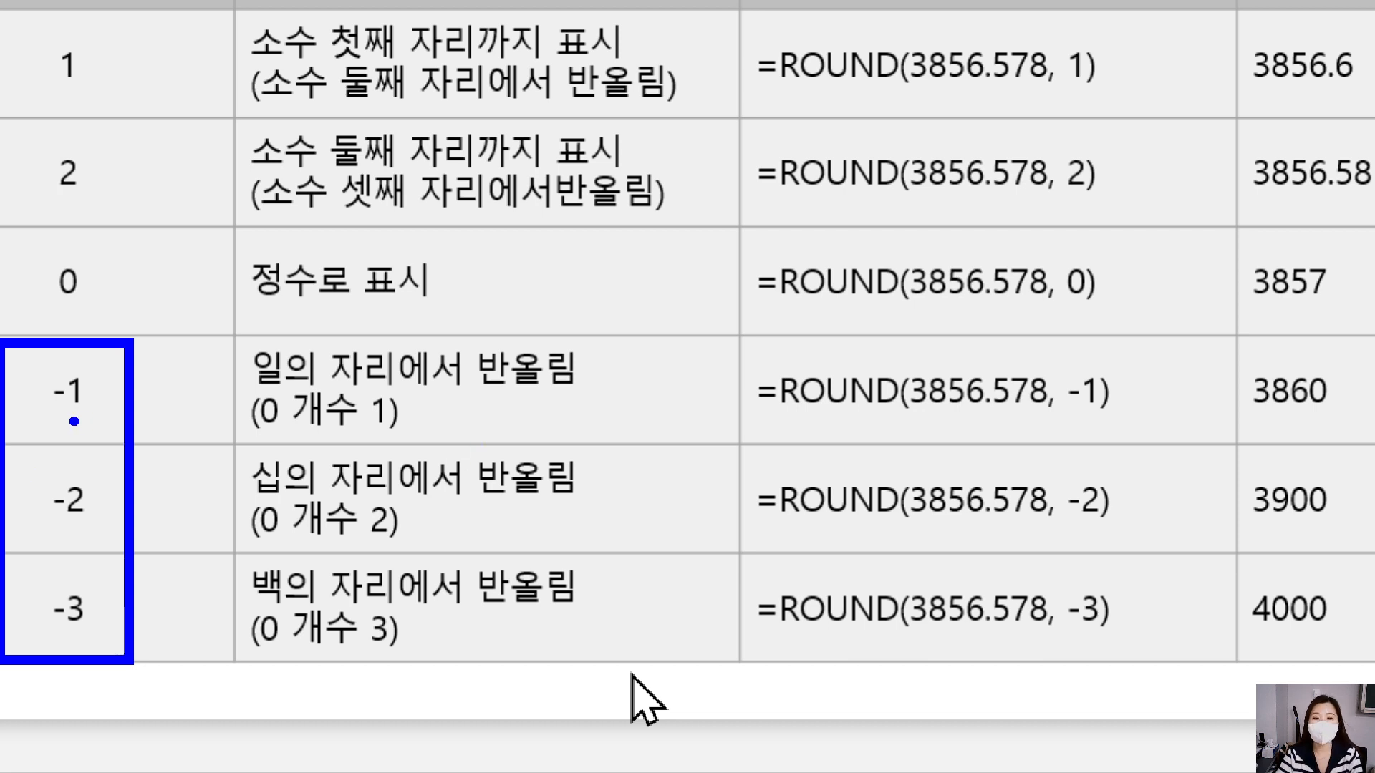
left_click_drag(238, 440, 469, 447)
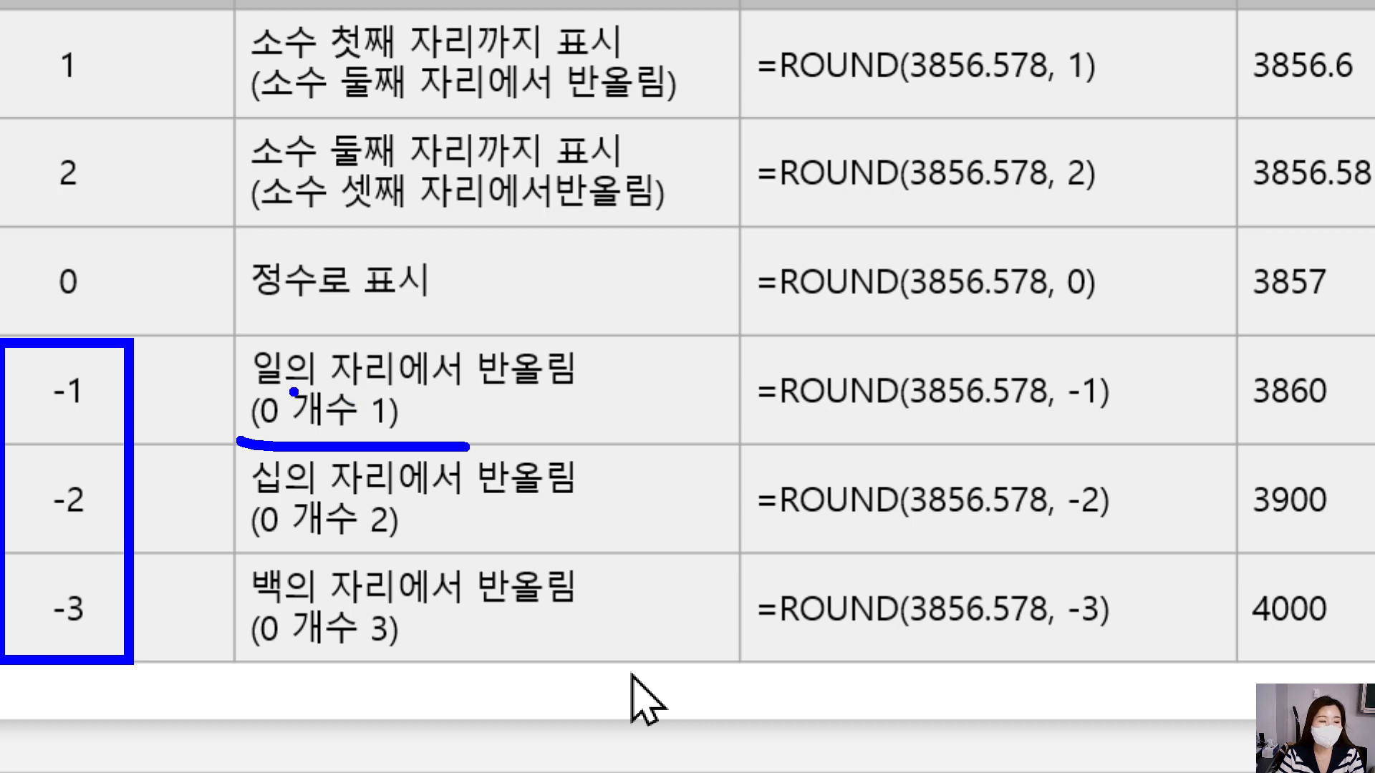
left_click_drag(573, 301, 649, 278)
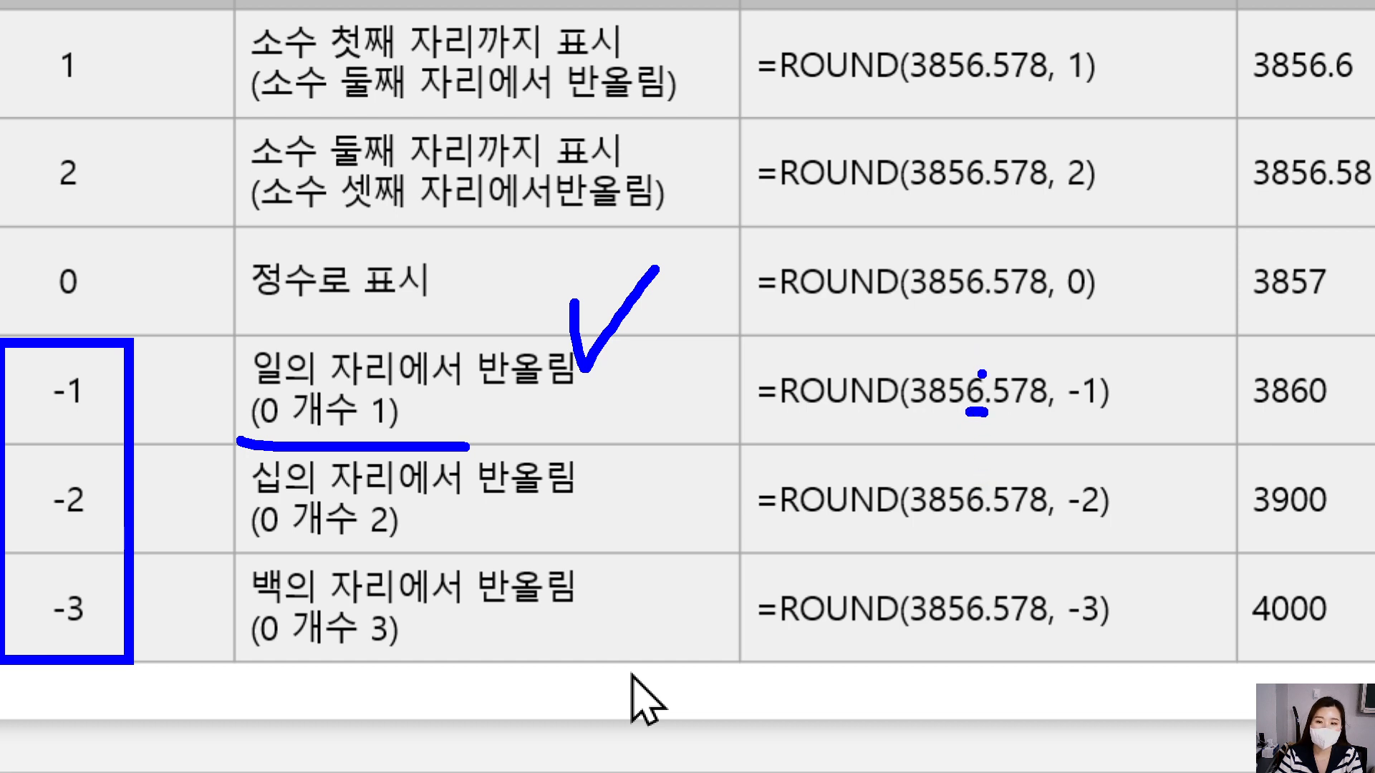
mouse_move(982, 371)
left_mouse_down()
mouse_move(992, 323)
mouse_move(958, 333)
mouse_move(957, 358)
mouse_move(985, 342)
left_mouse_up()
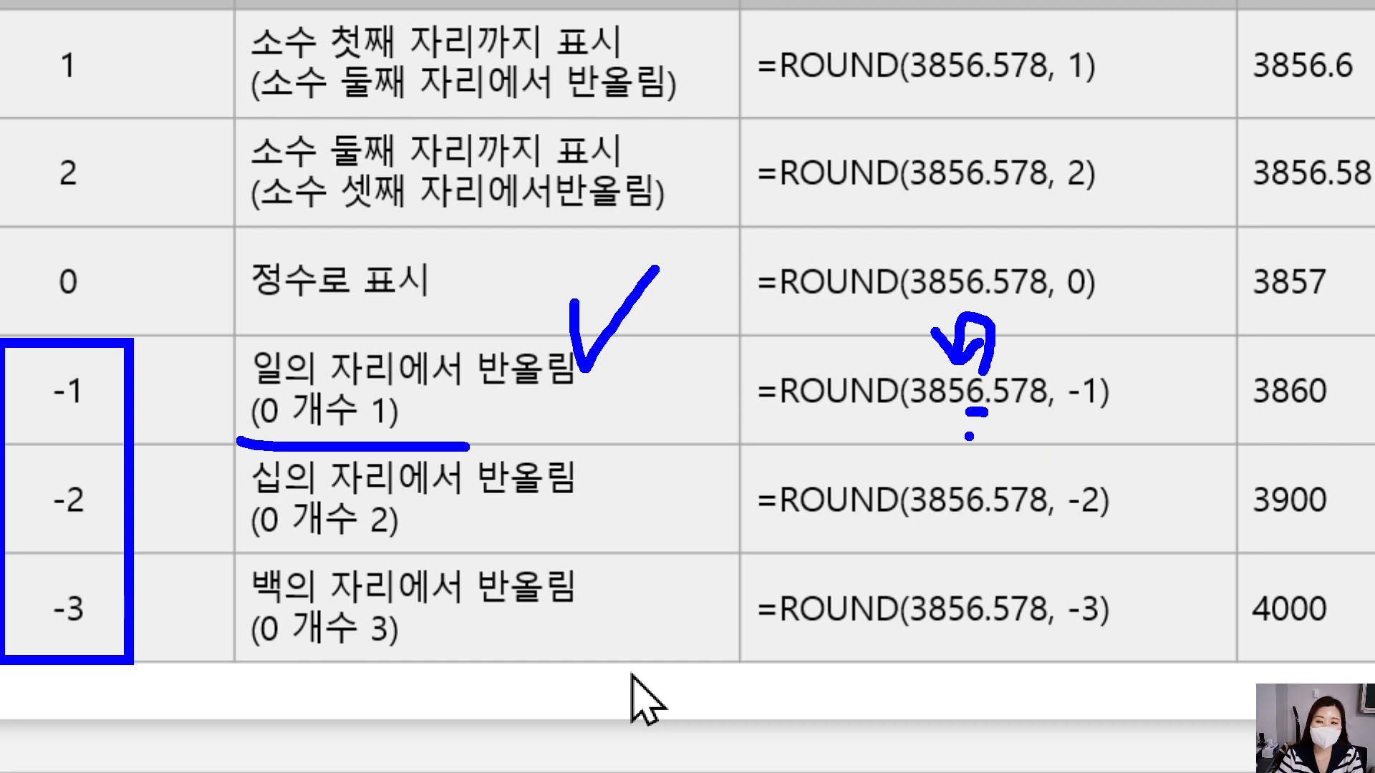
mouse_move(986, 428)
left_mouse_down()
mouse_move(1009, 462)
mouse_move(991, 430)
left_mouse_up()
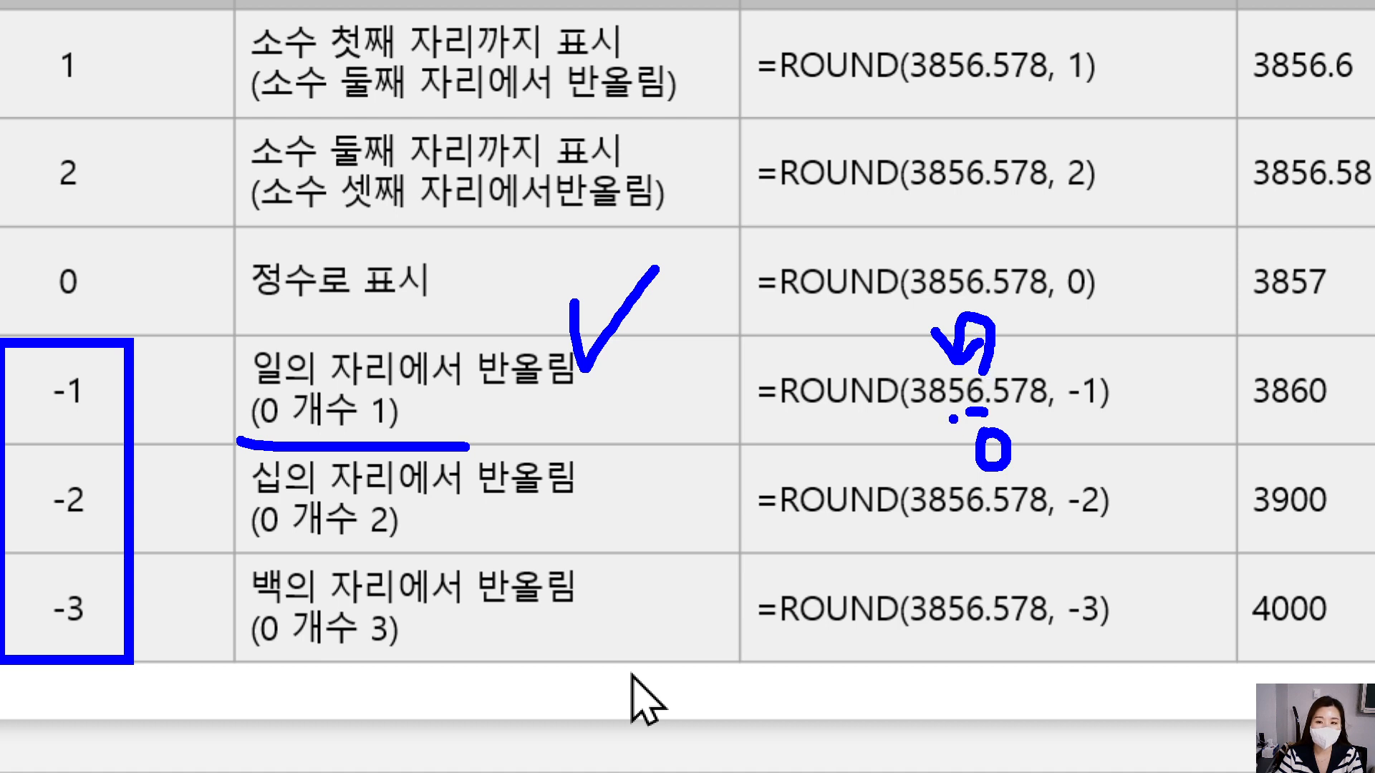
mouse_move(964, 418)
left_mouse_down()
mouse_move(946, 459)
mouse_move(958, 451)
left_mouse_up()
mouse_move(856, 426)
left_mouse_down()
mouse_move(873, 443)
mouse_move(866, 467)
left_mouse_up()
mouse_move(922, 410)
left_mouse_down()
mouse_move(910, 469)
mouse_move(932, 445)
left_mouse_up()
left_click(985, 629)
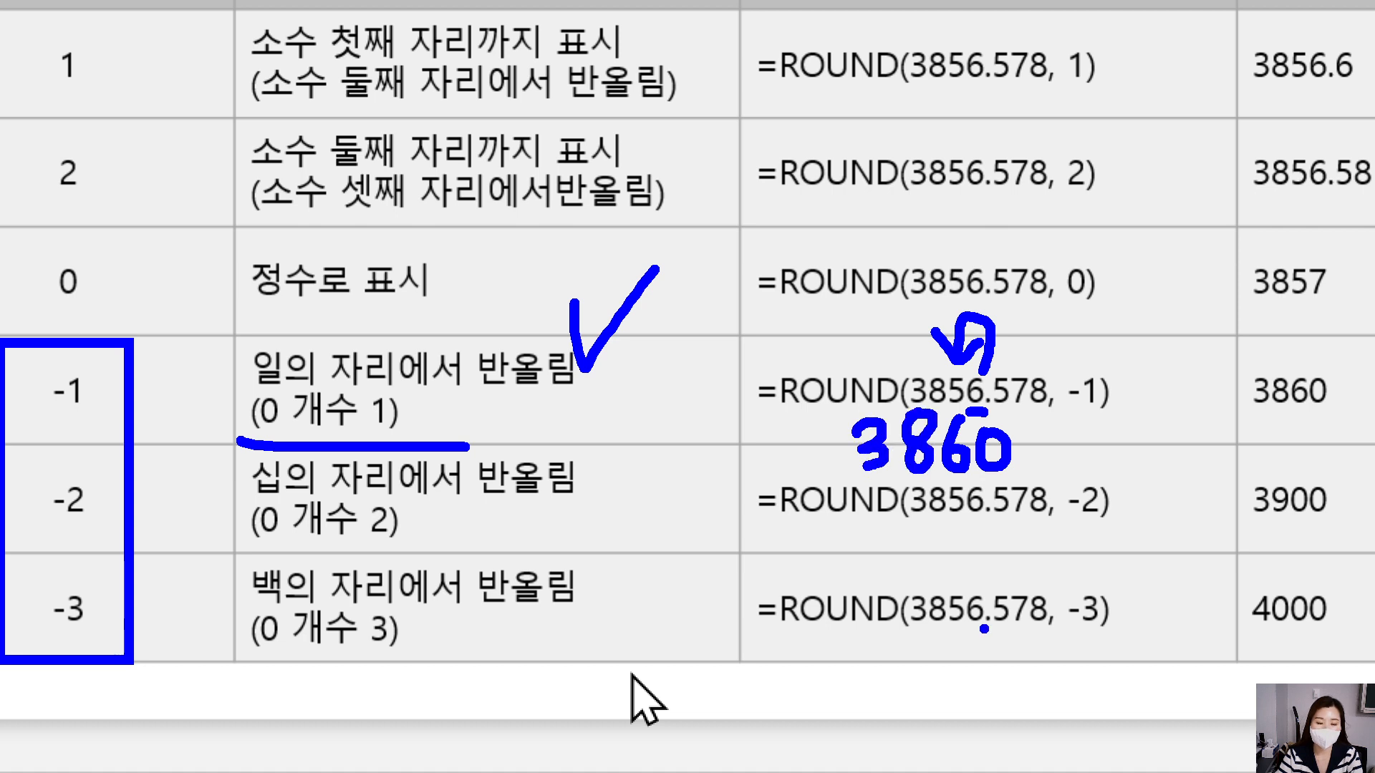
- Compare the digit values -1 and -2 with their meanings 일의 자리에서 반올림 and 십의 자리에서 반올림
left_click(578, 409)
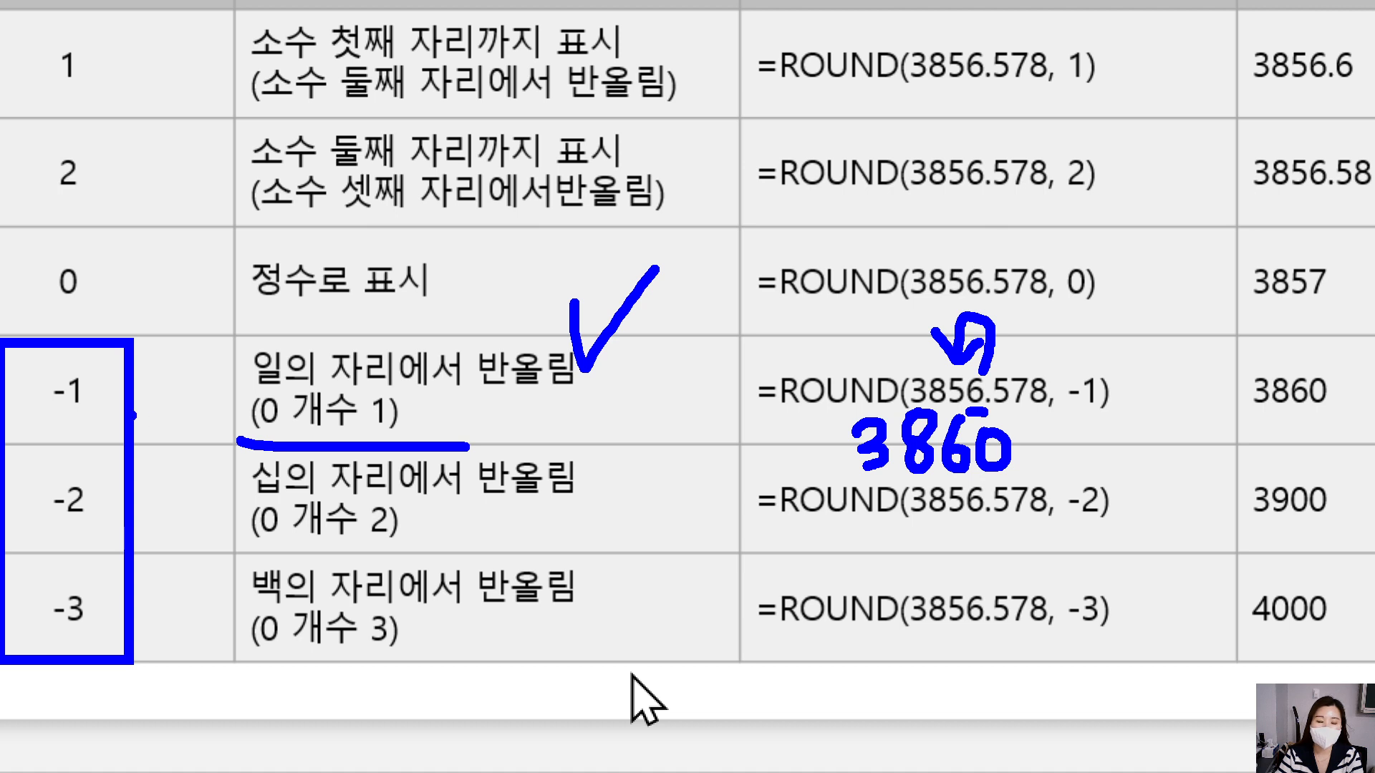
mouse_move(103, 414)
left_mouse_down()
mouse_move(55, 430)
mouse_move(44, 333)
mouse_move(136, 353)
mouse_move(61, 433)
mouse_move(149, 336)
mouse_move(107, 422)
left_mouse_up()
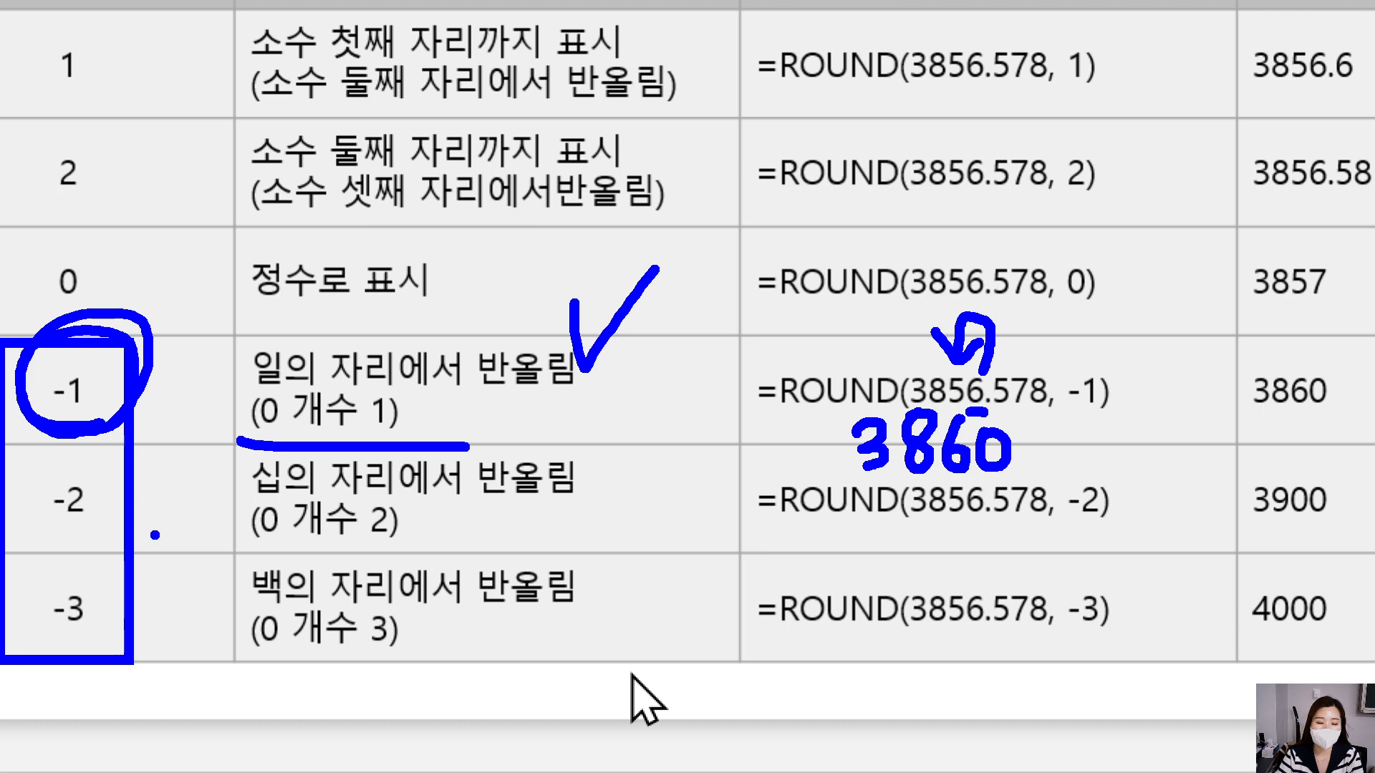
left_click_drag(36, 540, 133, 542)
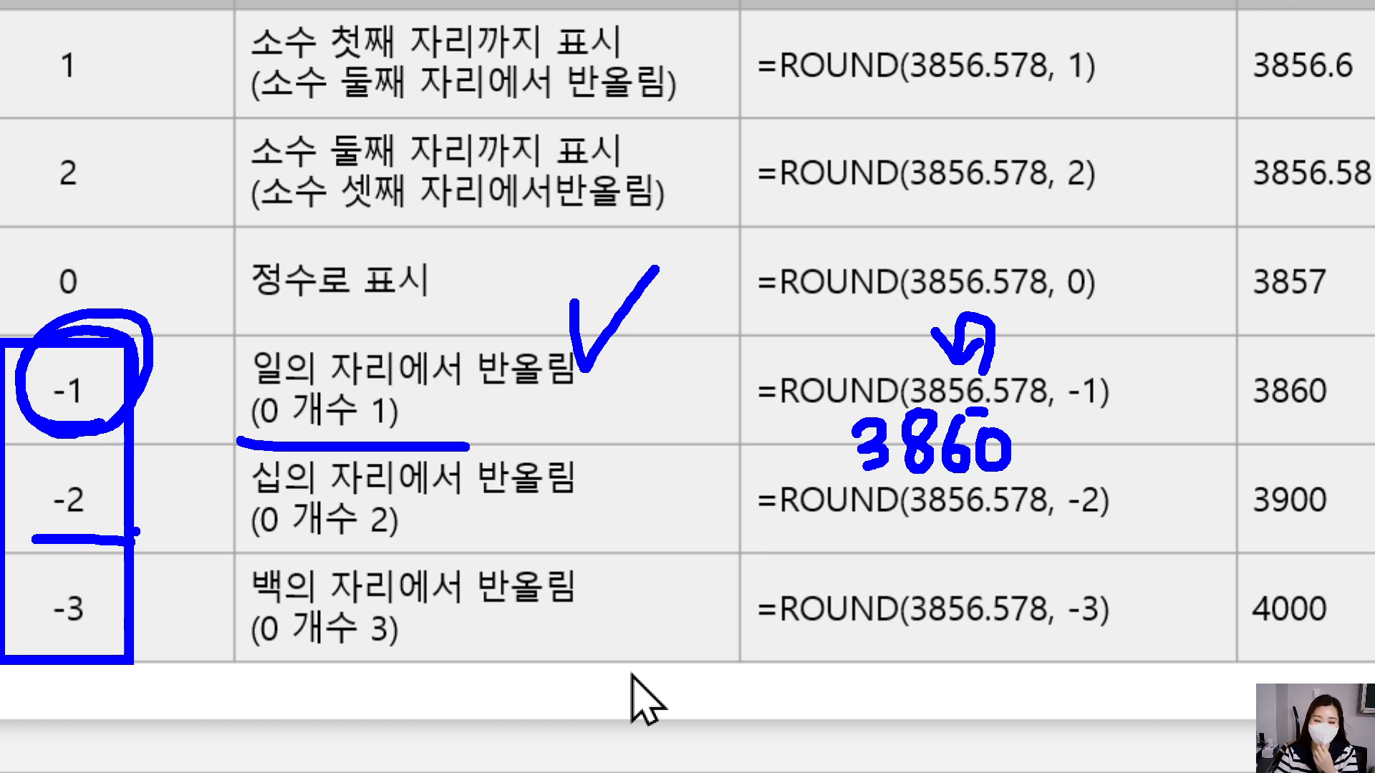
left_click_drag(593, 432, 639, 430)
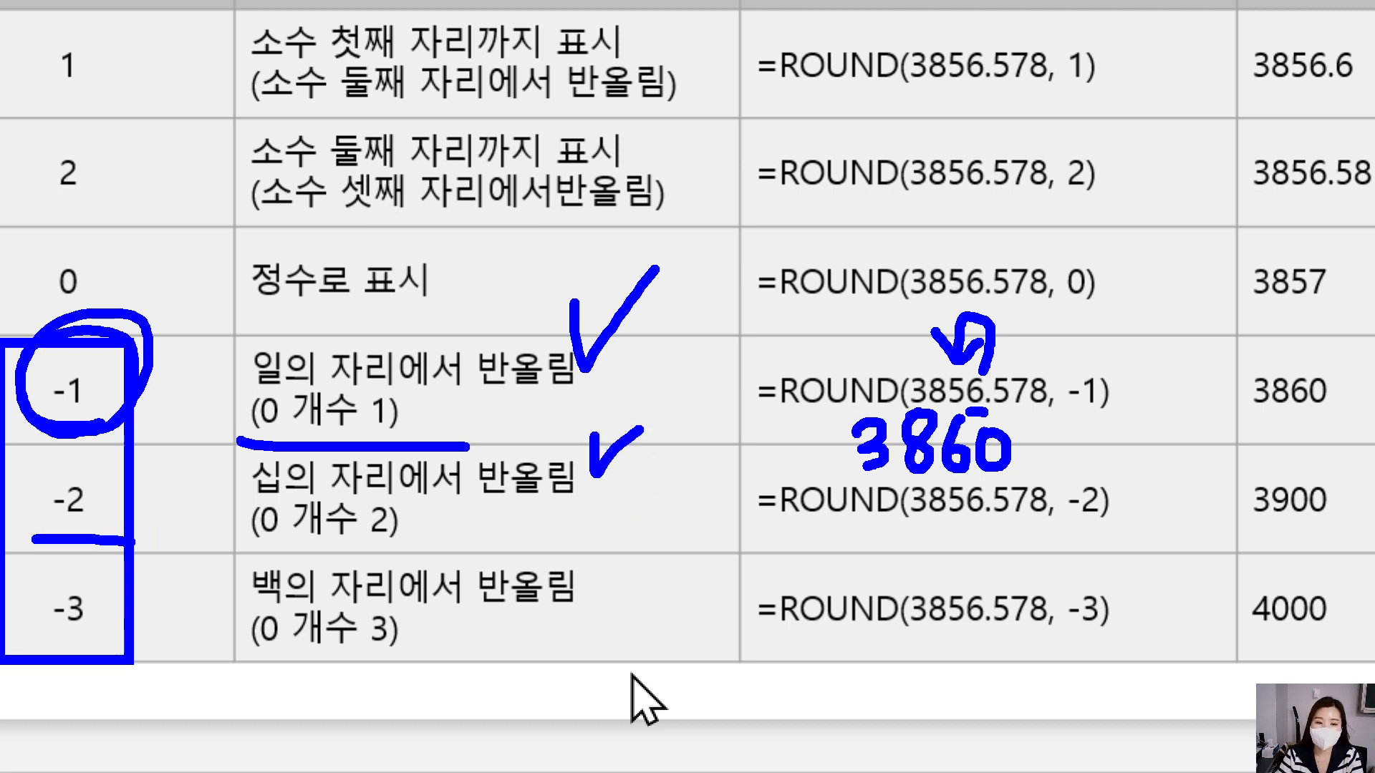
key("Escape")
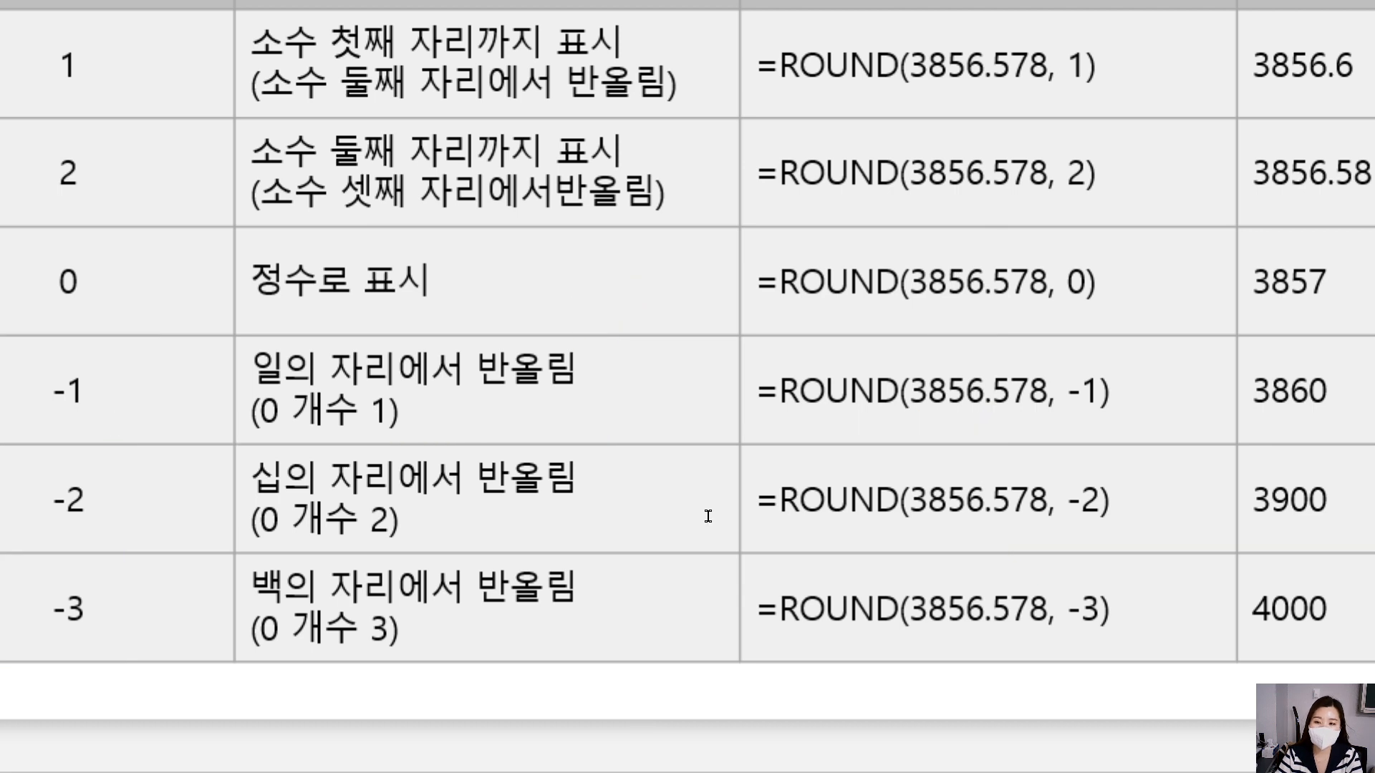
- Trace how =ROUND(3856.578, -2) rounds at the tens place, replacing two digits with 0, and relate it to the -2 digit value
key("ctrl+2")
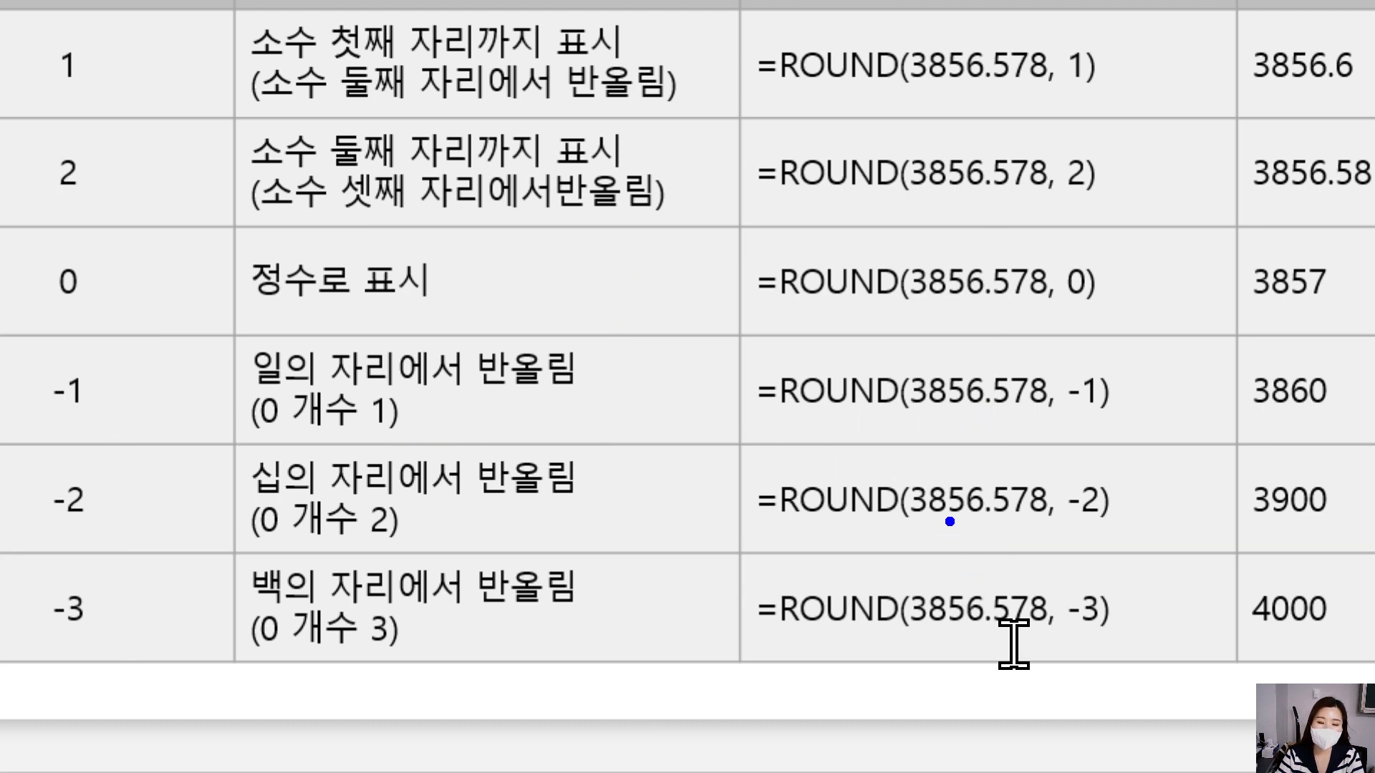
mouse_move(562, 421)
left_mouse_down()
mouse_move(568, 439)
mouse_move(633, 402)
left_mouse_up()
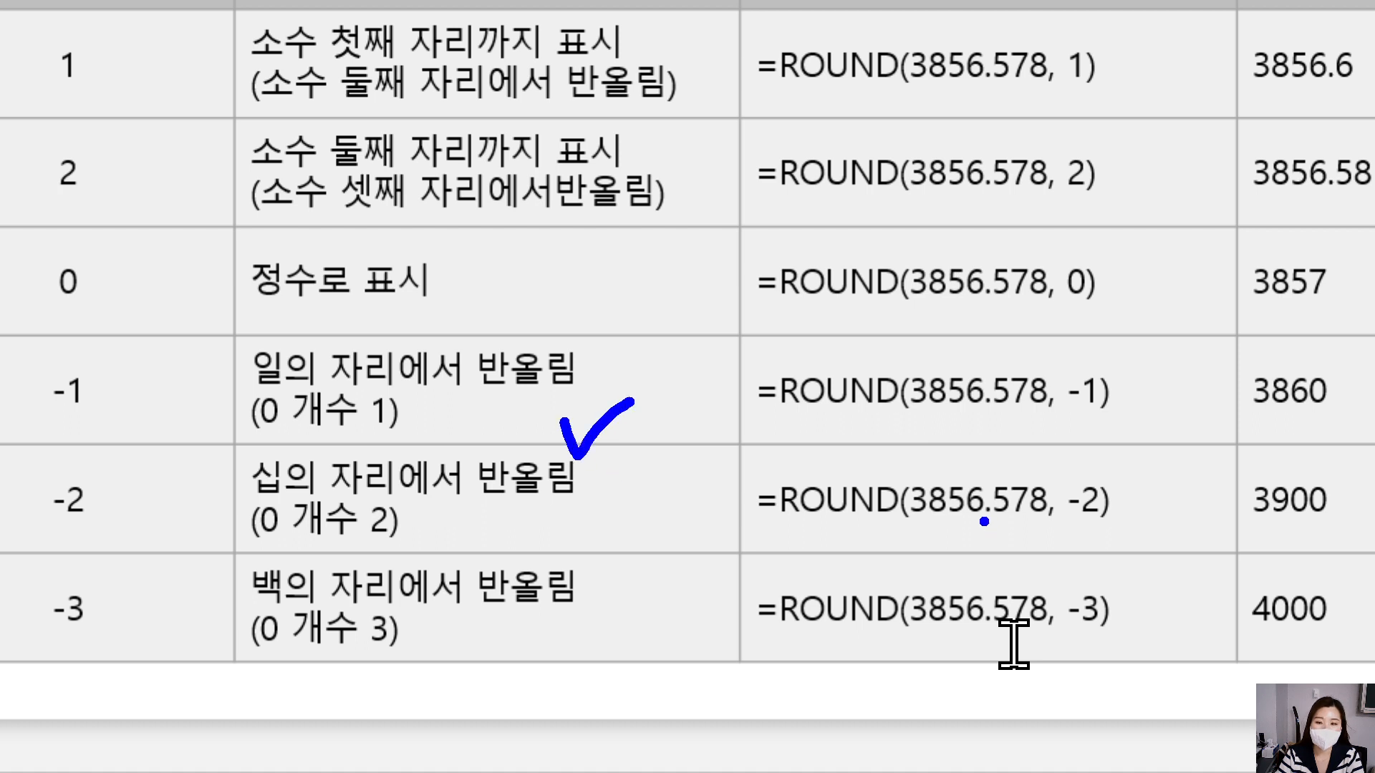
left_click_drag(949, 524, 984, 524)
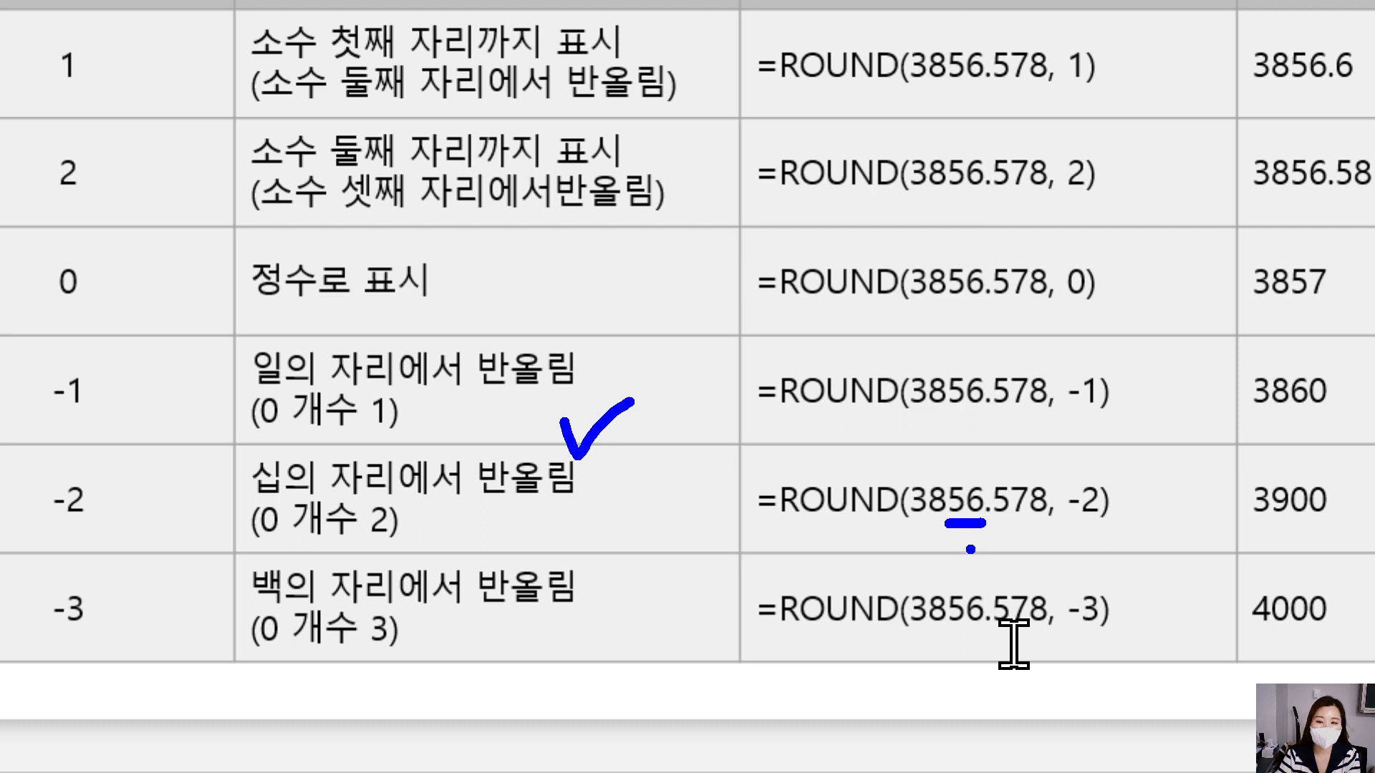
mouse_move(958, 538)
left_mouse_down()
mouse_move(953, 571)
mouse_move(965, 541)
mouse_move(999, 571)
mouse_move(992, 539)
left_mouse_up()
mouse_move(961, 475)
left_mouse_down()
mouse_move(940, 436)
mouse_move(915, 453)
mouse_move(960, 474)
left_mouse_up()
mouse_move(845, 534)
left_mouse_down()
mouse_move(878, 536)
mouse_move(868, 573)
left_mouse_up()
mouse_move(935, 520)
left_mouse_down()
mouse_move(904, 528)
mouse_move(913, 596)
mouse_move(1029, 586)
left_mouse_up()
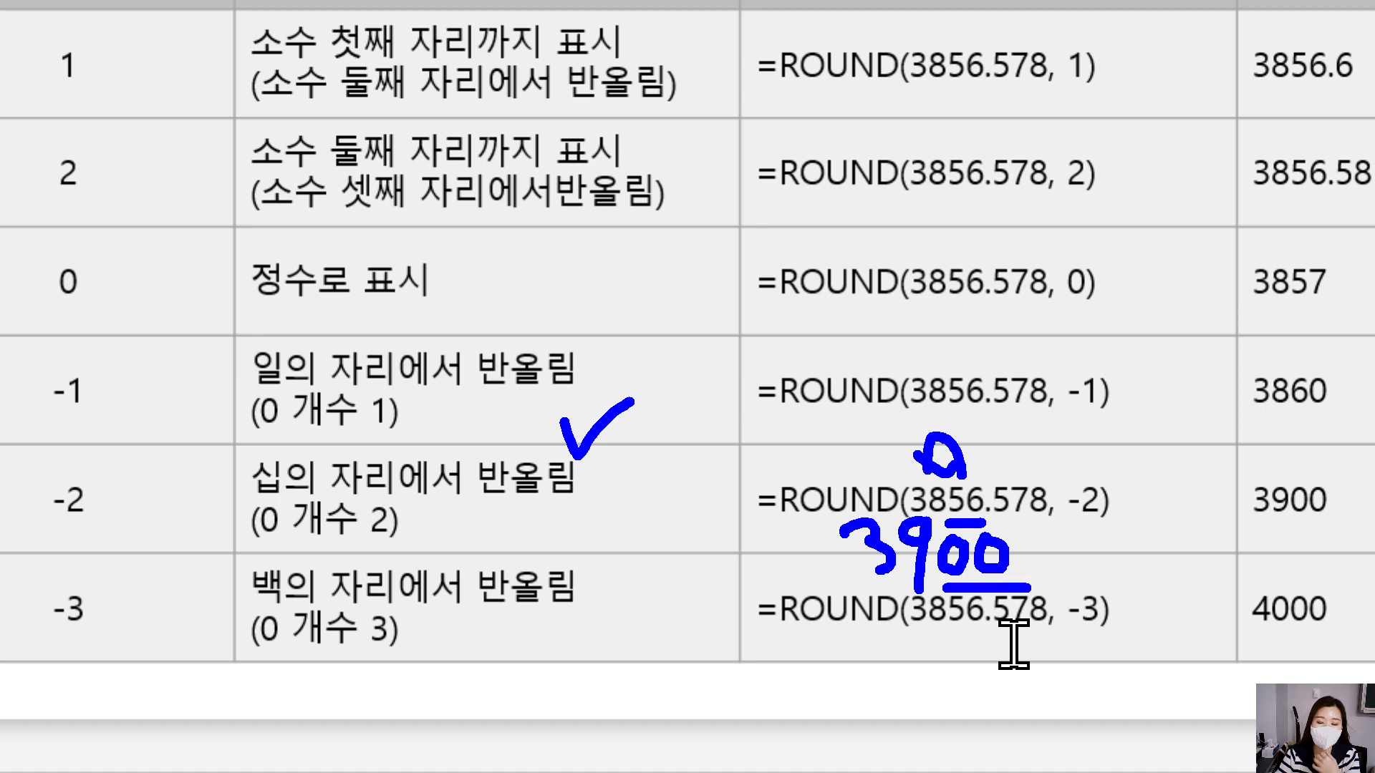
mouse_move(115, 528)
left_mouse_down()
mouse_move(61, 537)
mouse_move(86, 453)
mouse_move(115, 528)
left_mouse_up()
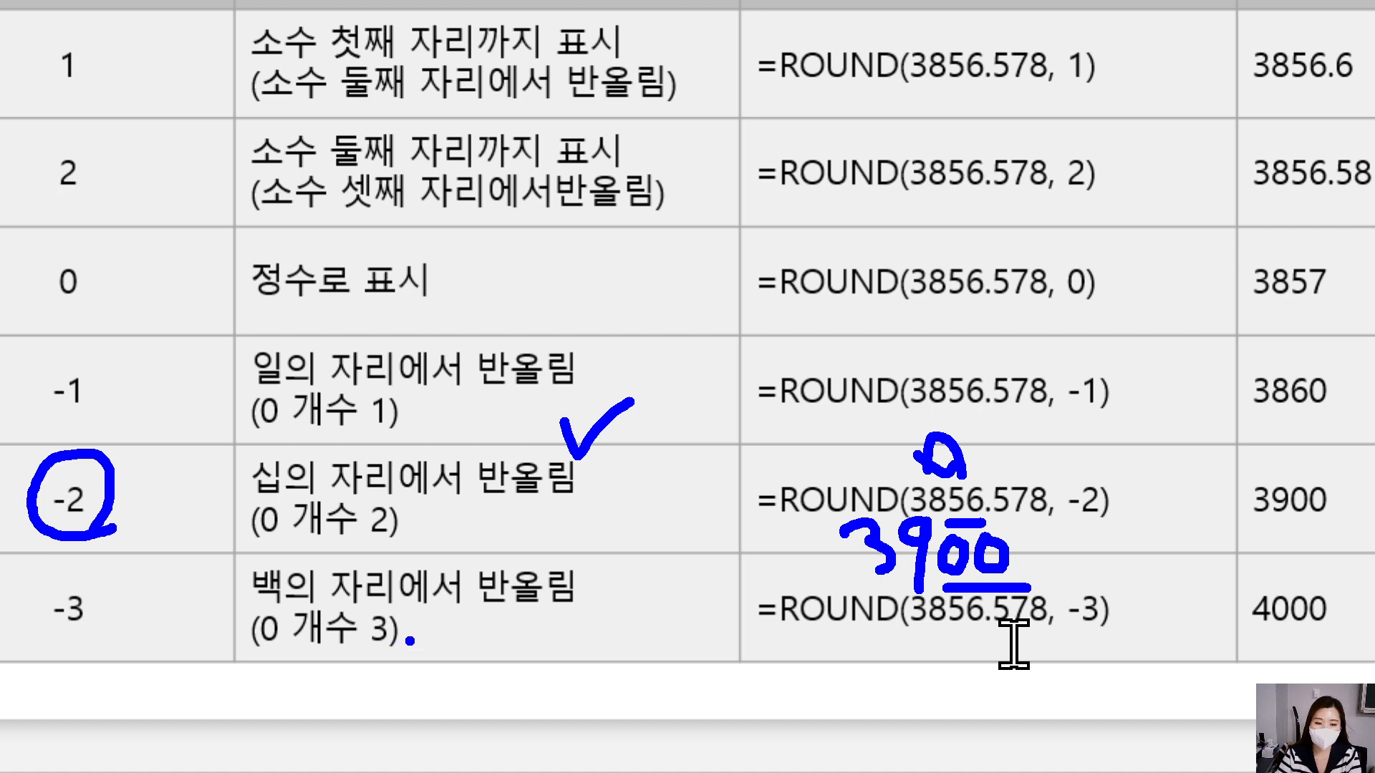
key("Escape")
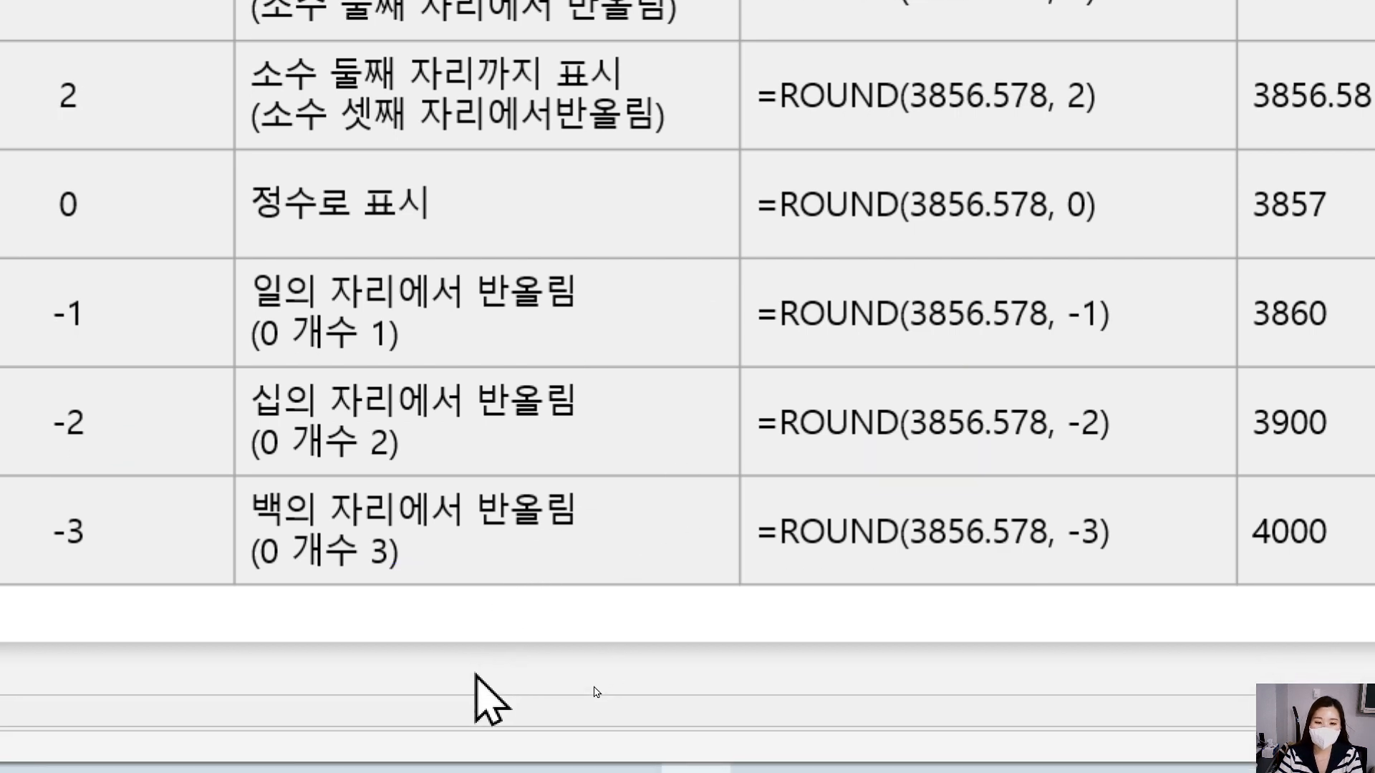
- Trace how =ROUND(3856.578, -3) rounds at the hundreds place, replacing three digits with 0, and relate it to the -3 digit value
key("ctrl+2")
left_click_drag(251, 534, 607, 530)
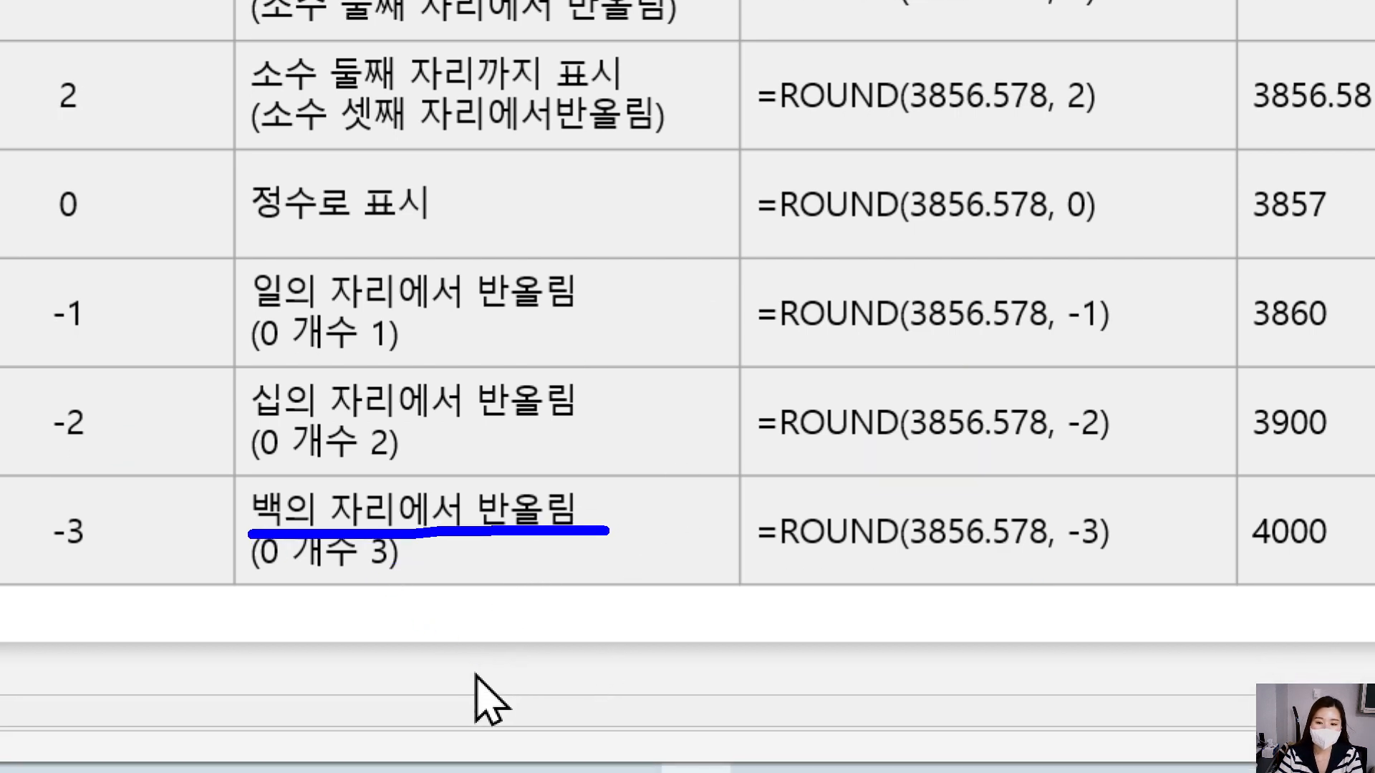
left_click_drag(933, 552, 967, 550)
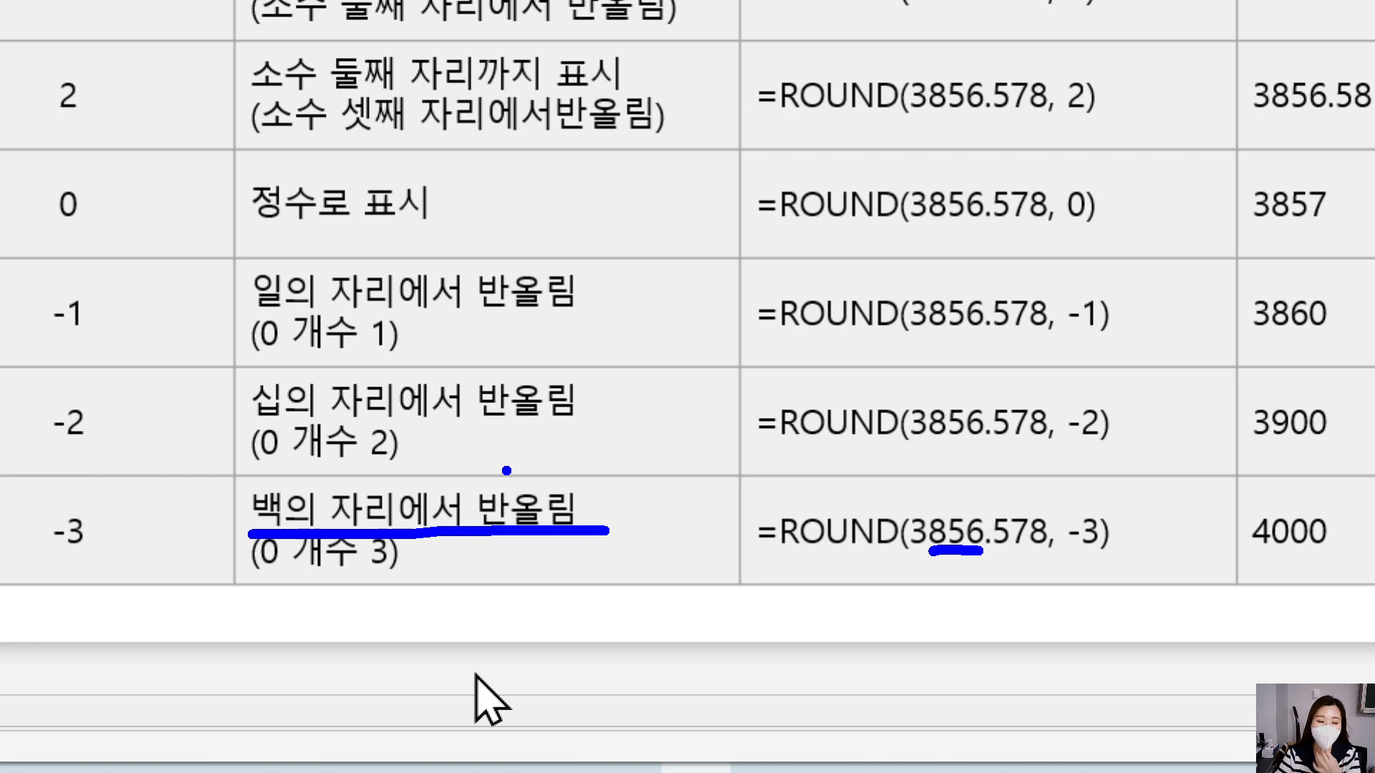
left_click_drag(516, 444, 557, 469)
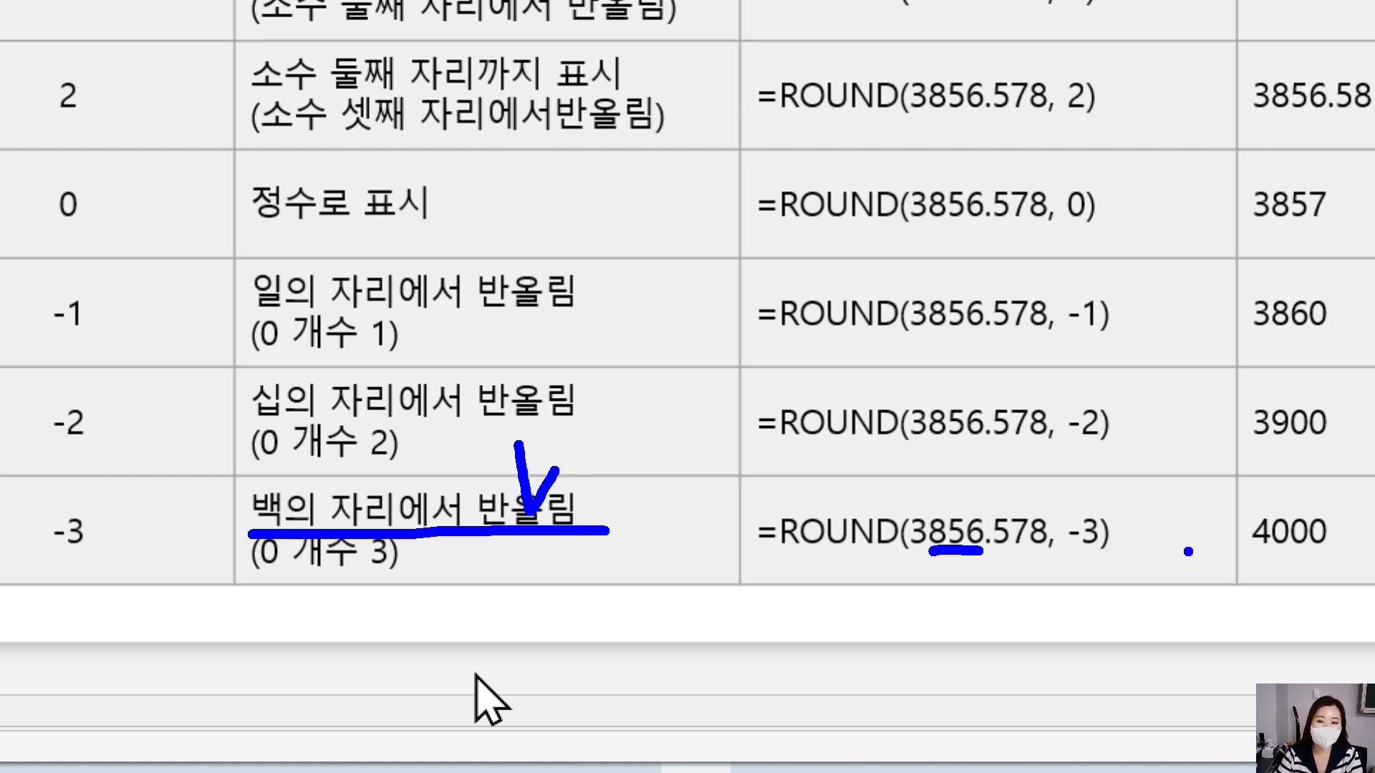
mouse_move(947, 585)
left_mouse_down()
mouse_move(931, 585)
mouse_move(1001, 614)
mouse_move(1017, 583)
left_mouse_up()
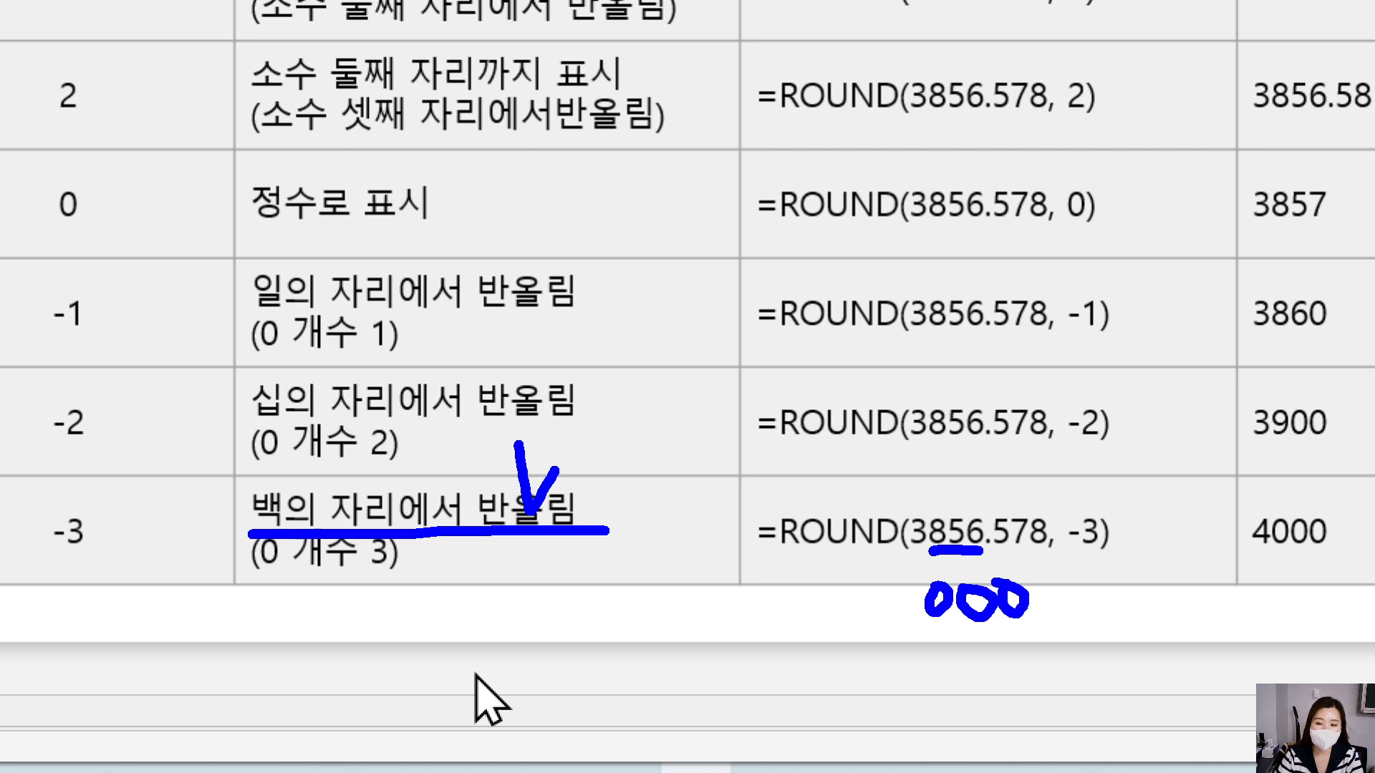
mouse_move(938, 513)
left_mouse_down()
mouse_move(938, 476)
mouse_move(911, 470)
mouse_move(911, 506)
left_mouse_up()
mouse_move(877, 566)
left_mouse_down()
mouse_move(894, 611)
mouse_move(913, 608)
left_mouse_up()
left_click_drag(891, 568, 883, 648)
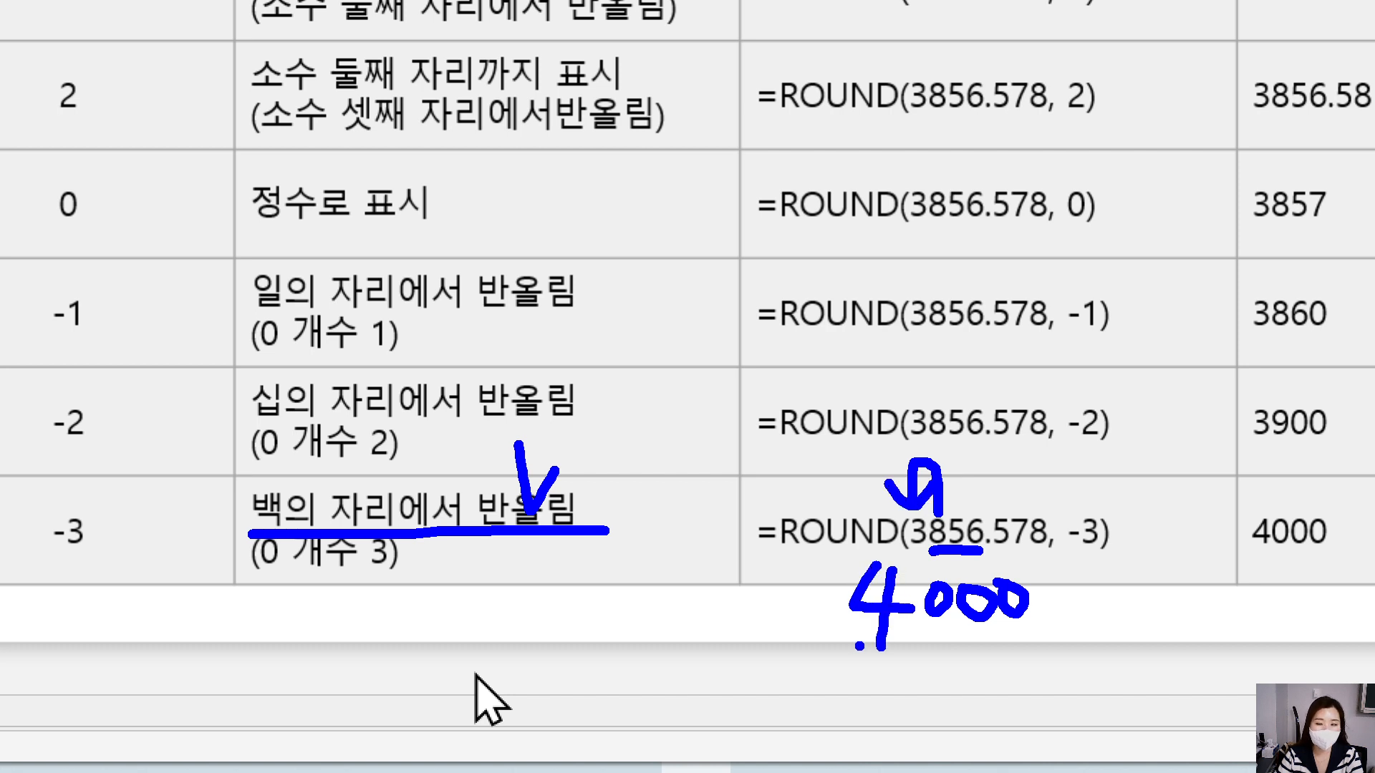
mouse_move(1090, 607)
left_mouse_down()
mouse_move(1155, 616)
mouse_move(1150, 652)
left_mouse_up()
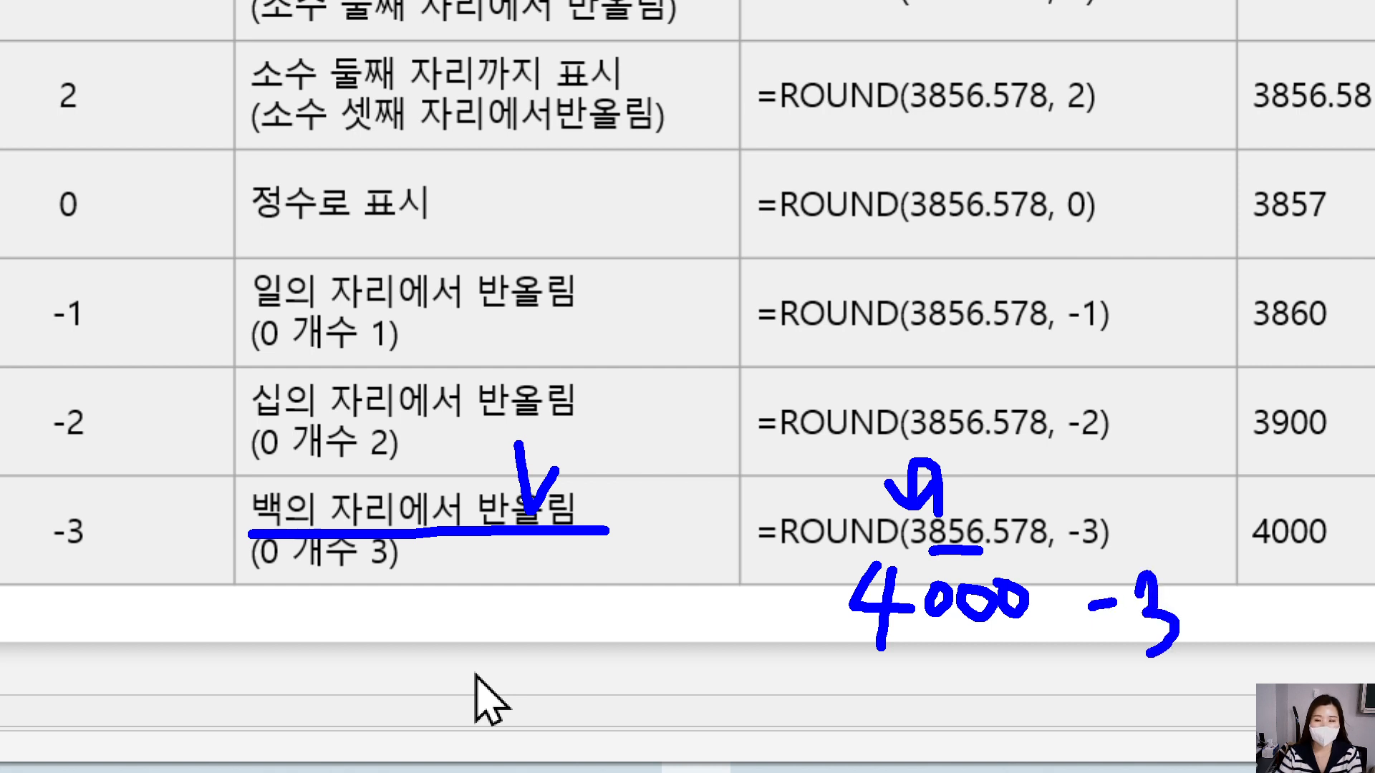
- Compare the meanings 소수 첫째 자리까지 표시 and 소수 둘째 자리까지 표시 with the digits 1 and 2 in their ROUND formulas
key("Escape")
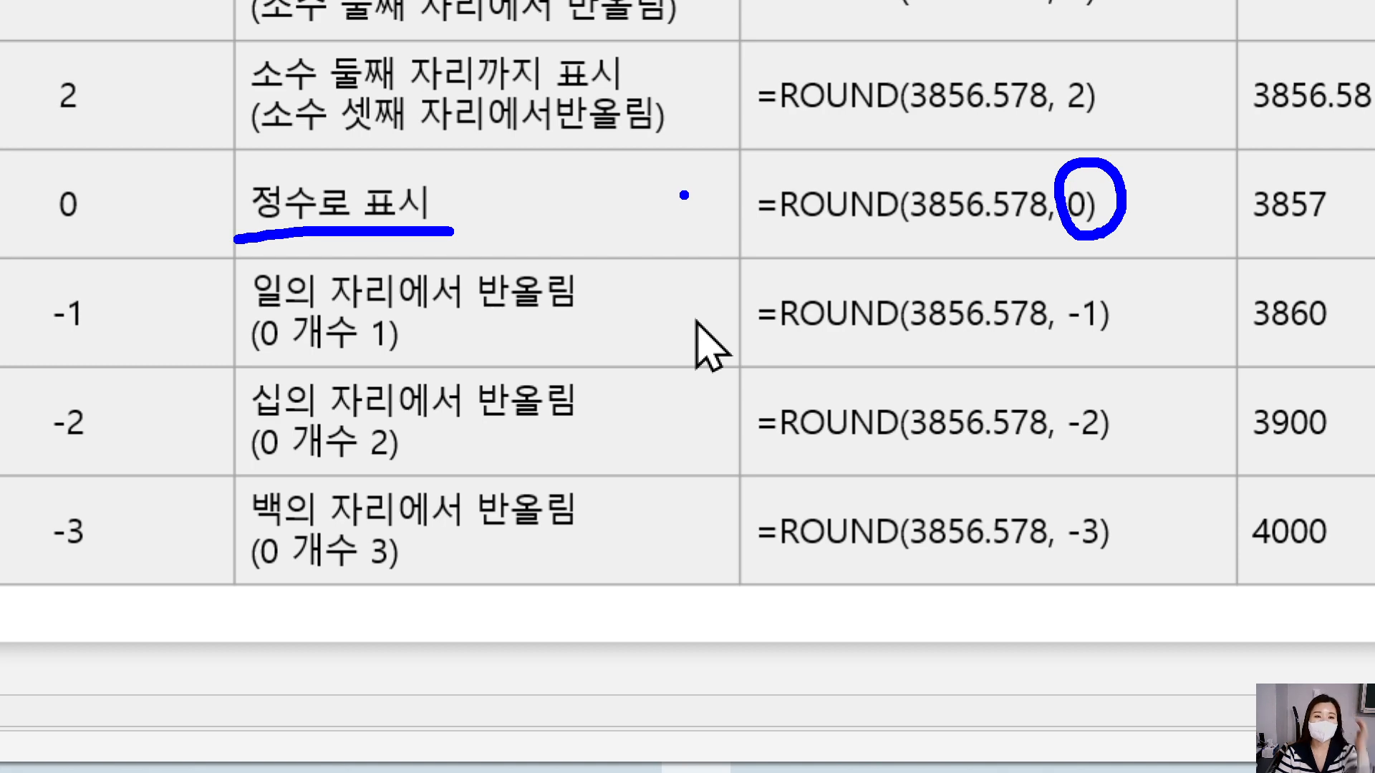
key("Escape")
scroll(676, 378, "up", 3)
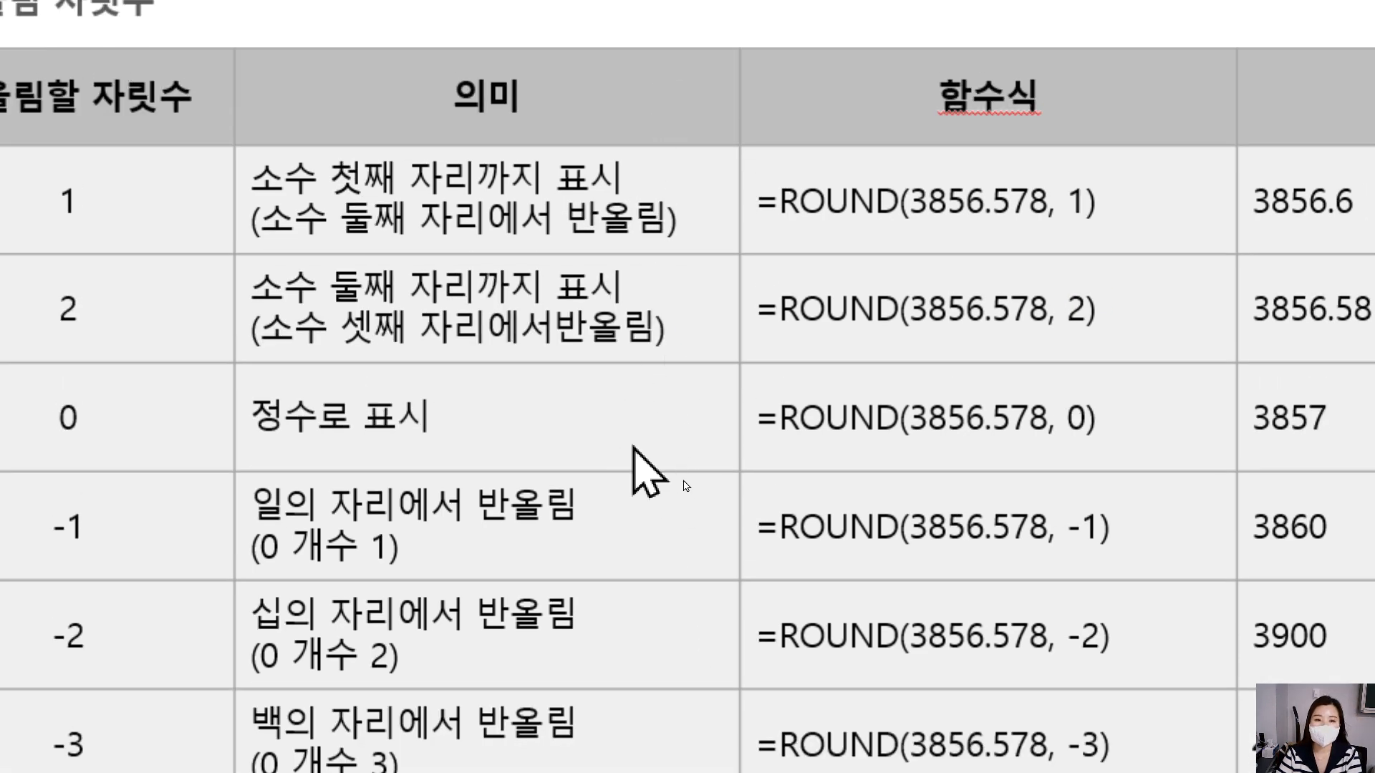
mouse_move(316, 127)
left_mouse_down()
mouse_move(333, 159)
mouse_move(402, 206)
left_mouse_up()
left_click_drag(550, 131, 633, 202)
left_click_drag(352, 63, 434, 30)
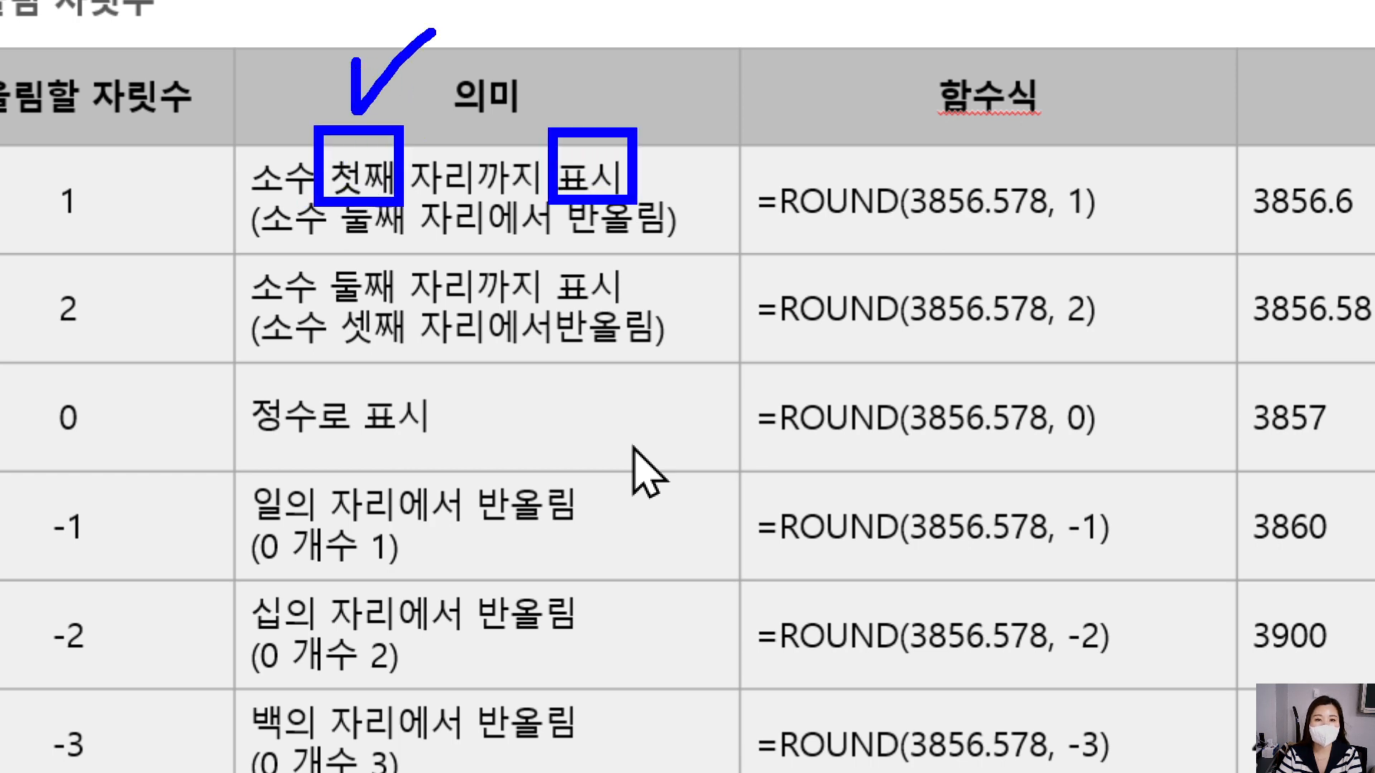
mouse_move(393, 127)
left_mouse_down()
mouse_move(802, 10)
mouse_move(1069, 118)
mouse_move(1074, 179)
left_mouse_up()
left_click_drag(1047, 140, 1114, 129)
left_click_drag(325, 239, 325, 258)
mouse_move(545, 254)
left_mouse_down()
mouse_move(642, 313)
mouse_move(1045, 247)
mouse_move(1077, 283)
left_mouse_up()
left_click_drag(1050, 266, 1093, 258)
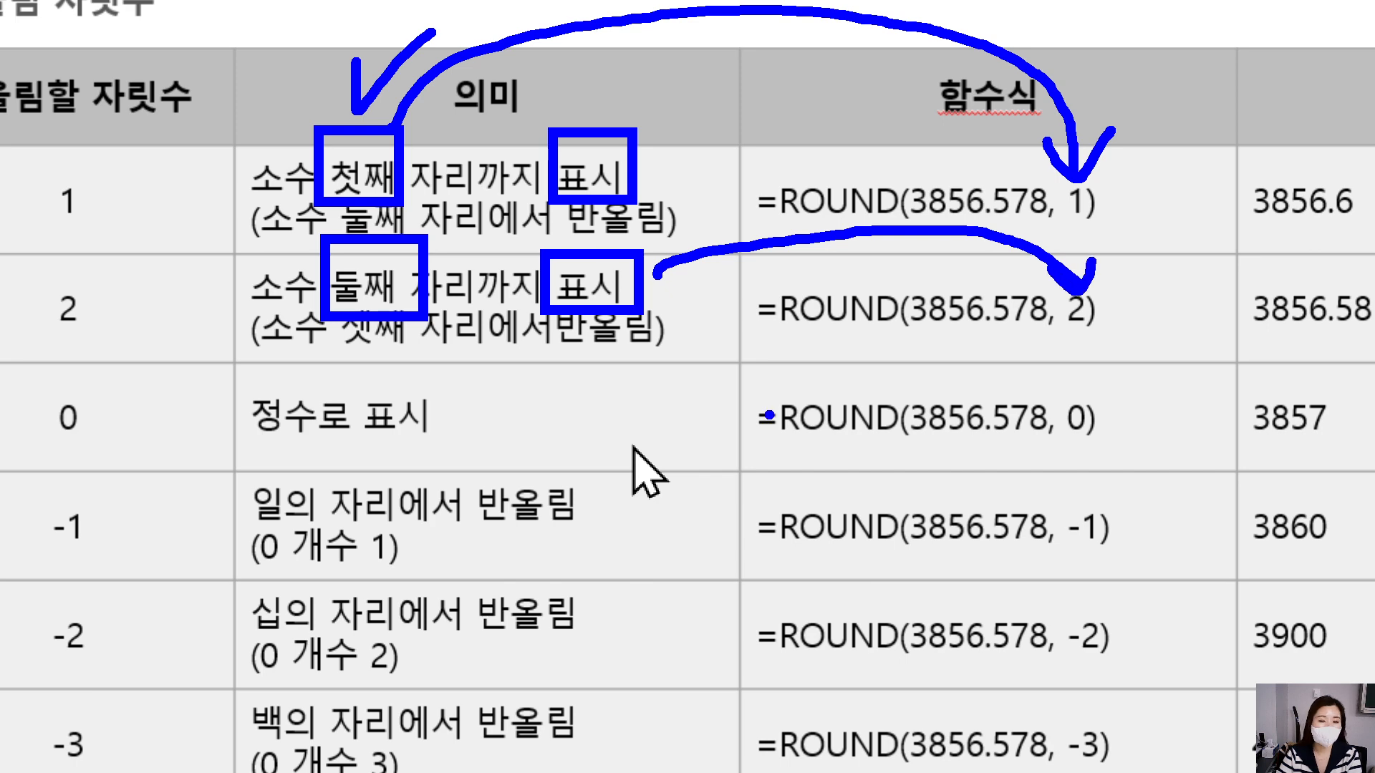
key("Escape")
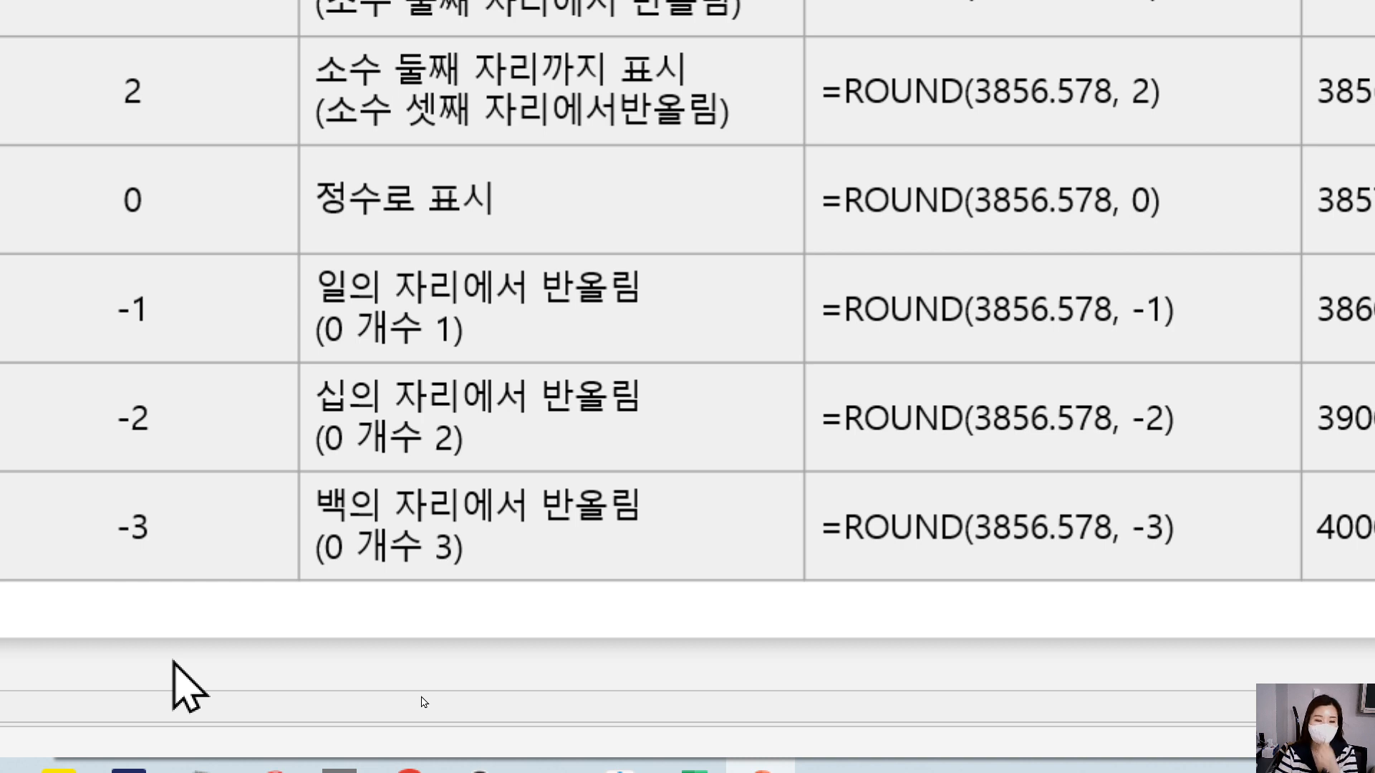
- Examine how rounding at 일의, 십의 and 백의 자리 produces one, two and three trailing zeros
left_click(171, 658)
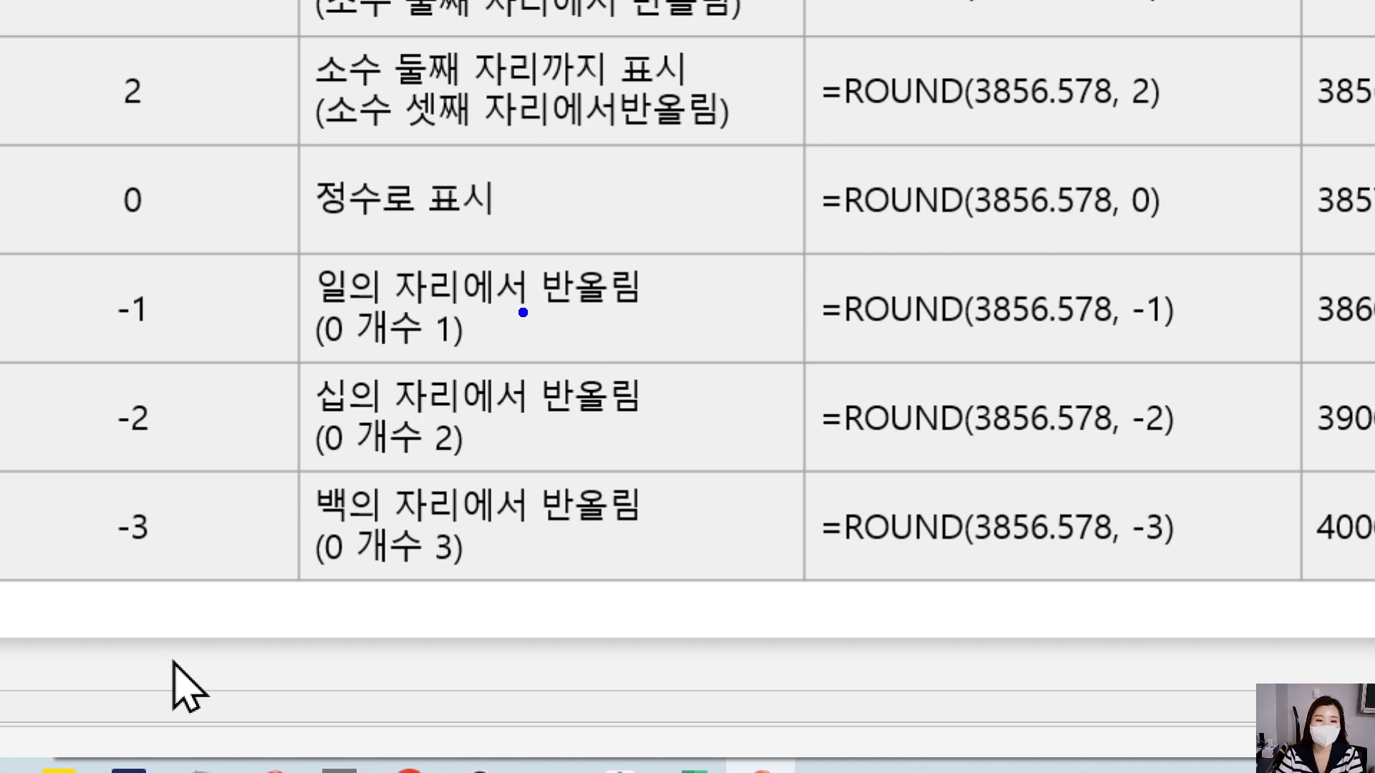
left_click_drag(304, 311, 692, 311)
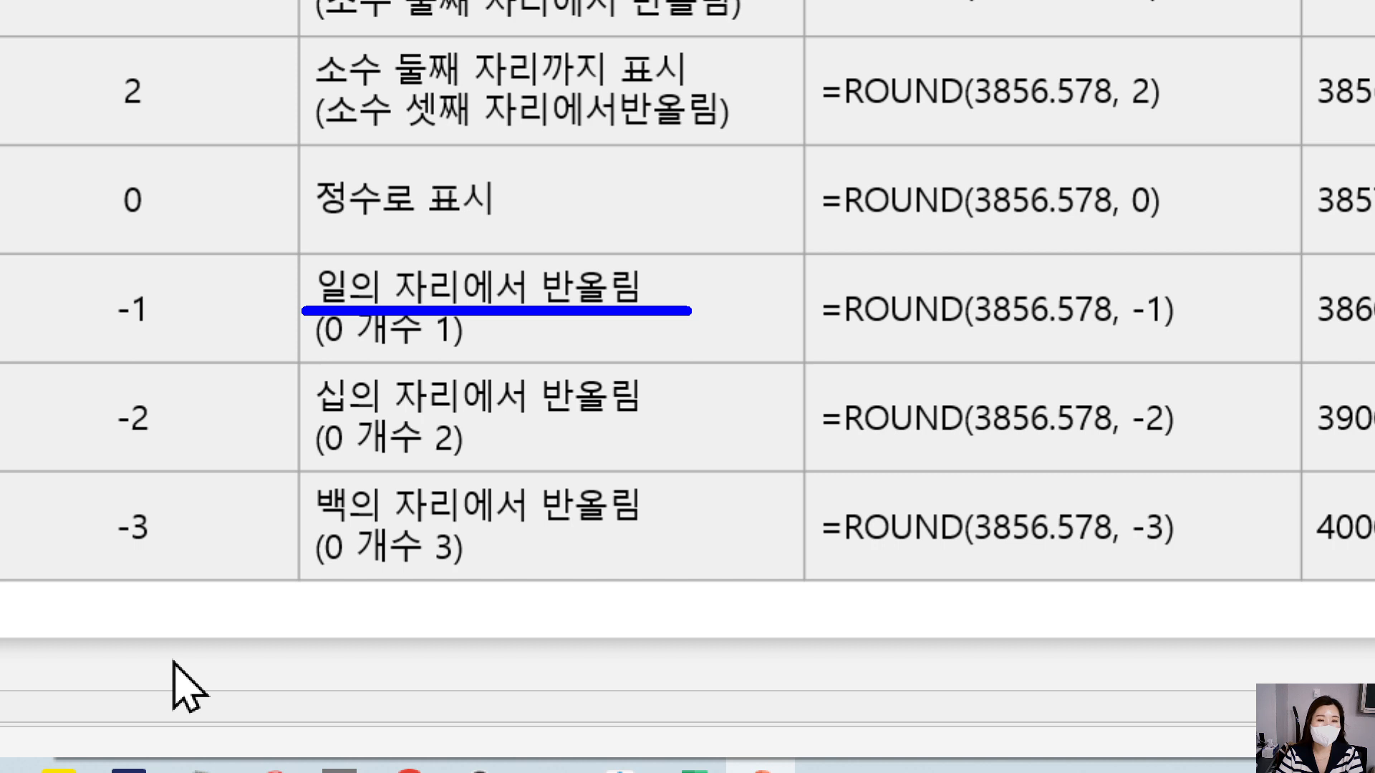
mouse_move(387, 309)
left_mouse_down()
mouse_move(288, 276)
mouse_move(366, 231)
mouse_move(388, 309)
left_mouse_up()
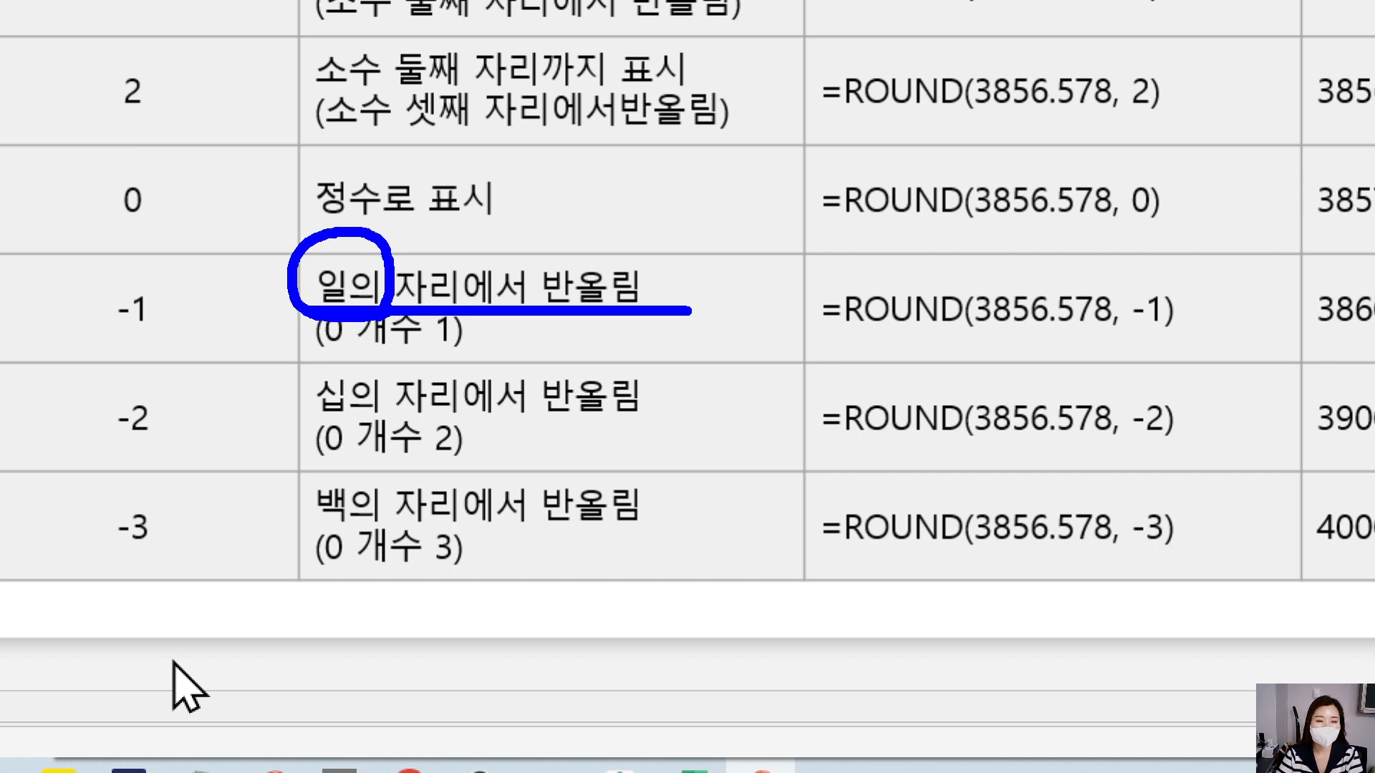
mouse_move(729, 256)
left_mouse_down()
mouse_move(722, 315)
mouse_move(732, 258)
left_mouse_up()
left_click_drag(304, 417, 640, 417)
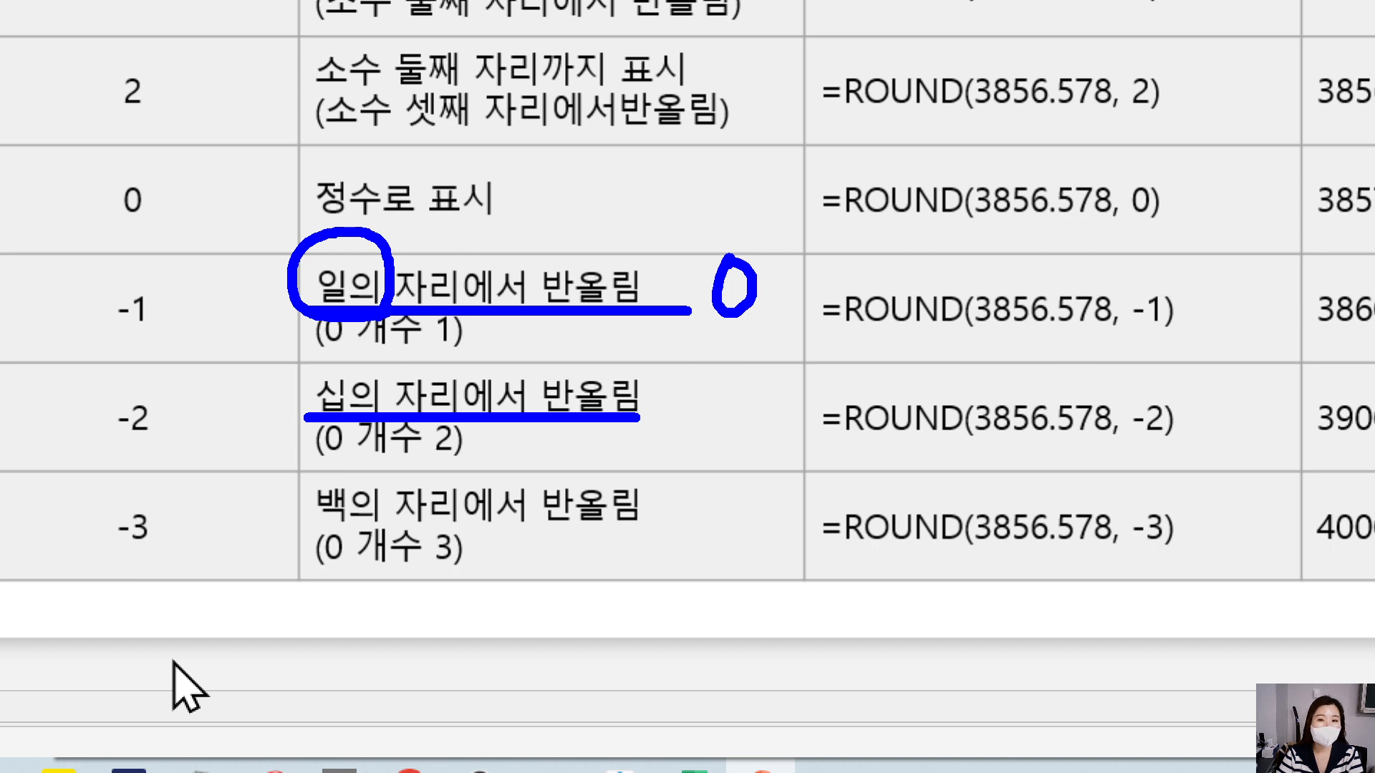
mouse_move(689, 373)
left_mouse_down()
mouse_move(696, 420)
mouse_move(675, 373)
mouse_move(750, 370)
left_mouse_up()
left_click_drag(291, 530, 688, 525)
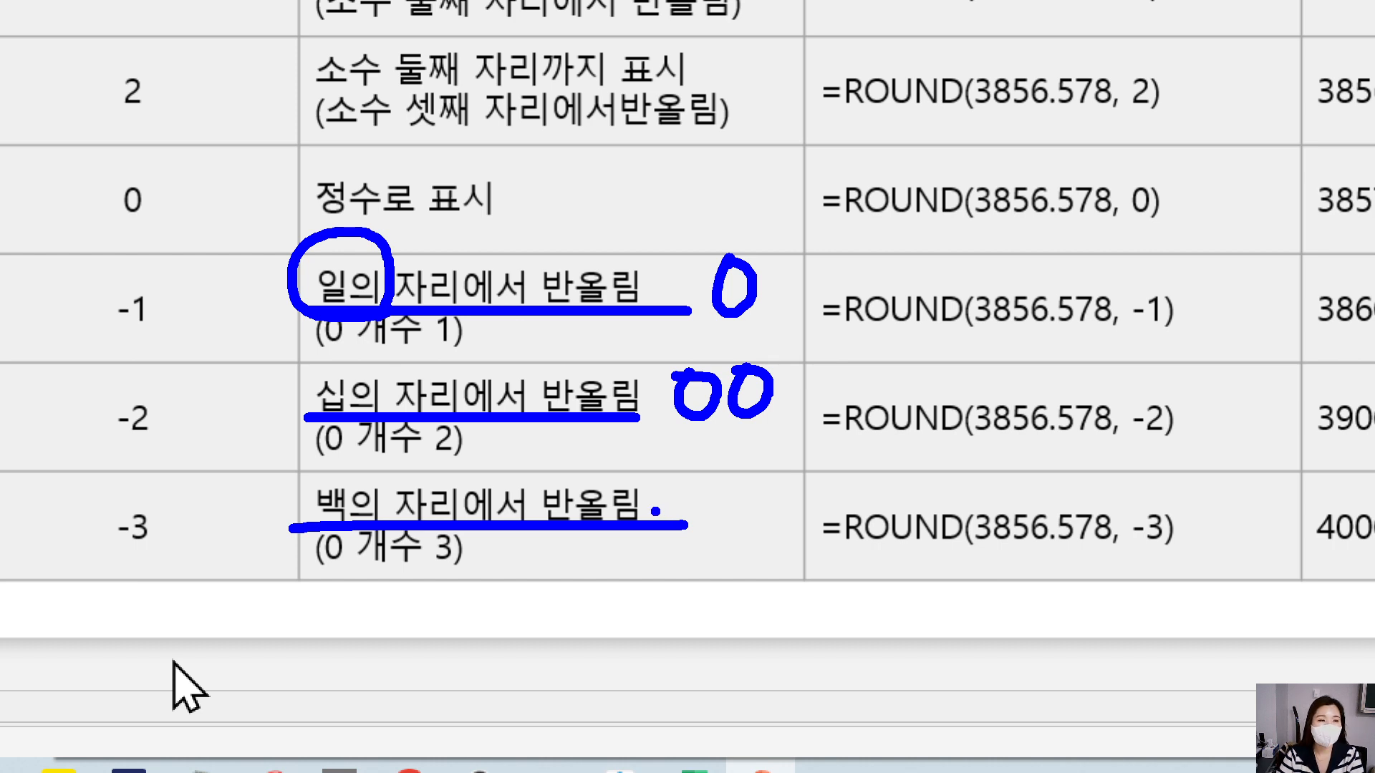
mouse_move(681, 475)
left_mouse_down()
mouse_move(663, 477)
mouse_move(734, 514)
mouse_move(745, 487)
left_mouse_up()
left_click_drag(764, 479, 787, 469)
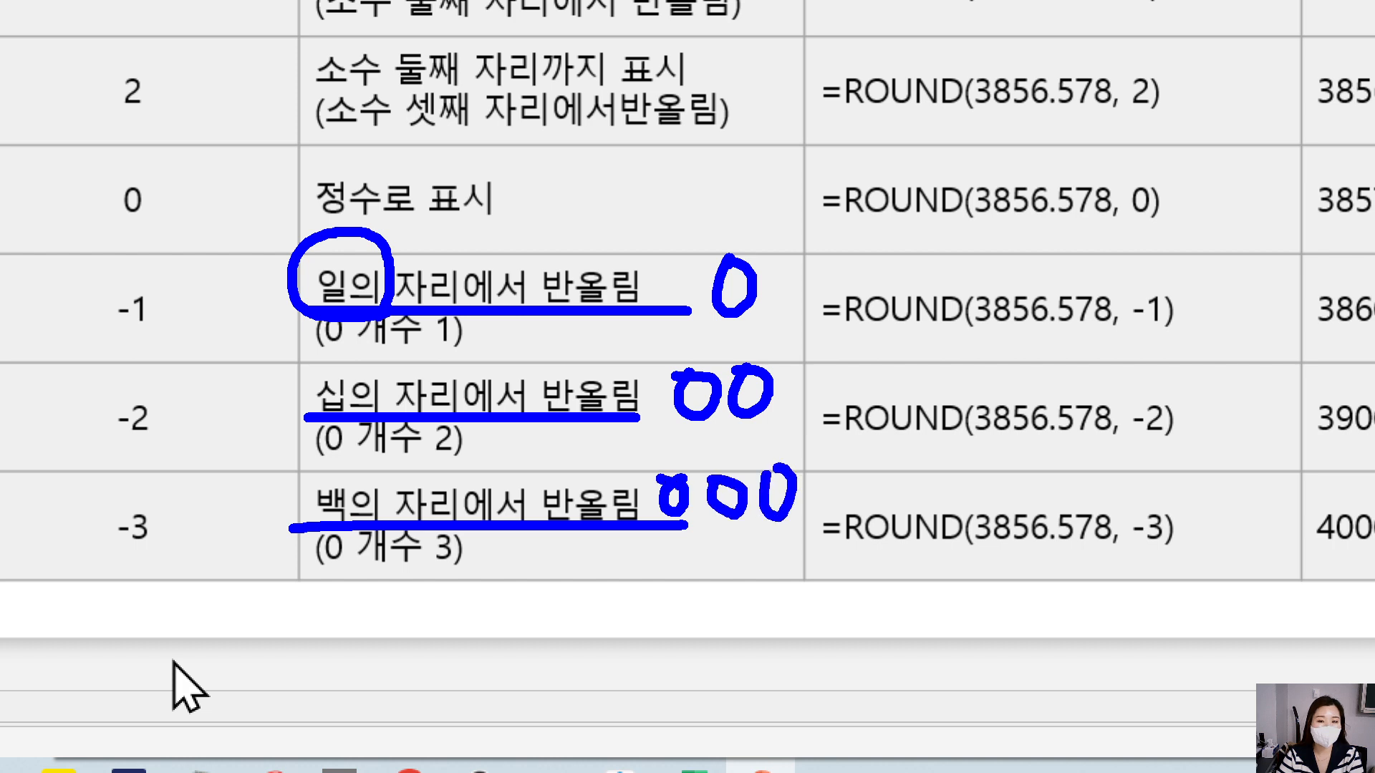
- Relate the number of trailing zeros in each row to the digit values -1, -2 and -3
mouse_move(198, 348)
left_mouse_down()
mouse_move(88, 351)
mouse_move(172, 358)
left_mouse_up()
mouse_move(184, 424)
left_mouse_down()
mouse_move(121, 358)
mouse_move(190, 460)
left_mouse_up()
mouse_move(175, 560)
left_mouse_down()
mouse_move(122, 563)
mouse_move(170, 558)
left_mouse_up()
left_click(163, 512)
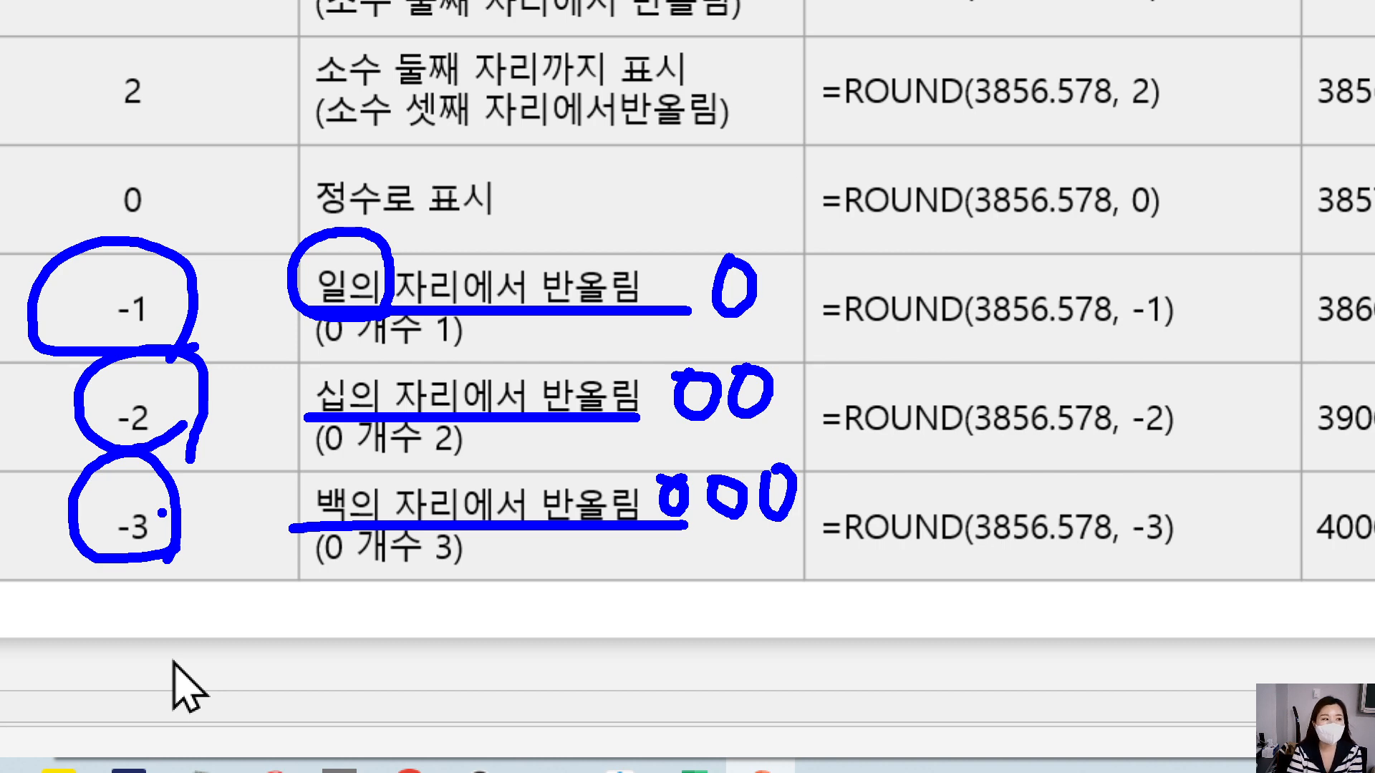
key("Escape")
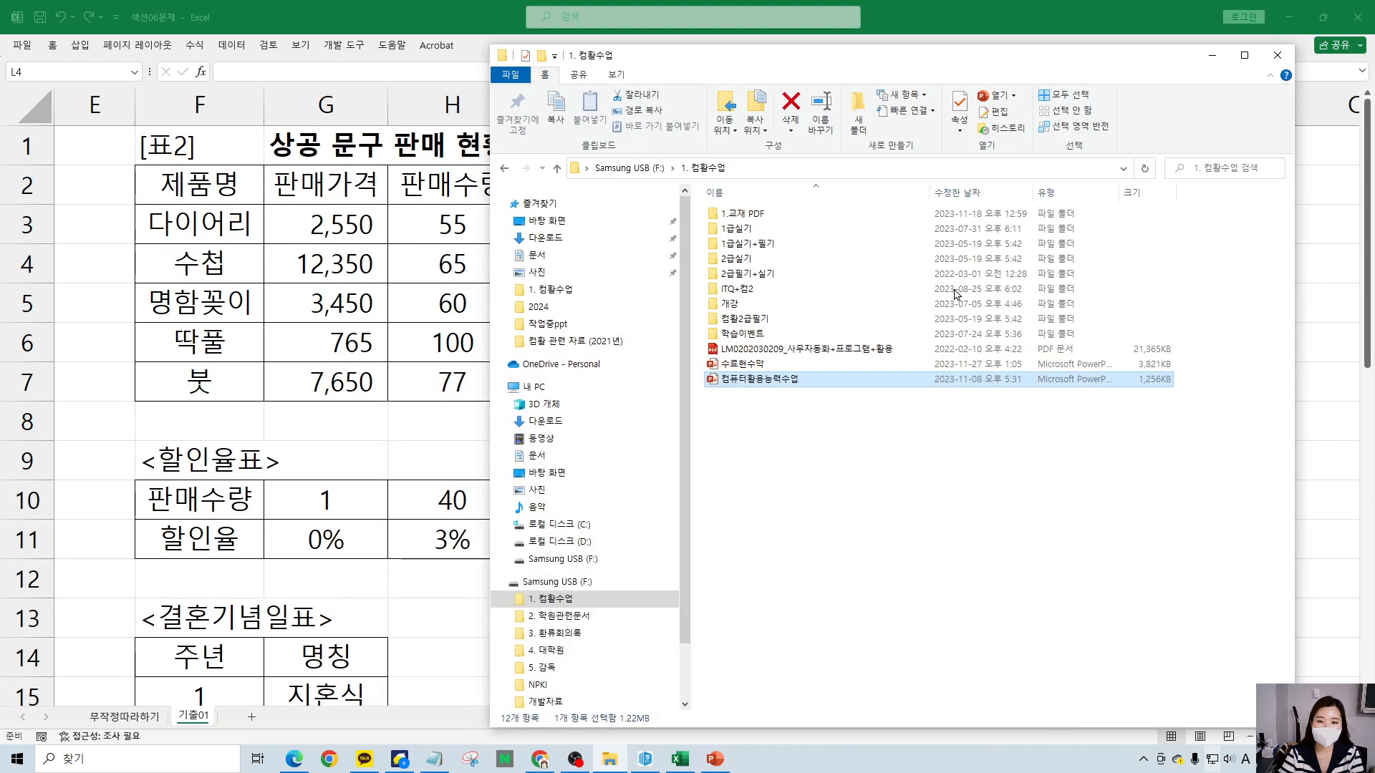
- Switch to the exercise PDF and read question 2 on 판매수량[H3:H7], 할인율표[G10:I11] and the 할인액 = 판매금액 × 할인율 rule
left_click(917, 9)
left_click(718, 475)
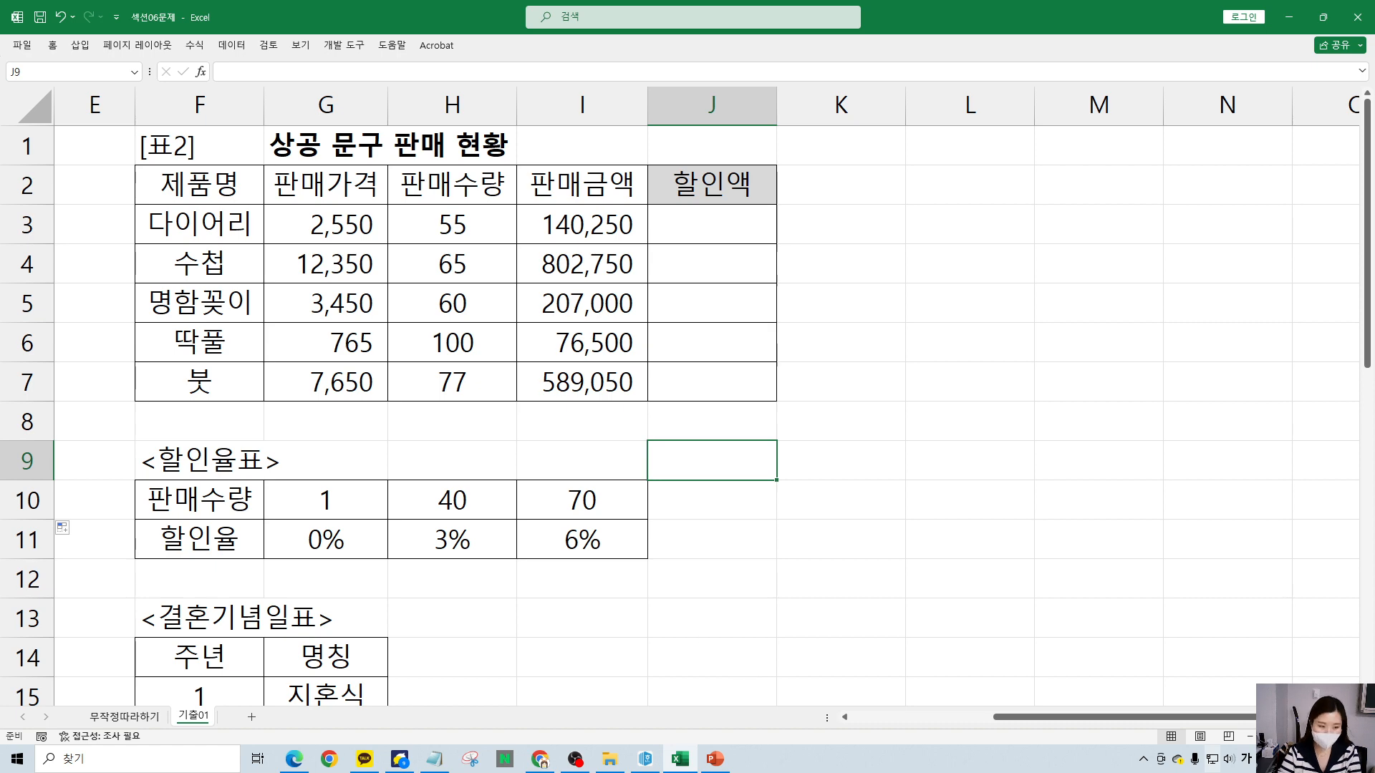
left_click_drag(1003, 772, 892, 42)
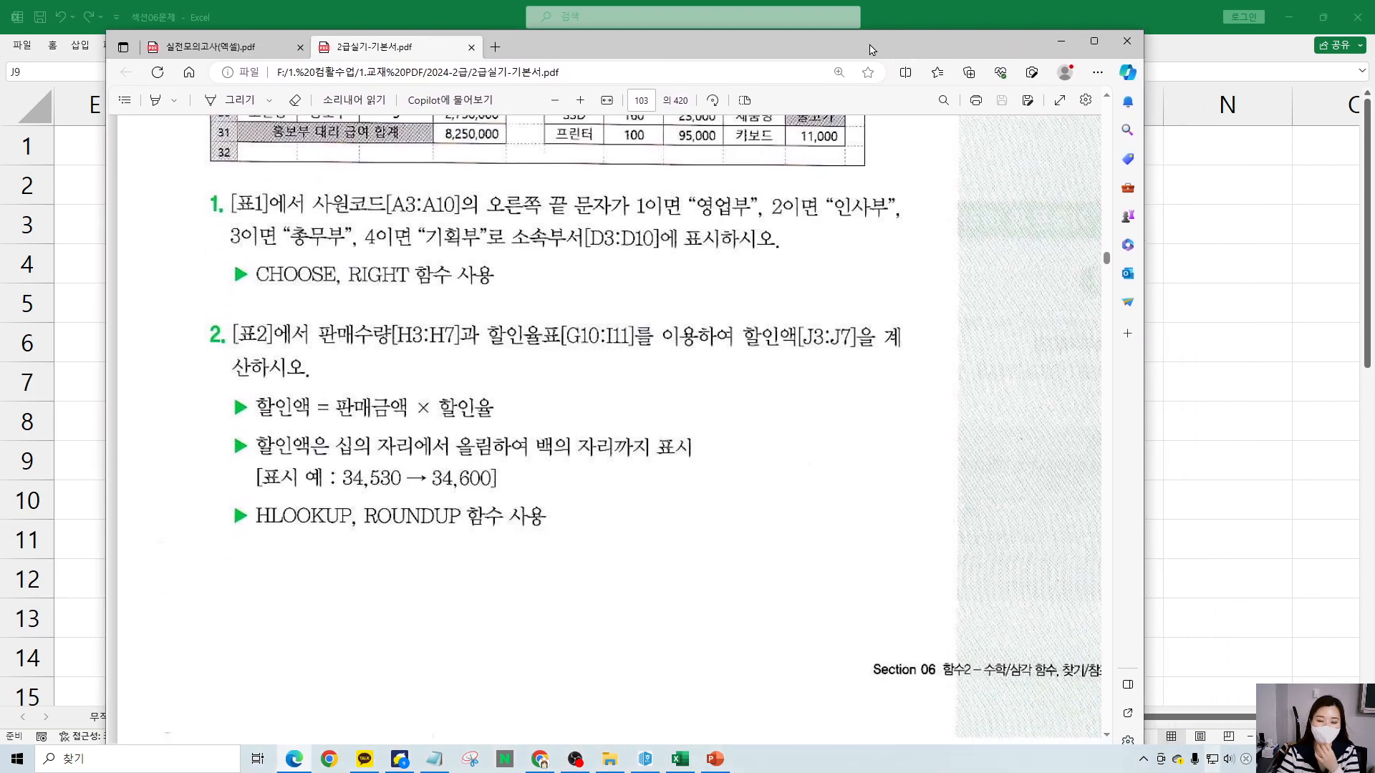
mouse_move(305, 300)
left_mouse_down()
mouse_move(469, 363)
mouse_move(642, 360)
left_mouse_up()
mouse_move(810, 359)
left_mouse_down()
mouse_move(752, 279)
mouse_move(818, 356)
mouse_move(796, 373)
left_mouse_up()
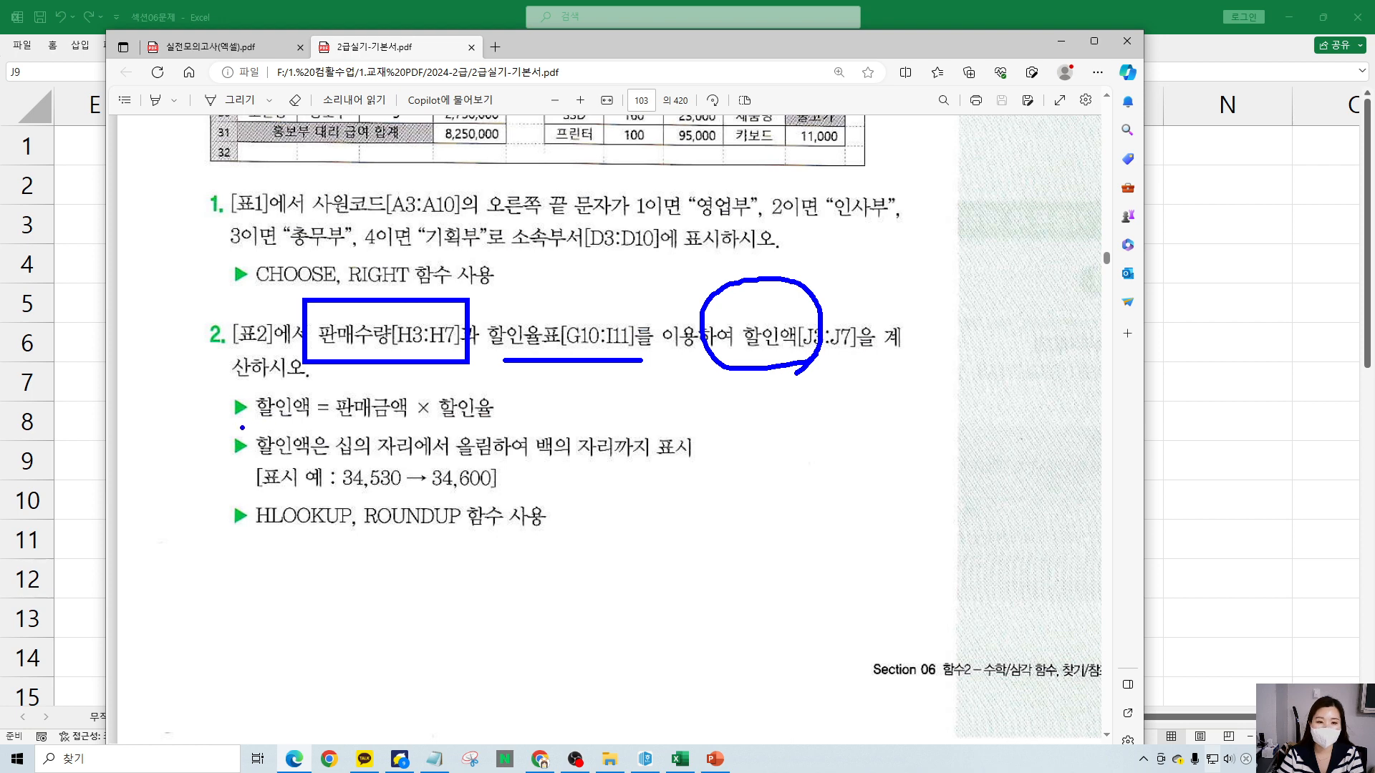
left_click_drag(333, 427, 513, 427)
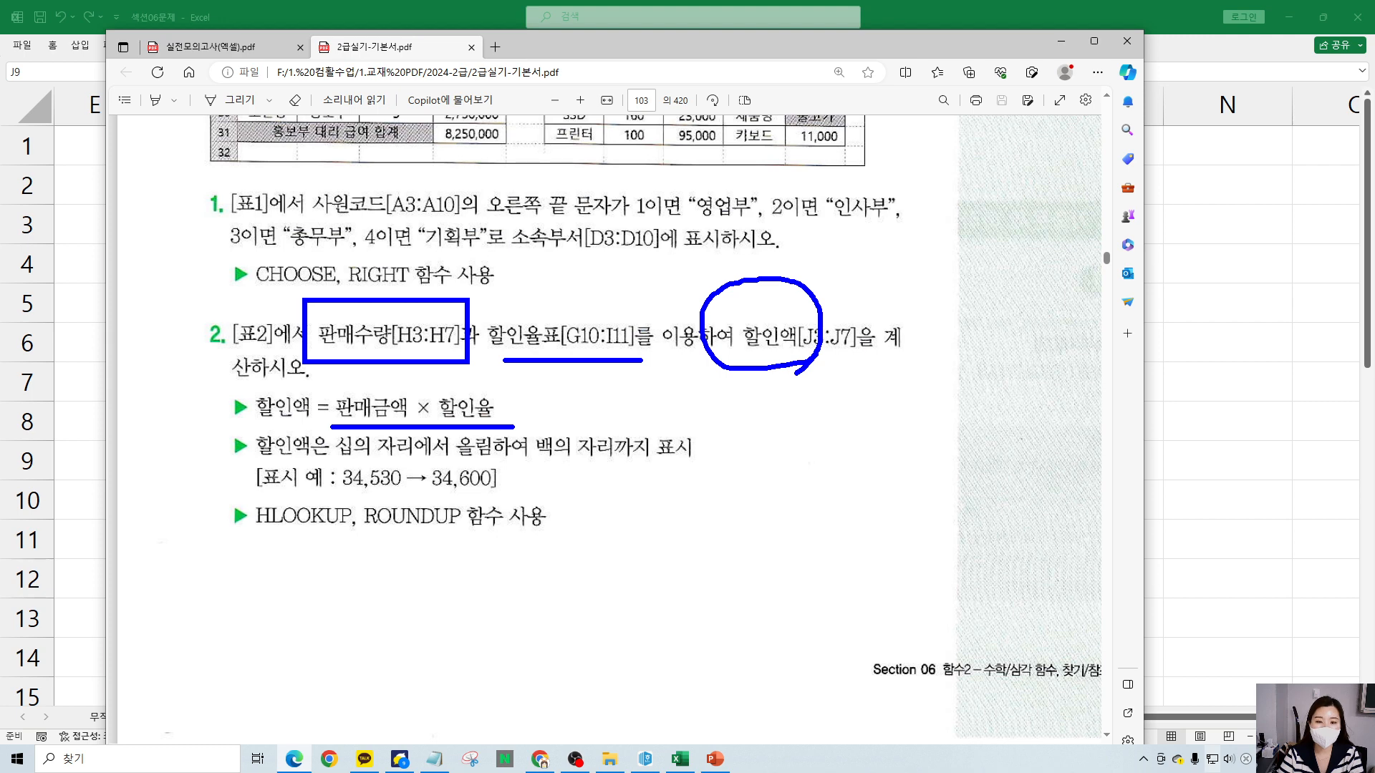
mouse_move(510, 379)
left_mouse_down()
mouse_move(527, 415)
mouse_move(568, 374)
left_mouse_up()
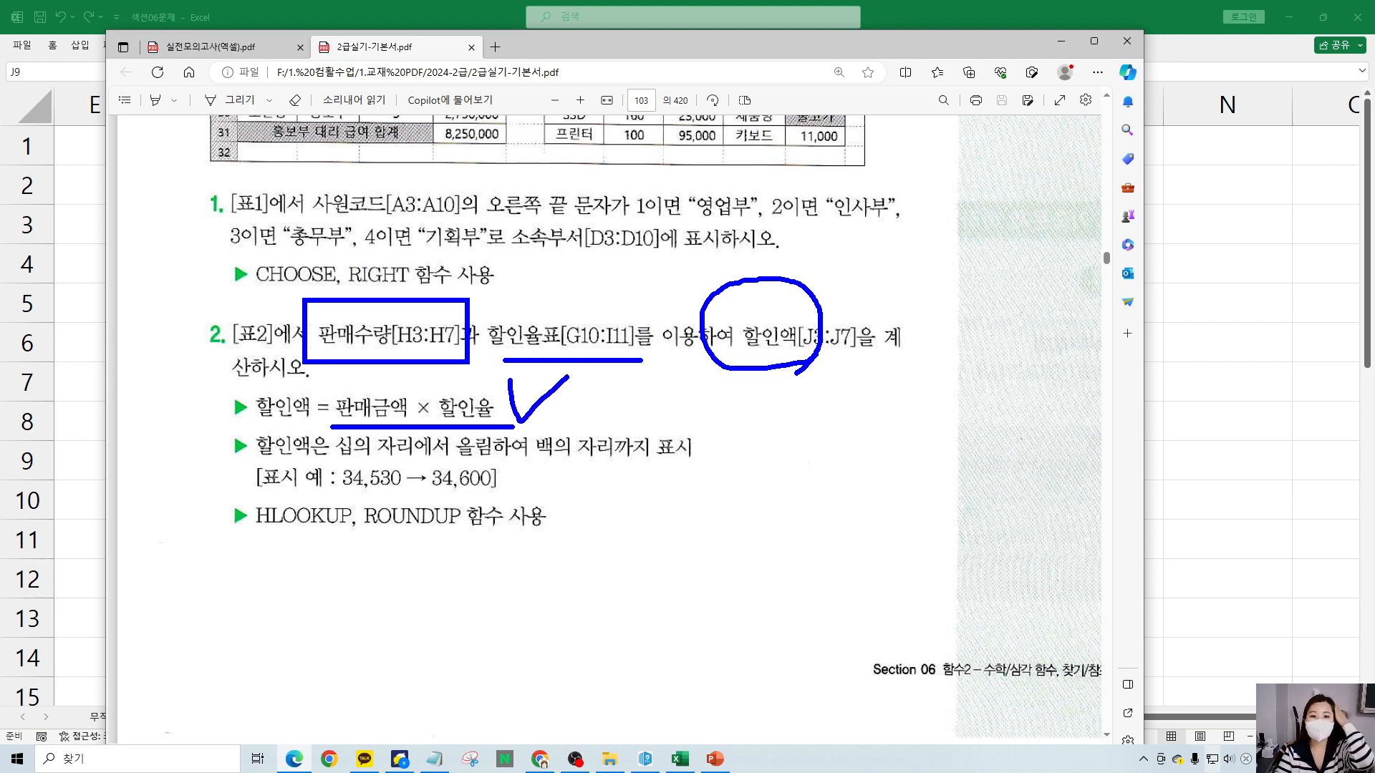
key("Escape")
- Move the exercise PDF aside and locate the first product's 판매금액 in I3 of 표2 in Excel
mouse_move(984, 42)
left_mouse_down()
mouse_move(31, 84)
mouse_move(0, 63)
left_mouse_up()
key("ctrl+2")
mouse_move(532, 198)
left_mouse_down()
mouse_move(556, 232)
mouse_move(643, 245)
left_mouse_up()
mouse_move(603, 175)
left_mouse_down()
mouse_move(608, 220)
mouse_move(646, 162)
left_mouse_up()
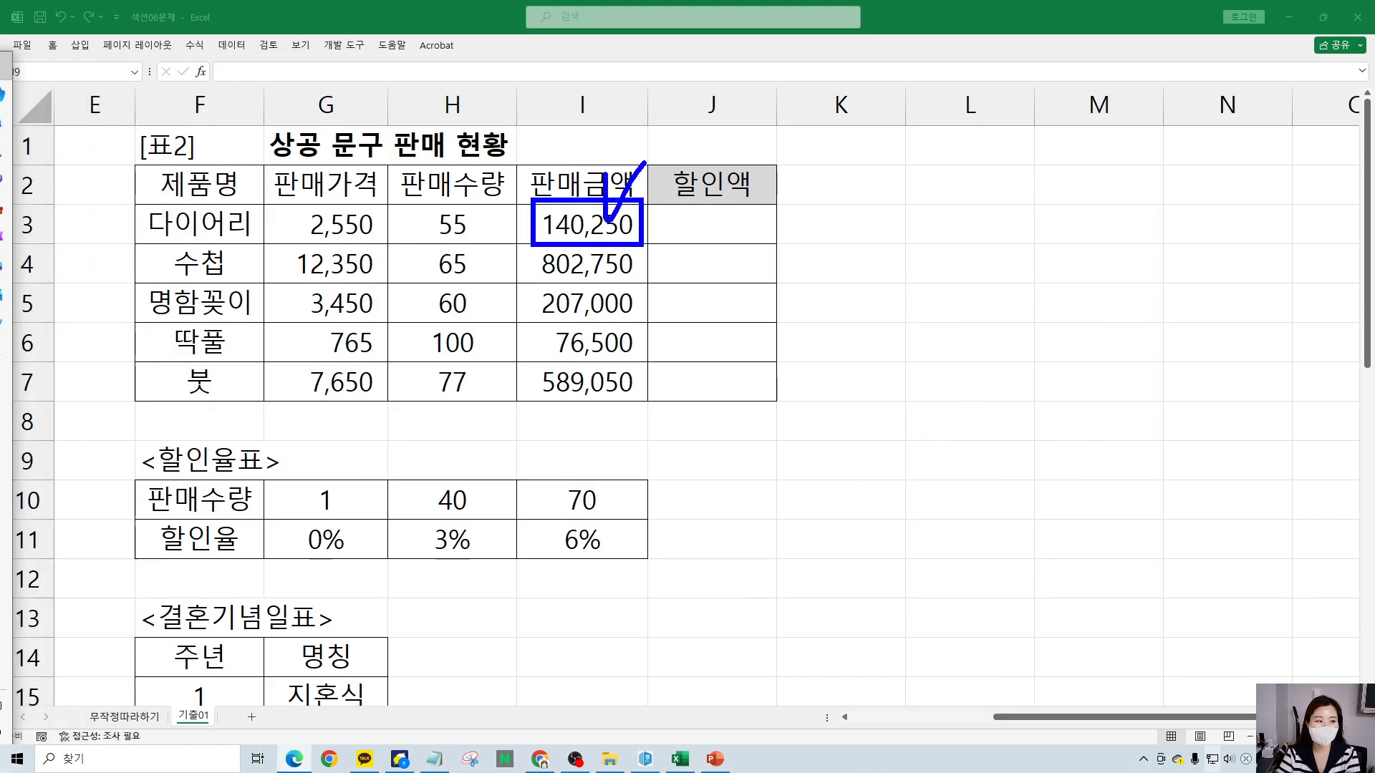
key("Escape")
key("ctrl+2")
- Trace how the 판매금액 in I3 is multiplied by the 할인율 taken from the 할인율표
mouse_move(538, 204)
left_mouse_down()
mouse_move(614, 247)
mouse_move(675, 237)
mouse_move(709, 200)
mouse_move(735, 237)
mouse_move(800, 238)
left_mouse_up()
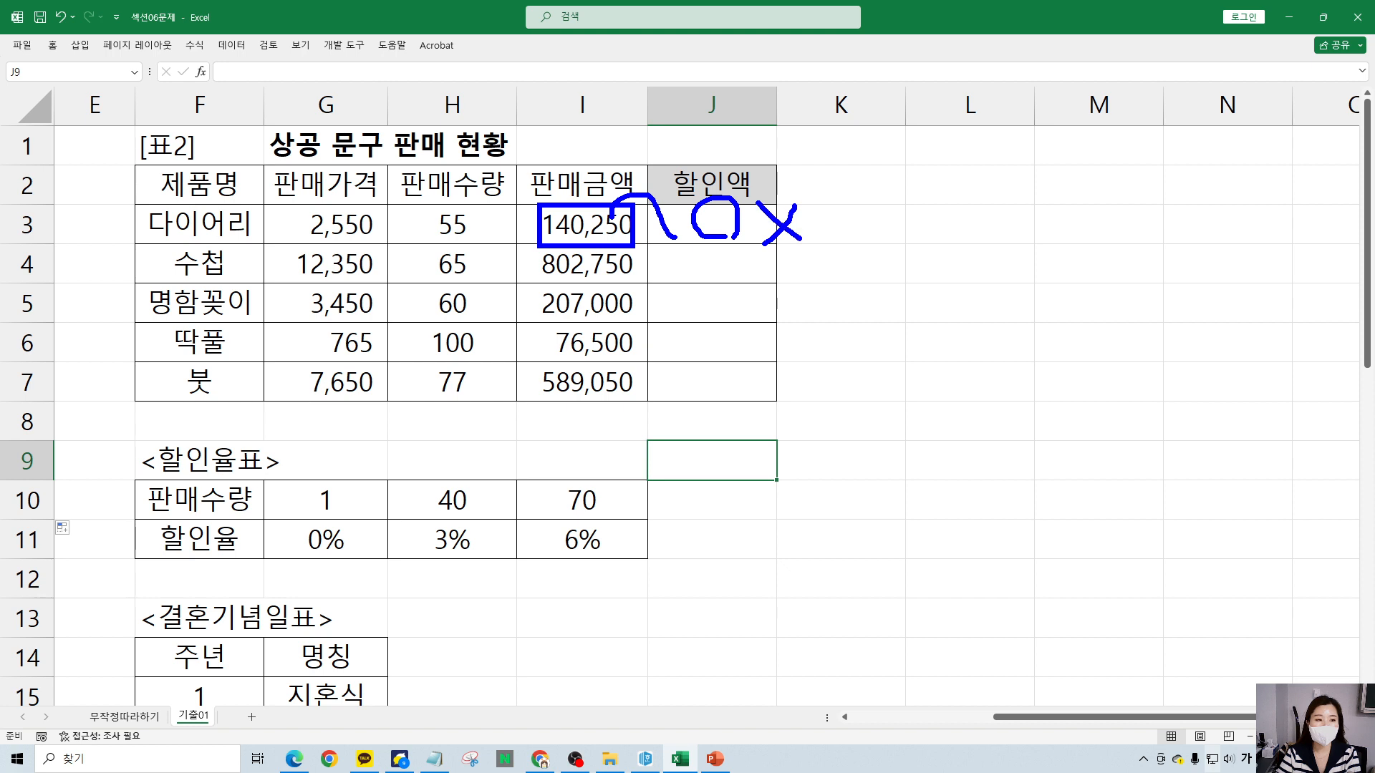
mouse_move(817, 185)
left_mouse_down()
mouse_move(922, 241)
mouse_move(1010, 249)
left_mouse_up()
mouse_move(118, 439)
left_mouse_down()
mouse_move(548, 438)
mouse_move(118, 440)
left_mouse_up()
mouse_move(647, 559)
left_mouse_down()
mouse_move(870, 335)
mouse_move(846, 253)
mouse_move(941, 253)
left_mouse_up()
mouse_move(946, 390)
left_mouse_down()
mouse_move(947, 462)
mouse_move(989, 418)
left_mouse_up()
mouse_move(990, 392)
left_mouse_down()
mouse_move(1002, 463)
mouse_move(1076, 451)
left_mouse_up()
mouse_move(1075, 405)
left_mouse_down()
mouse_move(1077, 451)
mouse_move(1133, 406)
mouse_move(1151, 445)
left_mouse_up()
mouse_move(1178, 414)
left_mouse_down()
mouse_move(1177, 443)
mouse_move(1217, 459)
left_mouse_up()
left_click_drag(1222, 439, 1231, 502)
key("Escape")
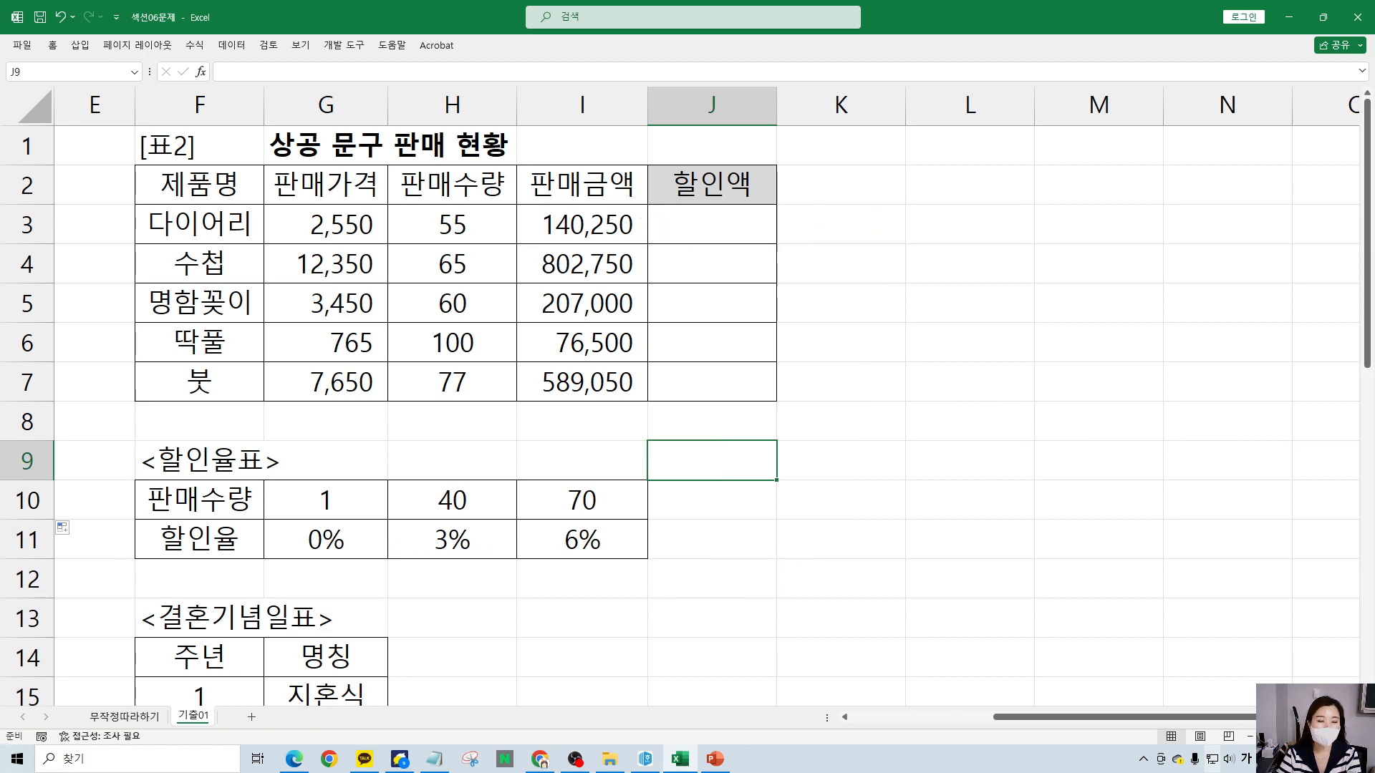
- Return to the exercise PDF and examine the ROUNDUP requirement and the 십의 자리에서 올림 condition for 할인액
key("alt+Tab")
key("ctrl+2")
mouse_move(267, 498)
left_mouse_down()
mouse_move(410, 545)
mouse_move(485, 552)
left_mouse_up()
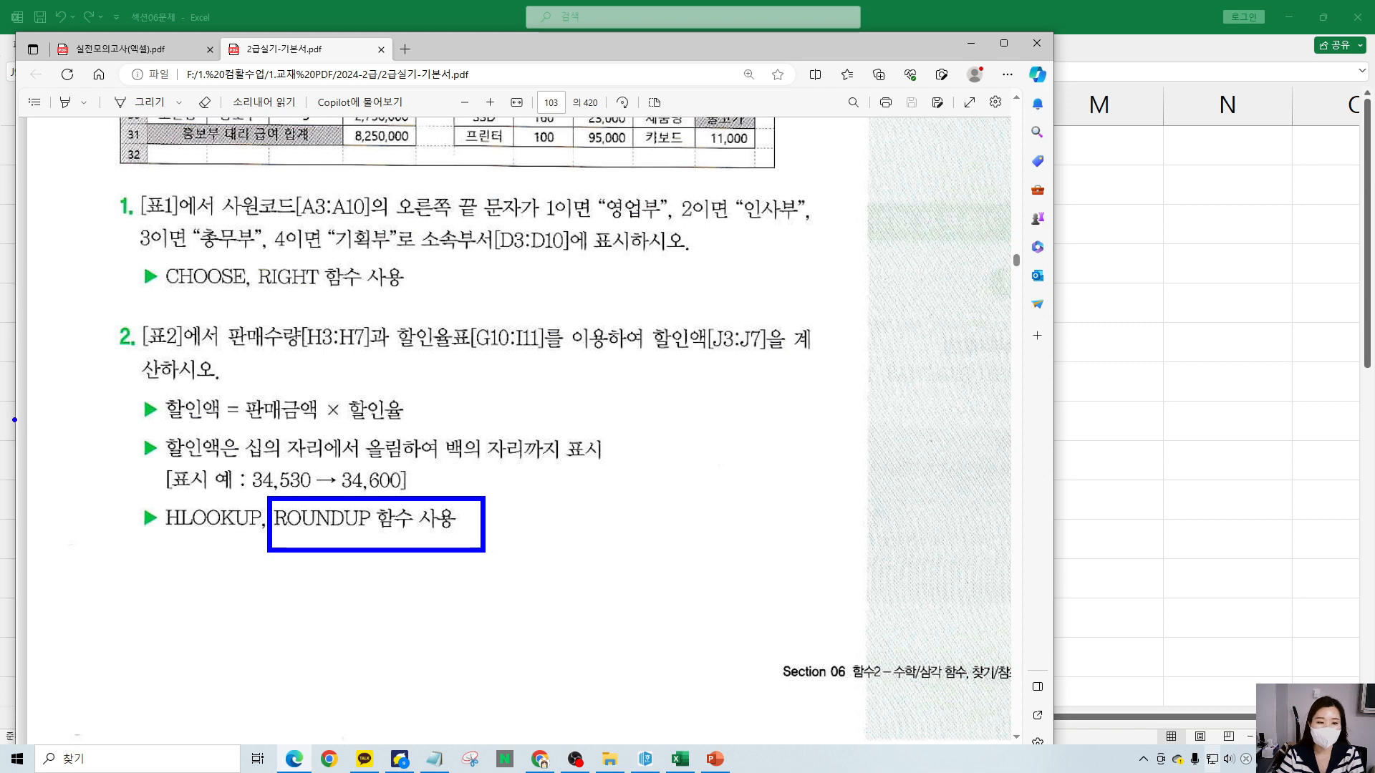
mouse_move(153, 462)
left_mouse_down()
mouse_move(143, 416)
mouse_move(141, 479)
left_mouse_up()
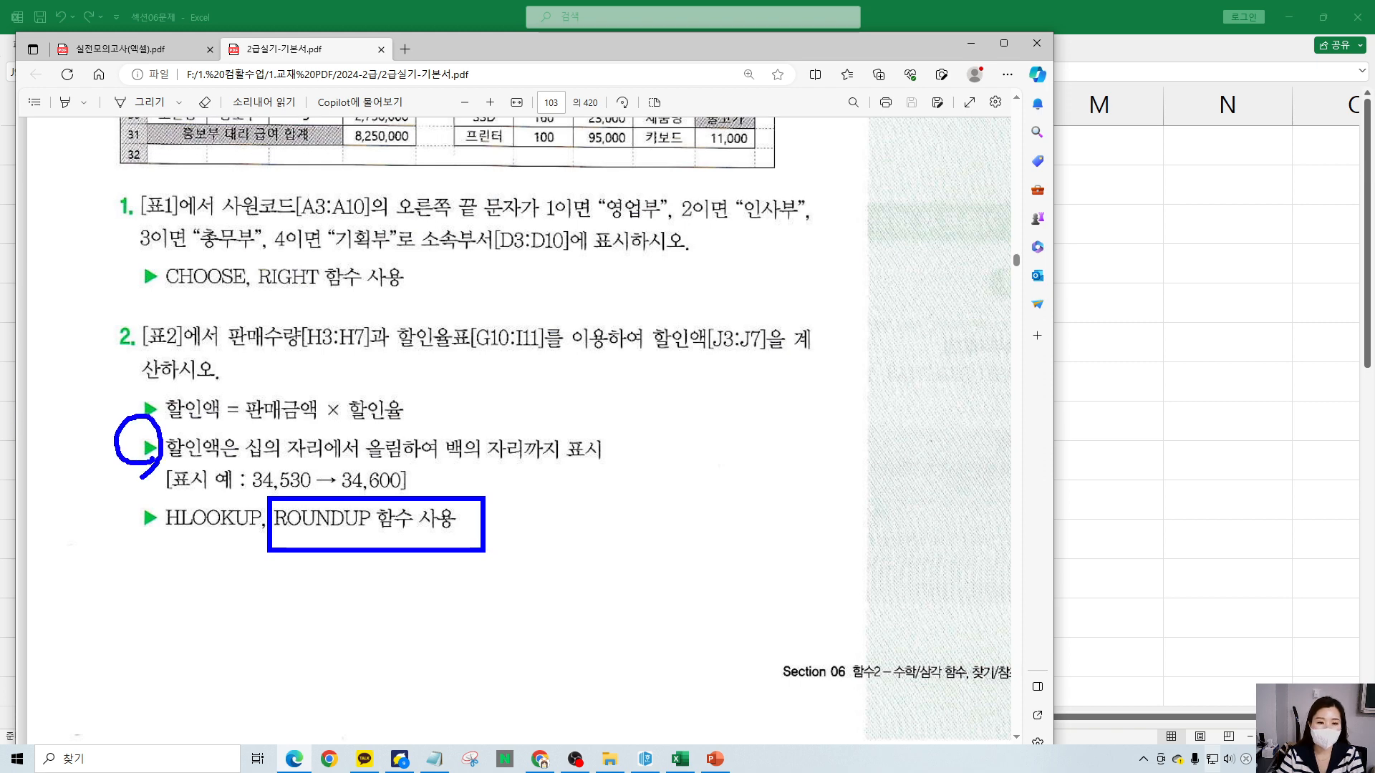
mouse_move(237, 466)
left_mouse_down()
mouse_move(388, 467)
mouse_move(418, 416)
left_mouse_up()
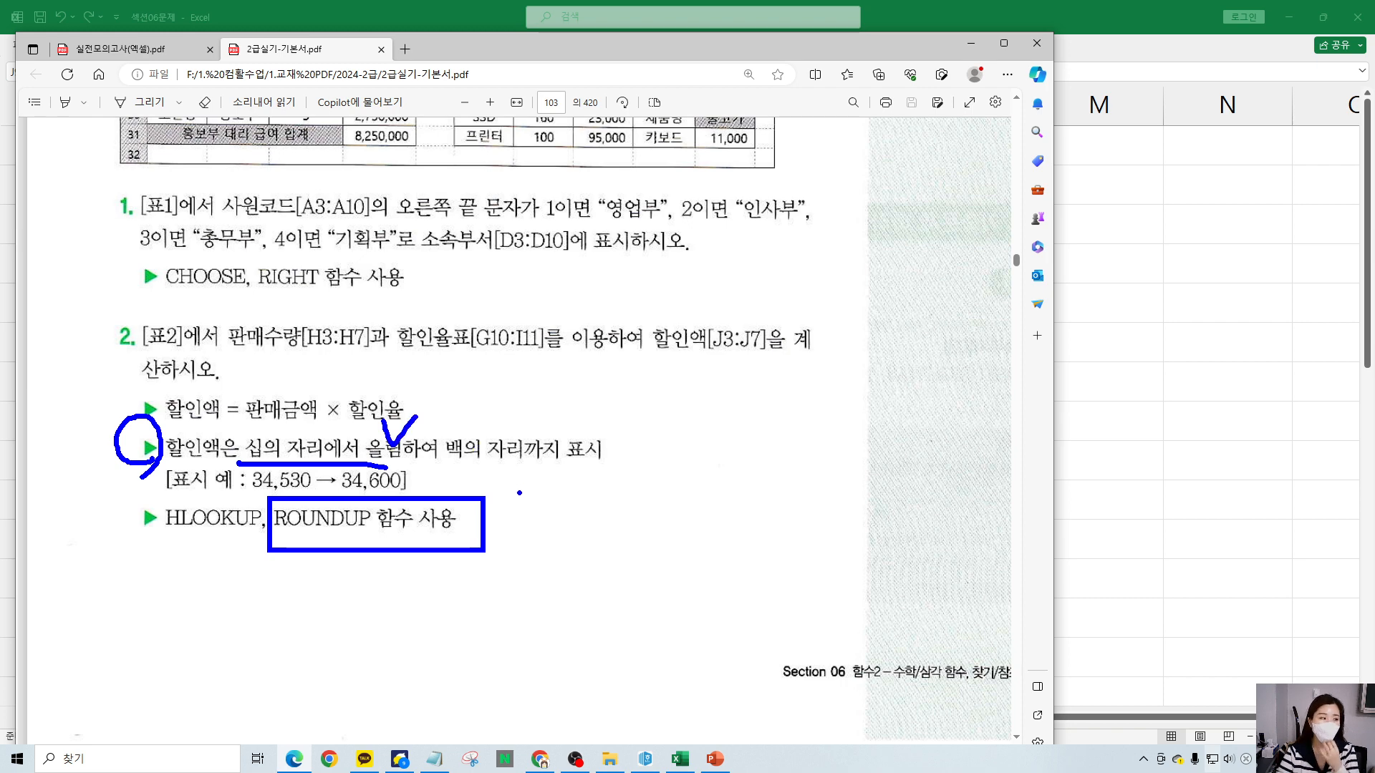
key("e")
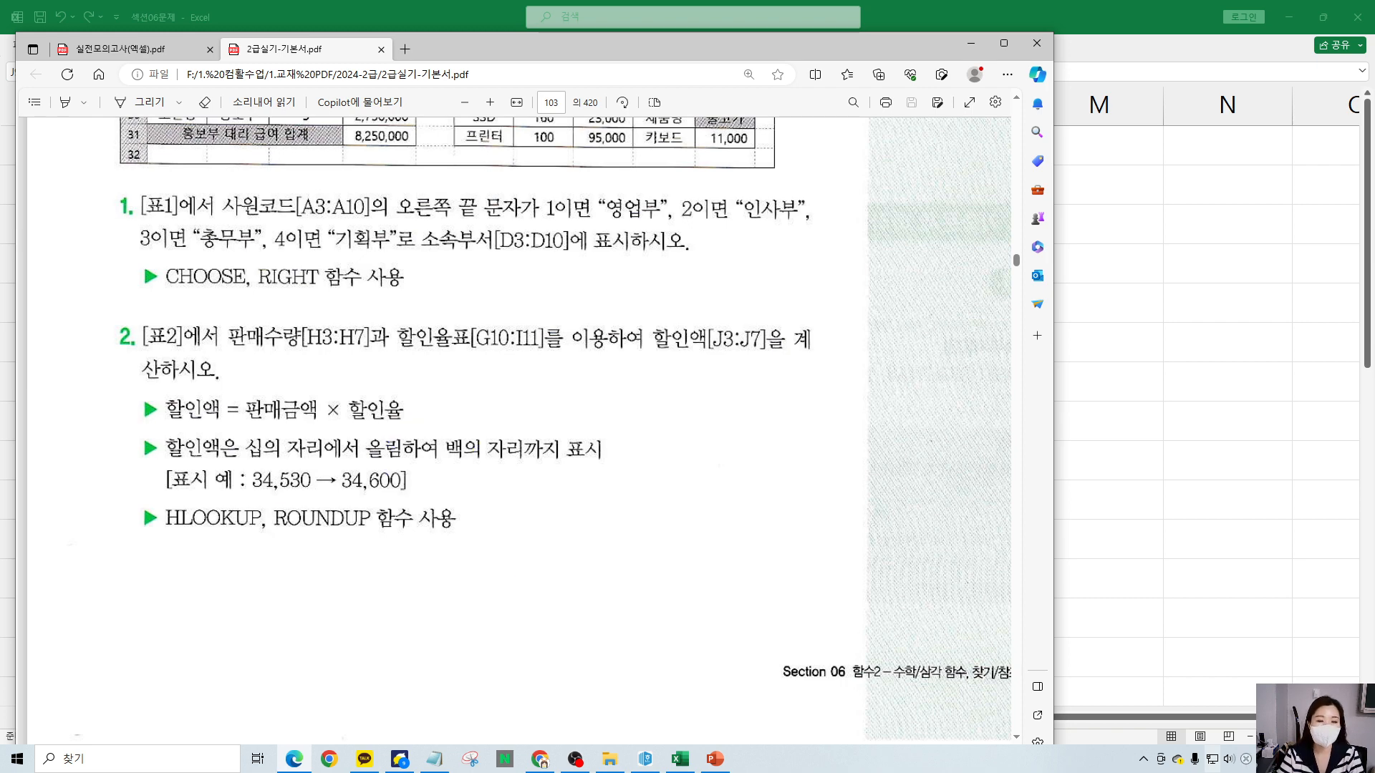
- Work out from 십의 자리에서 올림하여 백의 자리까지 표시 that two zeros call for the ROUNDUP digit value -2
mouse_move(234, 425)
left_mouse_down()
mouse_move(434, 469)
mouse_move(444, 426)
left_mouse_up()
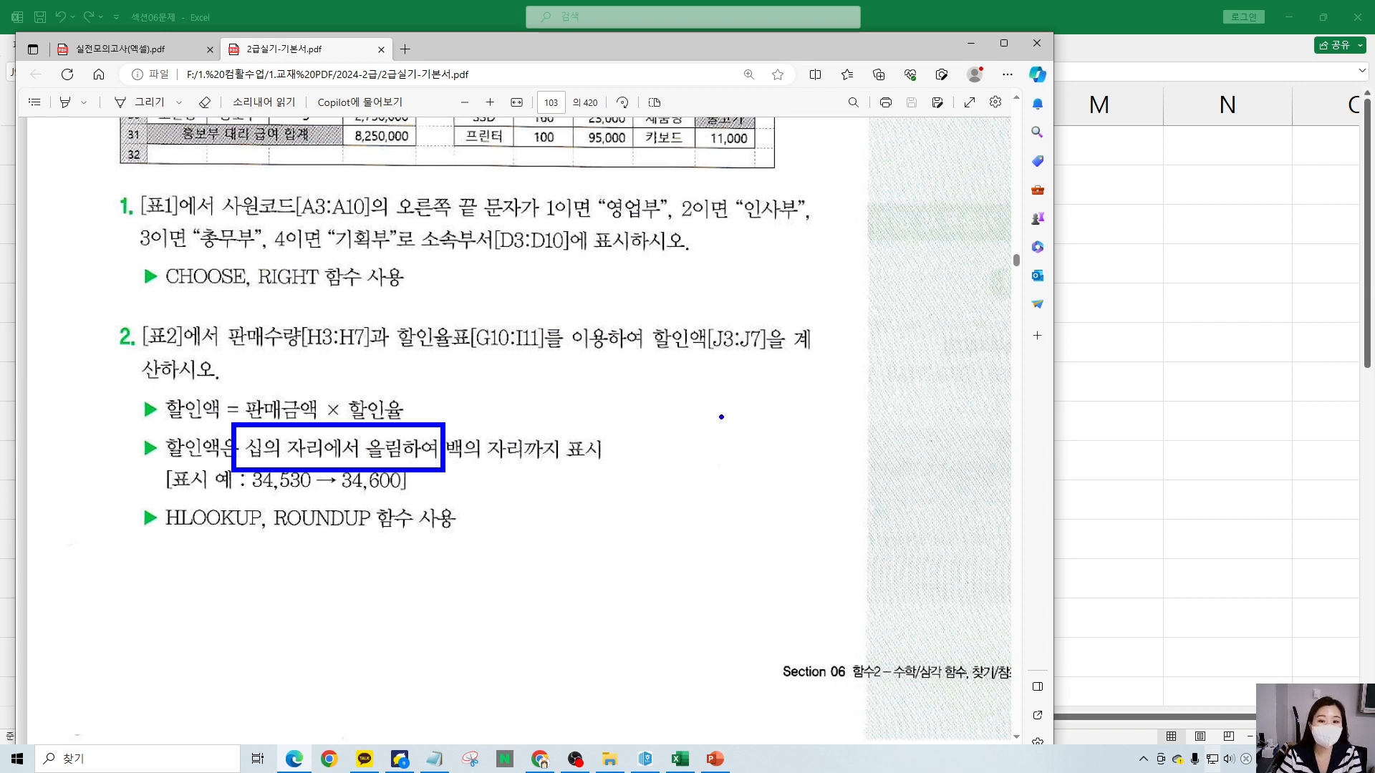
left_click_drag(722, 421, 707, 421)
left_click_drag(789, 416, 772, 412)
mouse_move(668, 548)
left_mouse_down()
mouse_move(726, 540)
mouse_move(792, 582)
mouse_move(857, 591)
mouse_move(653, 534)
mouse_move(829, 655)
left_mouse_up()
mouse_move(338, 540)
left_mouse_down()
mouse_move(554, 607)
mouse_move(555, 636)
mouse_move(518, 667)
left_mouse_up()
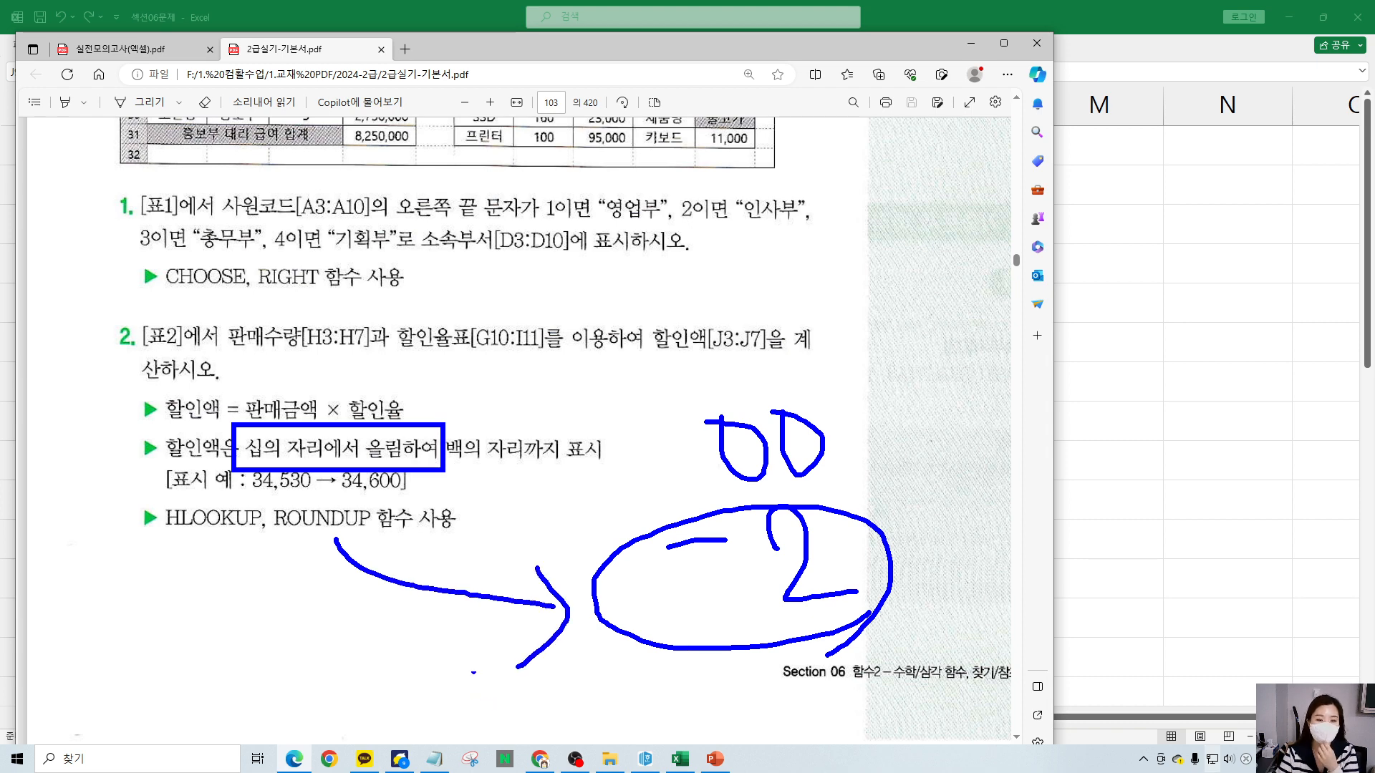
mouse_move(303, 387)
left_mouse_down()
mouse_move(327, 445)
mouse_move(379, 351)
left_mouse_up()
left_click_drag(470, 465, 610, 466)
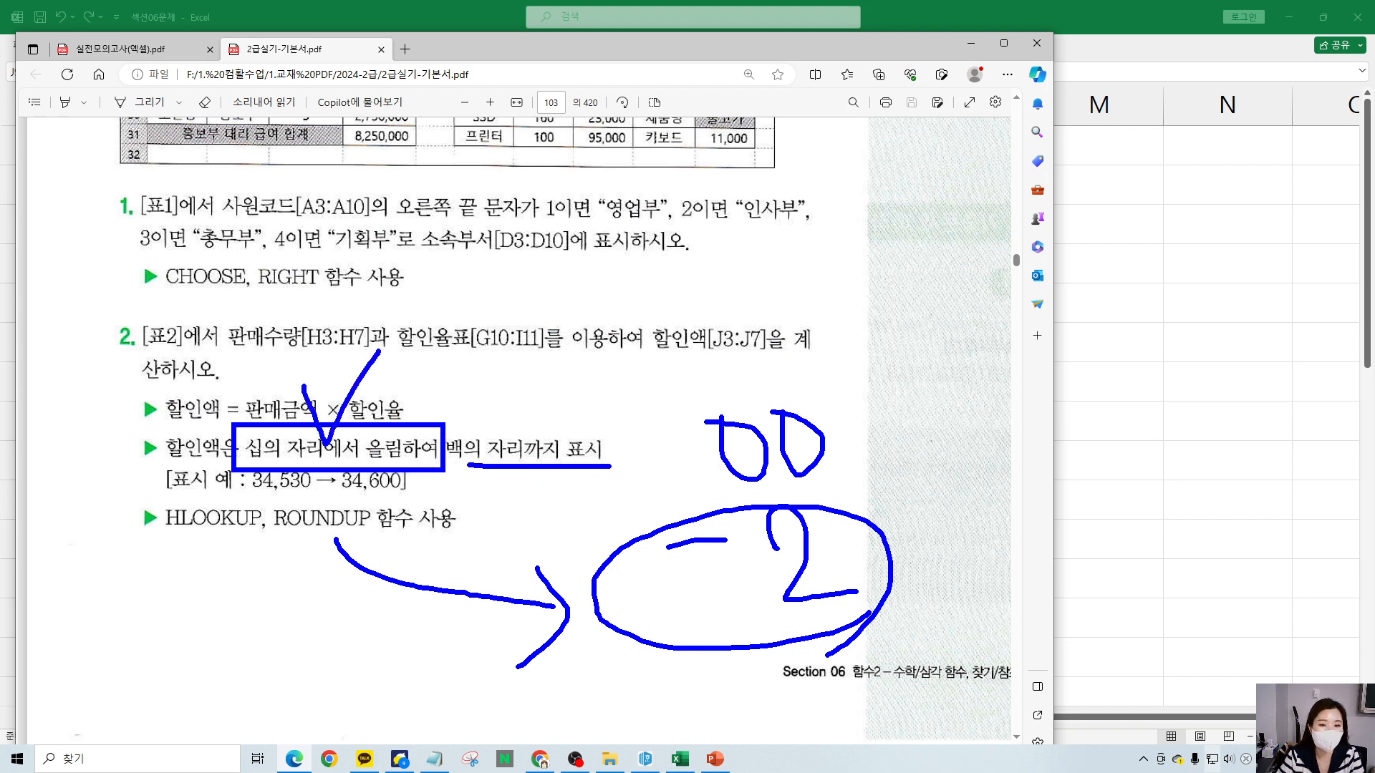
- Relate the ROUNDUP function in question 2 to the calculation 할인액 = 판매금액 × 할인율
key("Escape")
mouse_move(268, 494)
left_mouse_down()
mouse_move(297, 522)
mouse_move(392, 538)
mouse_move(424, 584)
left_mouse_up()
mouse_move(448, 588)
left_mouse_down()
mouse_move(487, 643)
mouse_move(505, 645)
left_mouse_up()
key("Escape")
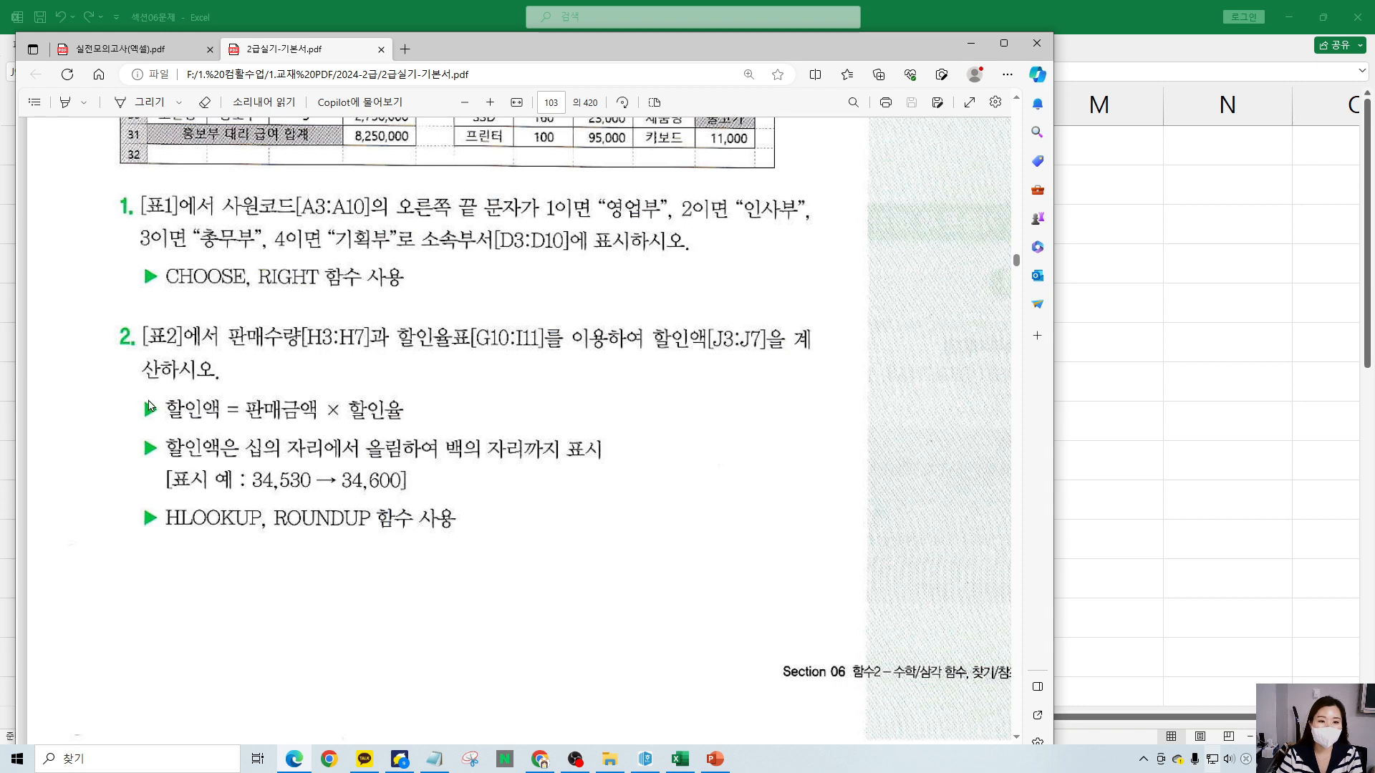
mouse_move(152, 385)
left_mouse_down()
mouse_move(315, 428)
mouse_move(419, 429)
left_mouse_up()
mouse_move(313, 646)
left_mouse_down()
mouse_move(305, 529)
mouse_move(343, 560)
left_mouse_up()
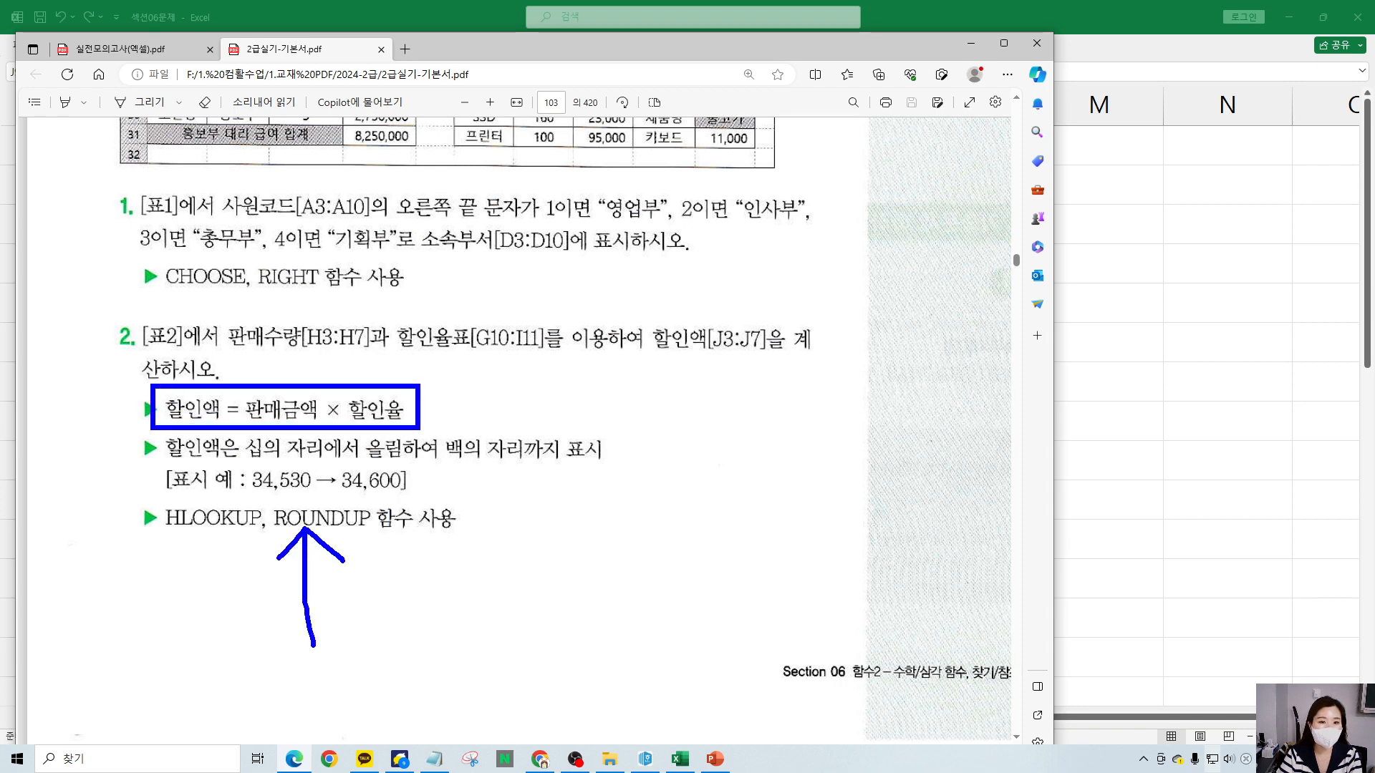
key("Escape")
- Return to the worksheet and start a ROUNDUP formula in J3, the first 할인액 cell of 표2
left_click_drag(757, 52, 0, 65)
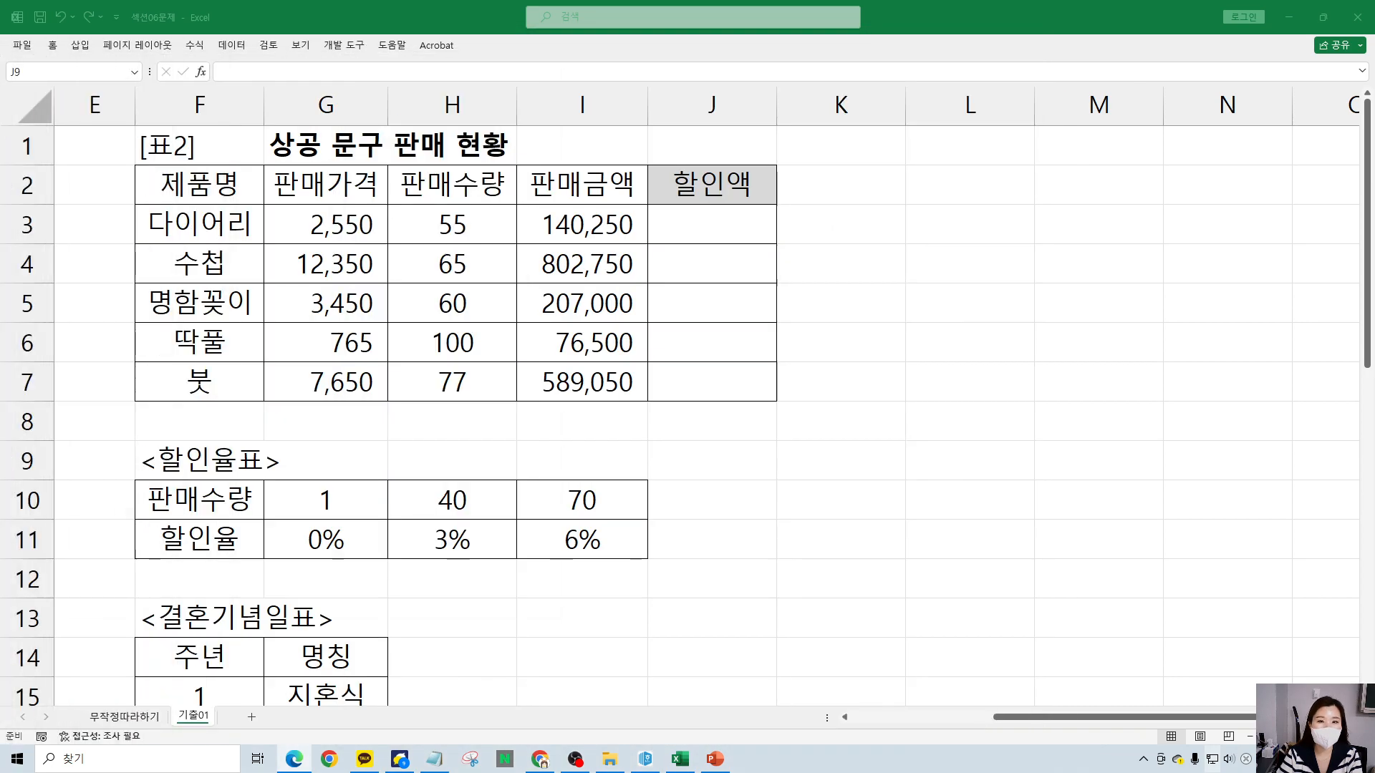
left_click(770, 251)
left_click(707, 229)
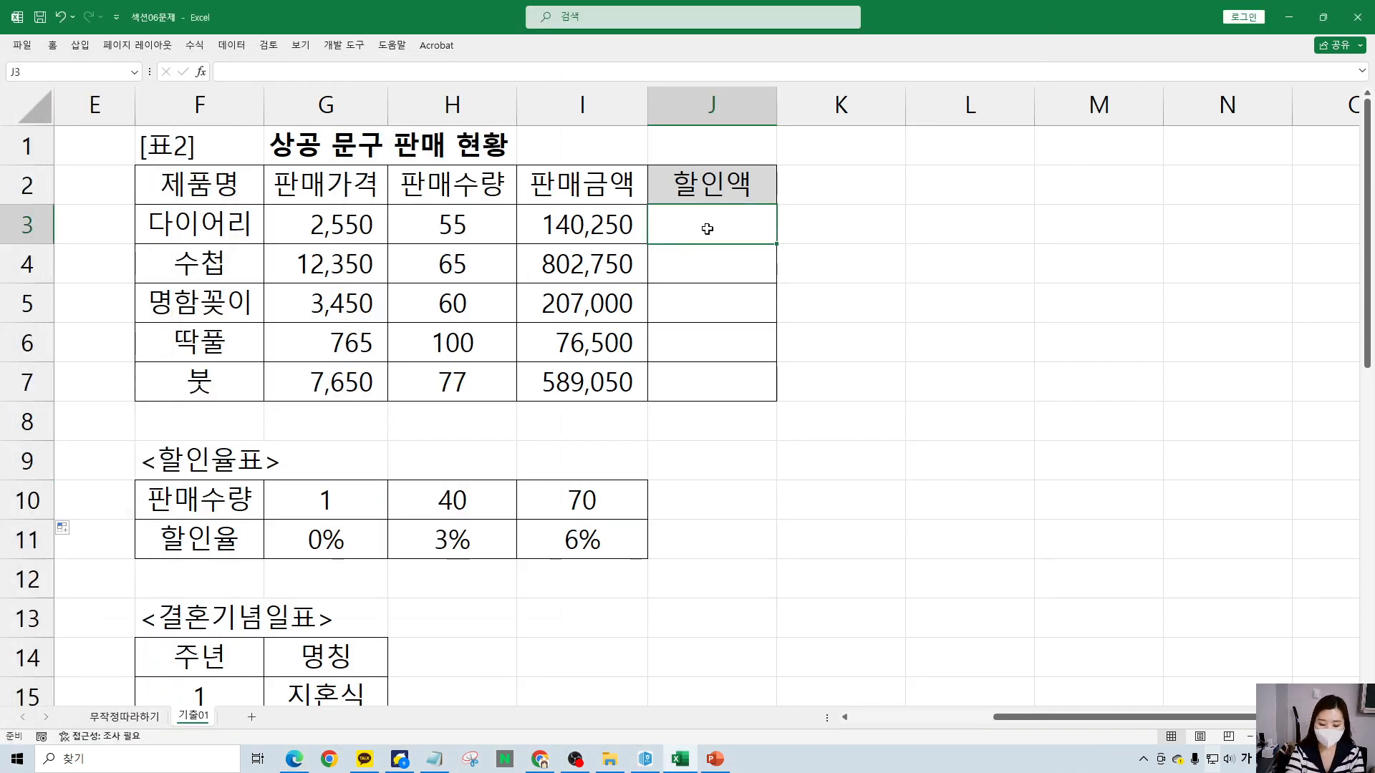
type("=round")
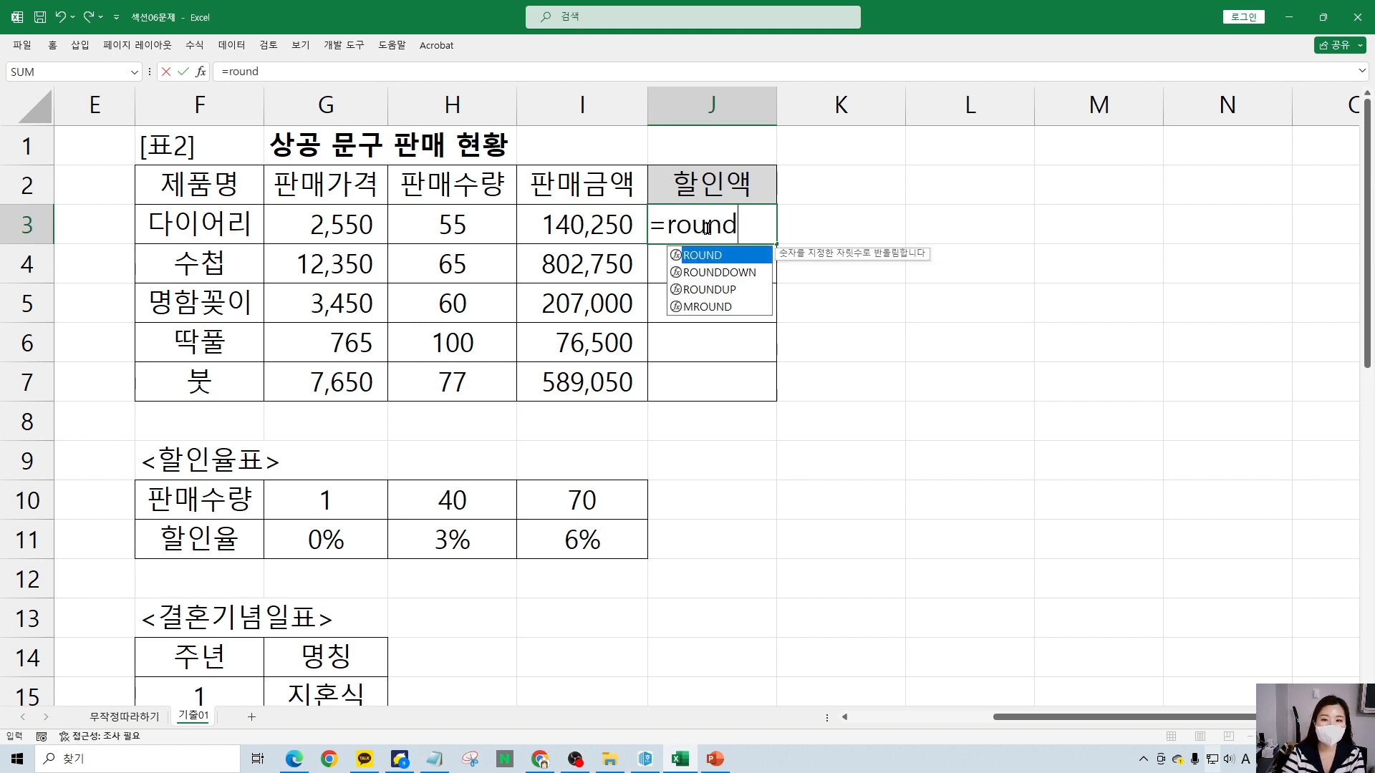
key("Down")
key("Down")
key("Tab")
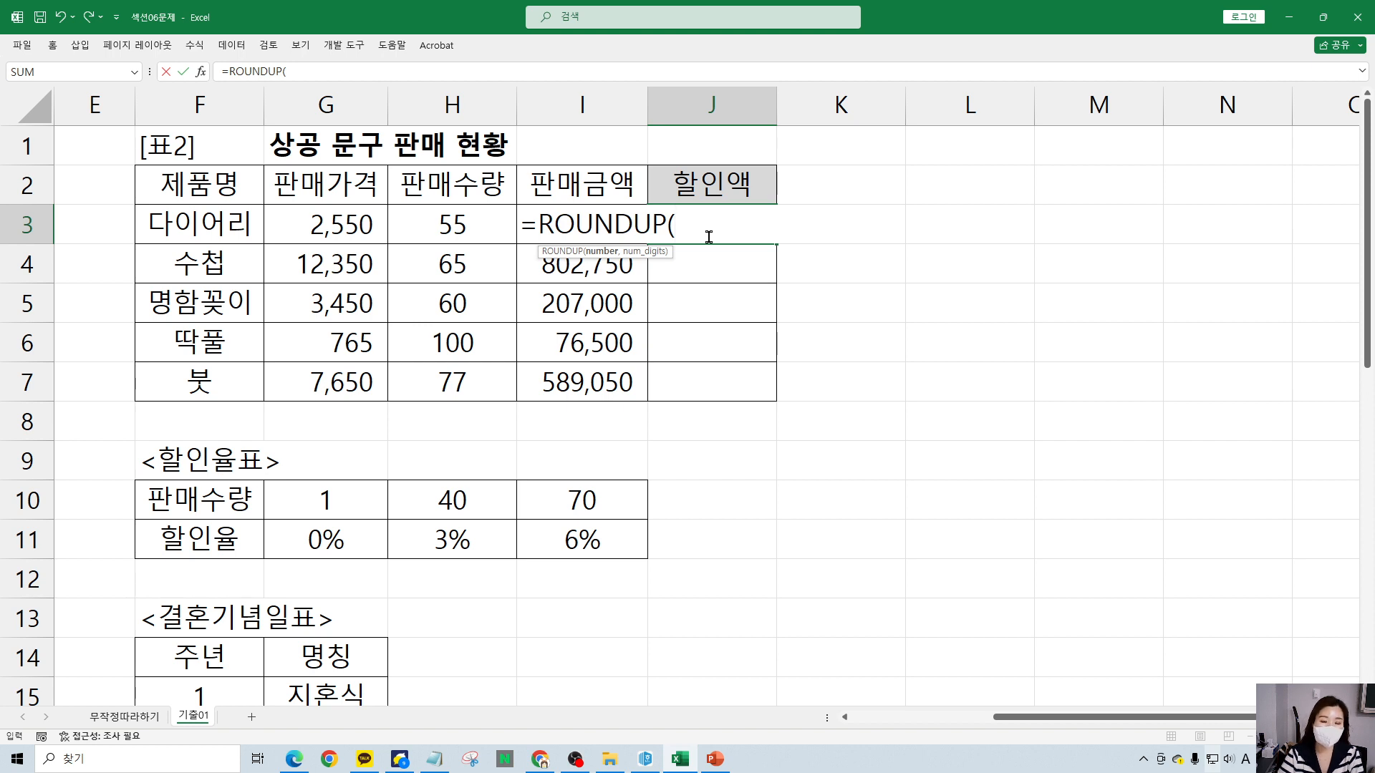
- Enter I3 multiplied by an HLOOKUP function as the number argument of ROUNDUP
type("i3")
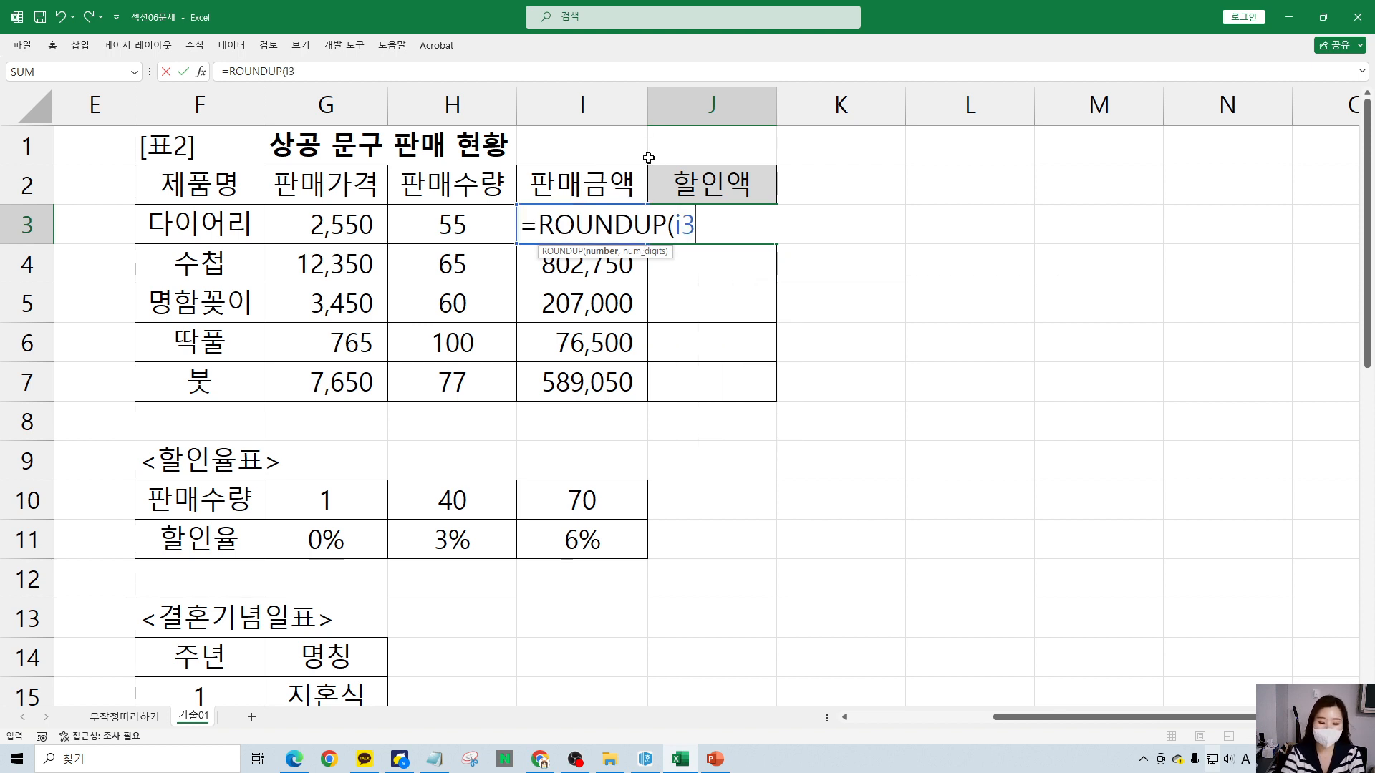
type("*")
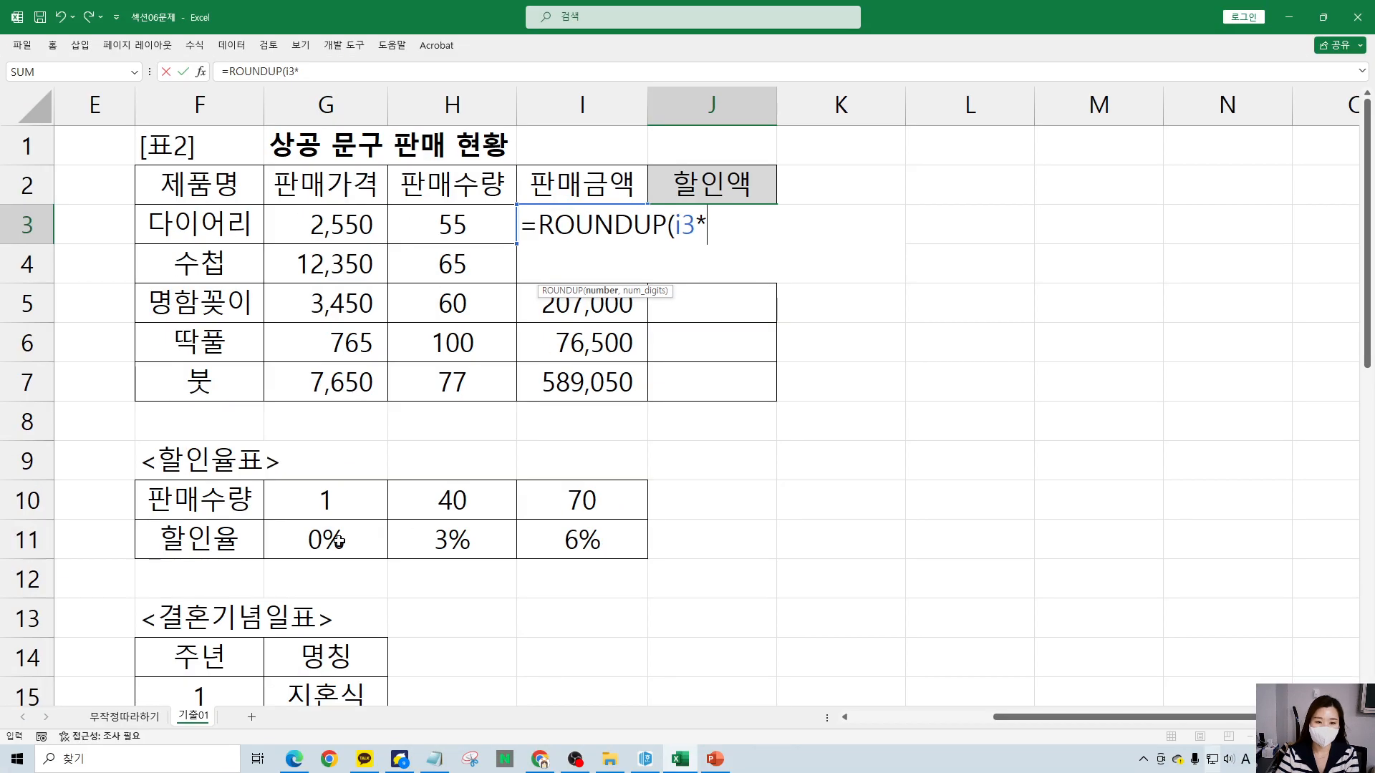
mouse_move(274, 516)
left_mouse_down()
mouse_move(494, 558)
mouse_move(640, 558)
left_mouse_up()
key("Escape")
type("hl")
key("Tab")
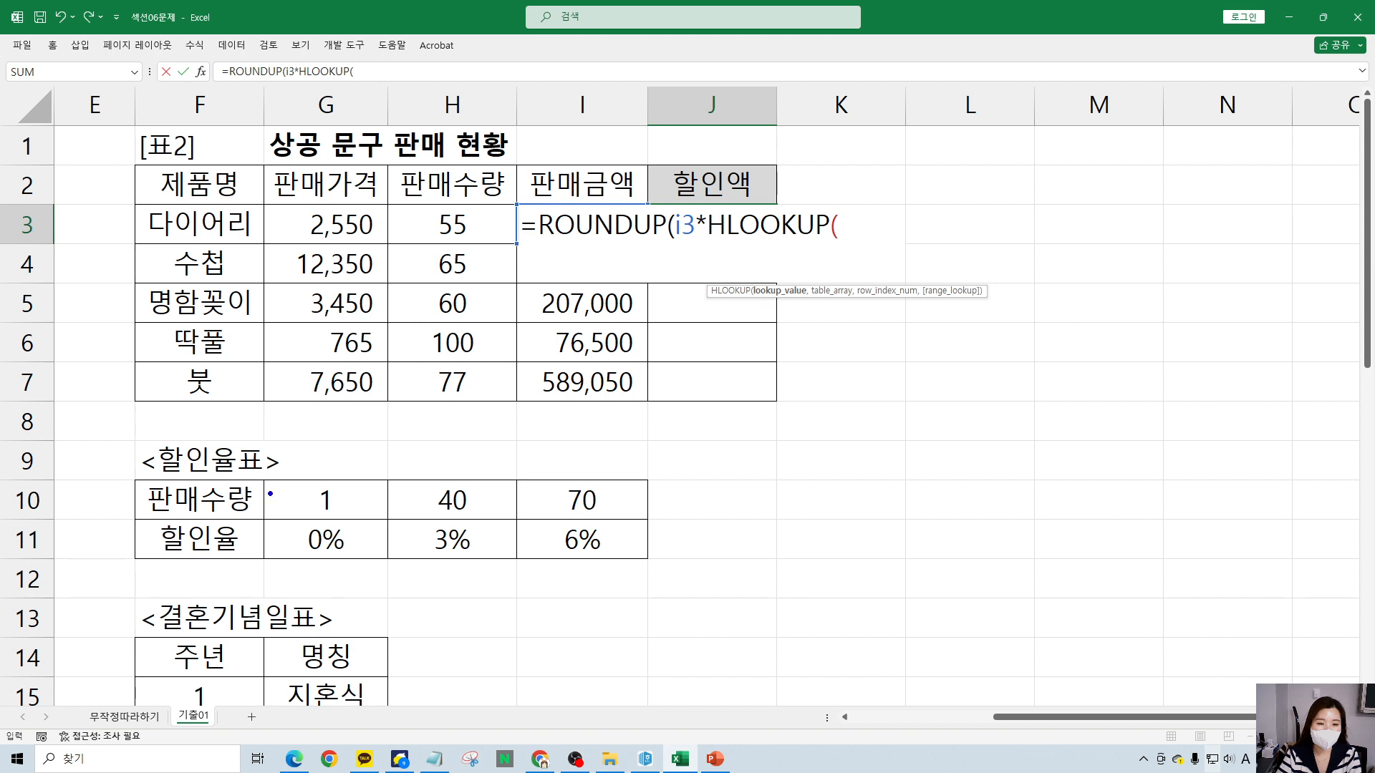
- Relate the 판매수량 row of the 할인율표 to the first argument of HLOOKUP
mouse_move(265, 482)
left_mouse_down()
mouse_move(384, 547)
mouse_move(649, 562)
left_mouse_up()
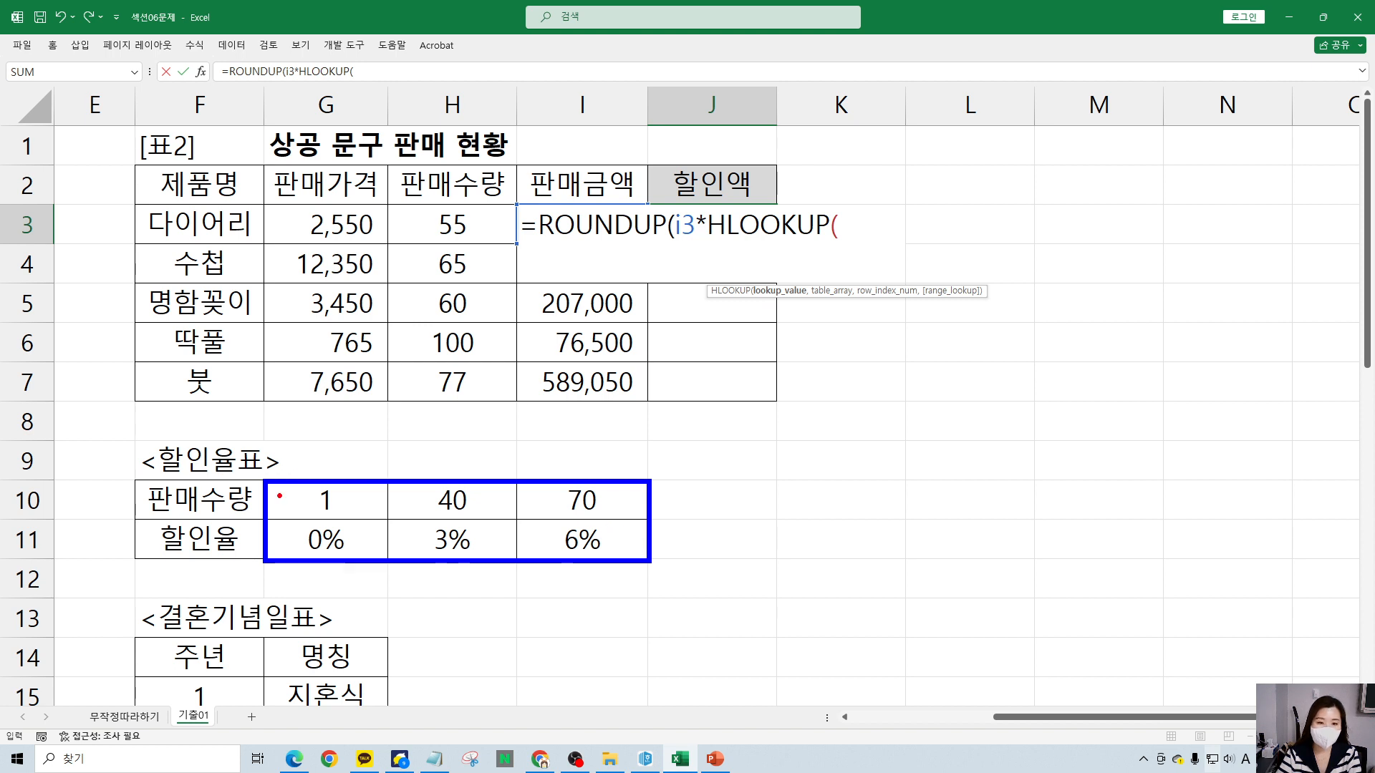
mouse_move(250, 469)
left_mouse_down()
mouse_move(556, 528)
mouse_move(689, 526)
left_mouse_up()
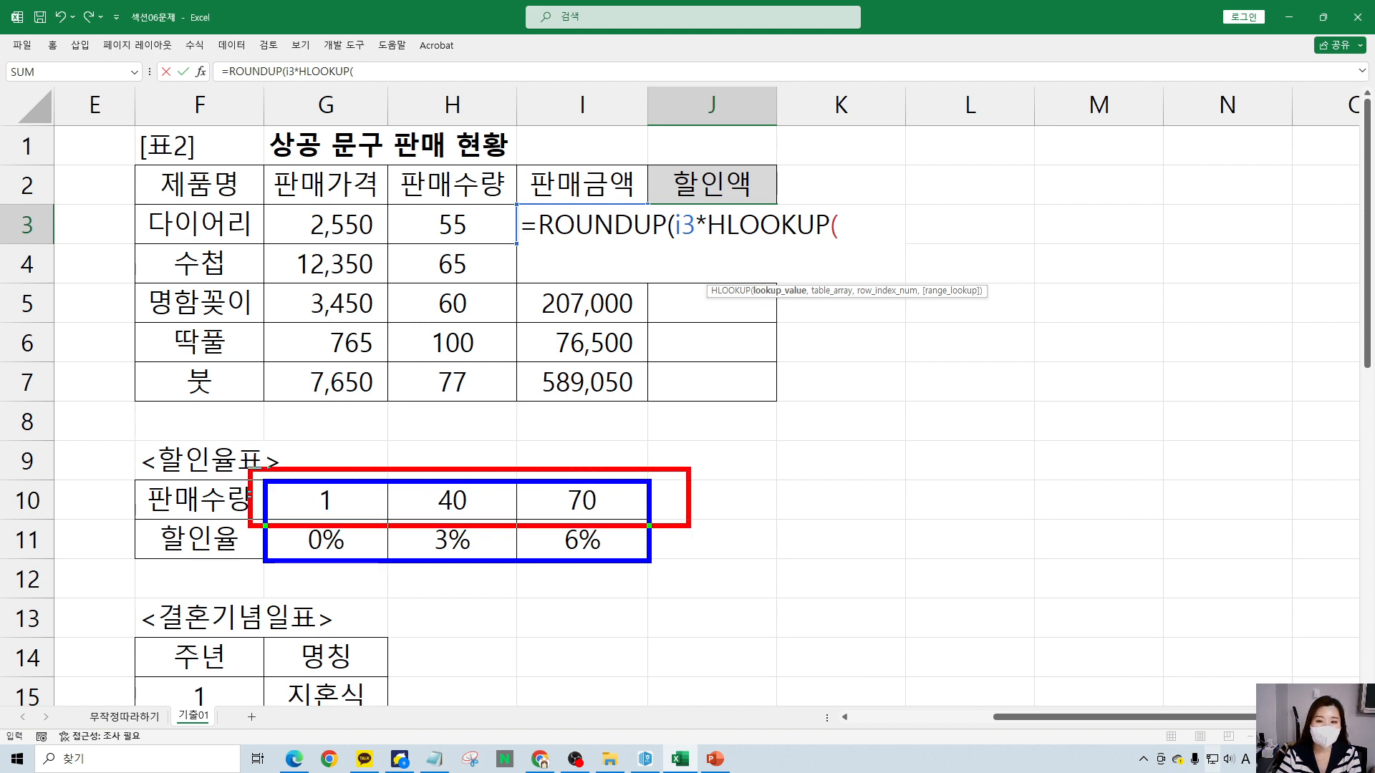
mouse_move(913, 241)
left_mouse_down()
mouse_move(883, 161)
mouse_move(911, 258)
left_mouse_up()
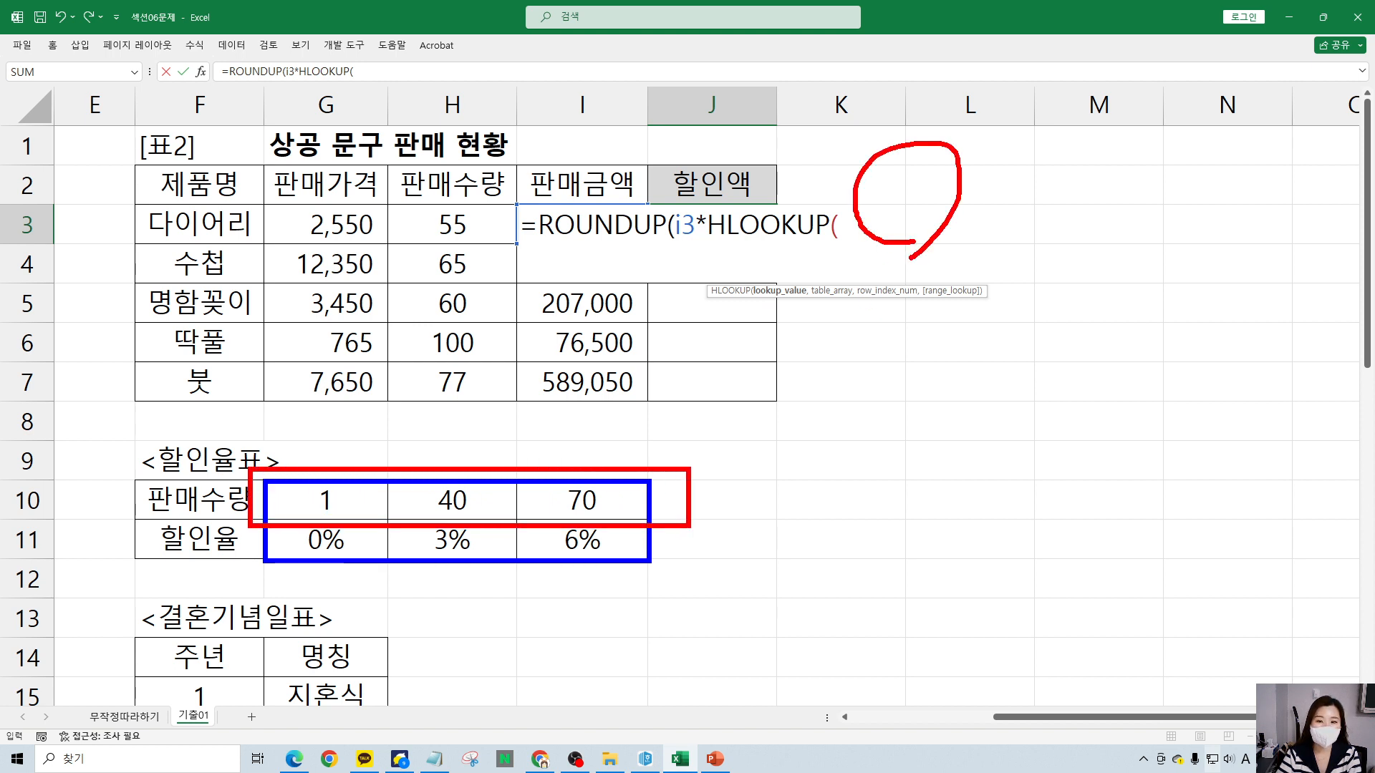
left_click_drag(613, 478, 892, 251)
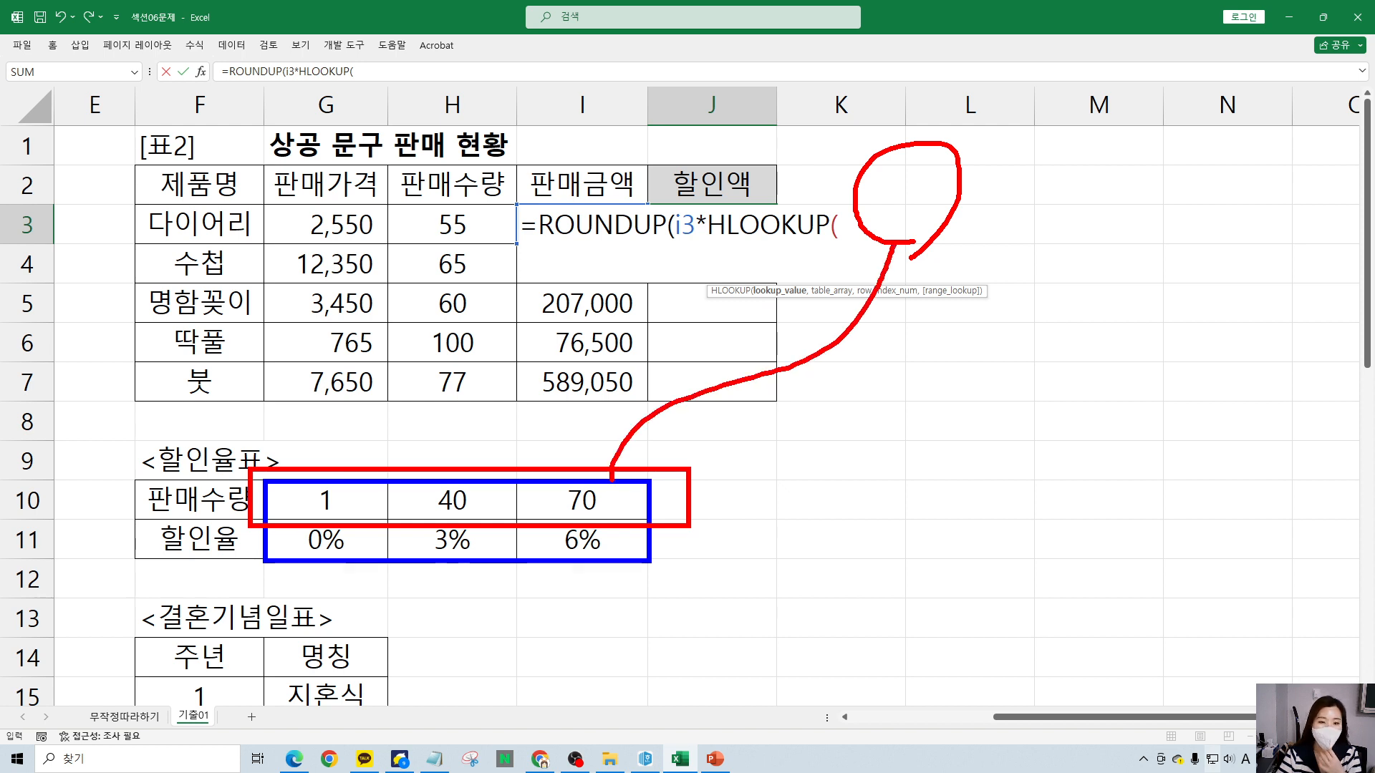
mouse_move(251, 519)
left_mouse_down()
mouse_move(127, 519)
mouse_move(222, 462)
mouse_move(266, 515)
mouse_move(119, 517)
mouse_move(239, 466)
mouse_move(254, 514)
left_mouse_up()
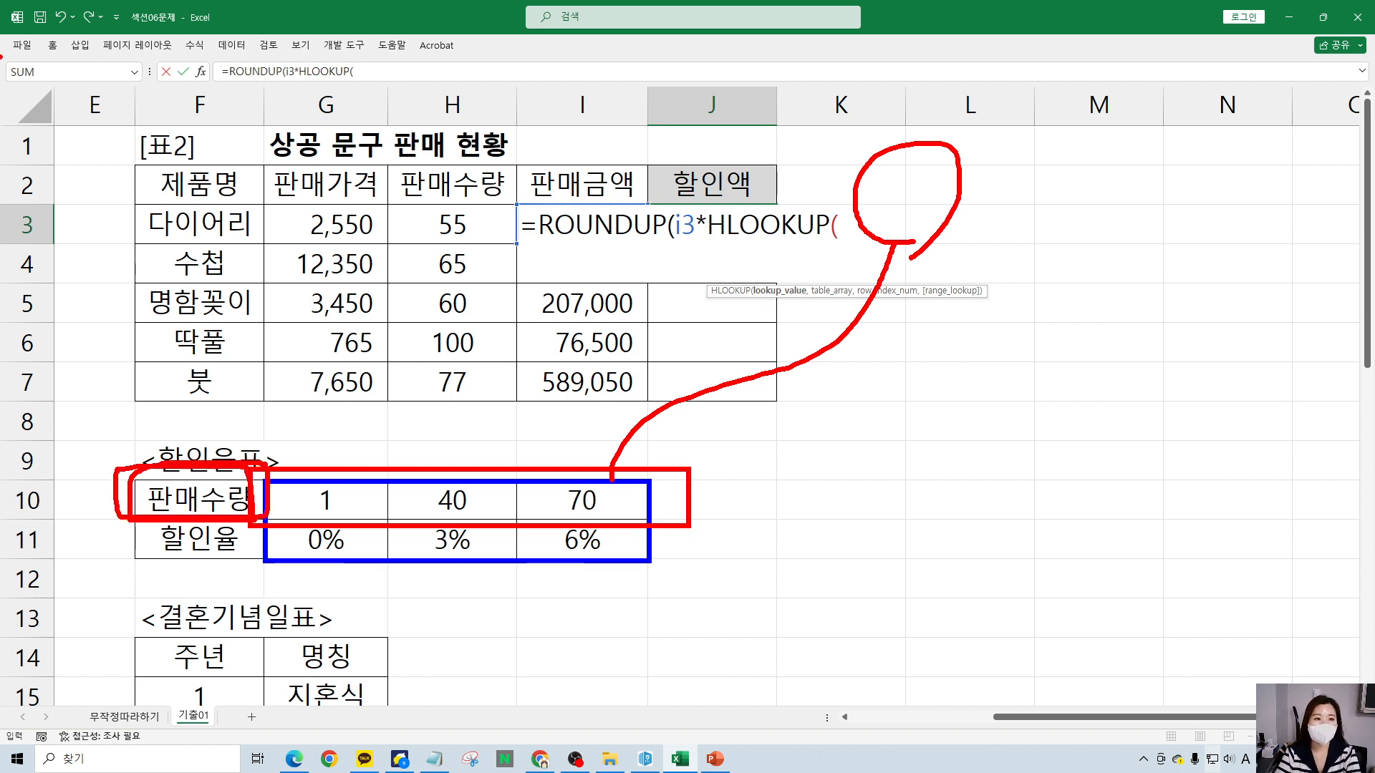
key("Escape")
- Check in question 2 of the exercise PDF that 판매수량[H3:H7] and the 할인율표 are the data for the lookup
left_click_drag(0, 215, 858, 98)
left_click_drag(235, 360, 396, 417)
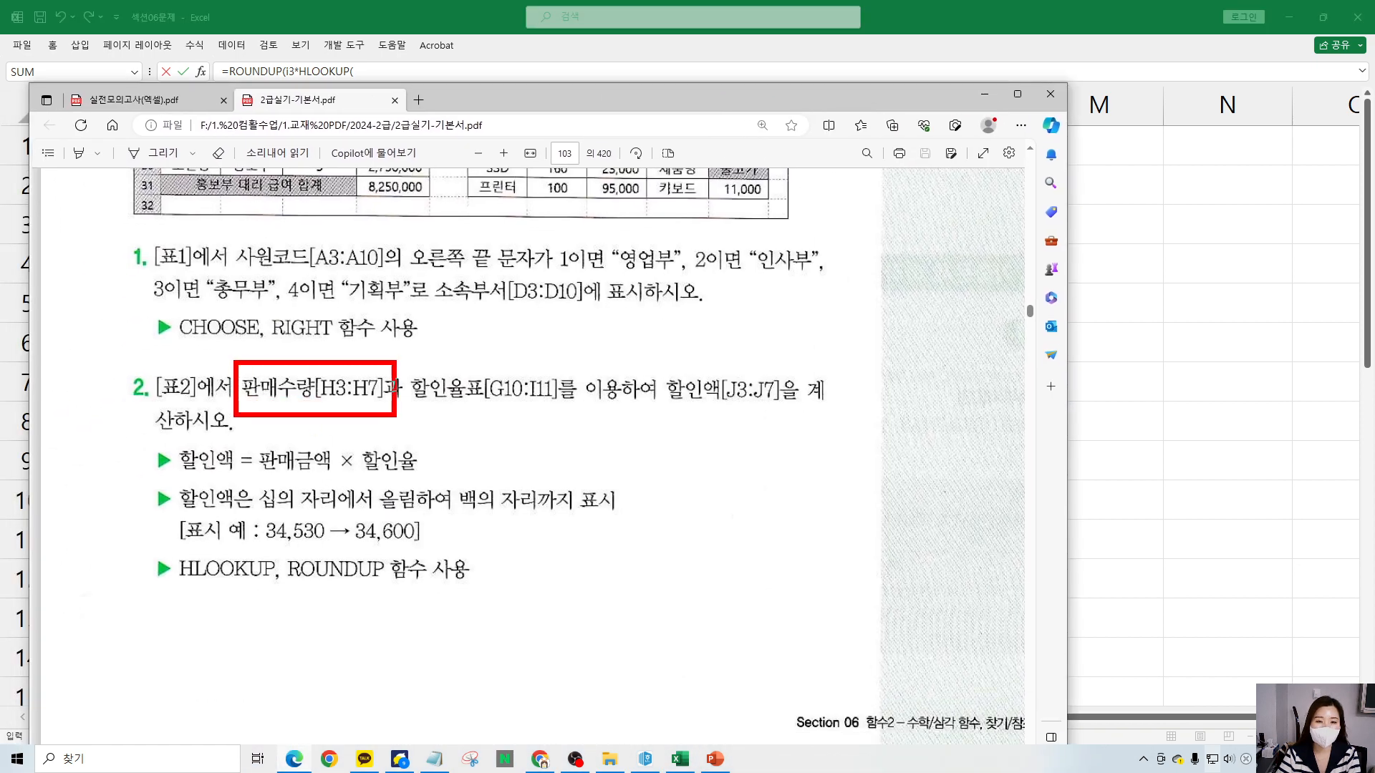
left_click_drag(460, 353, 540, 336)
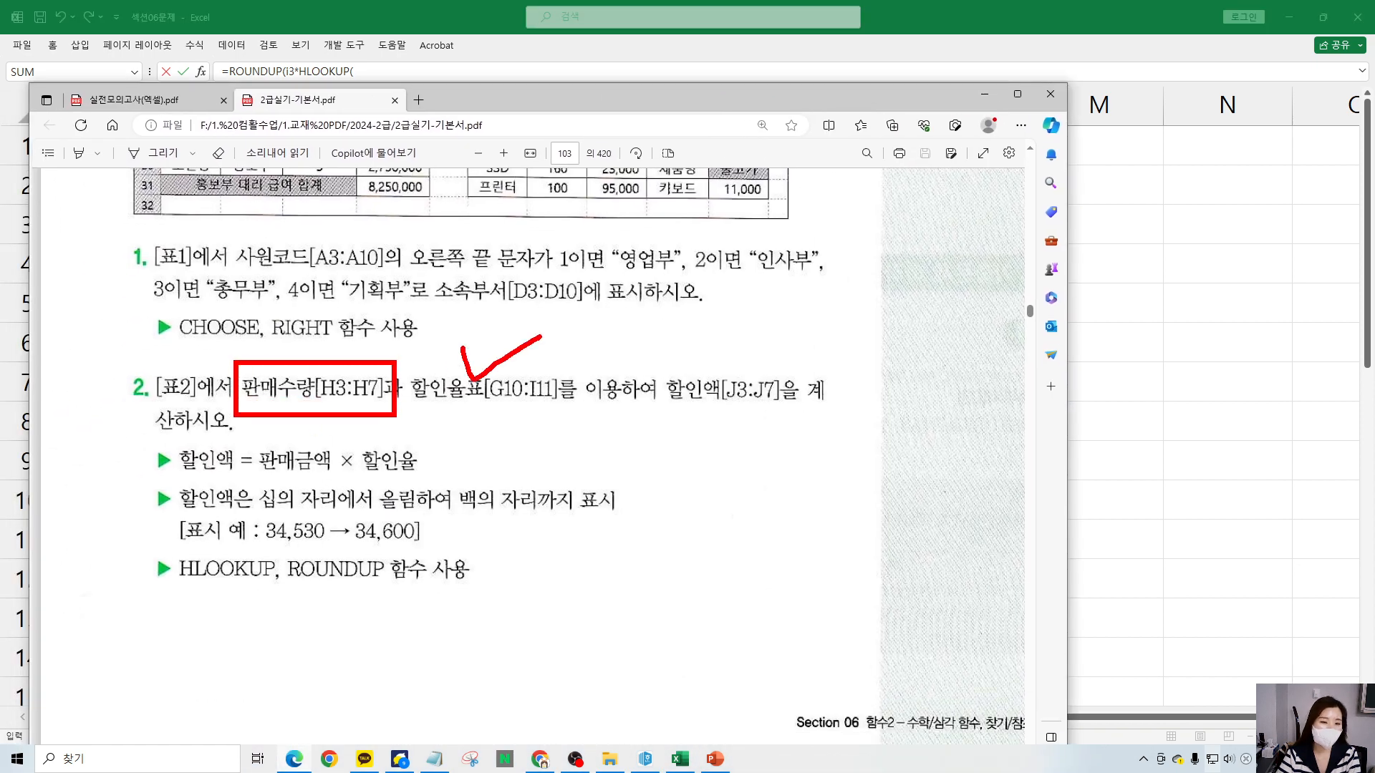
left_click_drag(365, 328, 444, 318)
key("Escape")
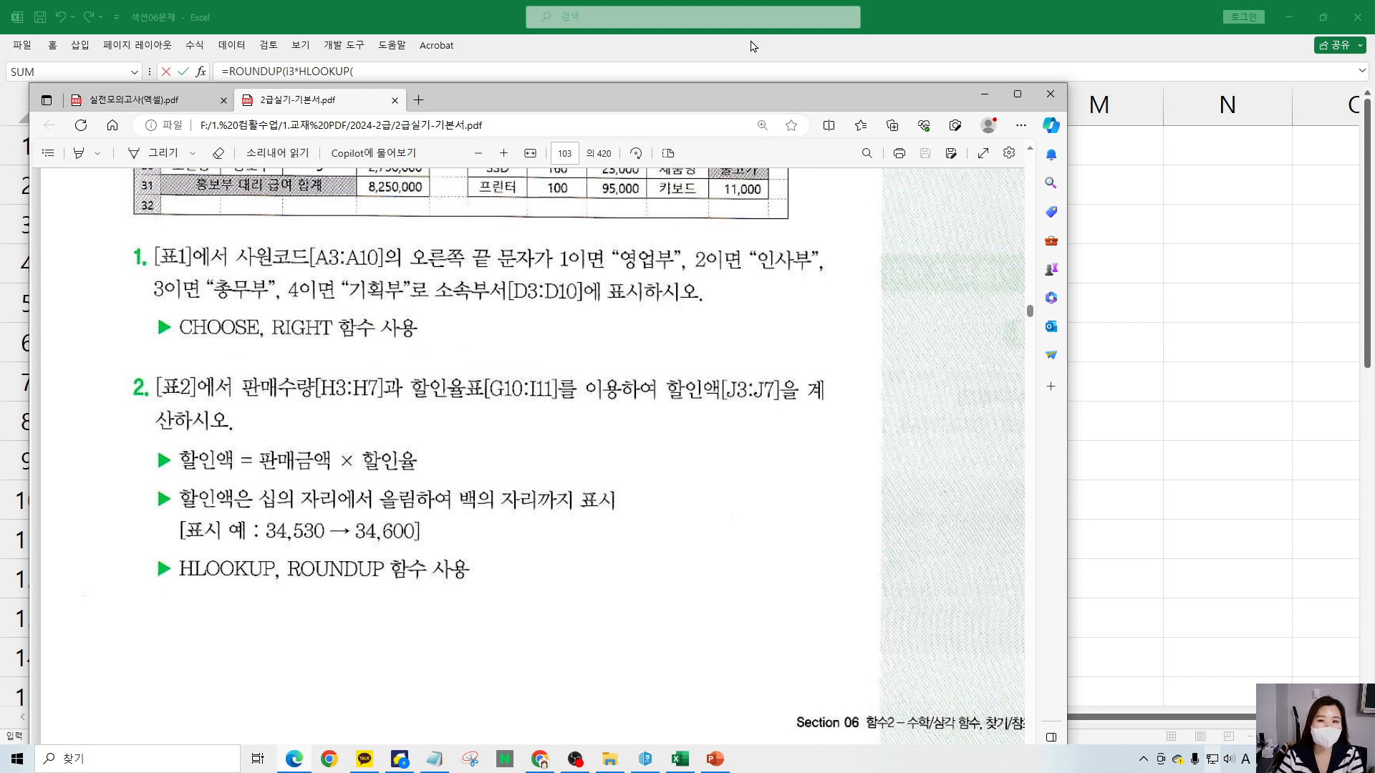
left_click_drag(763, 98, 0, 107)
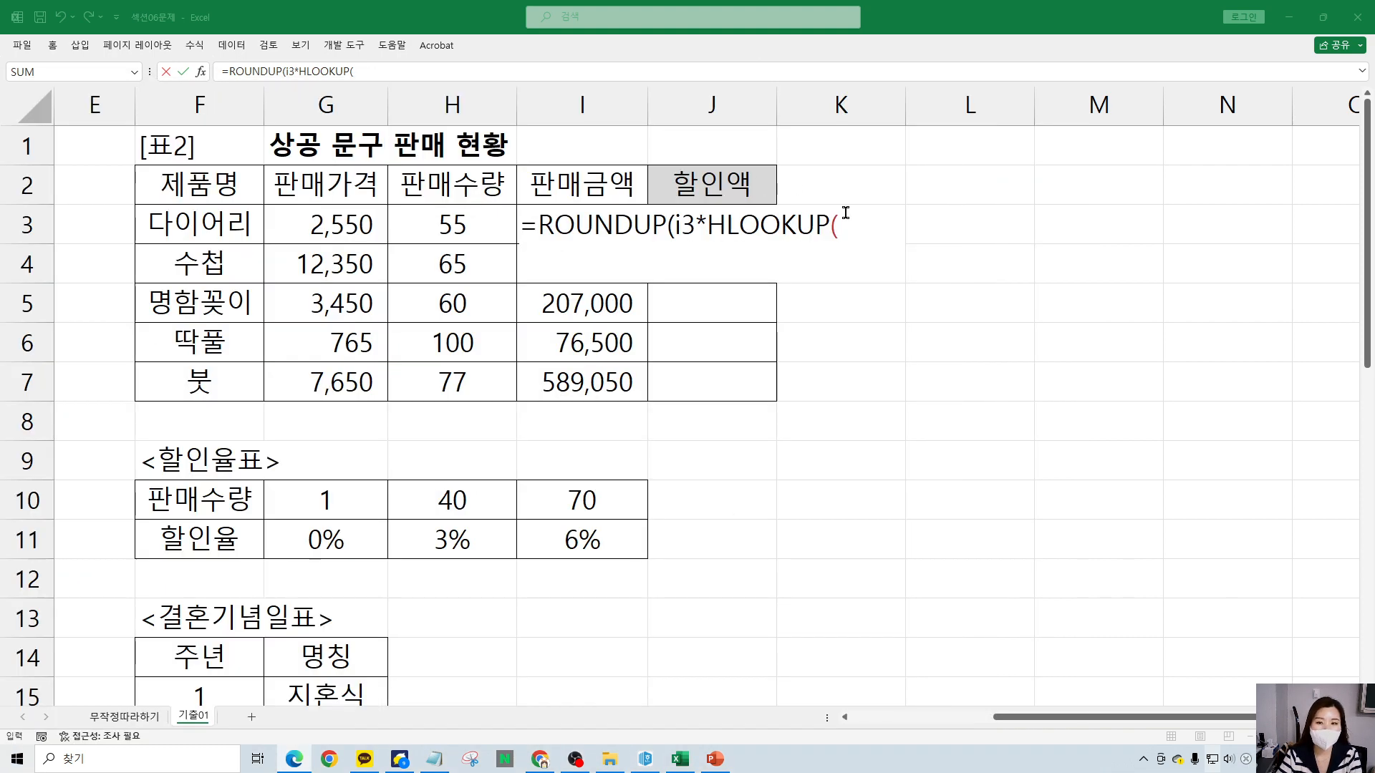
- Trace how the 판매수량 in H3 serves as the HLOOKUP lookup value matched against the table's first row
left_click_drag(278, 476, 654, 520)
left_click_drag(856, 198, 945, 253)
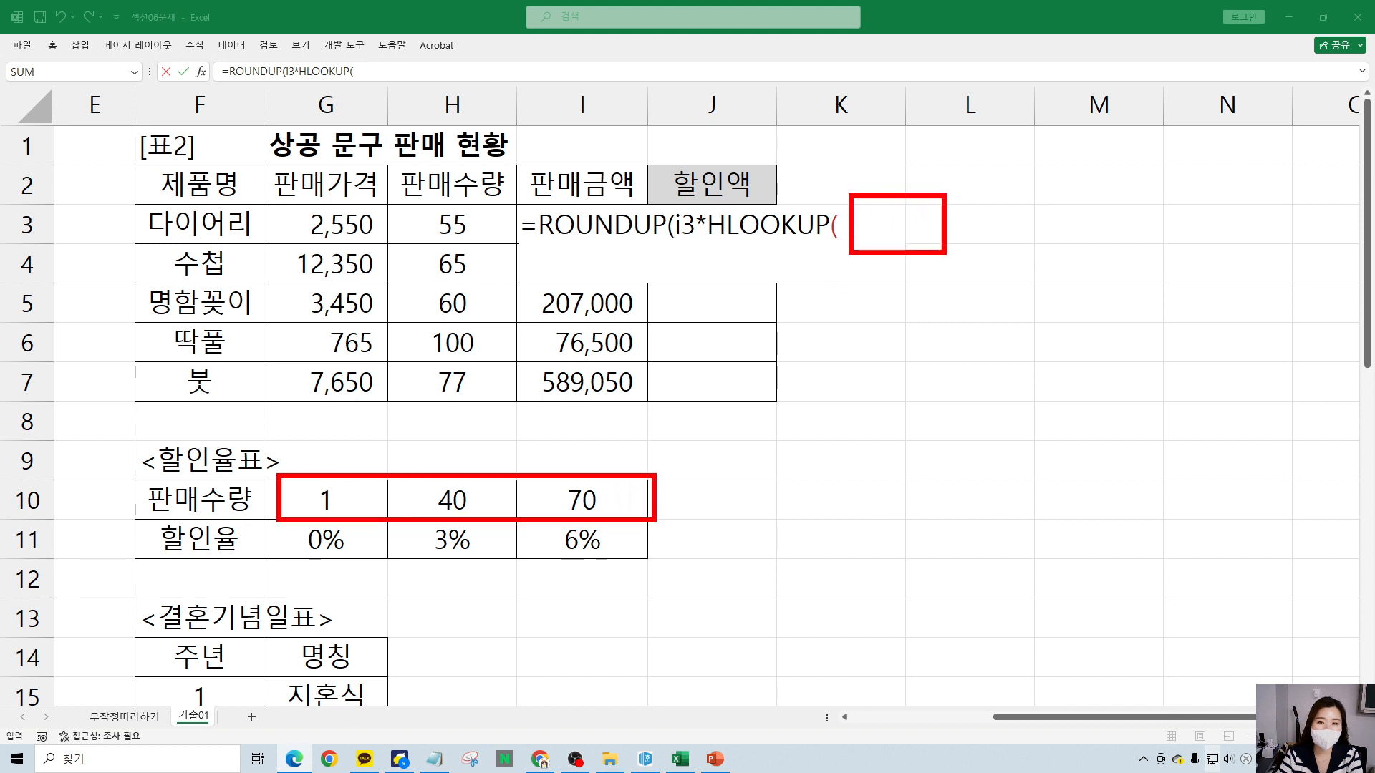
mouse_move(508, 484)
left_mouse_down()
mouse_move(853, 387)
mouse_move(895, 264)
left_mouse_up()
mouse_move(868, 283)
left_mouse_down()
mouse_move(892, 262)
mouse_move(929, 293)
left_mouse_up()
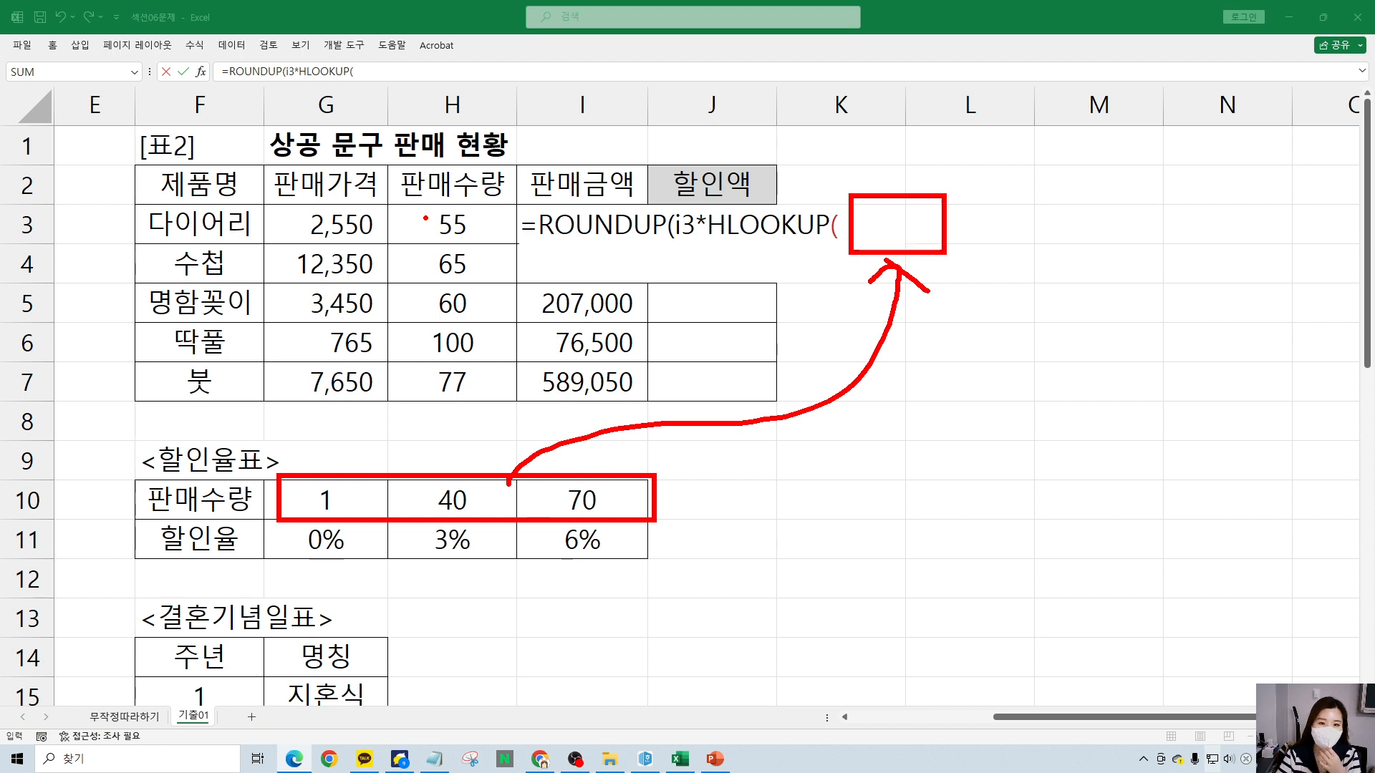
mouse_move(498, 238)
left_mouse_down()
mouse_move(423, 234)
mouse_move(484, 207)
mouse_move(416, 245)
mouse_move(478, 203)
mouse_move(481, 259)
mouse_move(496, 118)
mouse_move(618, 62)
mouse_move(738, 66)
mouse_move(822, 101)
mouse_move(882, 190)
mouse_move(885, 228)
mouse_move(911, 204)
left_mouse_up()
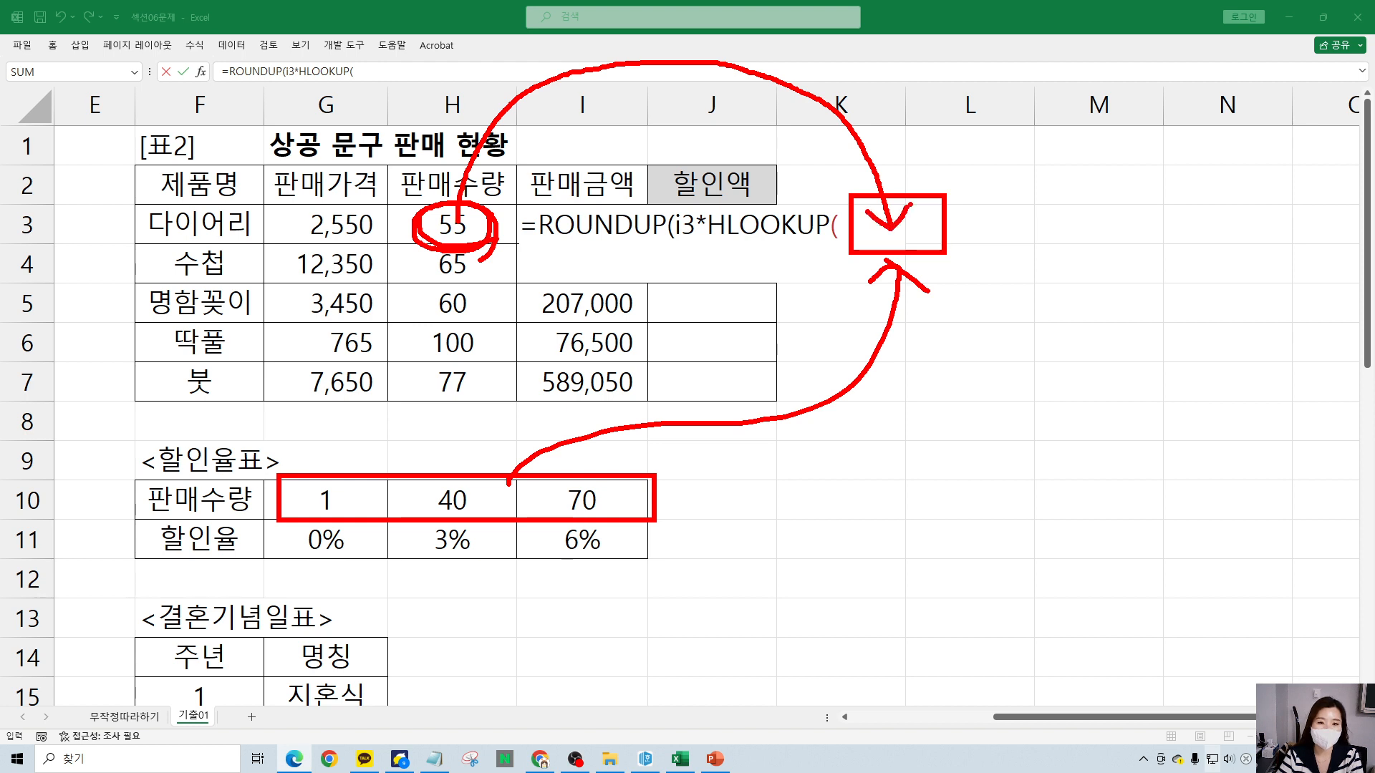
key("Escape")
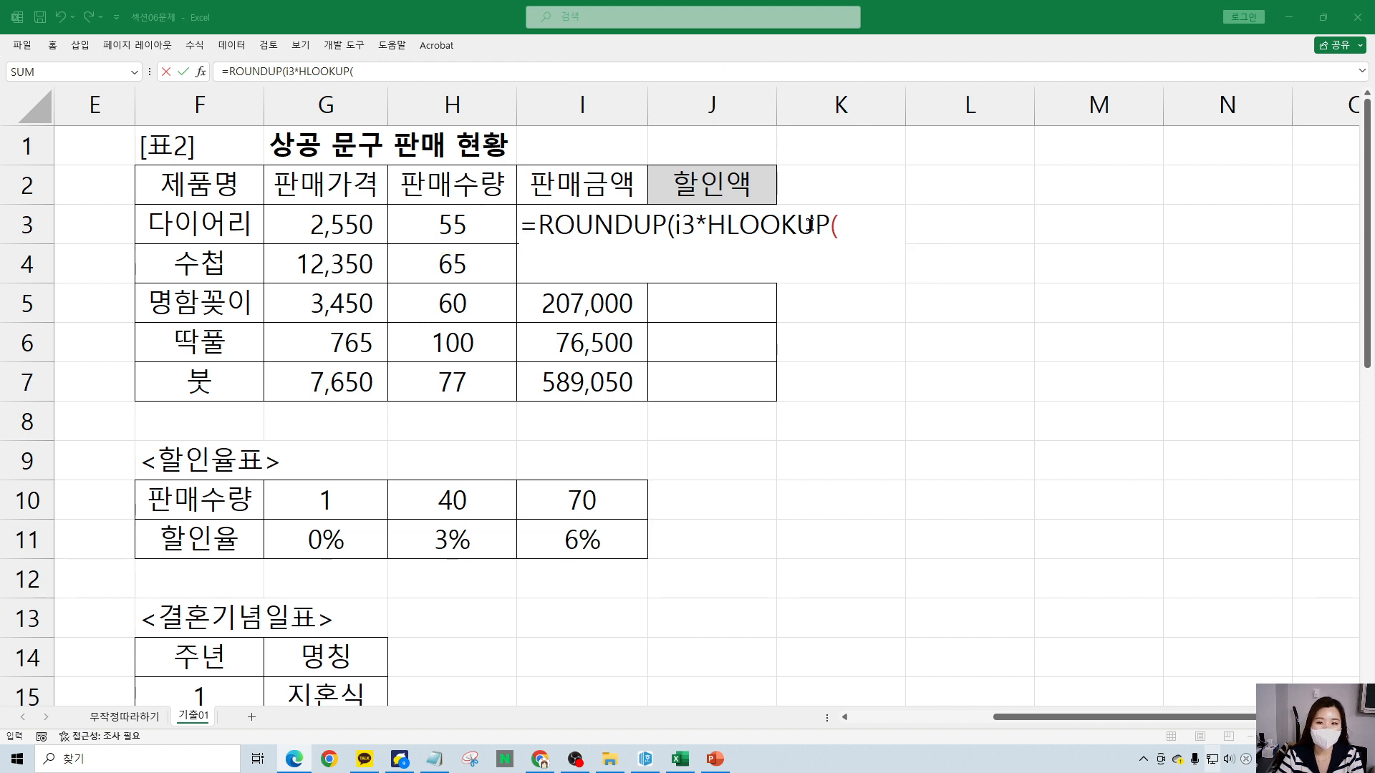
- Set H3 as the HLOOKUP lookup value and the absolute range $G$10:$I$11 as its table array
left_click(437, 226)
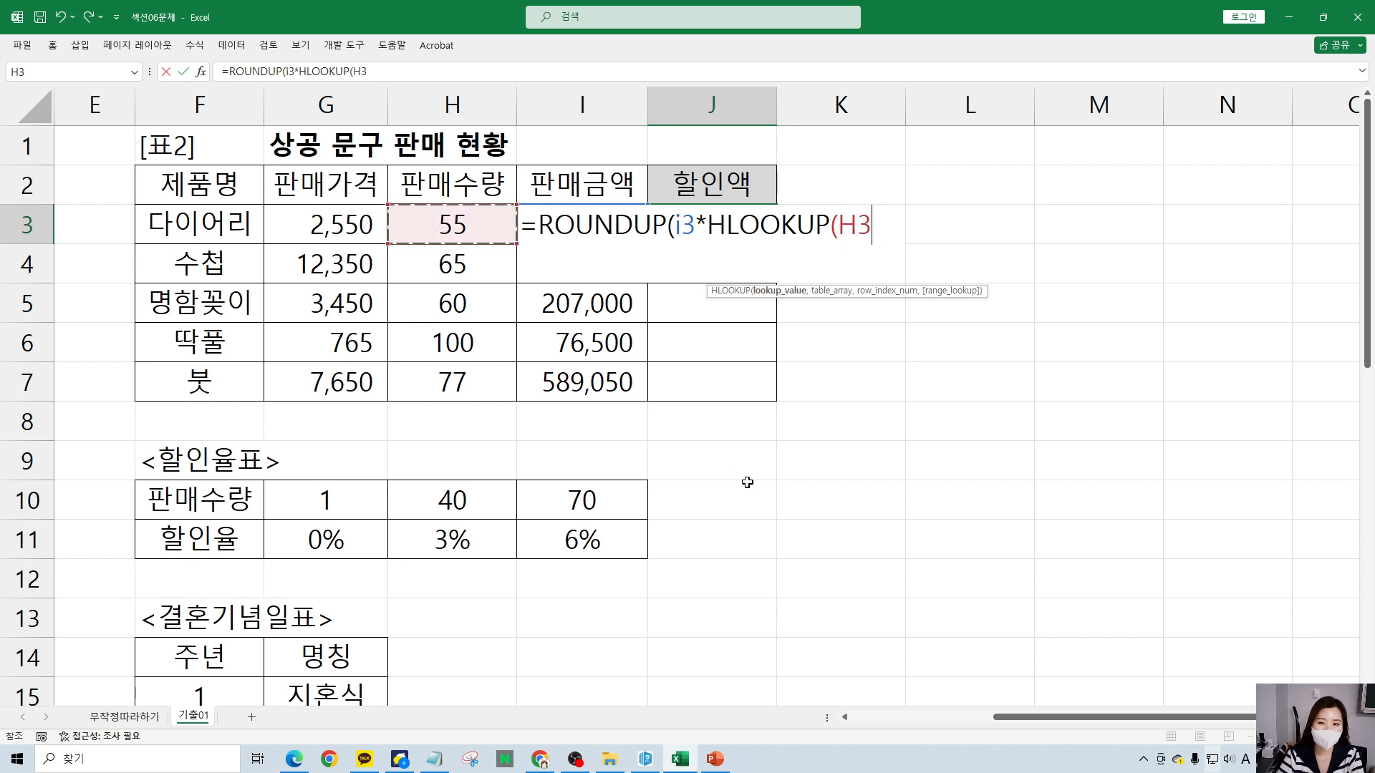
type(",")
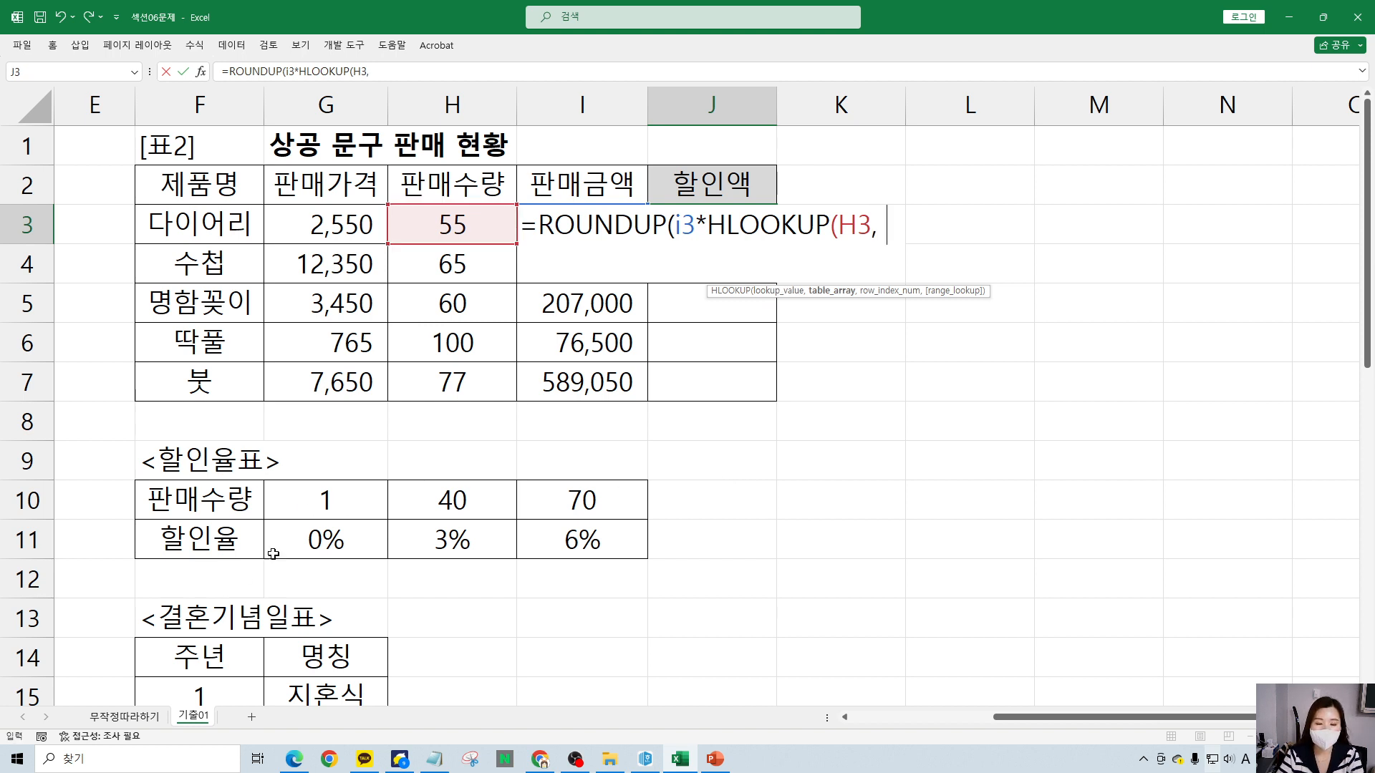
left_click_drag(337, 506, 607, 536)
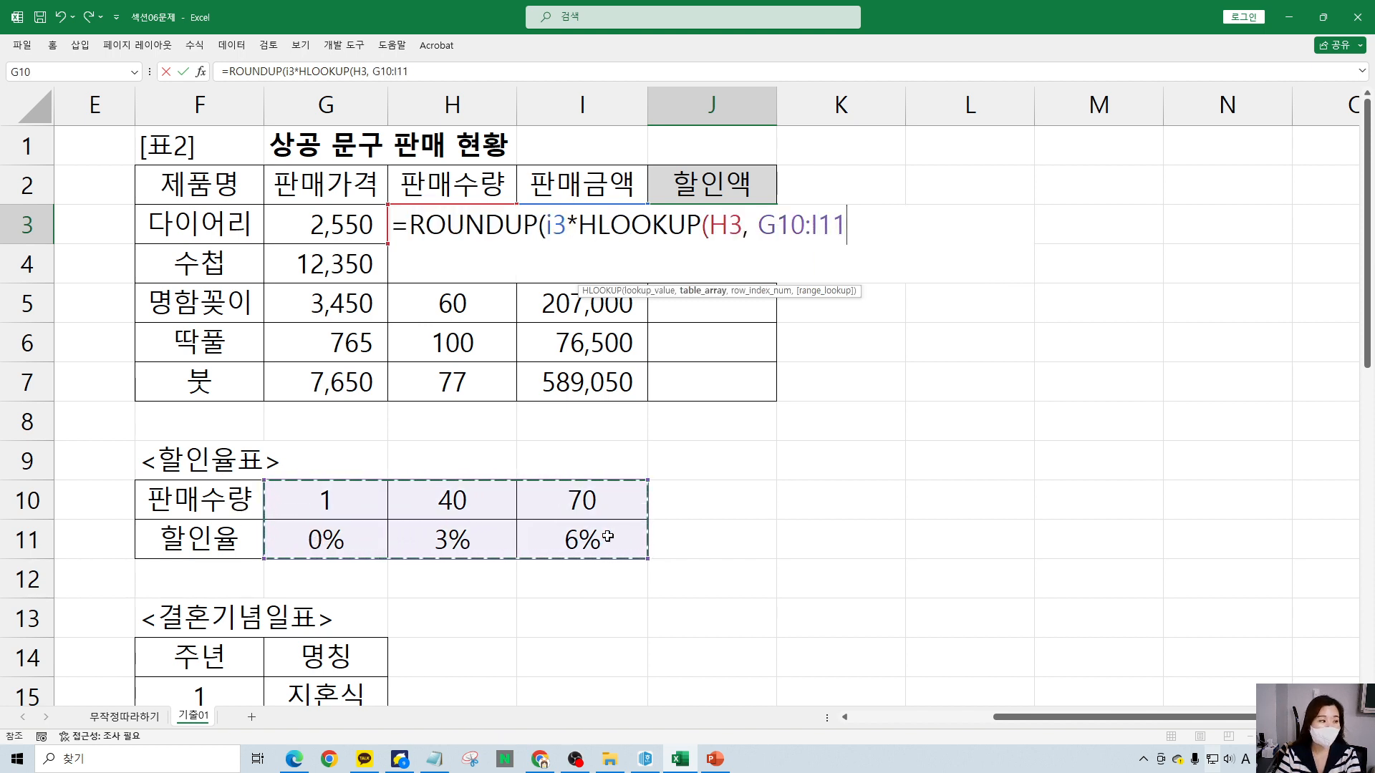
key("F4")
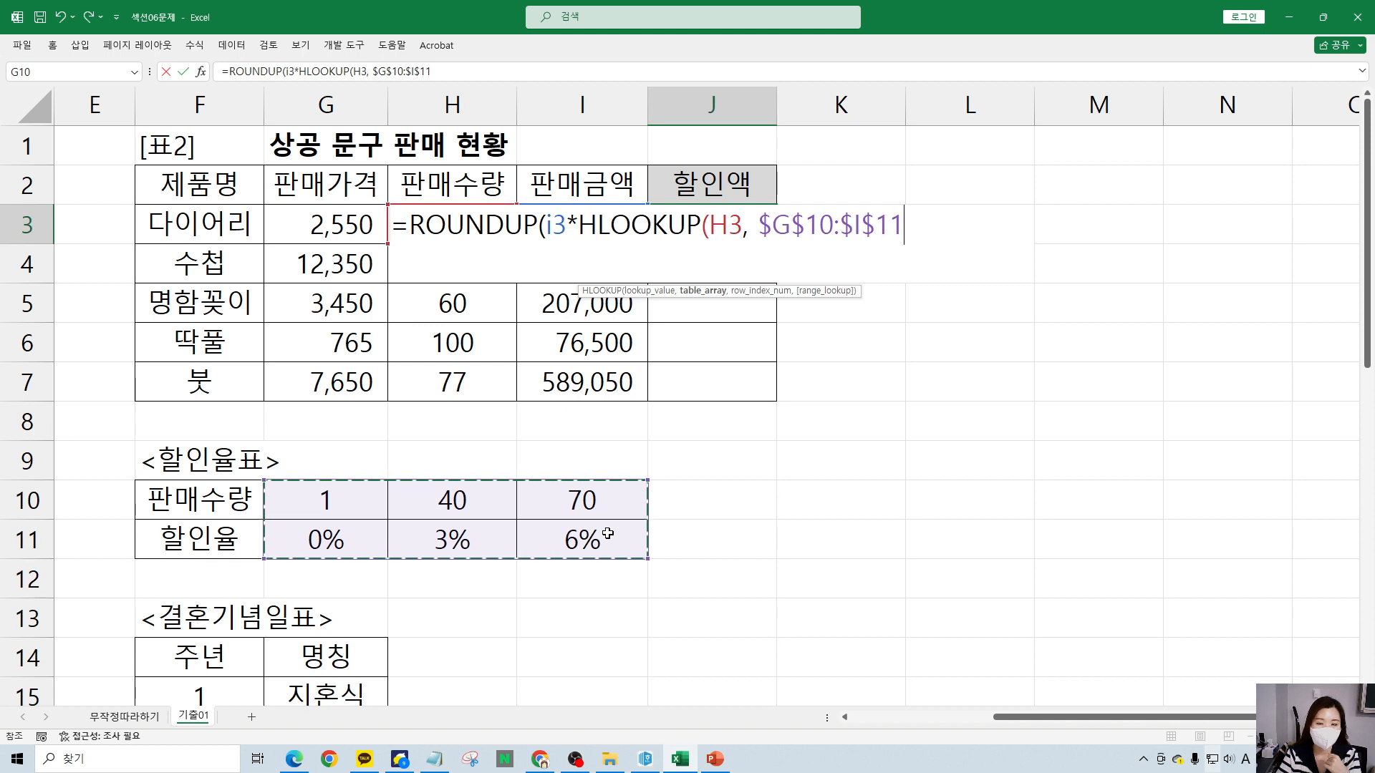
type(",")
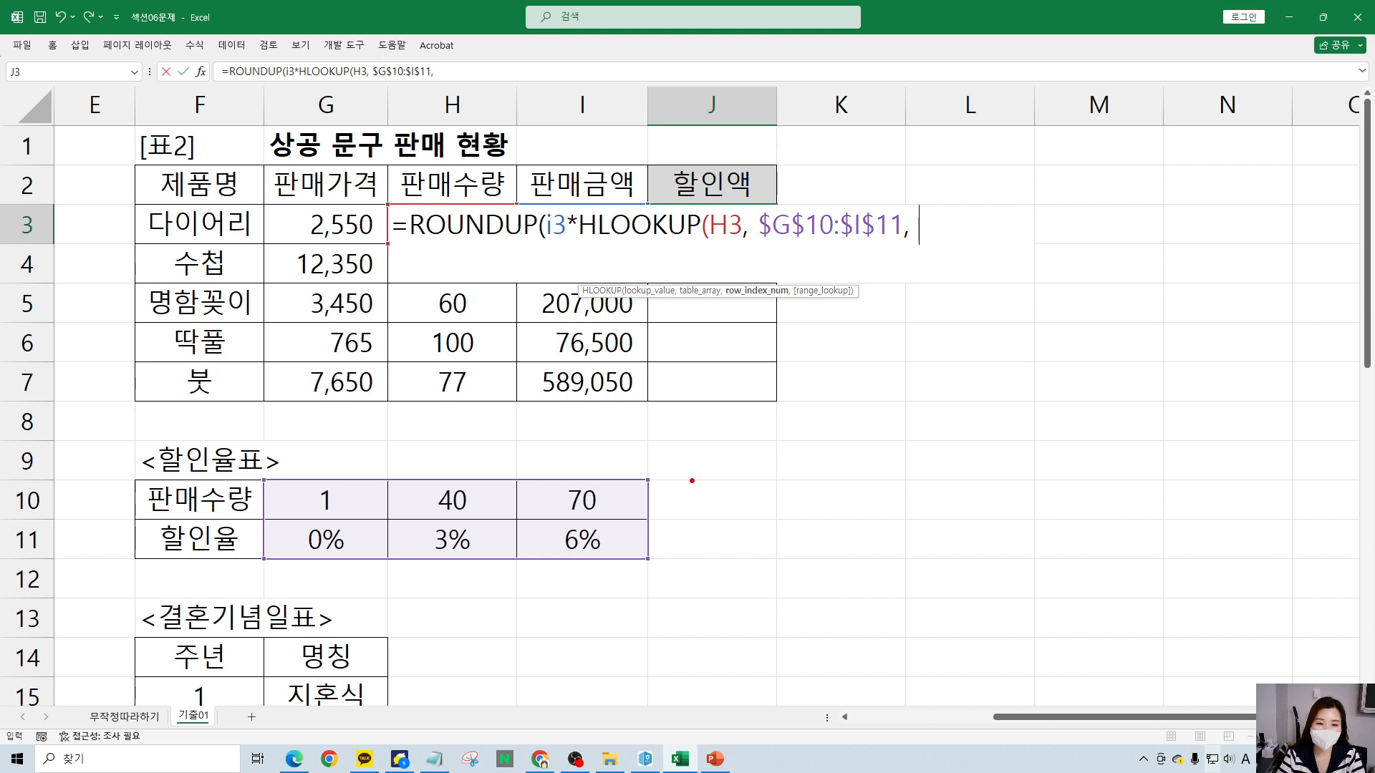
- Count the rows of the 할인율표 and enter 2 as the HLOOKUP row index for 할인율
mouse_move(697, 480)
left_mouse_down()
mouse_move(698, 499)
mouse_move(715, 447)
mouse_move(708, 529)
mouse_move(742, 556)
mouse_move(658, 548)
mouse_move(727, 595)
left_mouse_up()
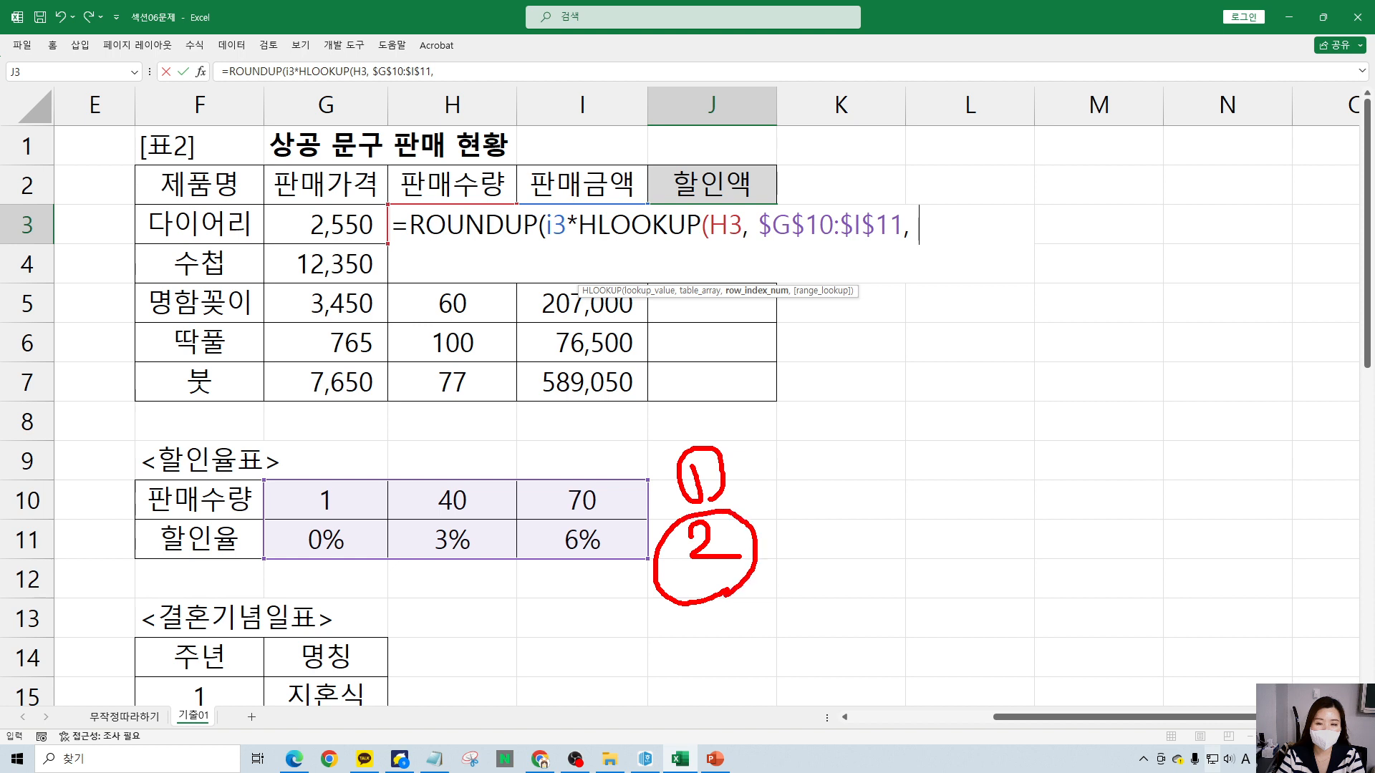
mouse_move(609, 620)
left_mouse_down()
mouse_move(772, 606)
mouse_move(598, 652)
left_mouse_up()
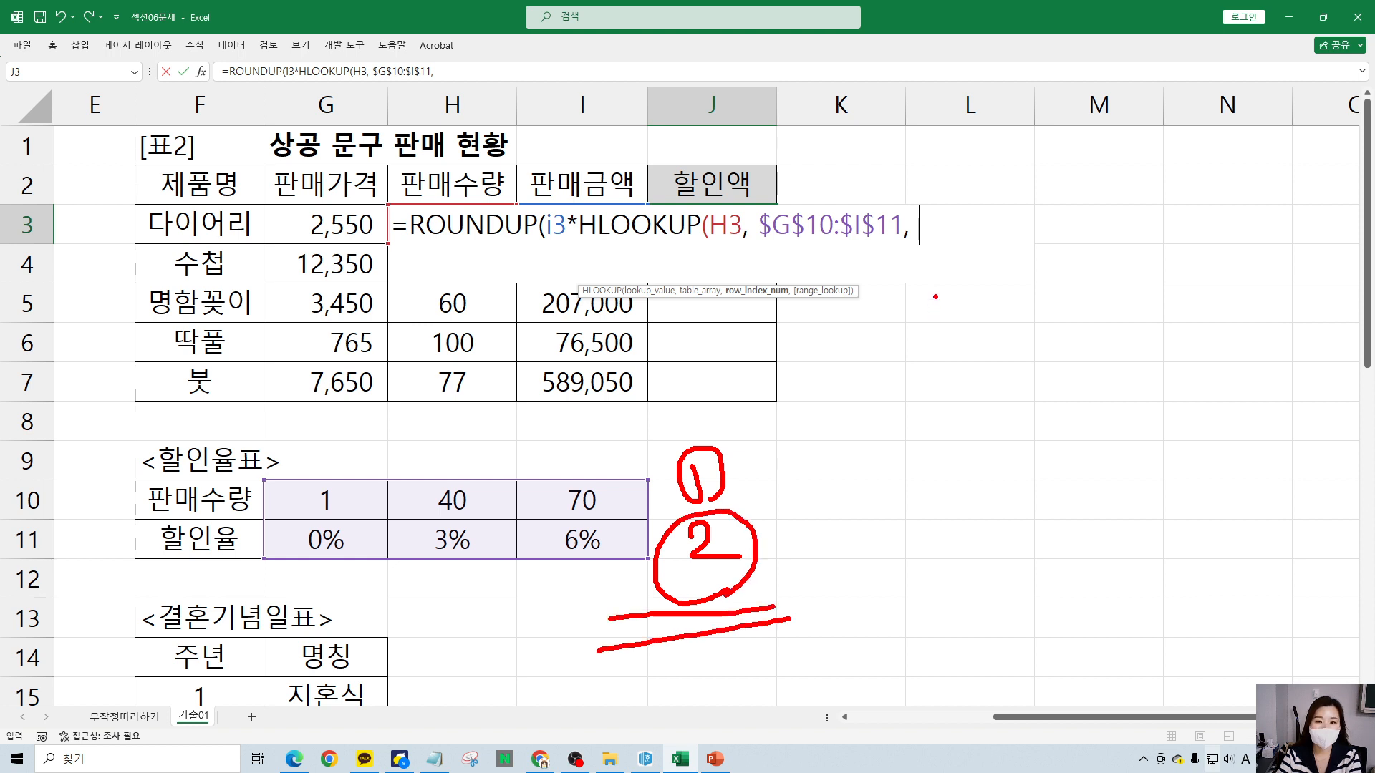
key("Escape")
type("2")
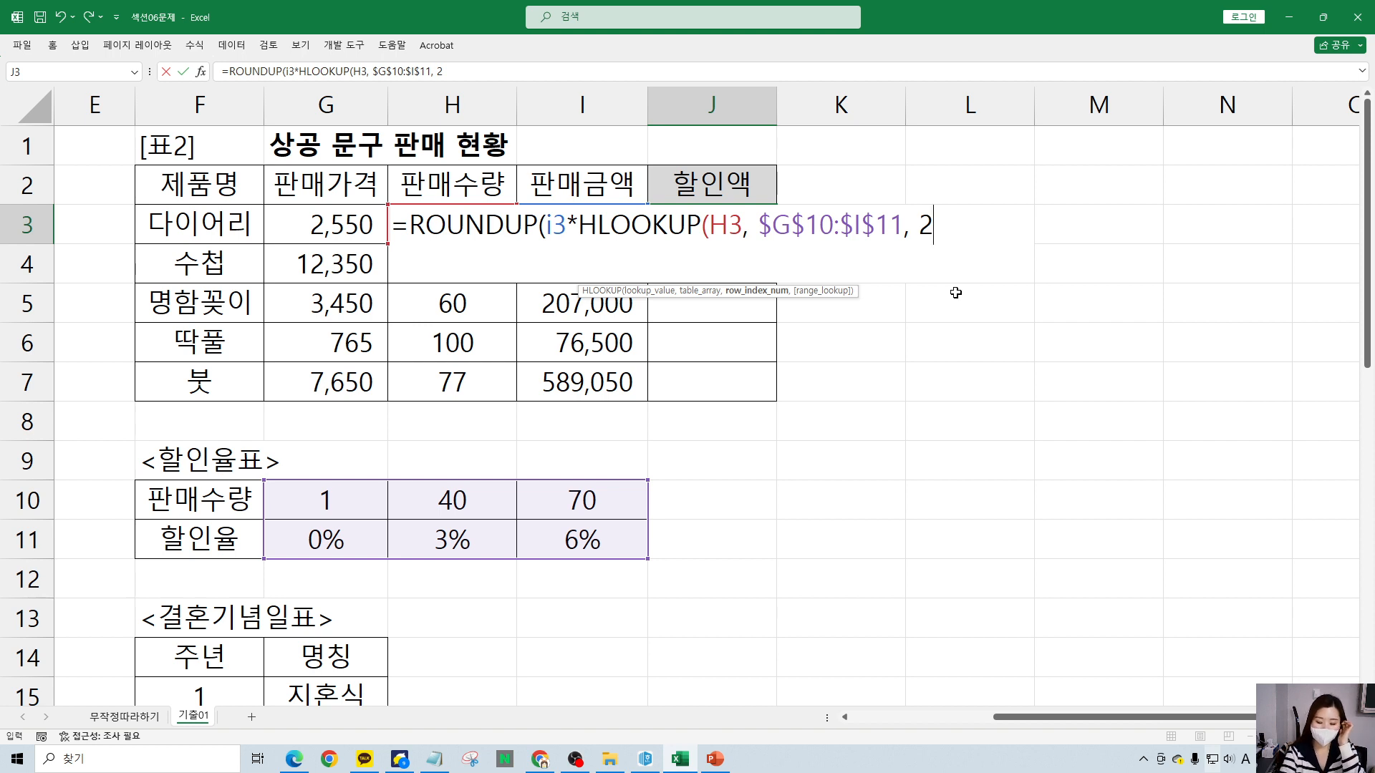
type(",")
- Work out from the ascending numbers in the 판매수량 row that HLOOKUP needs the TRUE (유사 일치) match
key("ctrl+2")
mouse_move(278, 470)
left_mouse_down()
mouse_move(492, 525)
mouse_move(655, 525)
left_mouse_up()
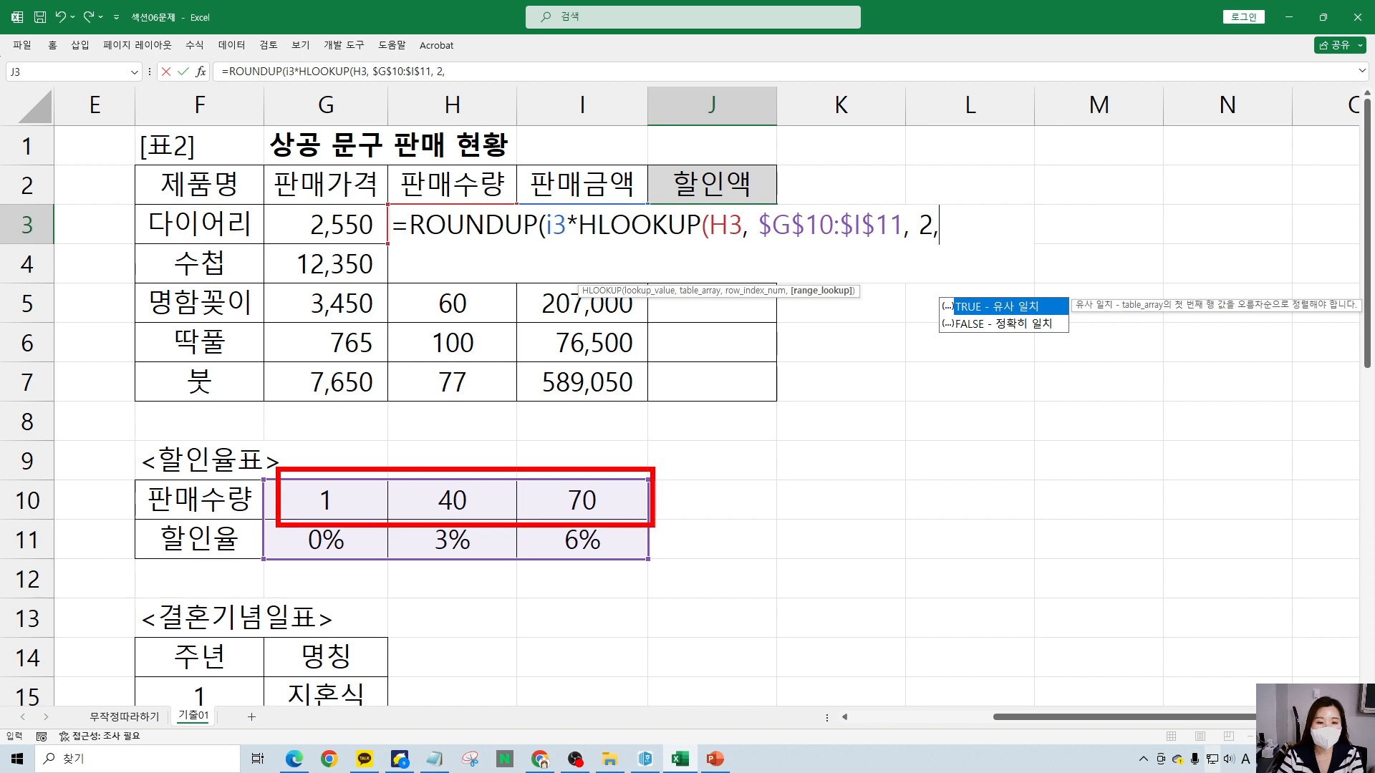
mouse_move(716, 395)
left_mouse_down()
mouse_move(708, 455)
mouse_move(747, 440)
left_mouse_up()
mouse_move(678, 467)
left_mouse_down()
mouse_move(779, 452)
mouse_move(760, 513)
mouse_move(733, 542)
left_mouse_up()
left_click_drag(742, 524, 805, 548)
mouse_move(800, 449)
left_mouse_down()
mouse_move(802, 508)
mouse_move(827, 501)
left_mouse_up()
left_click_drag(848, 446, 866, 540)
left_click_drag(859, 504, 982, 473)
mouse_move(948, 438)
left_mouse_down()
mouse_move(987, 489)
mouse_move(986, 520)
left_mouse_up()
mouse_move(1036, 429)
left_mouse_down()
mouse_move(1035, 467)
mouse_move(1037, 430)
left_mouse_up()
mouse_move(1050, 469)
left_mouse_down()
mouse_move(1053, 513)
mouse_move(1102, 502)
left_mouse_up()
left_click_drag(1085, 401, 1165, 435)
mouse_move(1080, 476)
left_mouse_down()
mouse_move(1163, 467)
mouse_move(1179, 491)
mouse_move(1105, 487)
left_mouse_up()
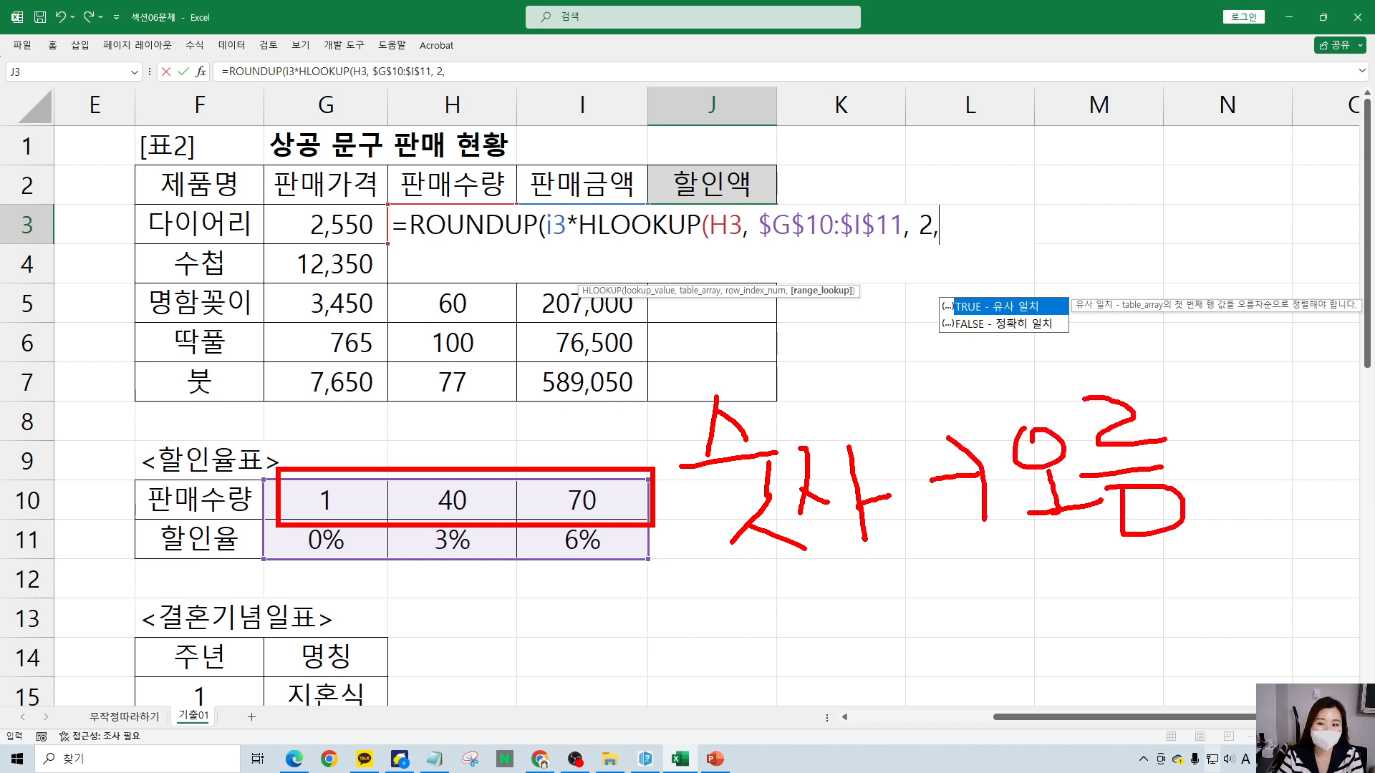
mouse_move(1217, 467)
left_mouse_down()
mouse_move(1274, 462)
mouse_move(1296, 514)
mouse_move(1325, 406)
mouse_move(1105, 292)
mouse_move(1080, 306)
left_mouse_up()
mouse_move(1080, 276)
left_mouse_down()
mouse_move(1071, 309)
mouse_move(1117, 326)
left_mouse_up()
key("Escape")
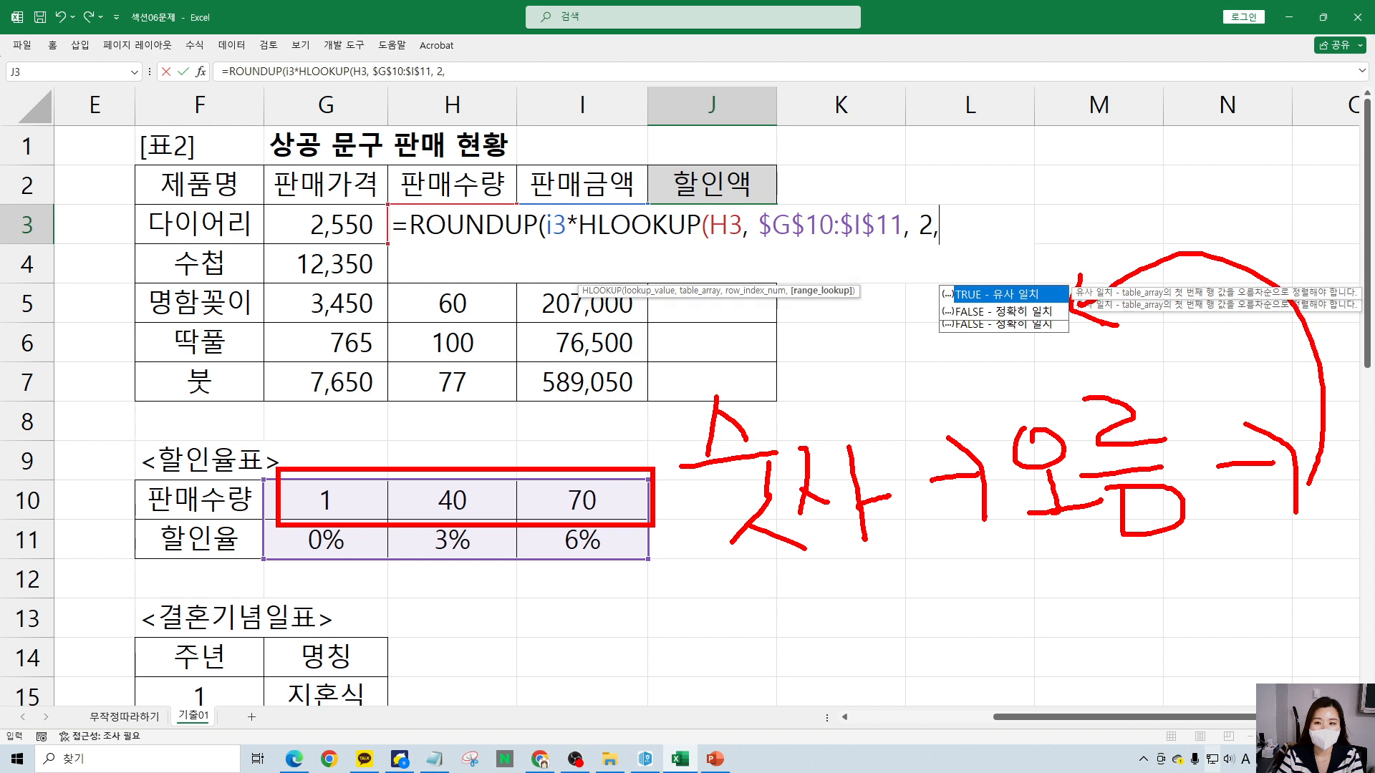
- Set the HLOOKUP match type to TRUE, close the function and continue to ROUNDUP's num_digits argument
double_click(1007, 294)
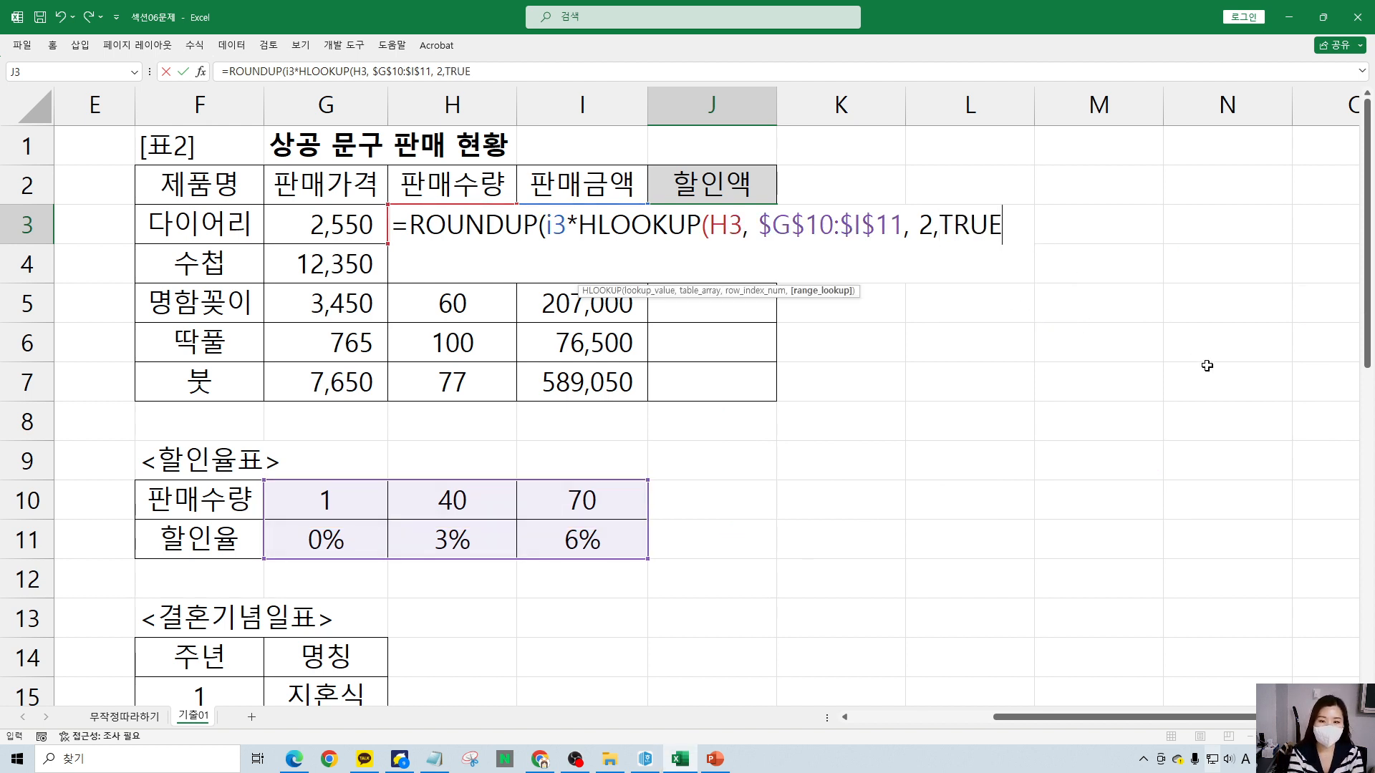
type(")")
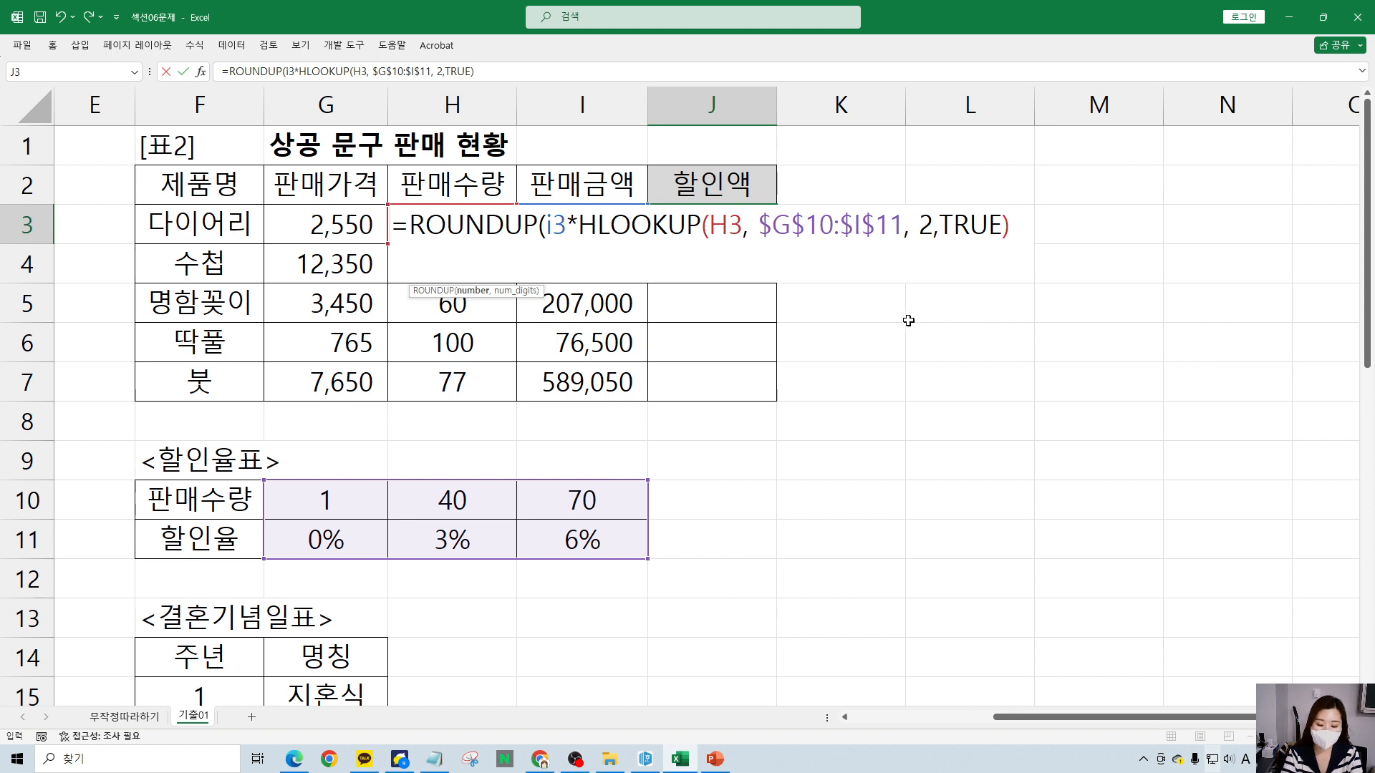
type(",")
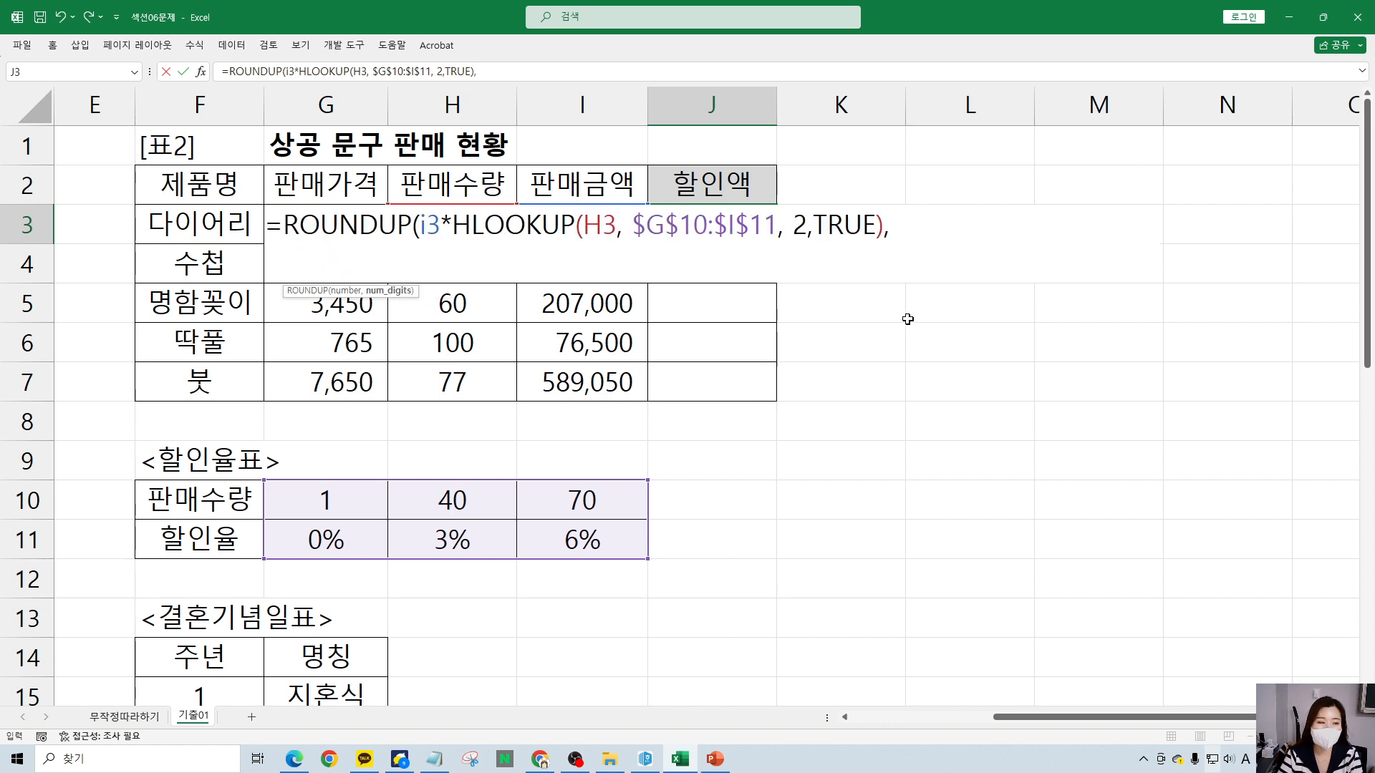
- Check in the textbook PDF to which digit problem 2 wants 할인액 rounded up, and derive the num_digits value from it
key("alt+Tab")
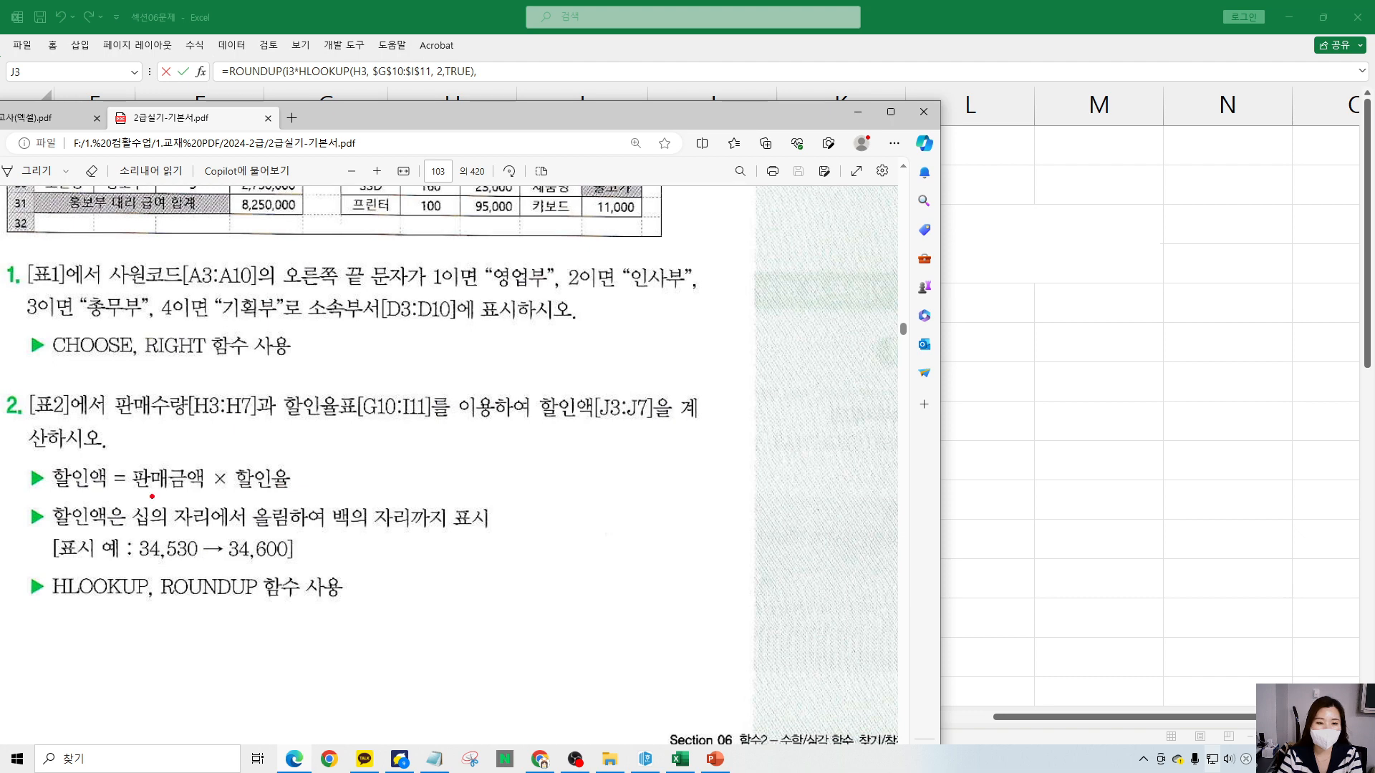
left_click_drag(124, 500, 305, 532)
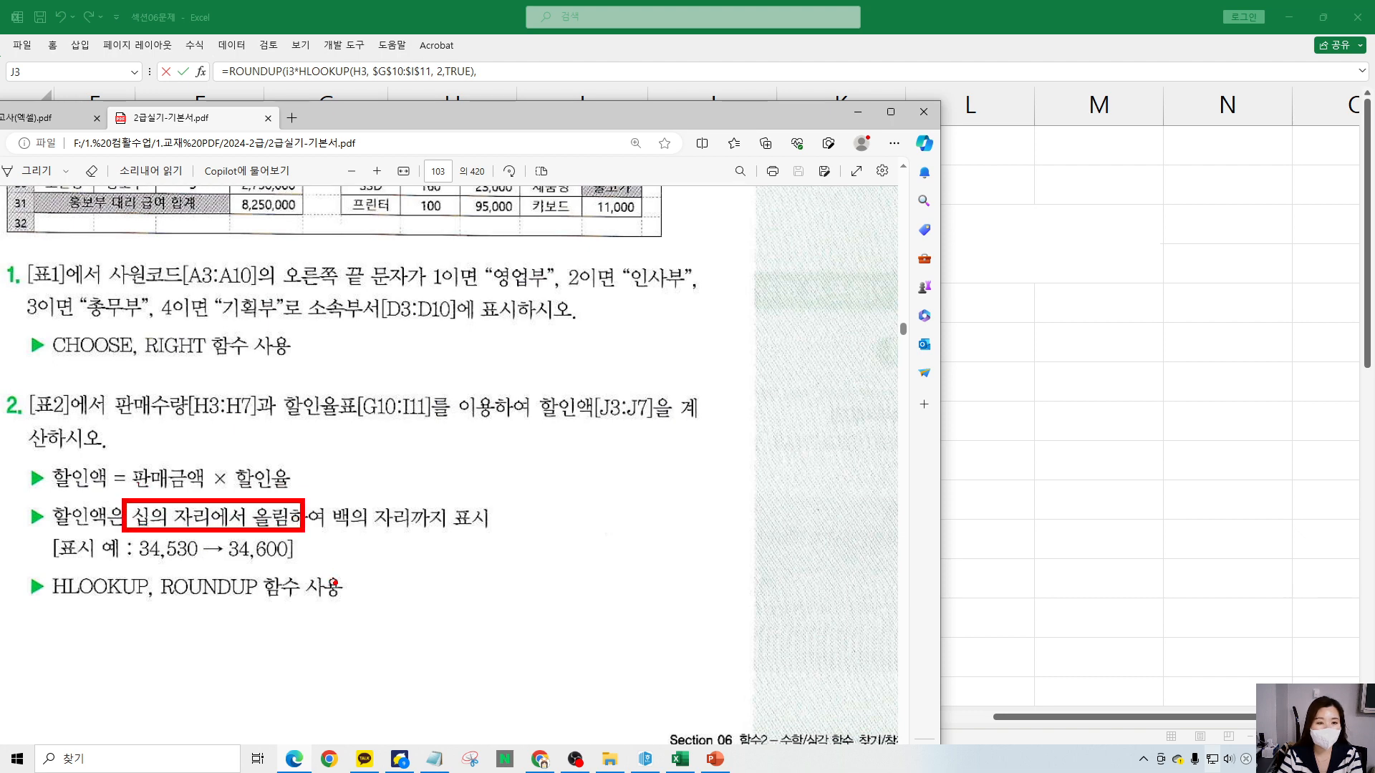
mouse_move(483, 567)
left_mouse_down()
mouse_move(493, 618)
mouse_move(495, 573)
mouse_move(577, 573)
mouse_move(548, 546)
left_mouse_up()
left_click_drag(675, 540, 737, 539)
left_click_drag(760, 542, 898, 605)
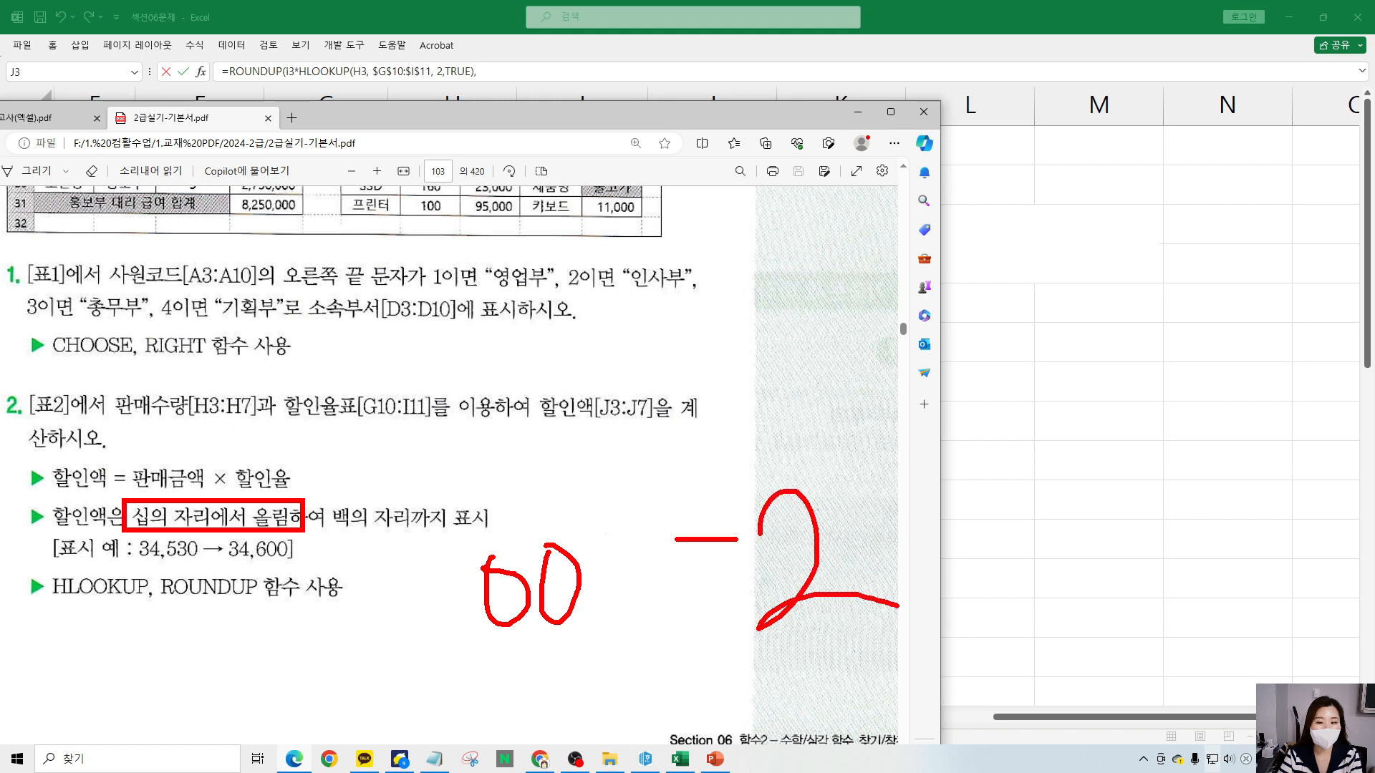
key("Escape")
left_click_drag(769, 110, 0, 144)
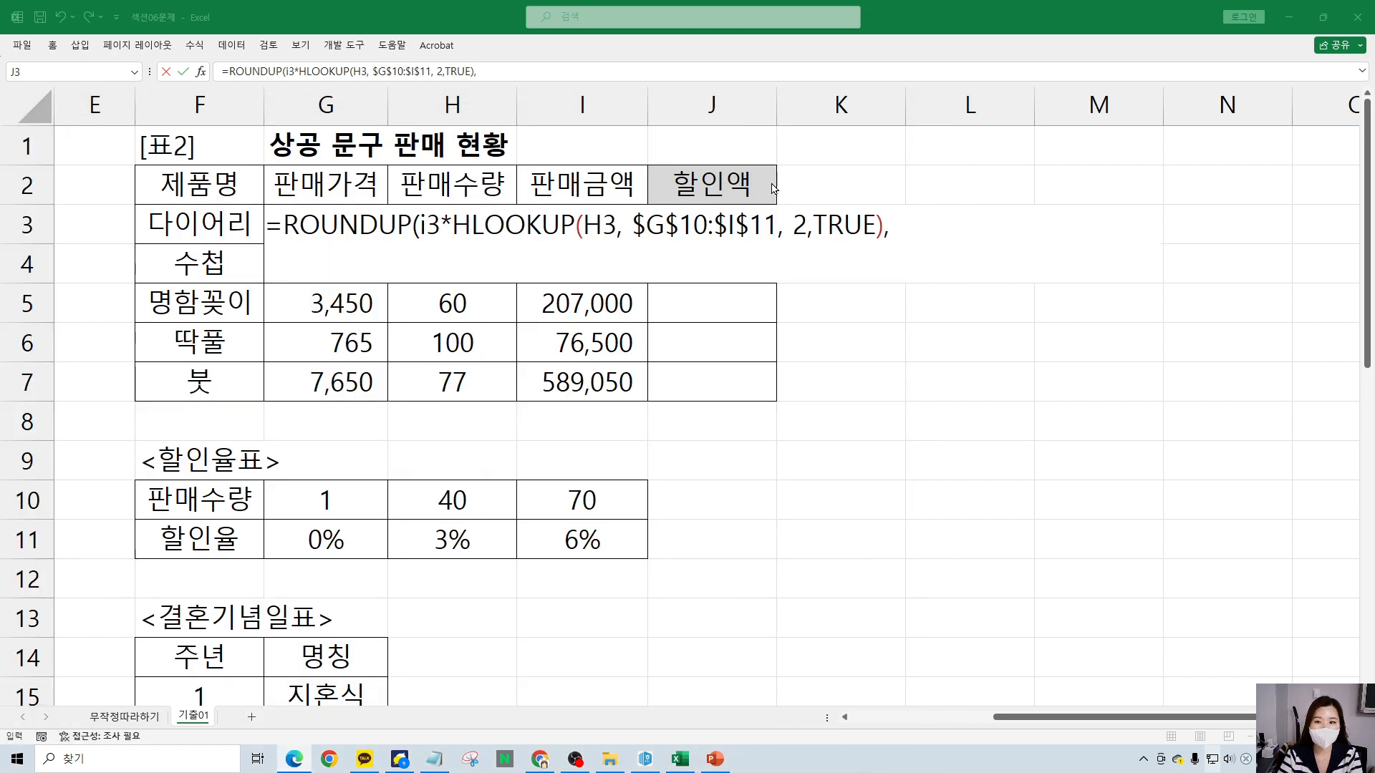
- Complete the J3 formula with -2 as ROUNDUP's num_digits, fill it down through J7 and review the finished formula
left_click(922, 219)
type("-2)")
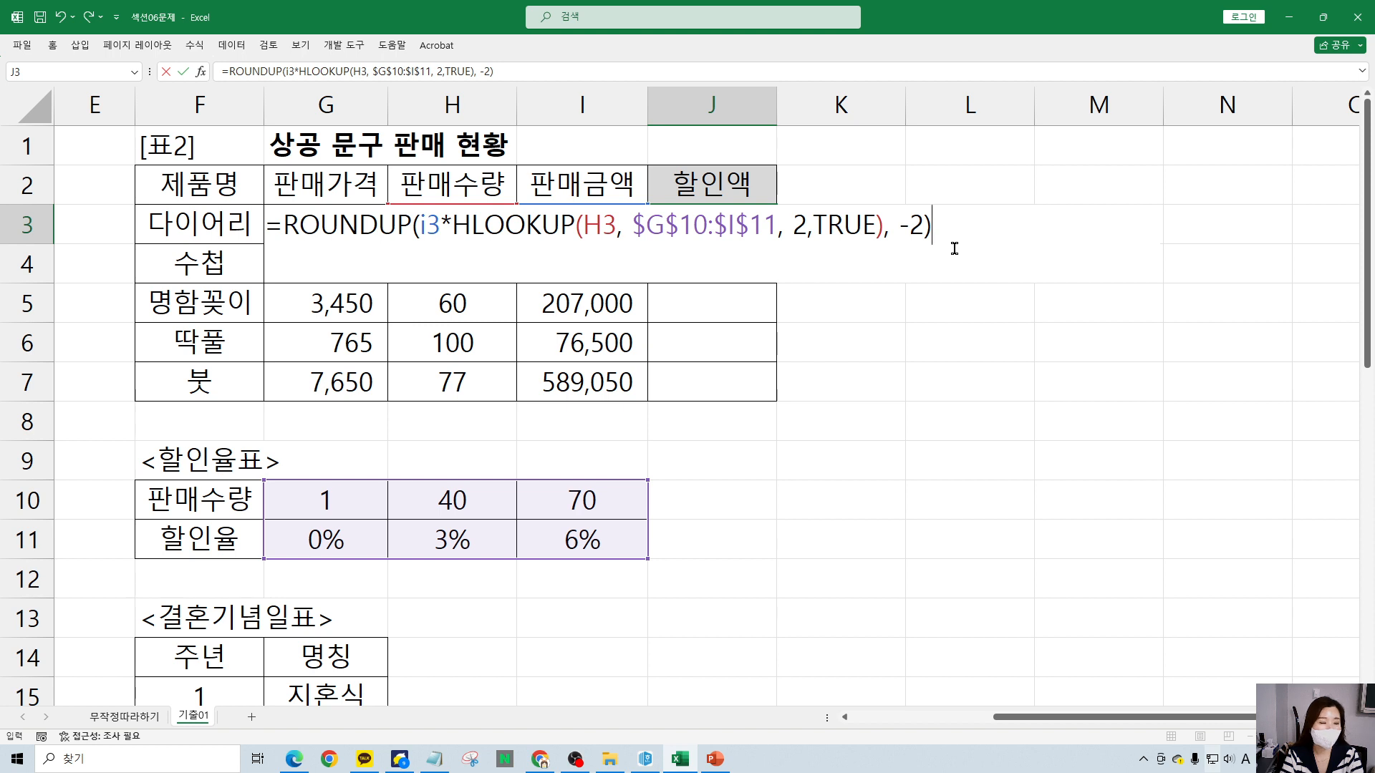
key("ctrl+Return")
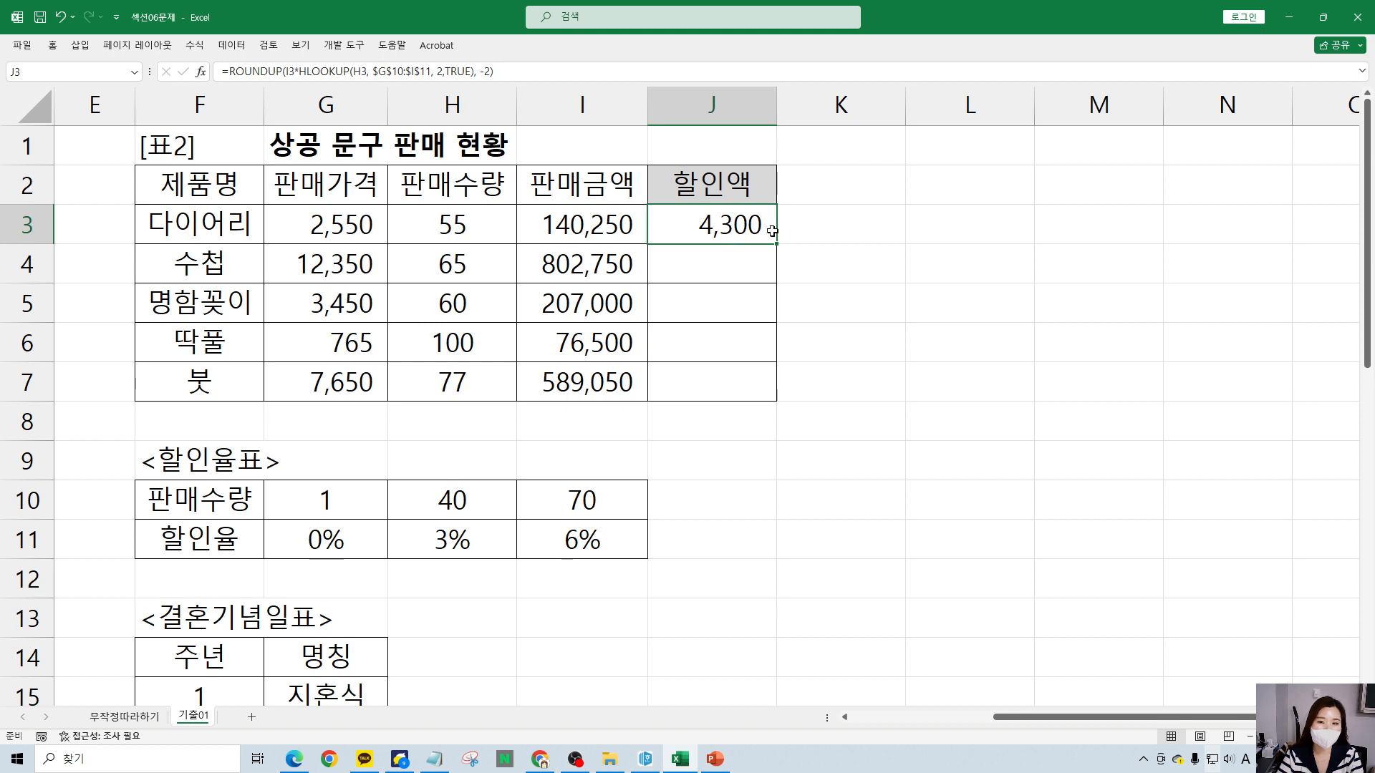
left_click_drag(776, 245, 773, 294)
left_click_drag(766, 401, 766, 401)
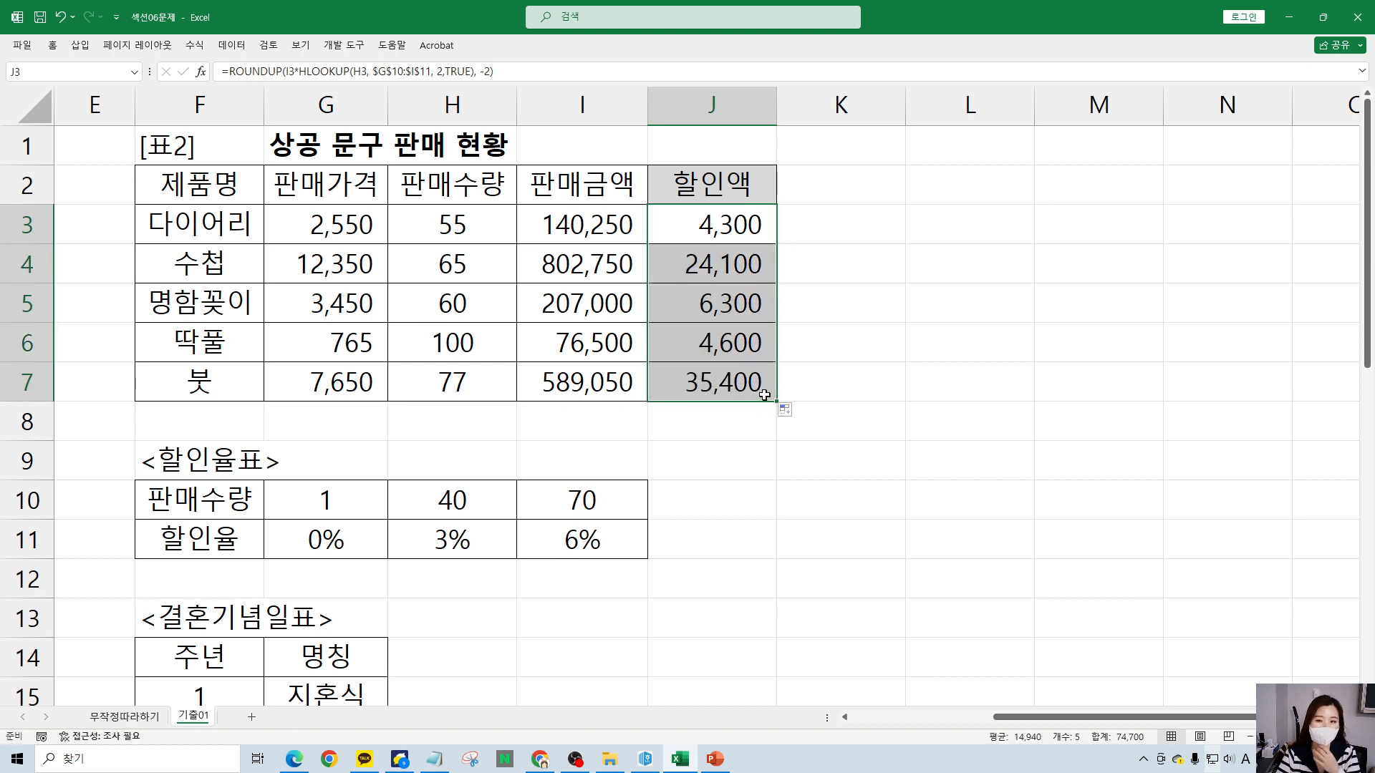
double_click(750, 225)
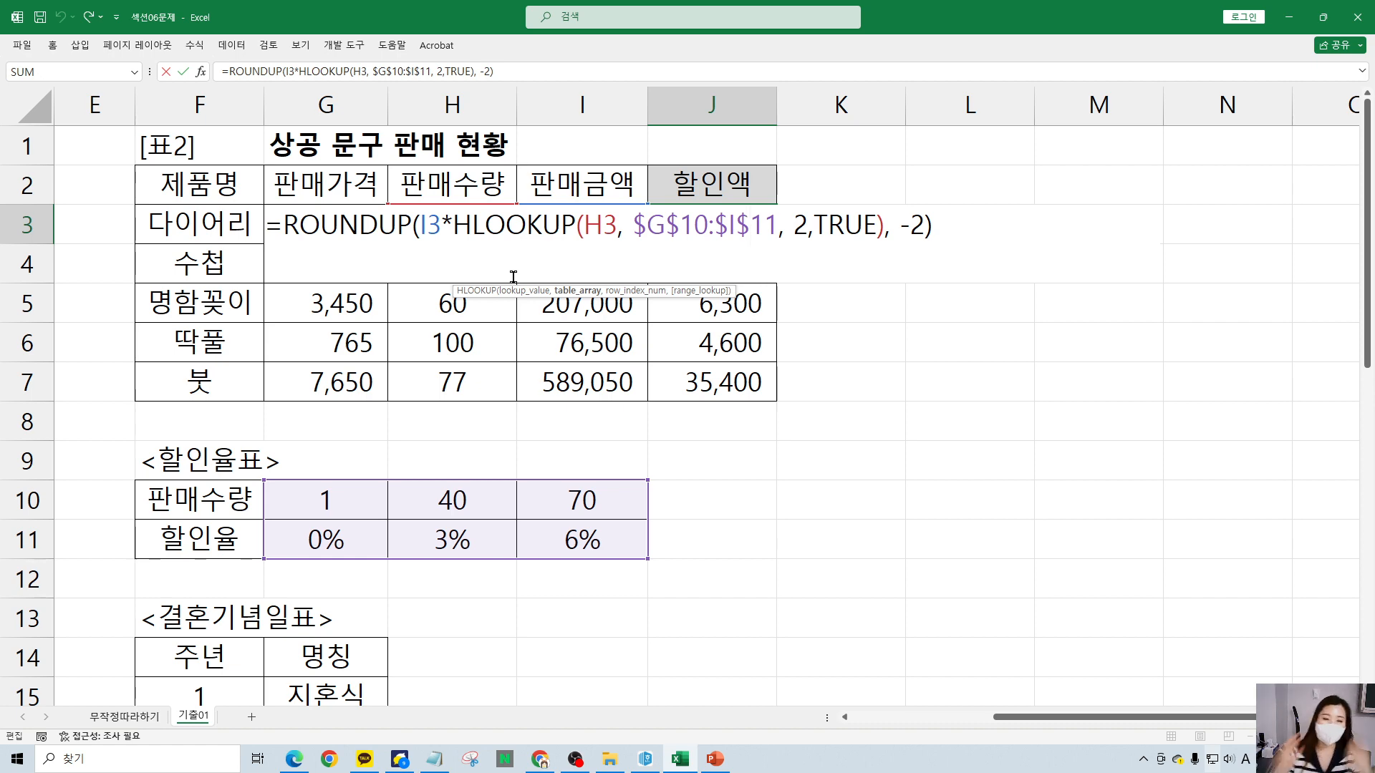
key("ctrl+Return")
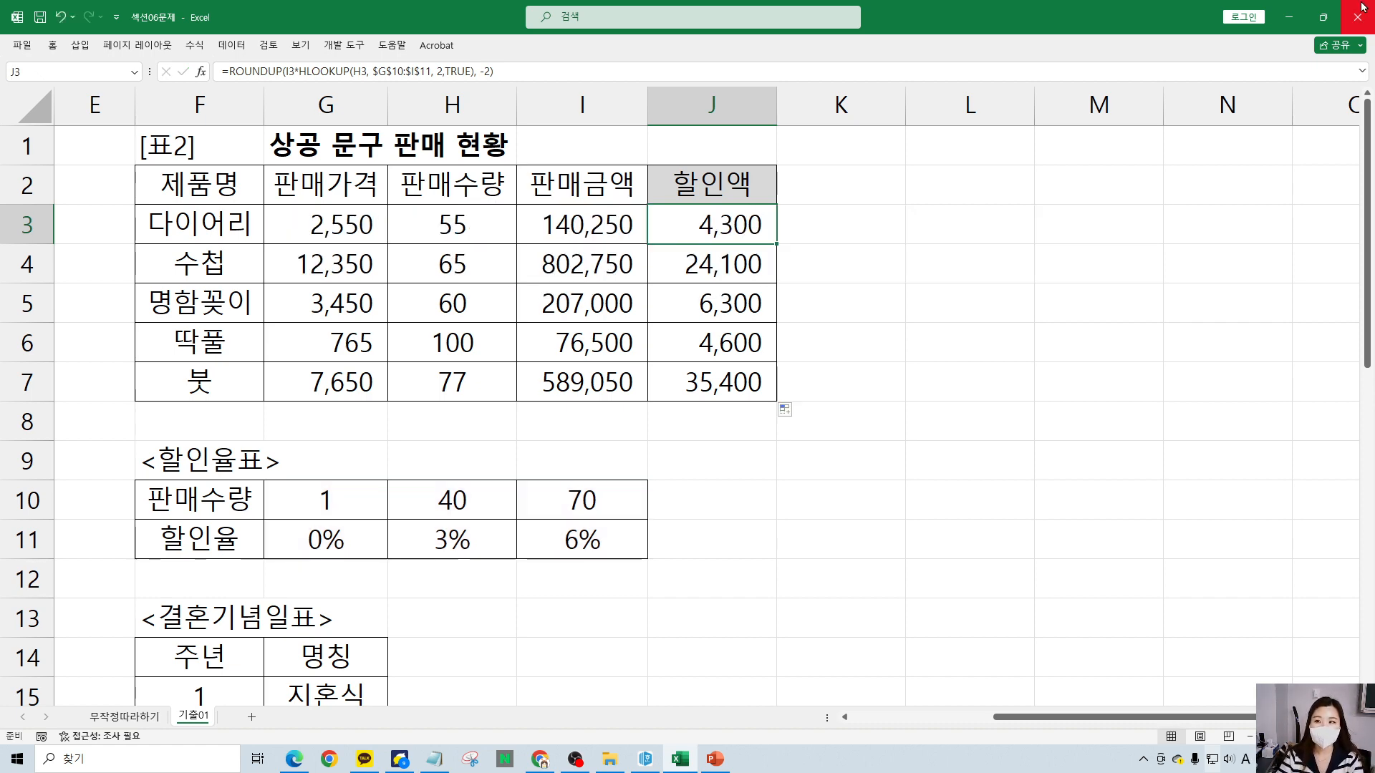
- Close the 색션06문제 workbook and open 색션07문제 from the 01 색션 folder of 2. 컴활시나공2024-2급 on drive D
left_click(1357, 16)
left_click(749, 408)
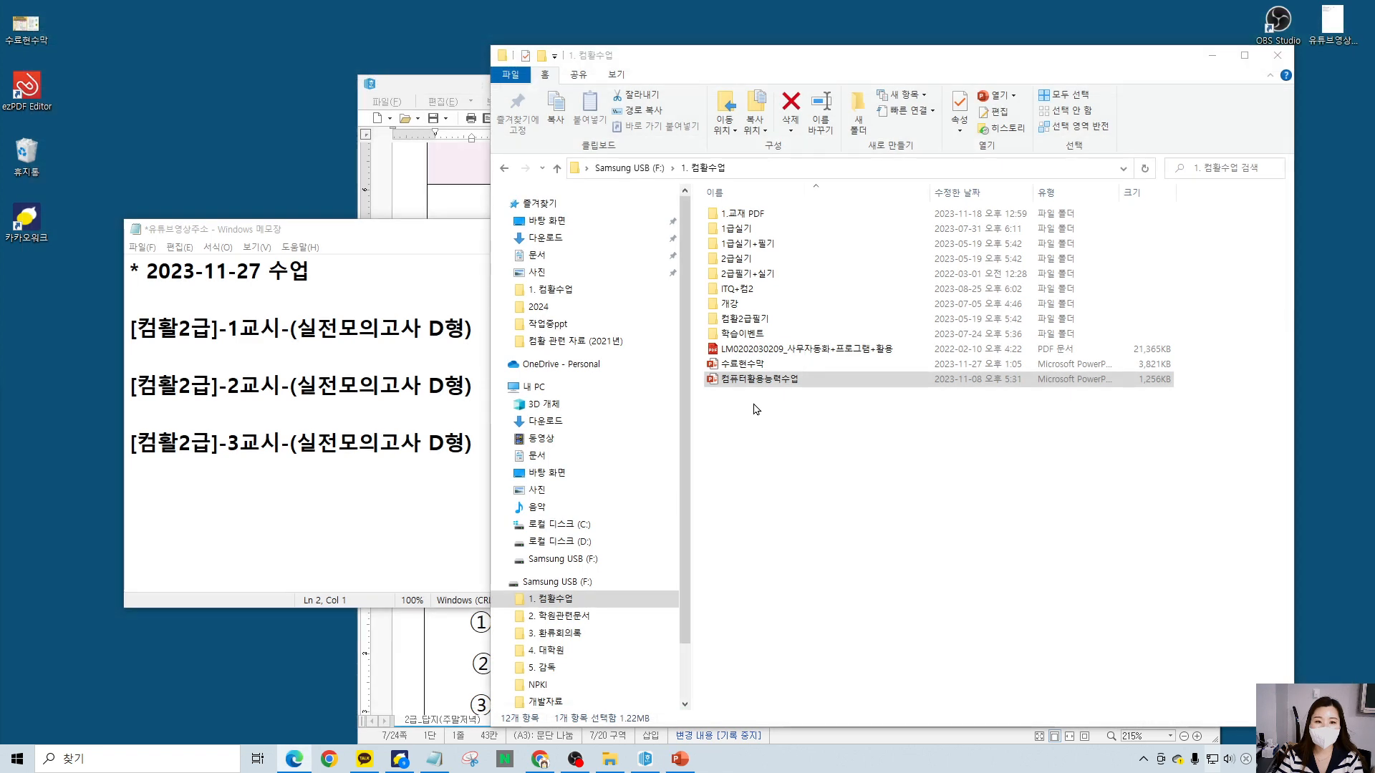
left_click(808, 510)
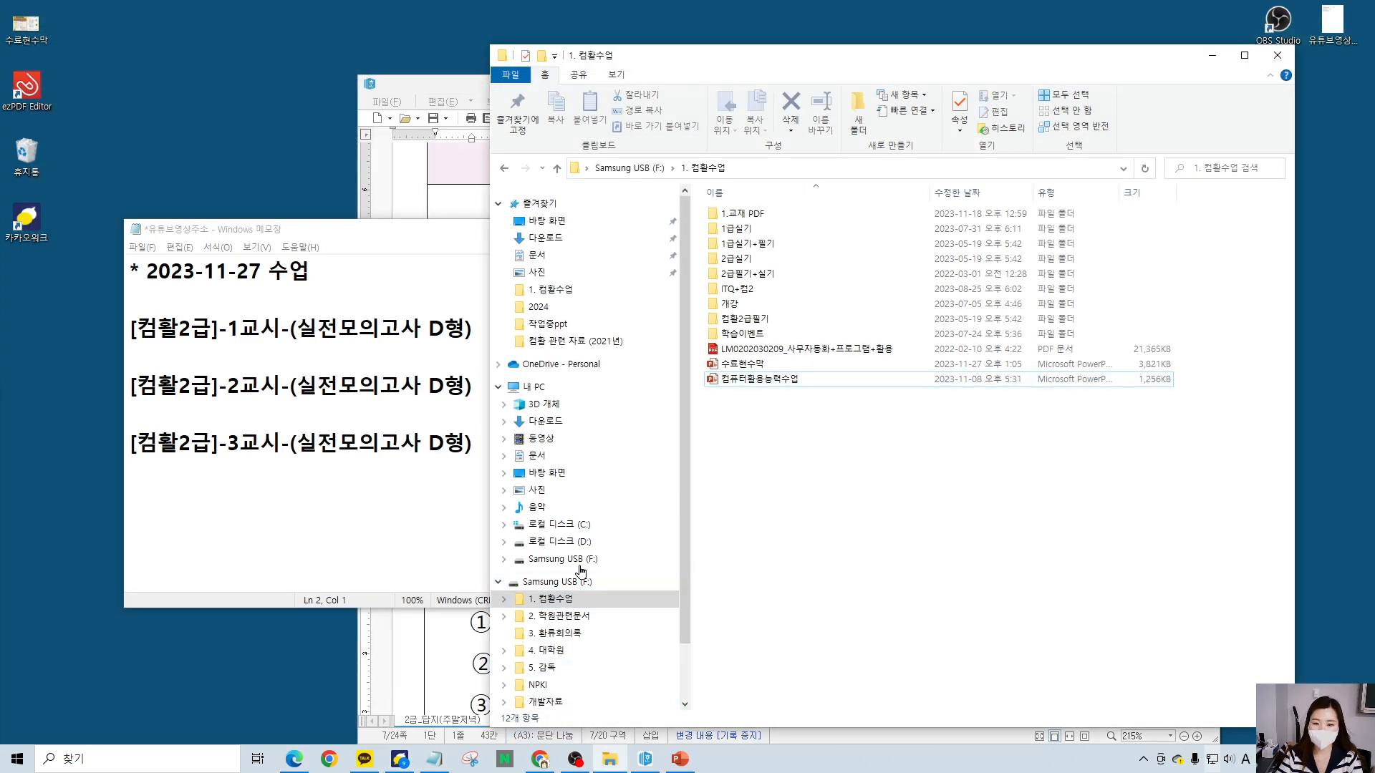
left_click(565, 541)
double_click(831, 214)
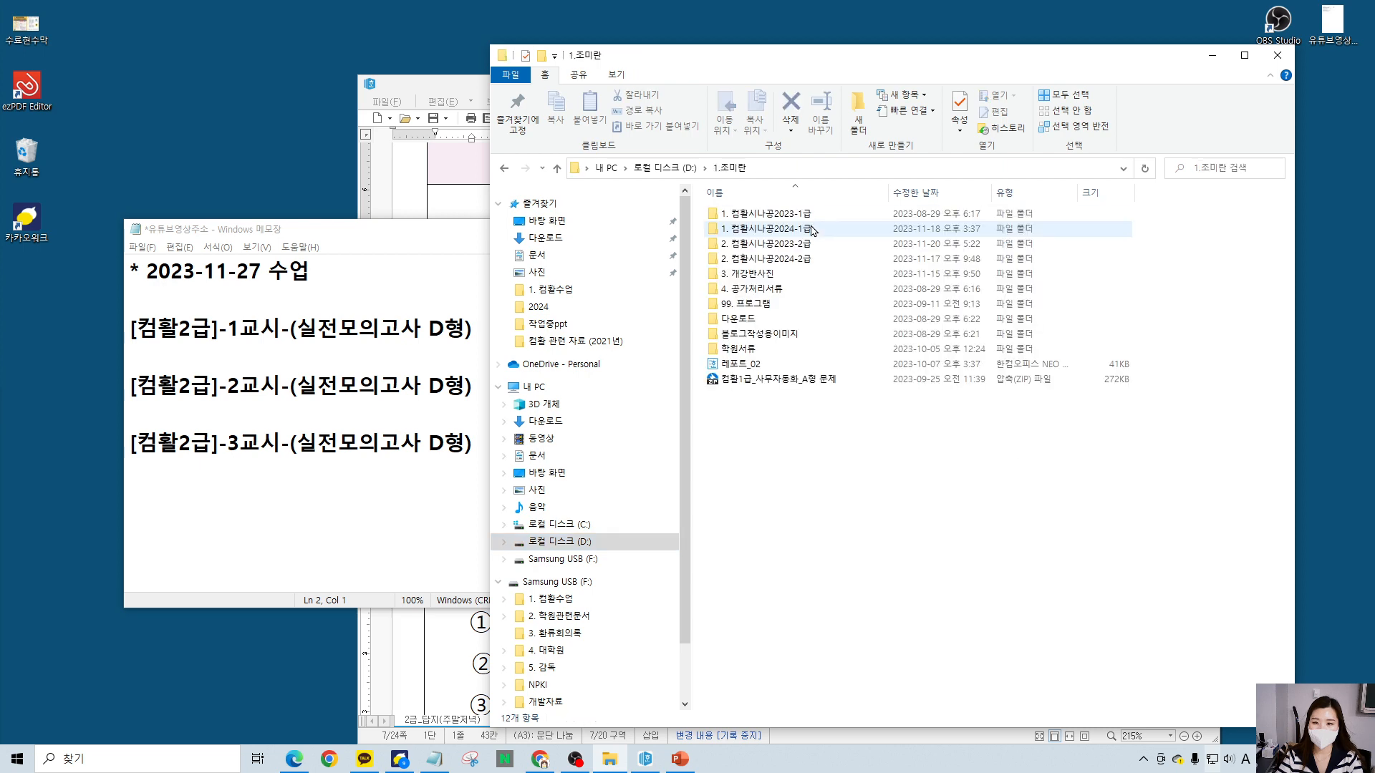
double_click(819, 259)
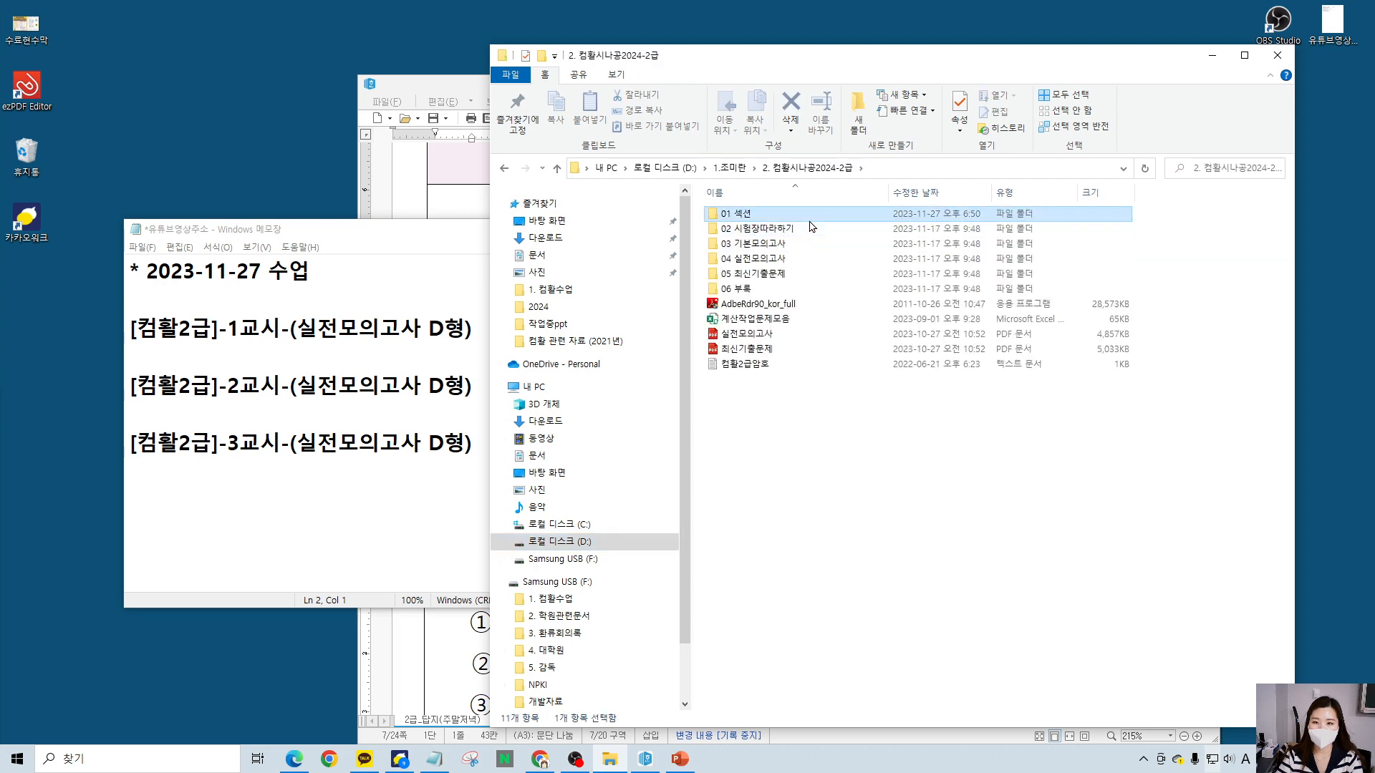
double_click(813, 230)
double_click(763, 425)
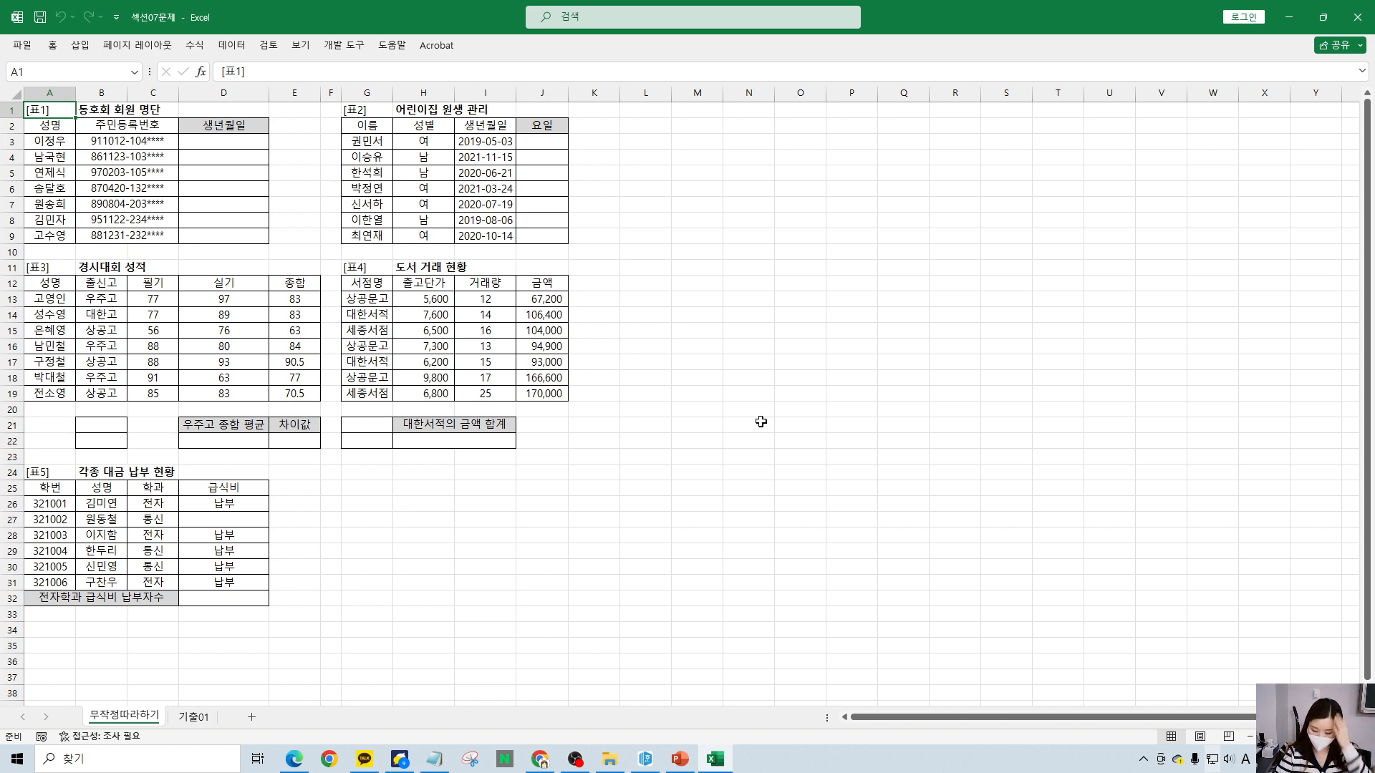
- Enlarge 표4 on the 무작정따라하기 sheet and bring up problem 5 on page 107 of the textbook PDF
left_click_drag(367, 299, 368, 315)
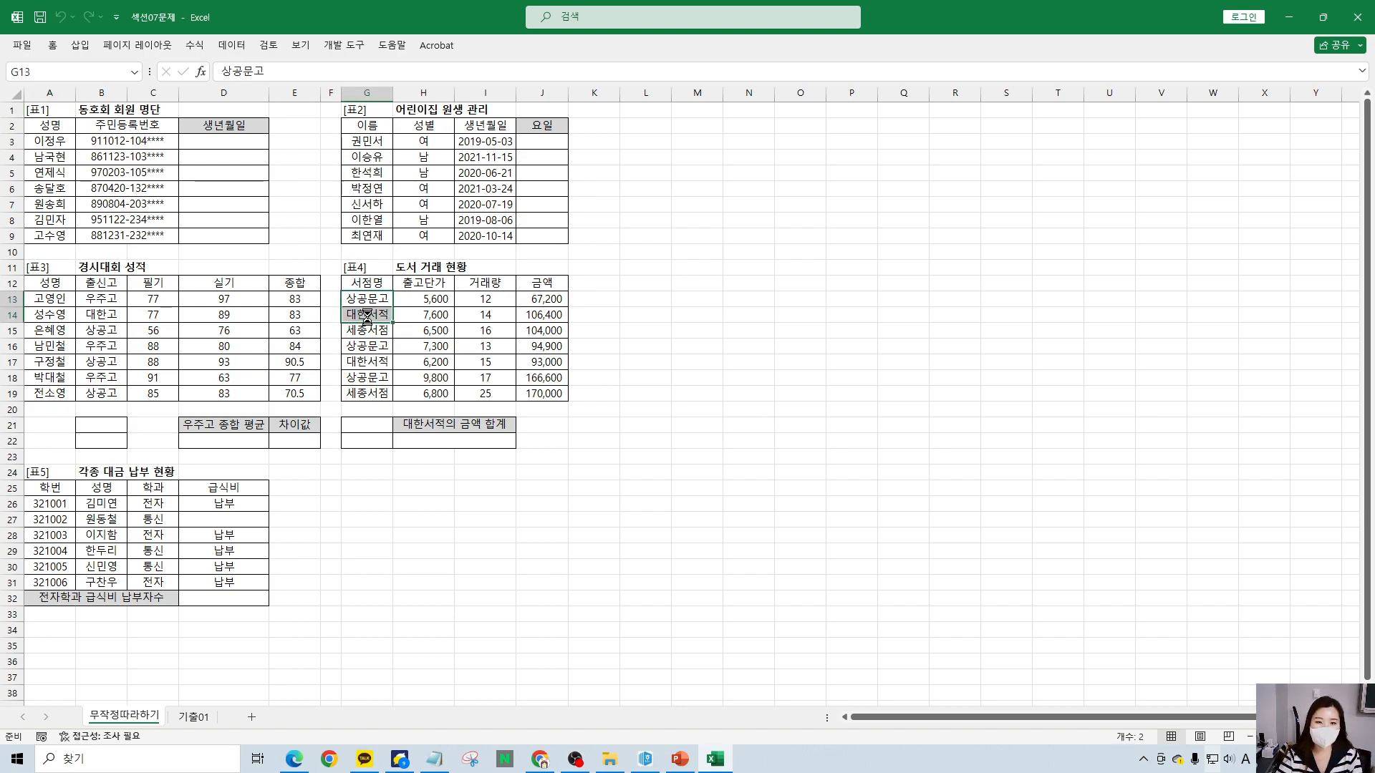
scroll(367, 319, "up", 10, "ctrl")
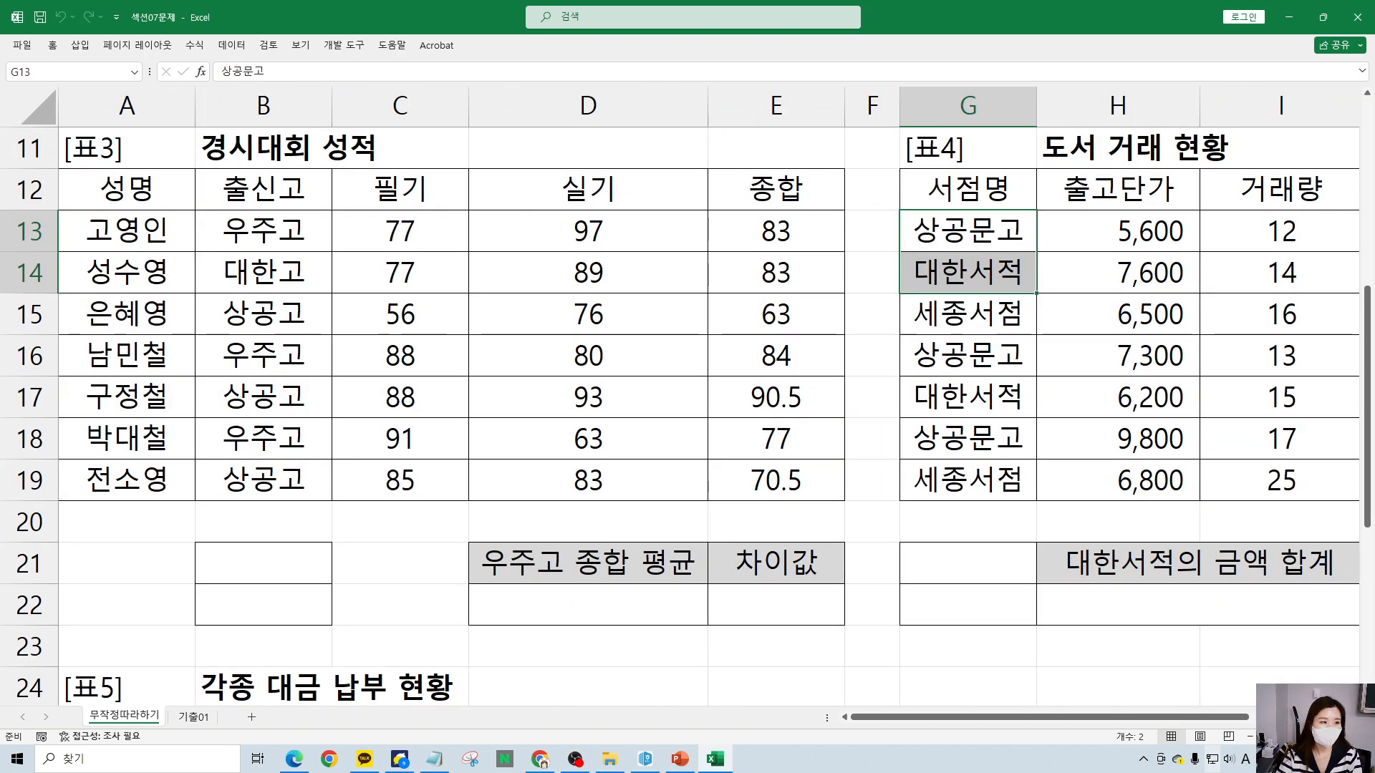
key("alt+Tab")
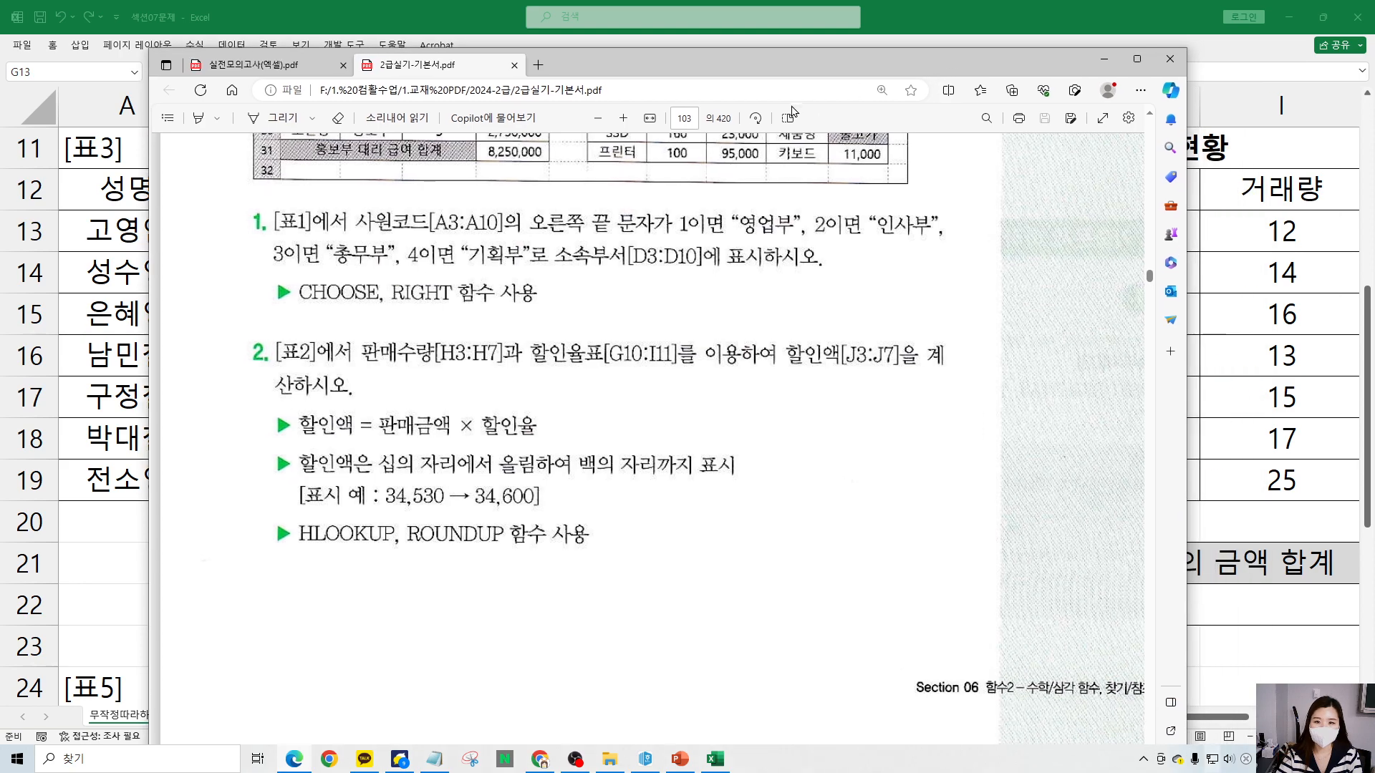
left_click(690, 123)
type("107")
key("Return")
scroll(681, 423, "down", 5)
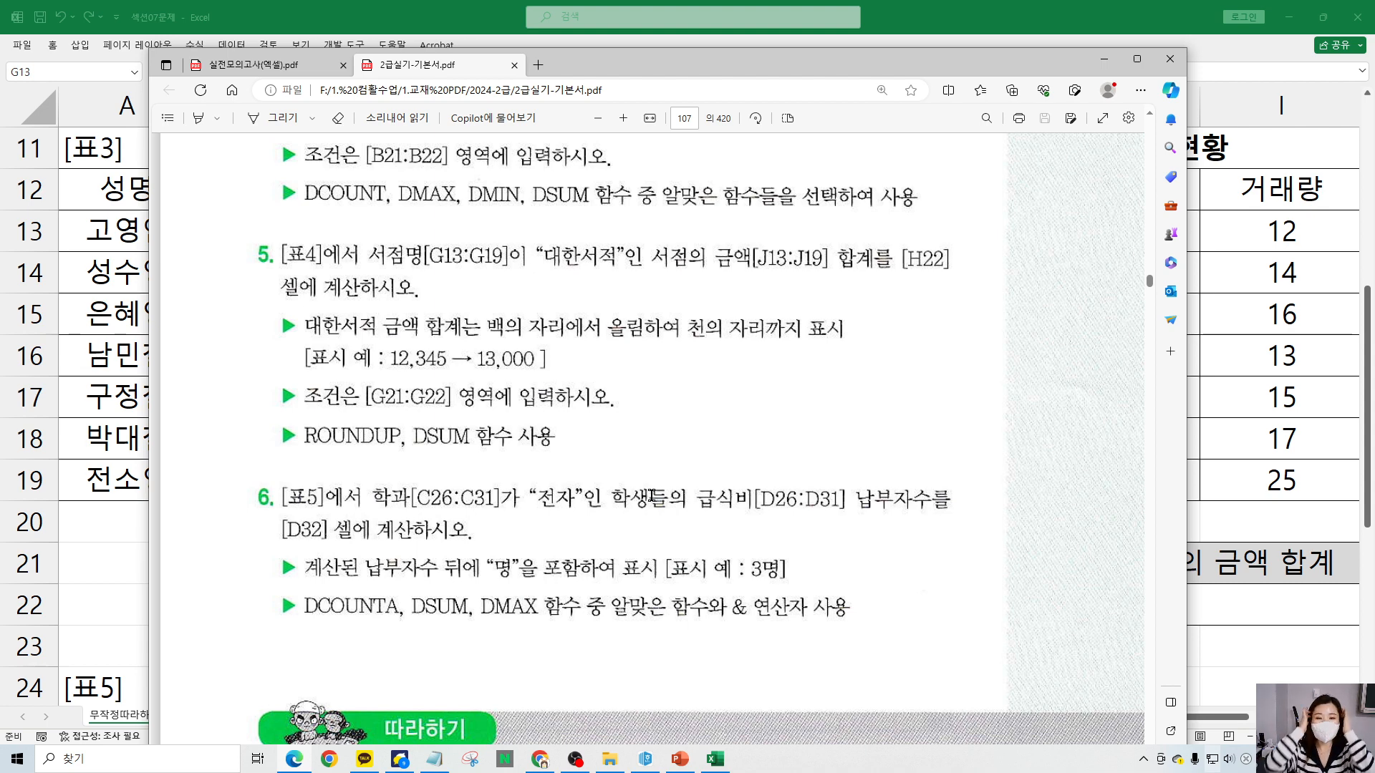
- Examine in problem 5 which functions are required and in which cells the condition has to be entered
mouse_move(214, 224)
left_mouse_down()
mouse_move(357, 333)
mouse_move(1050, 481)
mouse_move(1042, 465)
left_mouse_up()
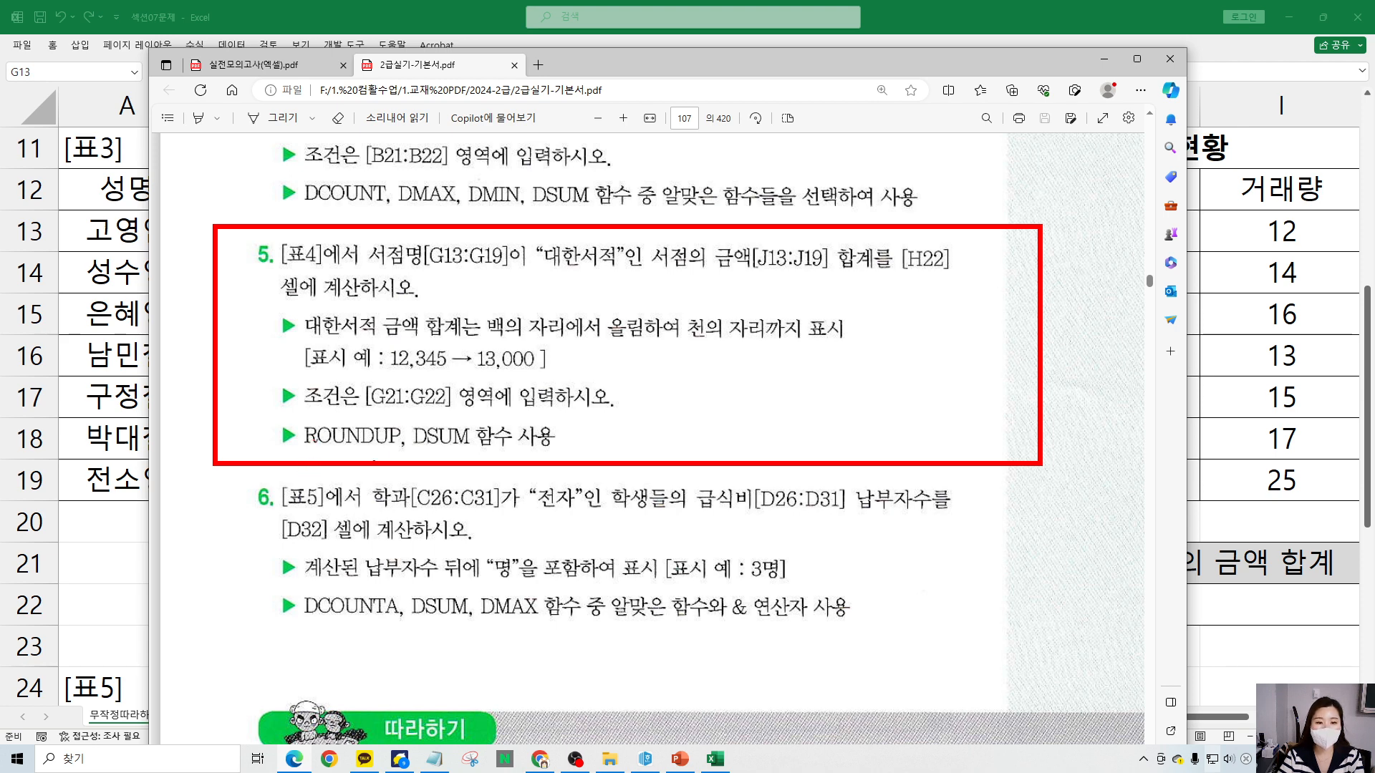
mouse_move(404, 459)
left_mouse_down()
mouse_move(277, 455)
mouse_move(351, 413)
mouse_move(394, 417)
mouse_move(404, 463)
left_mouse_up()
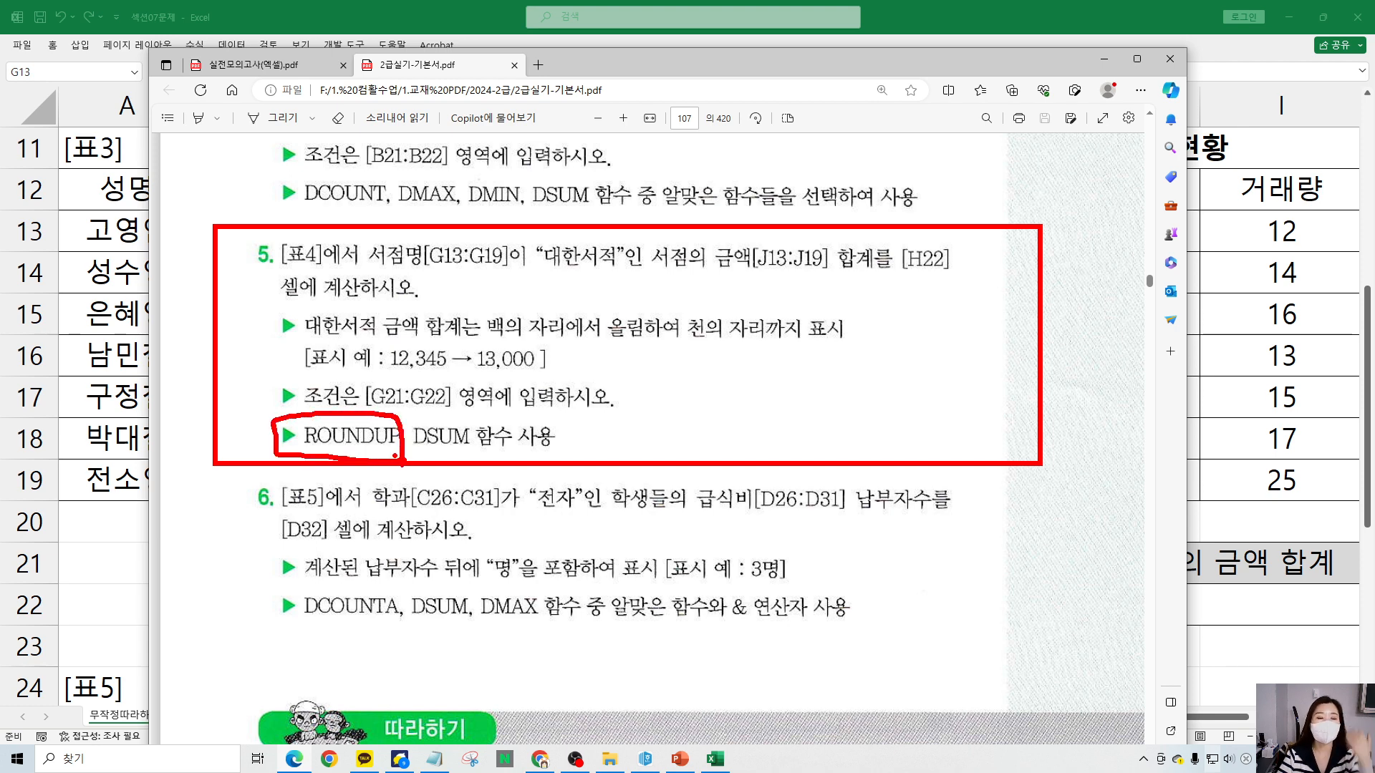
key("Escape")
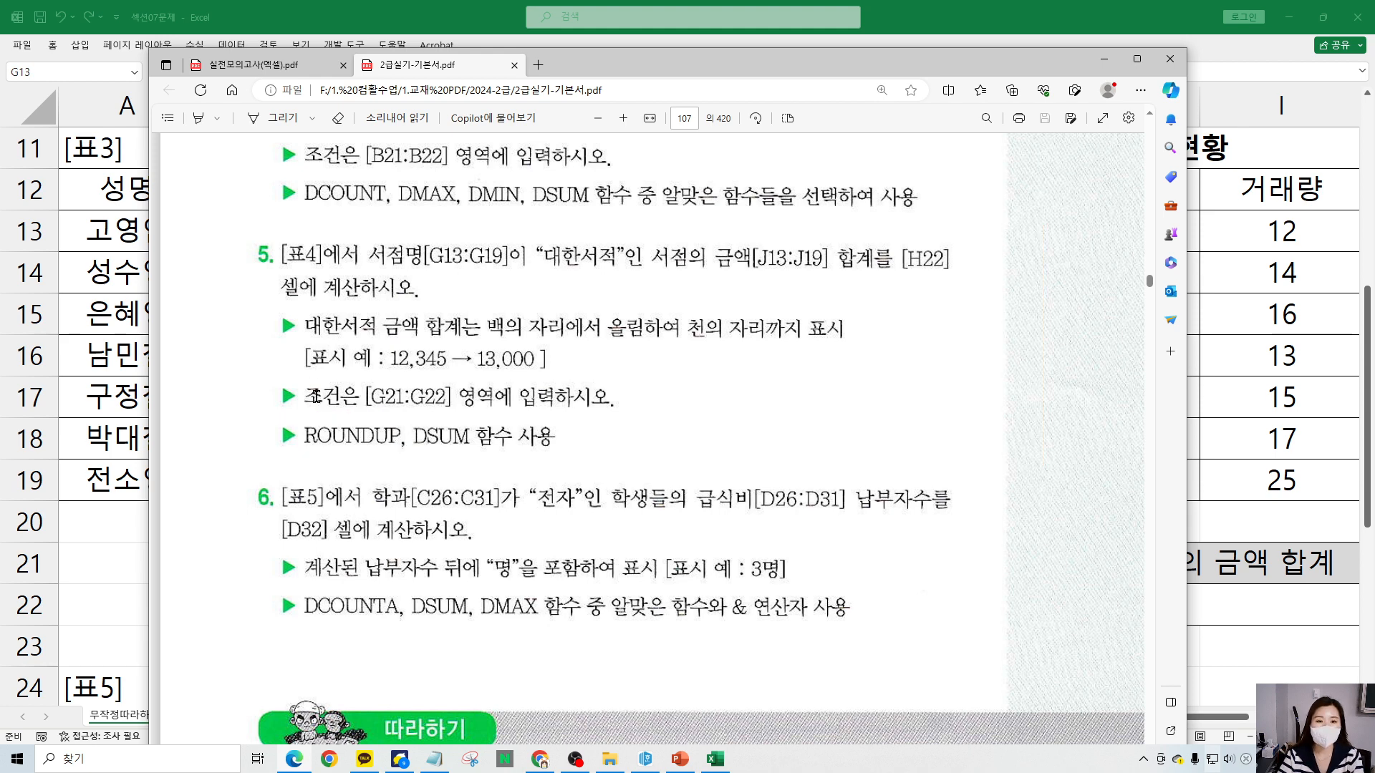
key("ctrl+2")
mouse_move(262, 371)
left_mouse_down()
mouse_move(444, 424)
mouse_move(645, 438)
mouse_move(648, 409)
mouse_move(677, 406)
mouse_move(725, 353)
left_mouse_up()
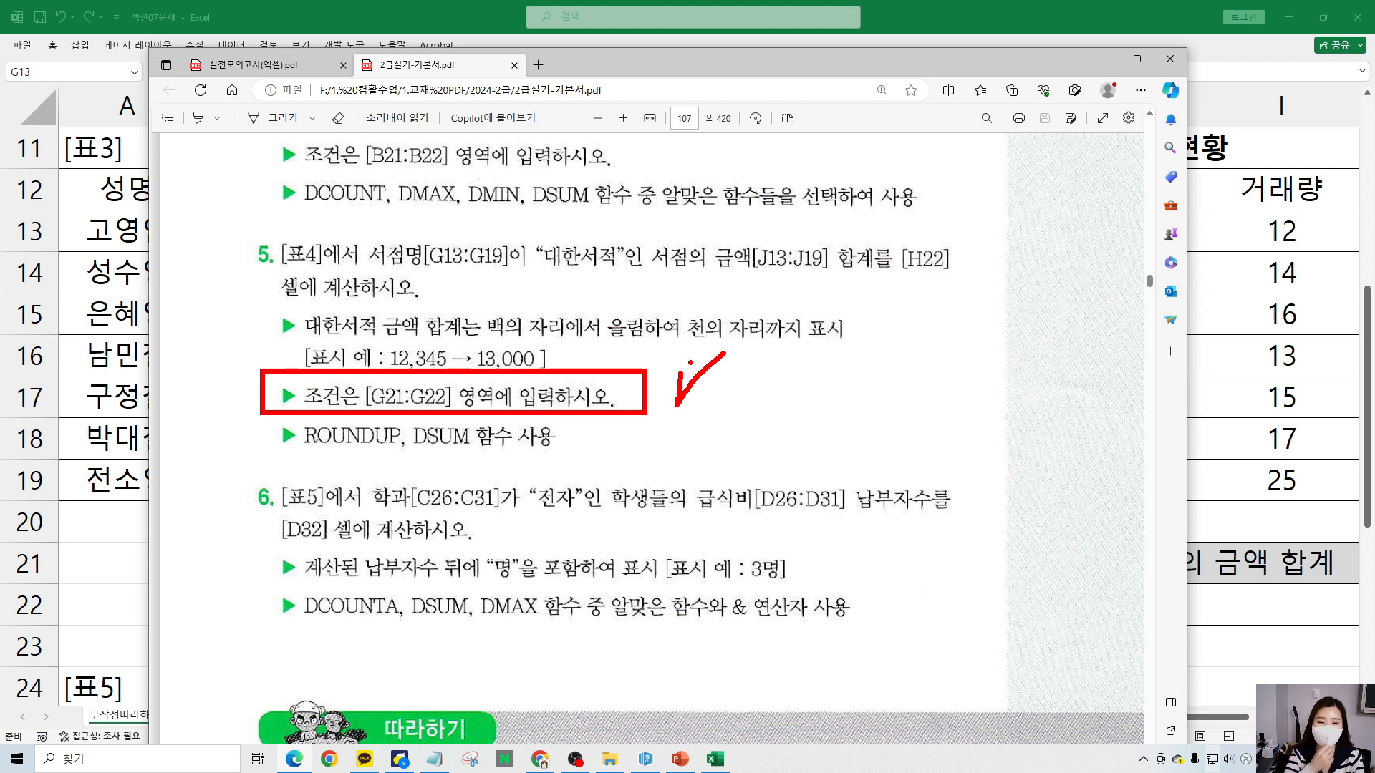
key("Escape")
key("ctrl+2")
mouse_move(235, 226)
left_mouse_down()
mouse_move(246, 258)
mouse_move(1058, 464)
left_mouse_up()
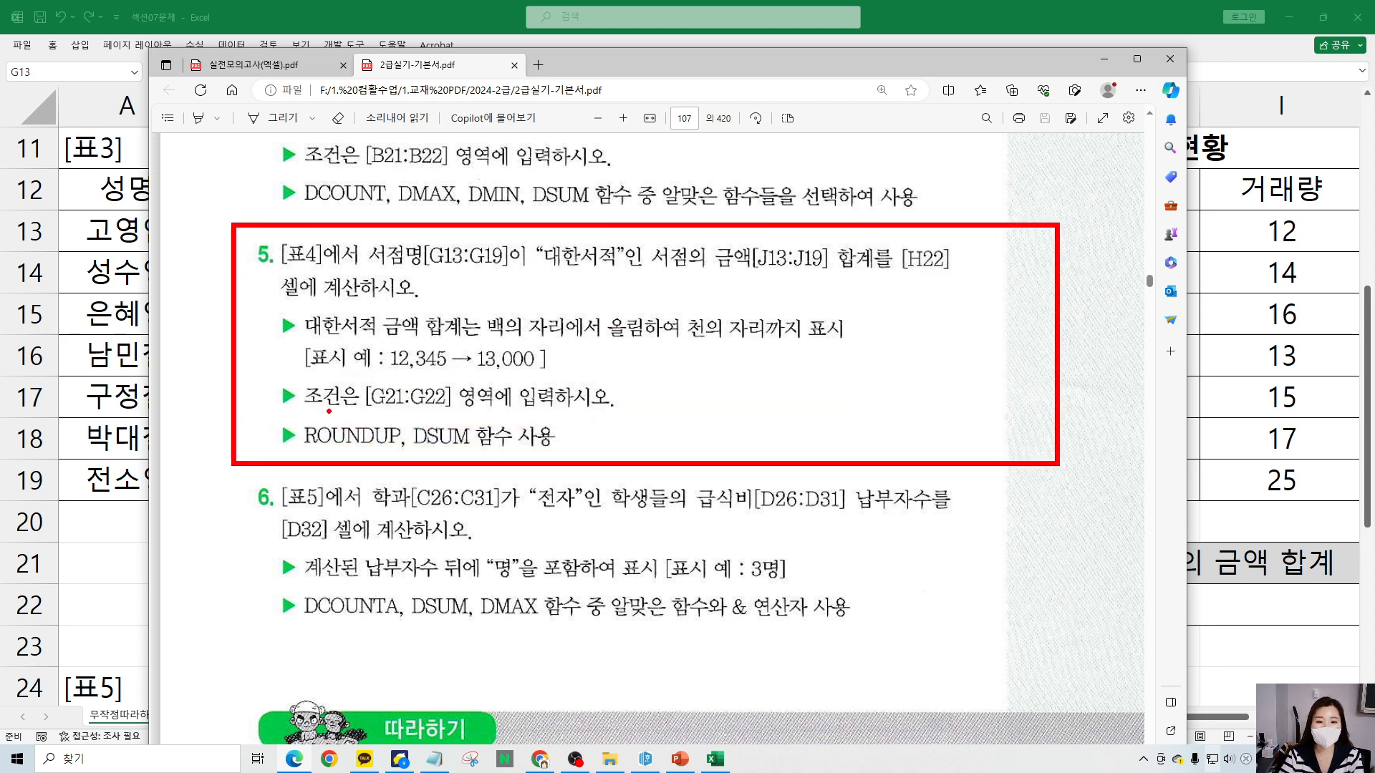
mouse_move(331, 415)
left_mouse_down()
mouse_move(310, 418)
mouse_move(290, 375)
mouse_move(342, 383)
mouse_move(334, 411)
left_mouse_up()
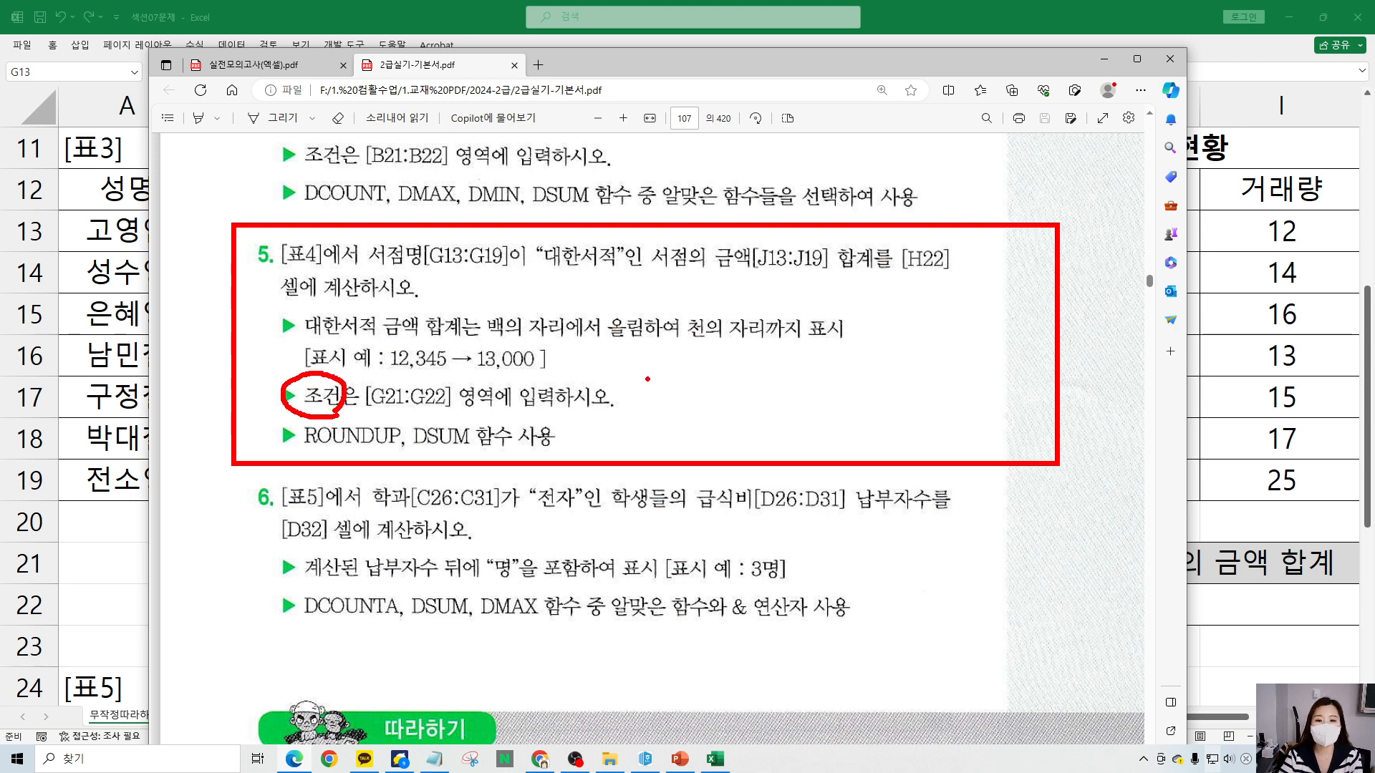
left_click_drag(635, 379, 687, 364)
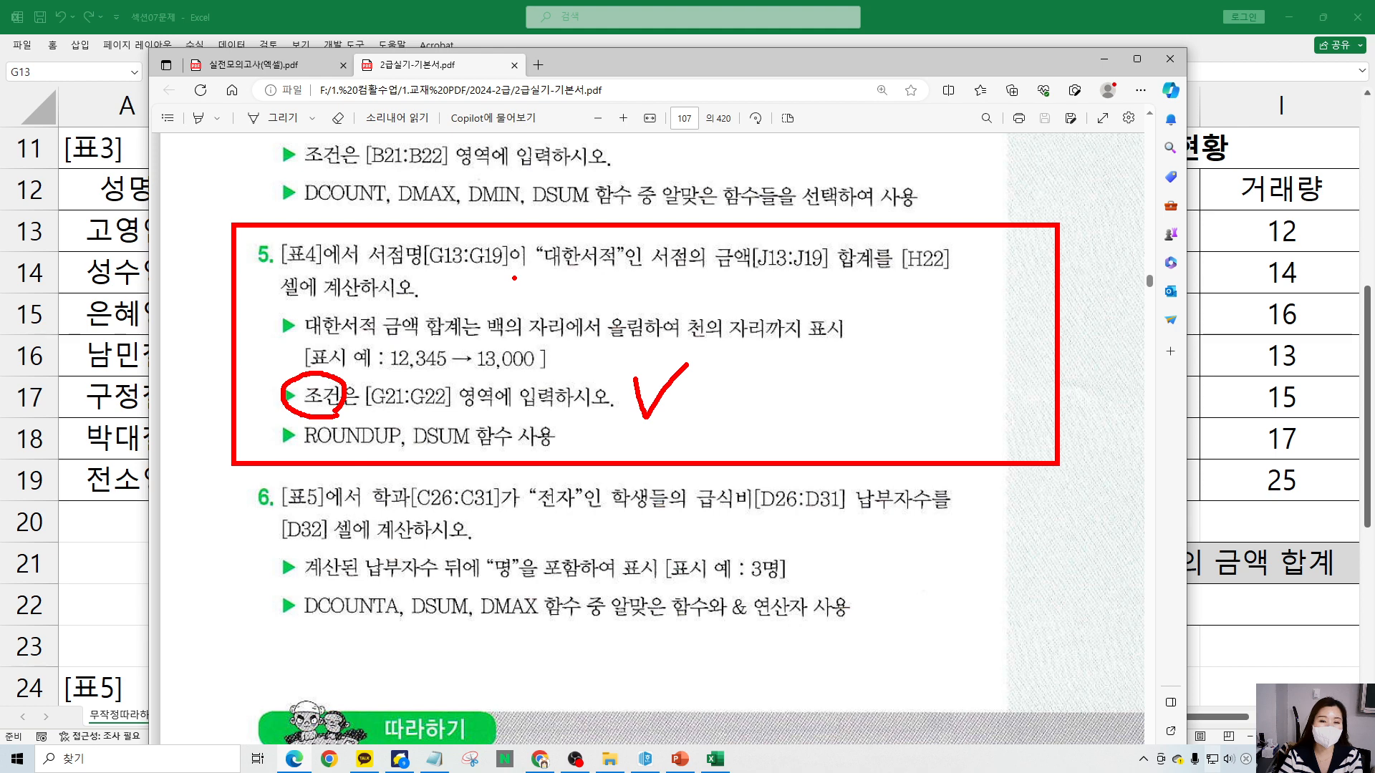
key("Escape")
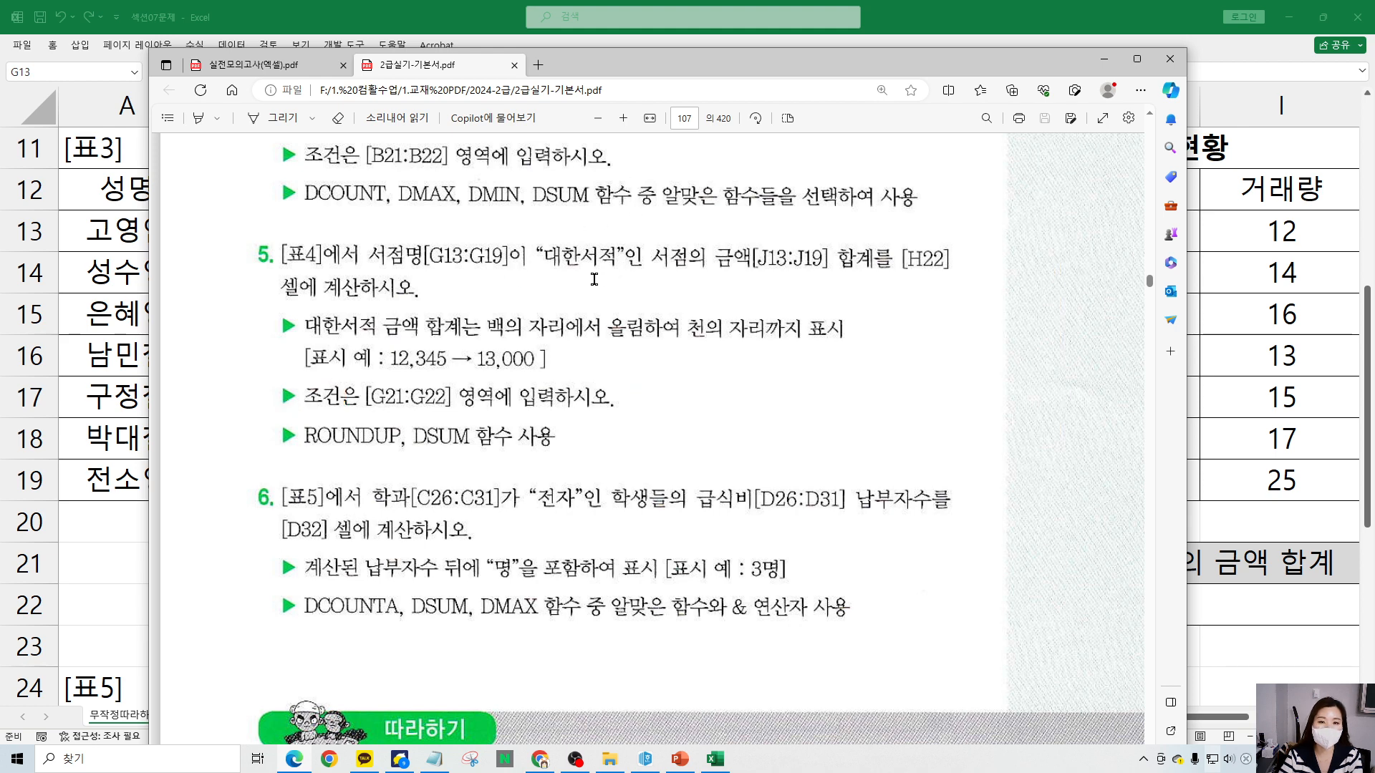
- Identify the field and value that form the condition in problem 5, and return to the workbook
key("ctrl+2")
mouse_move(360, 230)
left_mouse_down()
mouse_move(403, 265)
mouse_move(657, 282)
left_mouse_up()
left_click_drag(653, 192, 627, 371)
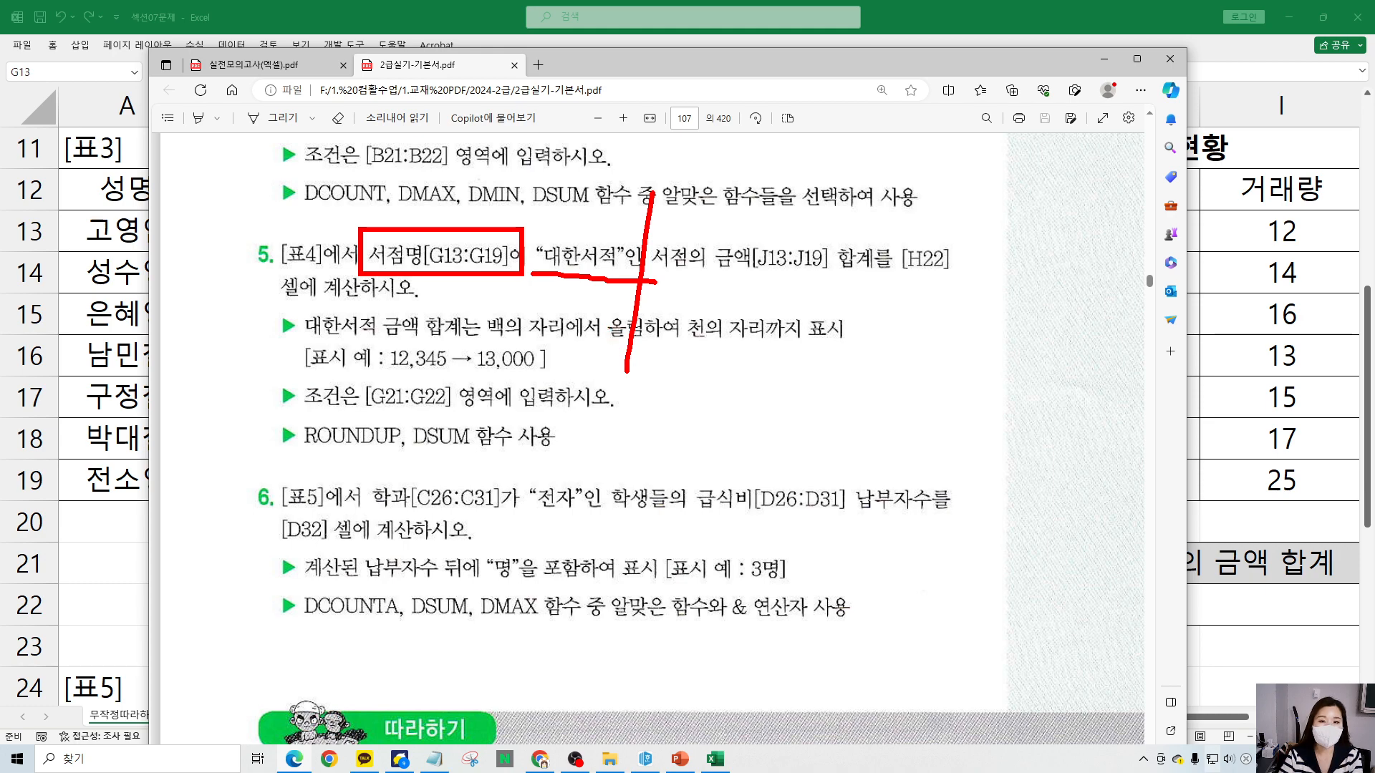
key("Escape")
left_click_drag(943, 66, 0, 64)
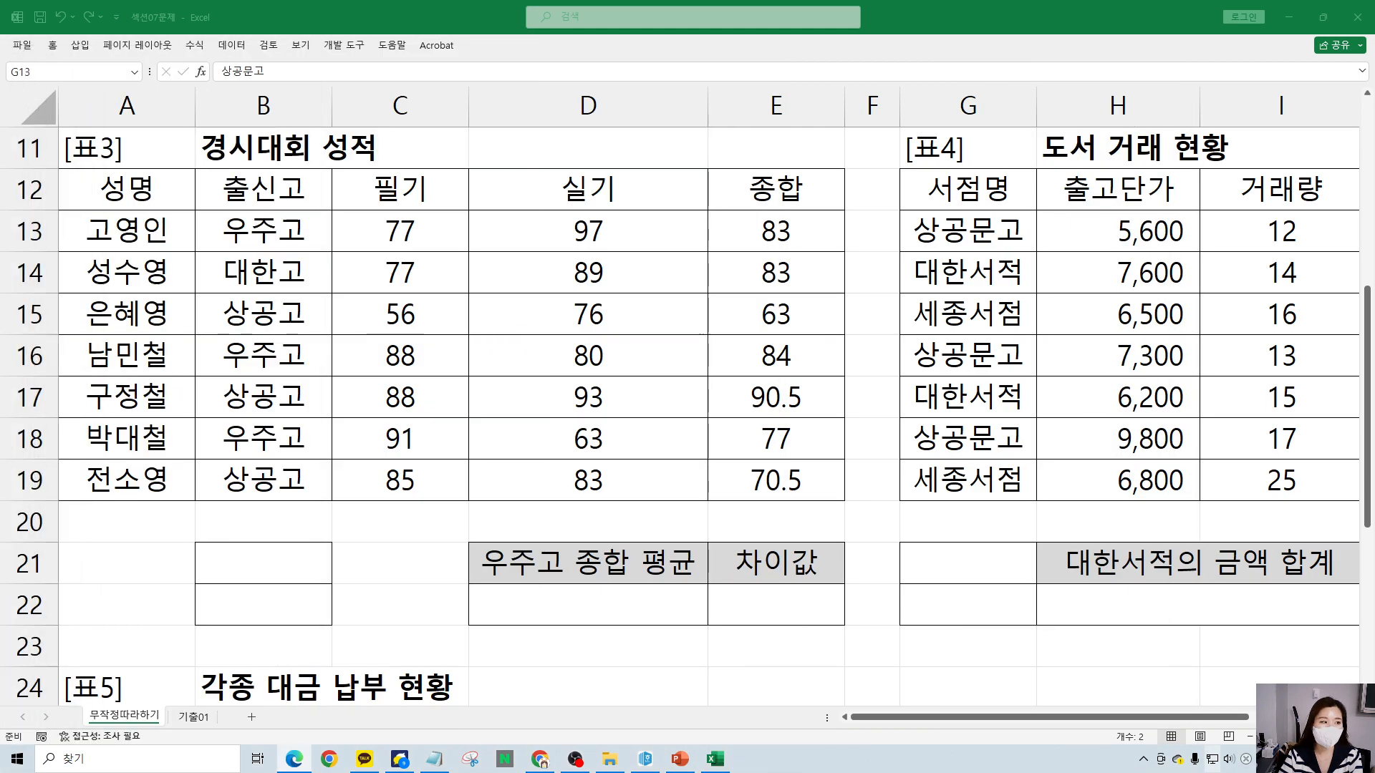
- Copy the 서점명 header and the 대한서적 entry from 표4 into G21:G22 as the condition range
scroll(1087, 718, "right", 2)
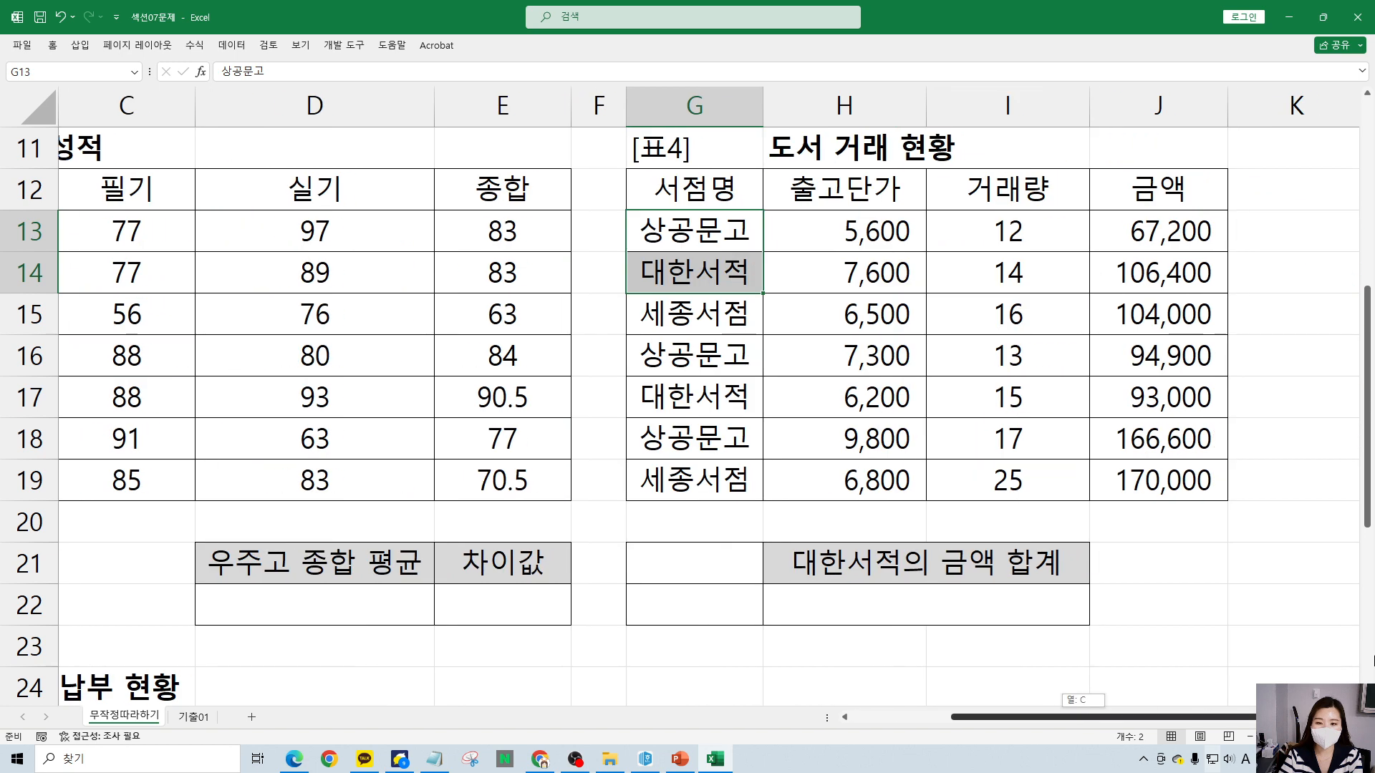
left_click(998, 500)
key("Right")
key("Right")
key("Right")
key("Right")
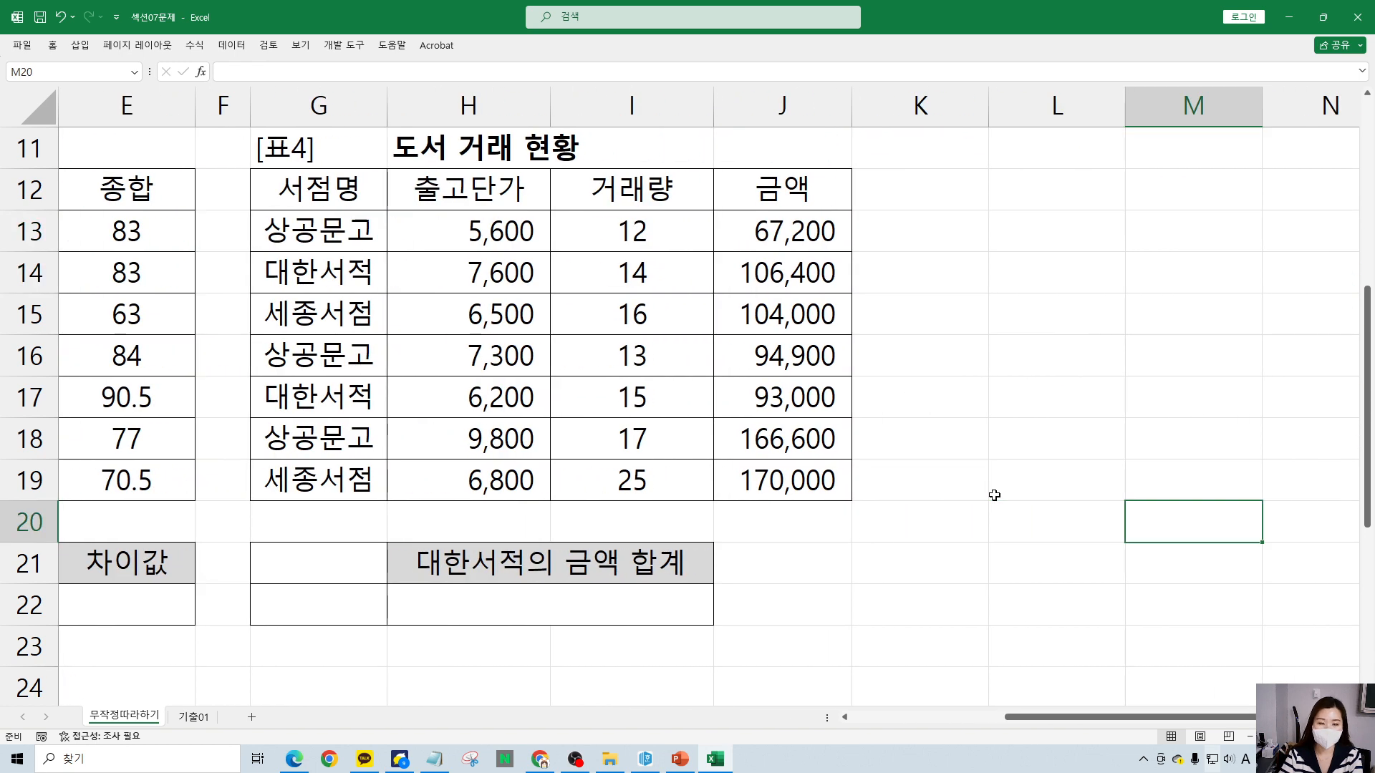
left_click(333, 183)
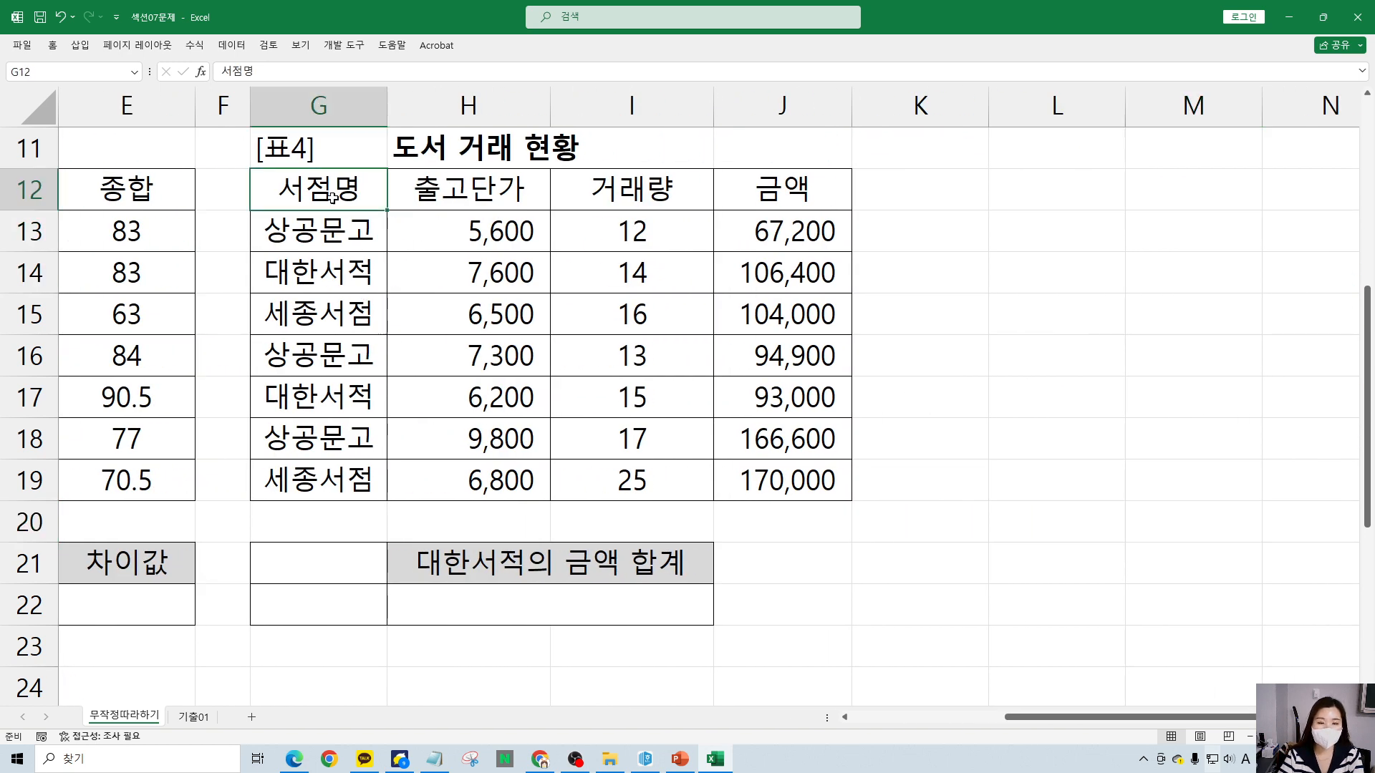
left_click(356, 273, "ctrl")
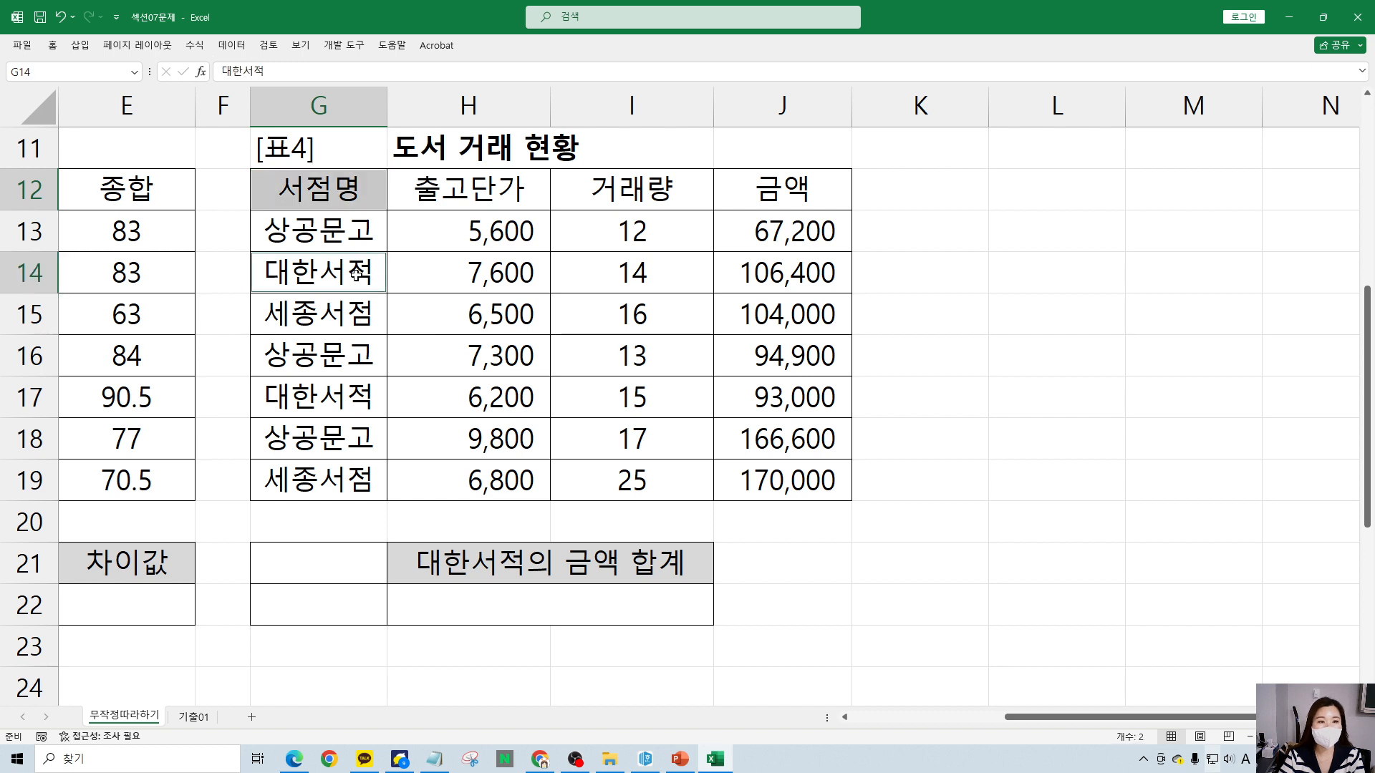
left_click(348, 190)
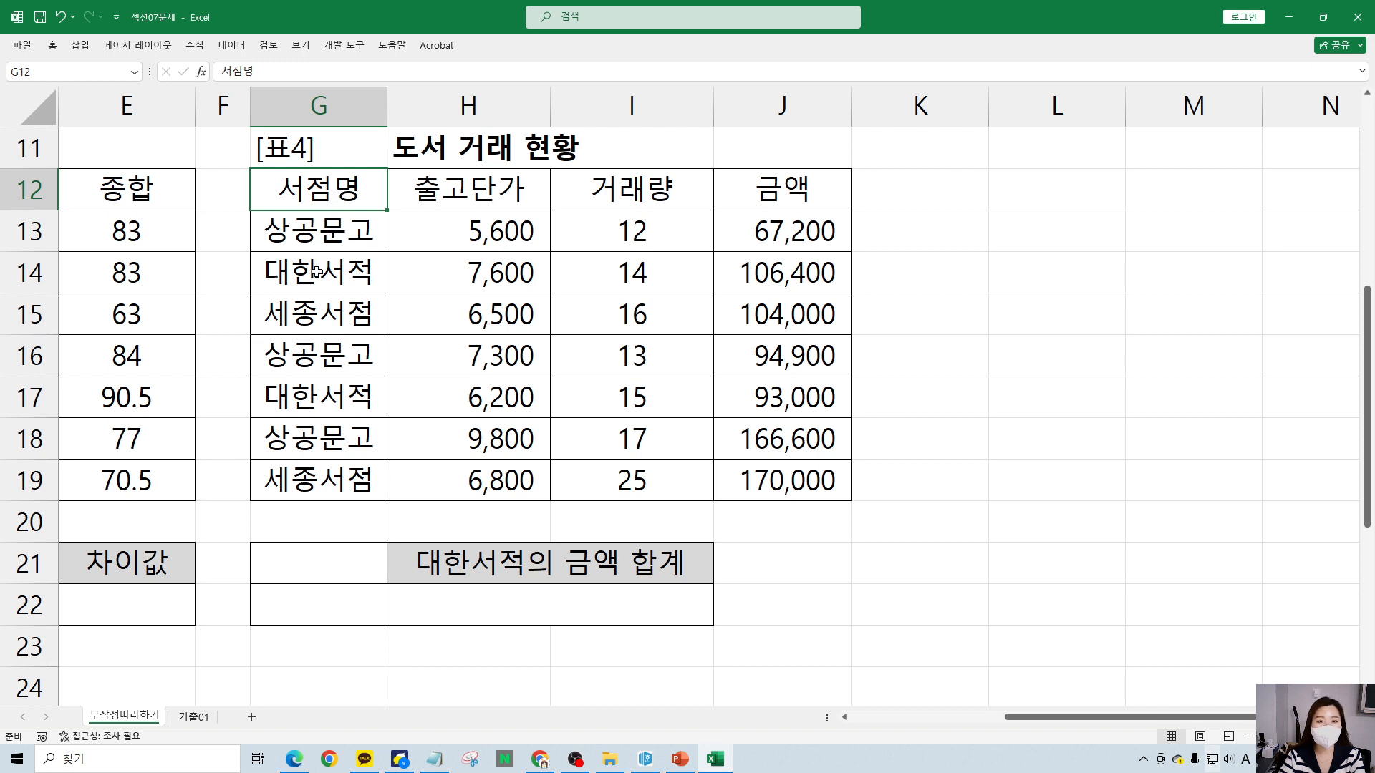
left_click(317, 275, "ctrl")
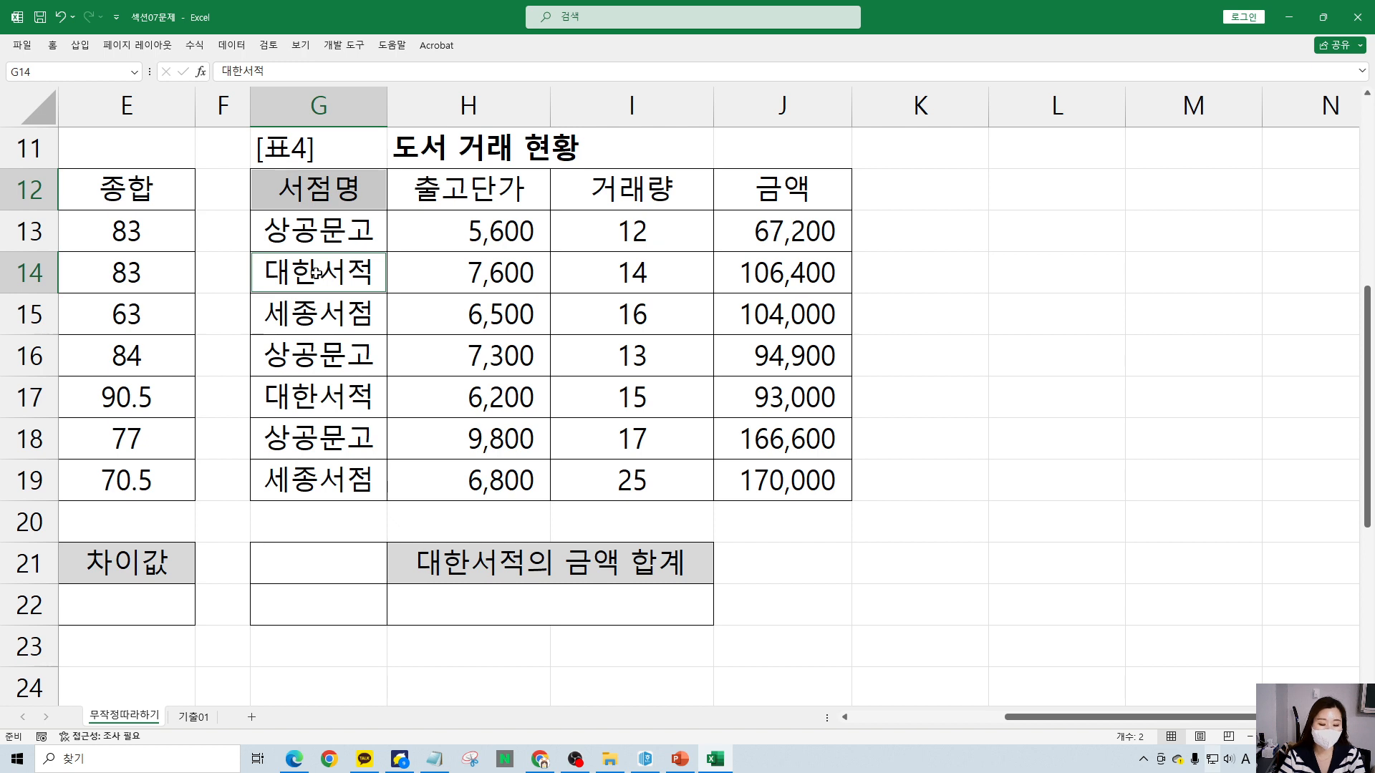
key("ctrl+c")
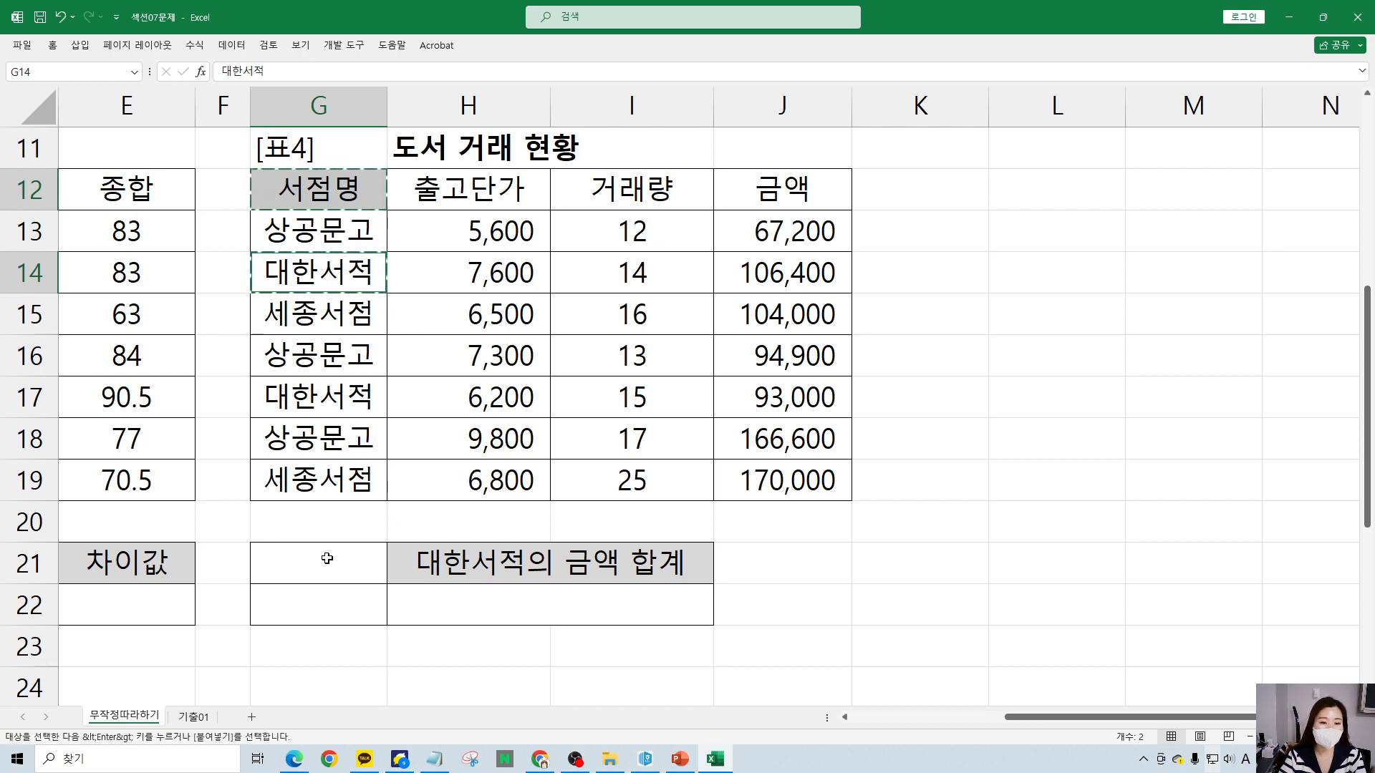
left_click(326, 561)
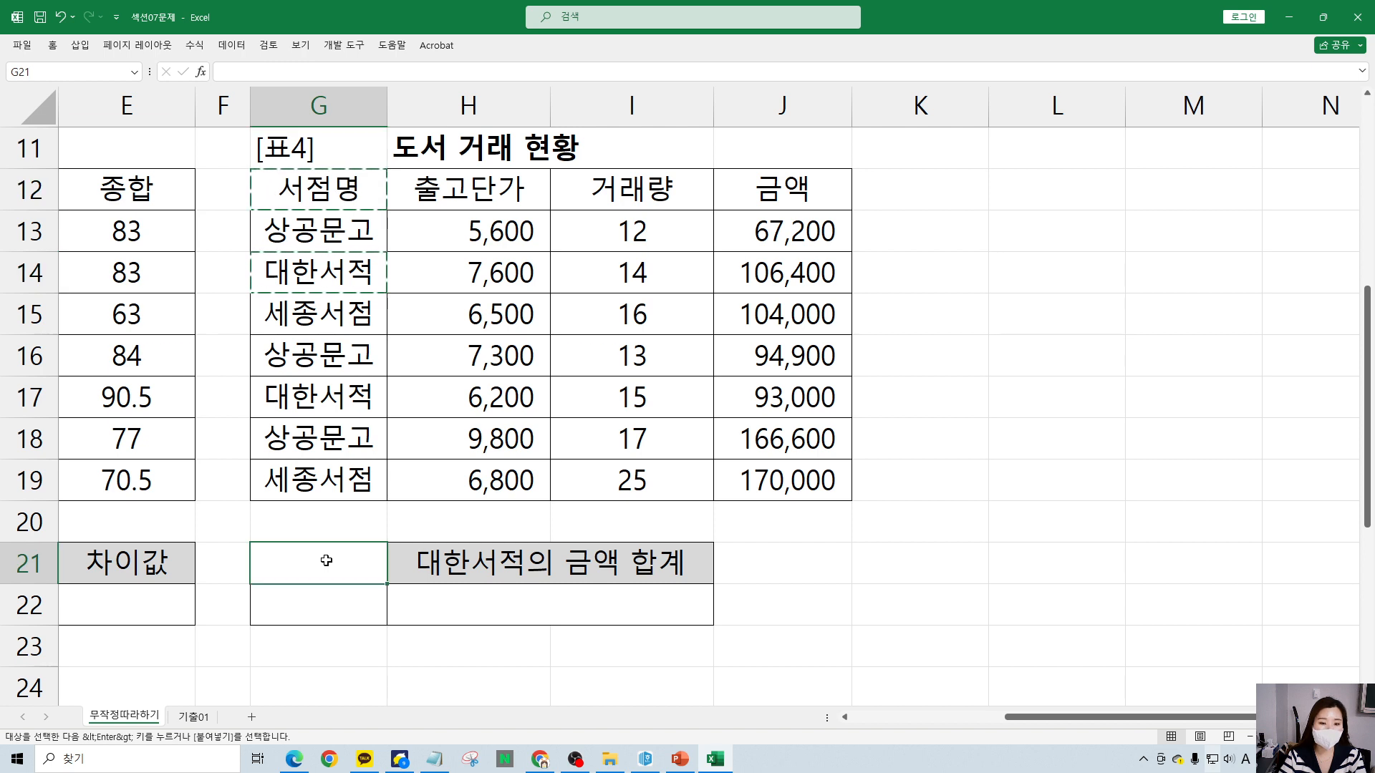
key("ctrl+v")
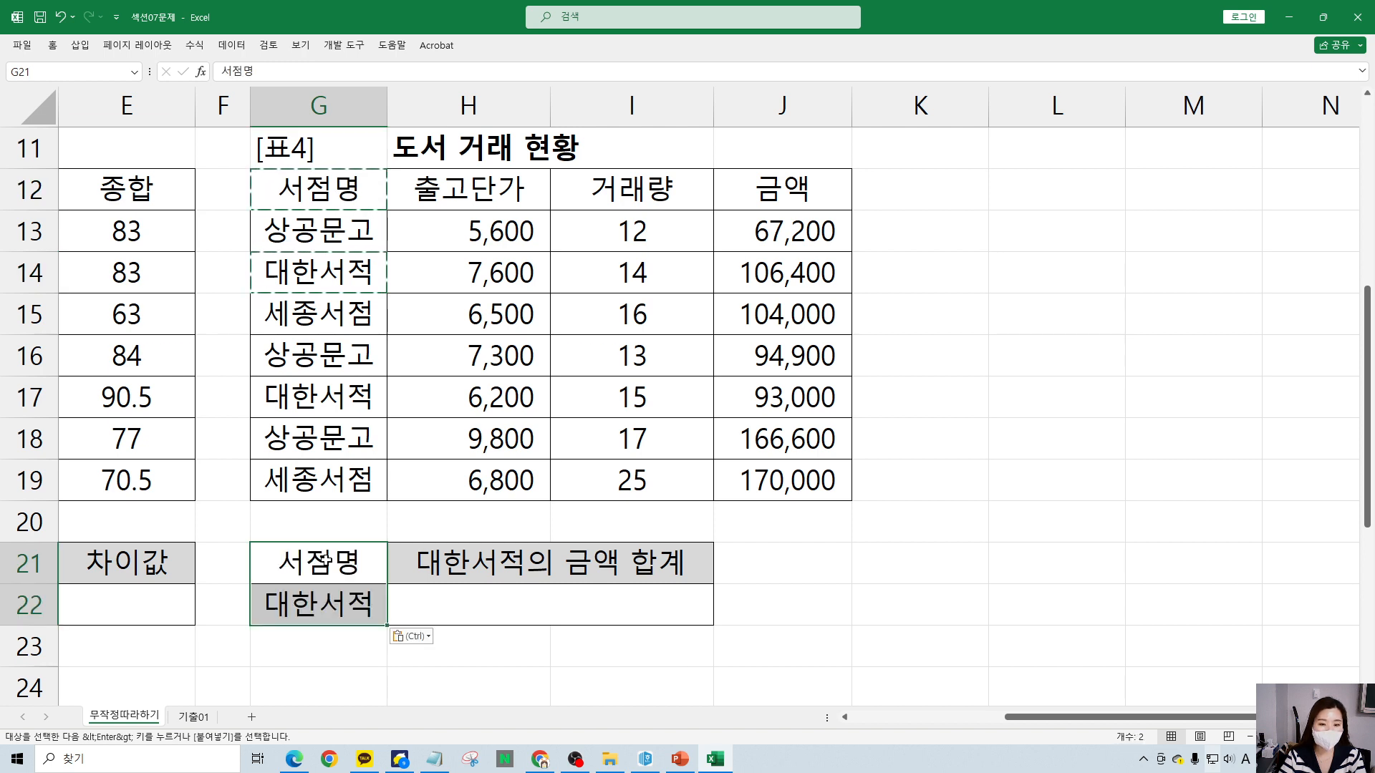
mouse_move(235, 530)
left_mouse_down()
mouse_move(299, 588)
mouse_move(398, 641)
left_mouse_up()
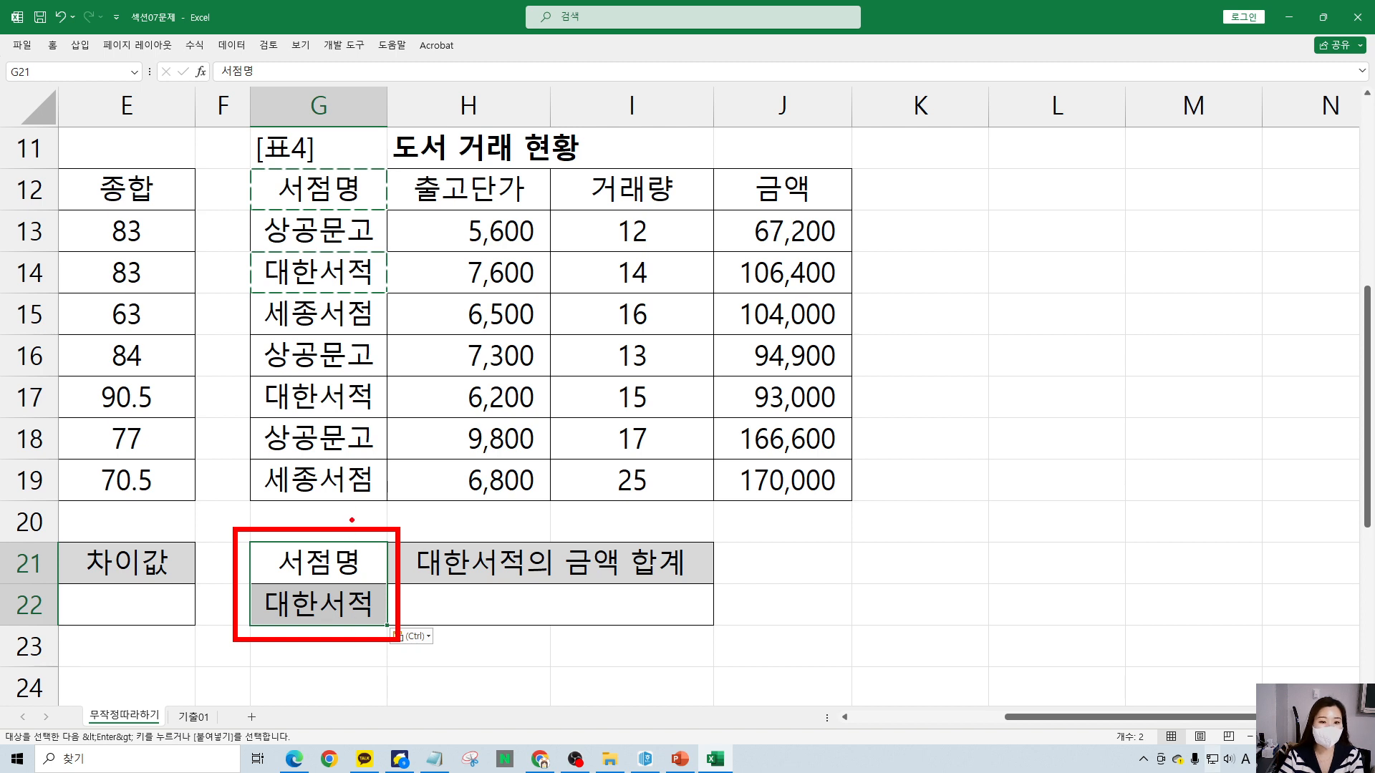
mouse_move(391, 644)
left_mouse_down()
mouse_move(276, 646)
mouse_move(219, 575)
mouse_move(286, 516)
mouse_move(378, 535)
mouse_move(387, 654)
left_mouse_up()
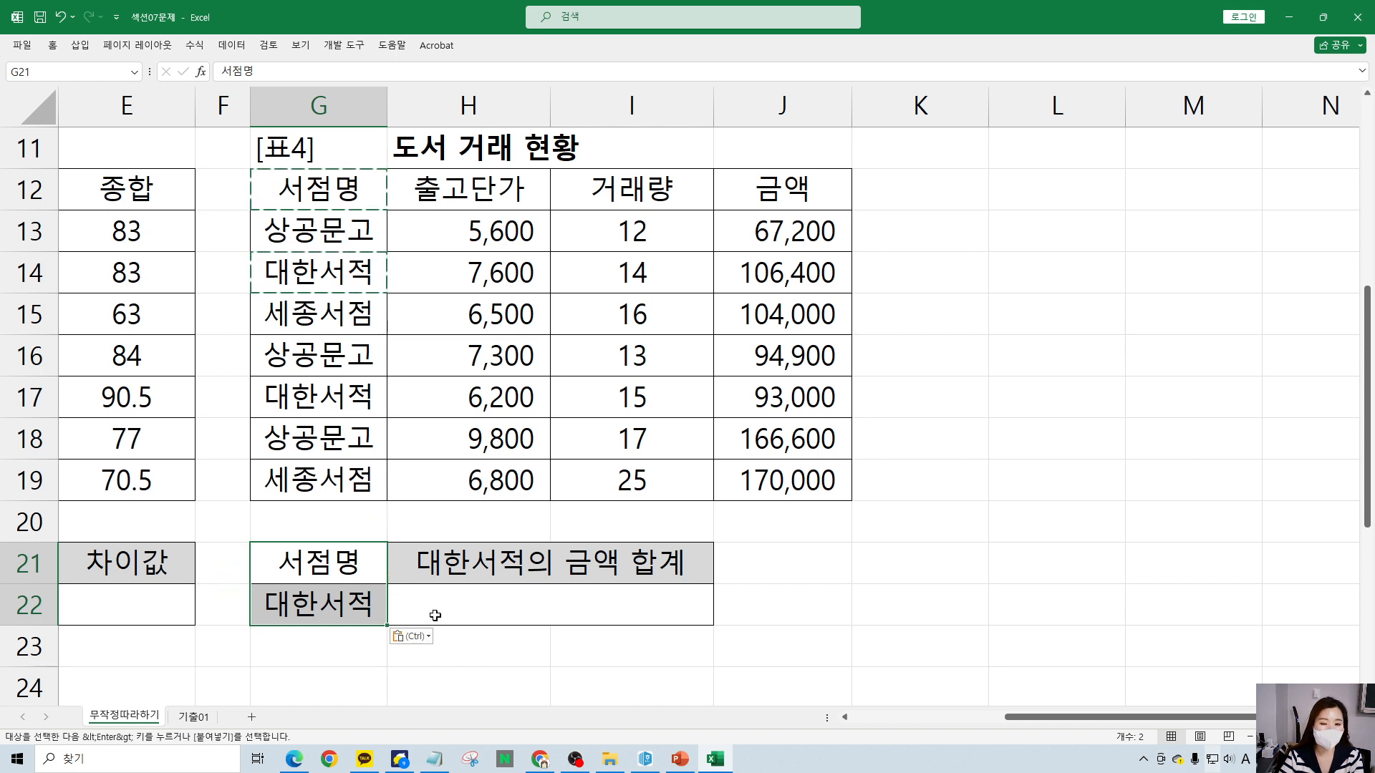
- Switch to the textbook PDF and check in problem 5 the field to total, its condition and the required functions
left_click(438, 616)
key("alt+Tab")
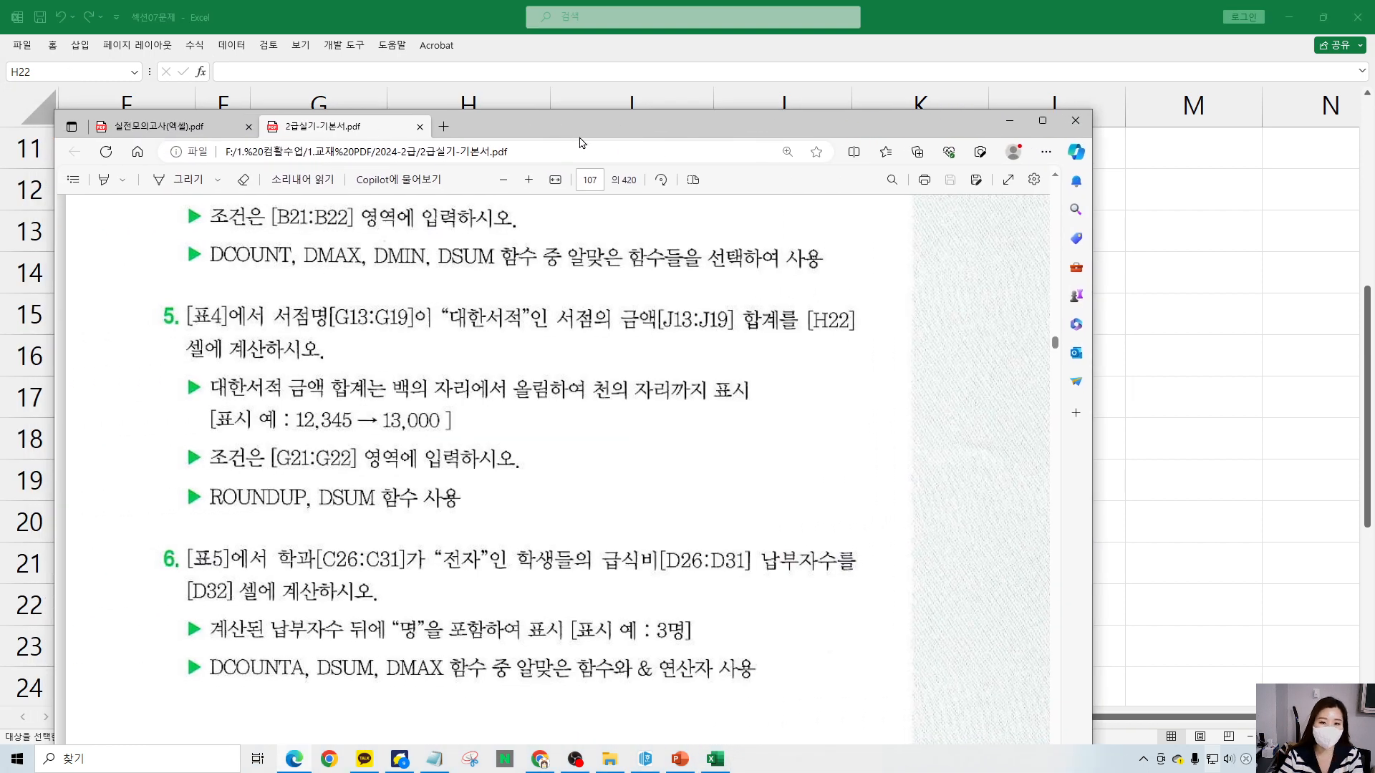
mouse_move(607, 289)
left_mouse_down()
mouse_move(654, 343)
mouse_move(885, 346)
left_mouse_up()
mouse_move(874, 213)
left_mouse_down()
mouse_move(874, 318)
mouse_move(961, 195)
left_mouse_up()
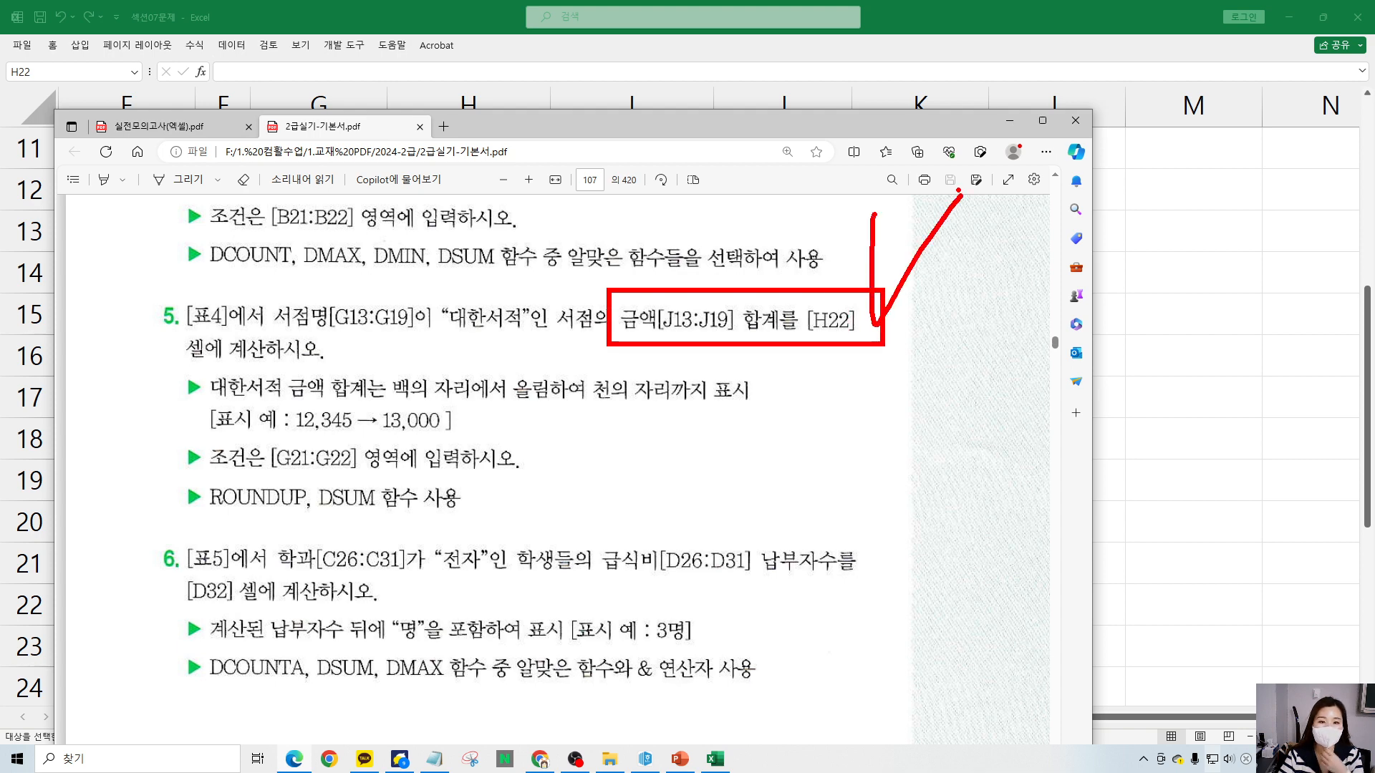
mouse_move(270, 334)
left_mouse_down()
mouse_move(539, 344)
mouse_move(421, 290)
mouse_move(509, 373)
left_mouse_up()
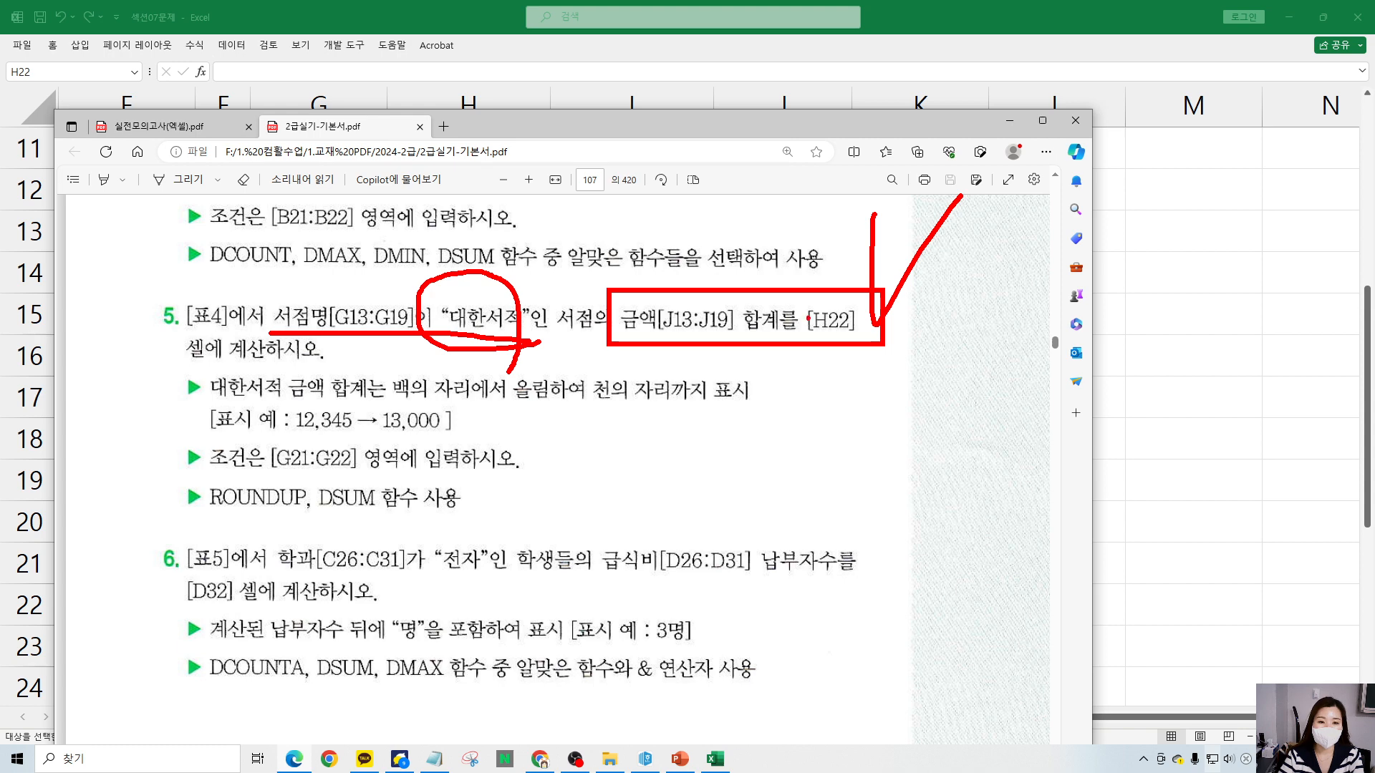
left_click_drag(314, 514, 527, 516)
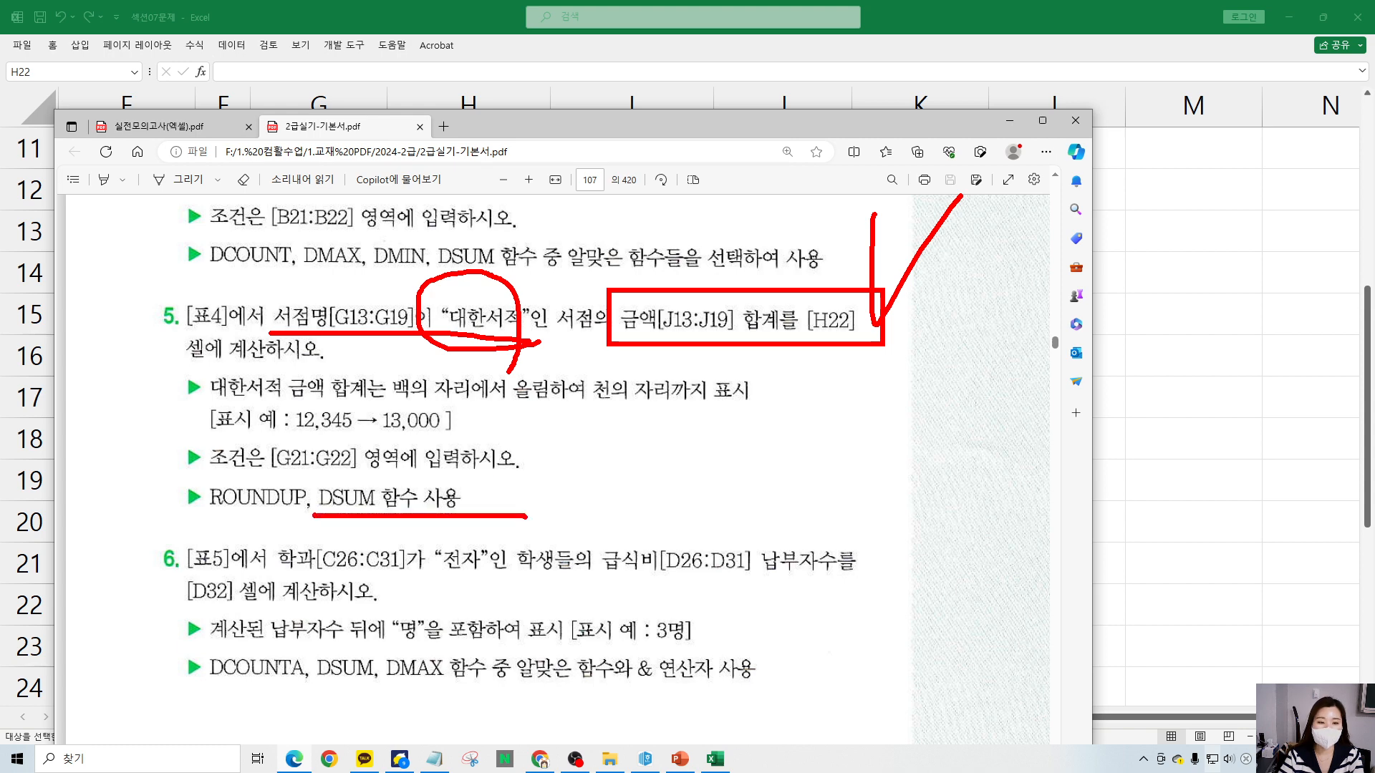
mouse_move(240, 514)
left_mouse_down()
mouse_move(266, 541)
mouse_move(302, 509)
left_mouse_up()
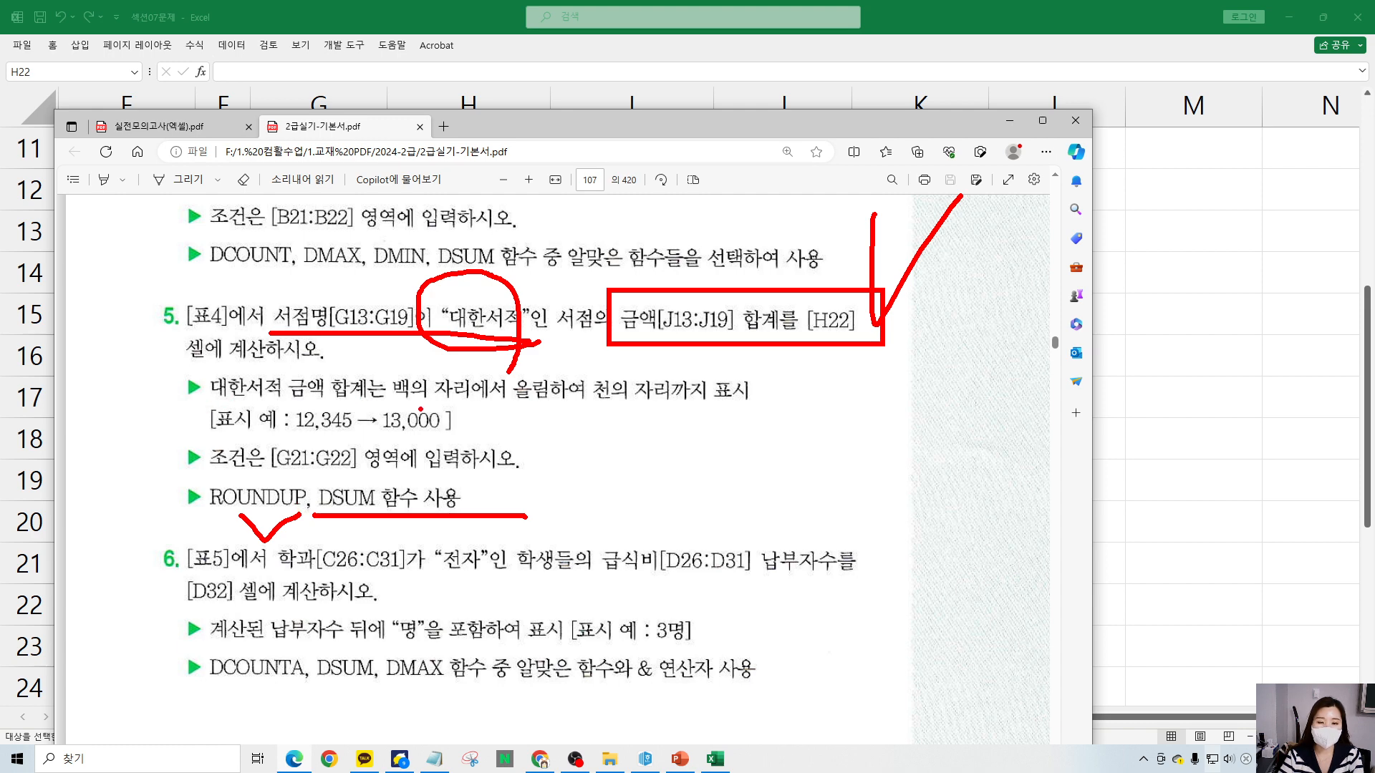
- Examine problem 5's rounding rule and display example to work out the ROUNDUP digits, and return to the workbook
mouse_move(385, 407)
left_mouse_down()
mouse_move(593, 412)
mouse_move(402, 354)
mouse_move(391, 405)
left_mouse_up()
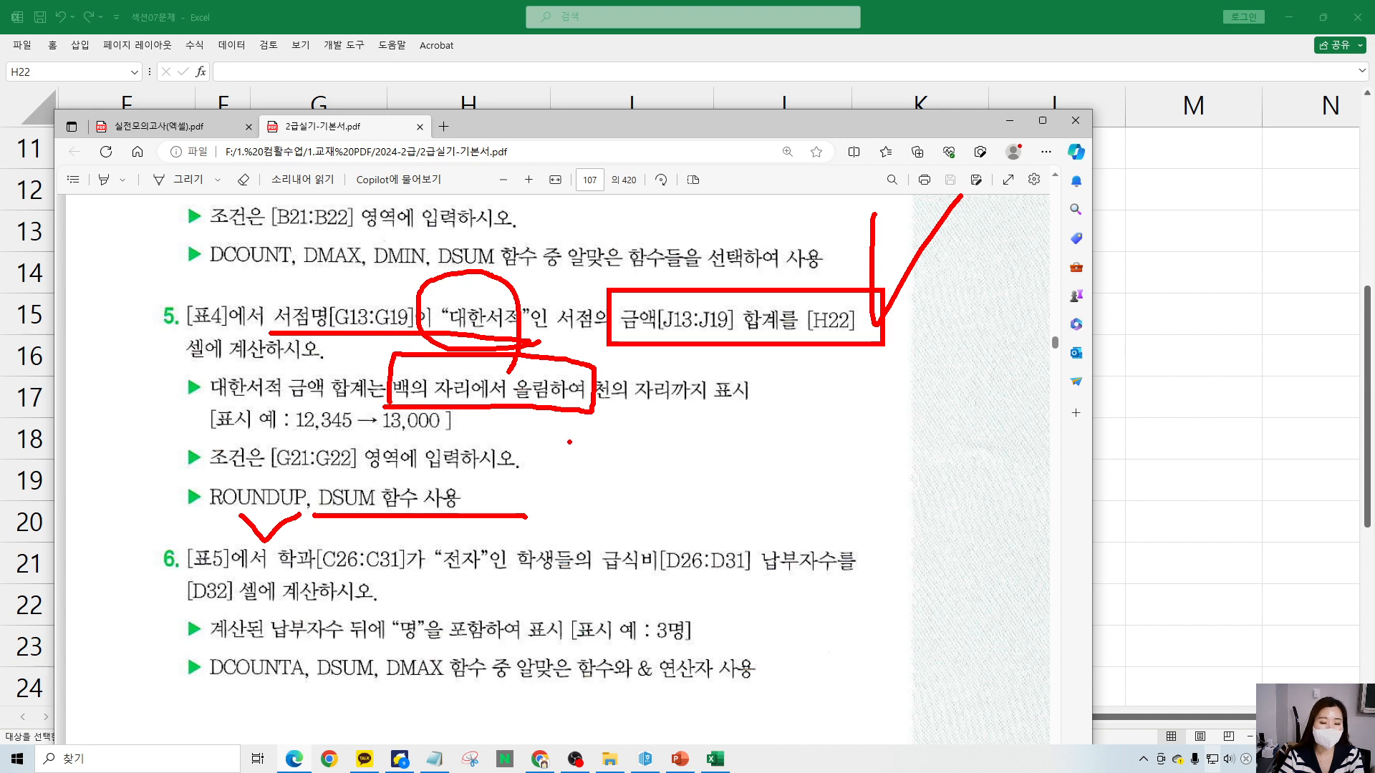
mouse_move(724, 437)
left_mouse_down()
mouse_move(738, 436)
mouse_move(706, 458)
mouse_move(645, 465)
left_mouse_up()
left_click_drag(629, 419, 680, 424)
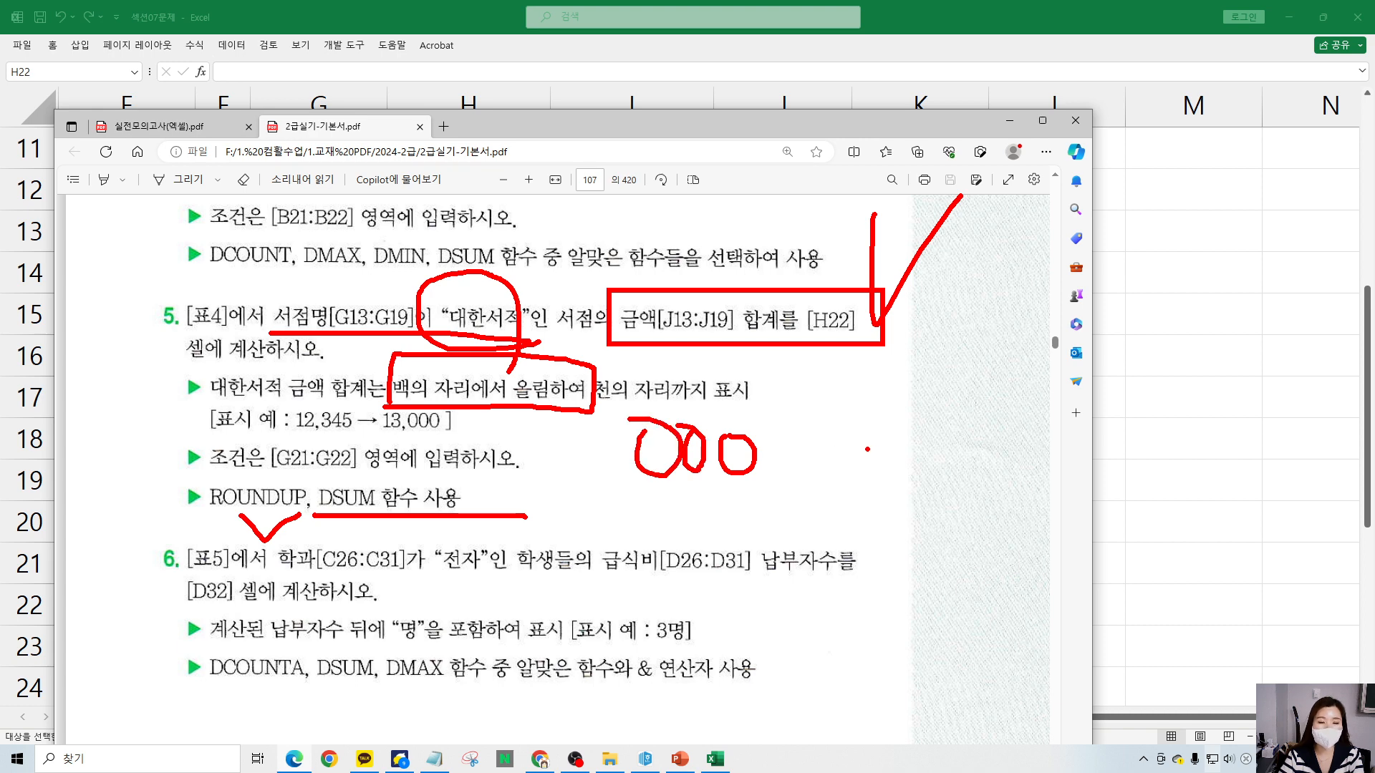
left_click_drag(844, 443, 876, 443)
mouse_move(892, 436)
left_mouse_down()
mouse_move(976, 484)
mouse_move(896, 498)
left_mouse_up()
left_click_drag(408, 432, 445, 433)
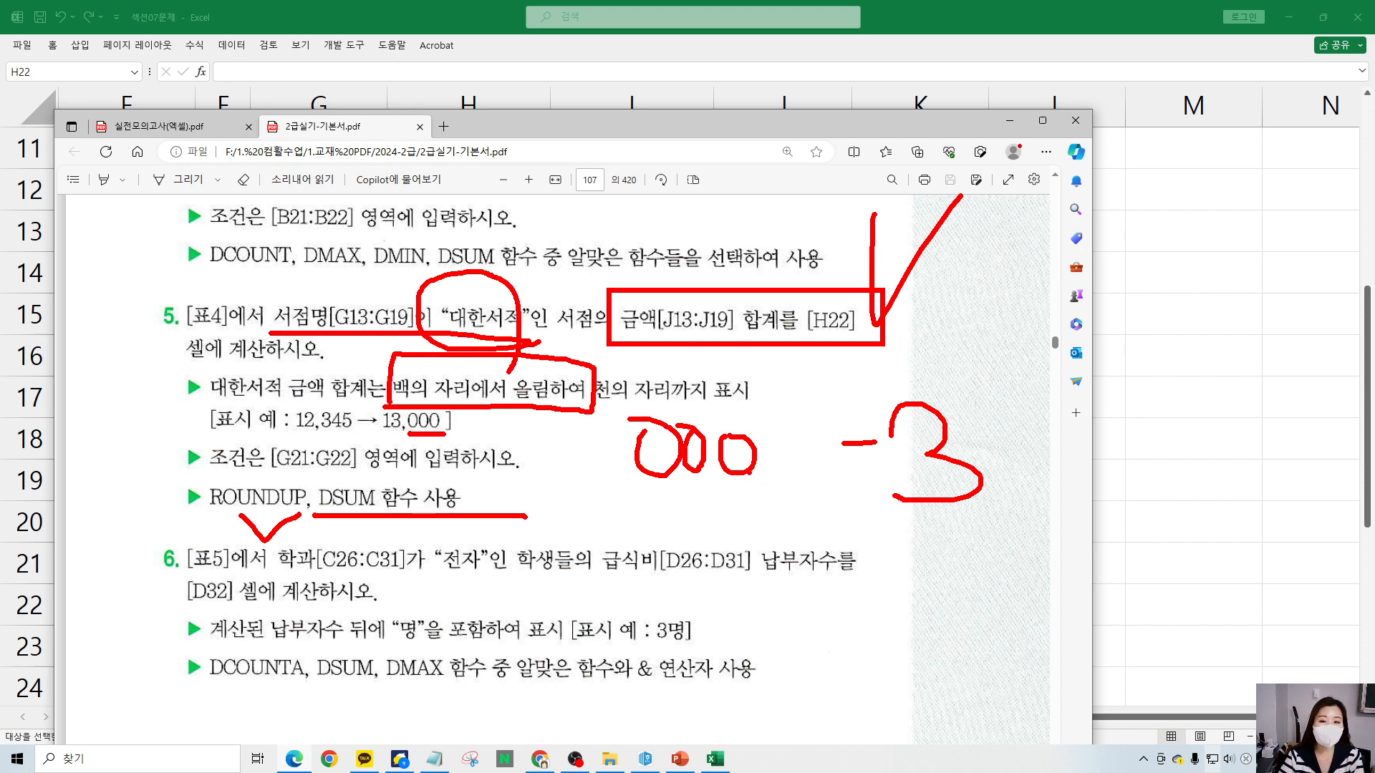
mouse_move(1014, 527)
left_mouse_down()
mouse_move(791, 488)
mouse_move(975, 353)
mouse_move(1011, 546)
left_mouse_up()
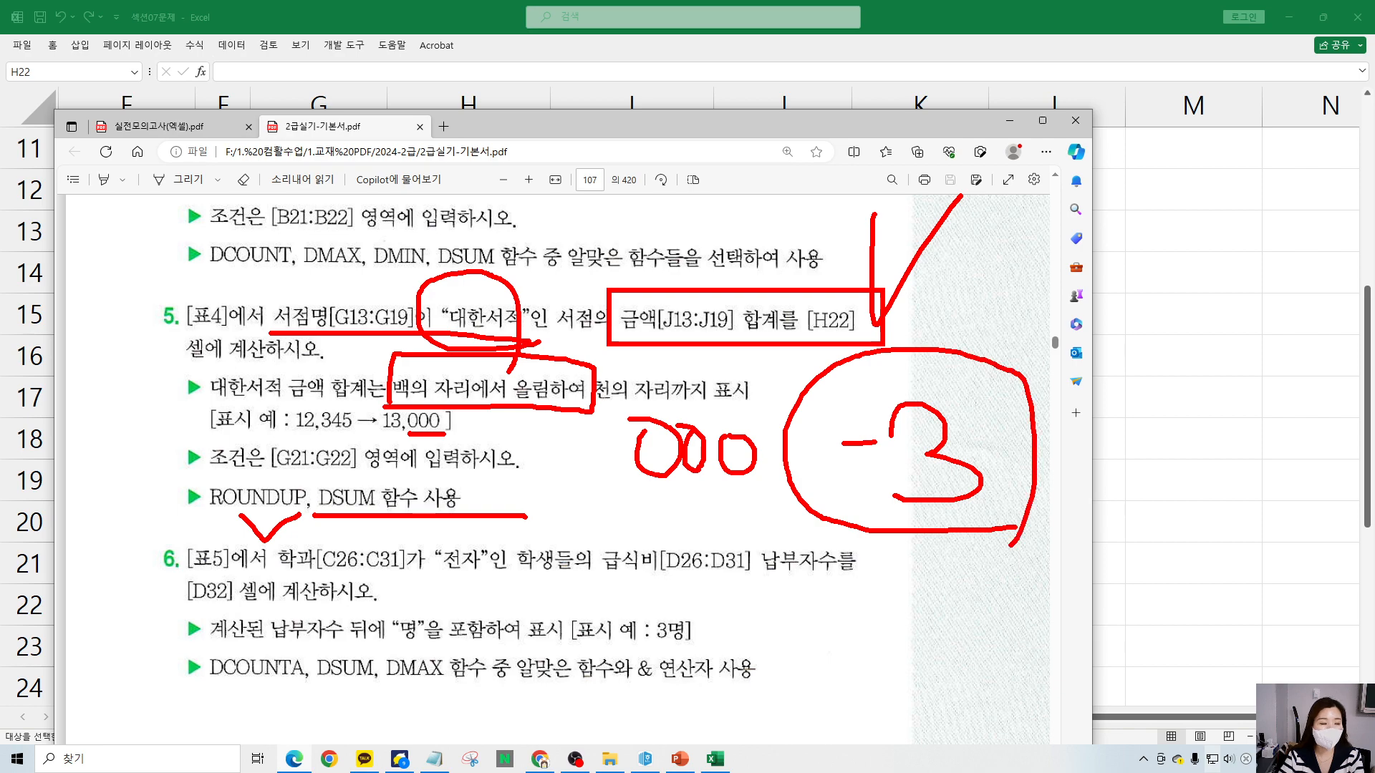
key("Escape")
left_click_drag(904, 126, 0, 121)
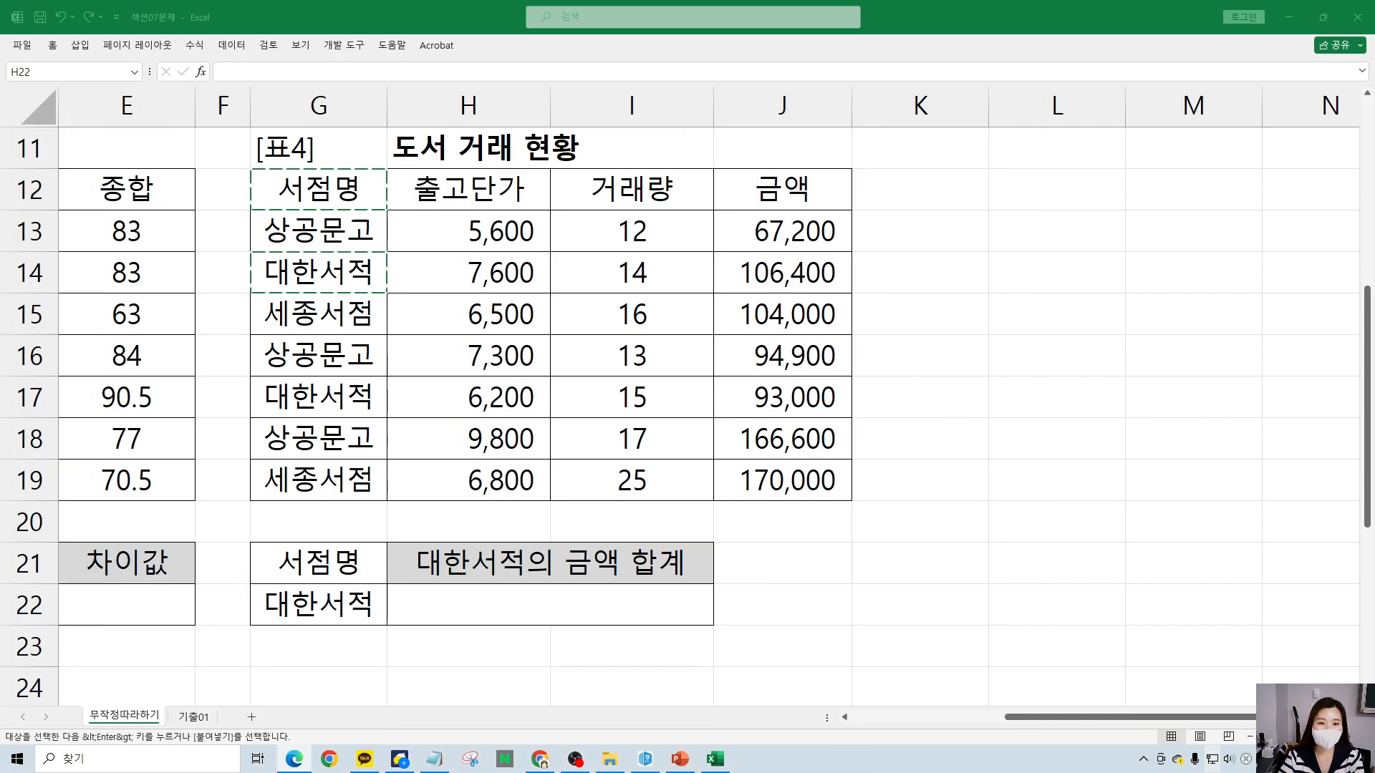
- Begin the formula in H22 with a DSUM function nested inside ROUNDUP: =ROUNDUP(DSUM(
left_click(445, 588)
type("=round")
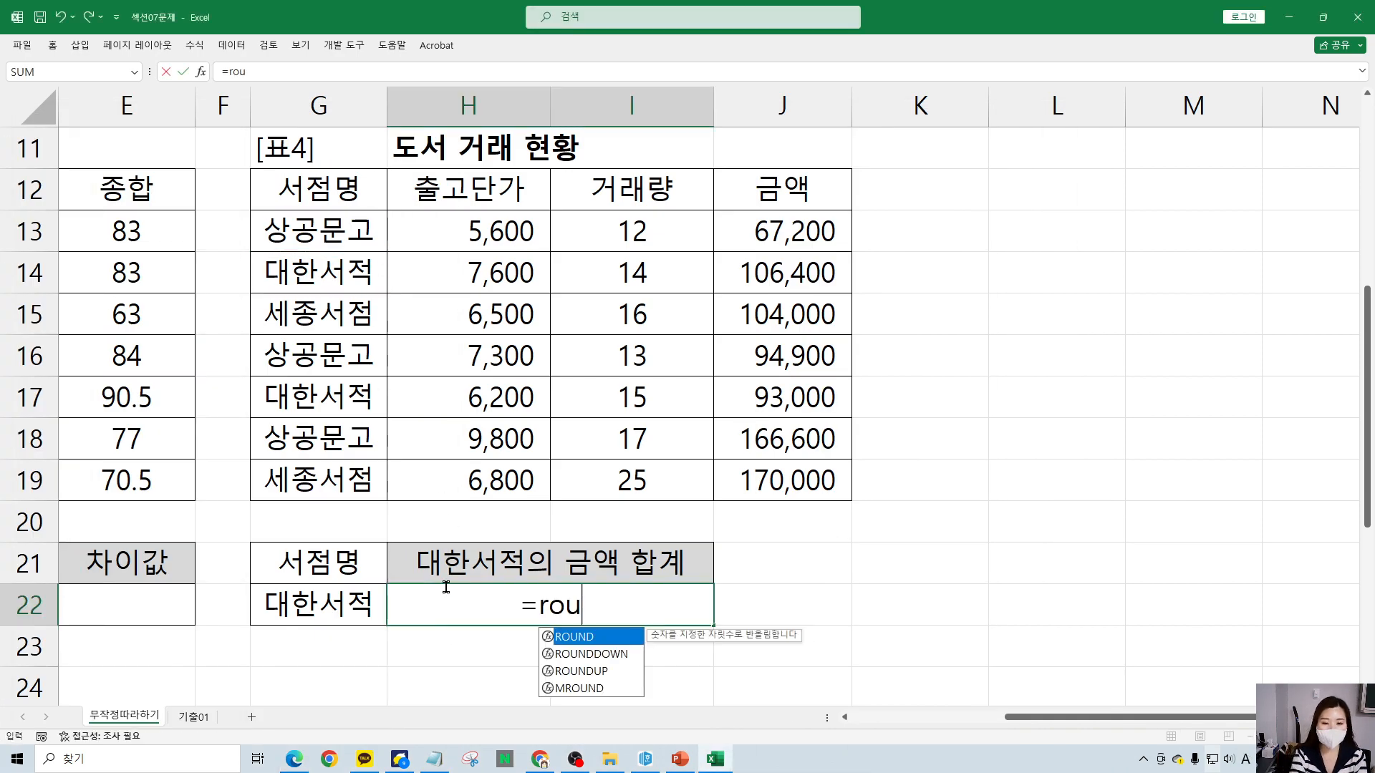
key("Down")
key("Down")
key("Up")
key("Tab")
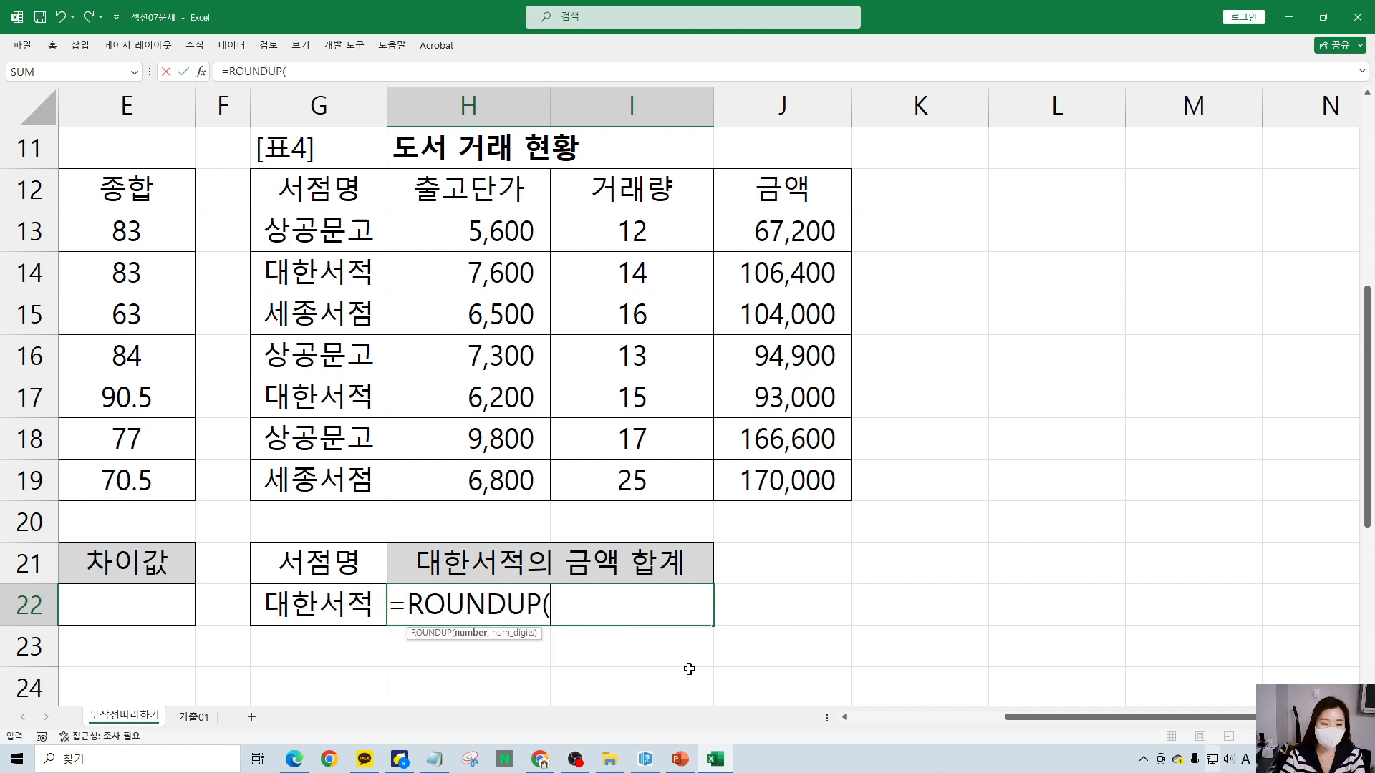
type("ds")
key("Down")
key("Down")
key("Tab")
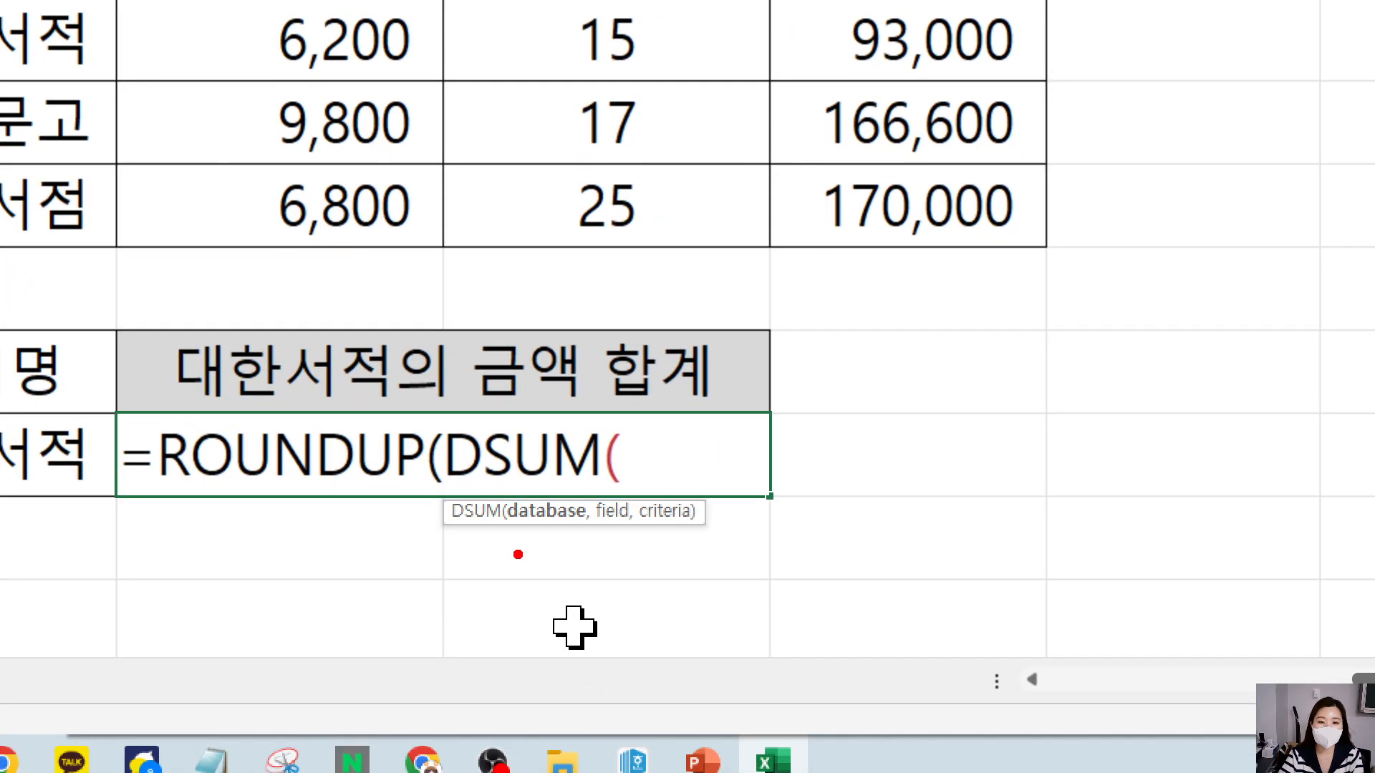
- Examine which arguments the DSUM function expects and in what order
left_click_drag(497, 551, 765, 550)
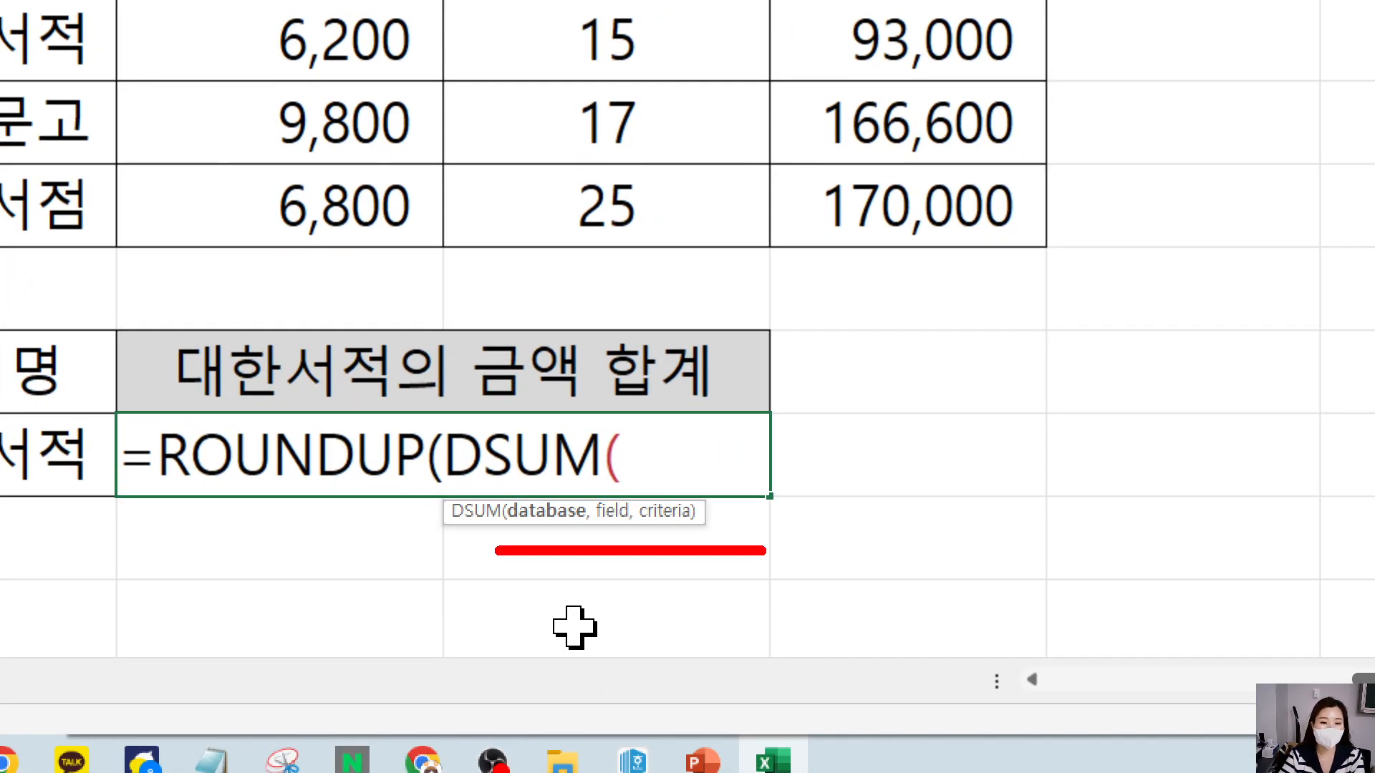
key("Escape")
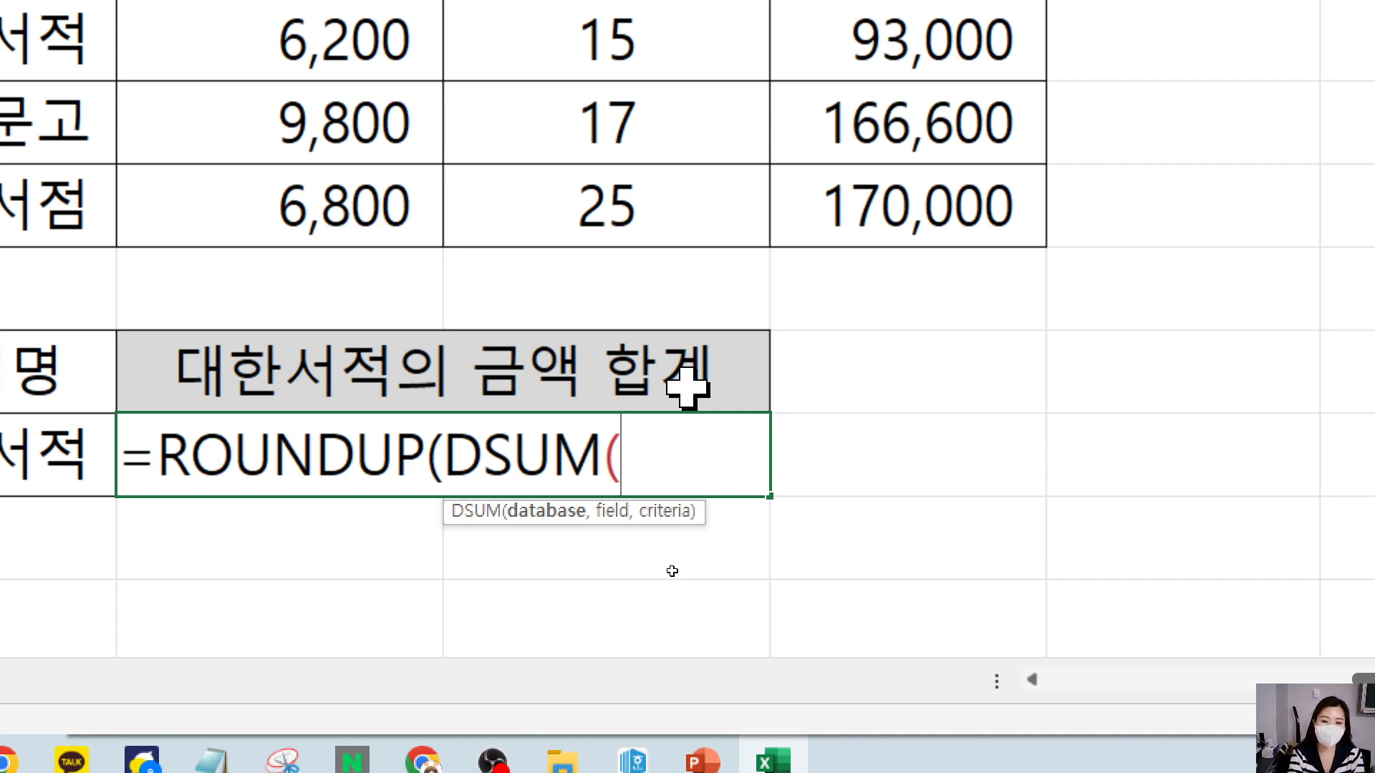
mouse_move(534, 593)
left_mouse_down()
mouse_move(533, 540)
mouse_move(517, 546)
mouse_move(559, 544)
left_mouse_up()
mouse_move(617, 602)
left_mouse_down()
mouse_move(618, 527)
mouse_move(597, 550)
mouse_move(640, 550)
left_mouse_up()
left_click_drag(679, 599, 673, 523)
mouse_move(673, 522)
left_mouse_down()
mouse_move(664, 545)
mouse_move(699, 537)
left_mouse_up()
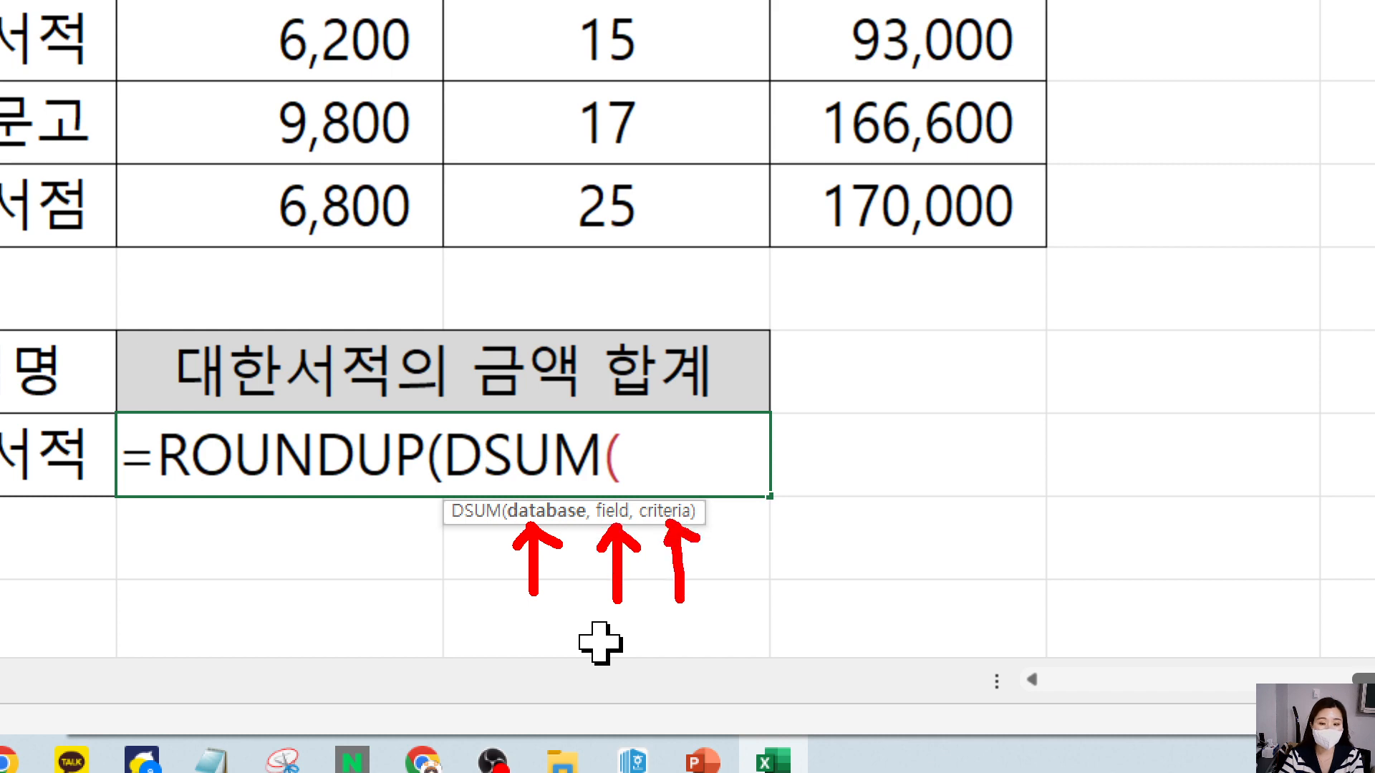
key("Escape")
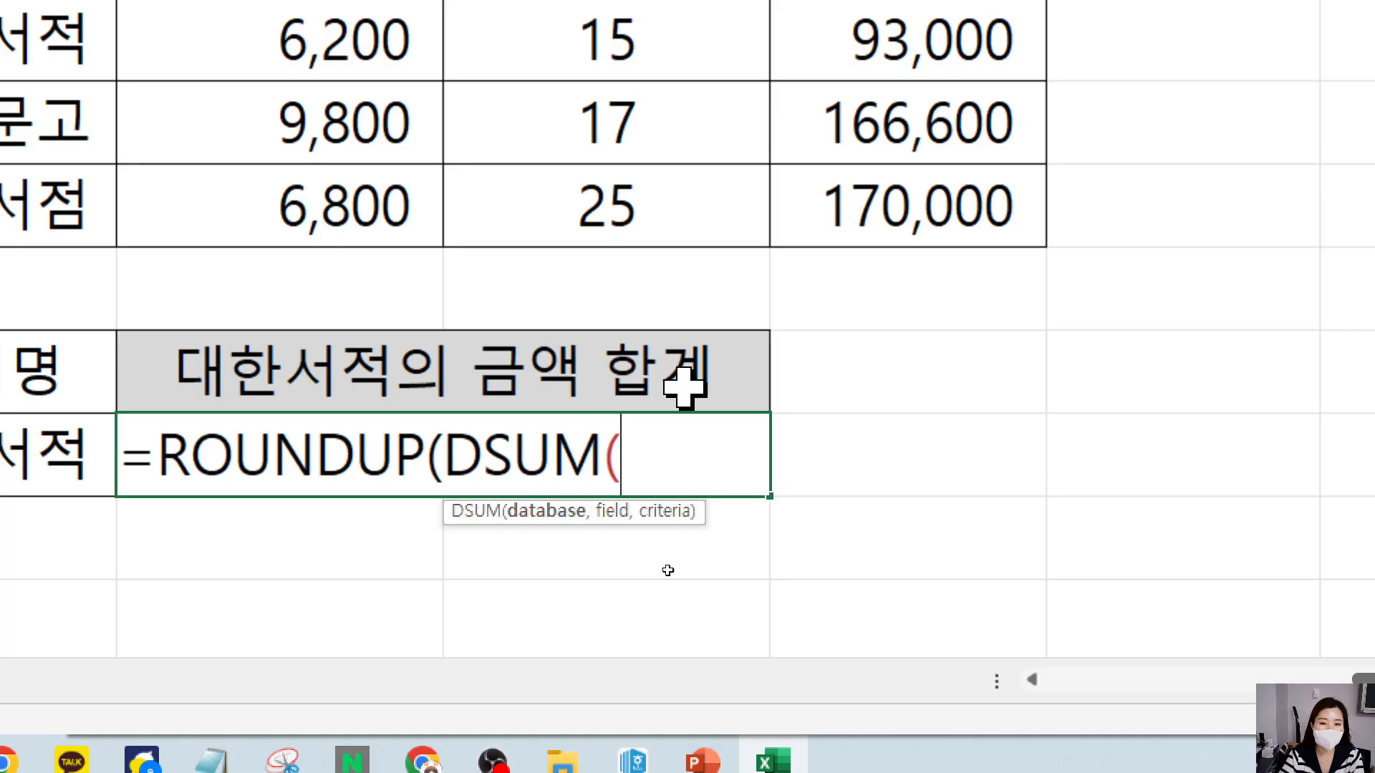
- Replace DSUM with DAVERAGE in the H22 formula to compare the arguments of the two functions
type("s")
left_click(492, 451)
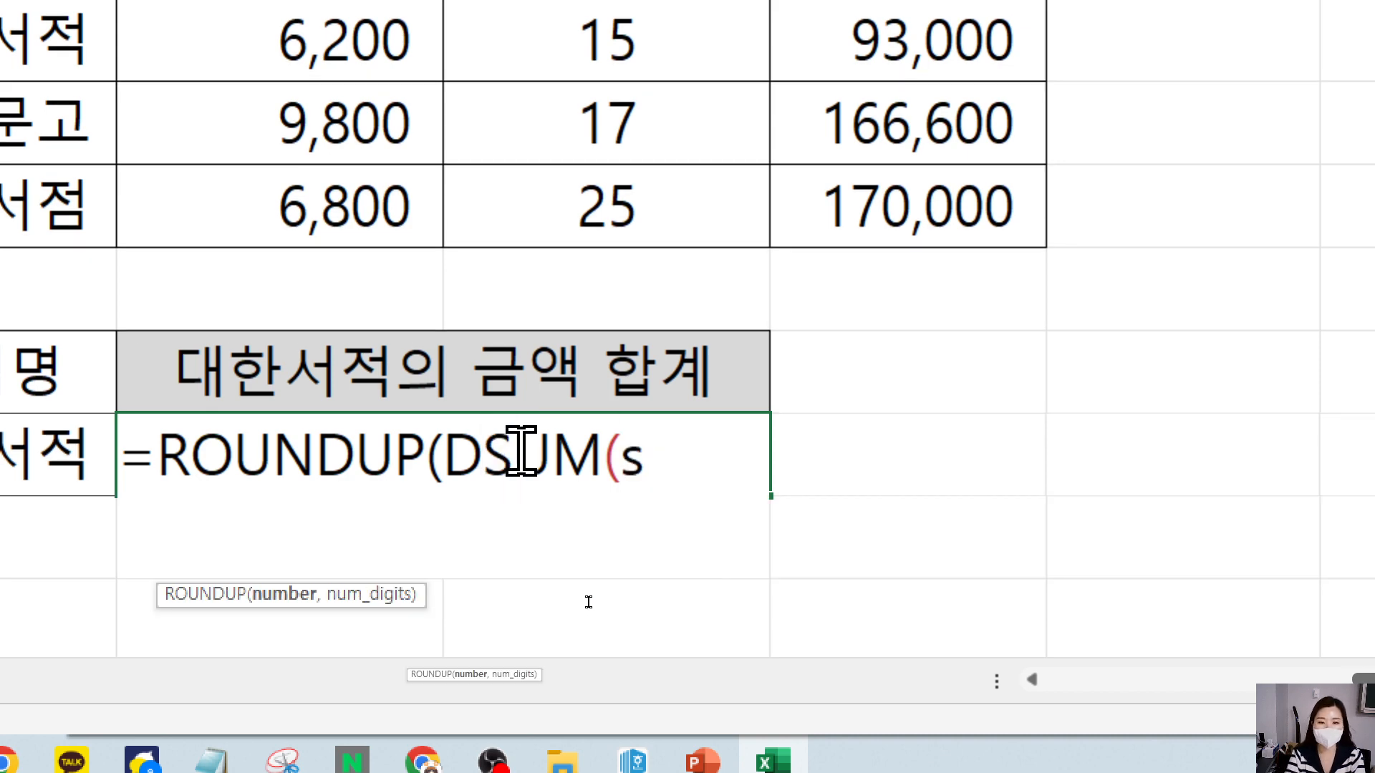
key("Delete")
key("Delete")
key("Delete")
key("Delete")
key("Delete")
type("a")
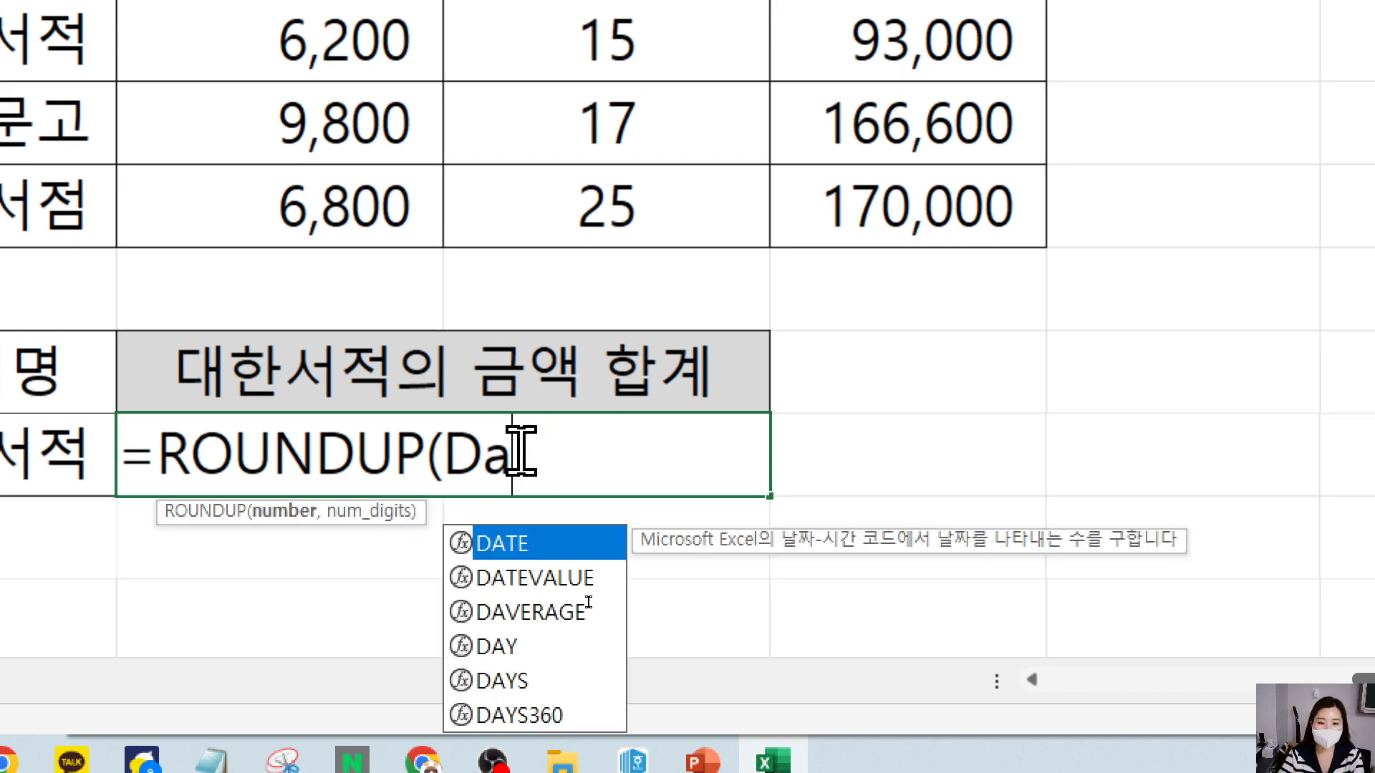
double_click(592, 611)
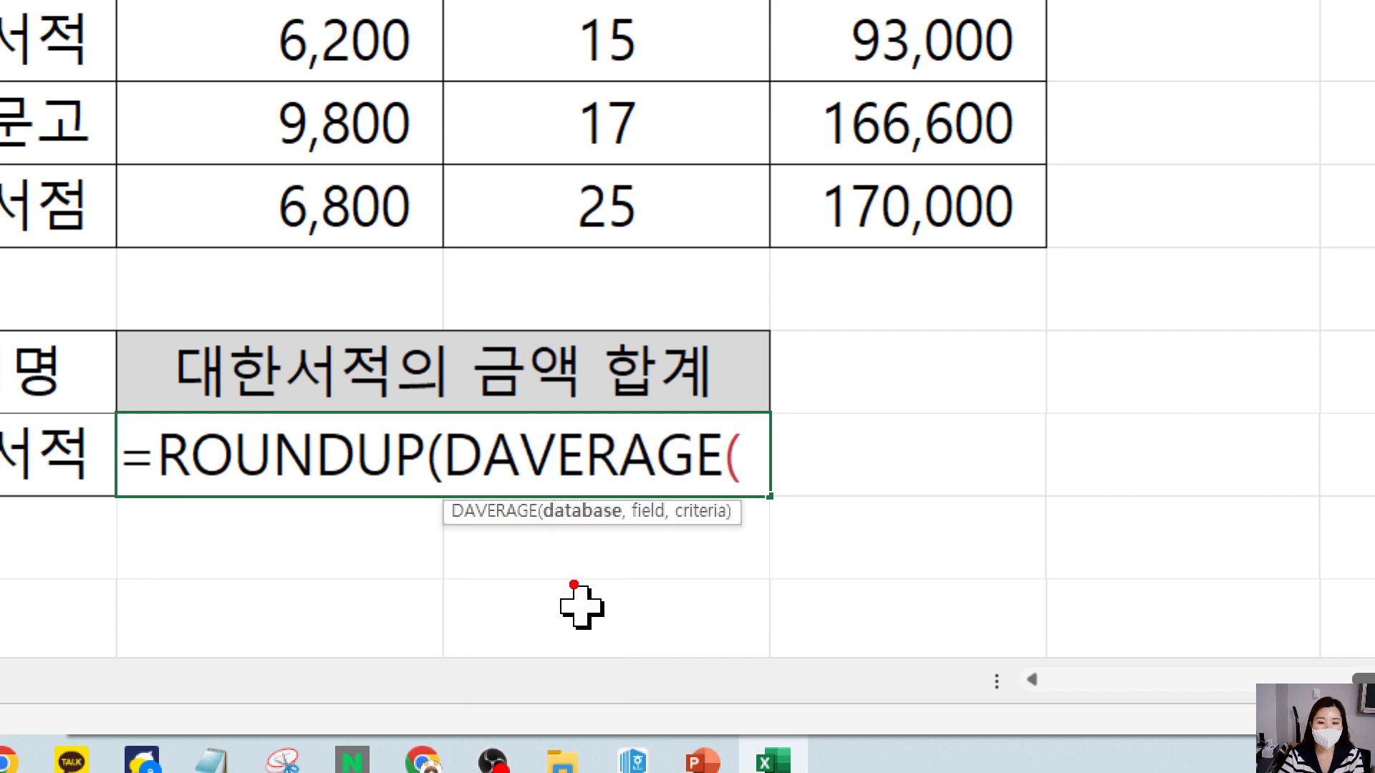
left_click_drag(533, 537, 791, 542)
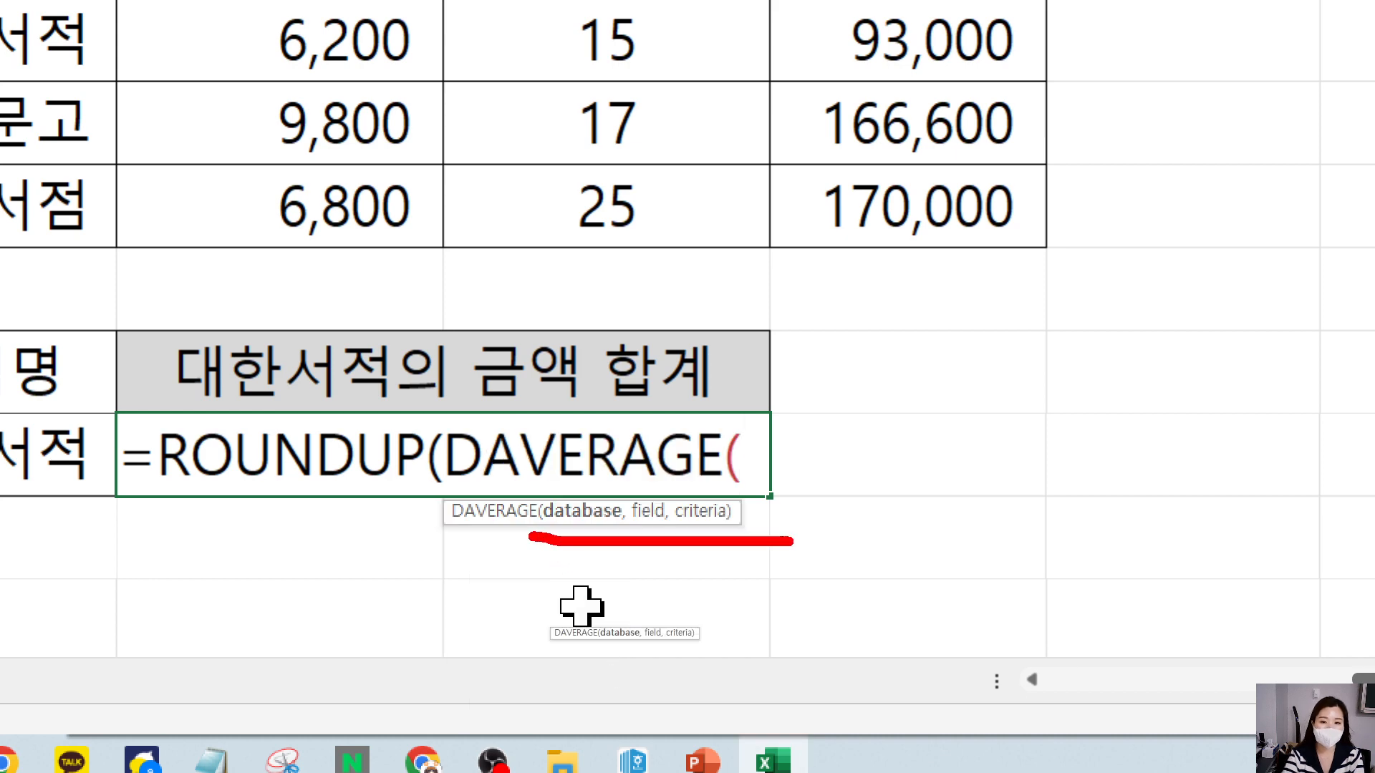
- Swap DAVERAGE for DMAX inside ROUNDUP to compare its arguments as well
key("BackSpace")
key("BackSpace")
key("BackSpace")
key("BackSpace")
key("BackSpace")
key("BackSpace")
key("BackSpace")
key("BackSpace")
type("m")
key("Tab")
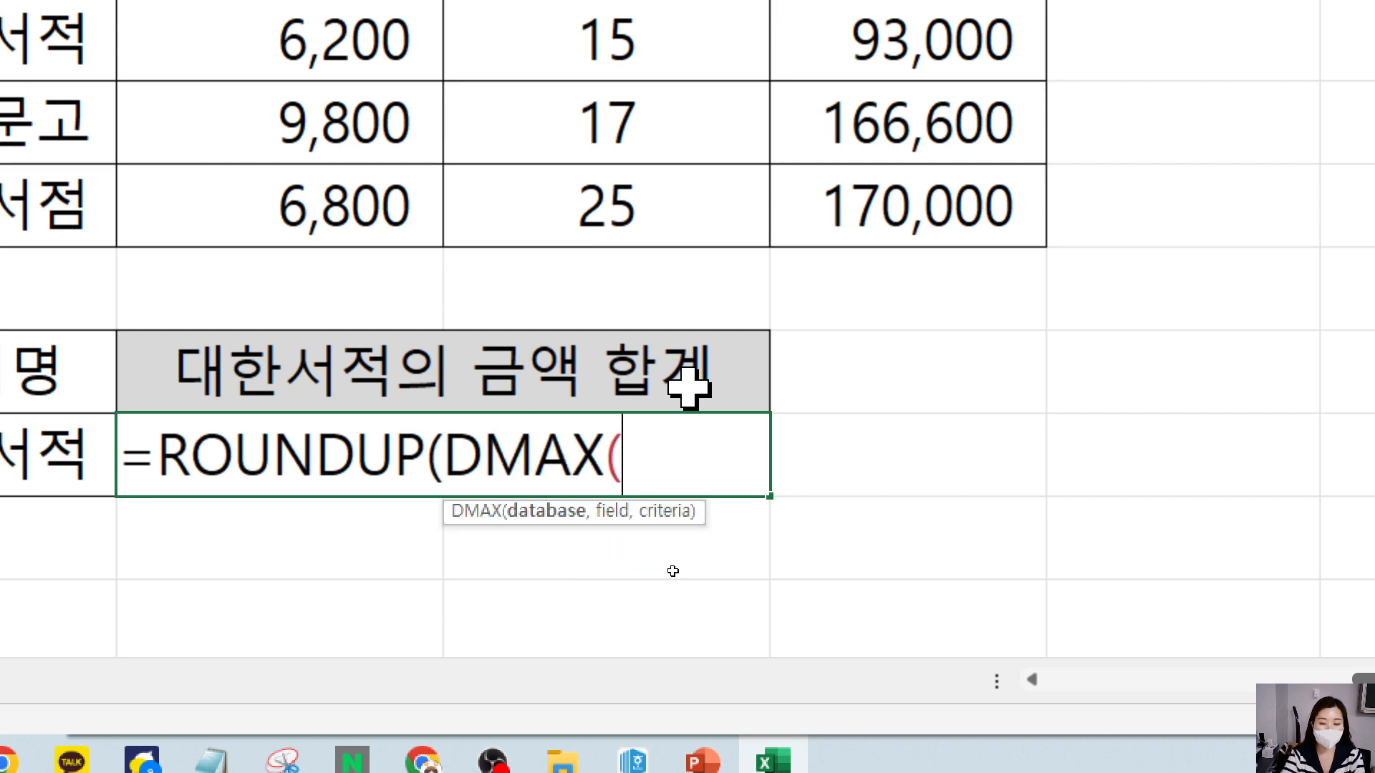
- Change the nested function in H22 from DMAX back to DSUM, so the formula reads =ROUNDUP(DSUM(
key("BackSpace")
key("BackSpace")
key("BackSpace")
key("BackSpace")
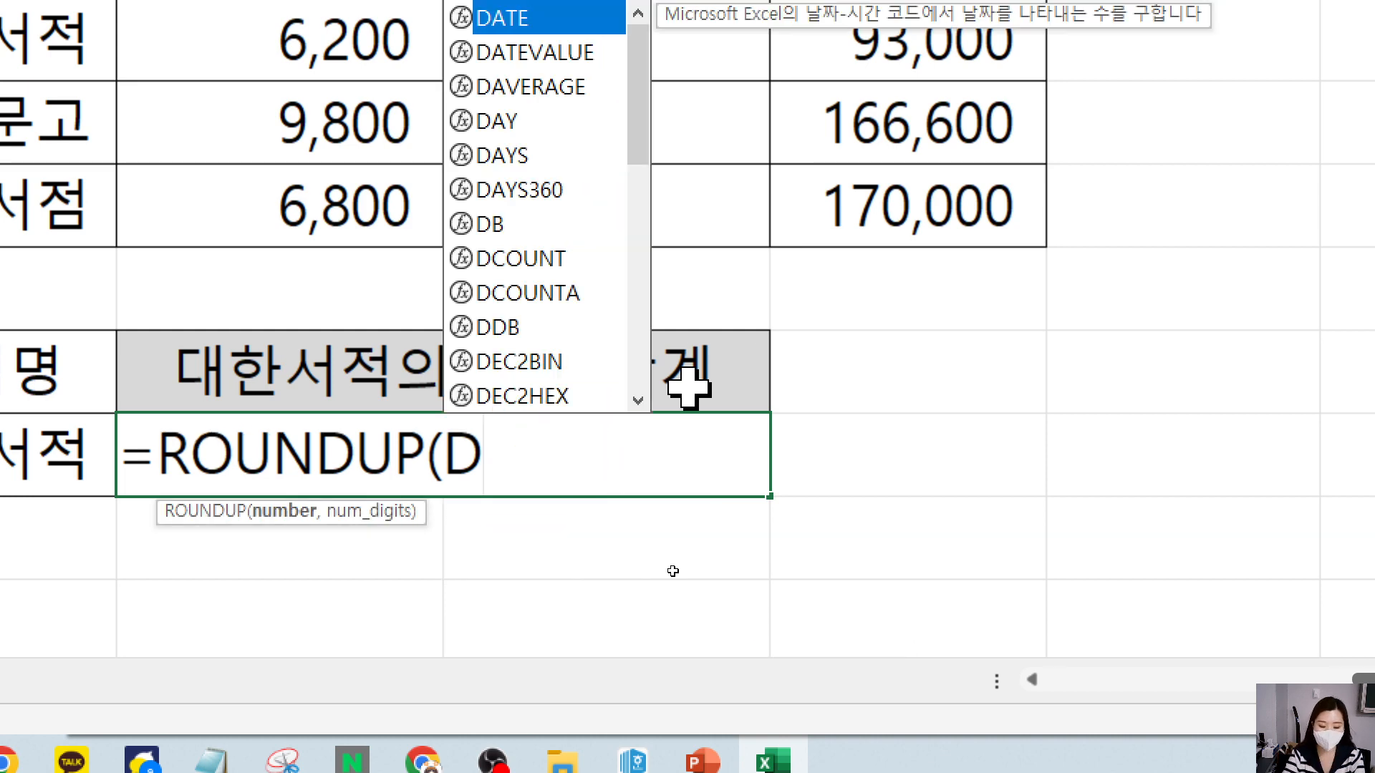
type("s")
key("Down")
key("Down")
key("Tab")
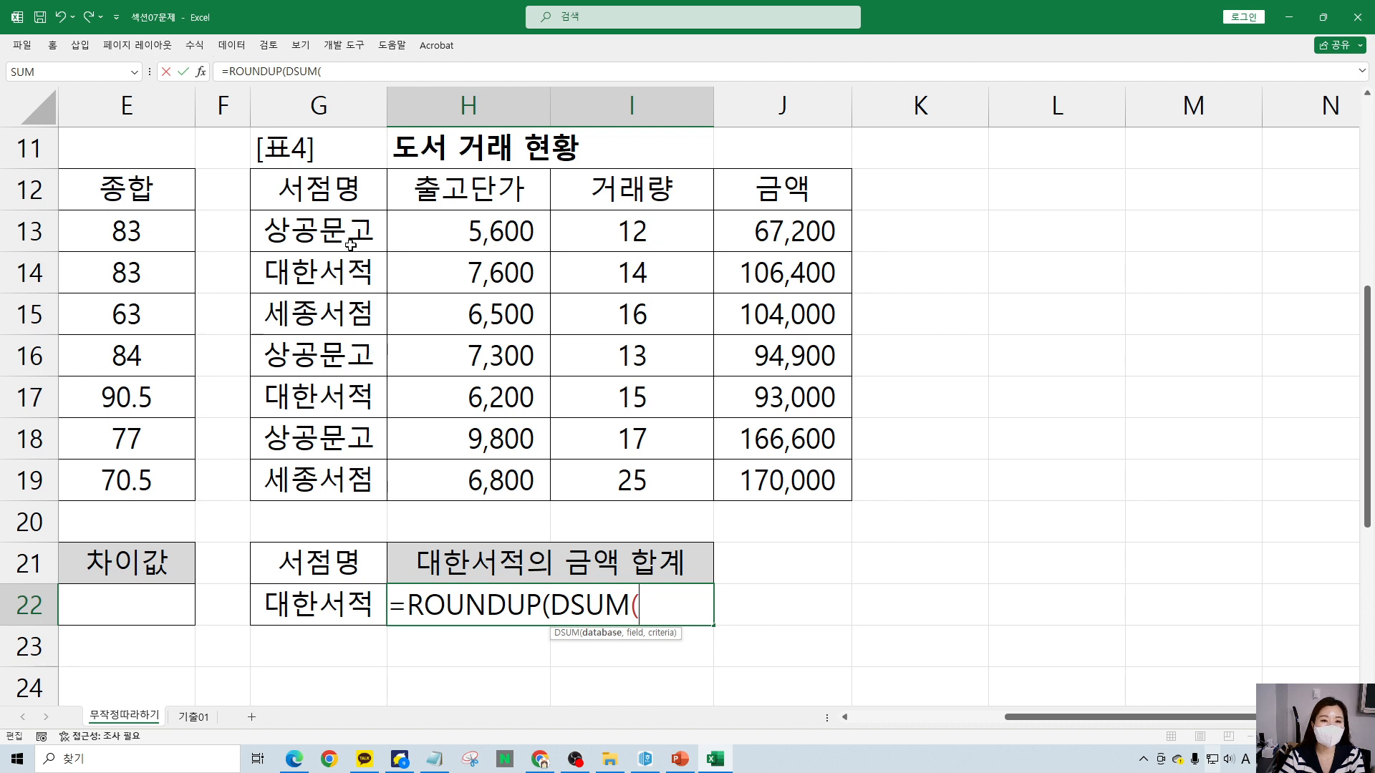
- Give DSUM the whole 표4 table with its headings, G12:J19, as the database argument
left_click(314, 192)
left_click_drag(314, 192, 782, 470)
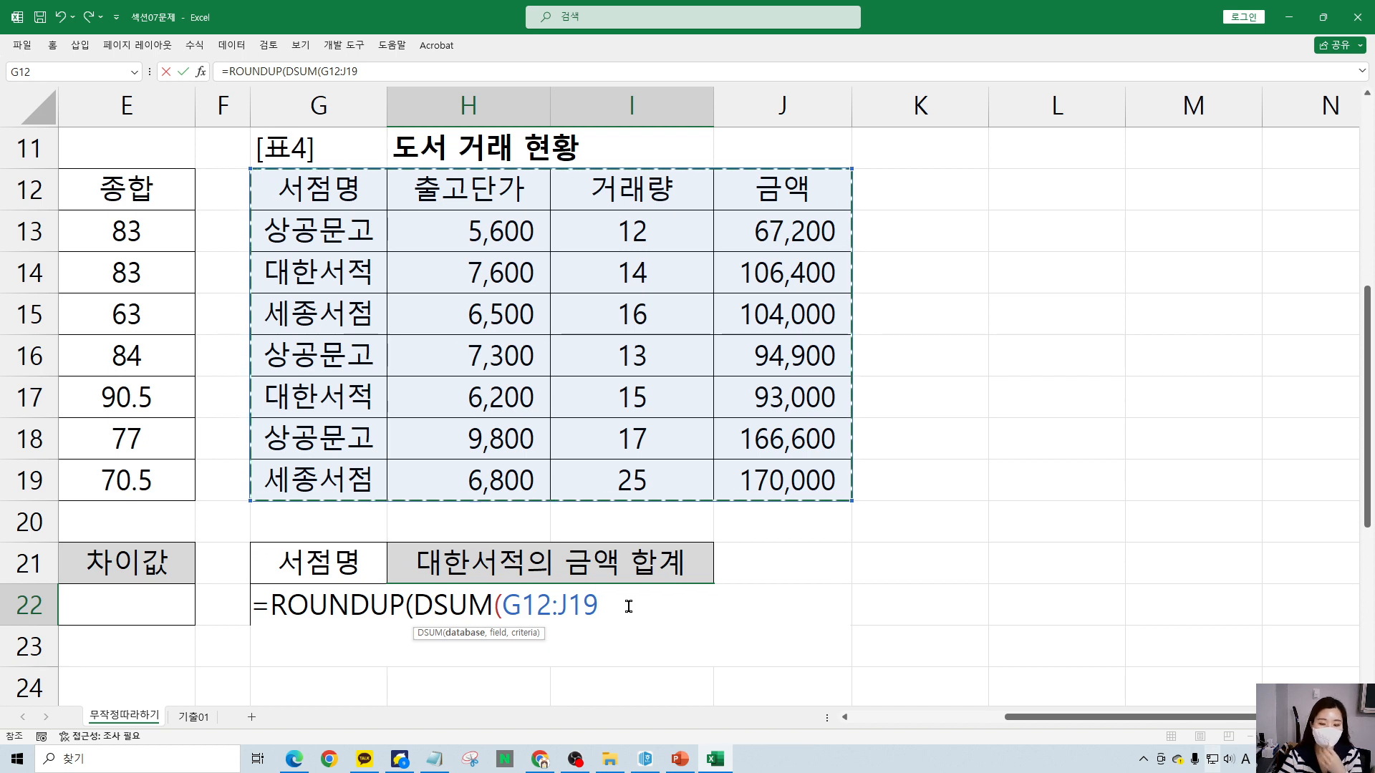
type(",")
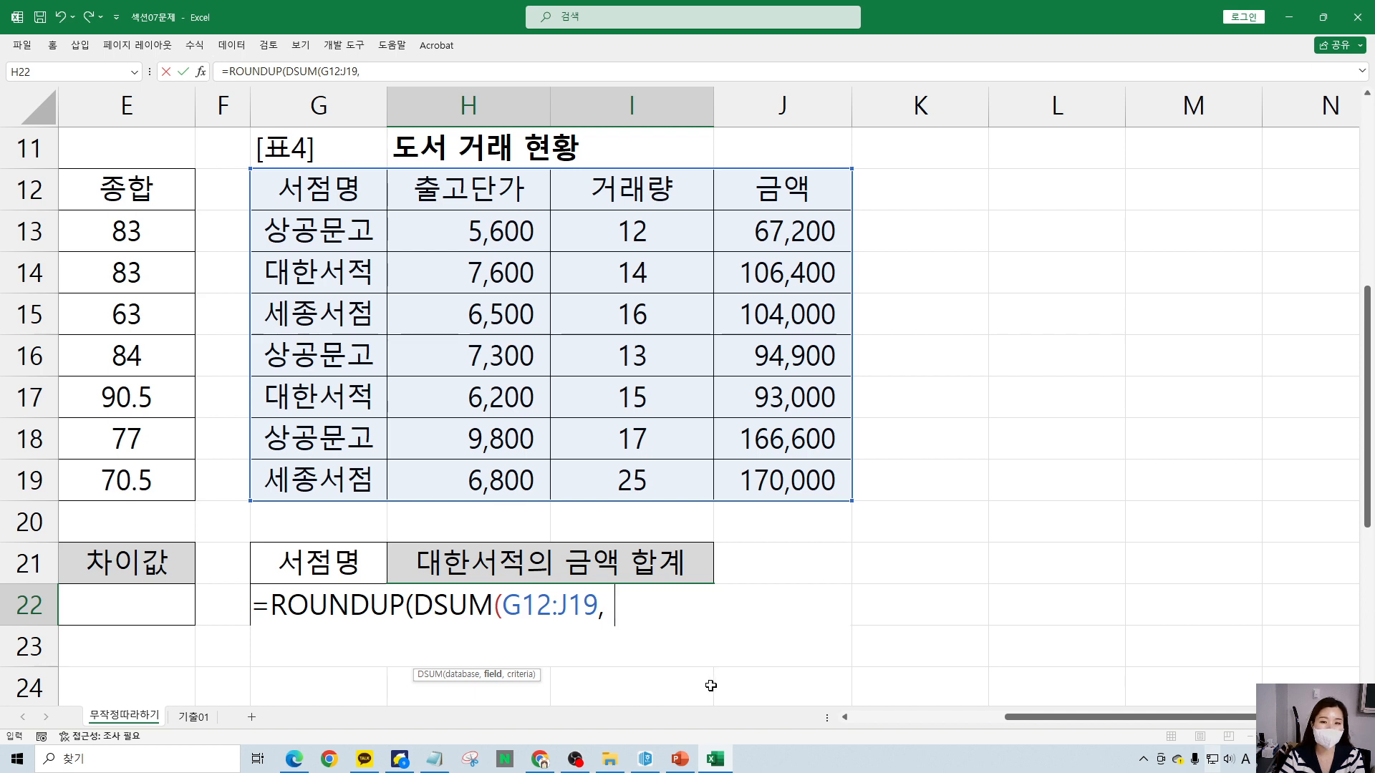
- Set the DSUM field to the 금액 heading J12 and the criteria to G21:G22, and close the nested function
mouse_move(840, 210)
left_mouse_down()
mouse_move(732, 191)
mouse_move(827, 129)
mouse_move(842, 232)
left_mouse_up()
mouse_move(886, 92)
left_mouse_down()
mouse_move(885, 163)
mouse_move(987, 80)
left_mouse_up()
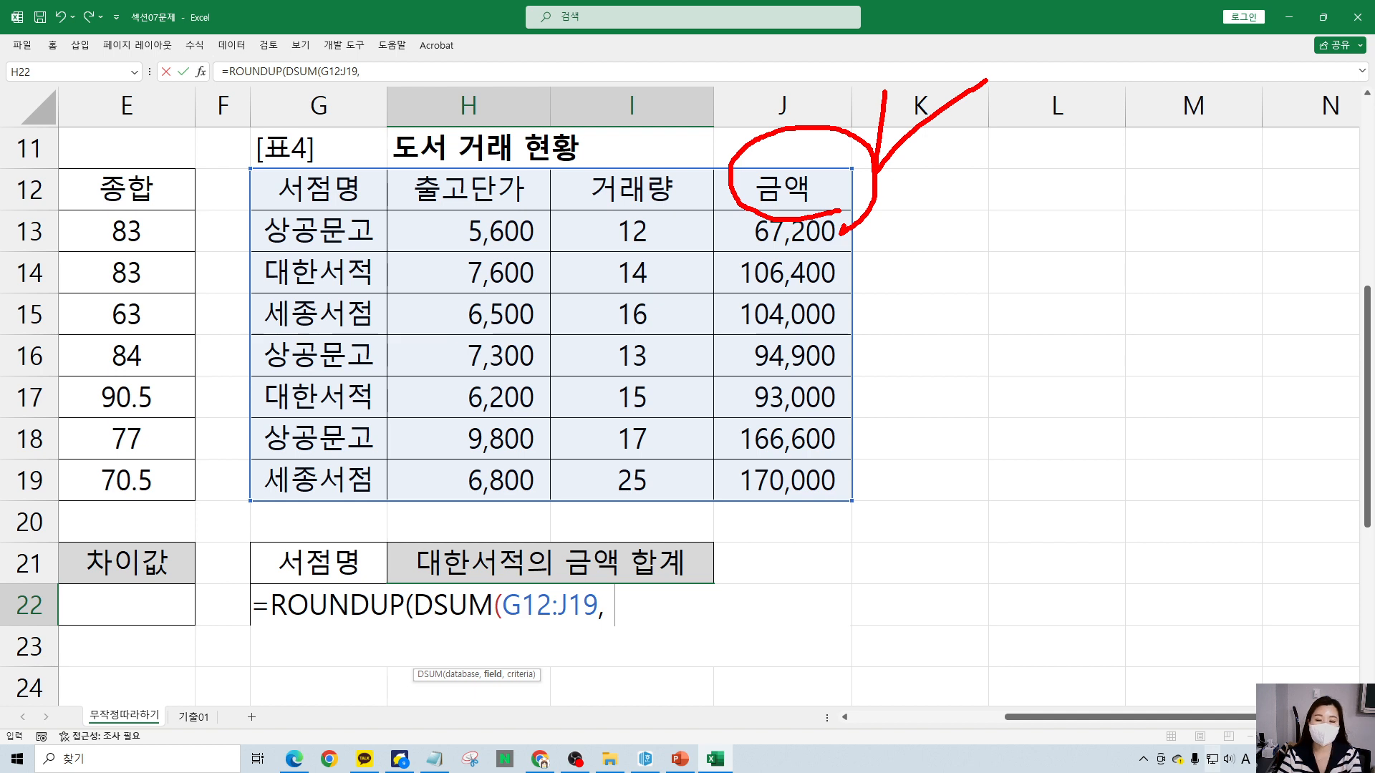
key("Escape")
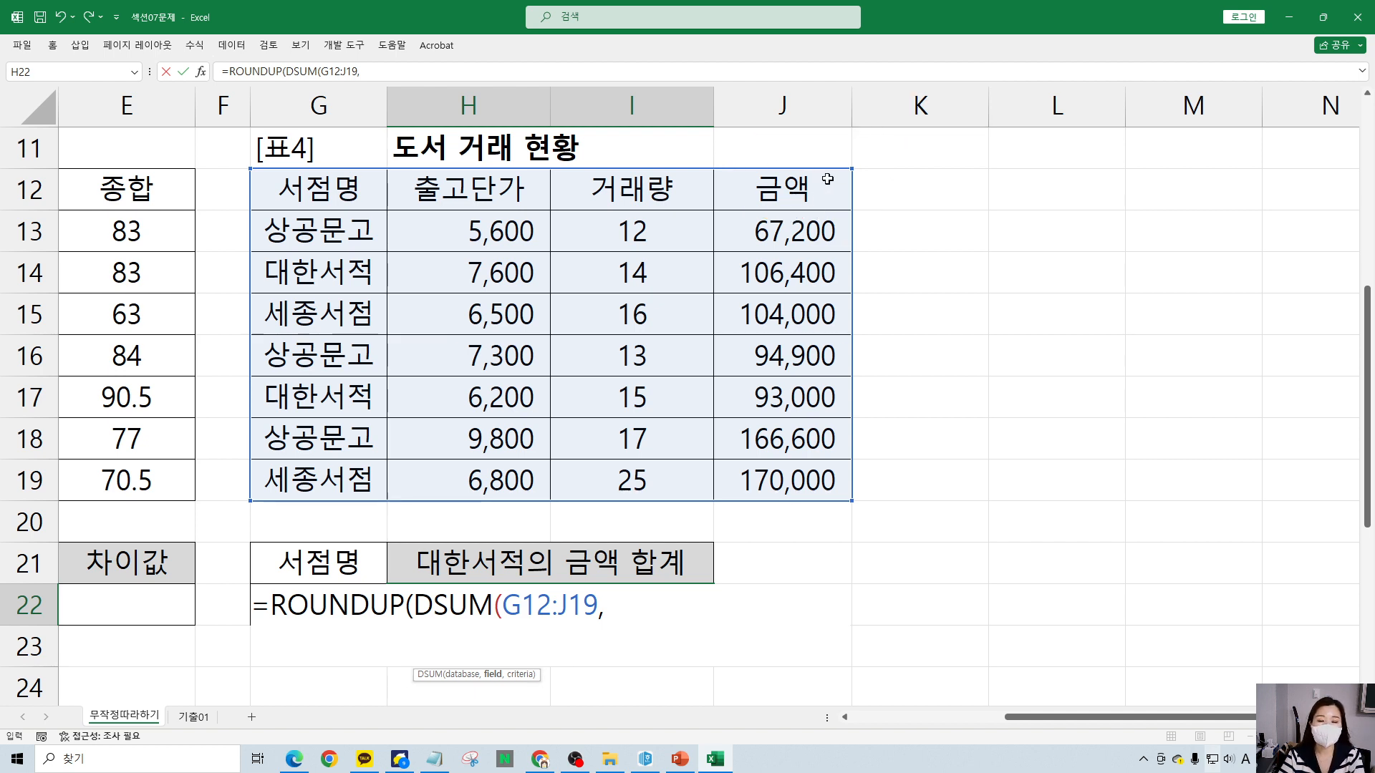
left_click(747, 190)
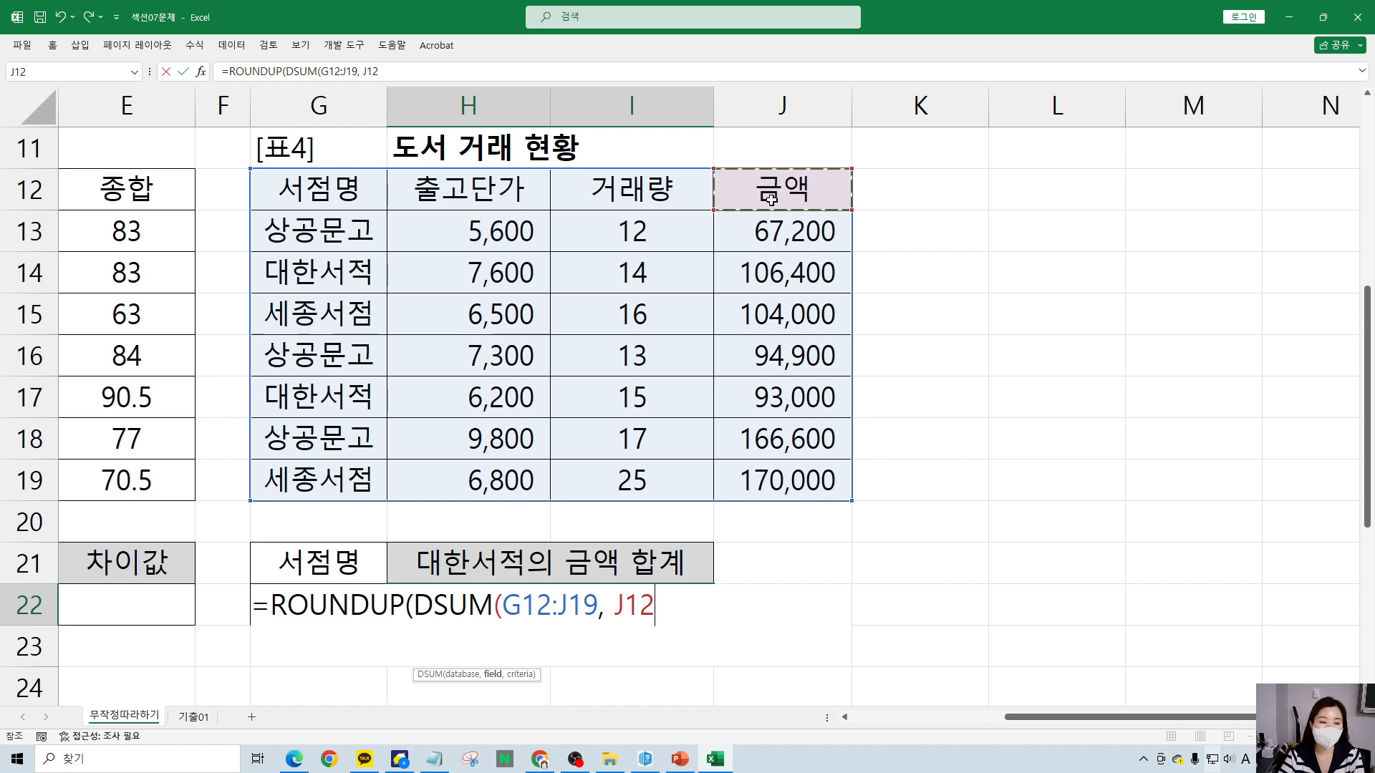
type(",")
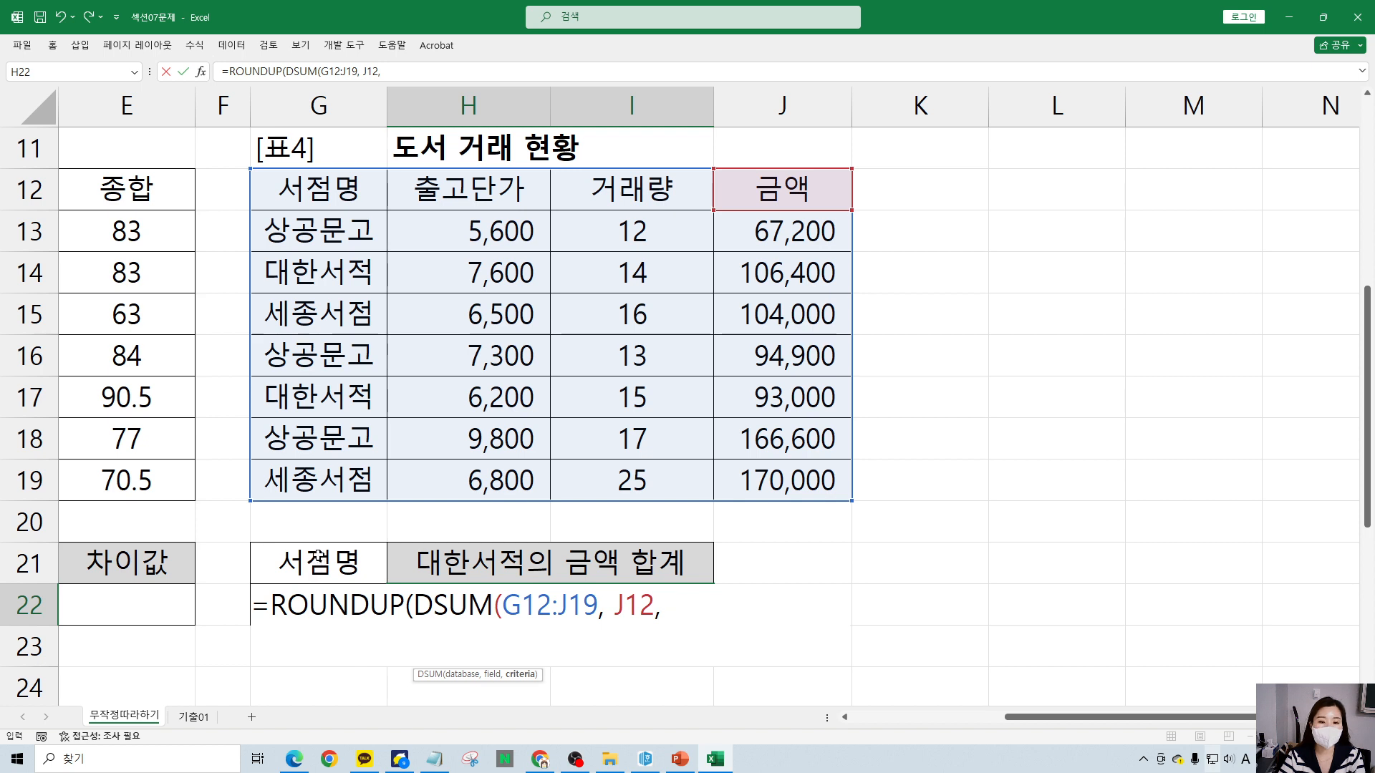
left_click_drag(318, 554, 318, 610)
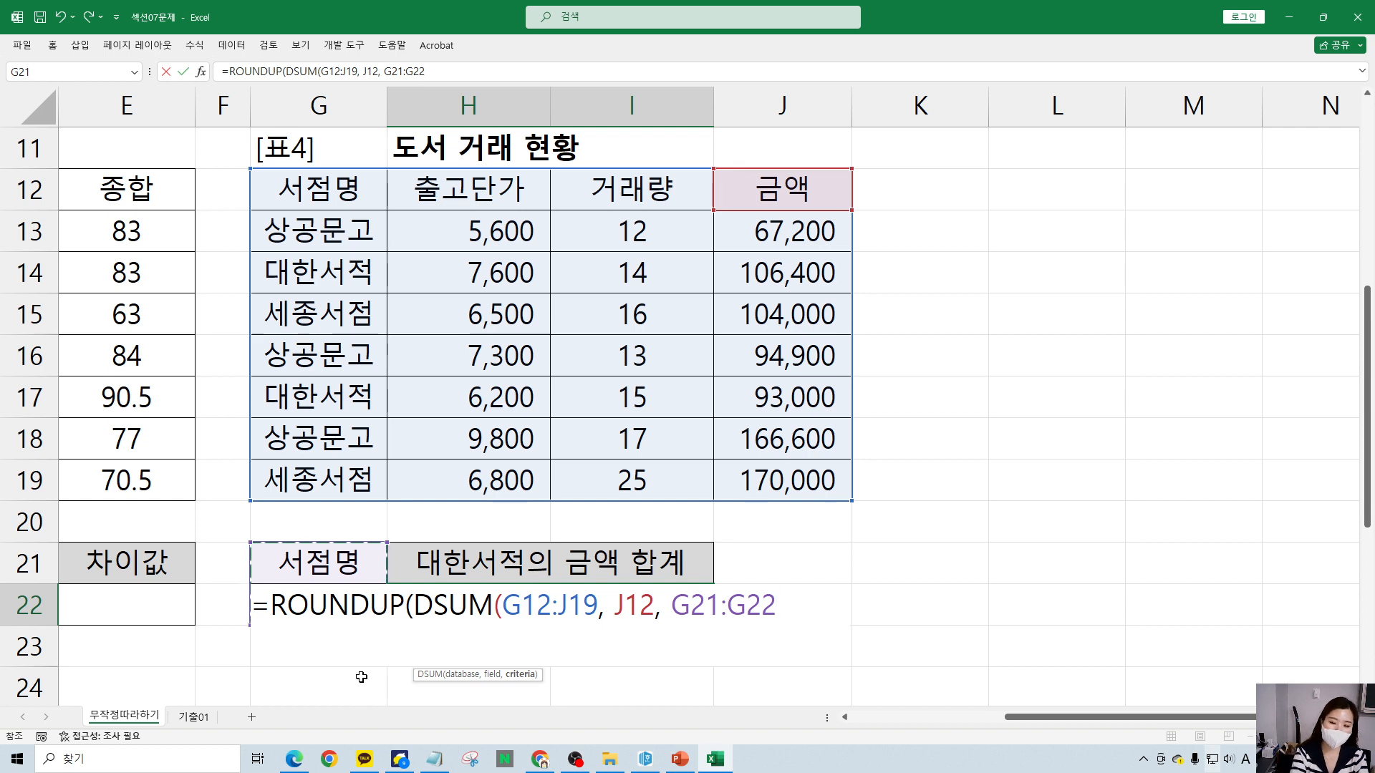
type(")")
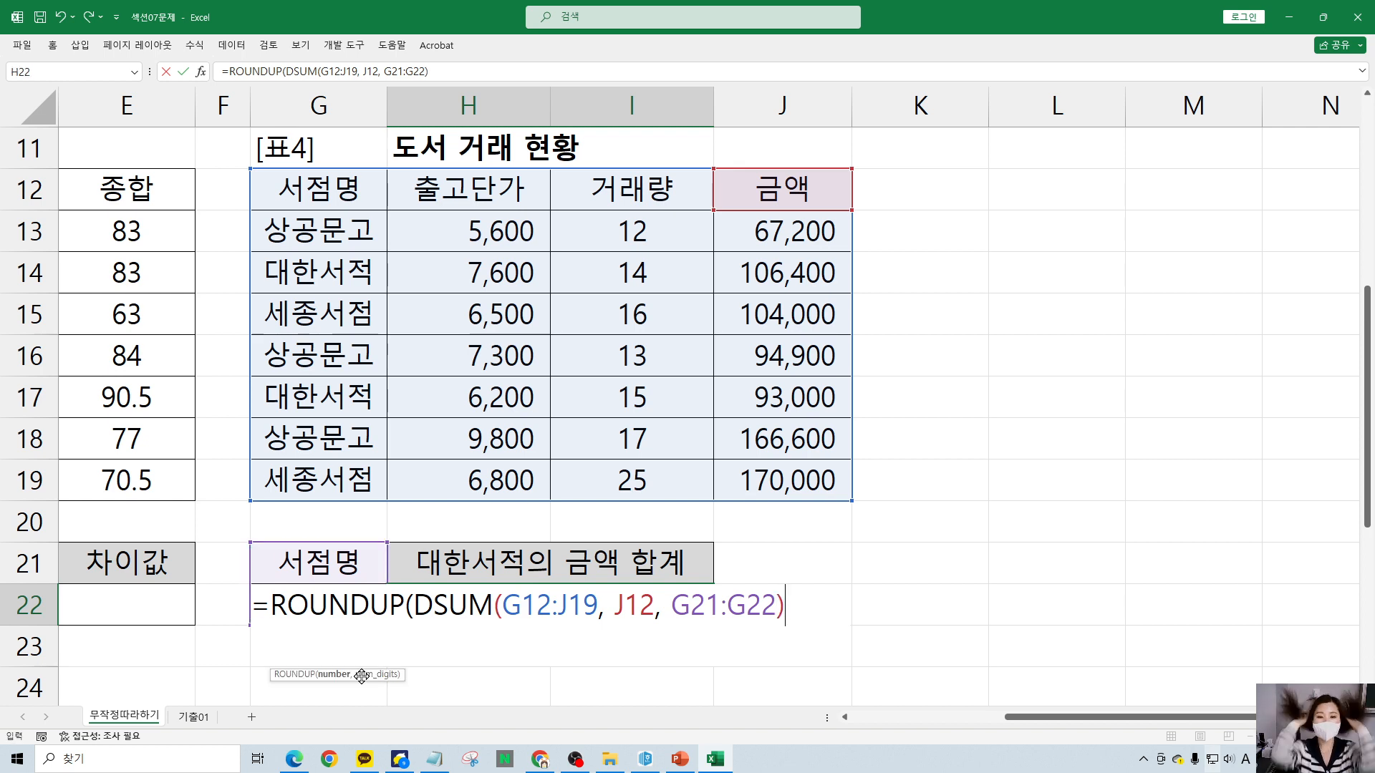
- Give ROUNDUP -3 as its number of digits and close the formula's outer parenthesis
type(",")
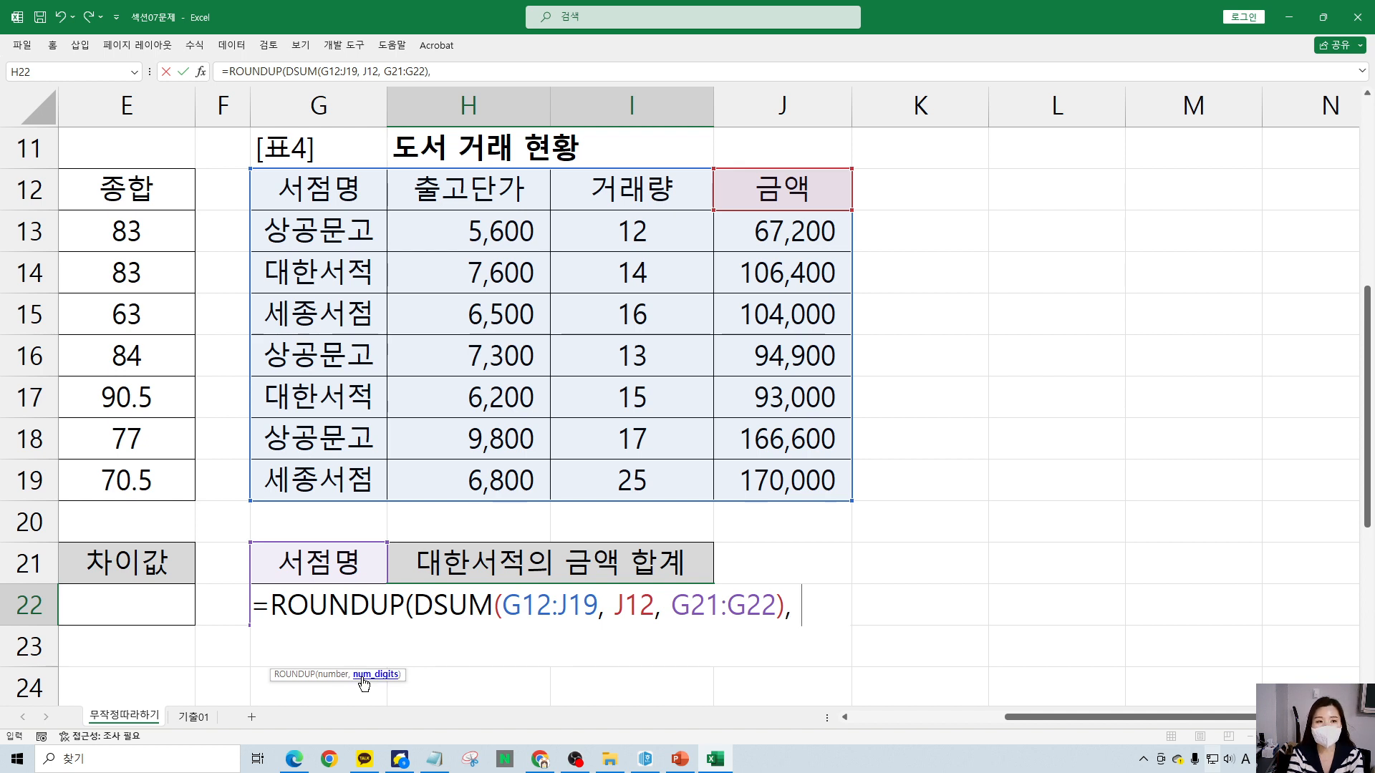
type(" -3")
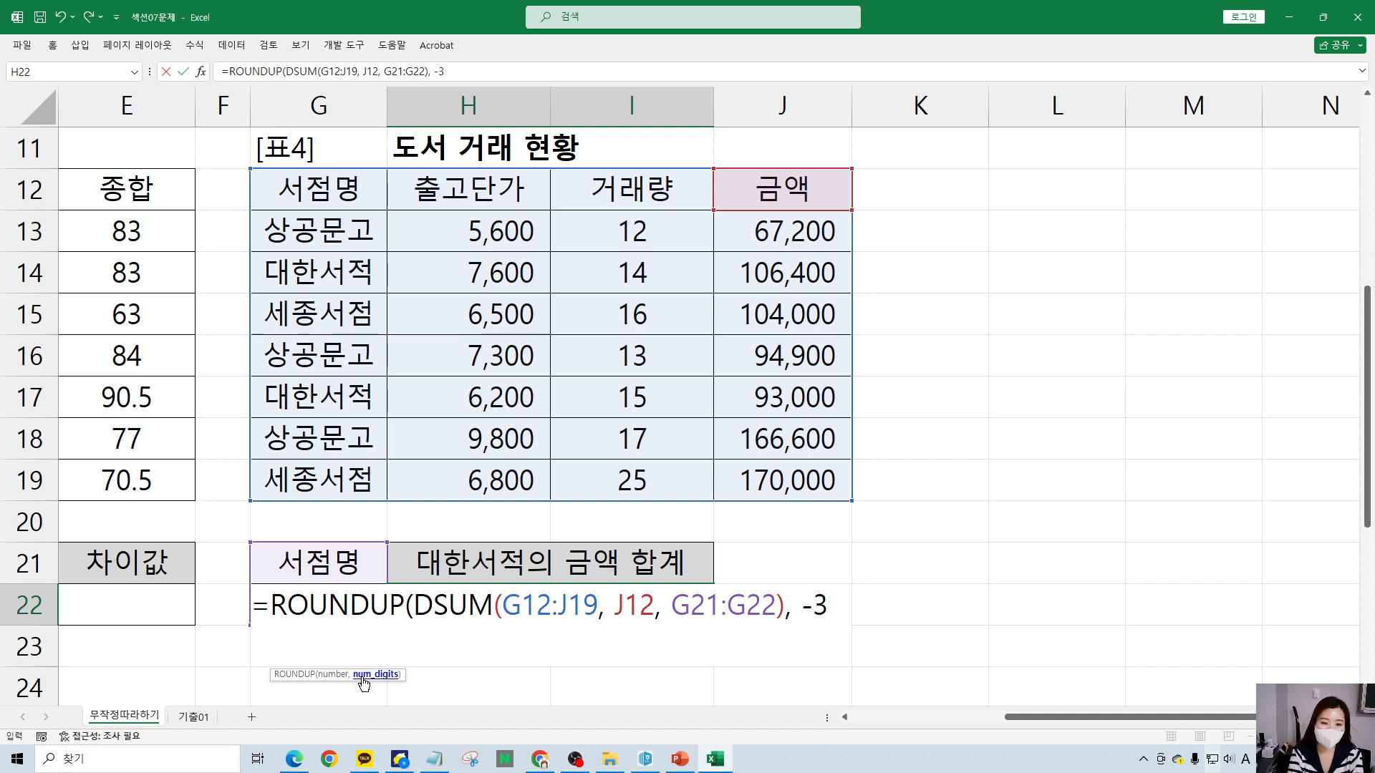
type(")")
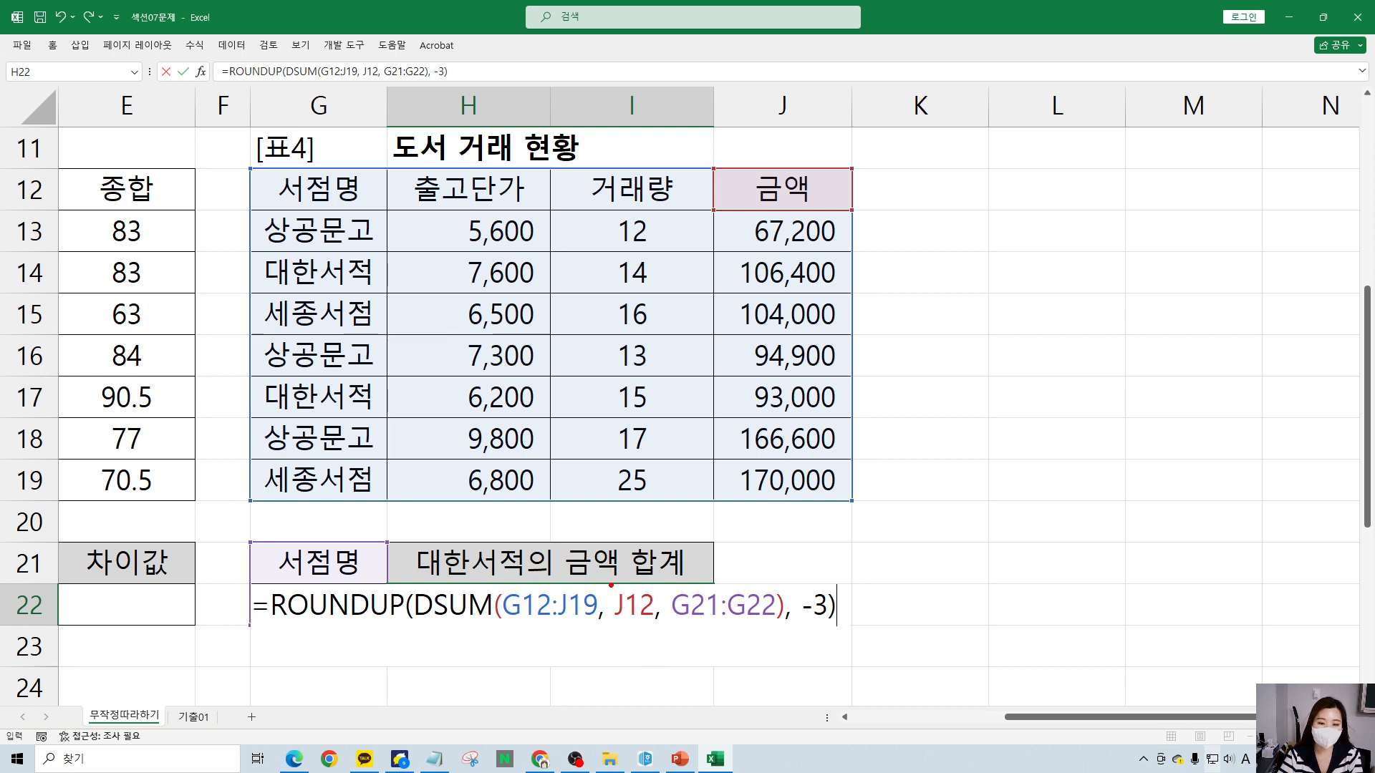
- Examine which heading of 표4 the J12 field argument refers to
left_click_drag(609, 578, 660, 636)
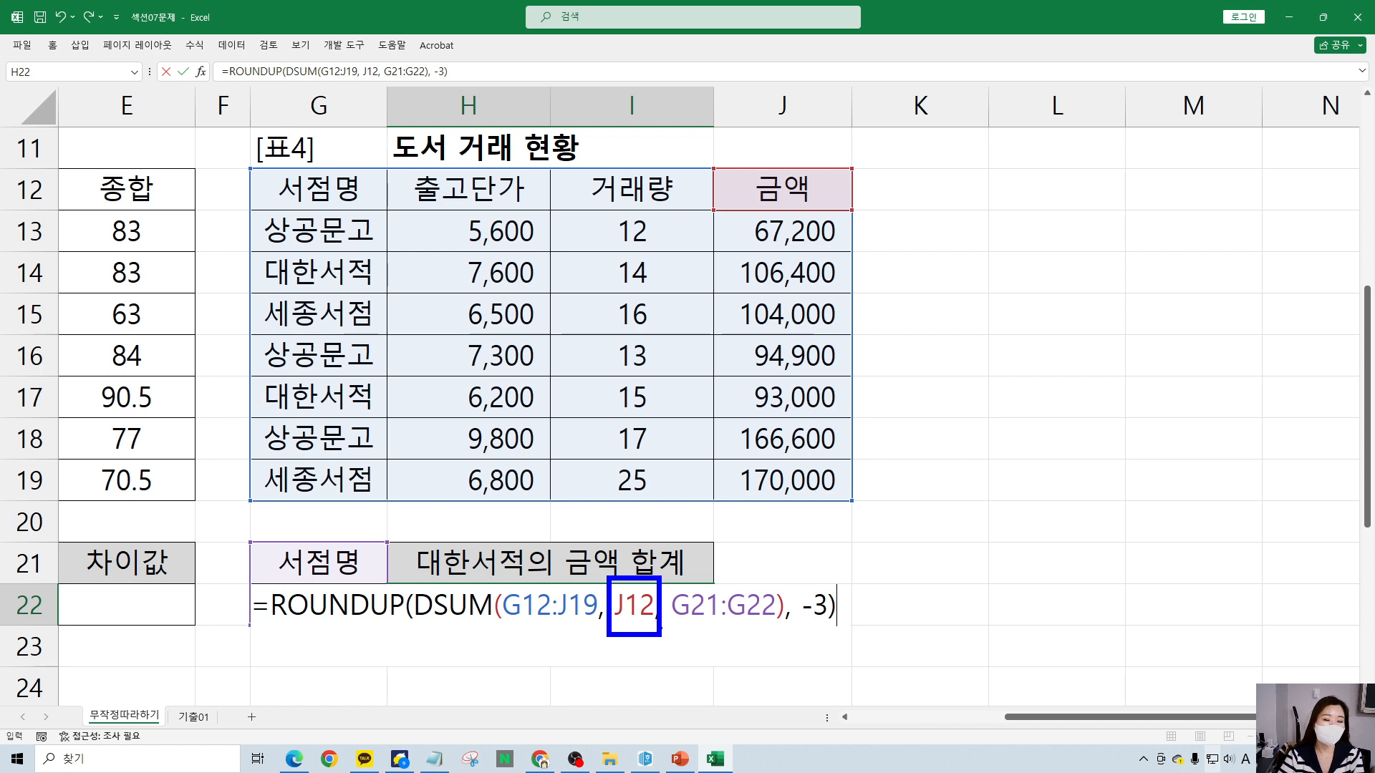
mouse_move(831, 206)
left_mouse_down()
mouse_move(742, 163)
mouse_move(834, 172)
mouse_move(830, 209)
left_mouse_up()
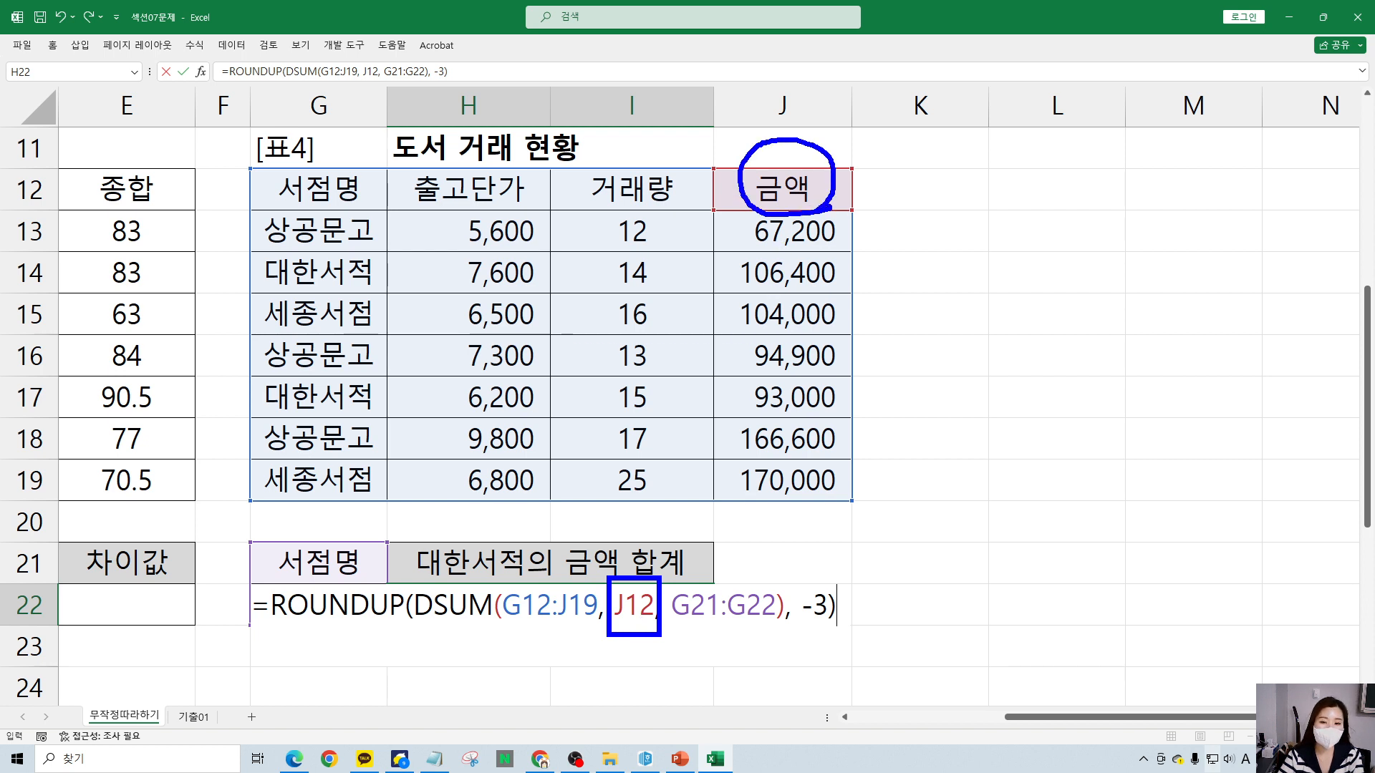
mouse_move(847, 91)
left_mouse_down()
mouse_move(843, 152)
mouse_move(924, 90)
left_mouse_up()
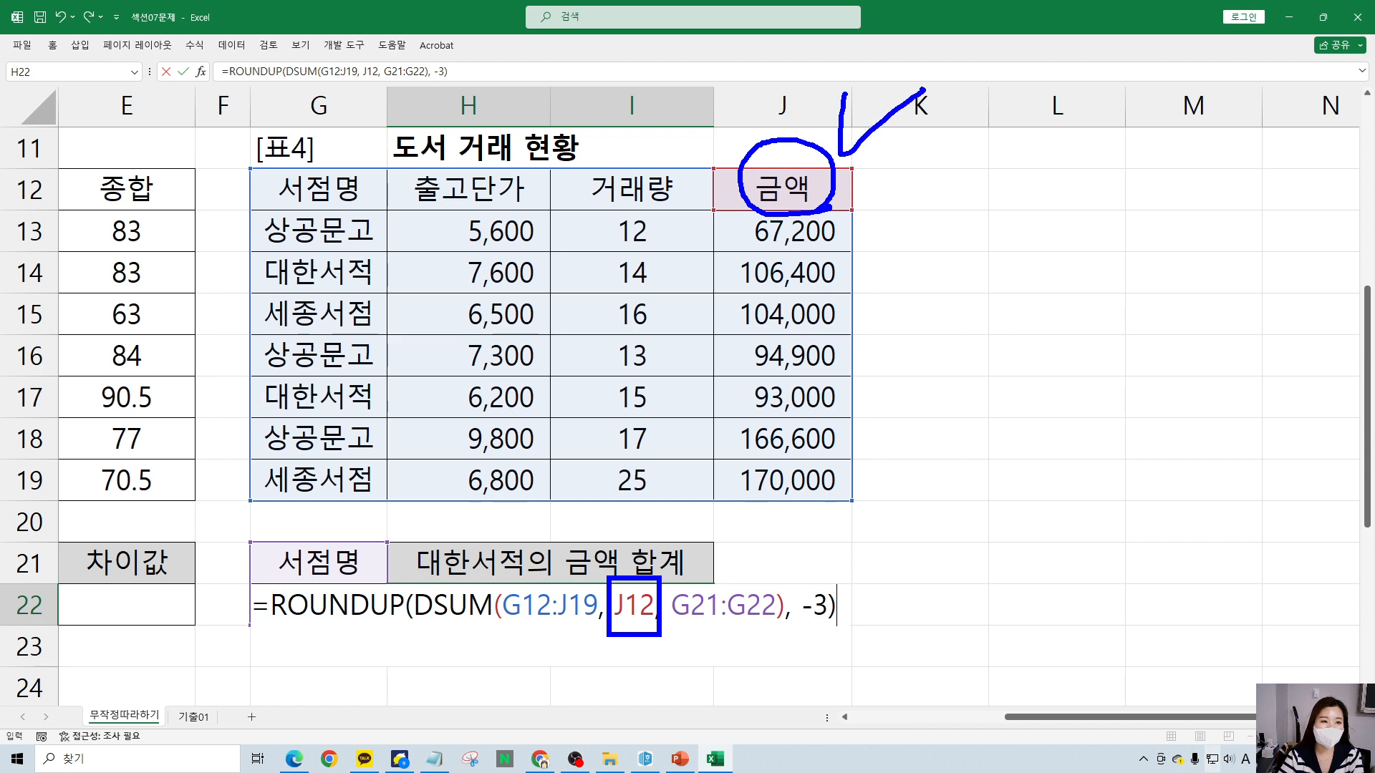
key("Escape")
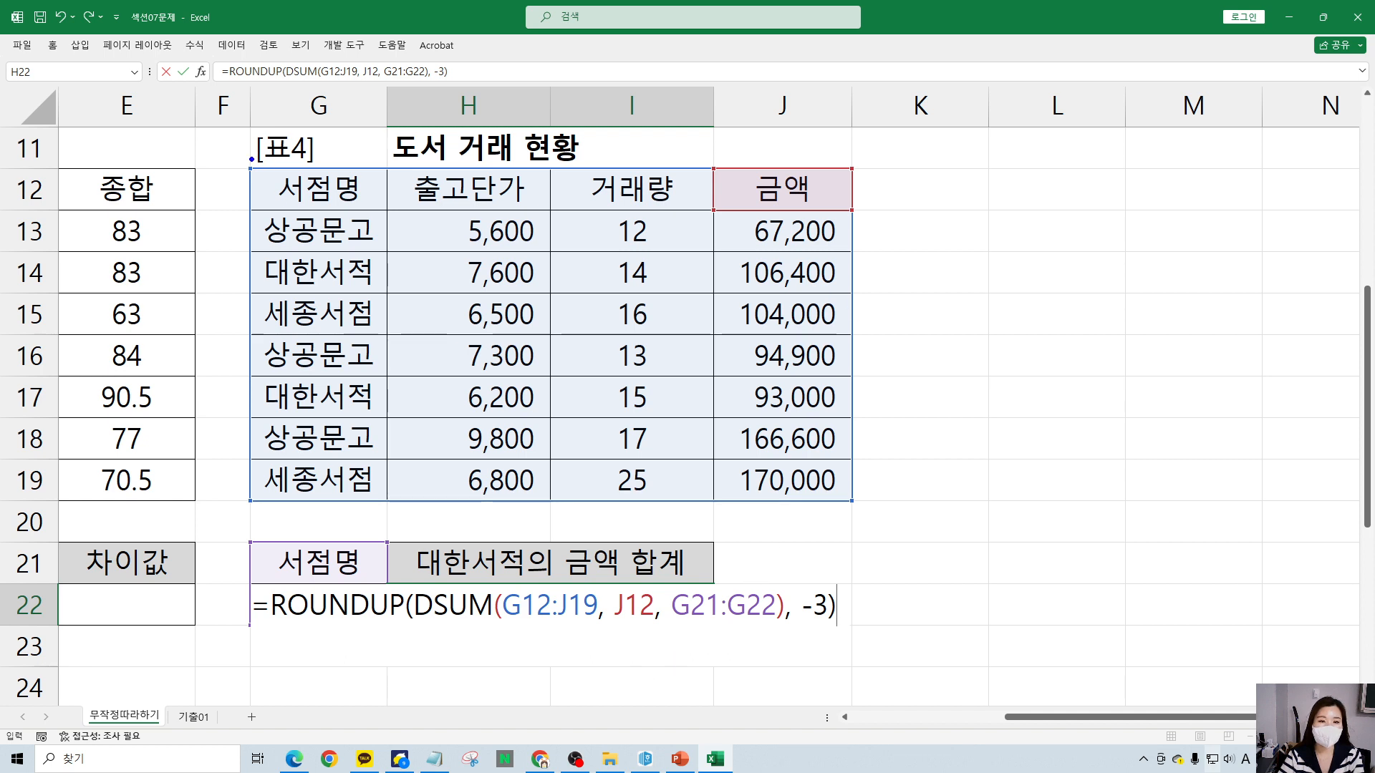
- Count the columns of G12:J19 to examine which column number could stand in for the J12 field argument
mouse_move(250, 167)
left_mouse_down()
mouse_move(497, 494)
mouse_move(856, 504)
left_mouse_up()
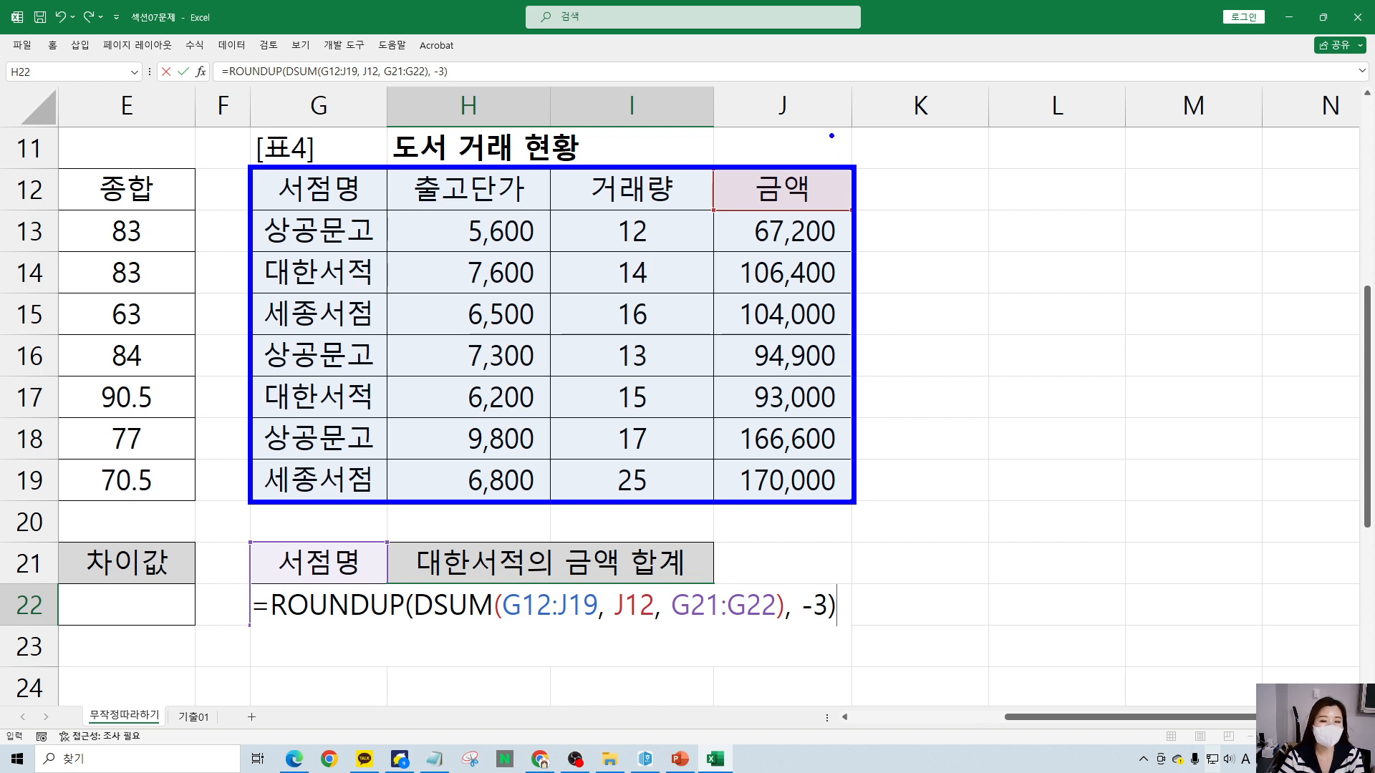
left_click_drag(347, 172, 335, 94)
mouse_move(424, 124)
left_mouse_down()
mouse_move(439, 94)
mouse_move(523, 161)
mouse_move(619, 101)
mouse_move(657, 191)
left_mouse_up()
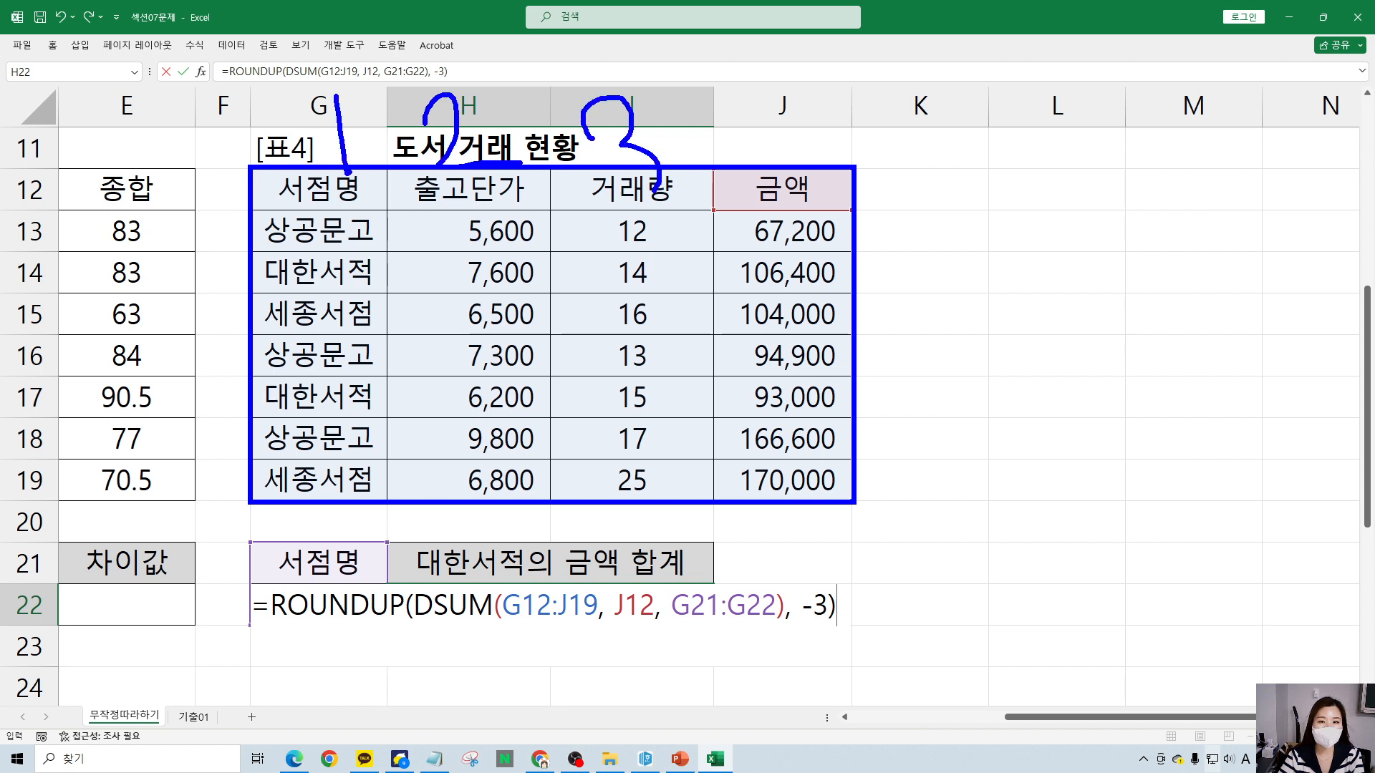
mouse_move(792, 82)
left_mouse_down()
mouse_move(759, 150)
mouse_move(889, 136)
left_mouse_up()
left_click_drag(846, 83, 820, 183)
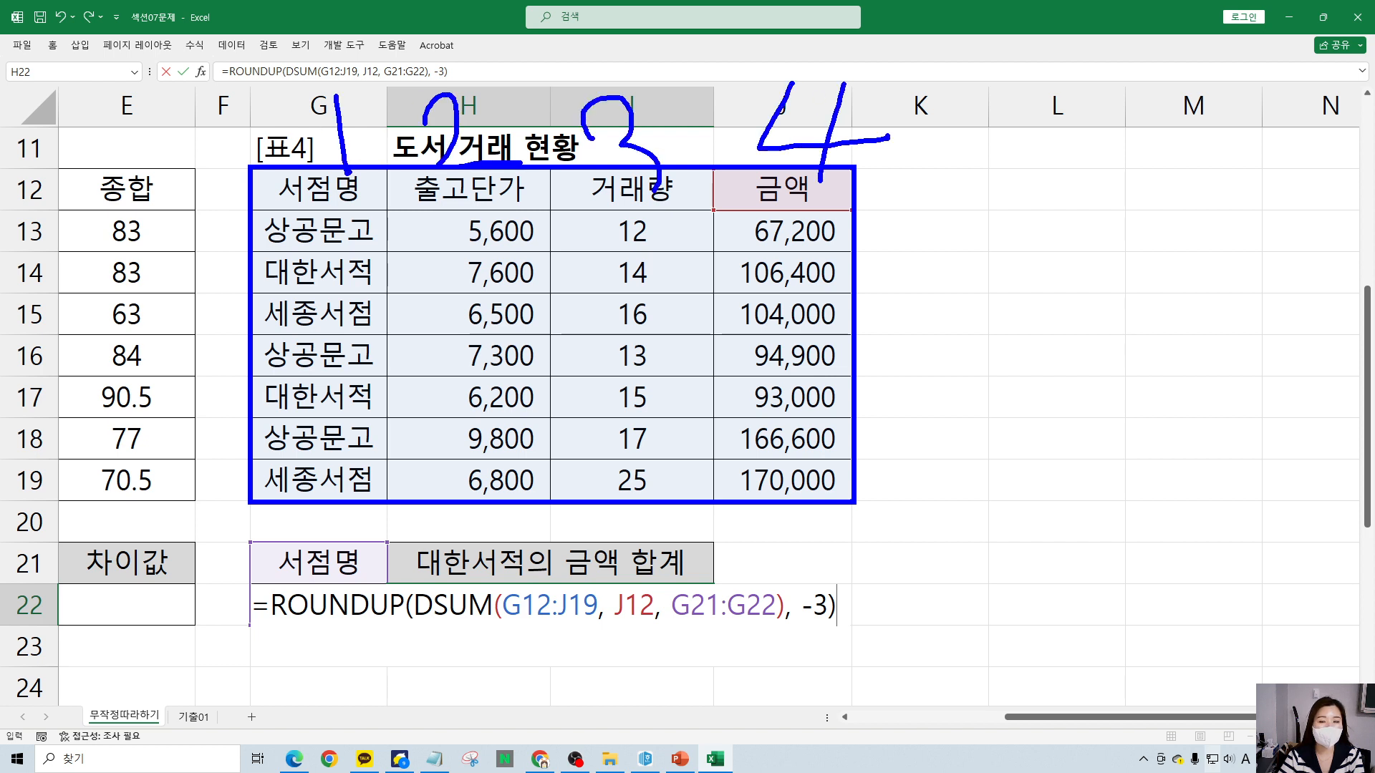
mouse_move(653, 624)
left_mouse_down()
mouse_move(623, 637)
mouse_move(609, 612)
mouse_move(653, 609)
mouse_move(649, 651)
mouse_move(710, 675)
mouse_move(666, 722)
left_mouse_up()
left_click(682, 633)
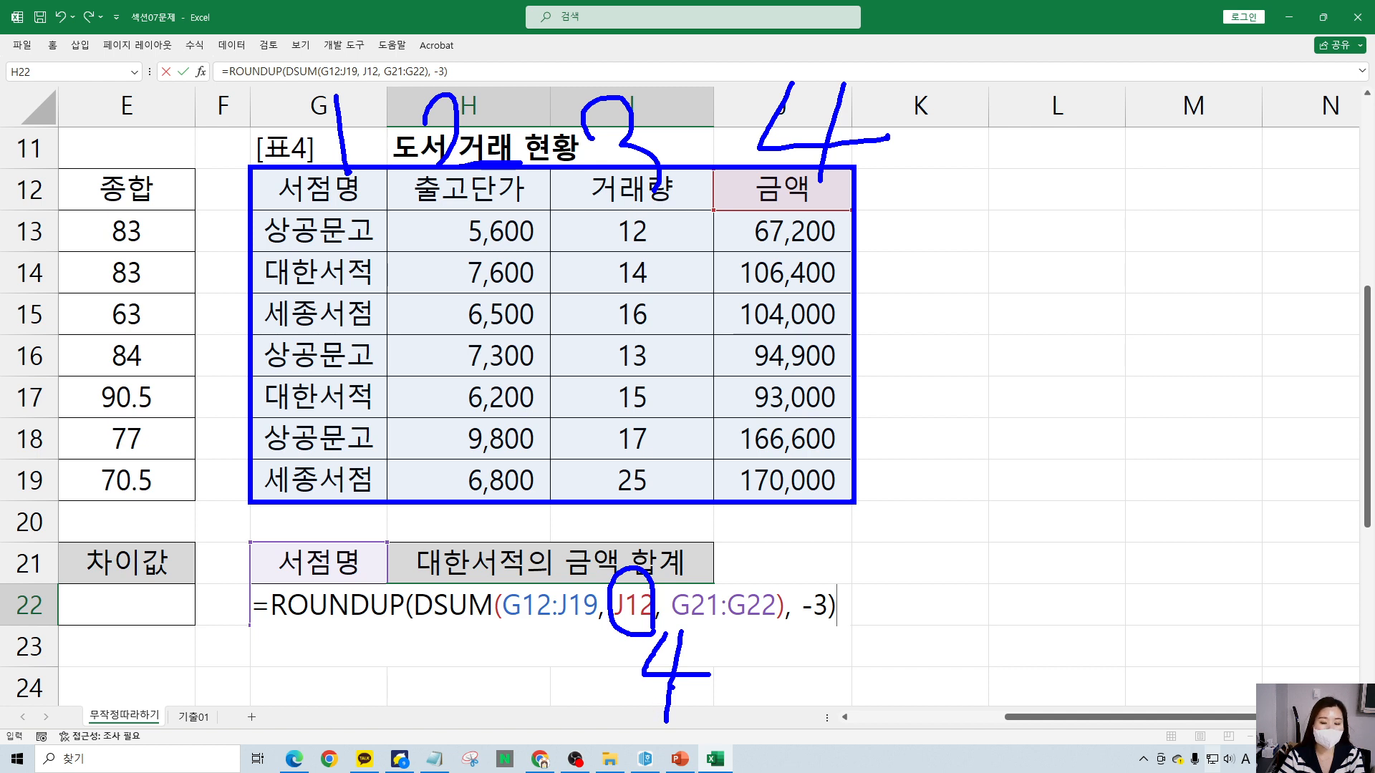
mouse_move(821, 178)
left_mouse_down()
mouse_move(812, 206)
mouse_move(870, 208)
left_mouse_up()
mouse_move(744, 213)
left_mouse_down()
mouse_move(903, 47)
mouse_move(880, 225)
left_mouse_up()
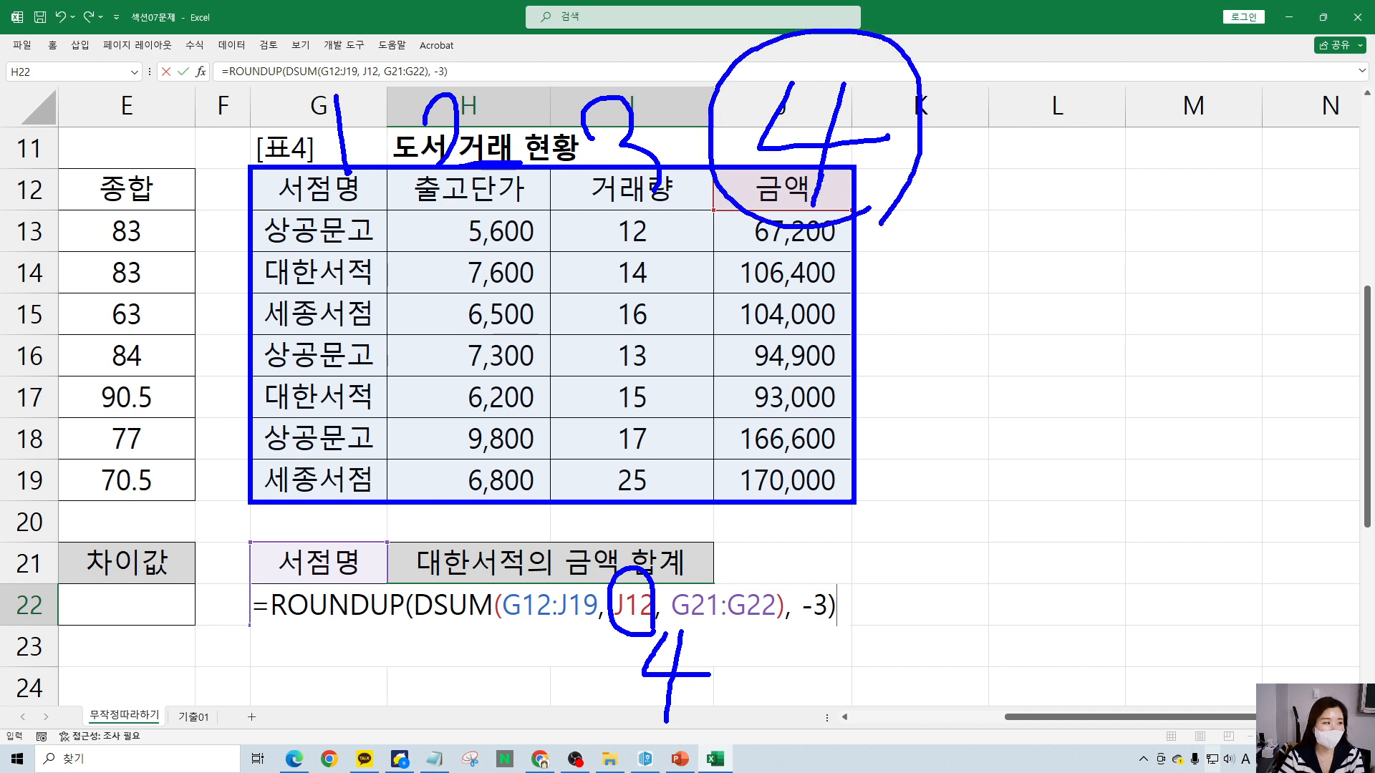
key("Escape")
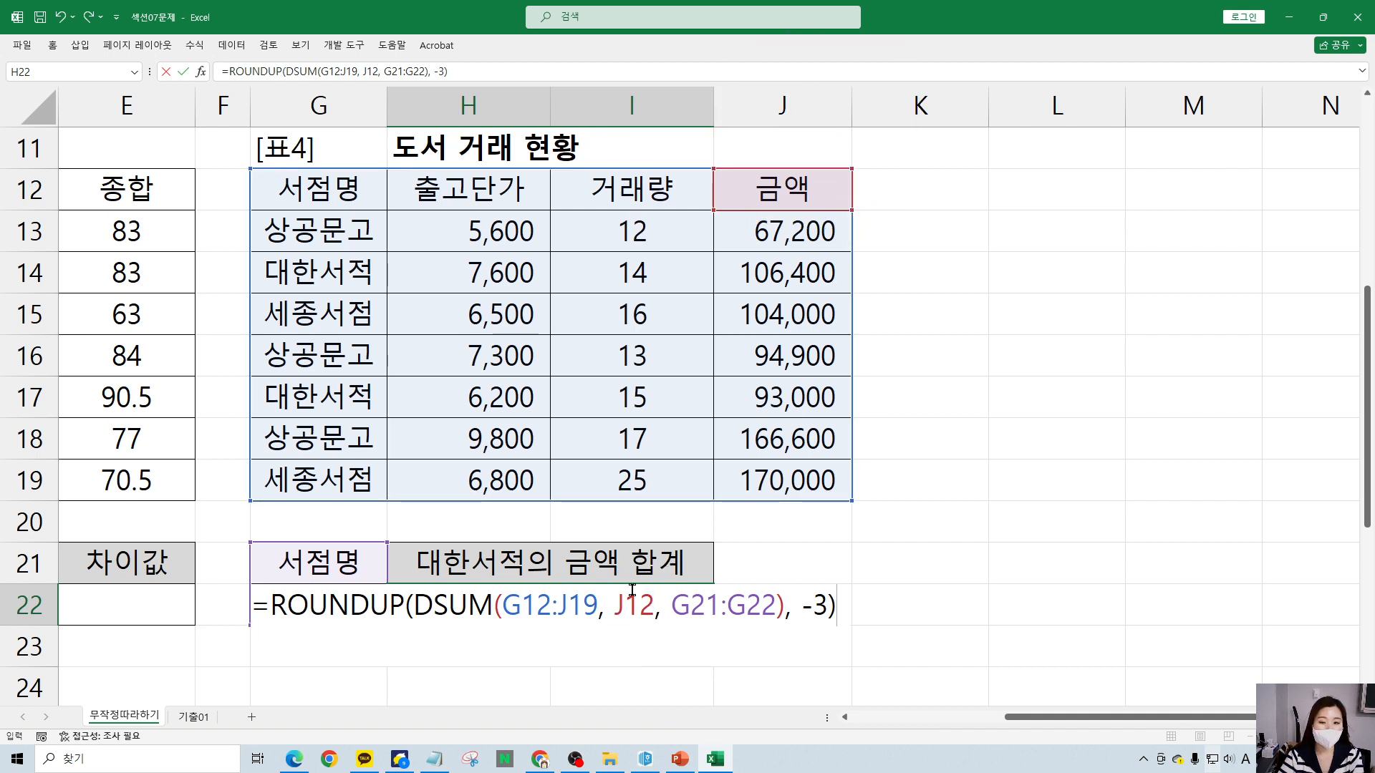
- Replace J12 in the DSUM formula with the quoted heading text "금액" as an alternative field argument
left_click_drag(615, 601, 654, 605)
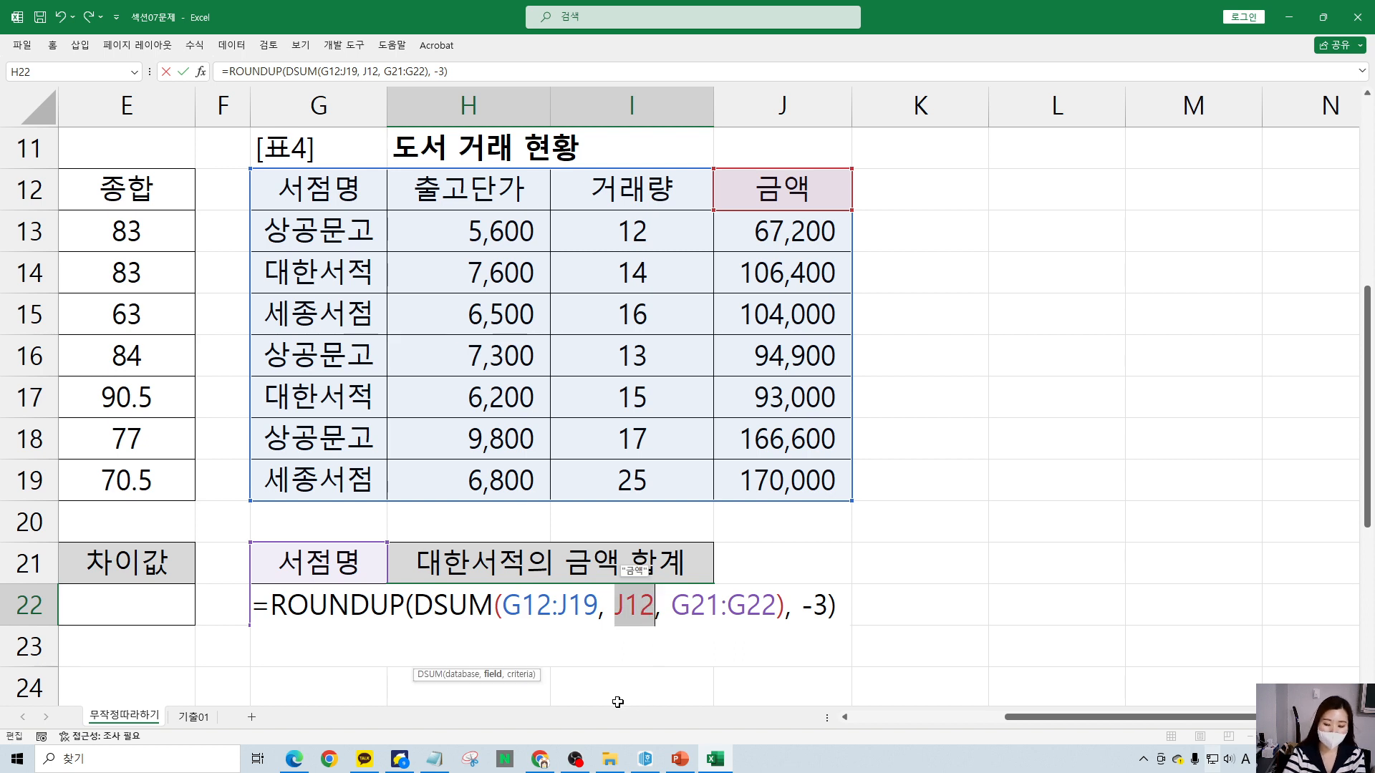
type("\"rma")
key("BackSpace")
key("BackSpace")
key("BackSpace")
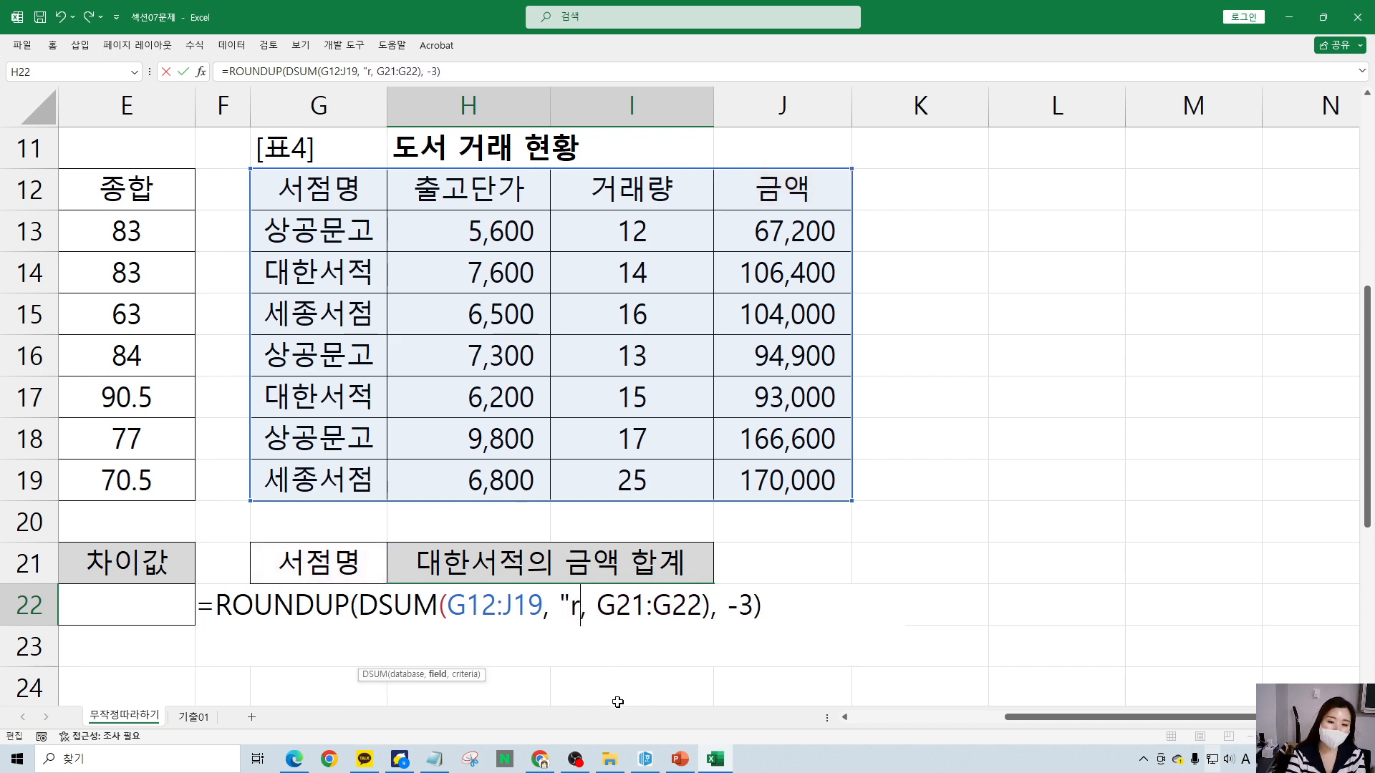
key("Hangul")
type("금액\"")
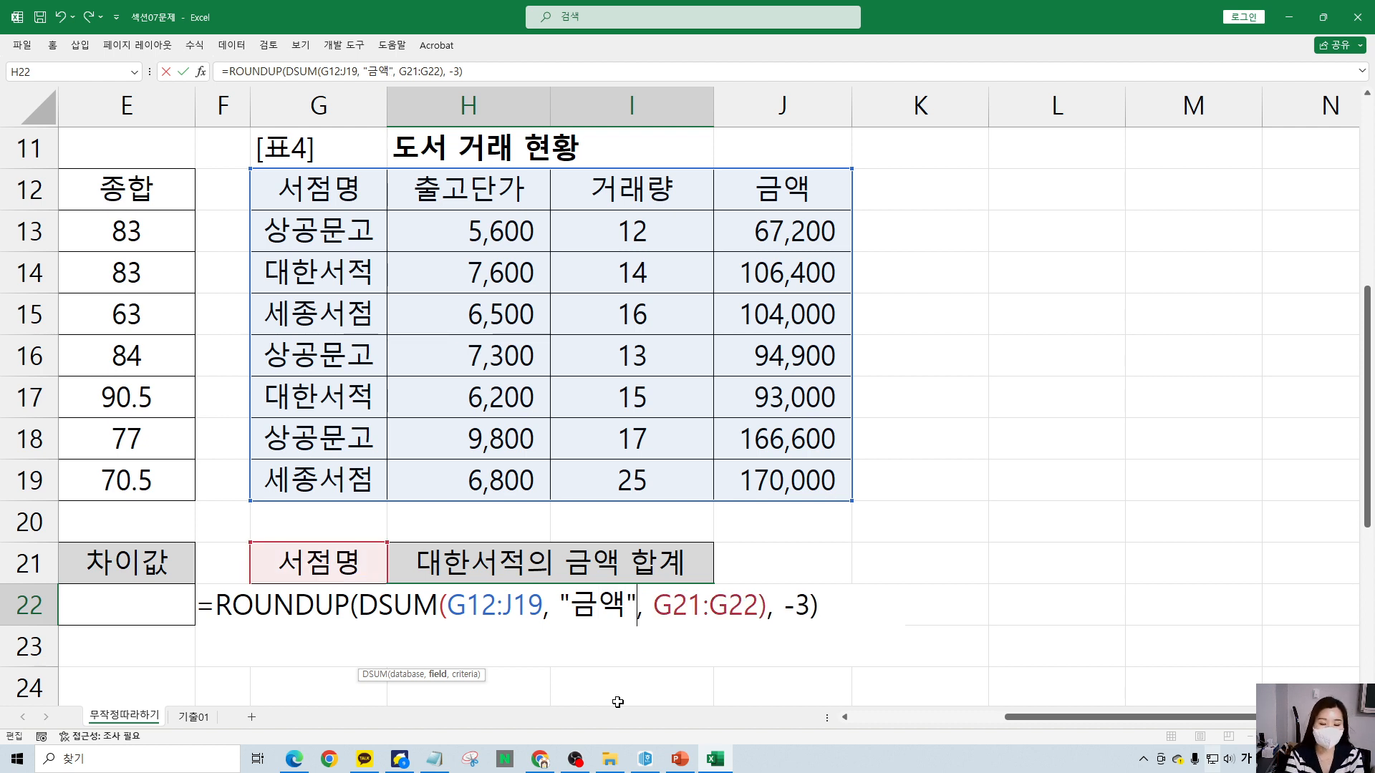
- Put the J12 cell reference back as the DSUM field in place of "금액" and enter the formula in H22
key("BackSpace")
key("BackSpace")
key("BackSpace")
key("BackSpace")
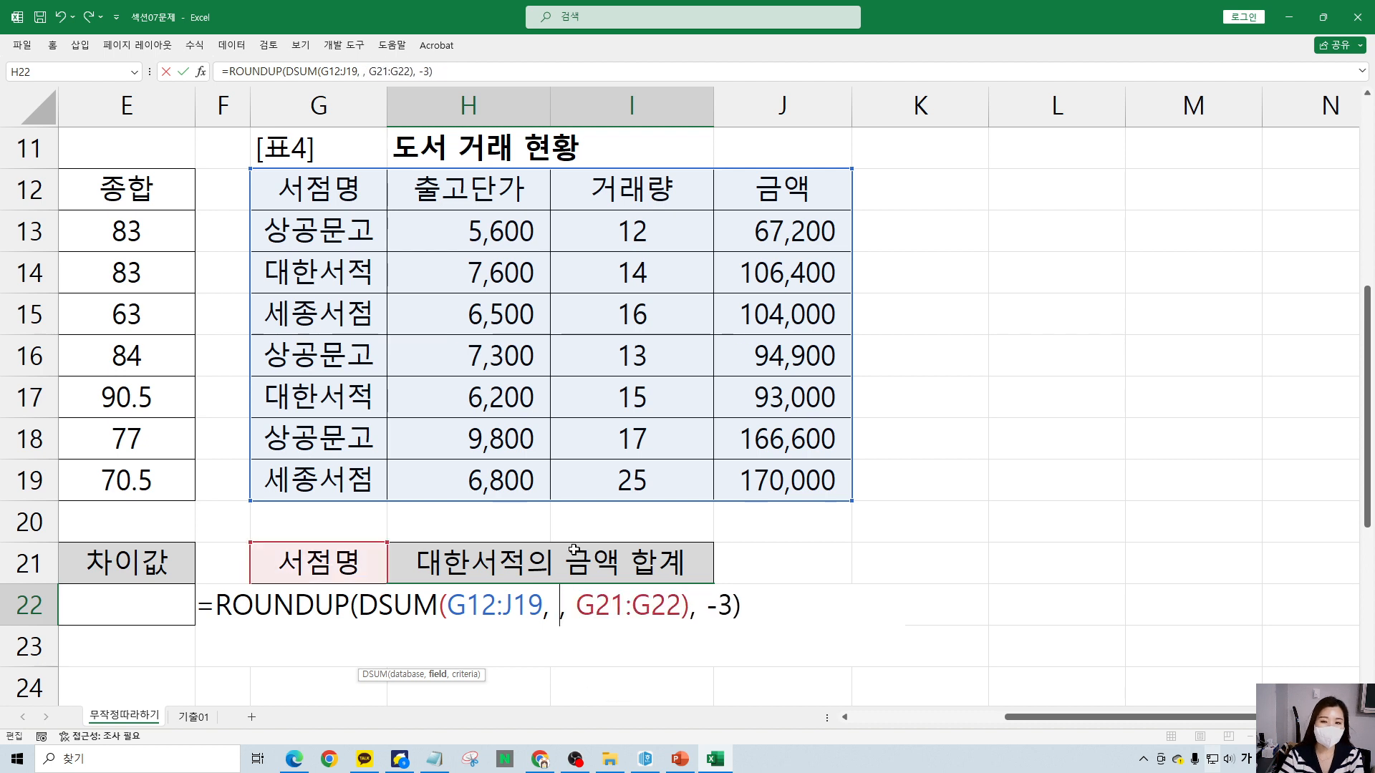
left_click(762, 202)
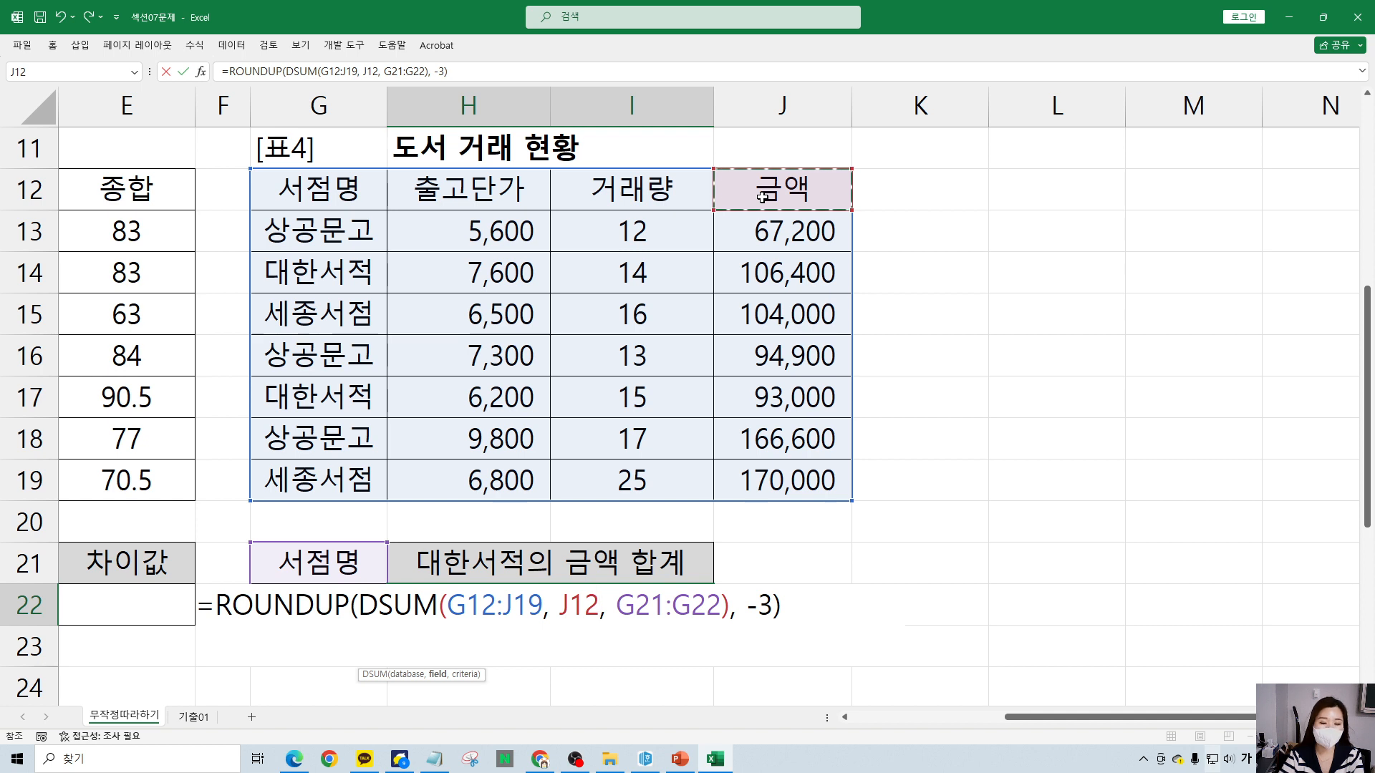
key("Return")
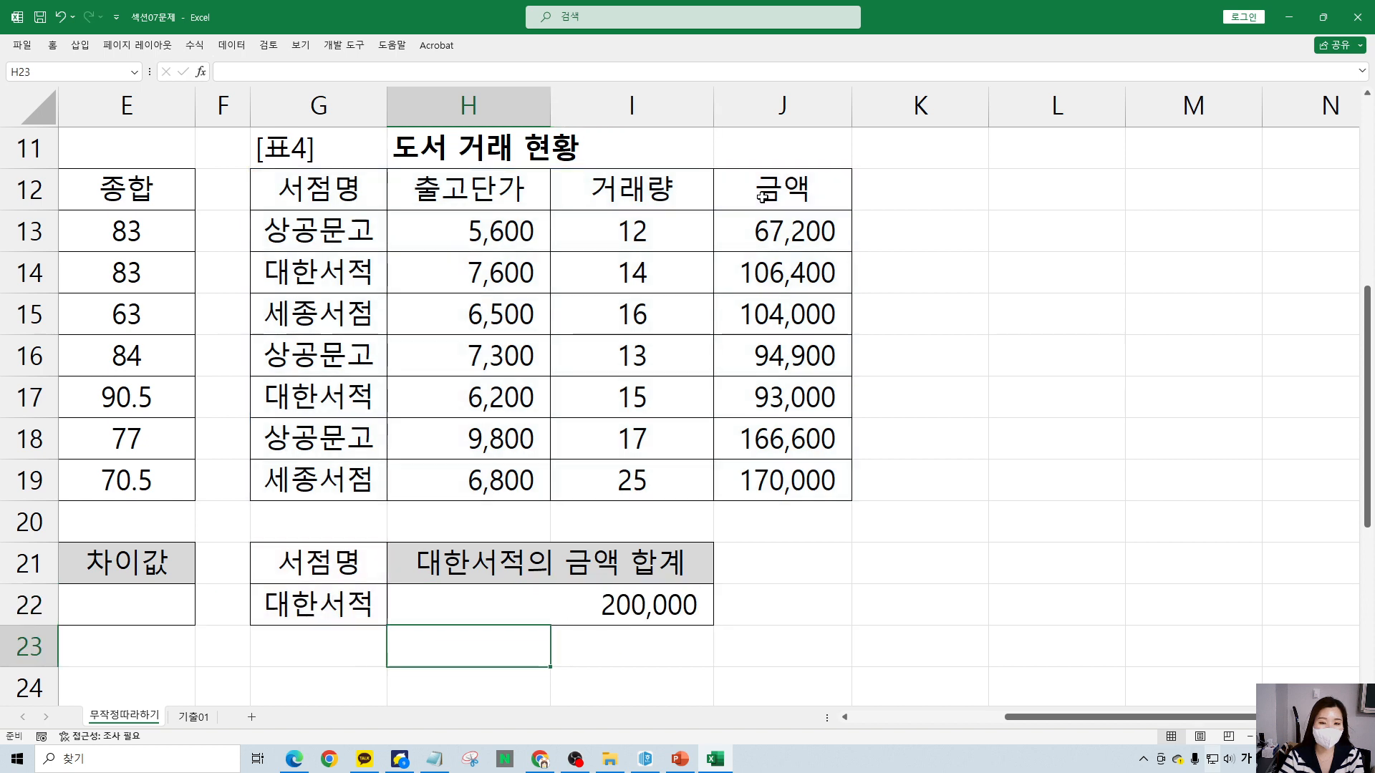
- Open the ROUNDUP and DSUM formula in H22 for editing
left_click(663, 600)
double_click(689, 598)
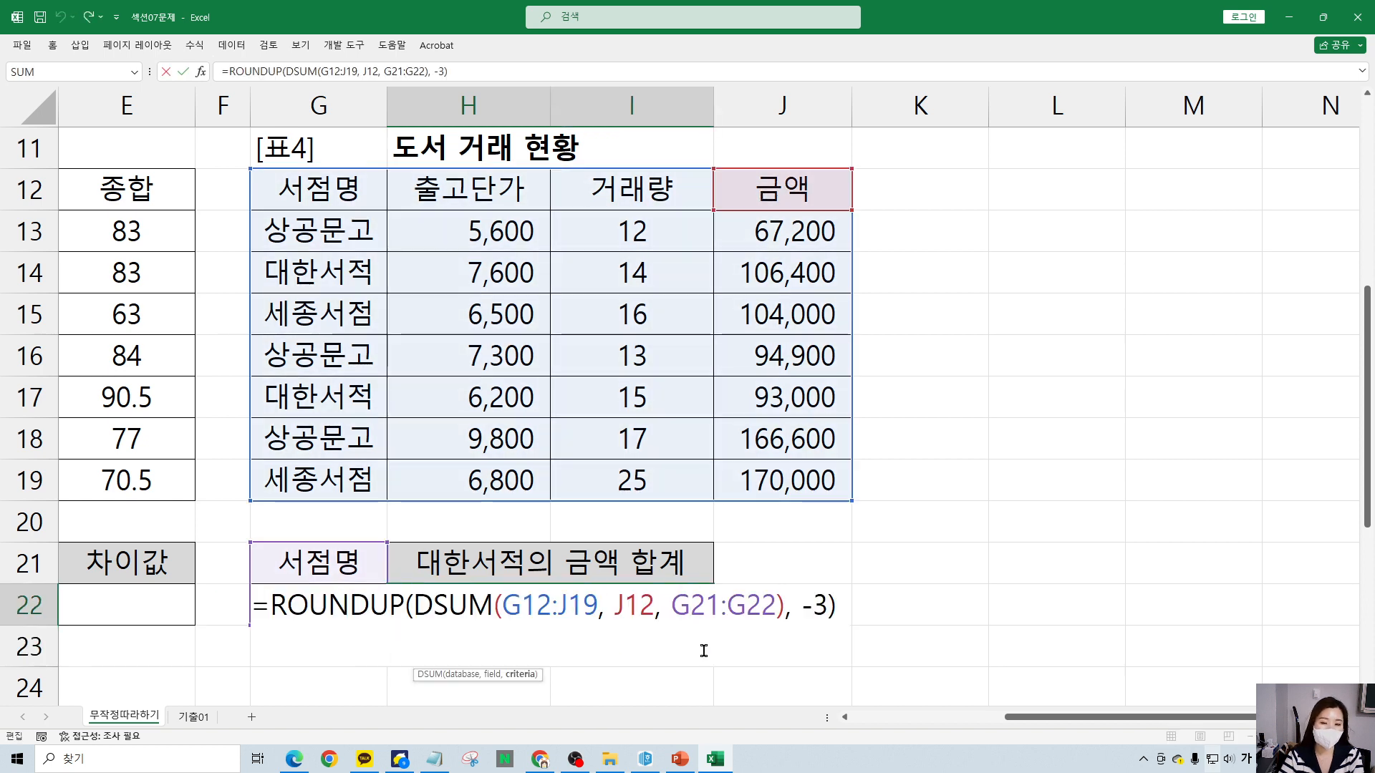